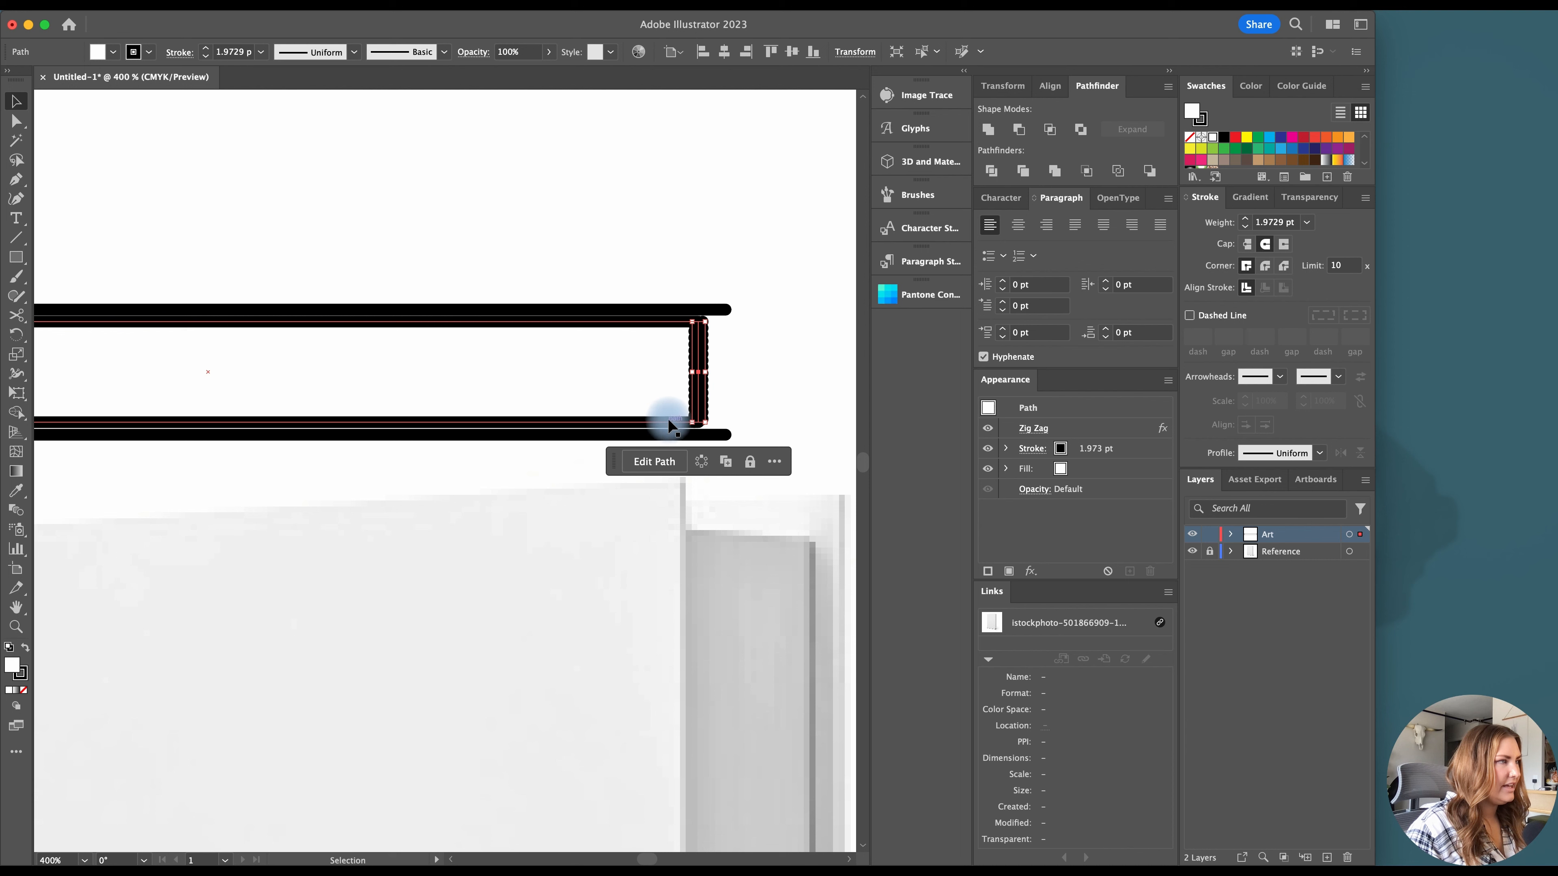
Expand the appearance of the zigzag path at the end of the page block
key("super+minus")
left_click(189, 6)
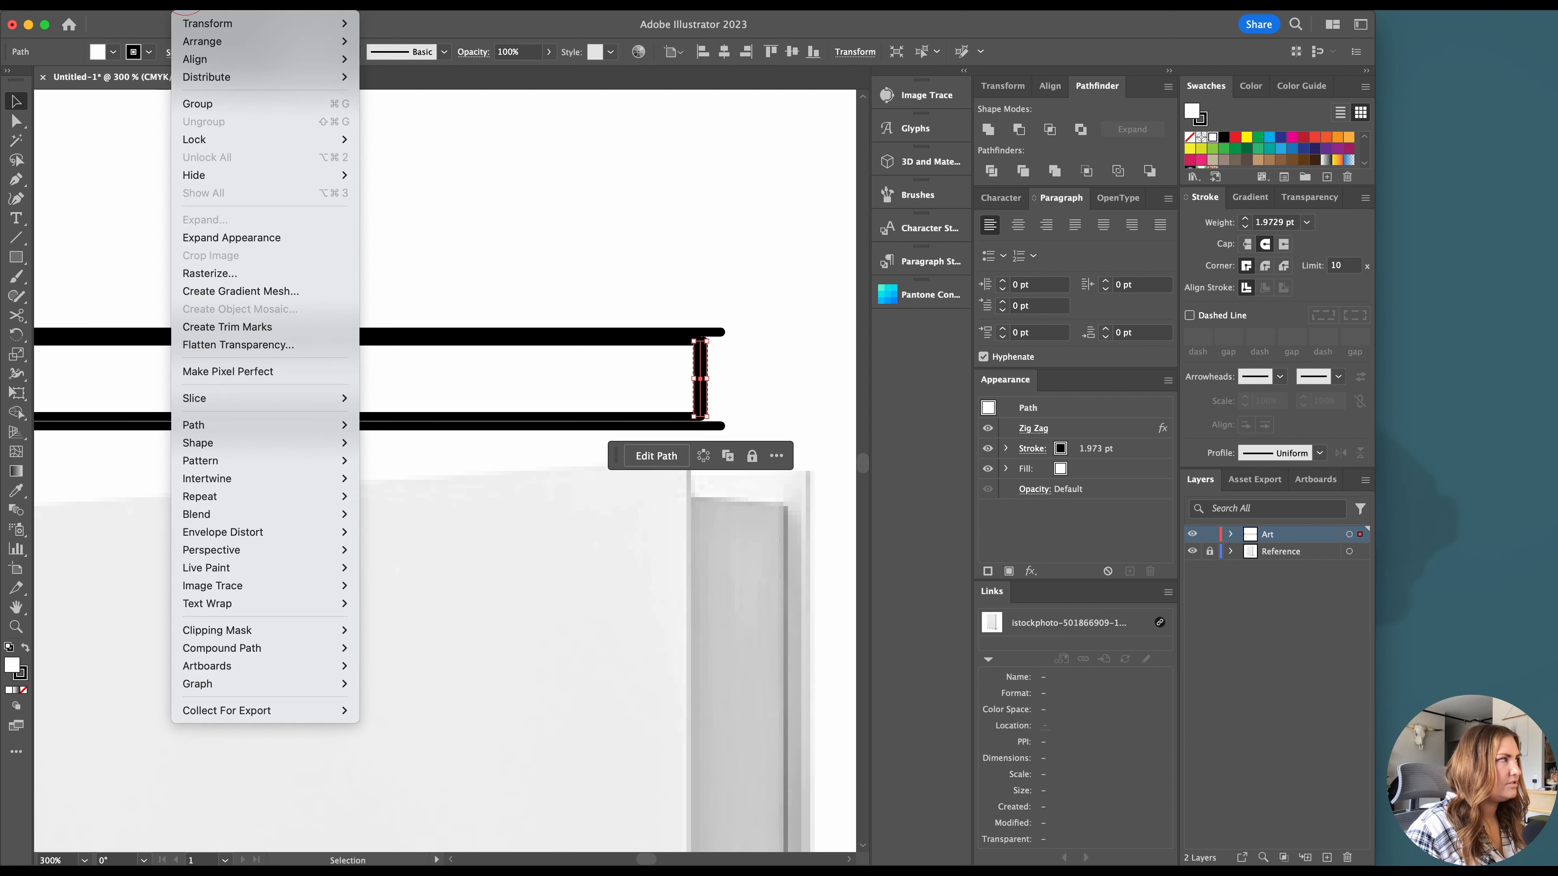
left_click(214, 240)
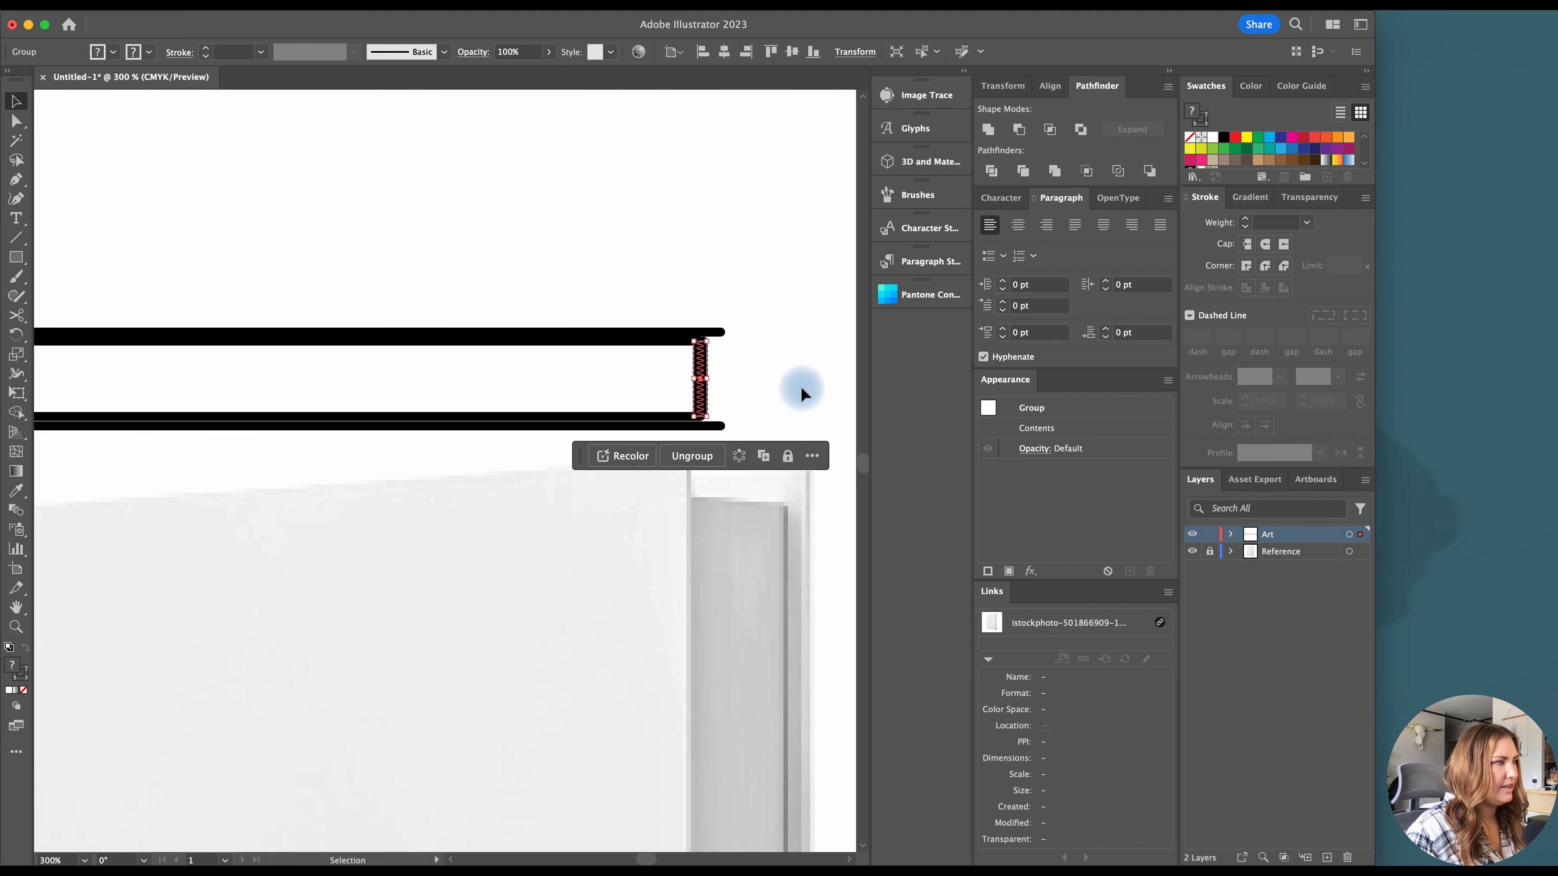
left_click(699, 399)
Move the open cover outline up and away from the page block so it stands on its own
scroll(714, 410, "left", 4)
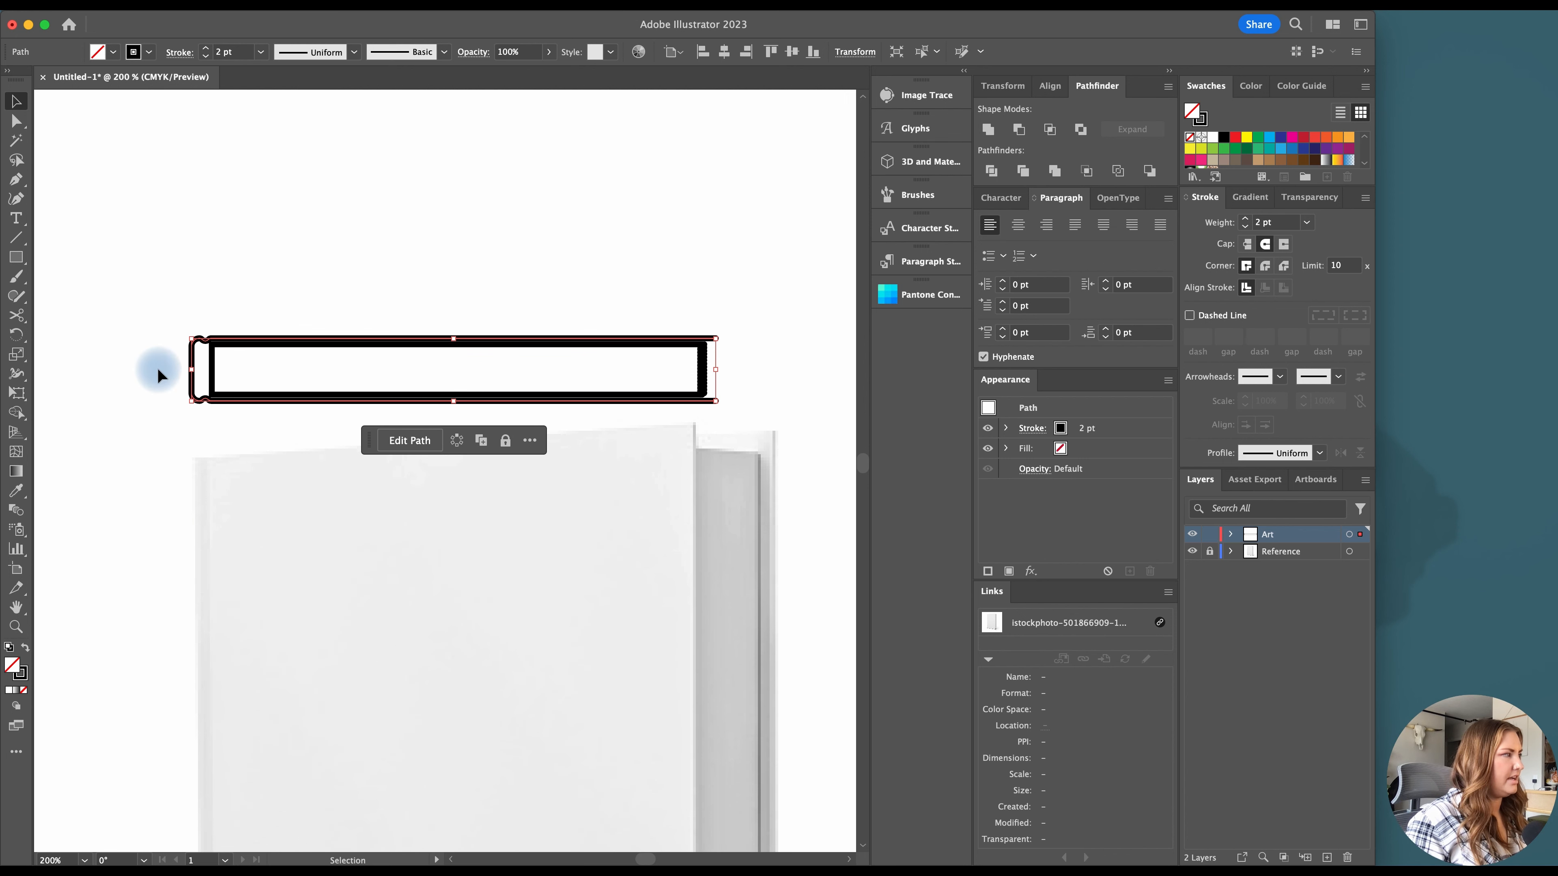
left_click_drag(199, 341, 345, 220)
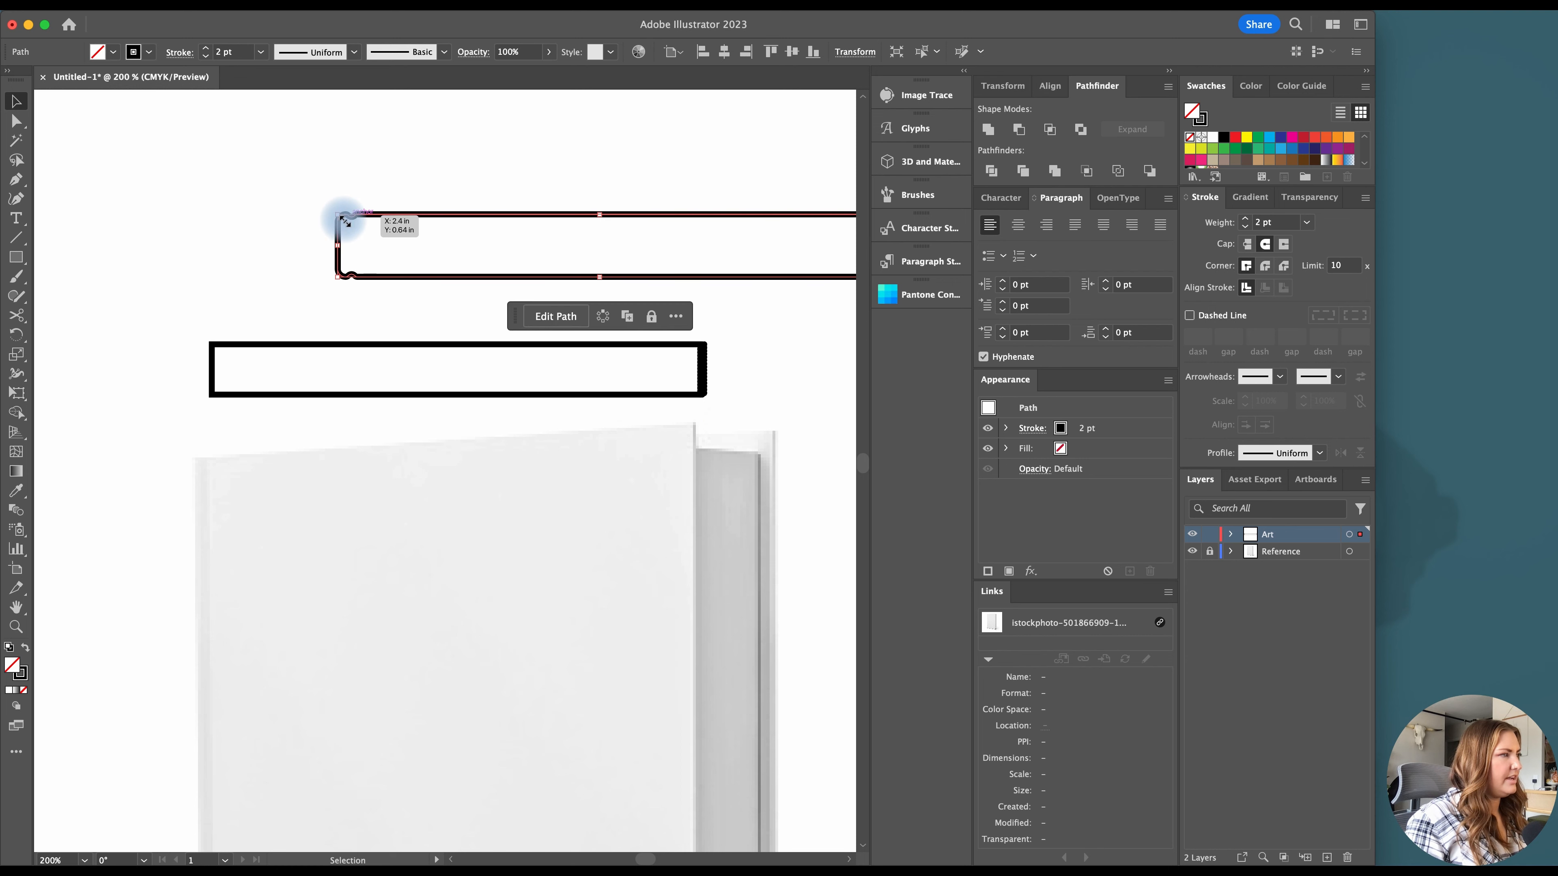
scroll(361, 213, "right", 3)
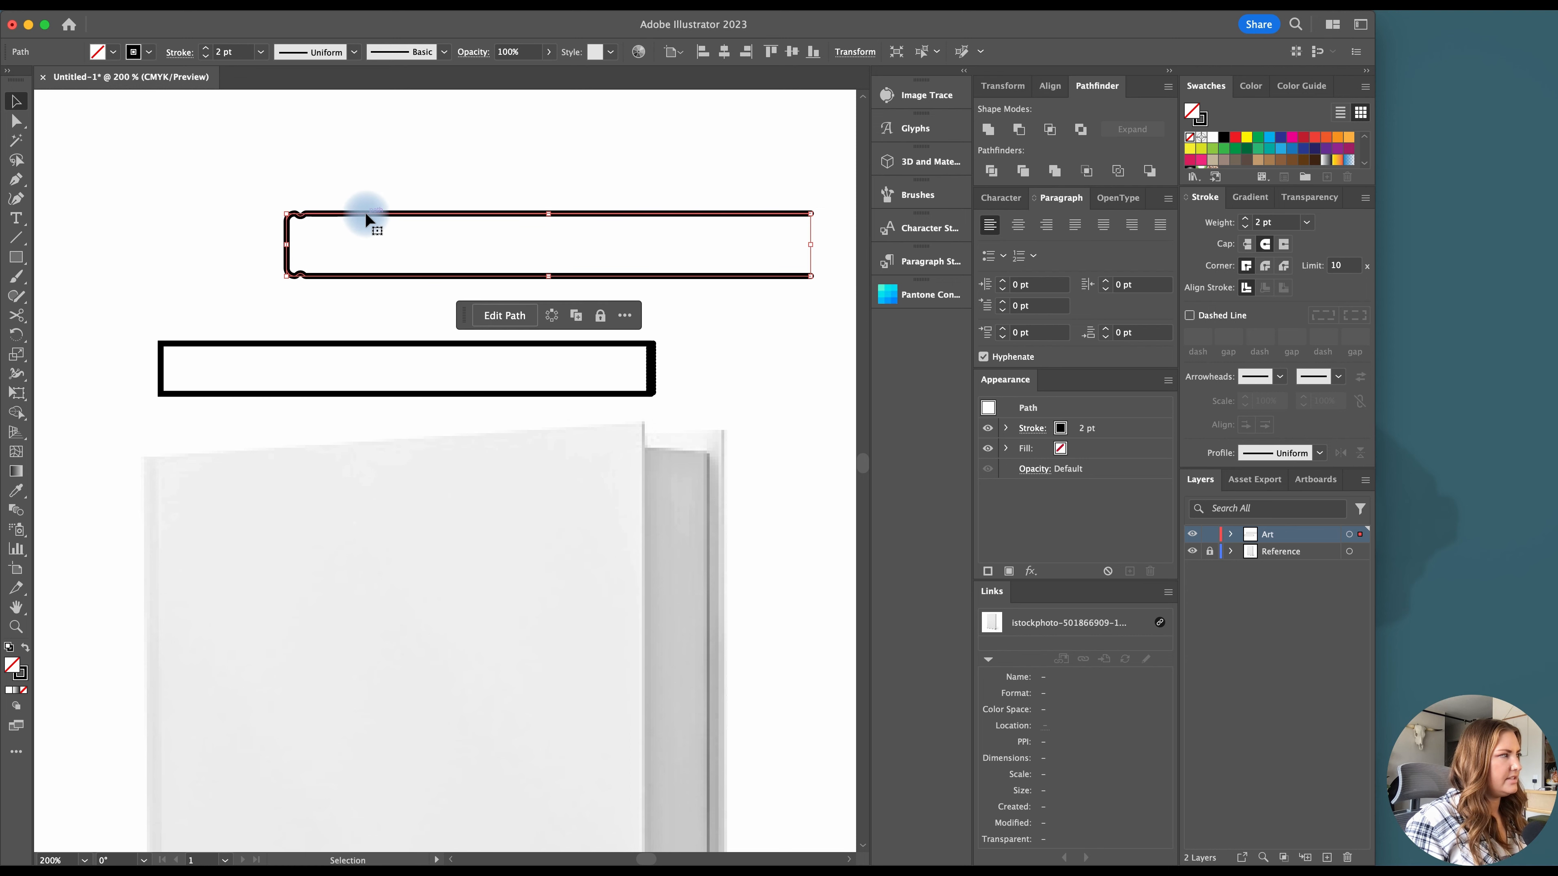
Apply a 3D Extrude to the cover outline and change its stroke colour to light grey
left_click(932, 162)
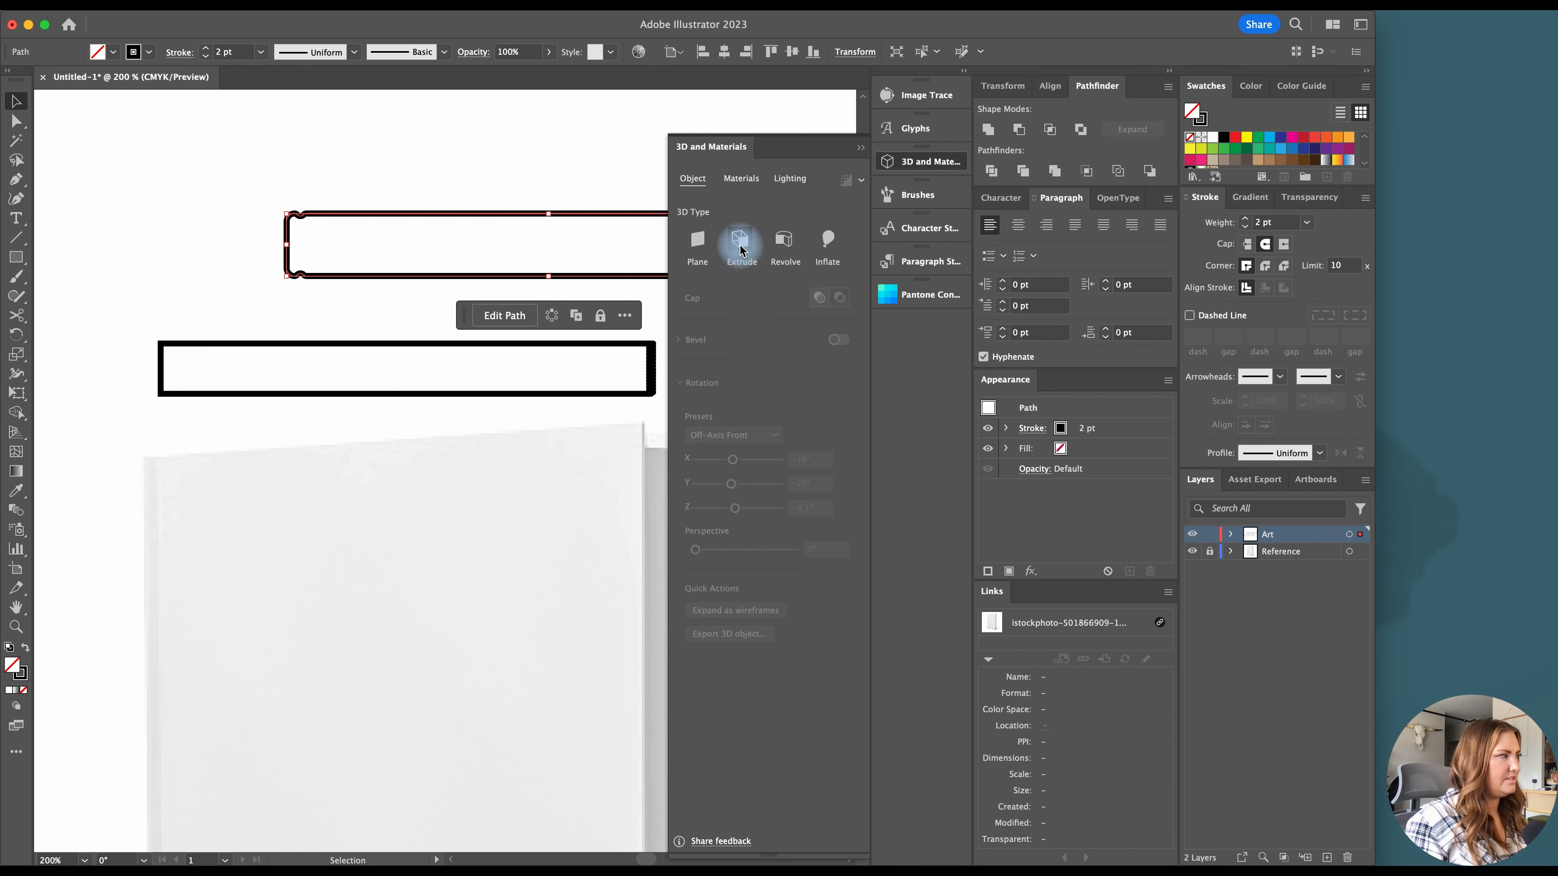
left_click(740, 245)
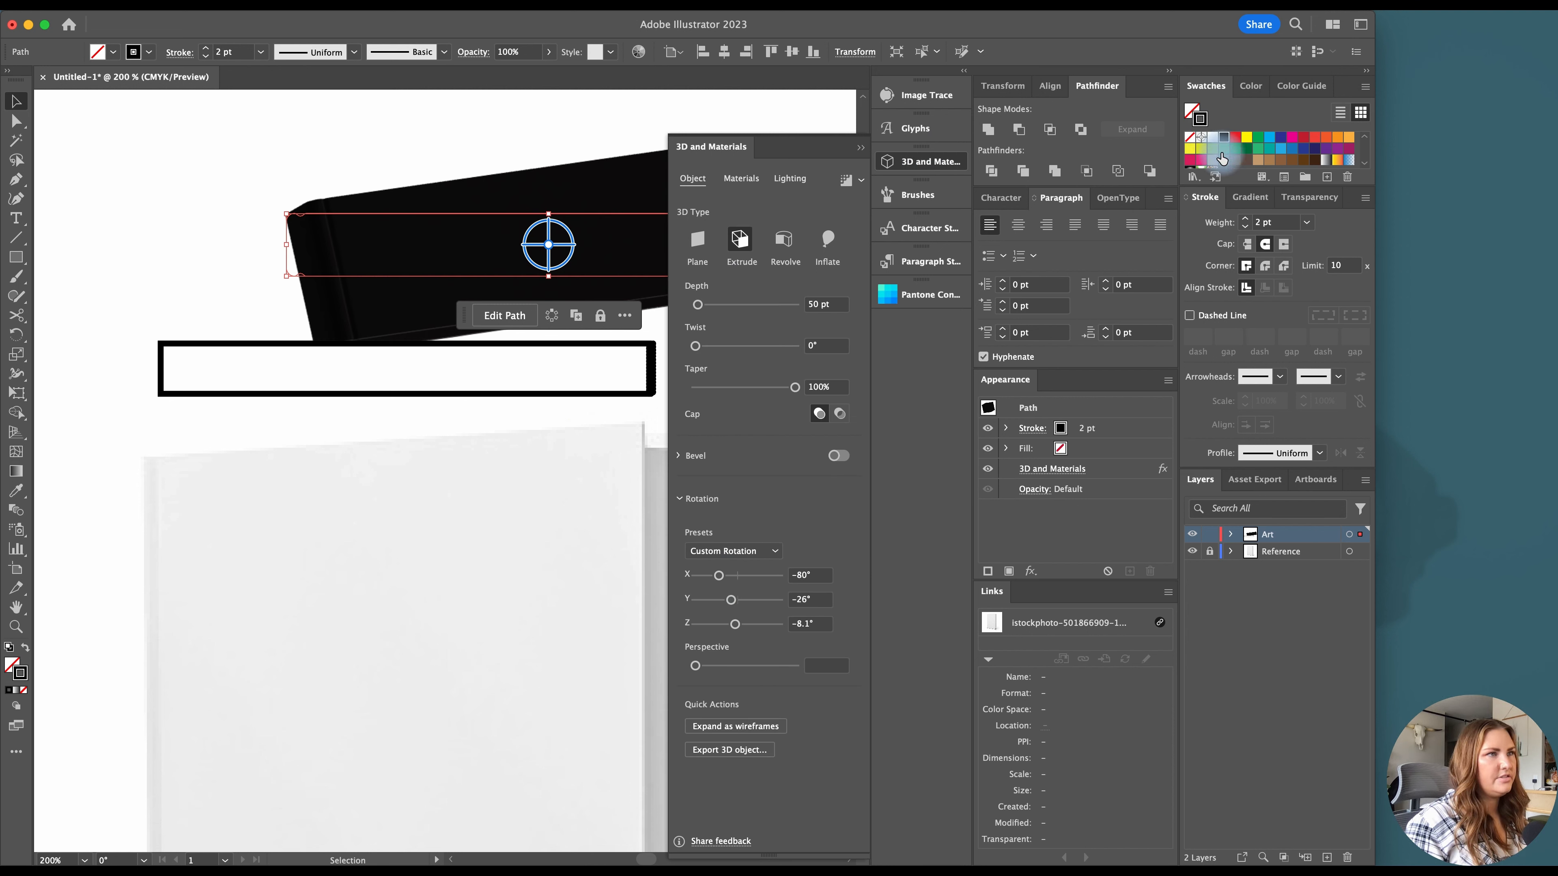
scroll(1219, 158, "down", 3)
left_click(1292, 146)
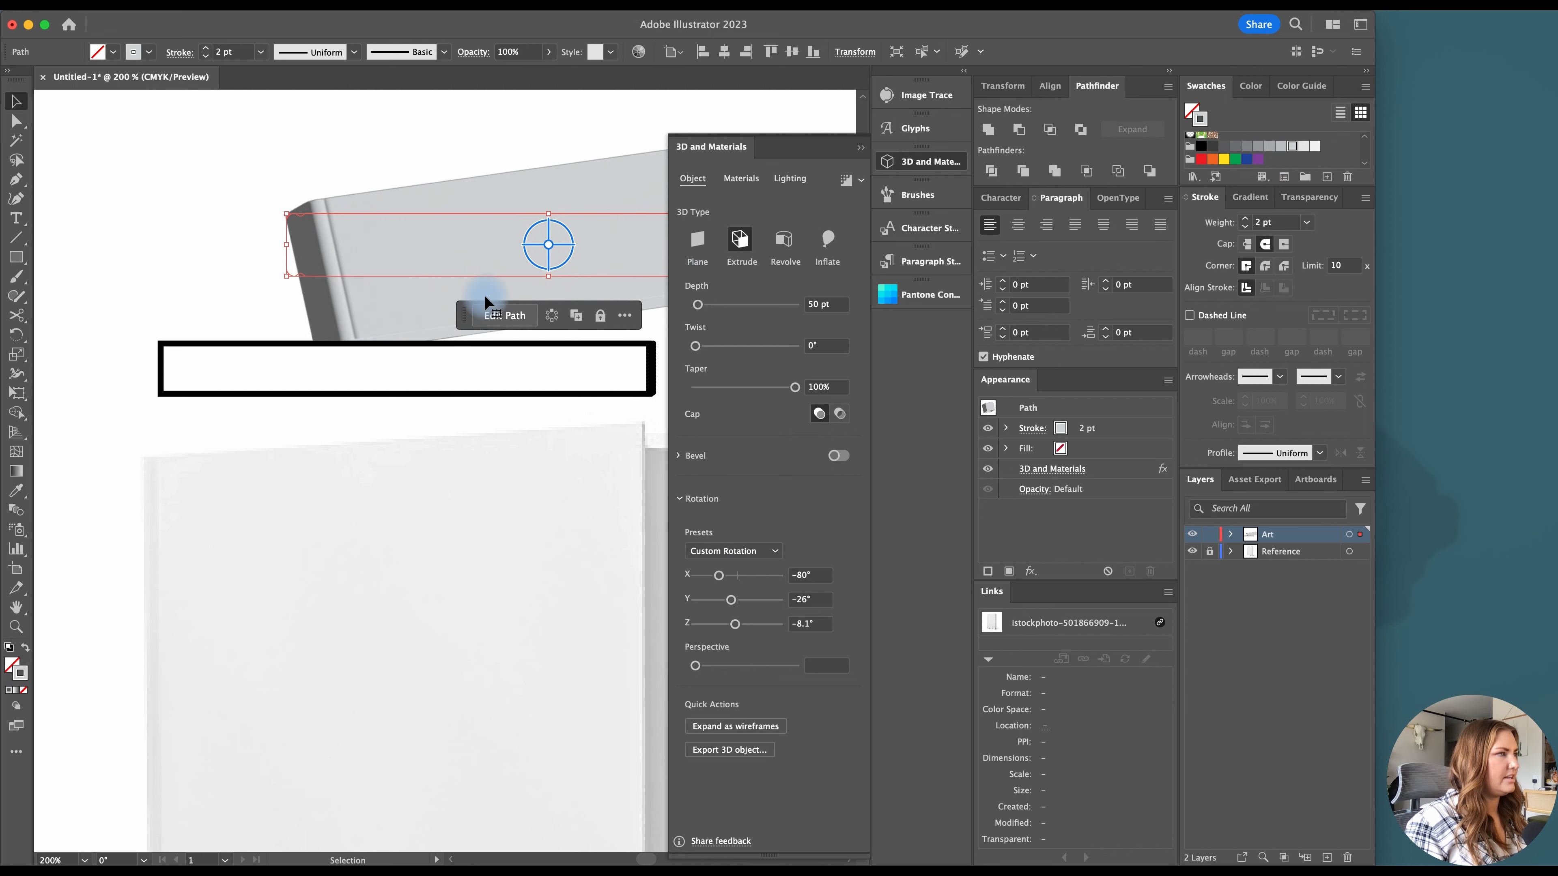
Set the cover's extrusion depth to 238 pt so its height suits the reference book
scroll(486, 295, "right", 3)
left_click(834, 304)
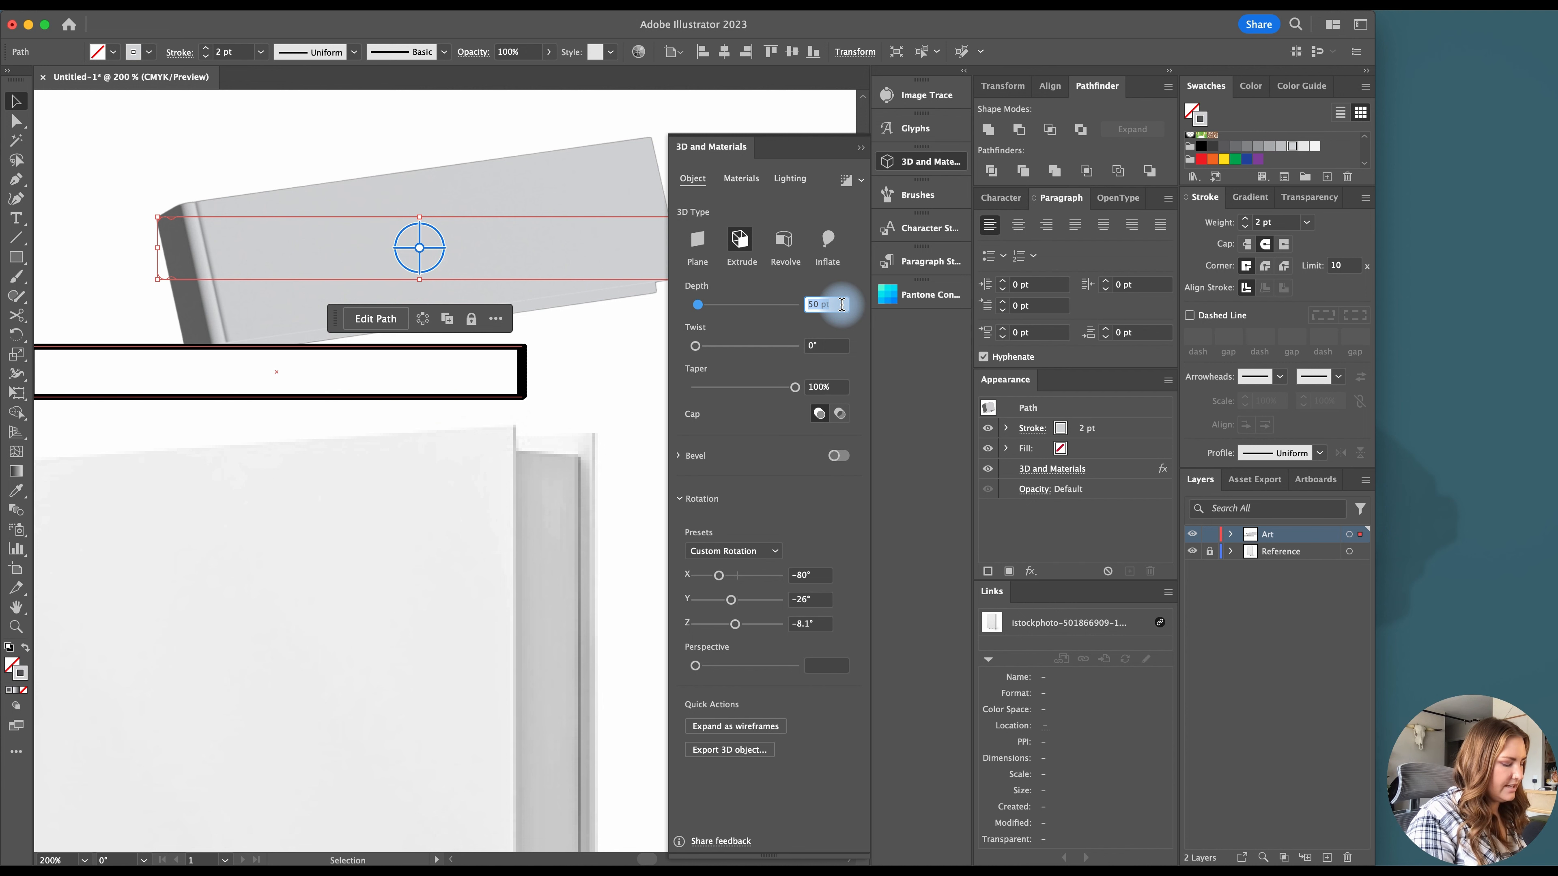
type("10in")
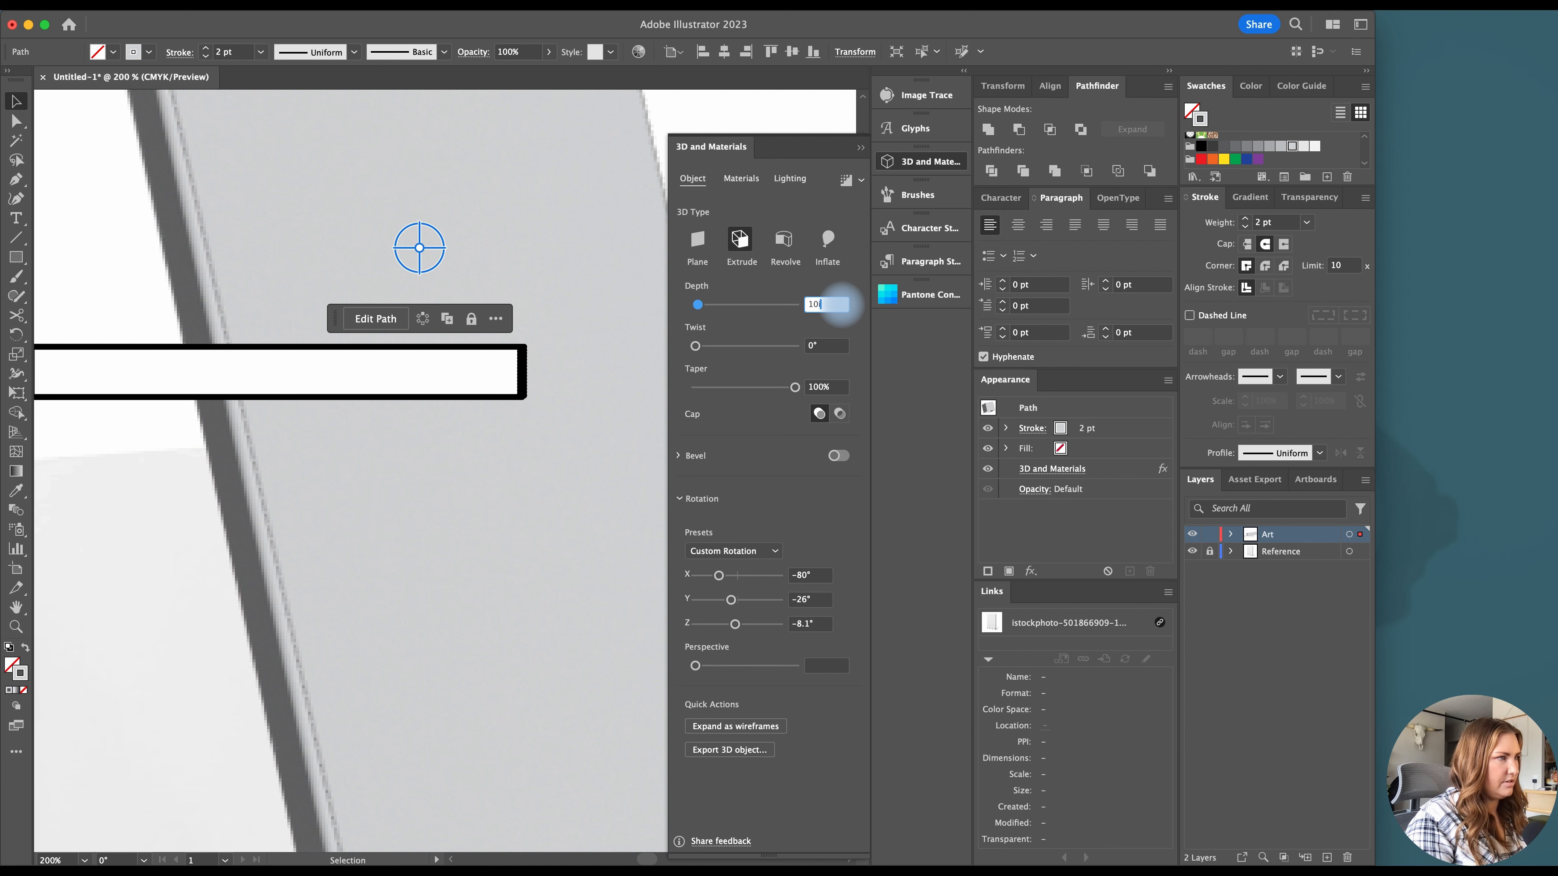
left_click_drag(697, 305, 707, 304)
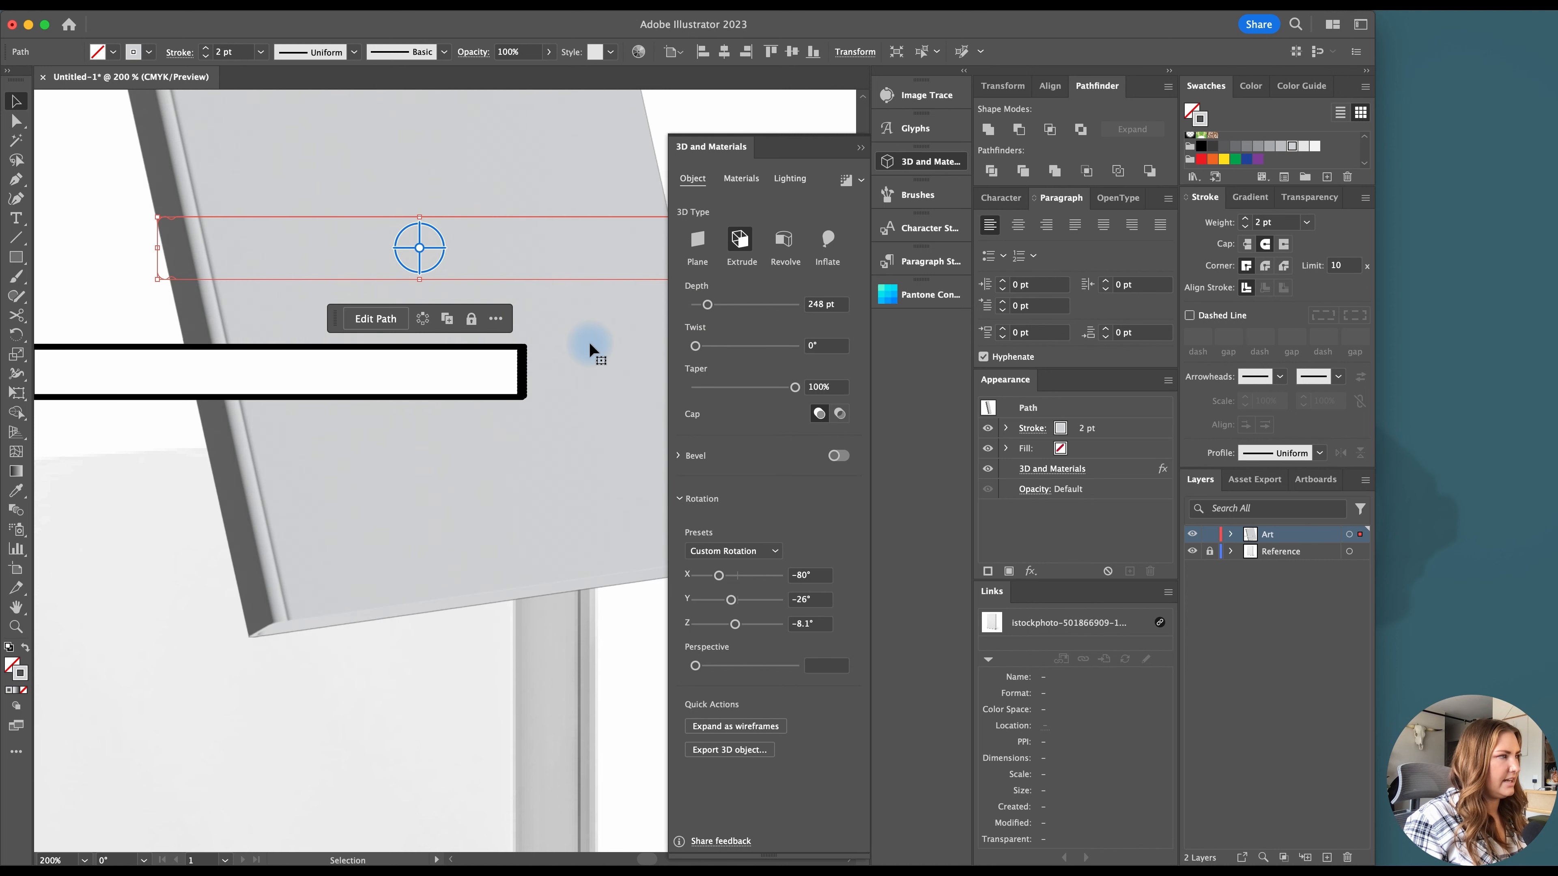
scroll(589, 349, "down", 3, "alt")
scroll(582, 347, "right", 2)
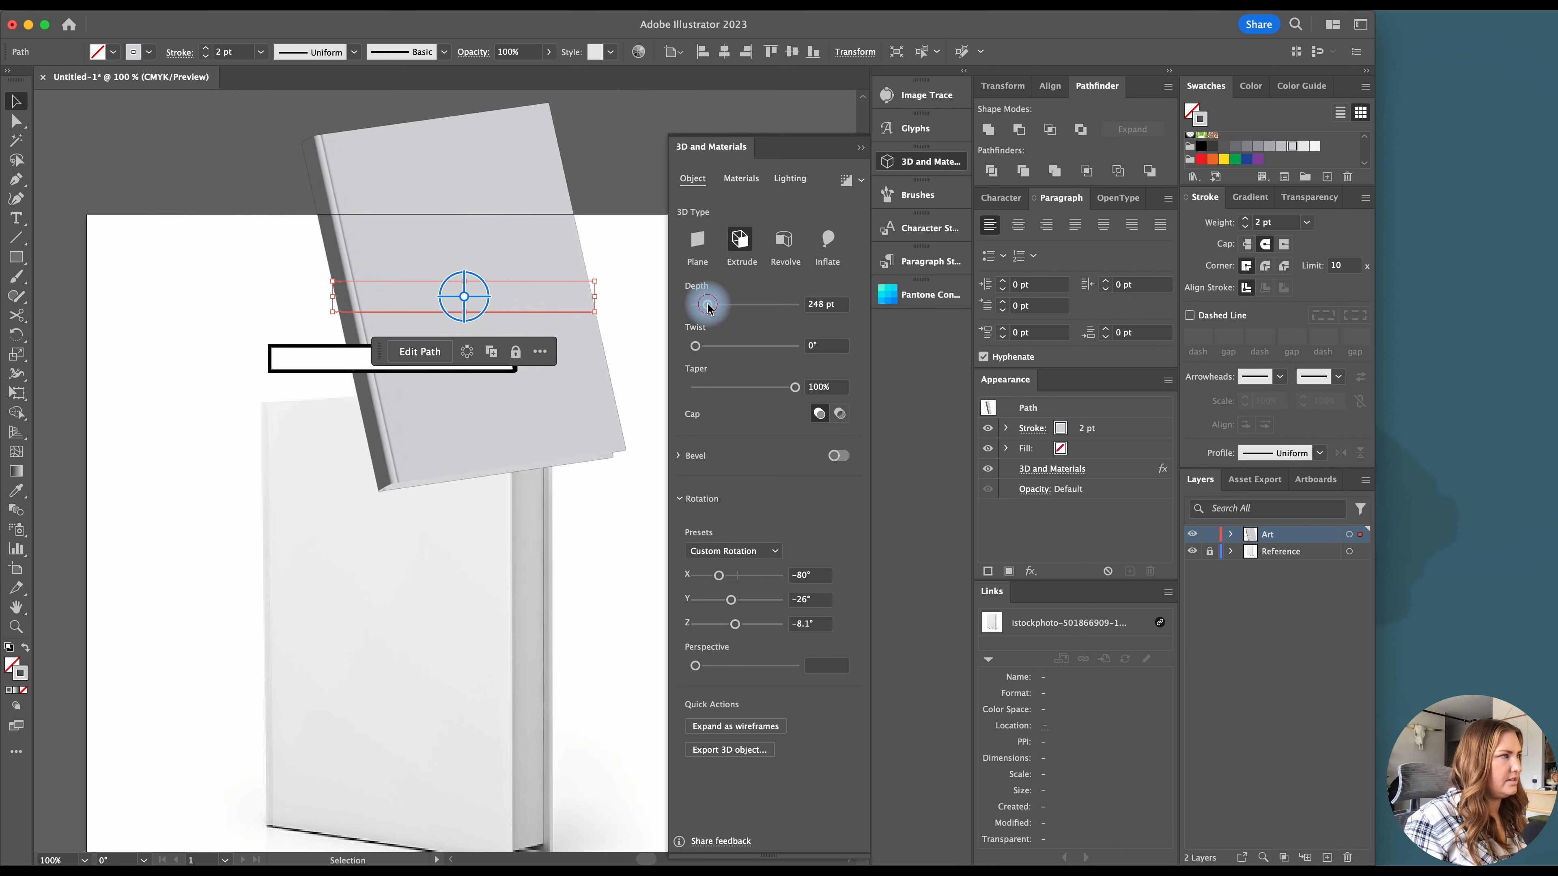
left_click_drag(708, 306, 705, 306)
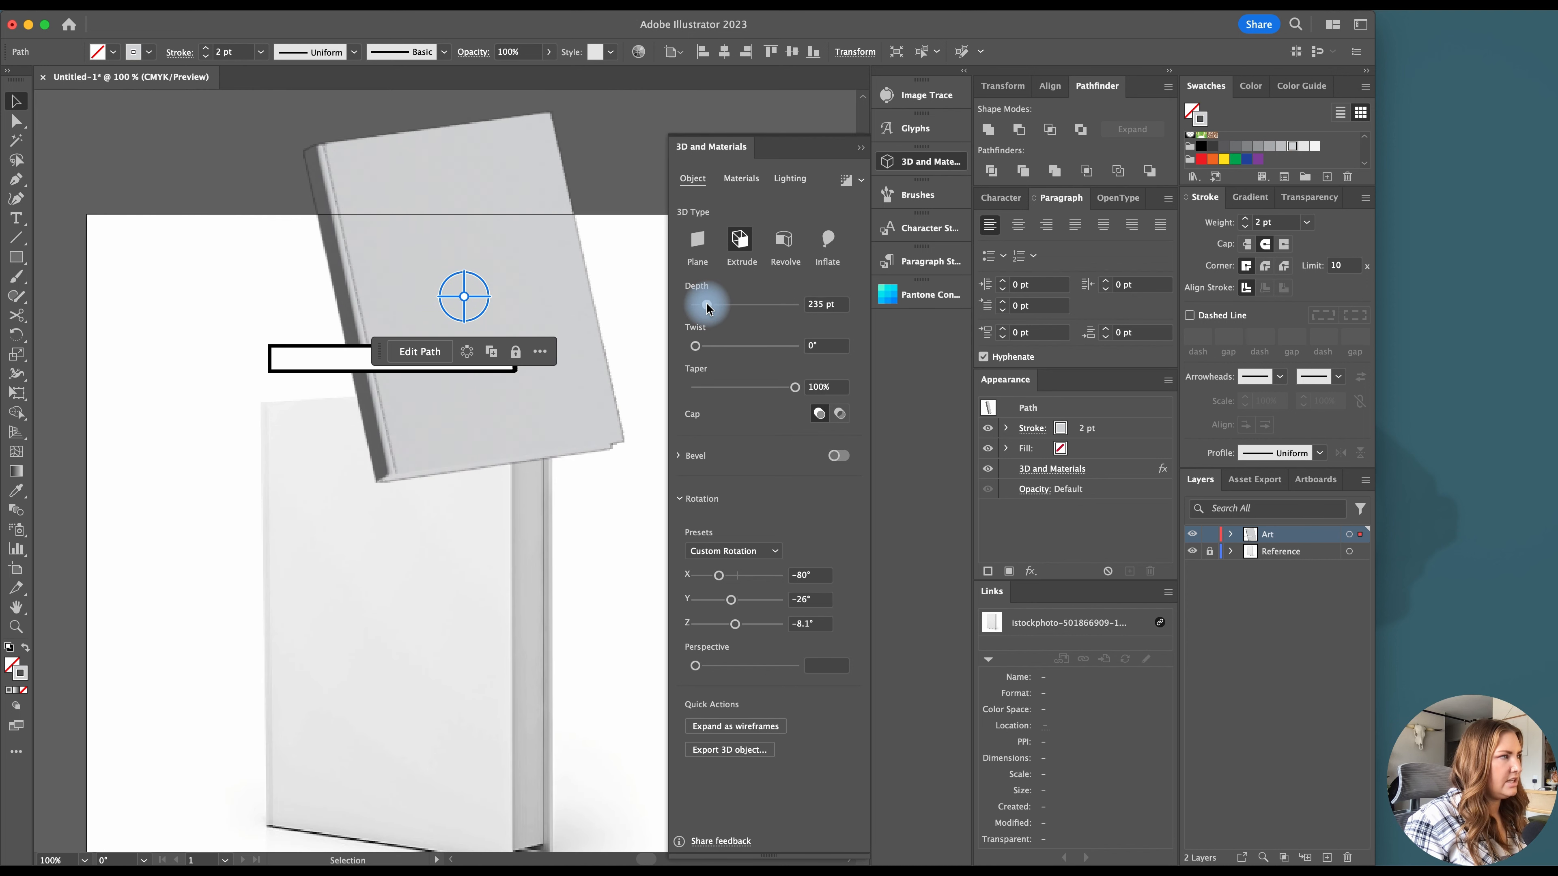
left_click(633, 271)
Move the extruded cover beside the reference book and rotate it to X -82°, Y 52° and Z -8°
scroll(508, 268, "right", 2)
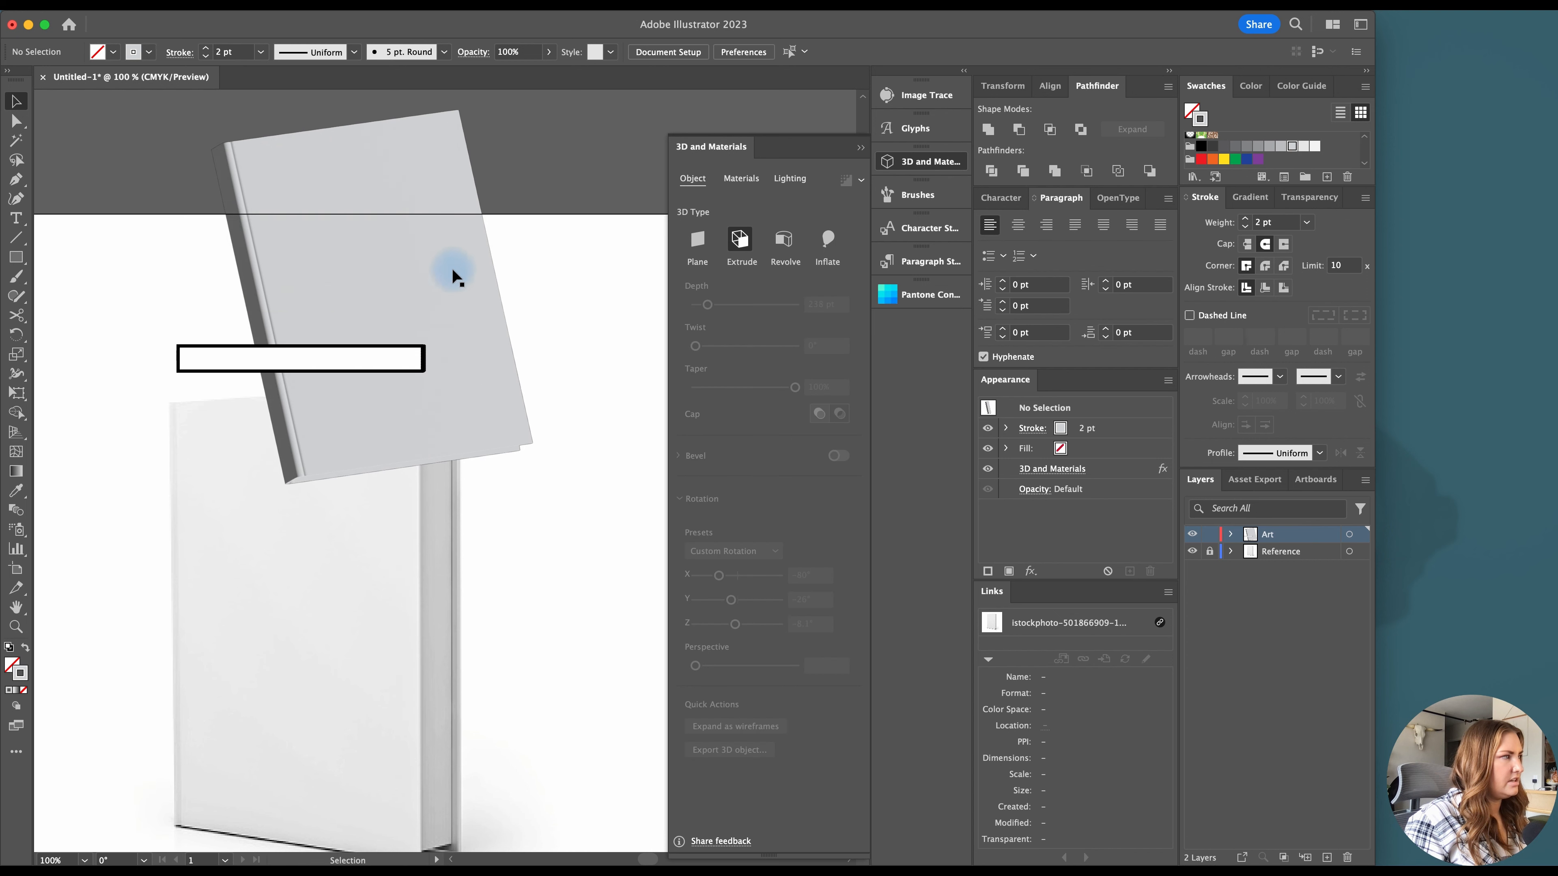
left_click_drag(392, 274, 617, 306)
scroll(617, 305, "right", 2)
scroll(616, 306, "right", 1)
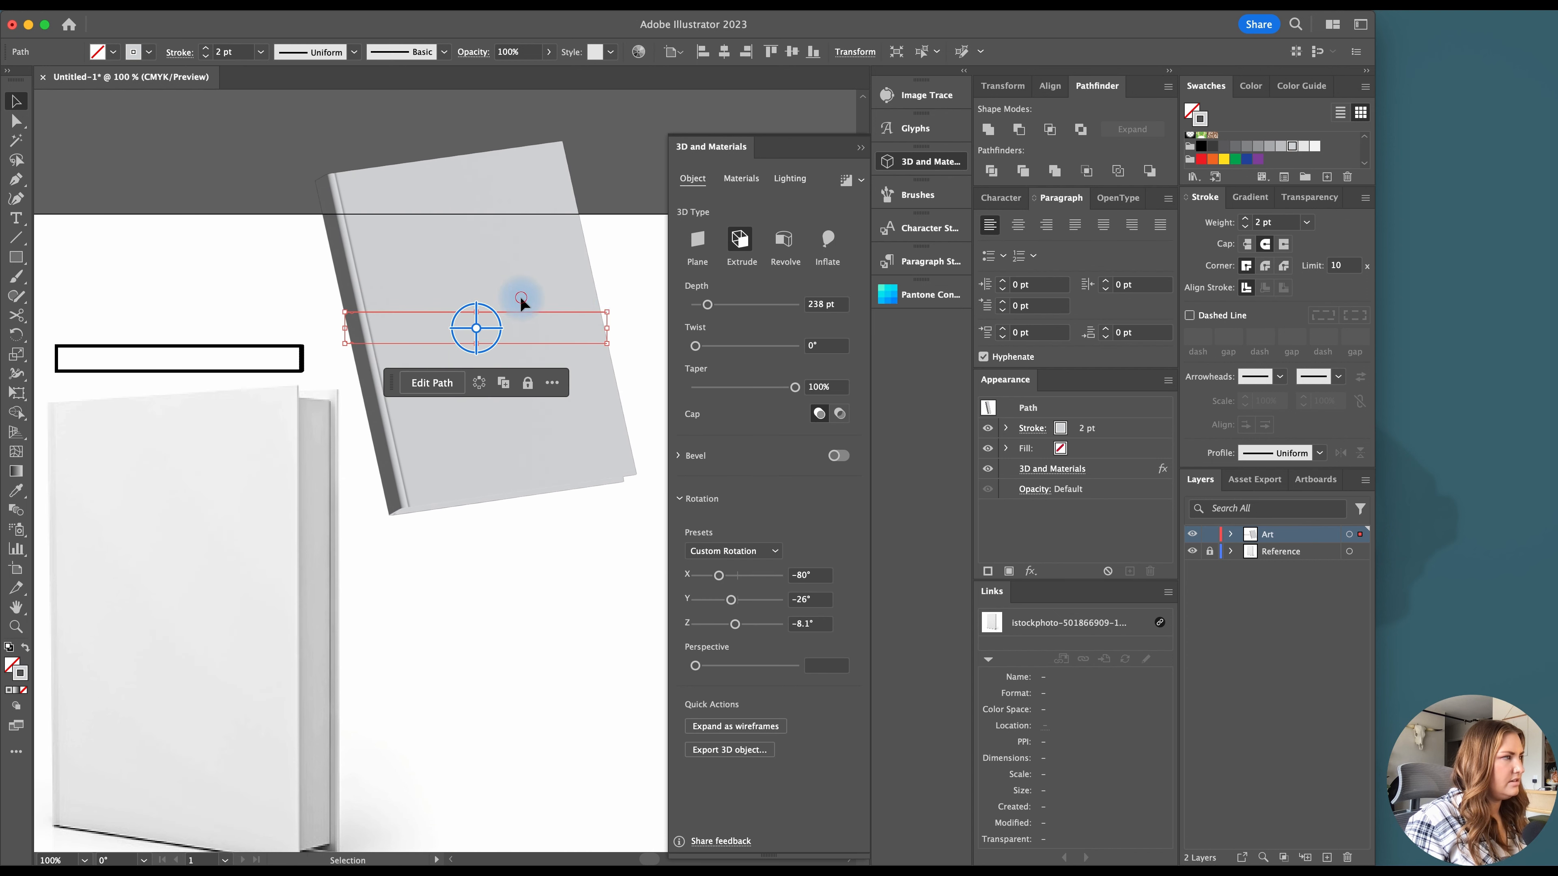
left_click_drag(520, 294, 567, 418)
left_click_drag(718, 574, 748, 600)
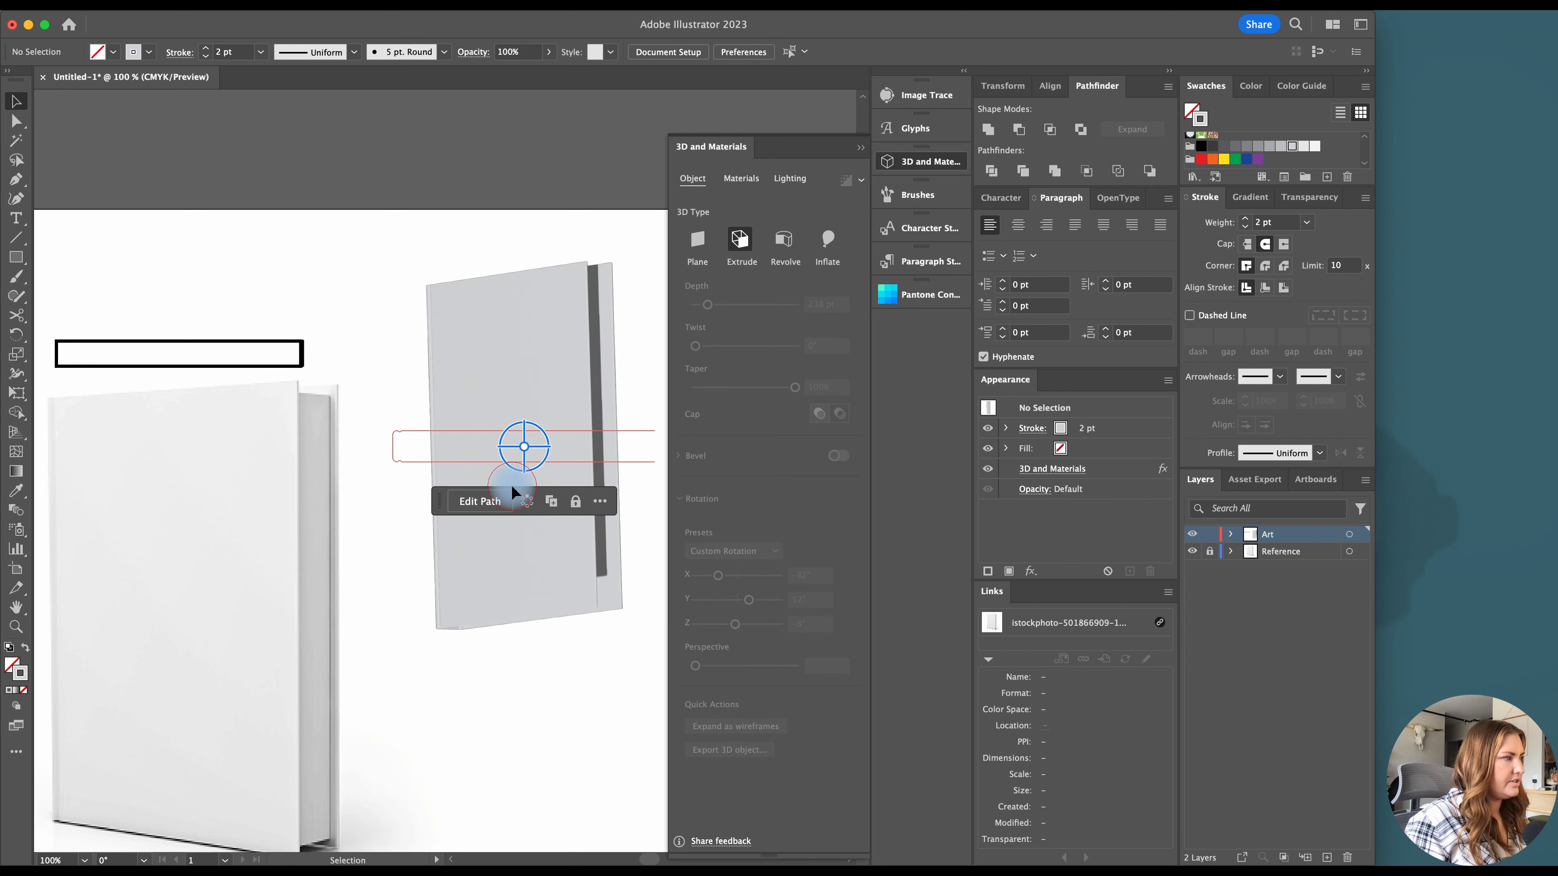
left_click_drag(835, 303, 826, 310)
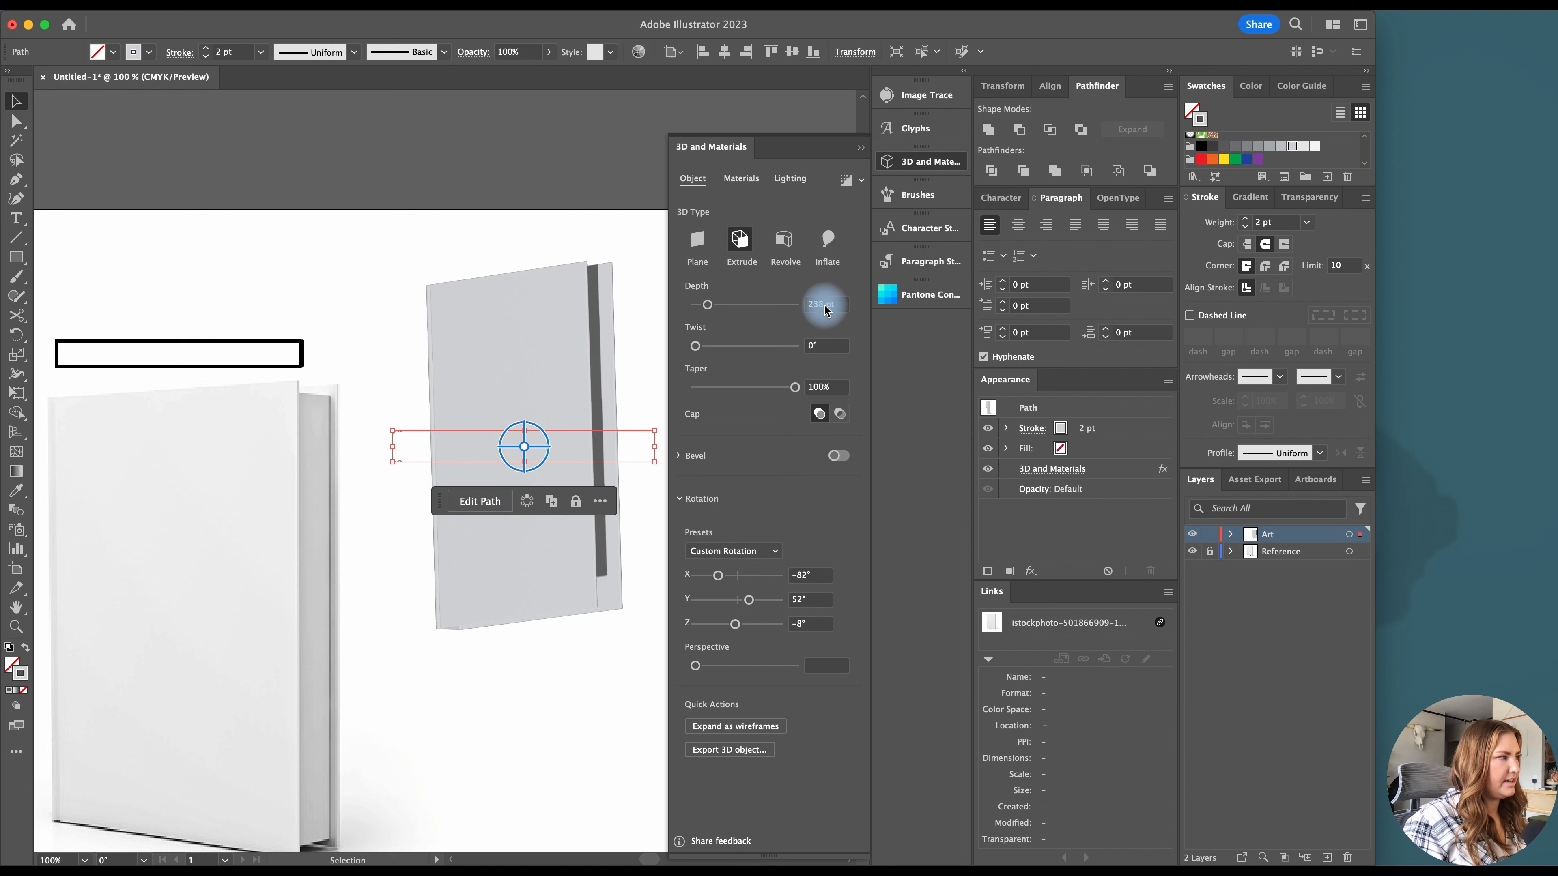
left_click(548, 376)
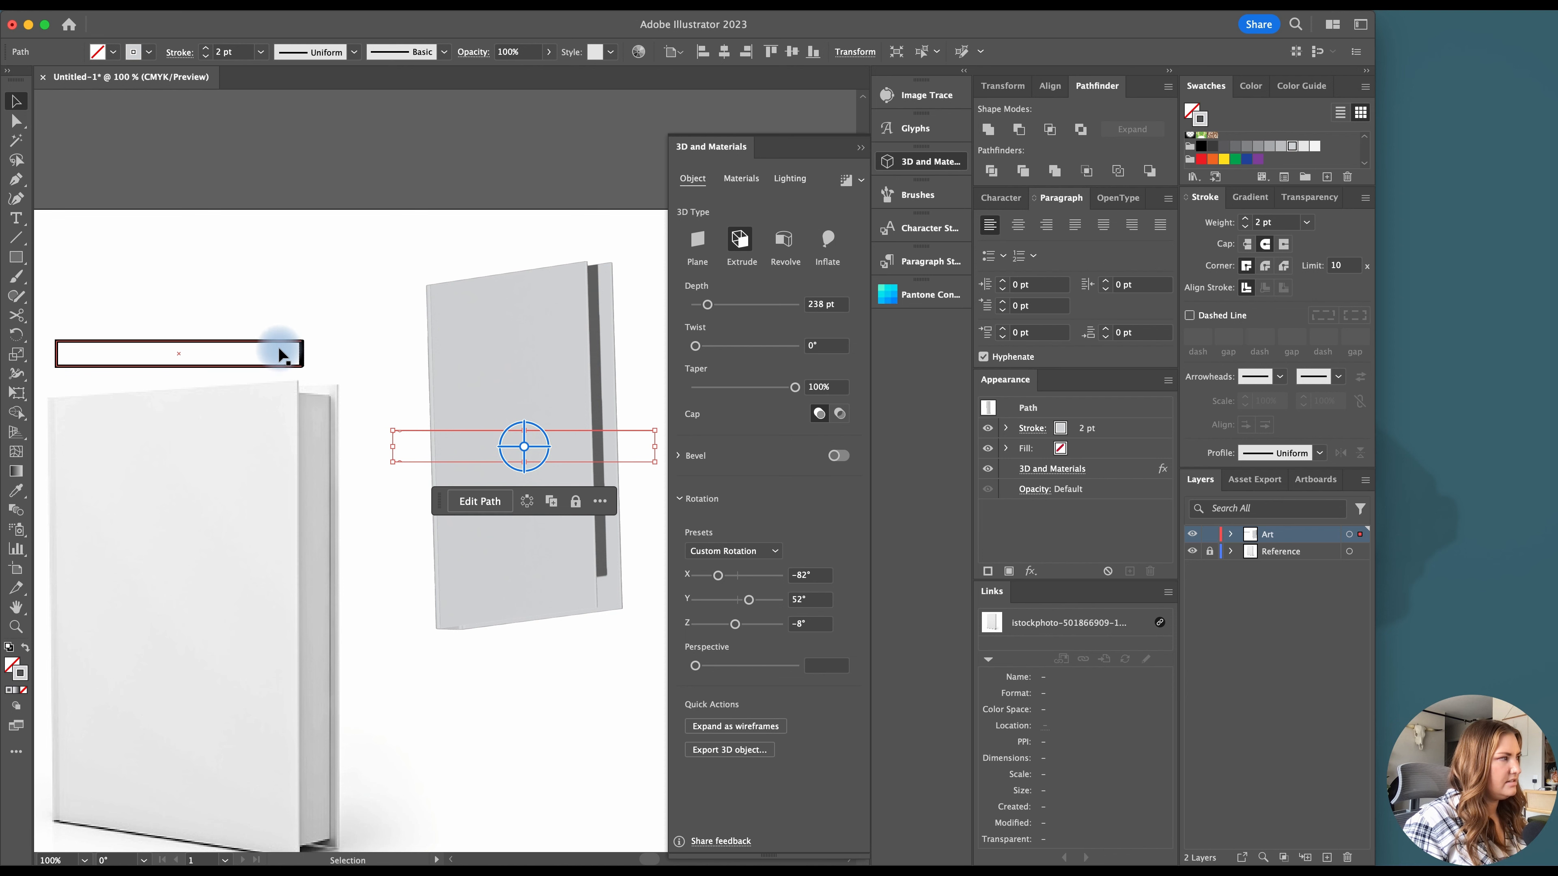
Move the expanded zigzag page edge clear of the page block and give it a white fill and white stroke
left_click(305, 354)
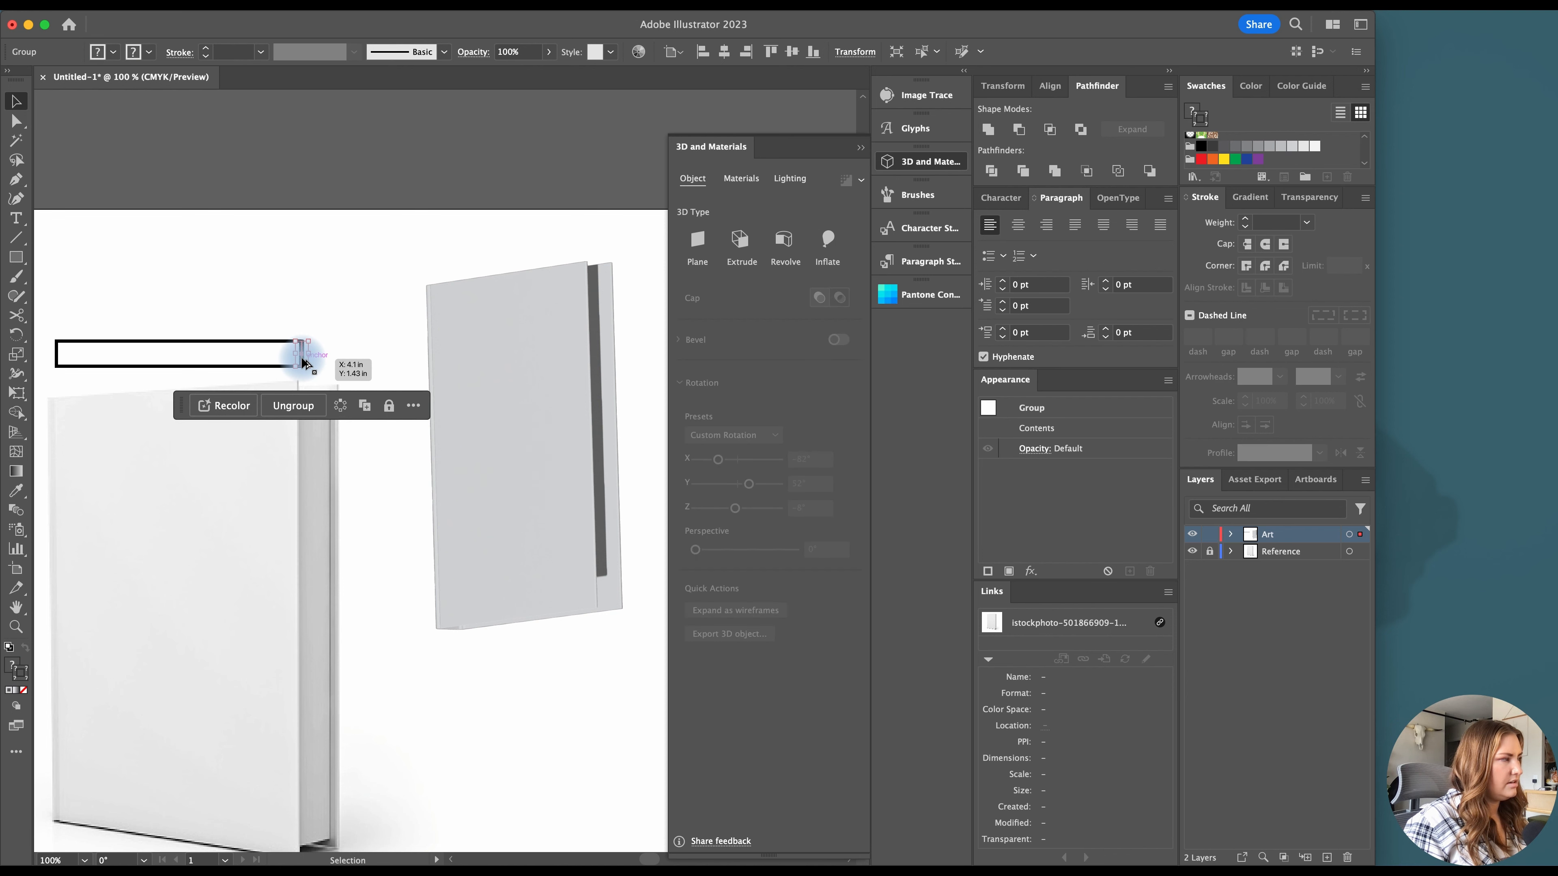
left_click_drag(301, 358, 387, 318)
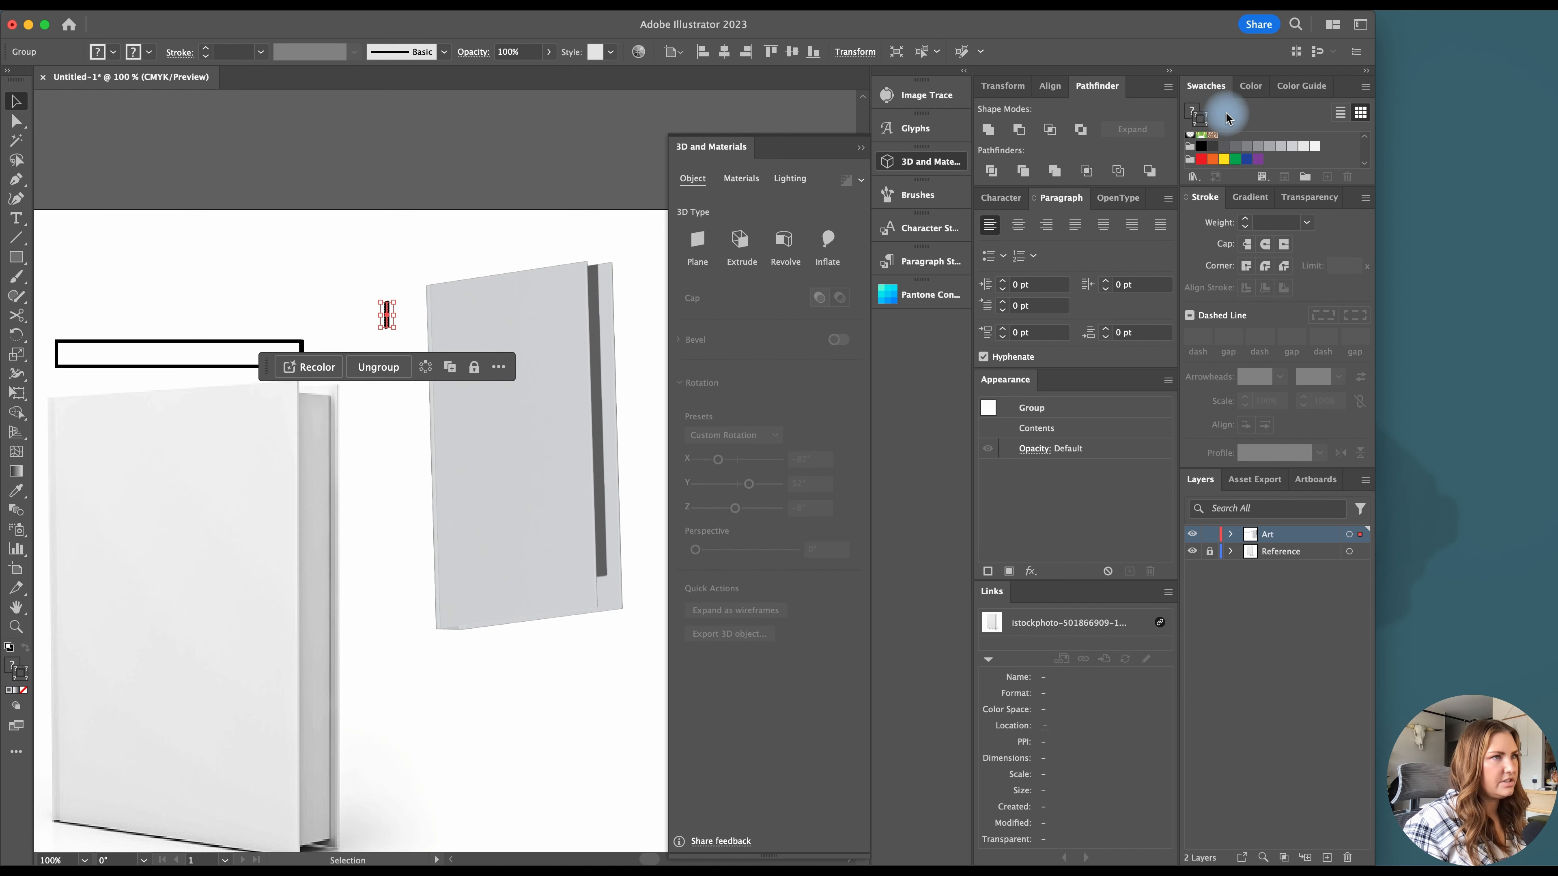
scroll(1212, 143, "up", 5)
left_click(1212, 142)
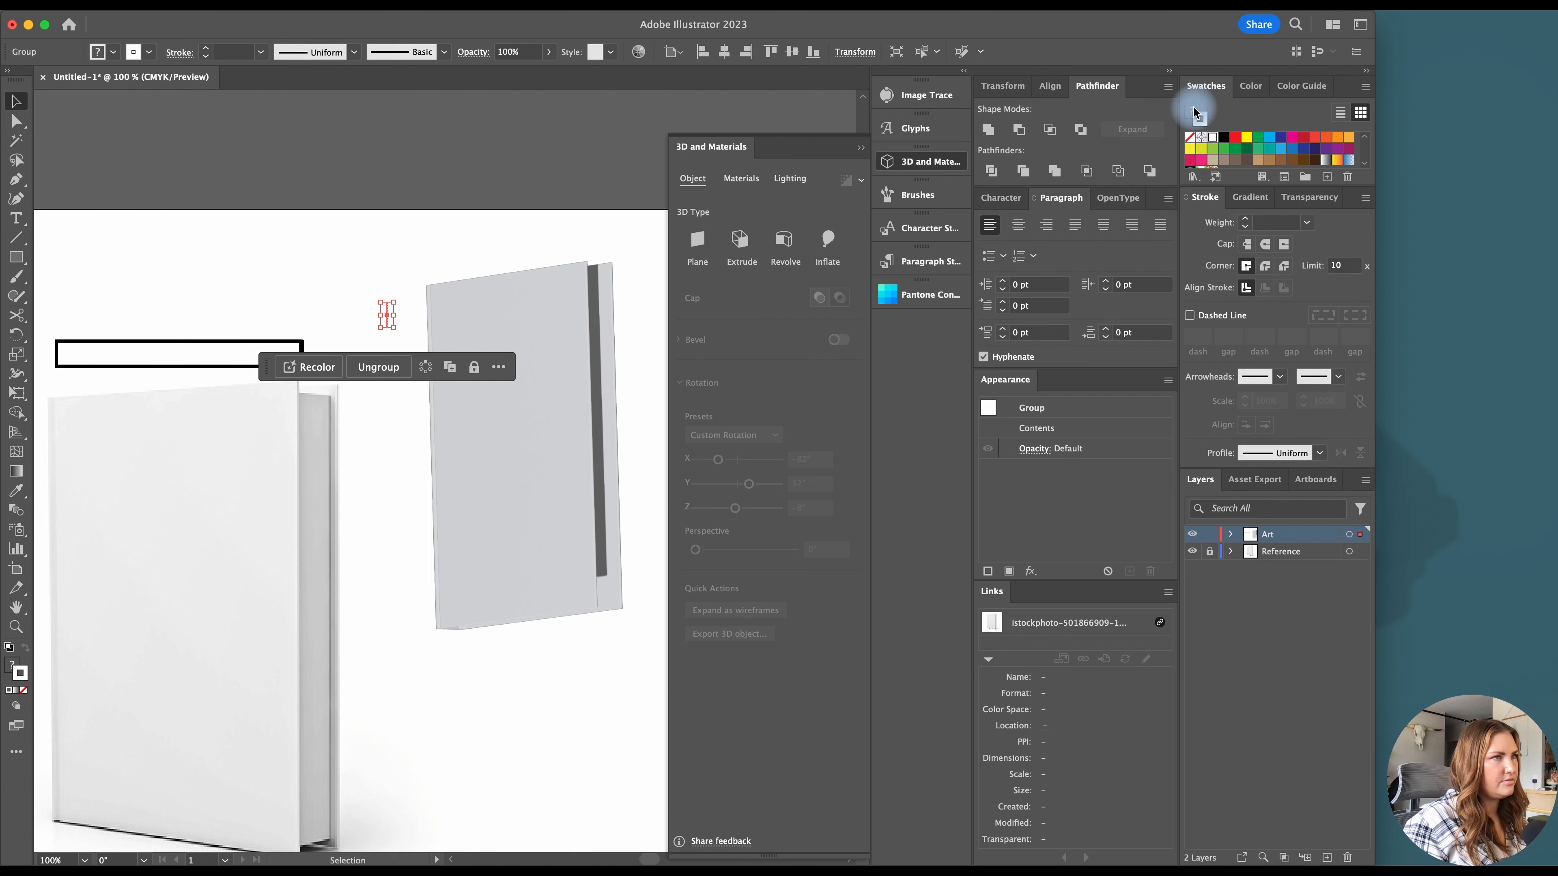
left_click(1212, 139)
scroll(428, 207, "right", 1)
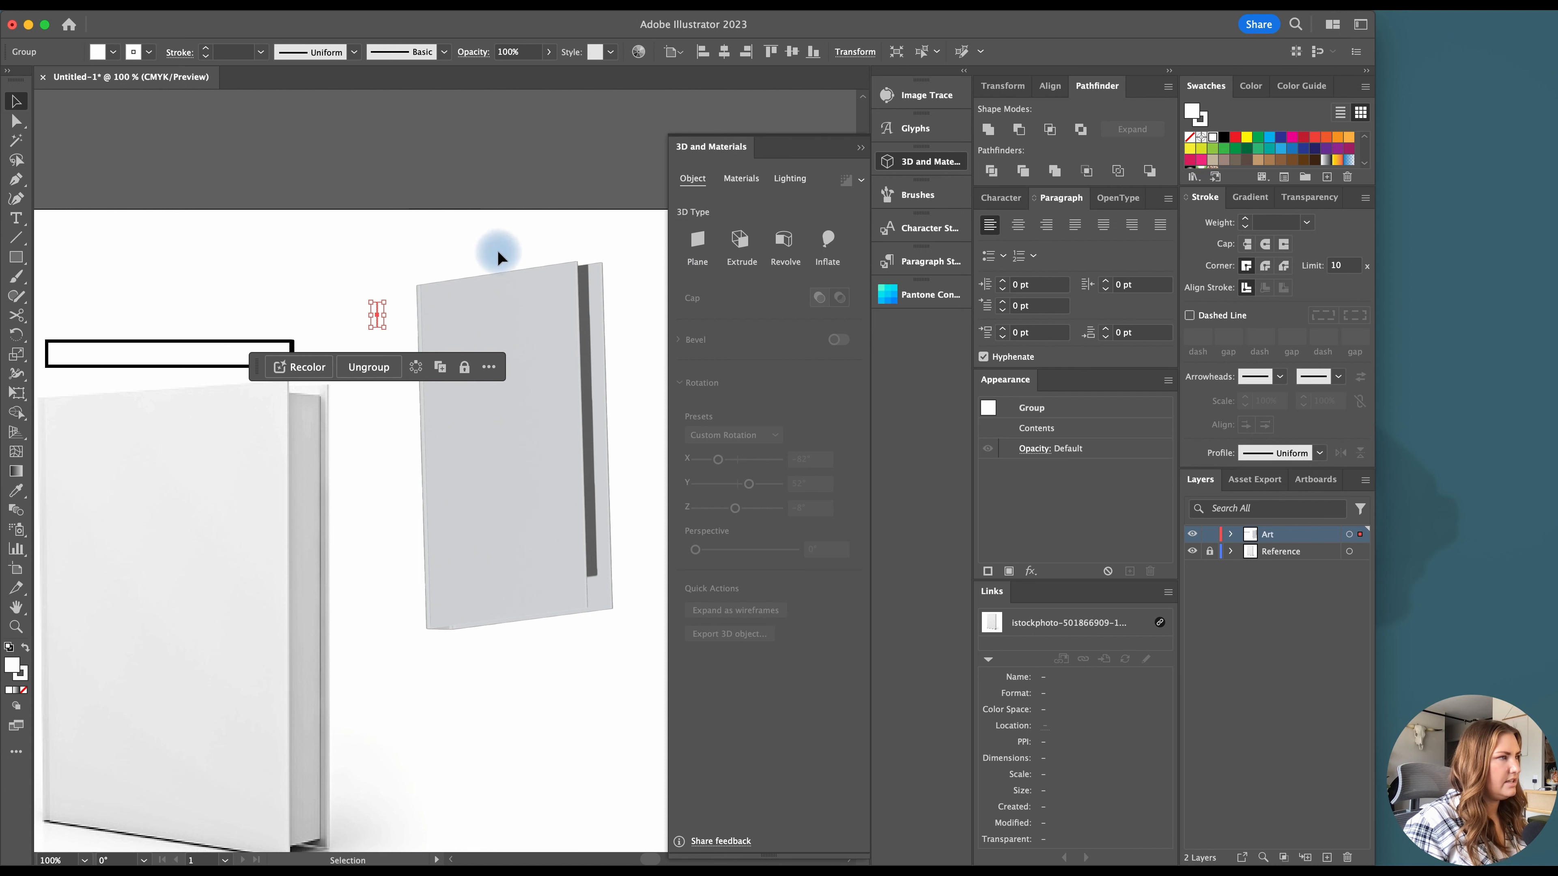
Extrude the zigzag page edge to a depth of 238 pt, matching the cover
left_click(748, 244)
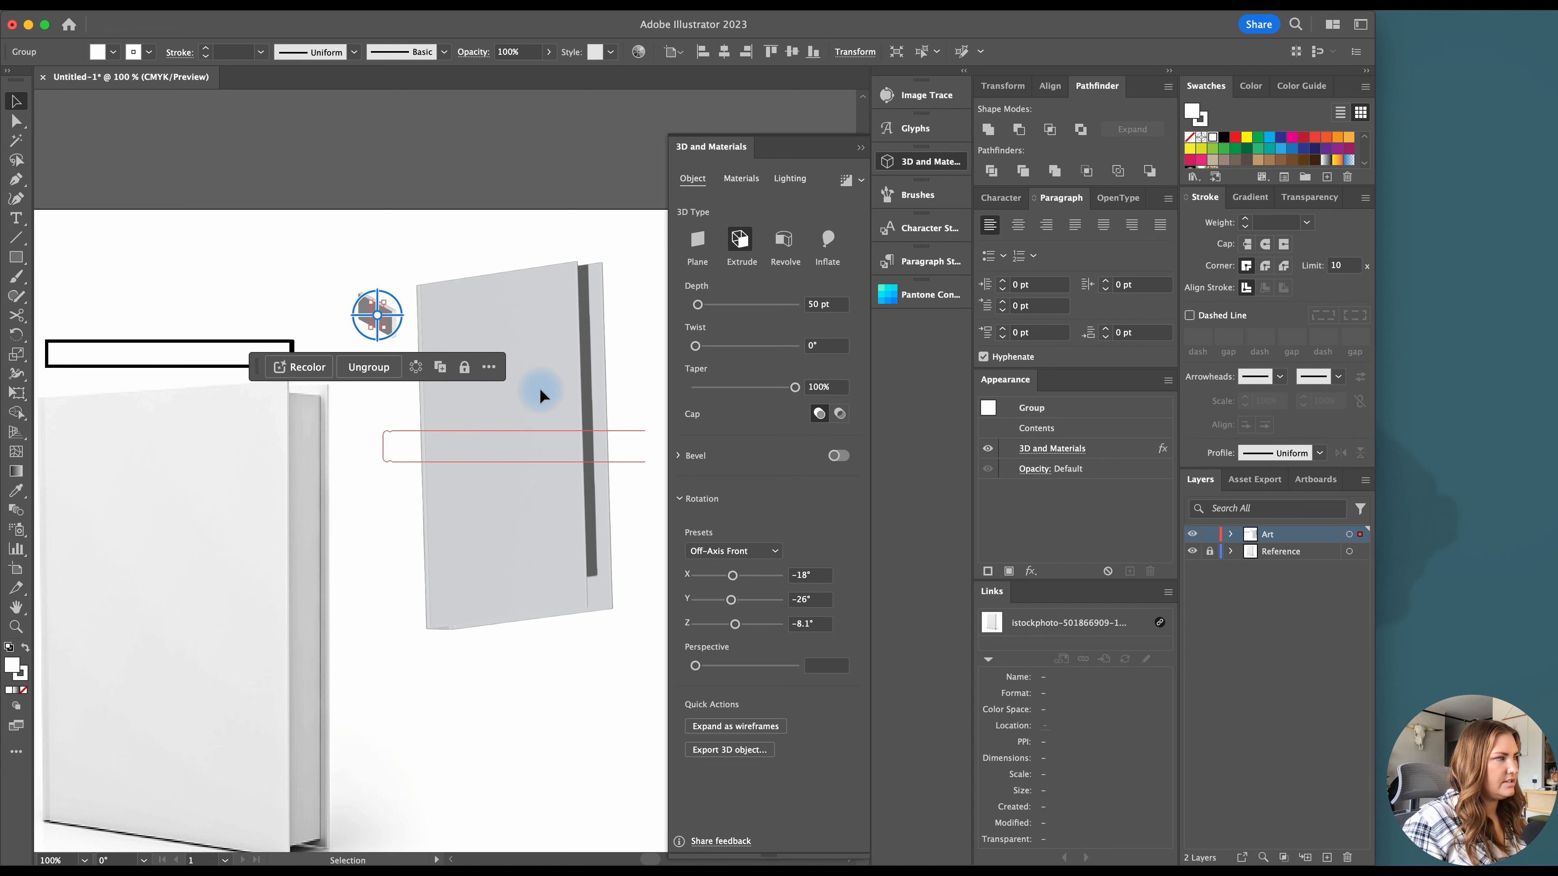
left_click(539, 411)
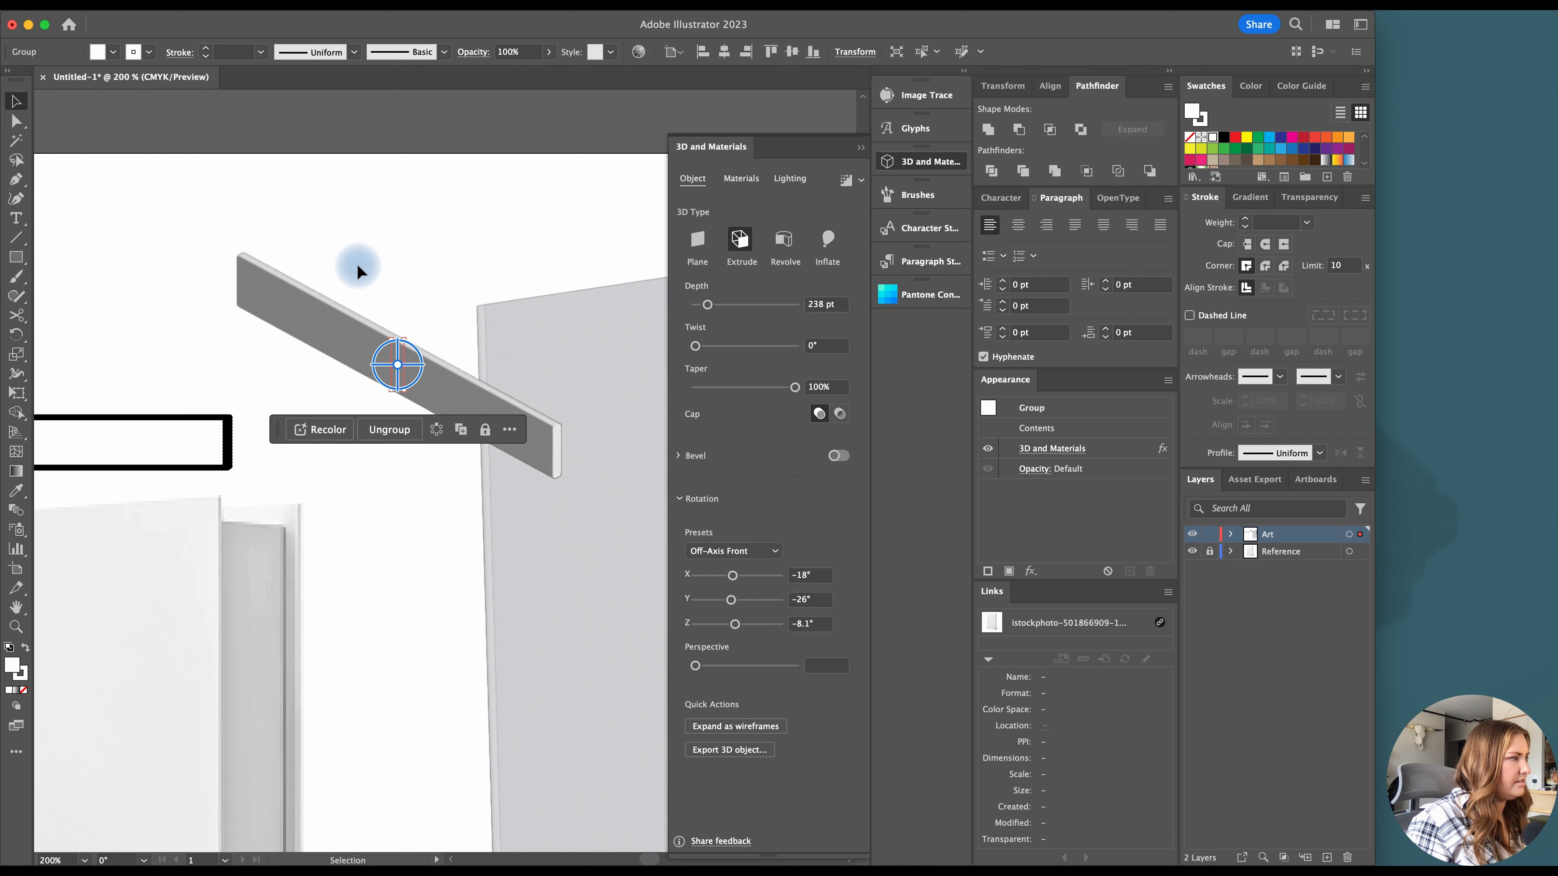
scroll(357, 270, "up", 1, "alt")
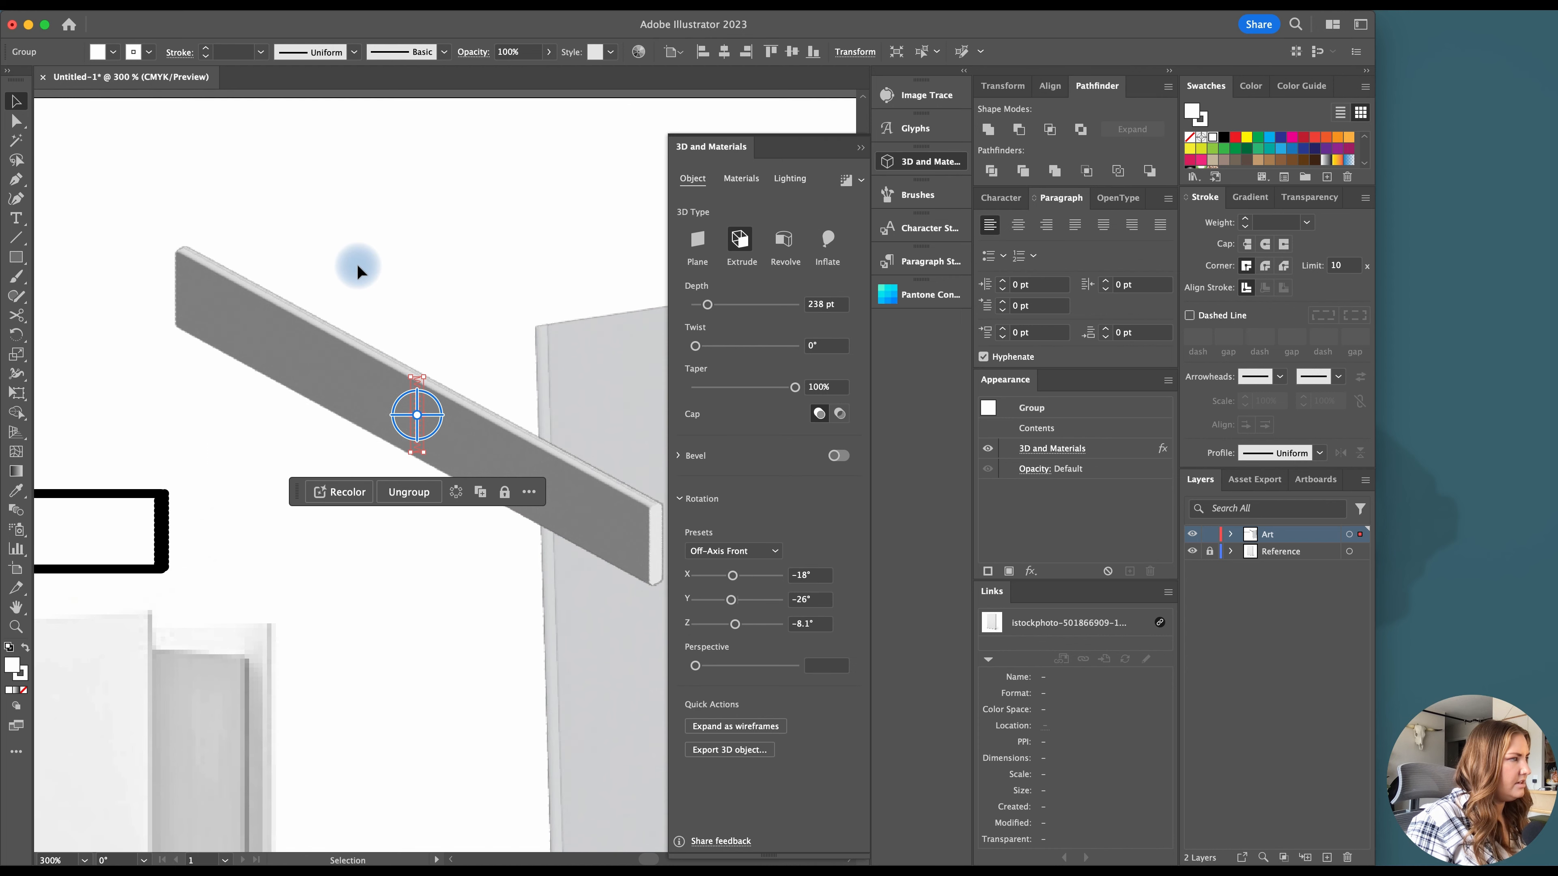
Rotate the extruded page edge upright, with X at -61° and Y at 13°
left_click_drag(735, 606, 741, 606)
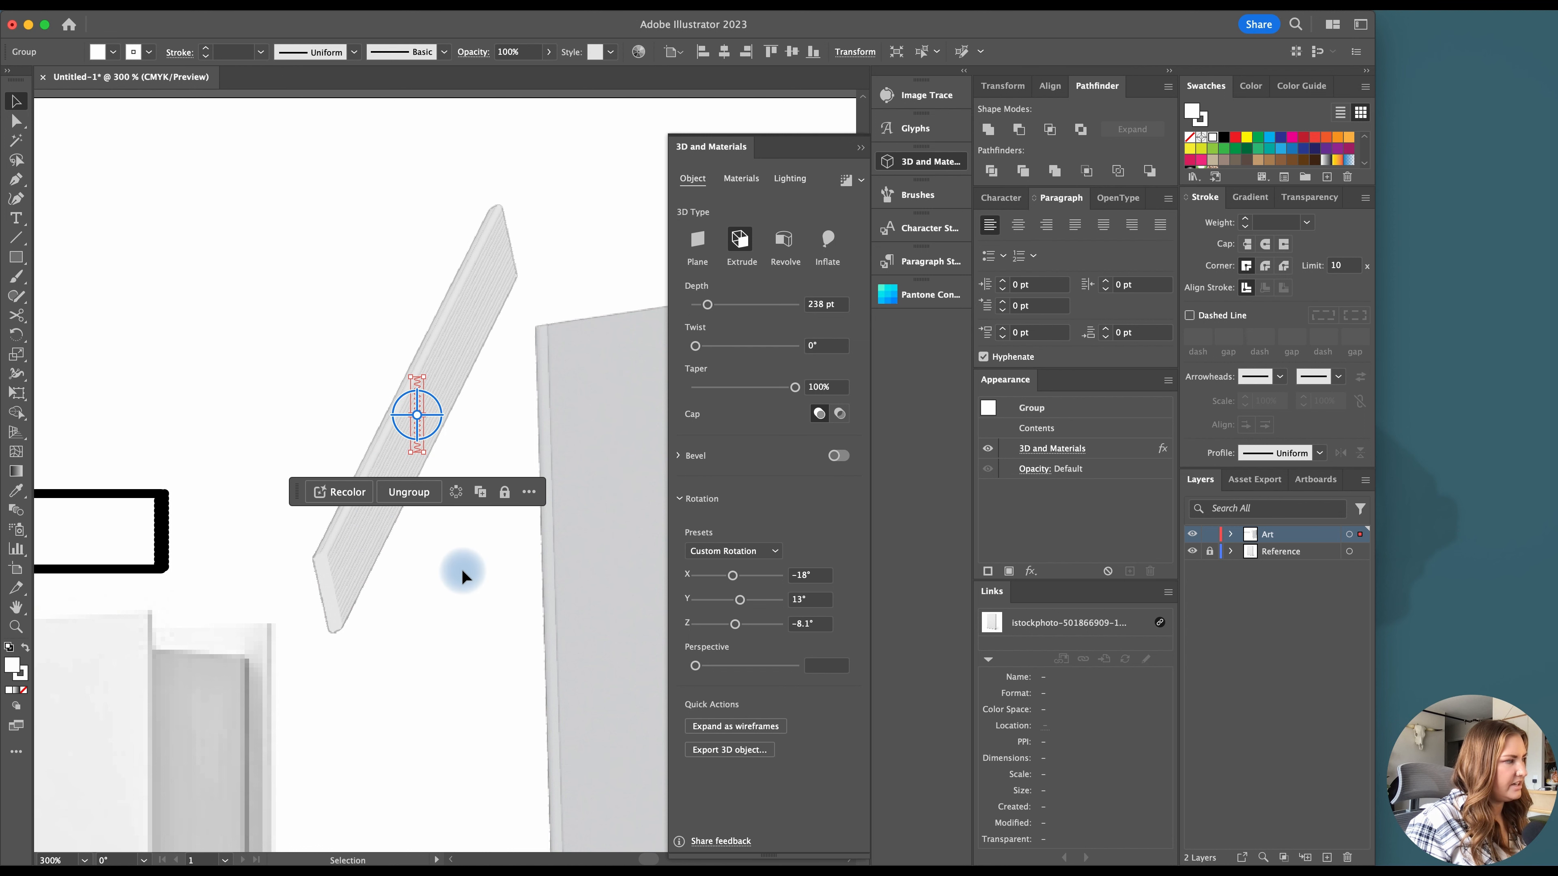
left_click_drag(732, 575, 724, 576)
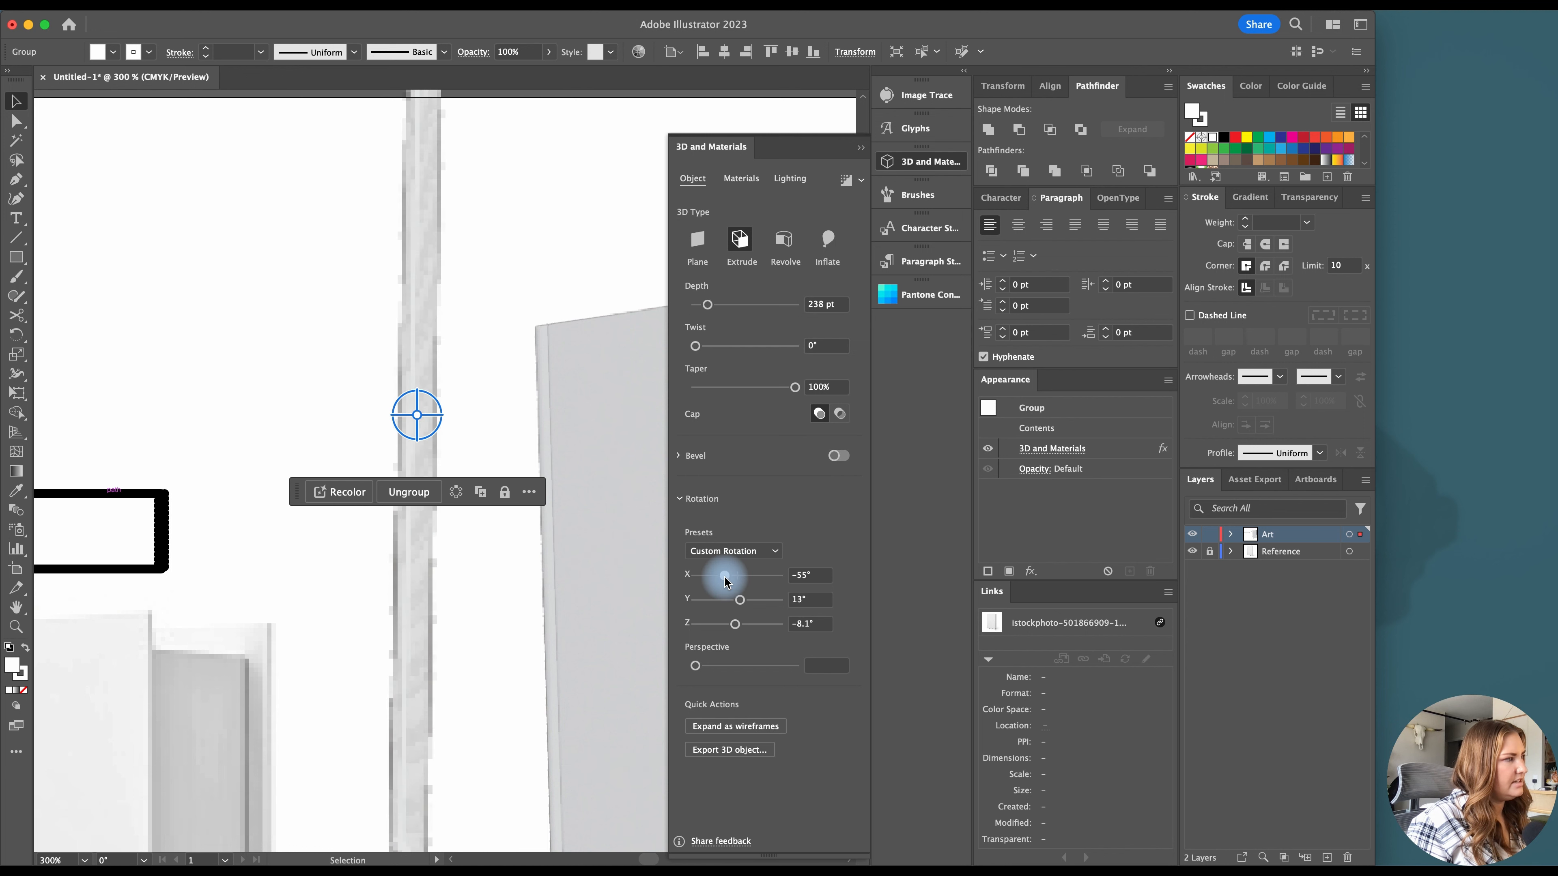
left_click(502, 571)
Place the extruded page edge inside the open side of the 3D cover
key("super+1")
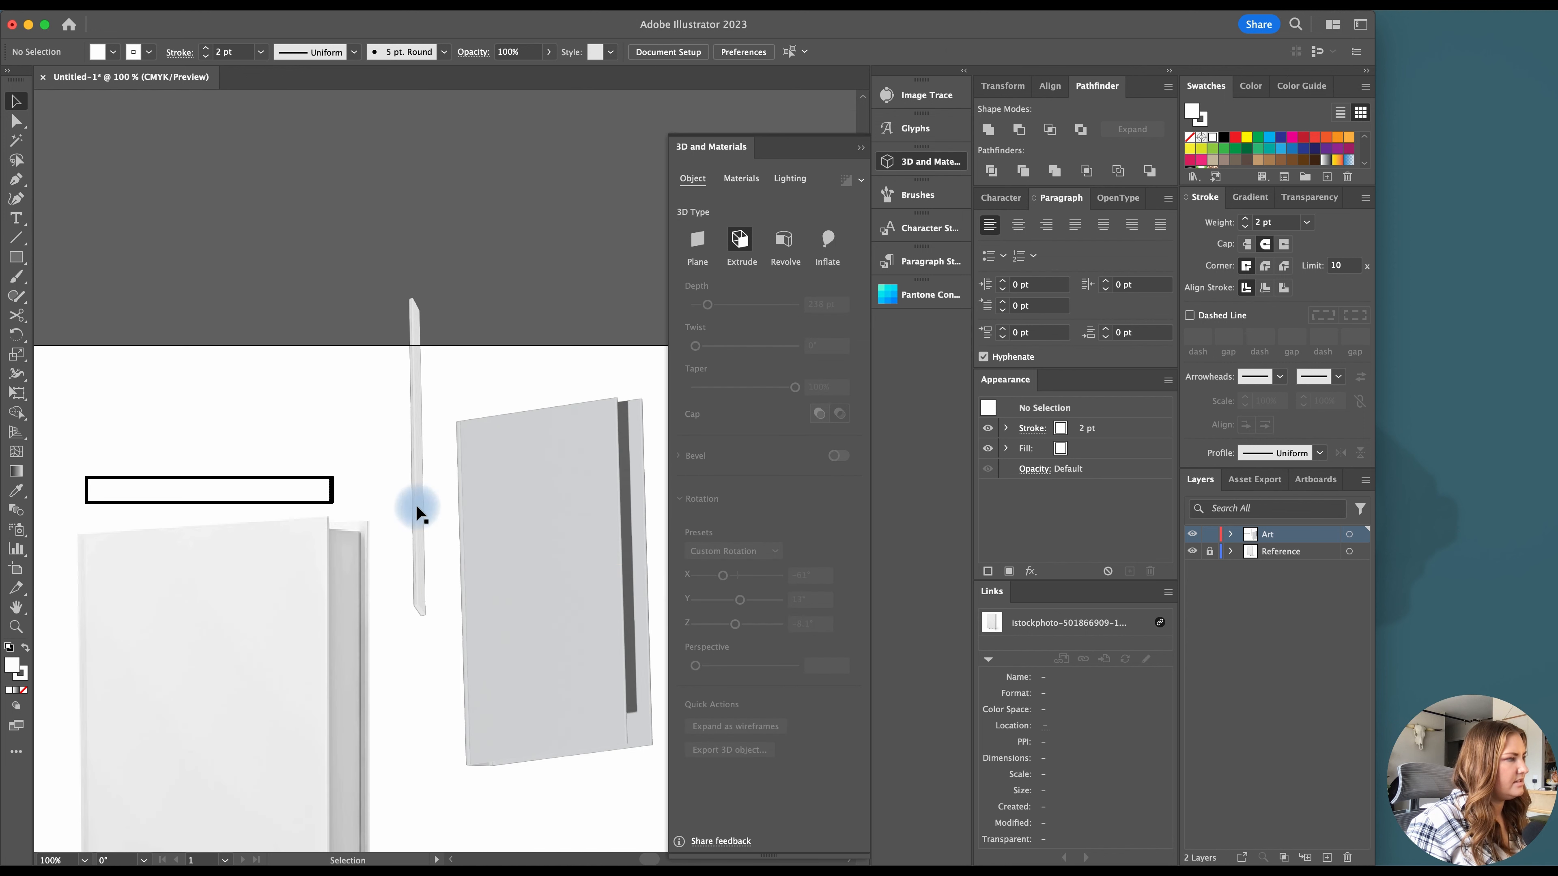
left_click_drag(415, 504, 632, 630)
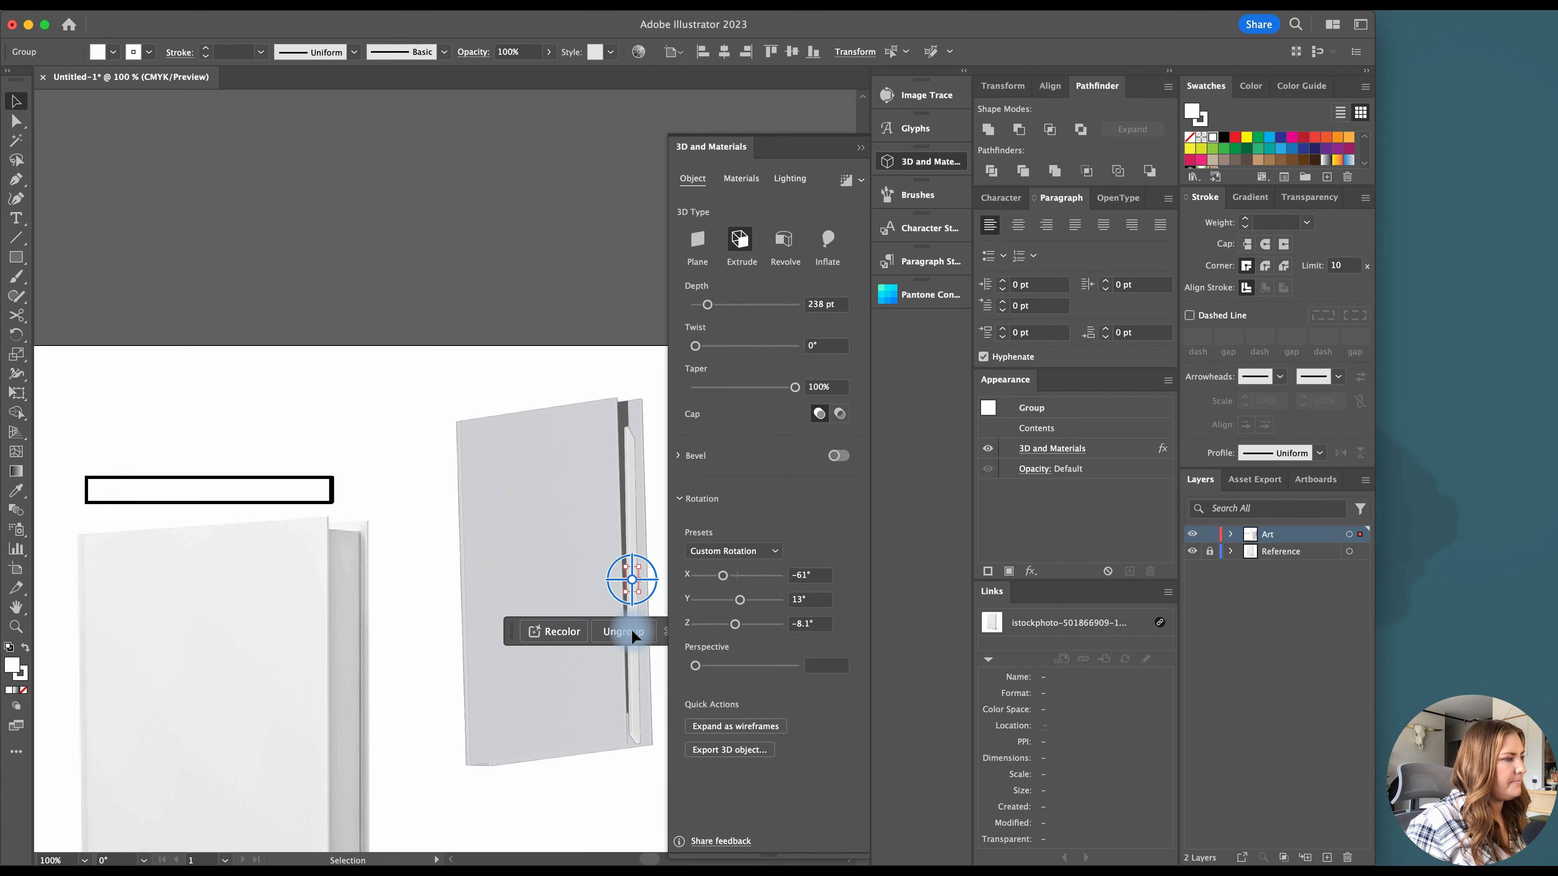
left_click(367, 482)
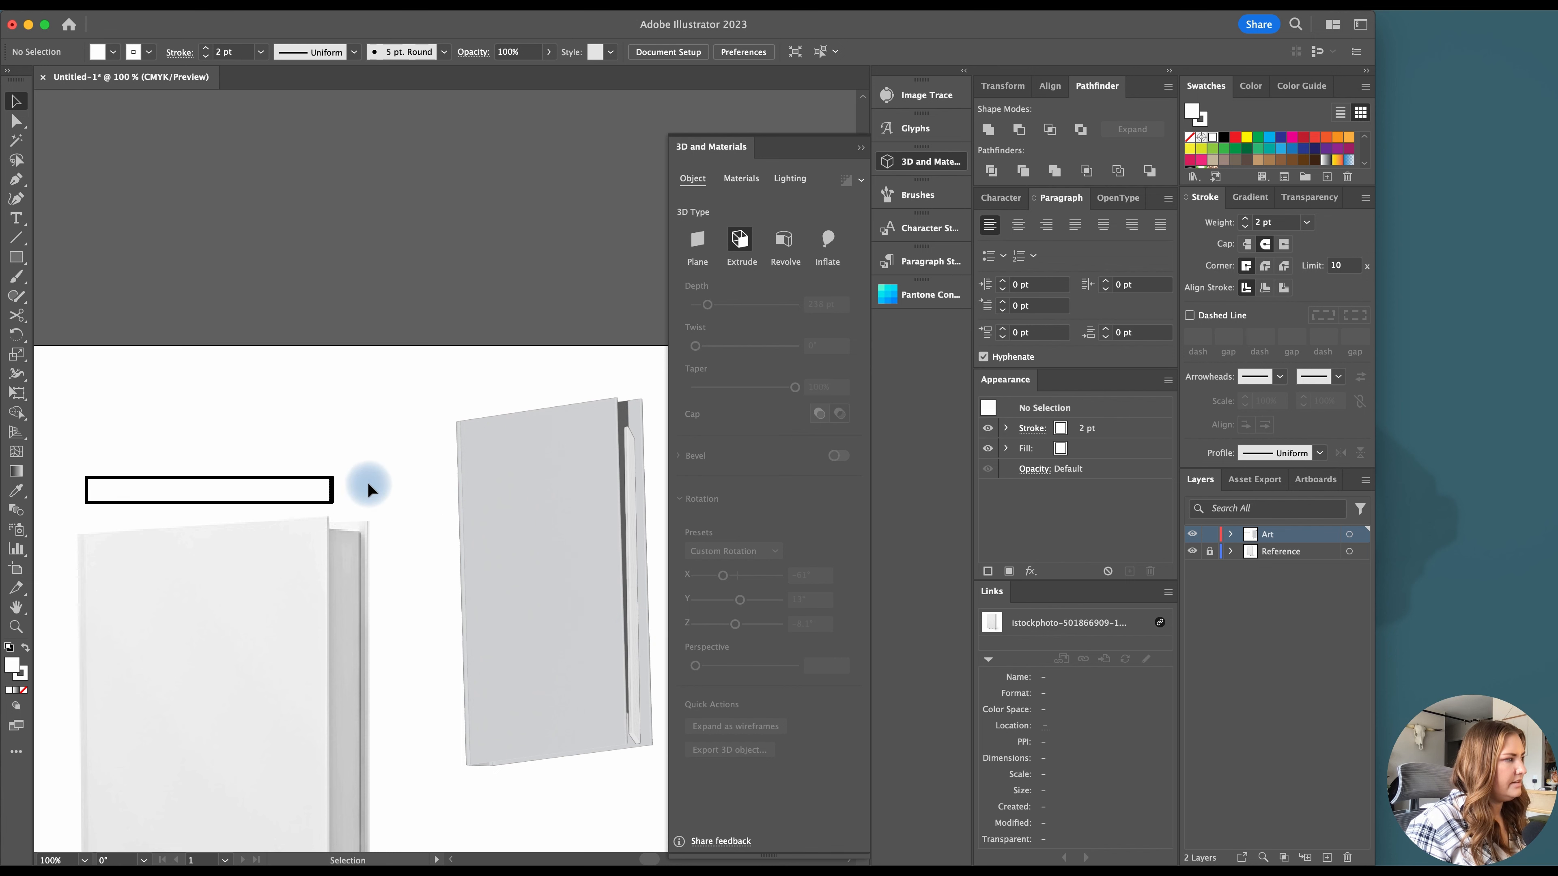
Sample the extruded page edge with the Eyedropper to give the page block rectangle a white fill and stroke
left_click(290, 501)
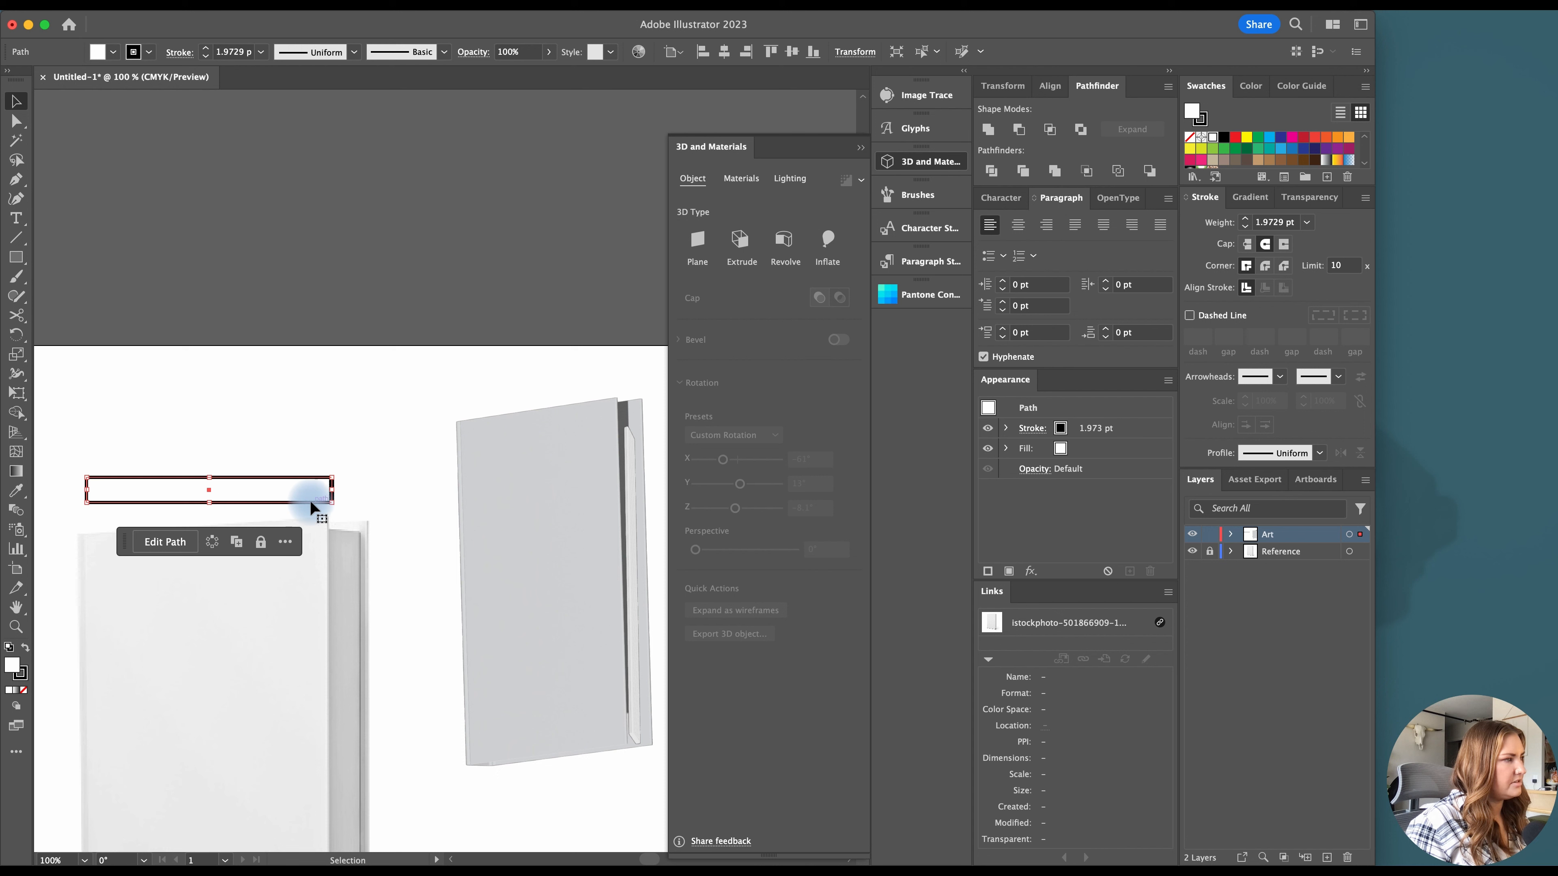
key("i")
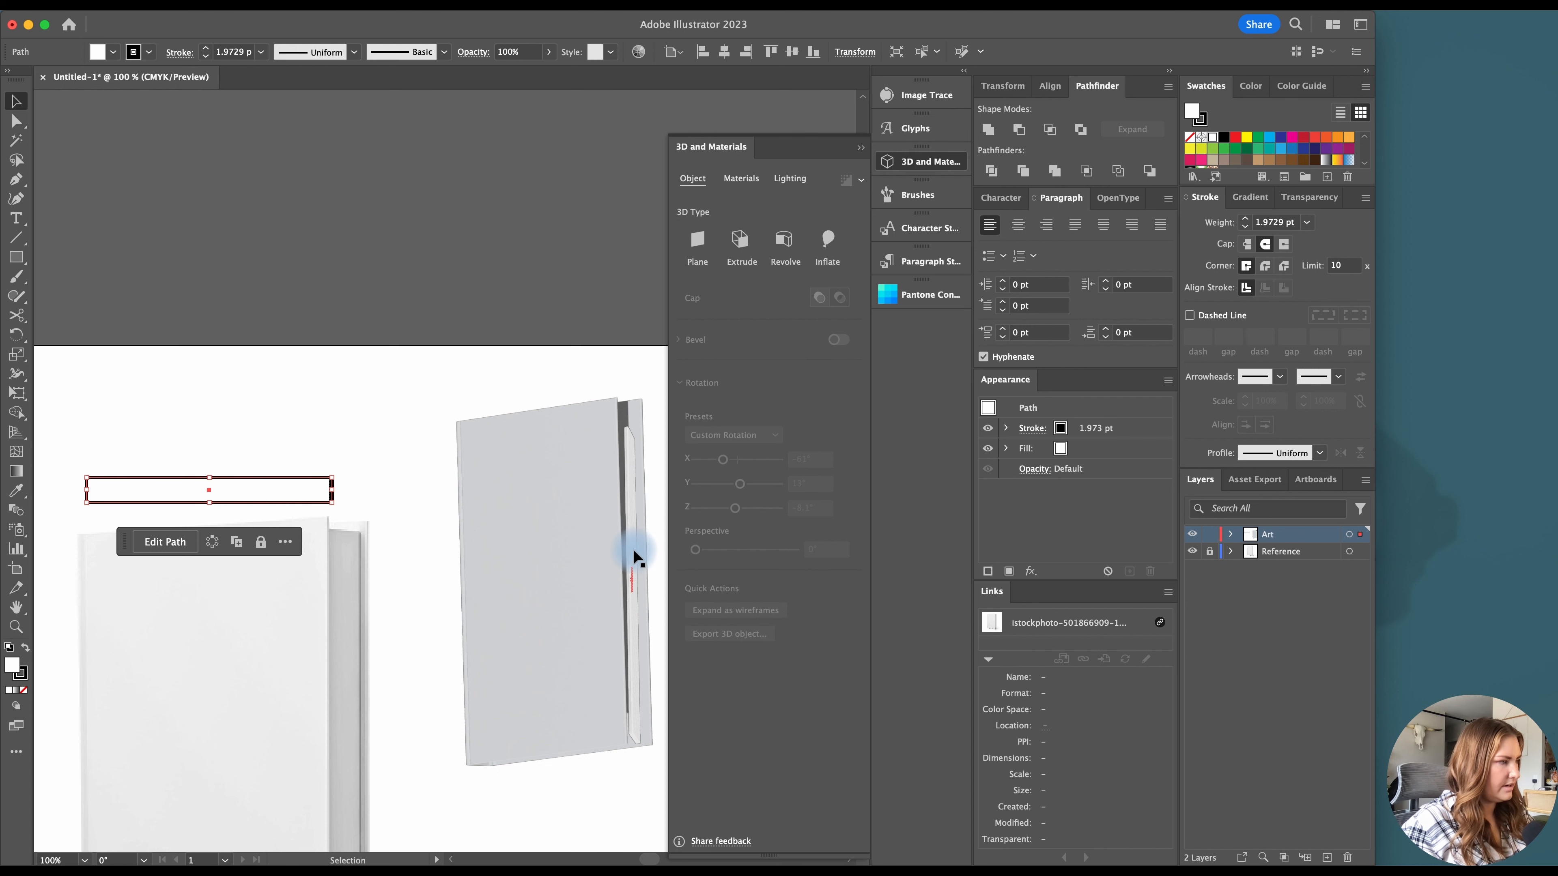
left_click(630, 564)
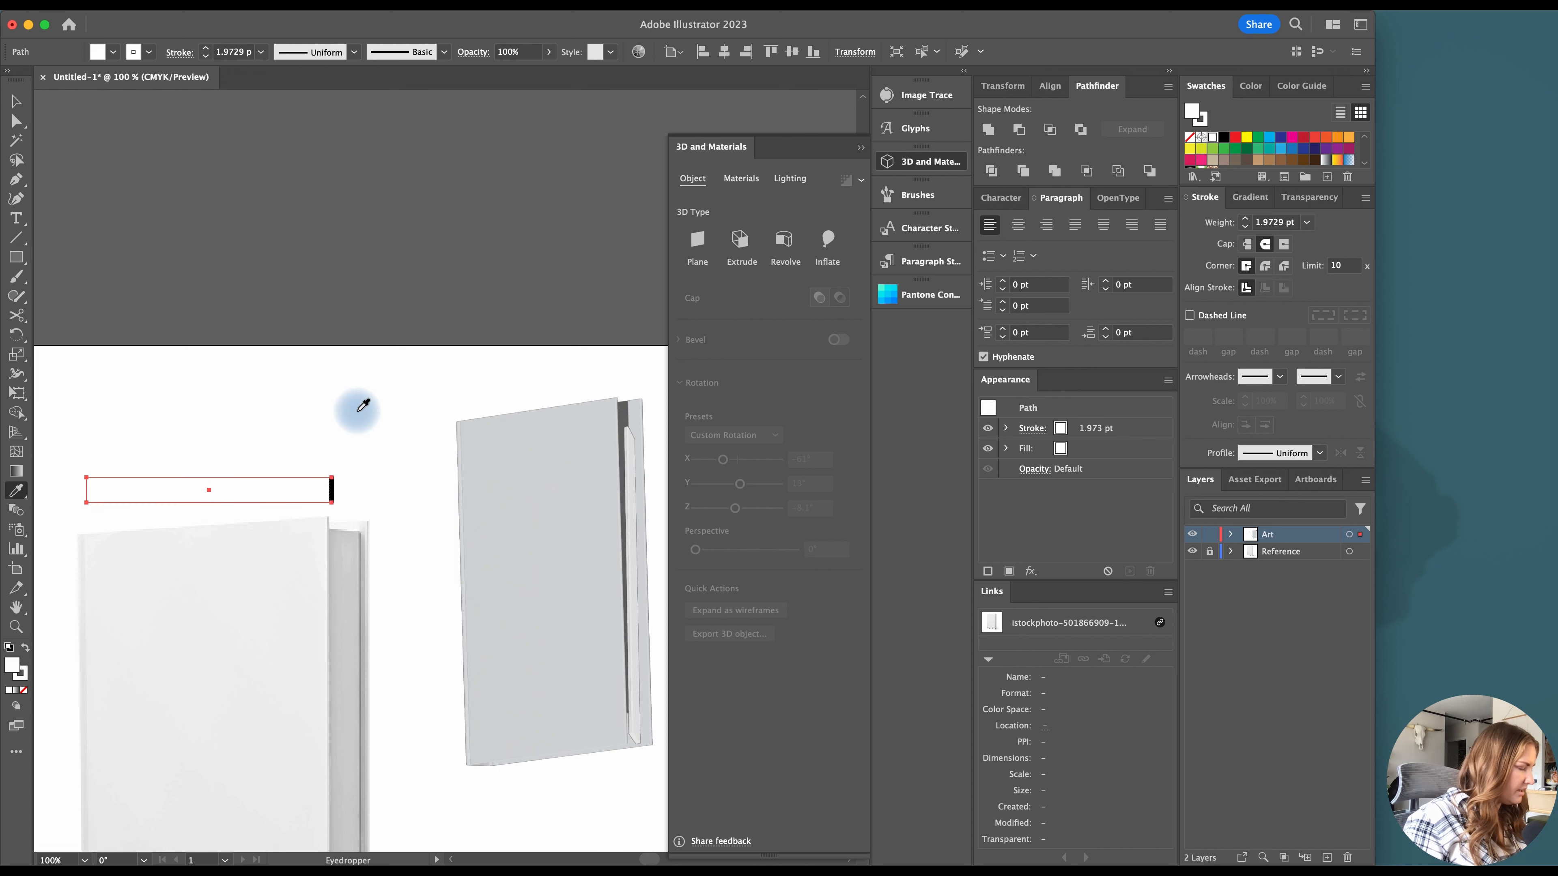
key("v")
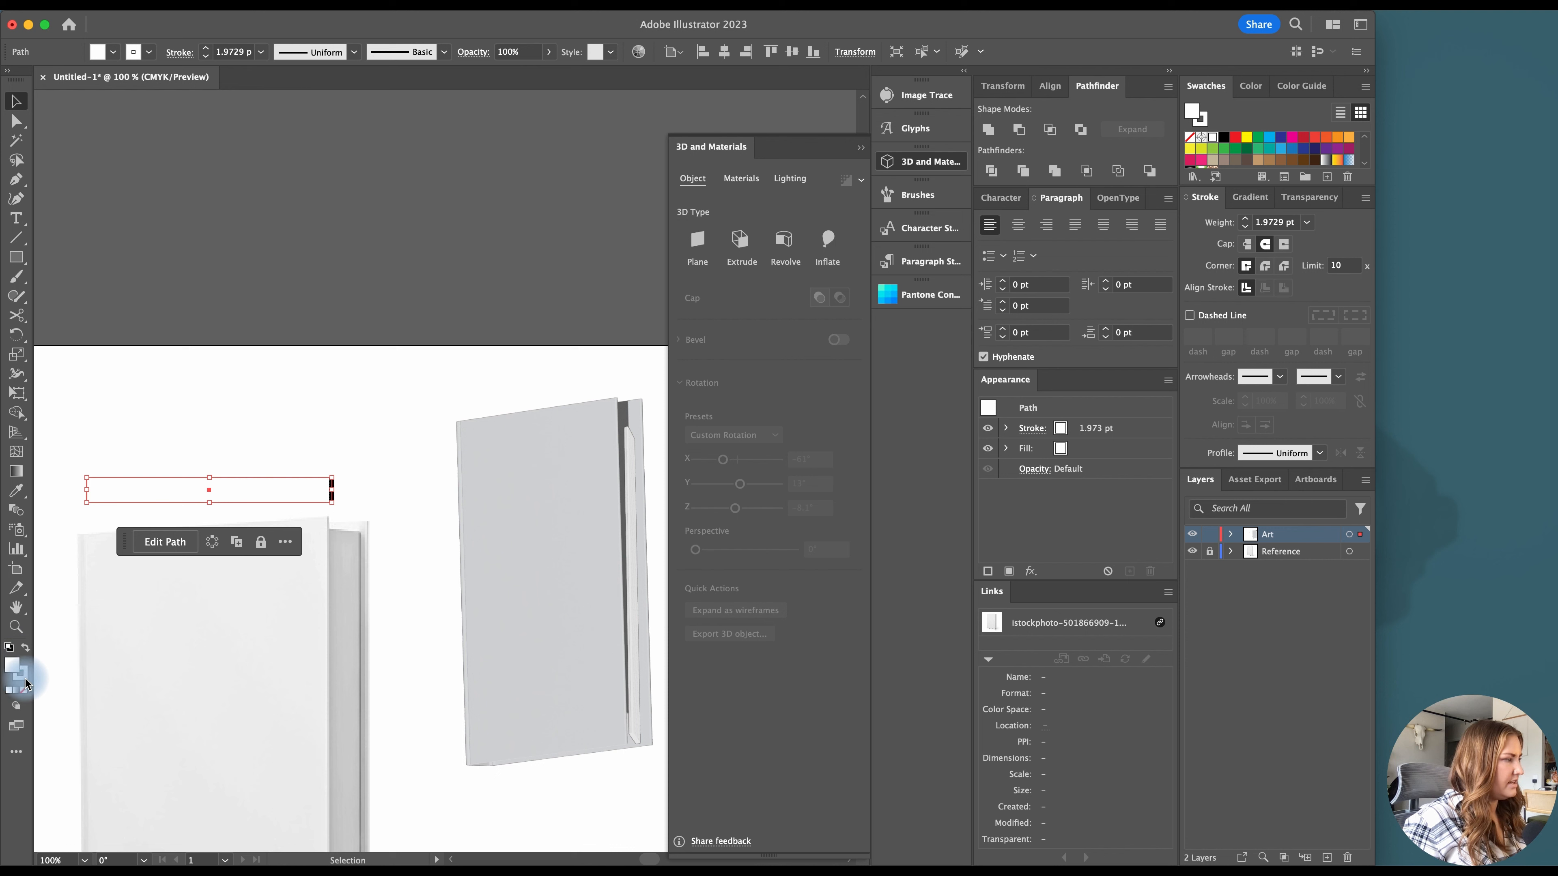
left_click(12, 674)
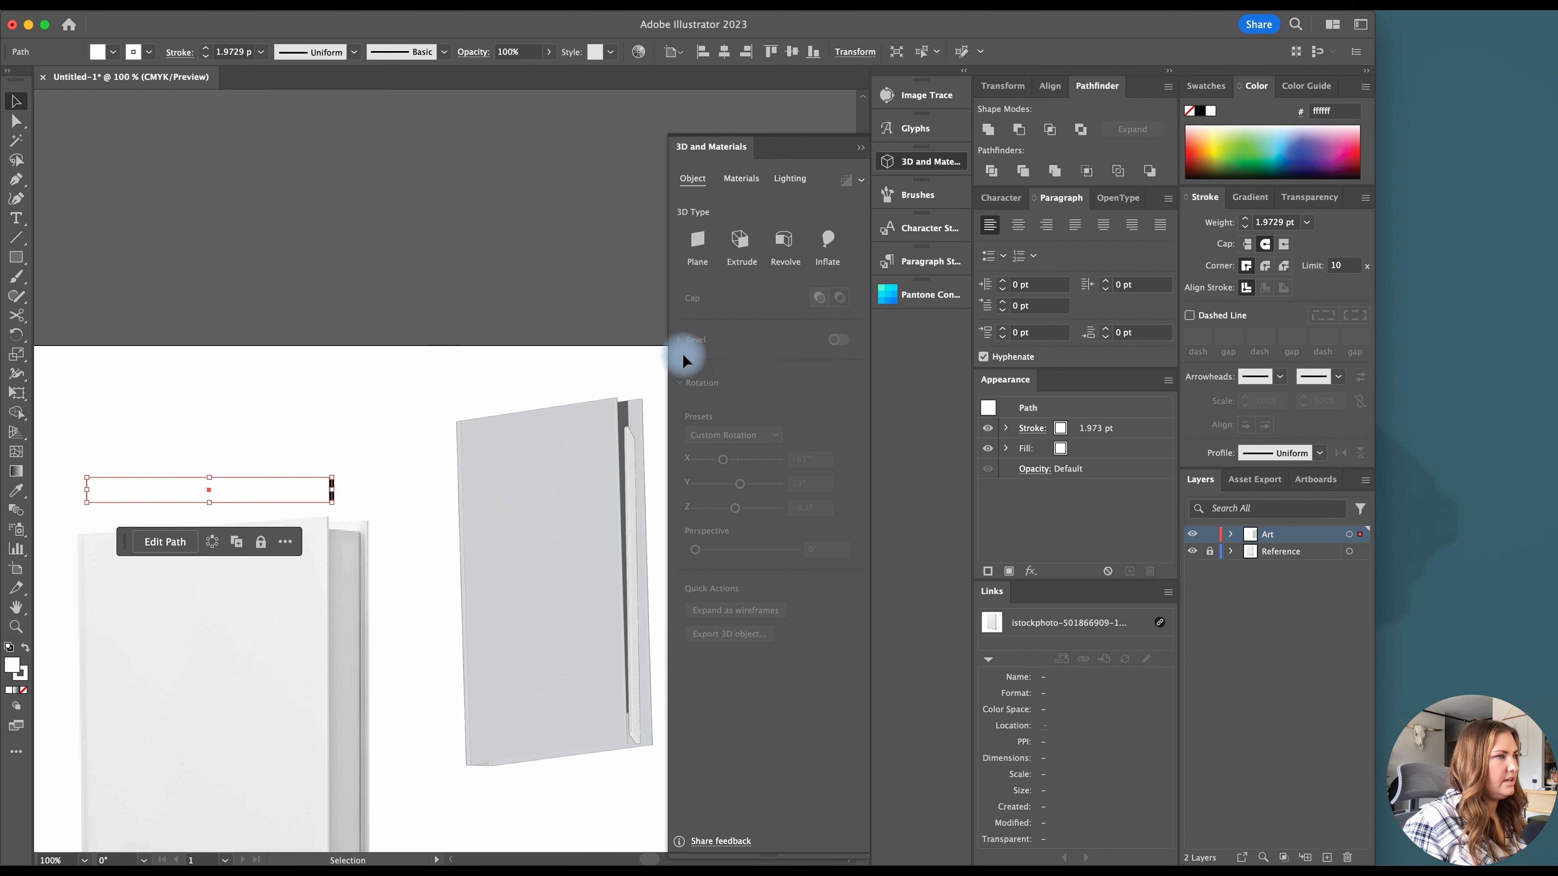
Extrude the page block rectangle to a depth of 238 pt and rotate it to about X -48° and Y 18°
left_click(739, 244)
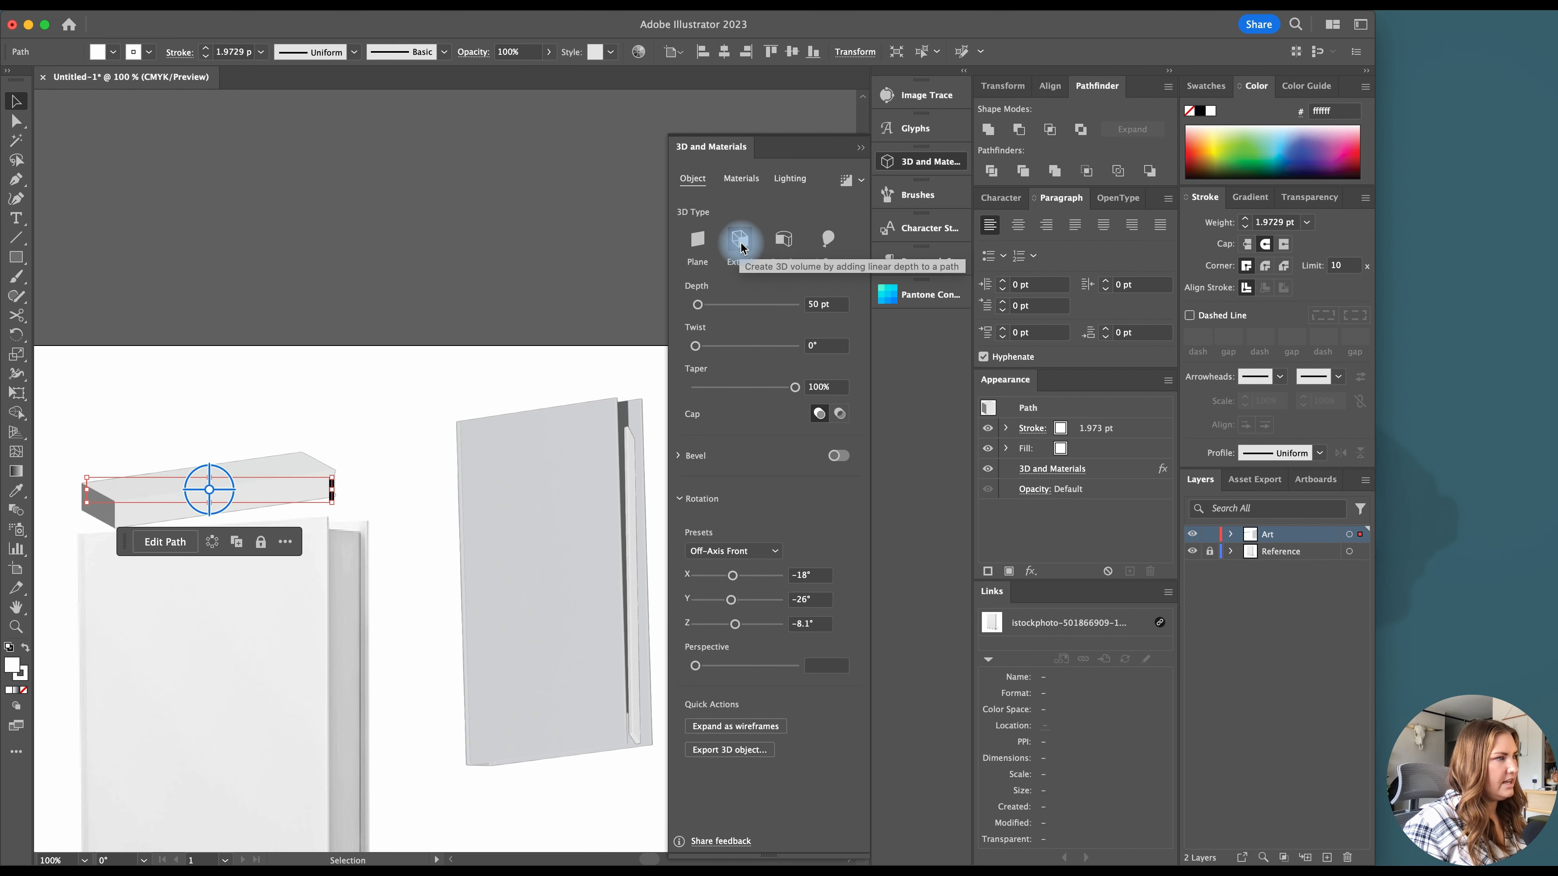
left_click(833, 304)
left_click(555, 578)
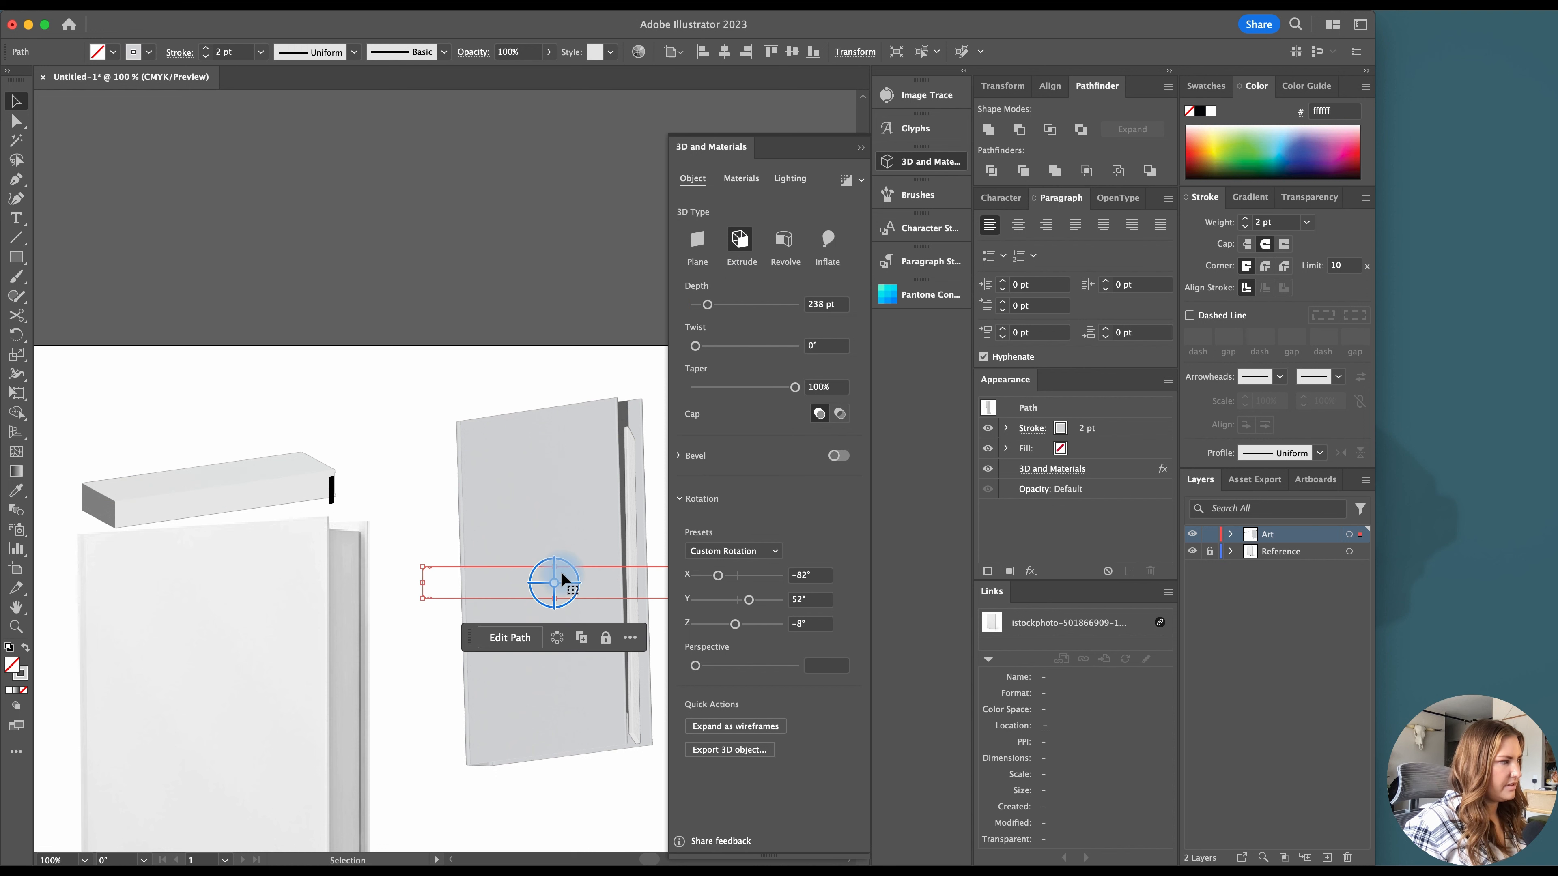
left_click(217, 472)
left_click(810, 304)
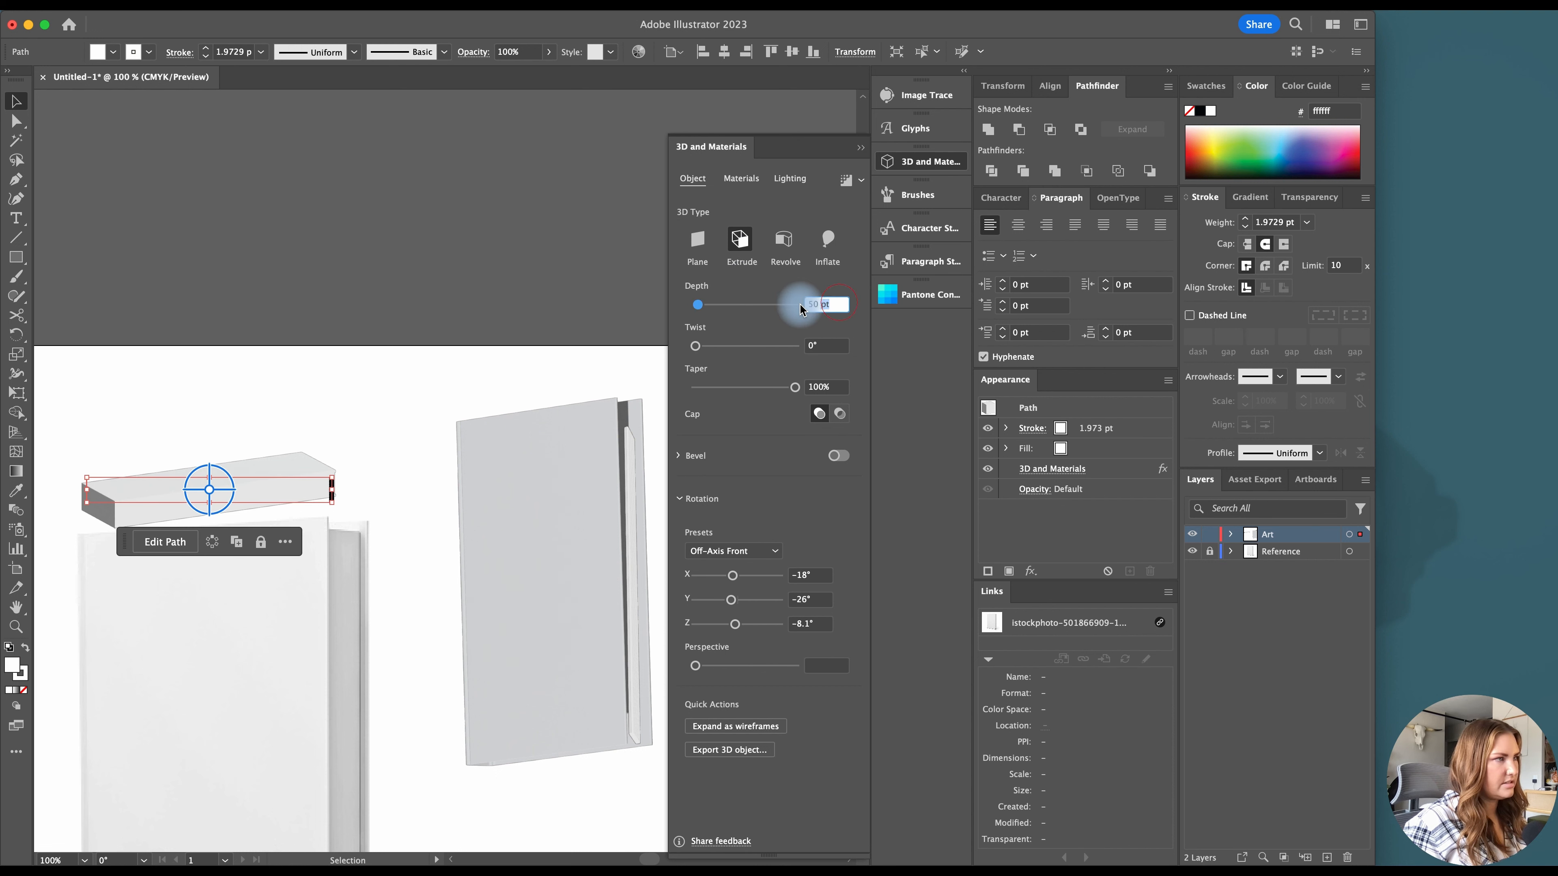
type("238")
key("Return")
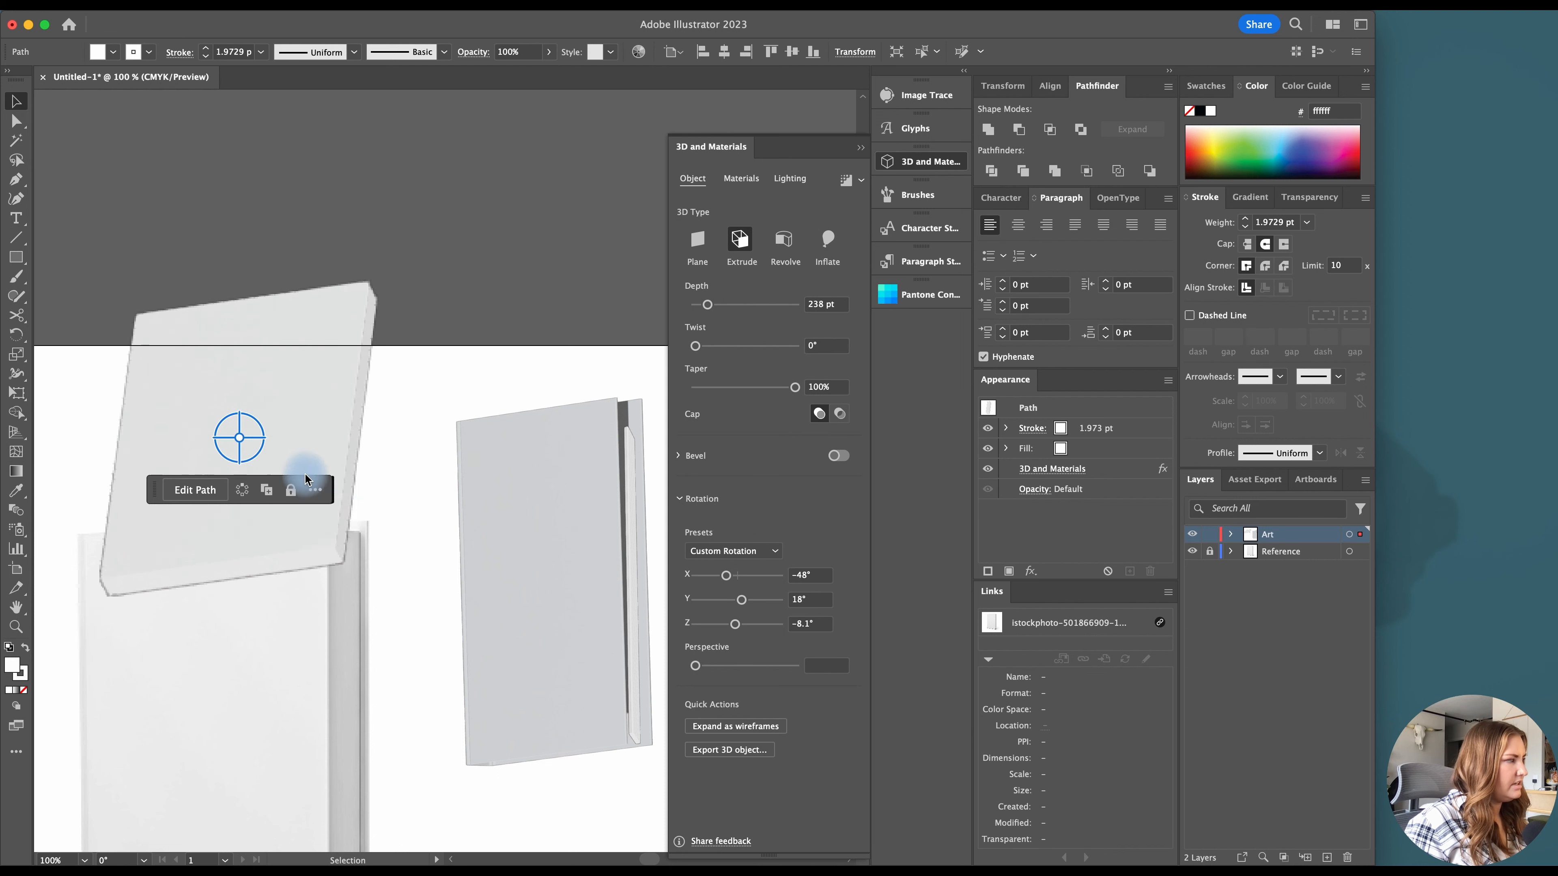
Move the extruded page block sideways toward the 3D book cover
scroll(324, 487, "up", 4, "alt")
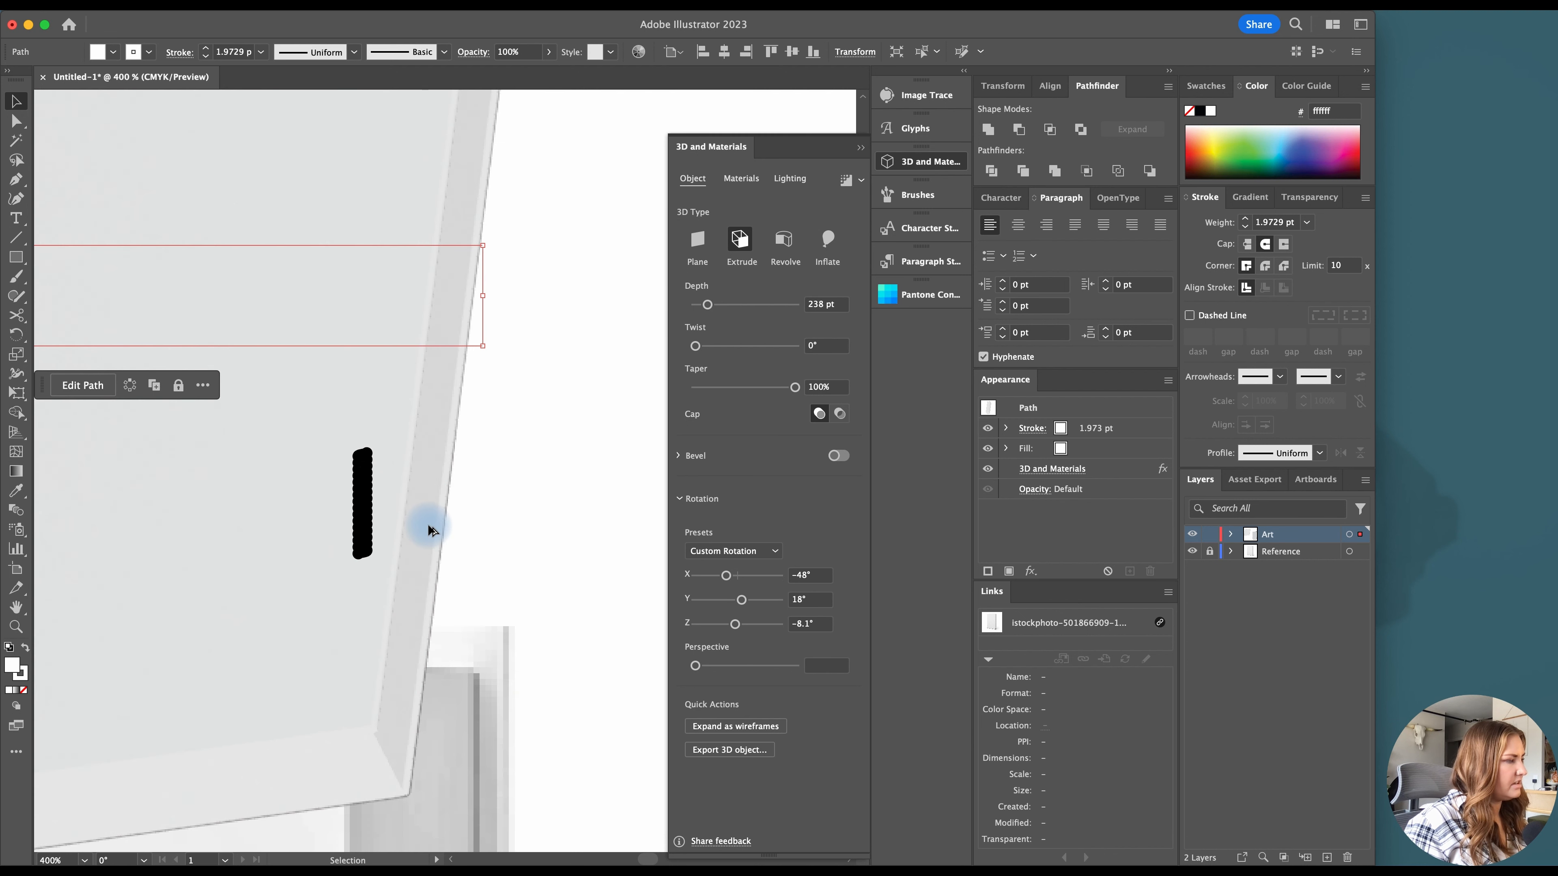
scroll(428, 524, "down", 2, "alt")
scroll(476, 499, "down", 1, "alt")
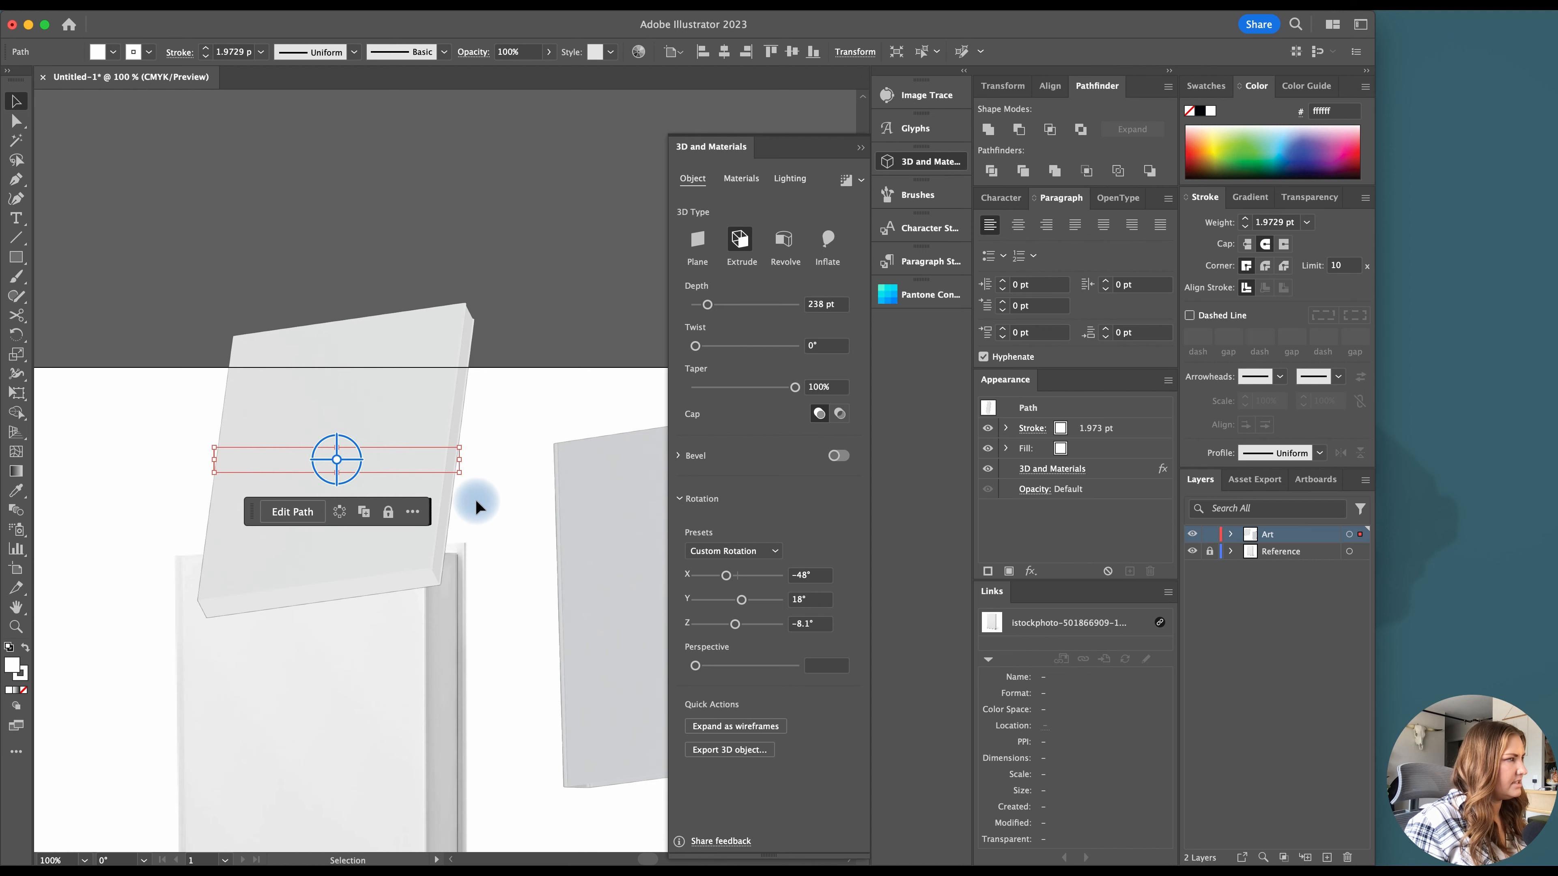
left_click(476, 499)
left_click_drag(395, 465, 444, 465)
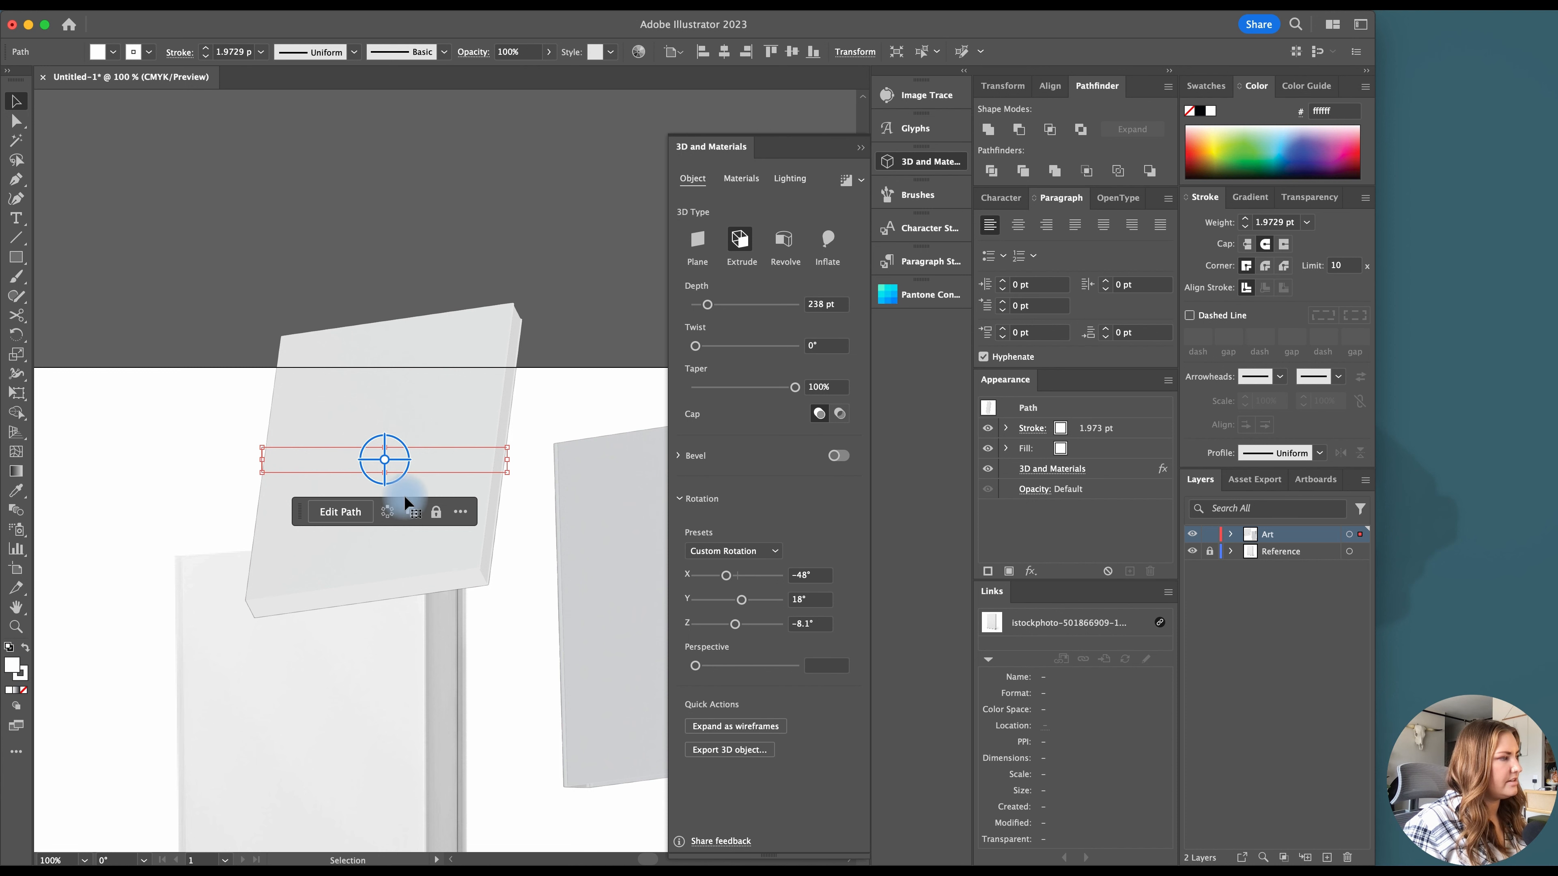
scroll(494, 549, "up", 2, "alt")
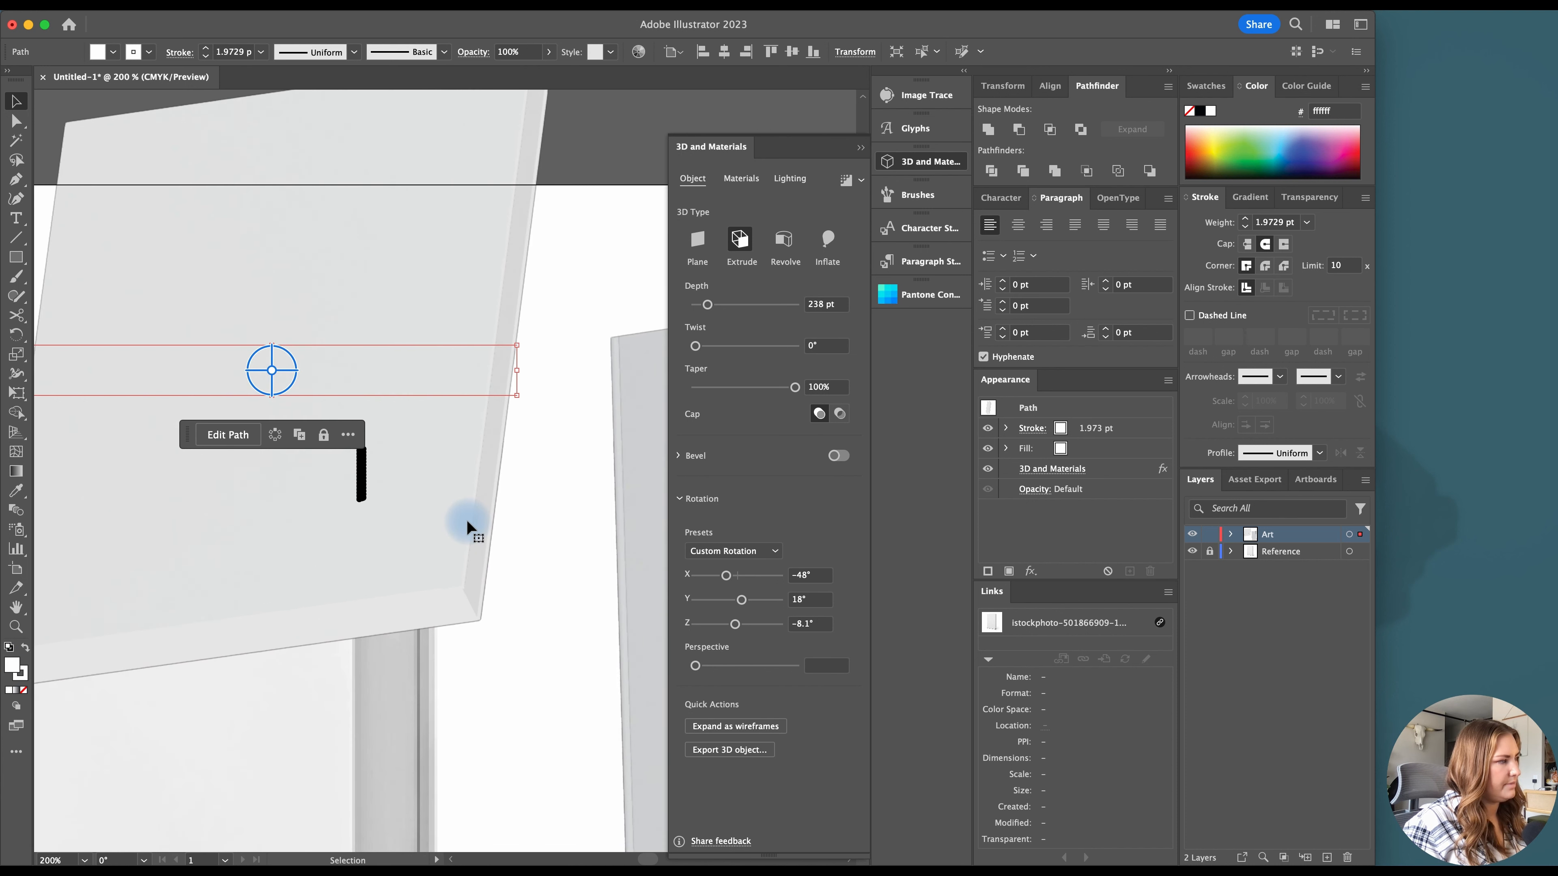
scroll(543, 497, "down", 2, "alt")
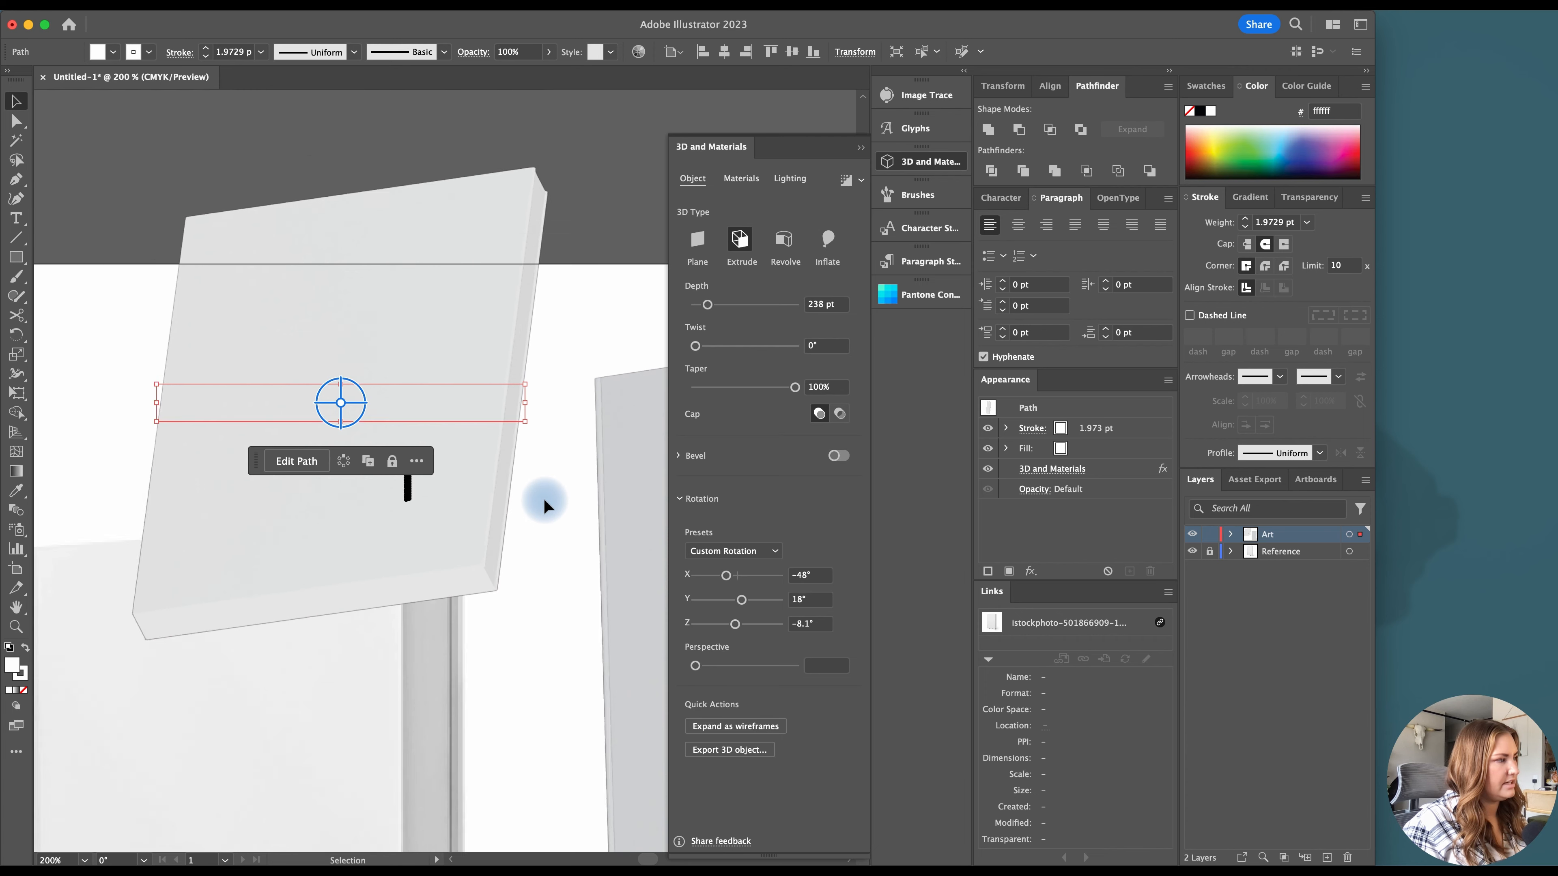
scroll(544, 494, "down", 2, "alt")
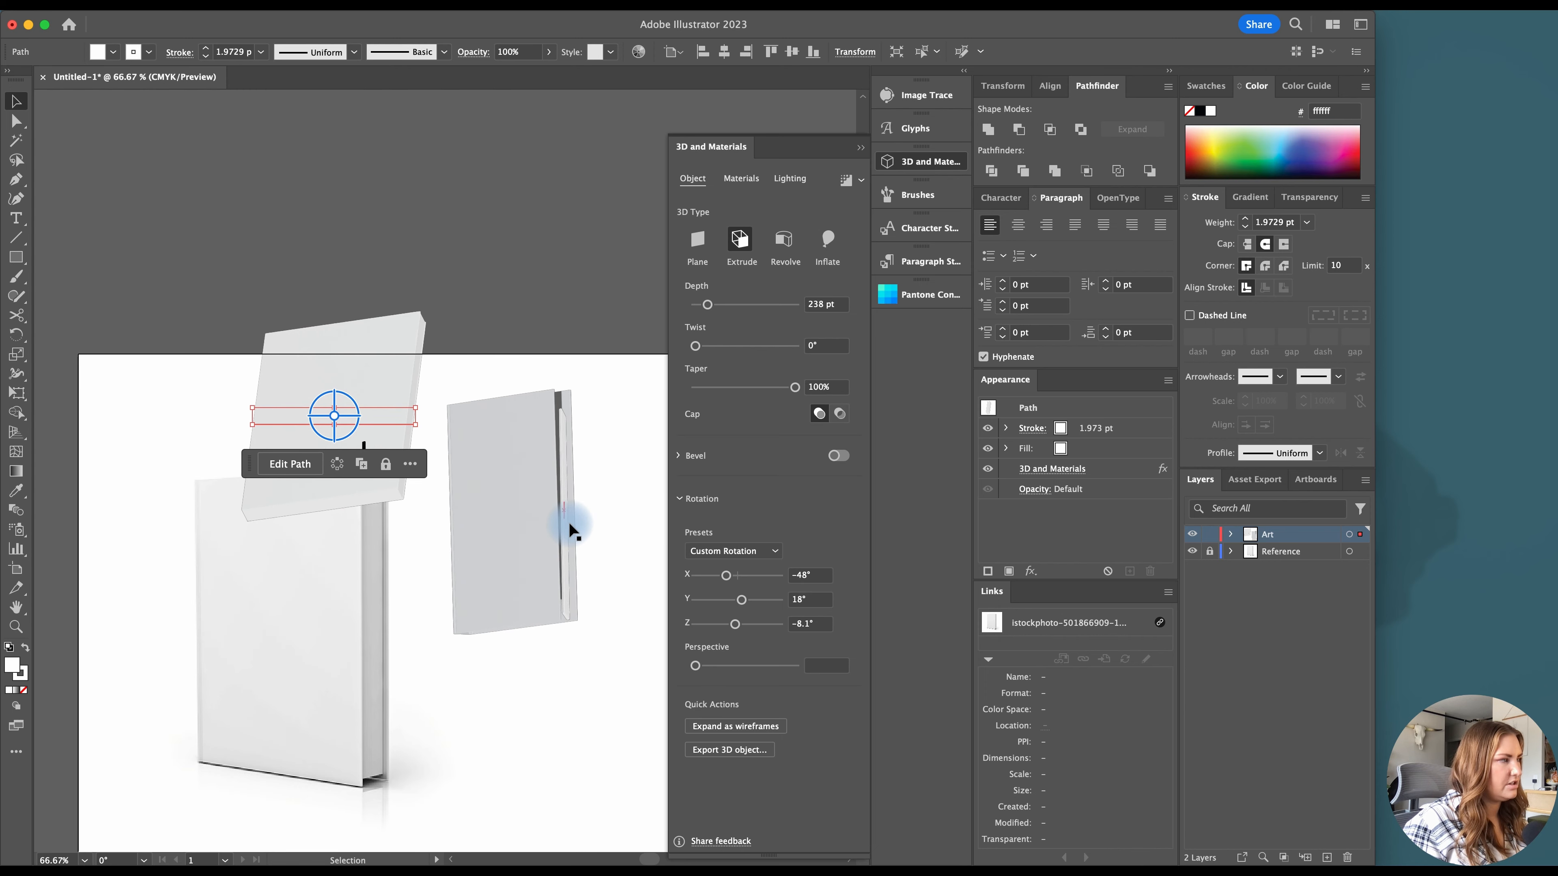
scroll(567, 522, "up", 3, "alt")
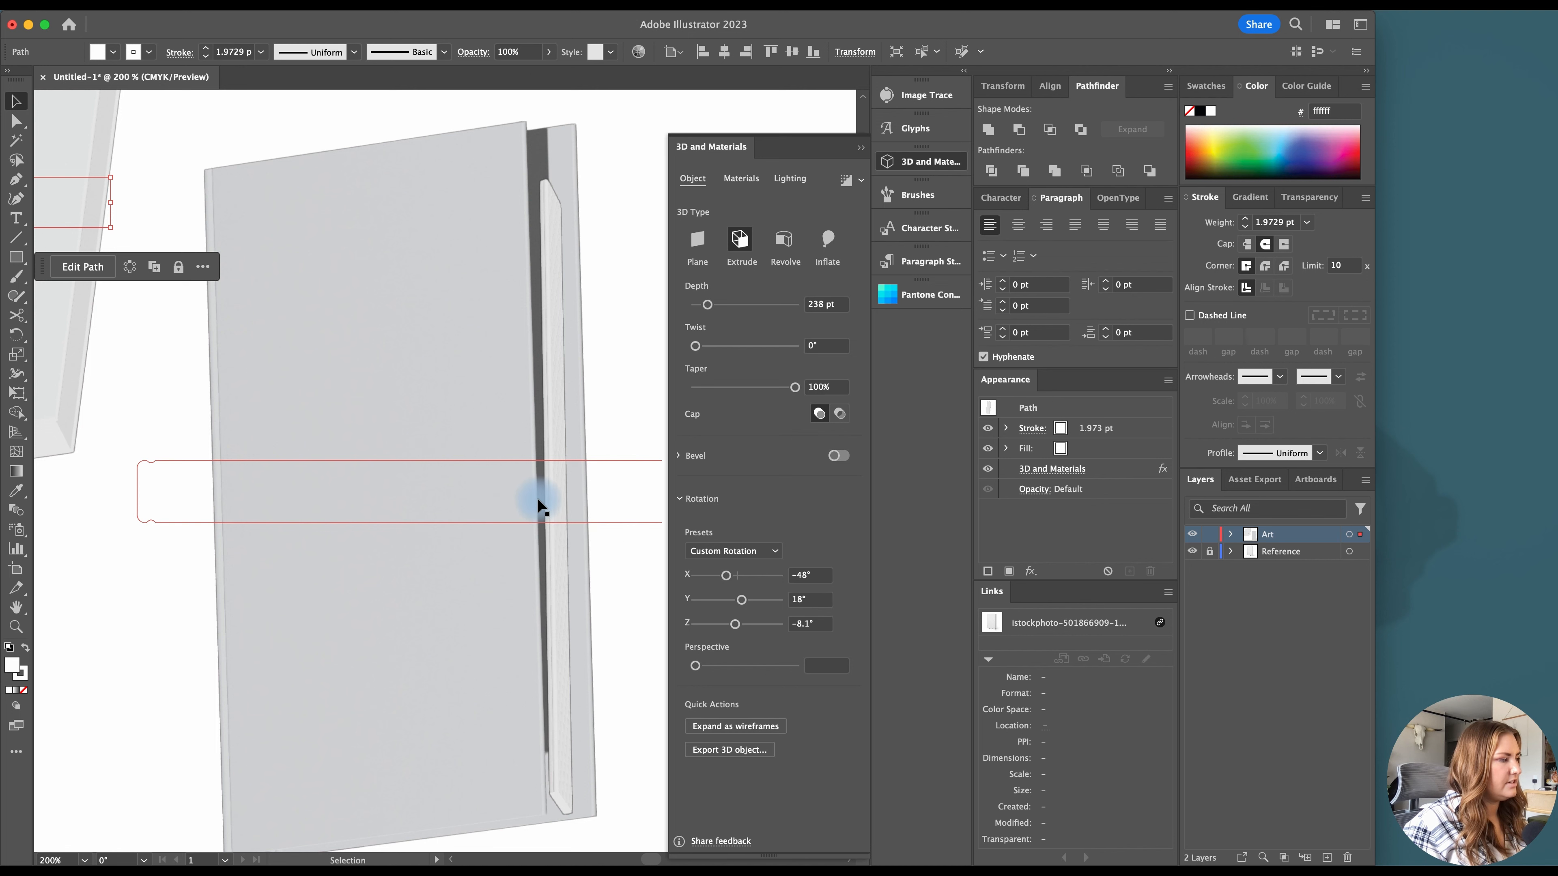
scroll(537, 499, "down", 2, "alt")
scroll(538, 501, "down", 1, "alt")
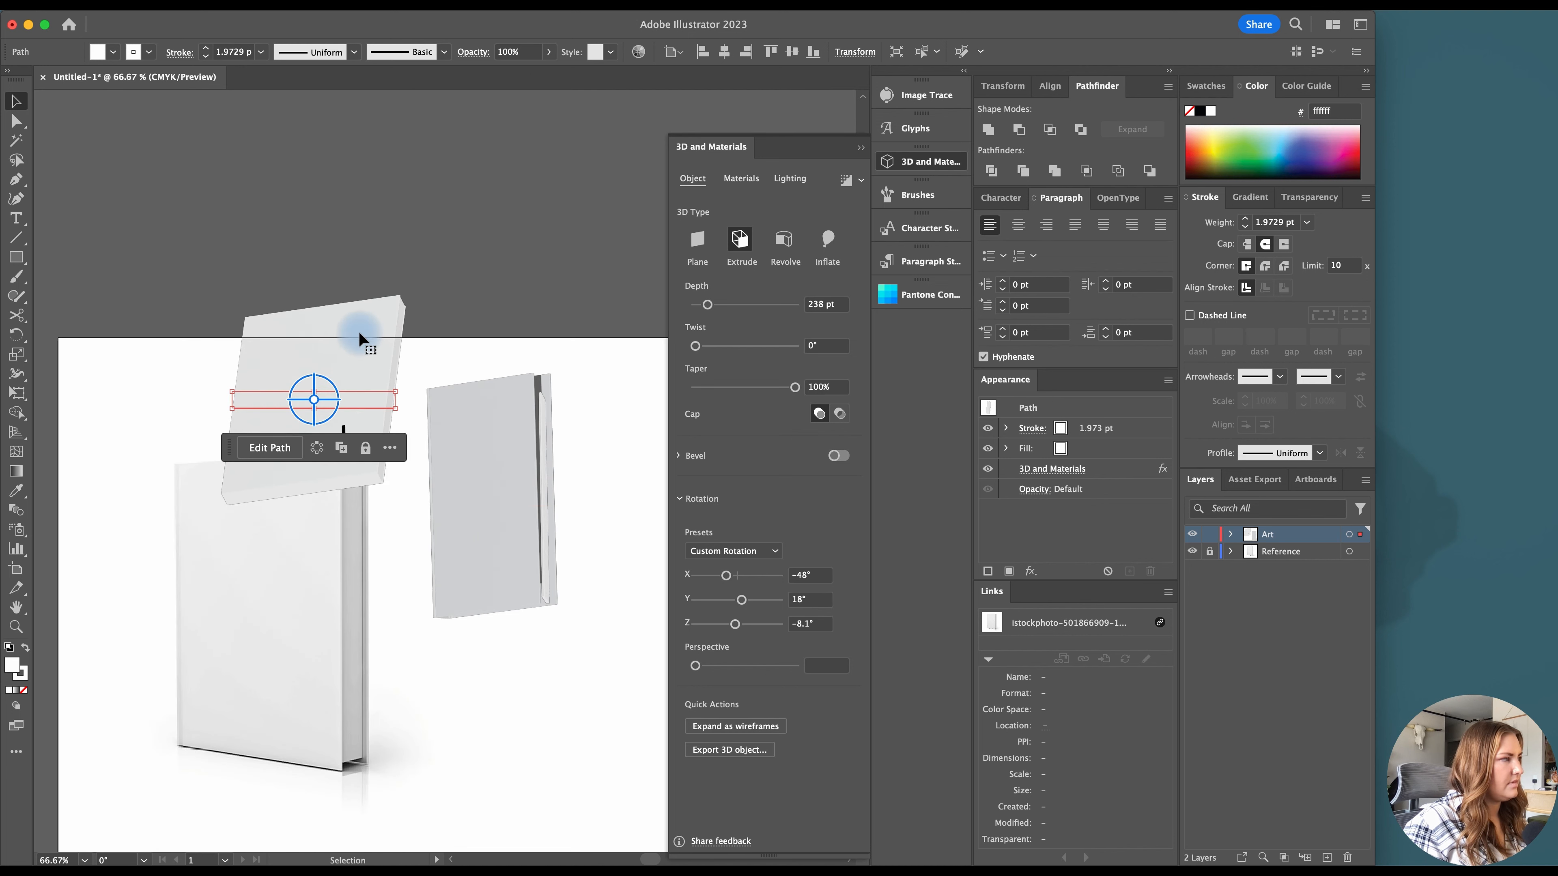
left_click_drag(358, 330, 404, 339)
Collect the page block, the page edge and the cover for export as multiple assets
left_click_drag(500, 431, 401, 490)
right_click(525, 457)
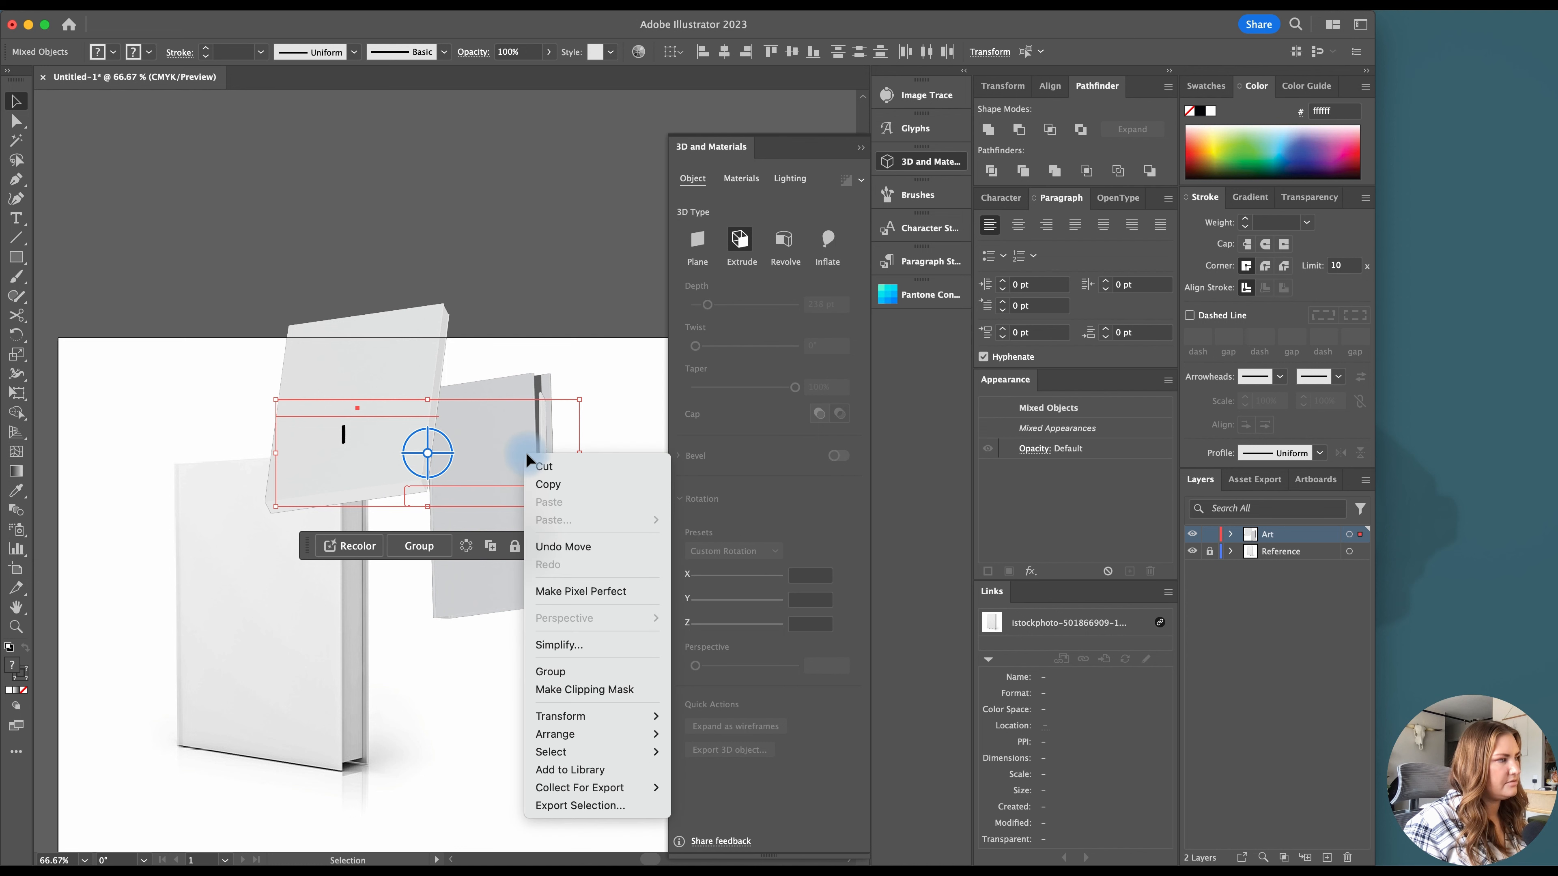
mouse_move(632, 788)
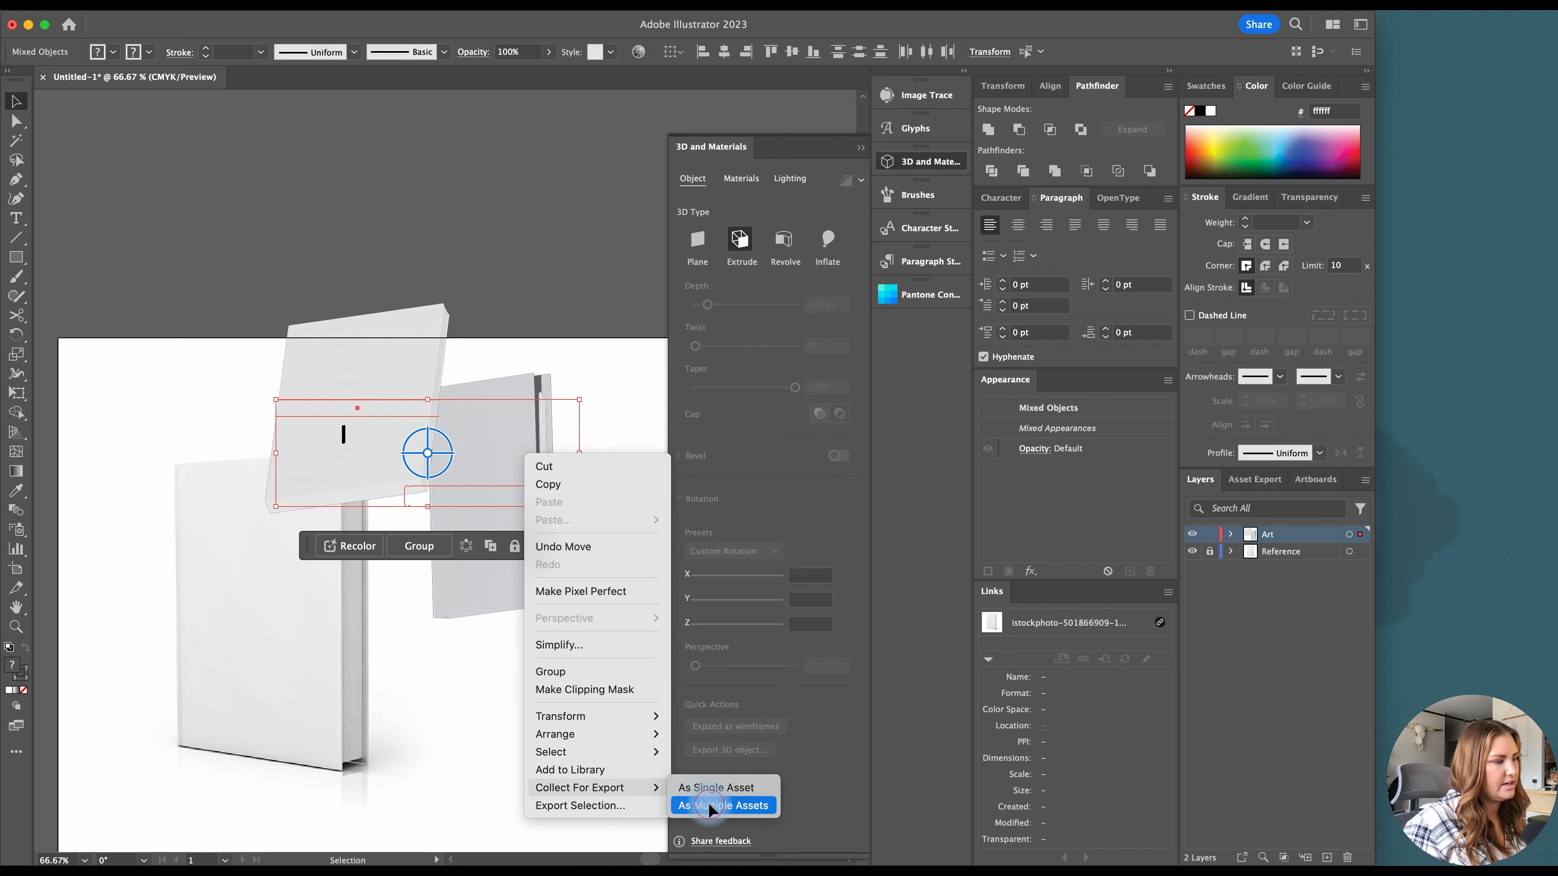
left_click(709, 804)
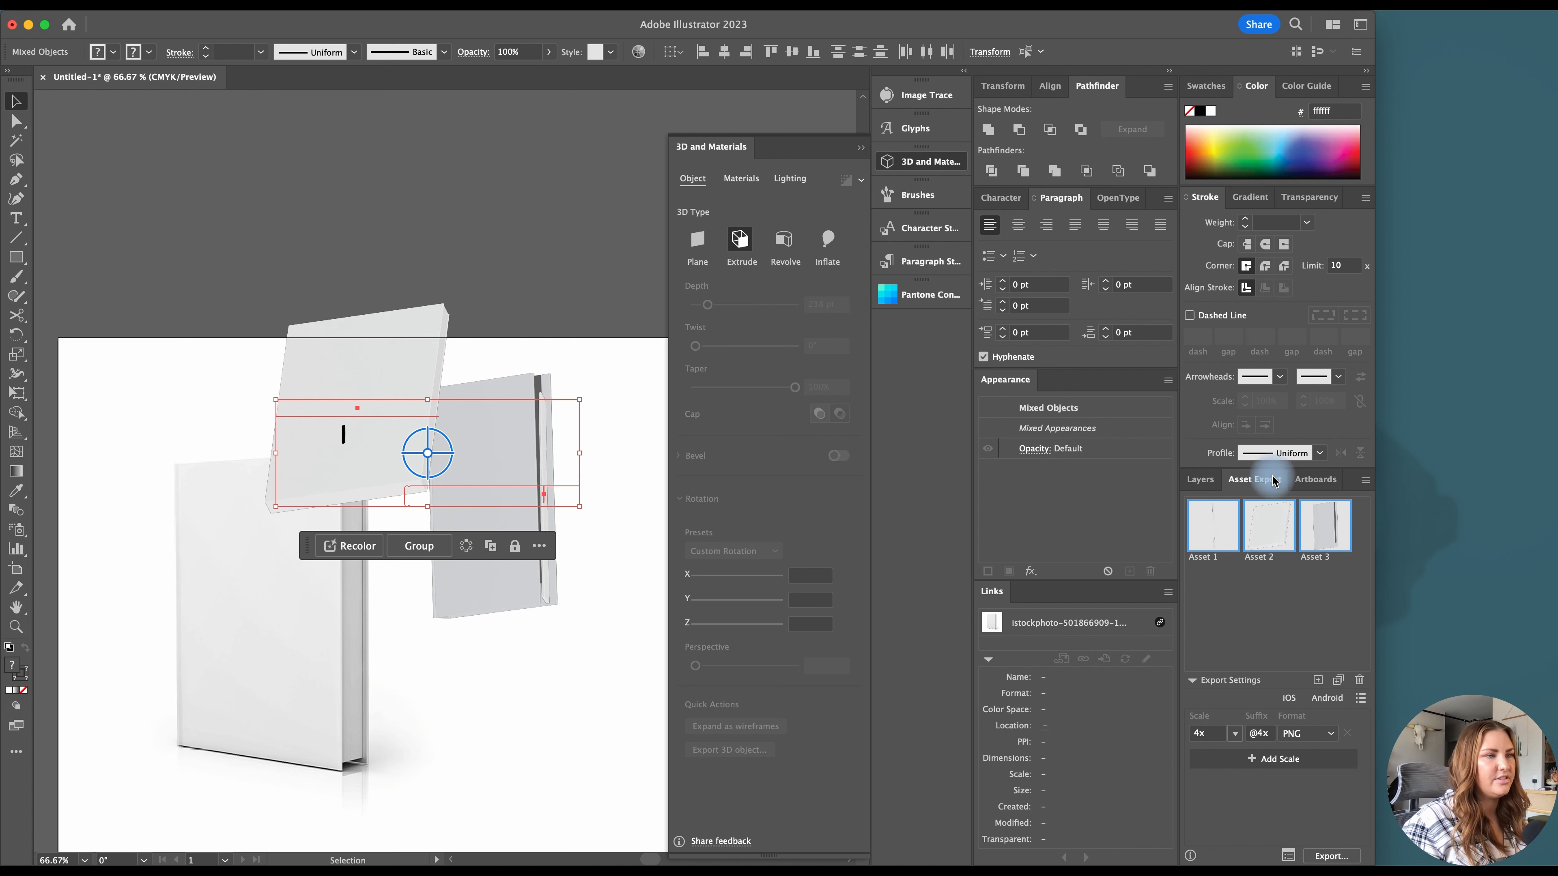
Rename the collected assets Outer-pages, Pages and Spine to match the page edge, page block and cover
left_click(1251, 586)
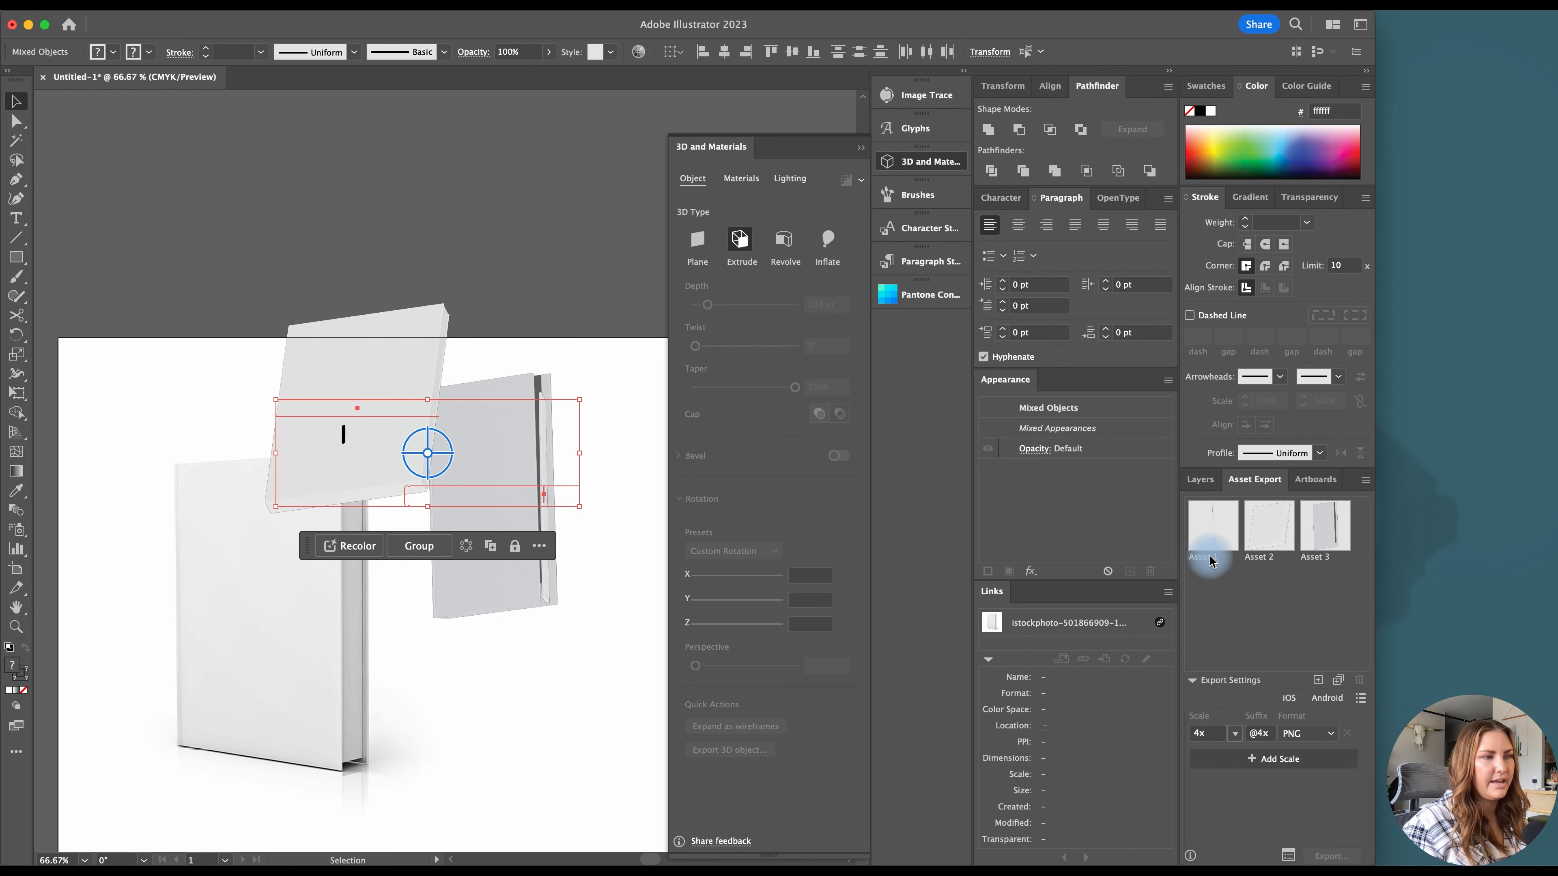
double_click(1205, 557)
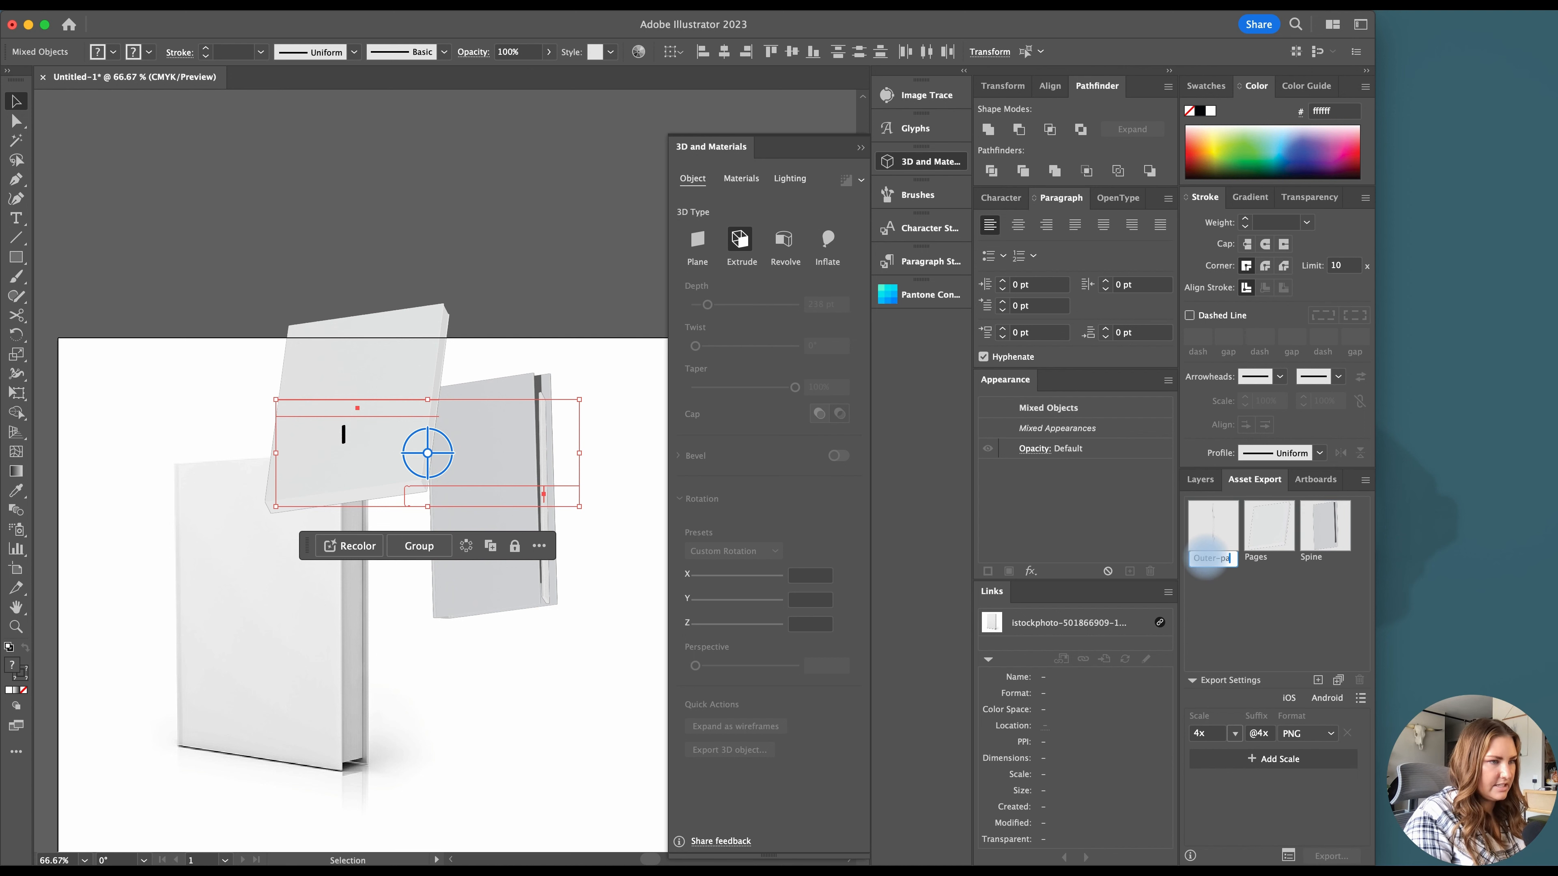
type("pages")
key("Return")
Export all three collected assets in OBJ format to the desktop
left_click(1317, 528)
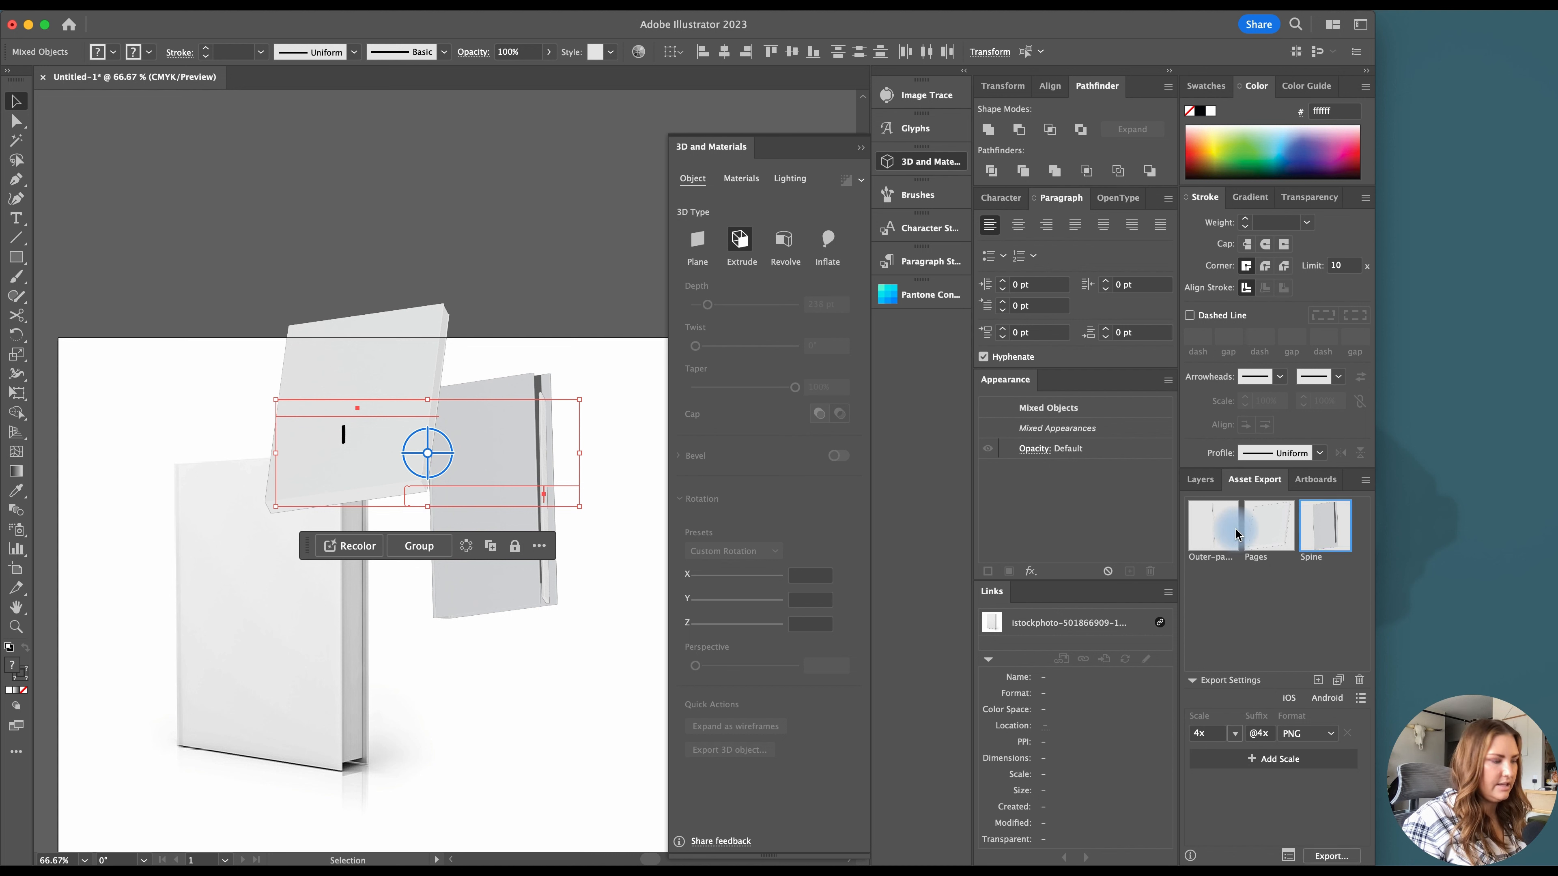
left_click(1213, 539, "shift")
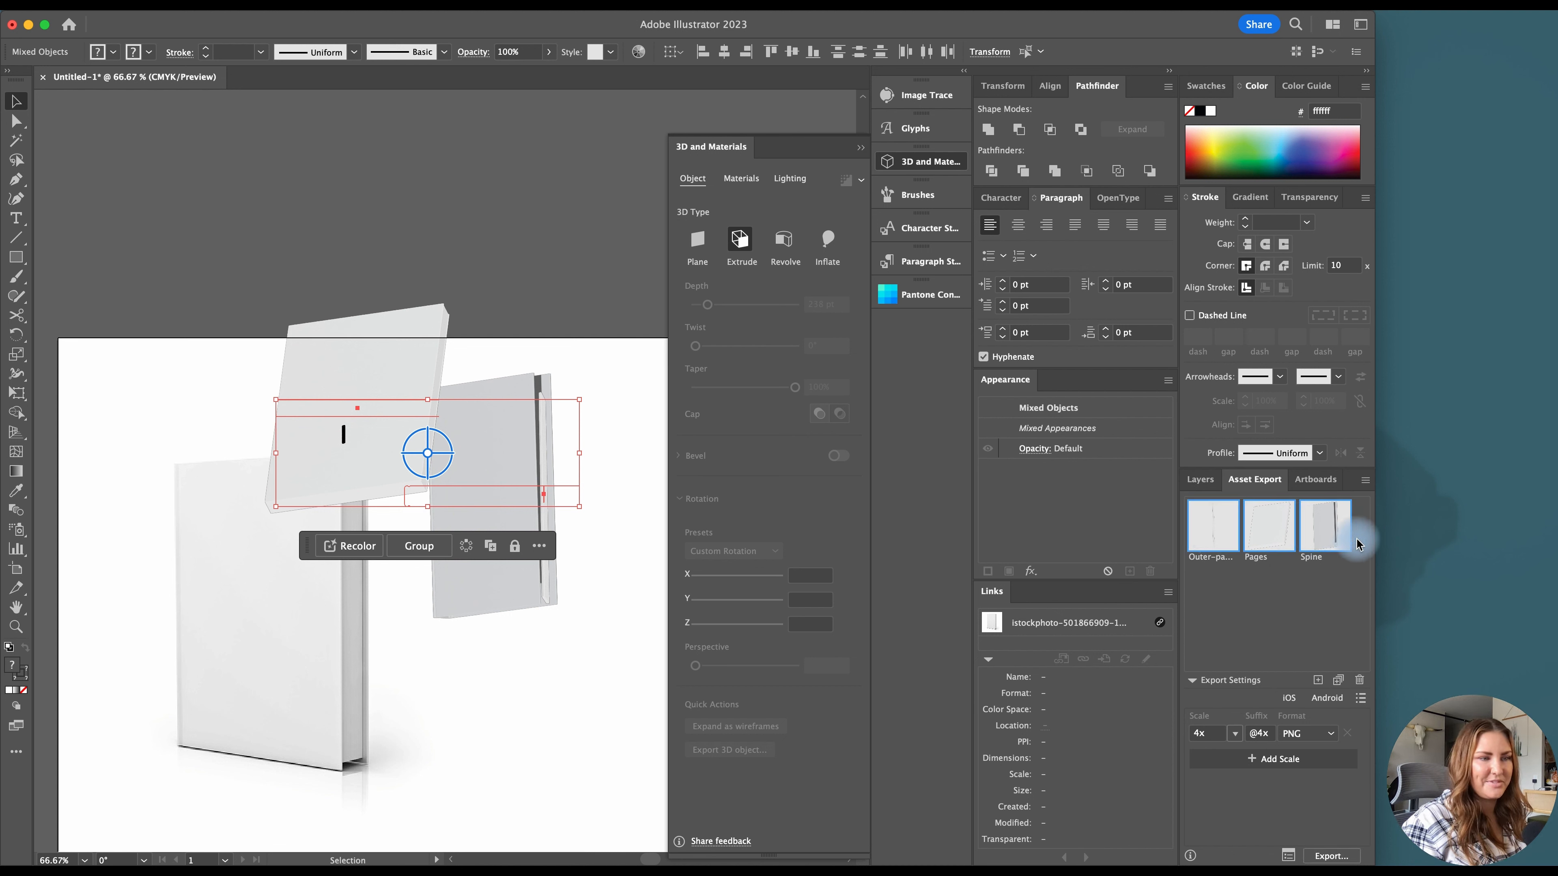
left_click(1329, 734)
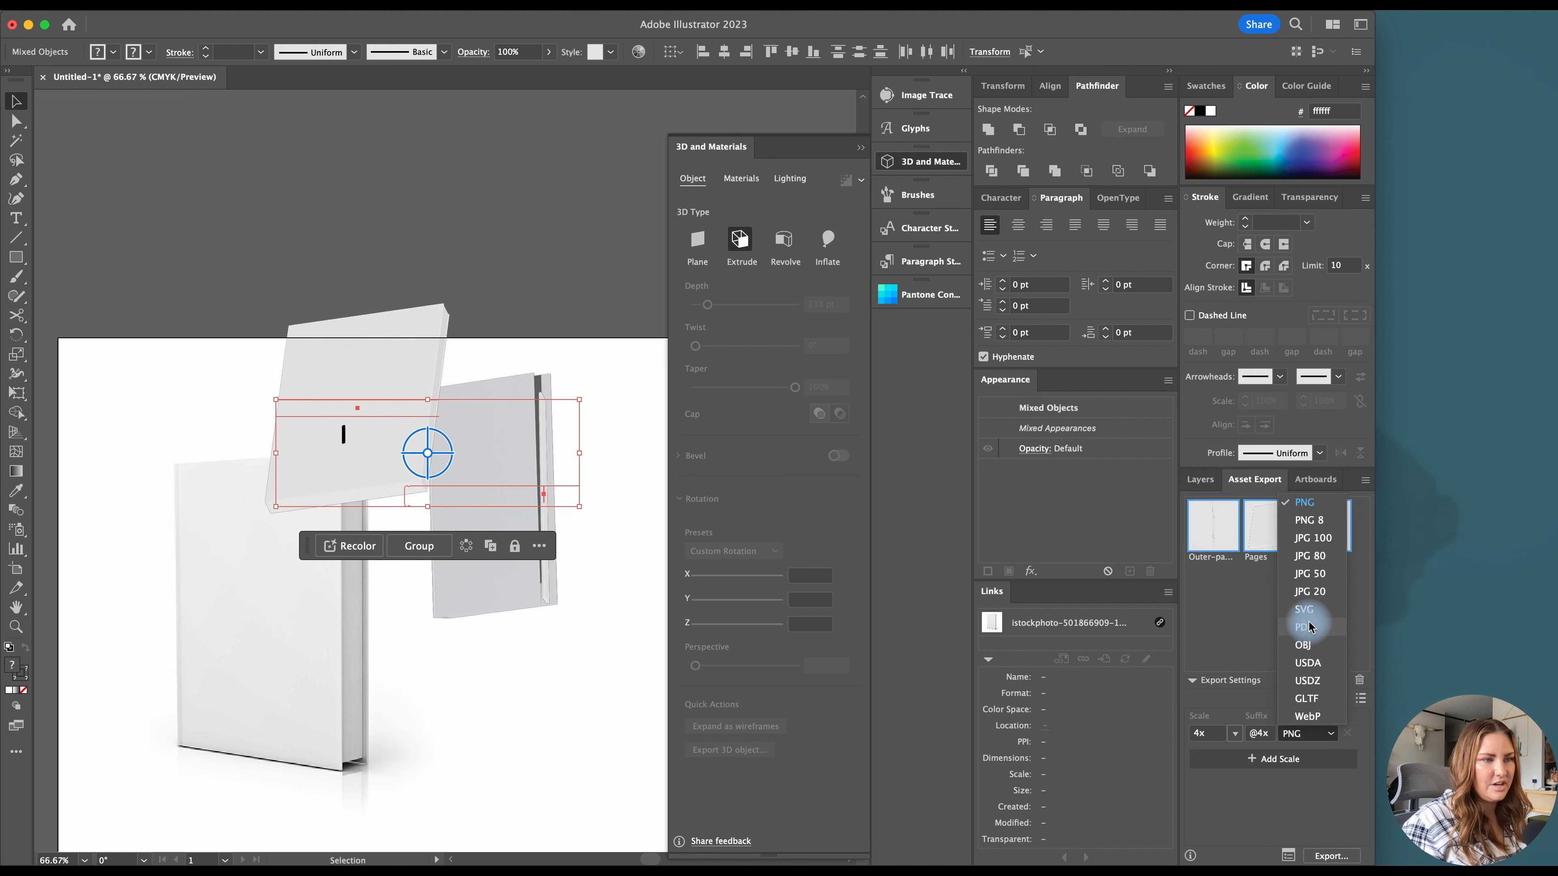
left_click(1306, 645)
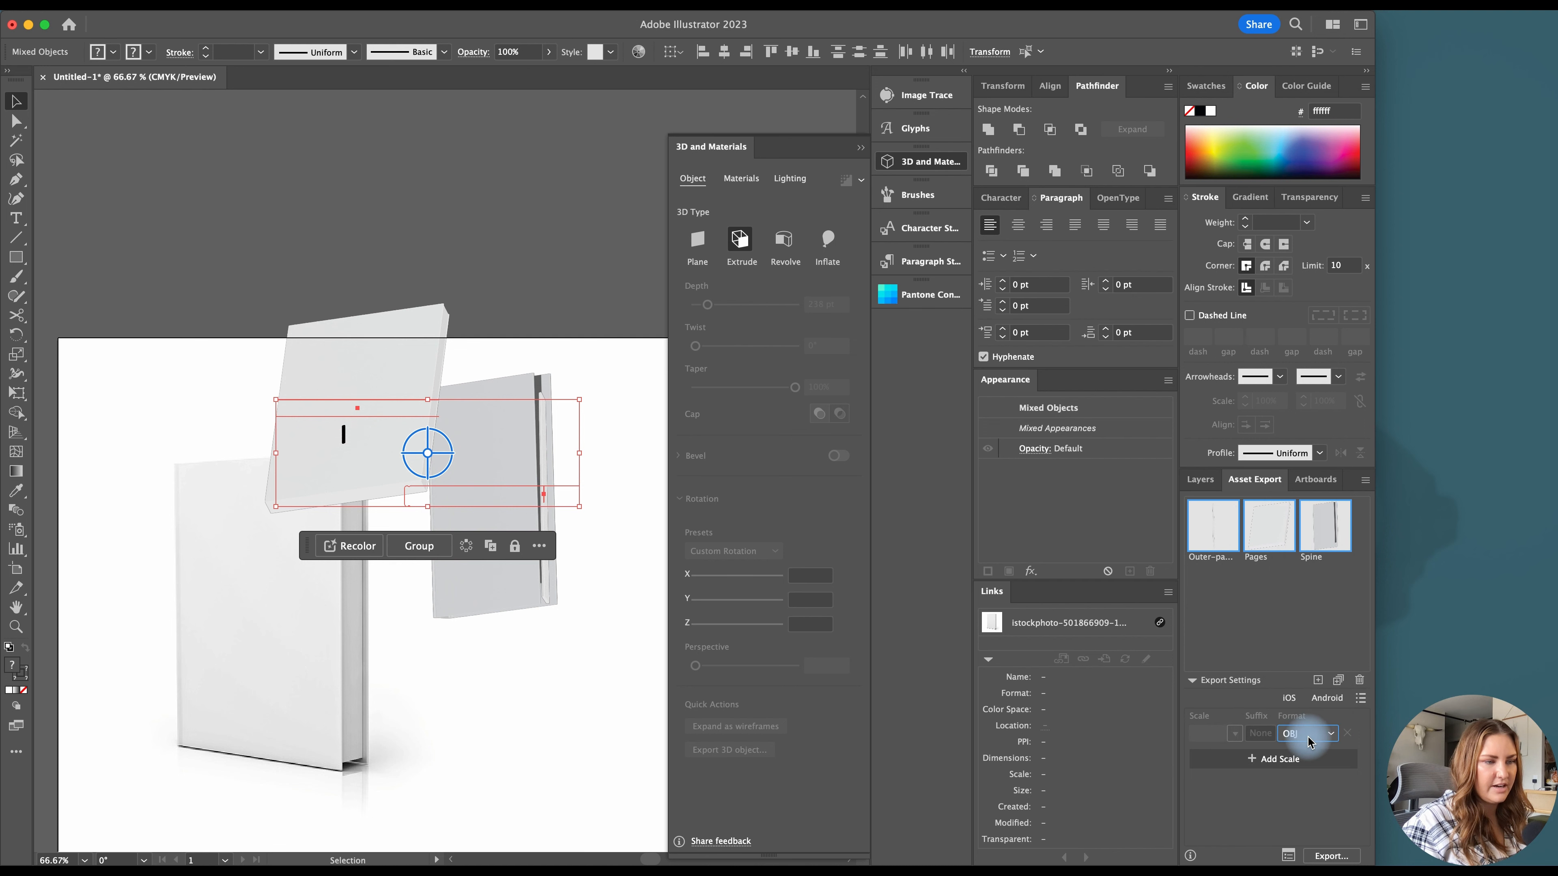
left_click(1315, 836)
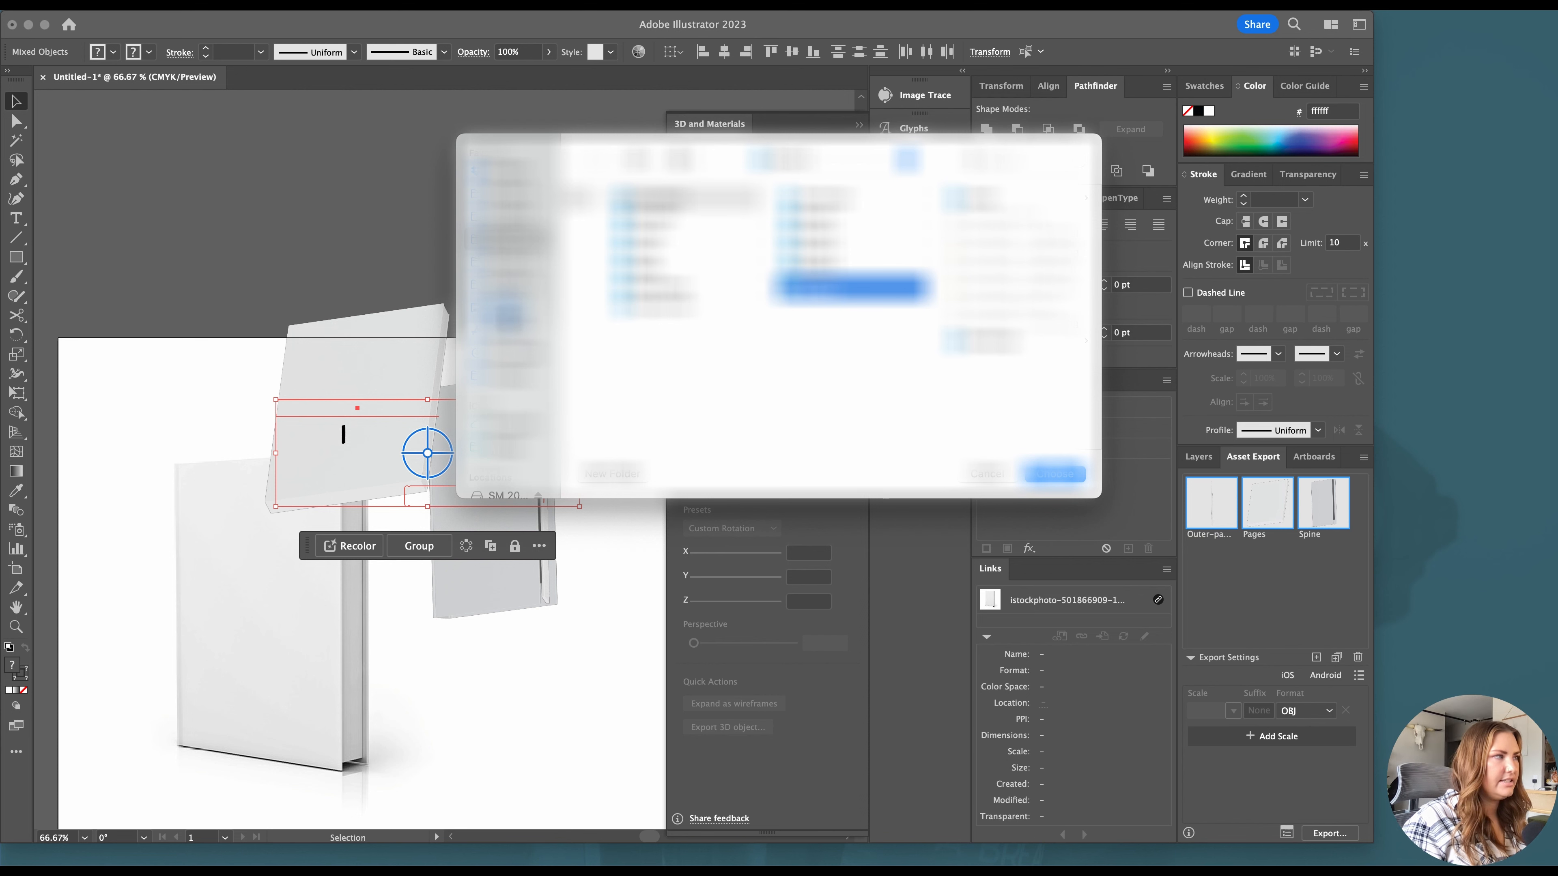
left_click(509, 307)
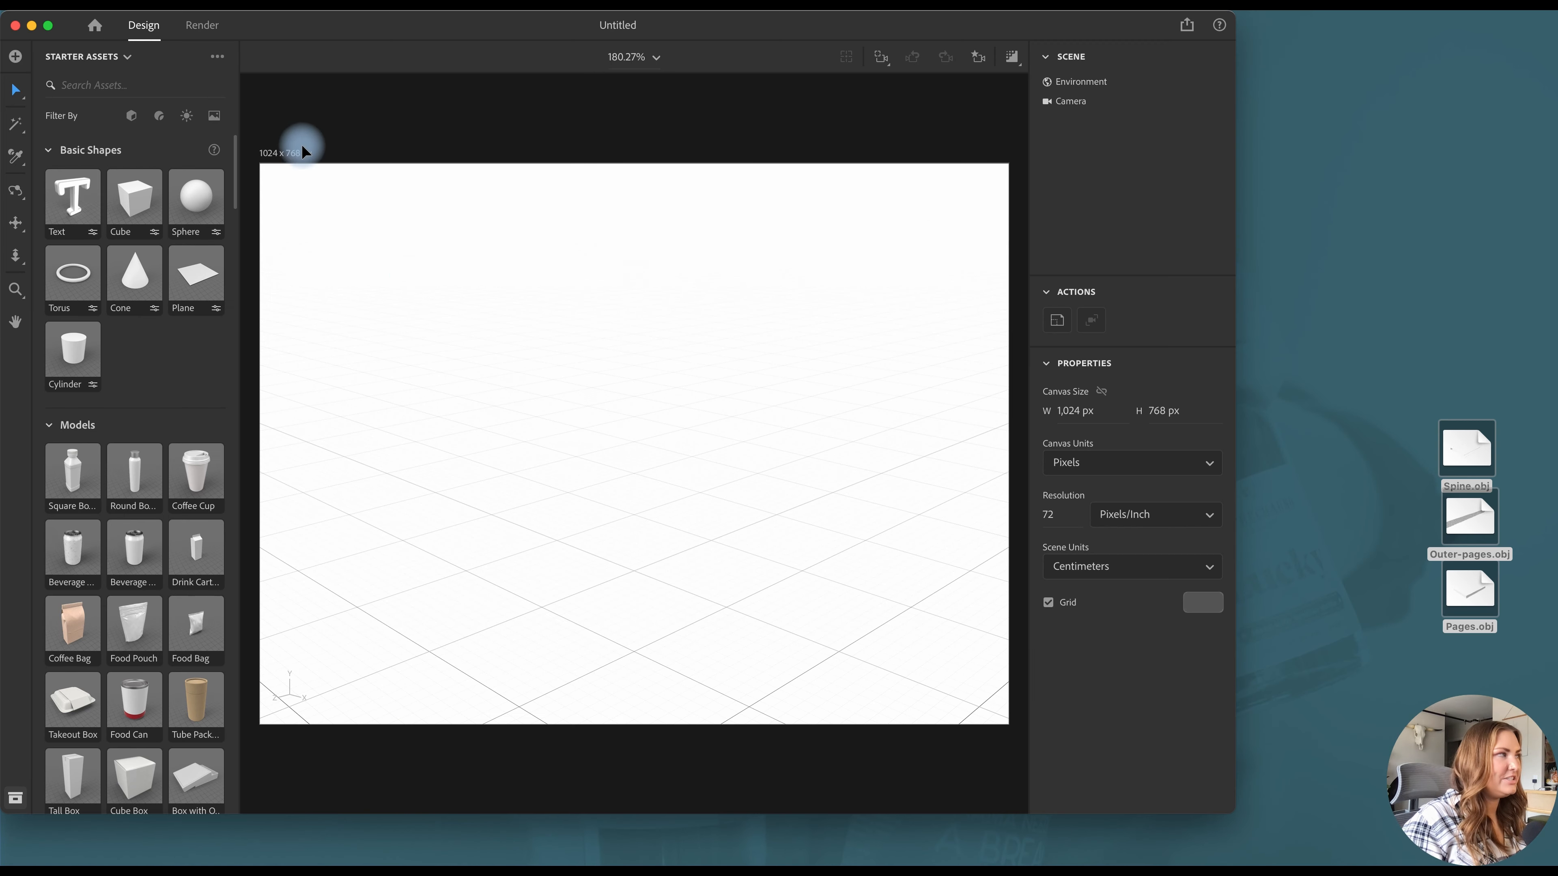
Switch to Adobe Dimension and enlarge the blank scene's canvas to about 1900 x 1451 px
left_click(653, 57)
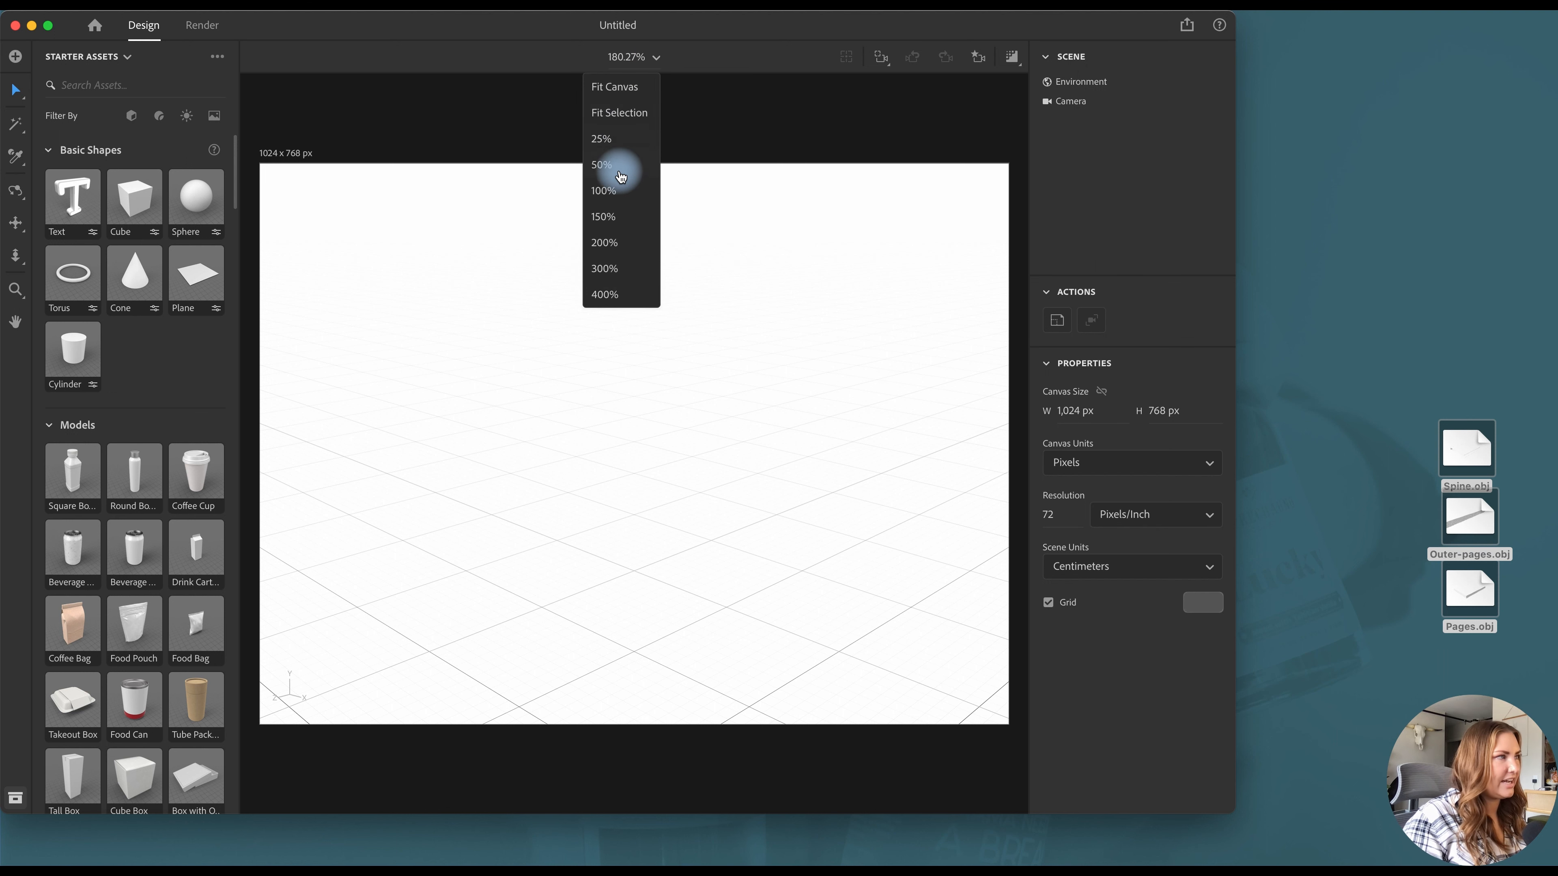
left_click(621, 192)
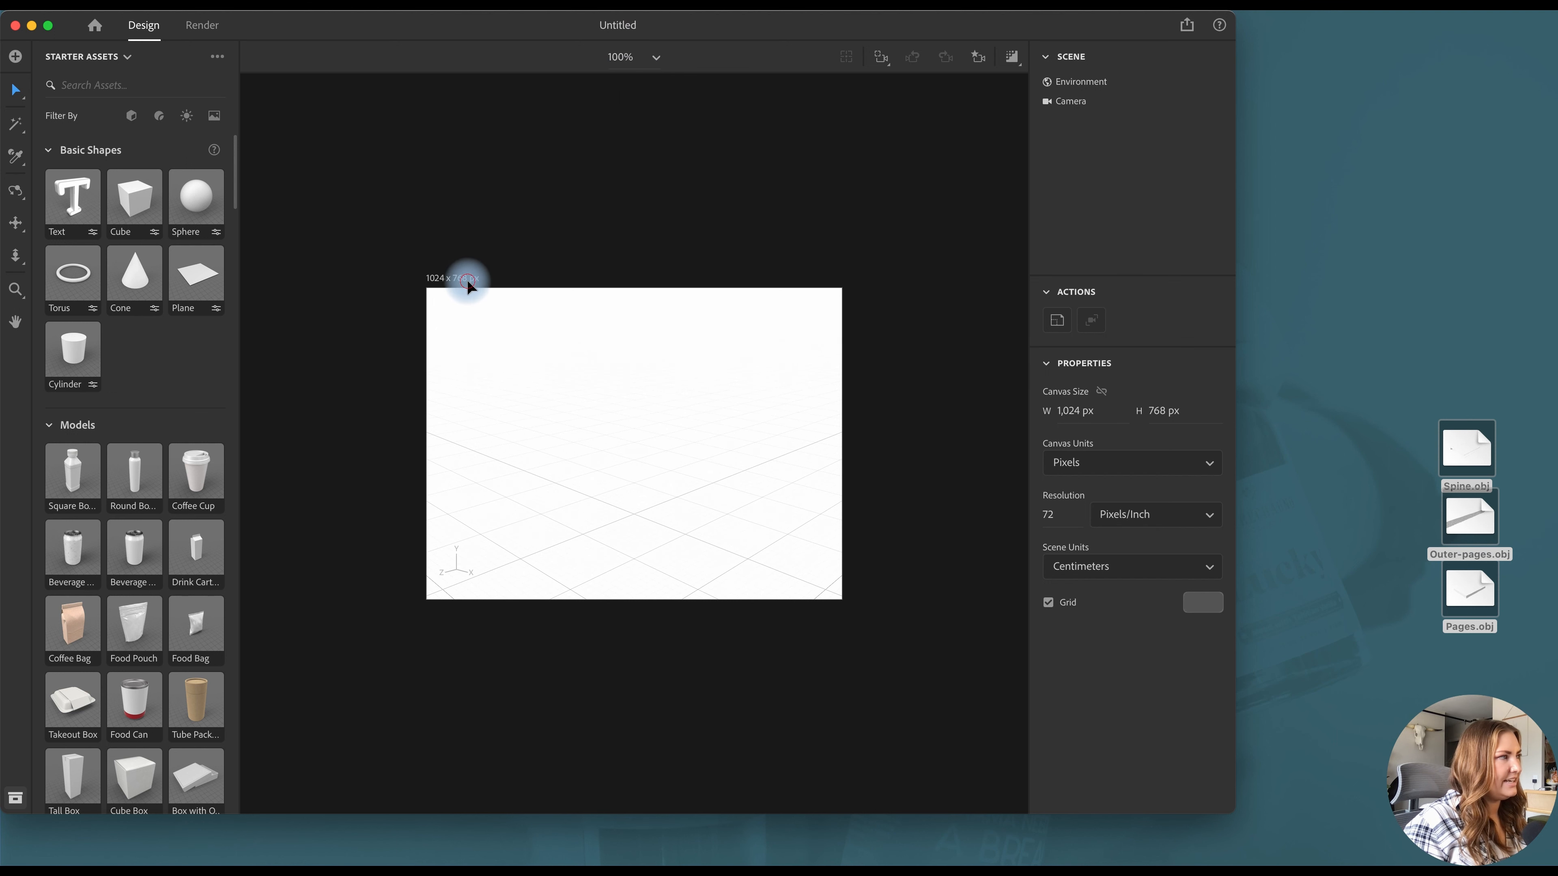
left_click_drag(428, 286, 249, 148)
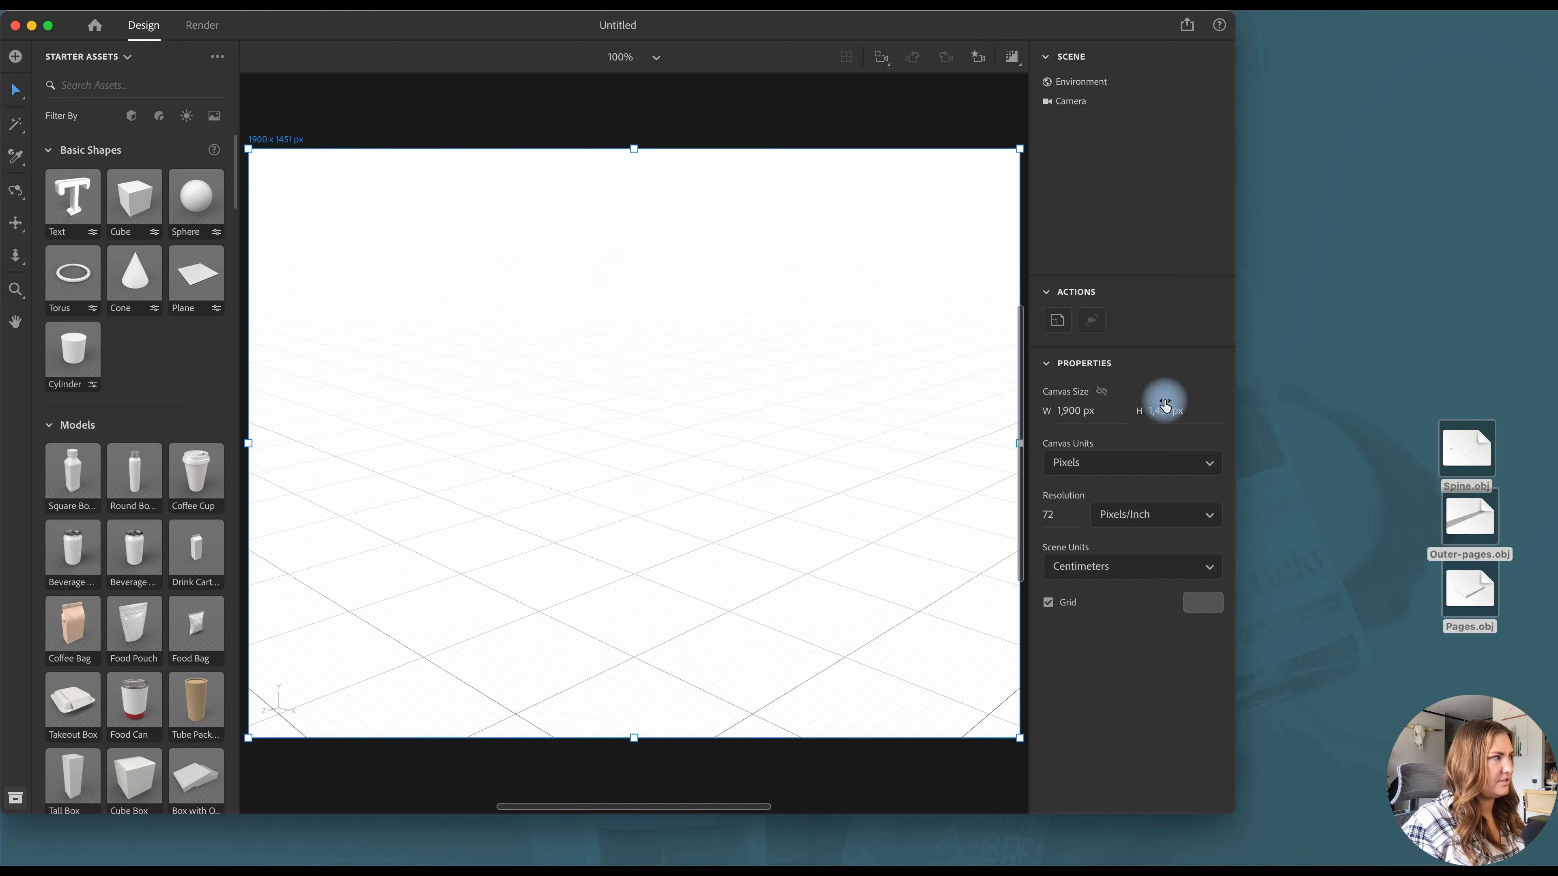
double_click(1063, 512)
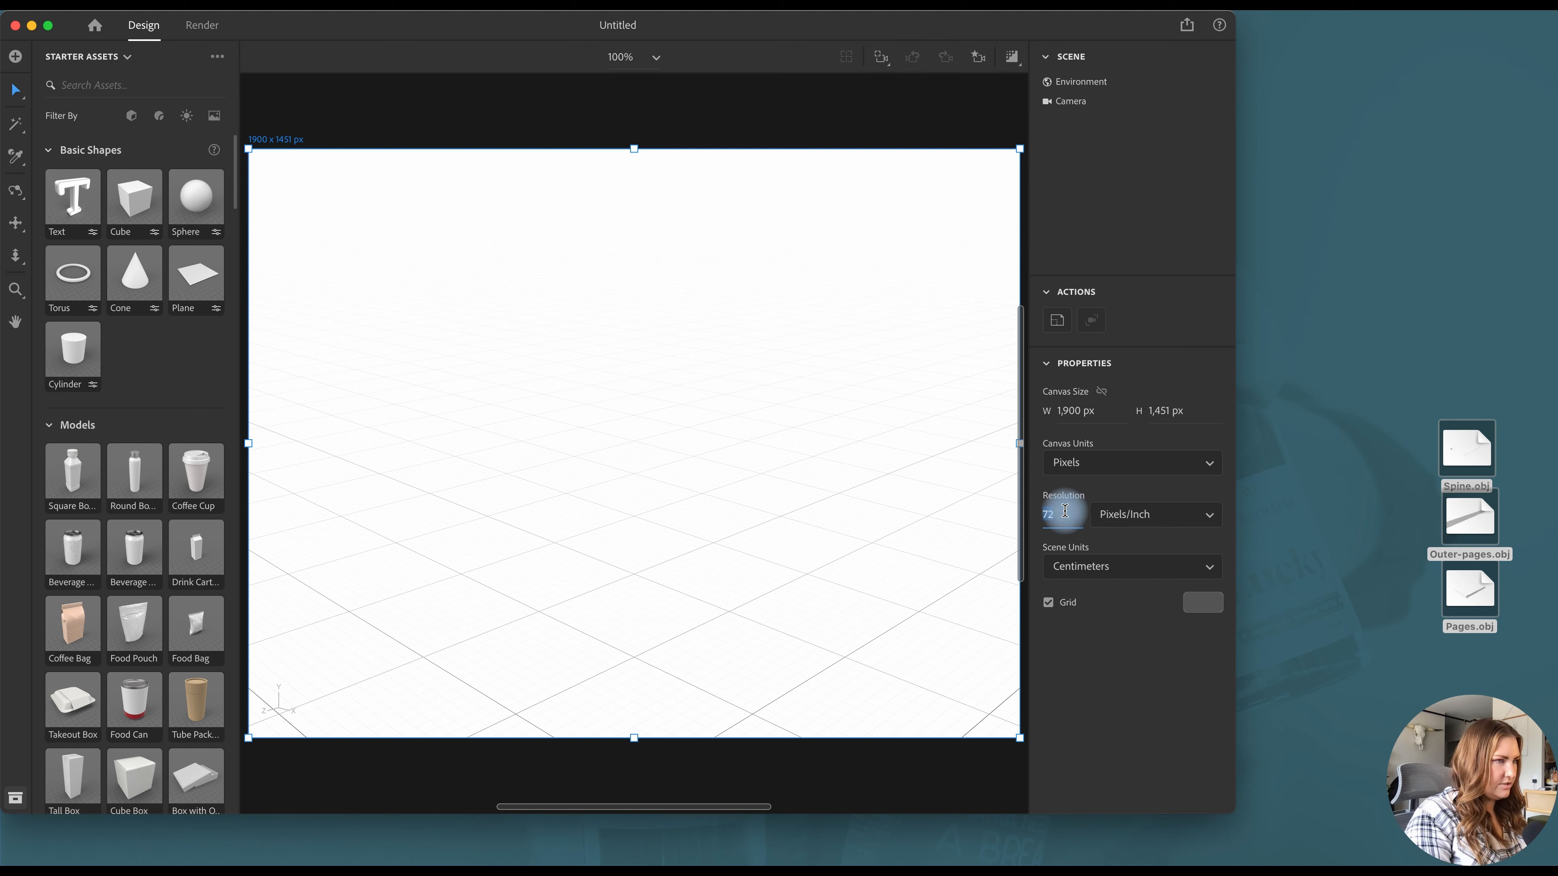
left_click(874, 146)
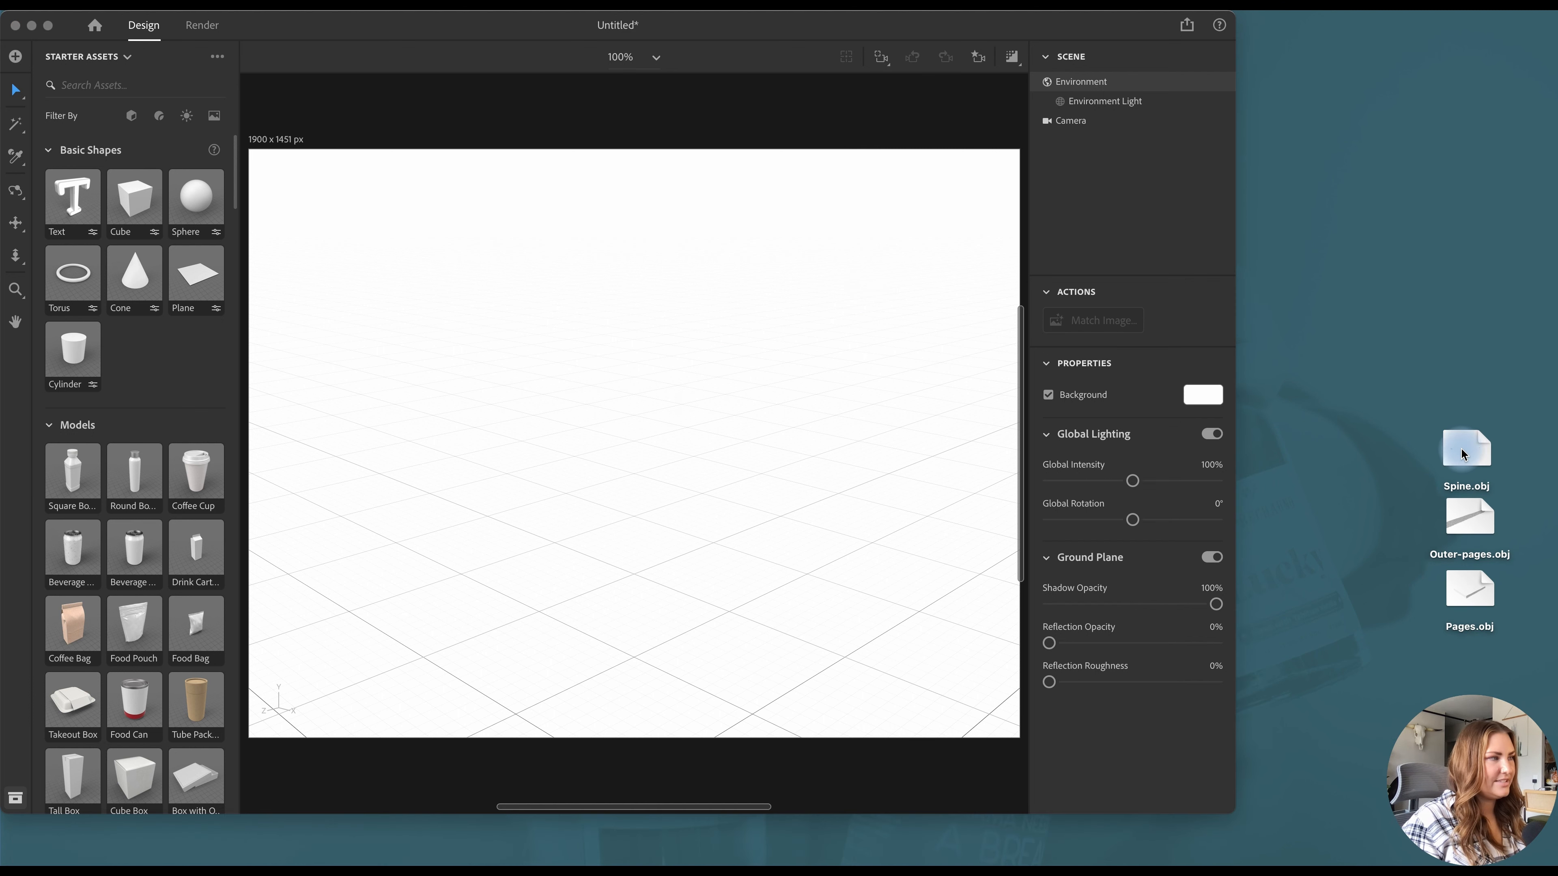
Import Spine.obj into the scene and stand it upright, rotated to X 90°, Y -180° and Z -165°
left_click_drag(1461, 455, 599, 598)
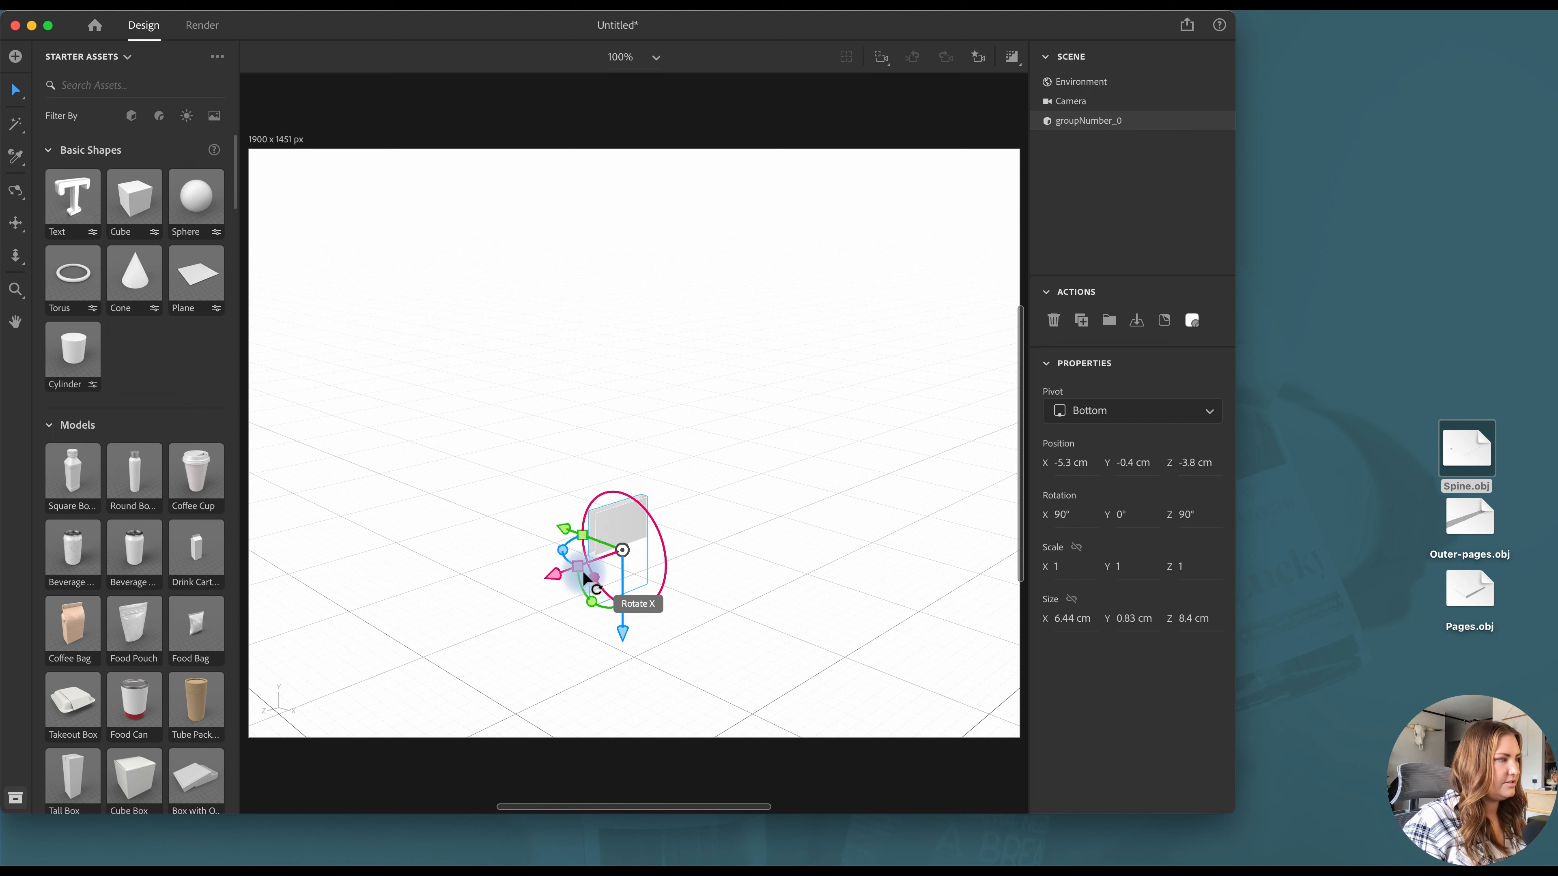
left_click_drag(561, 550, 686, 502)
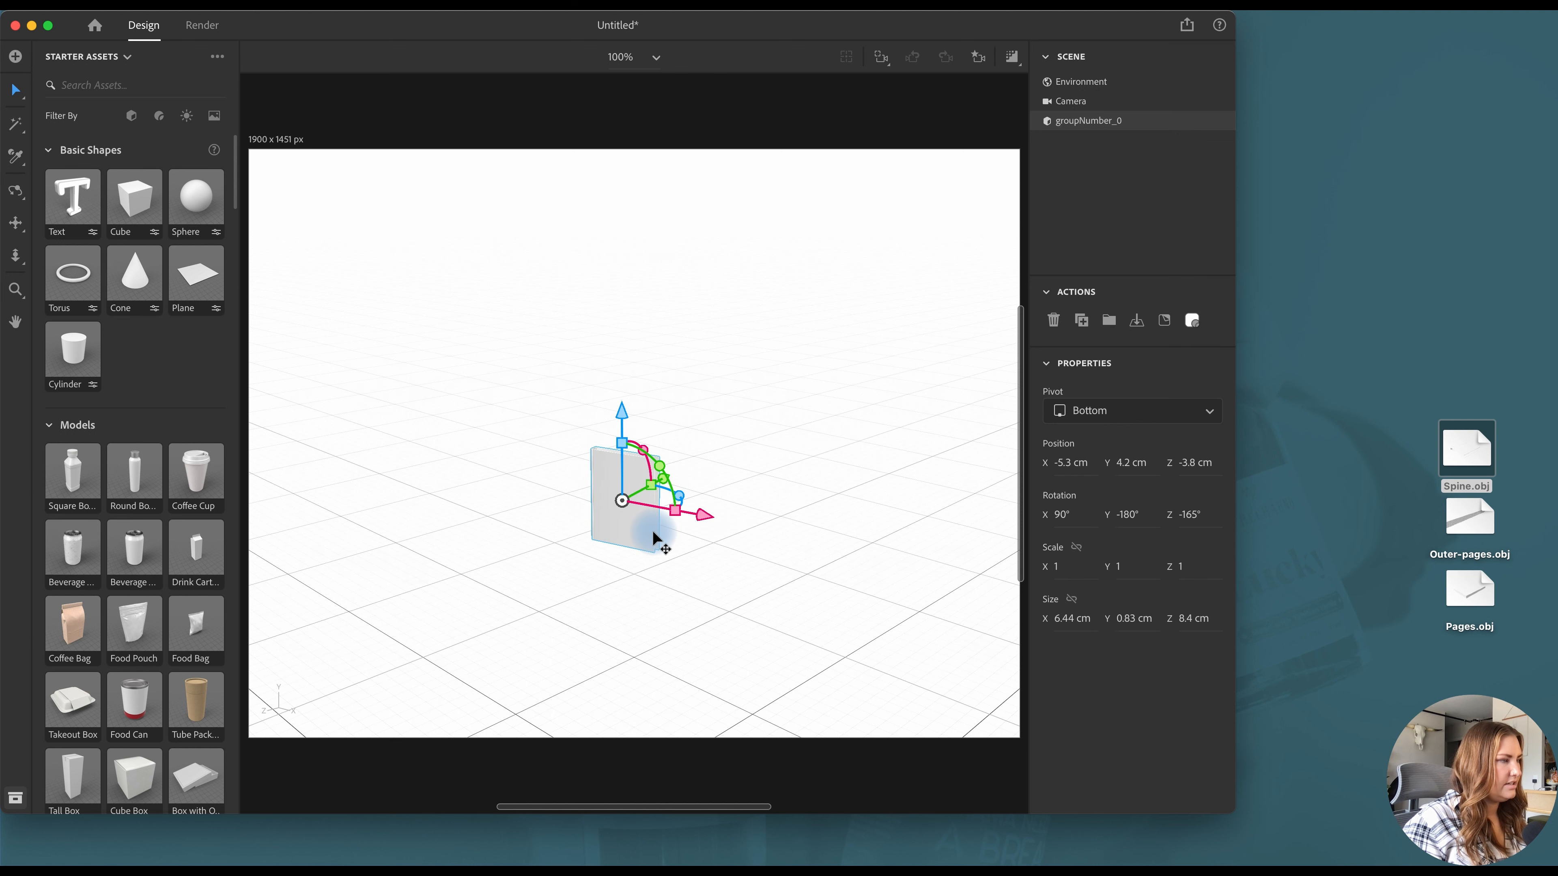
left_click(781, 644)
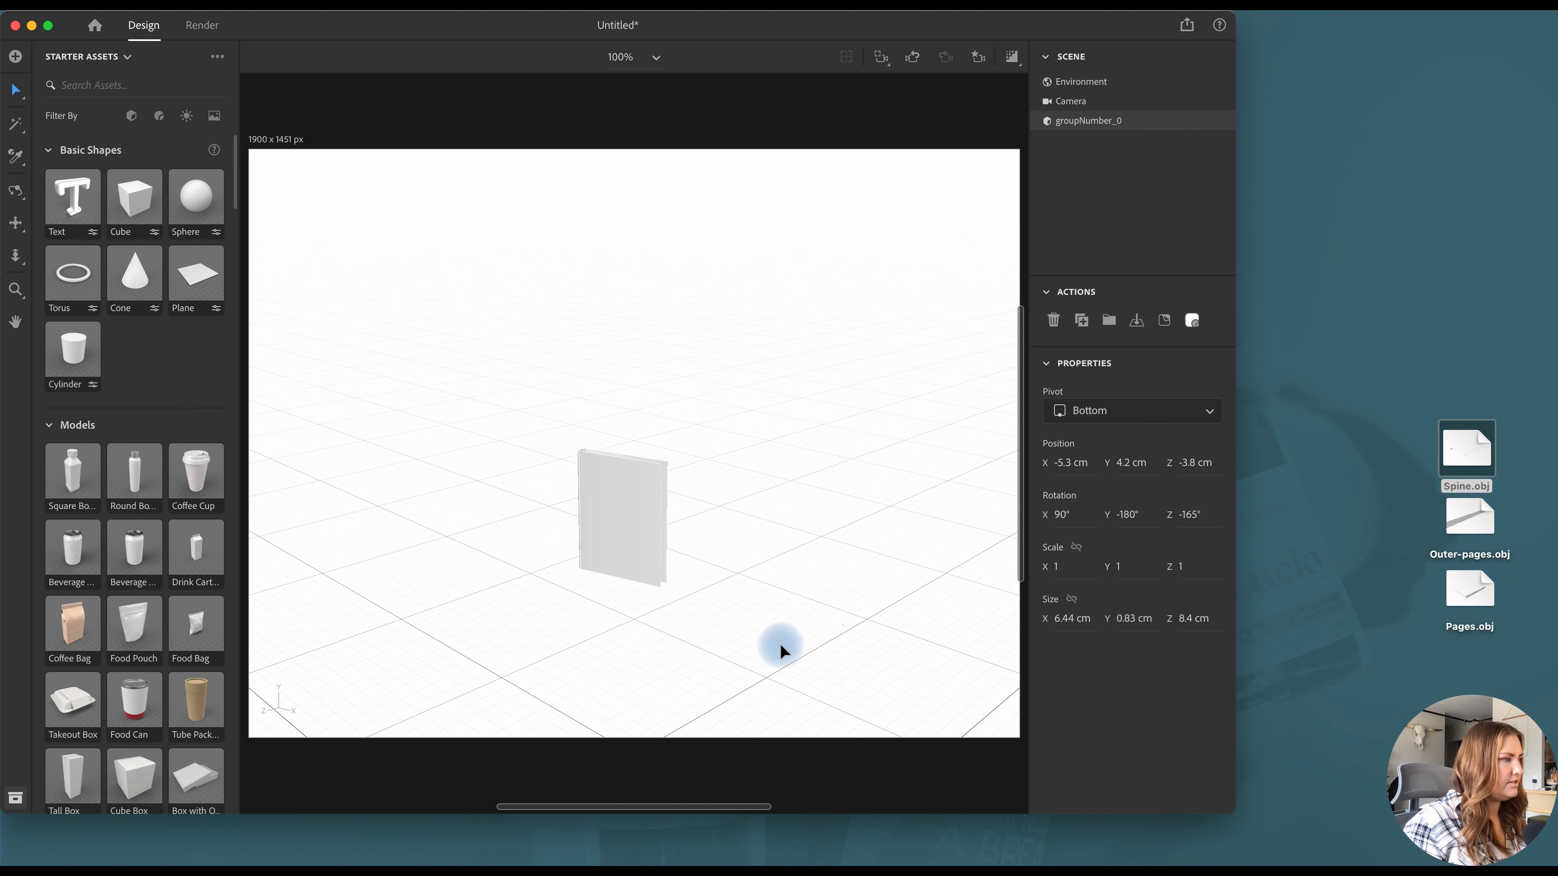
Rotate the imported cover to Z -141° and frame it in the camera view with its open side showing
left_click(18, 192)
left_click_drag(786, 647, 684, 625)
left_click(10, 96)
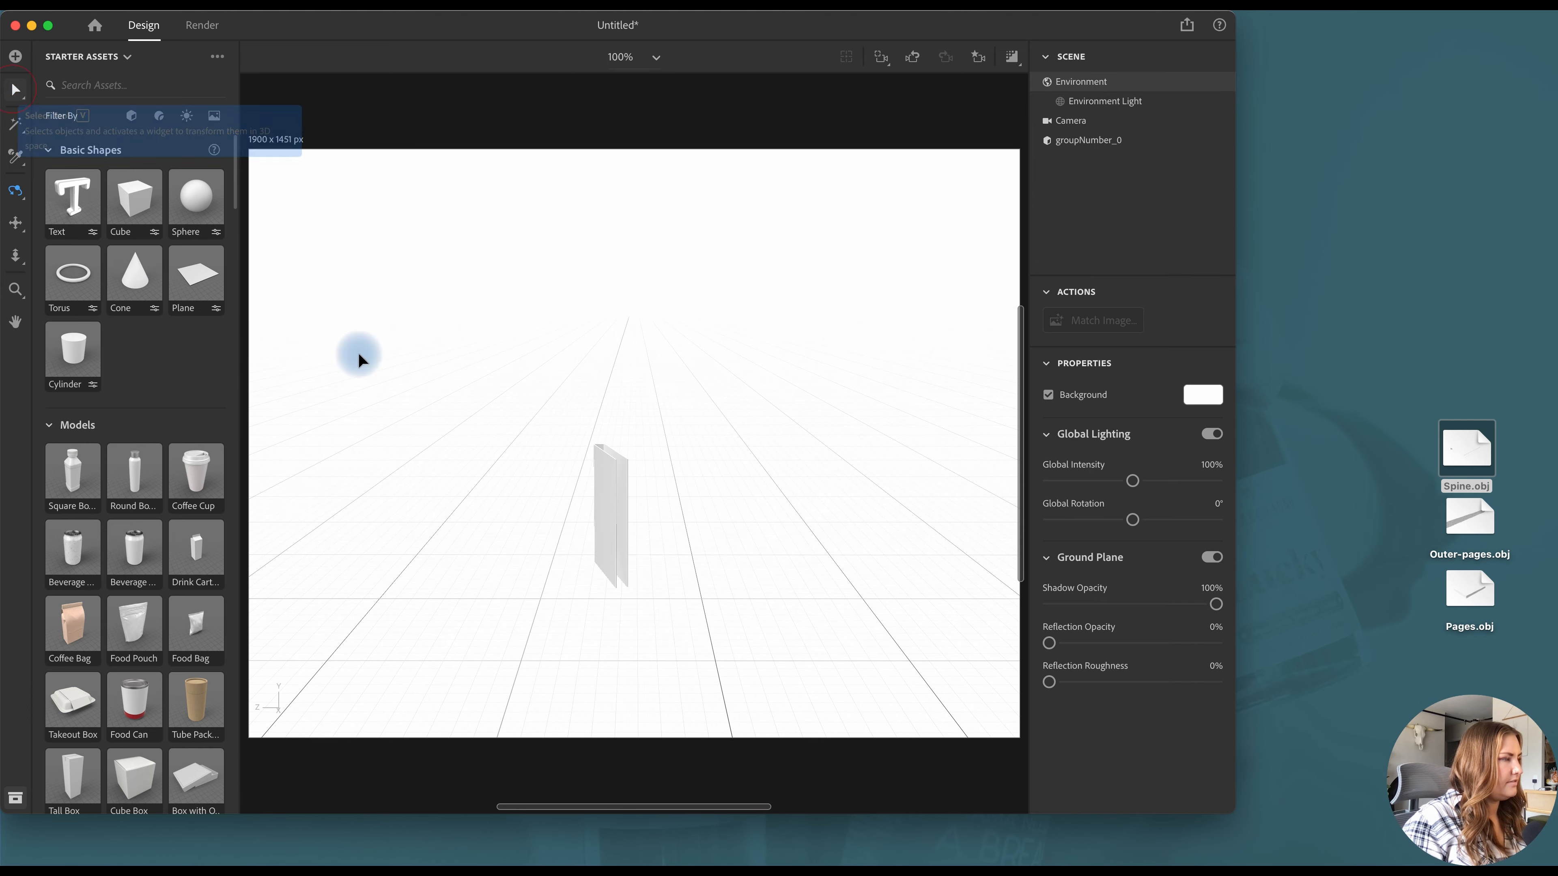
left_click(606, 528)
scroll(627, 557, "up", 1)
left_click_drag(628, 559, 609, 609)
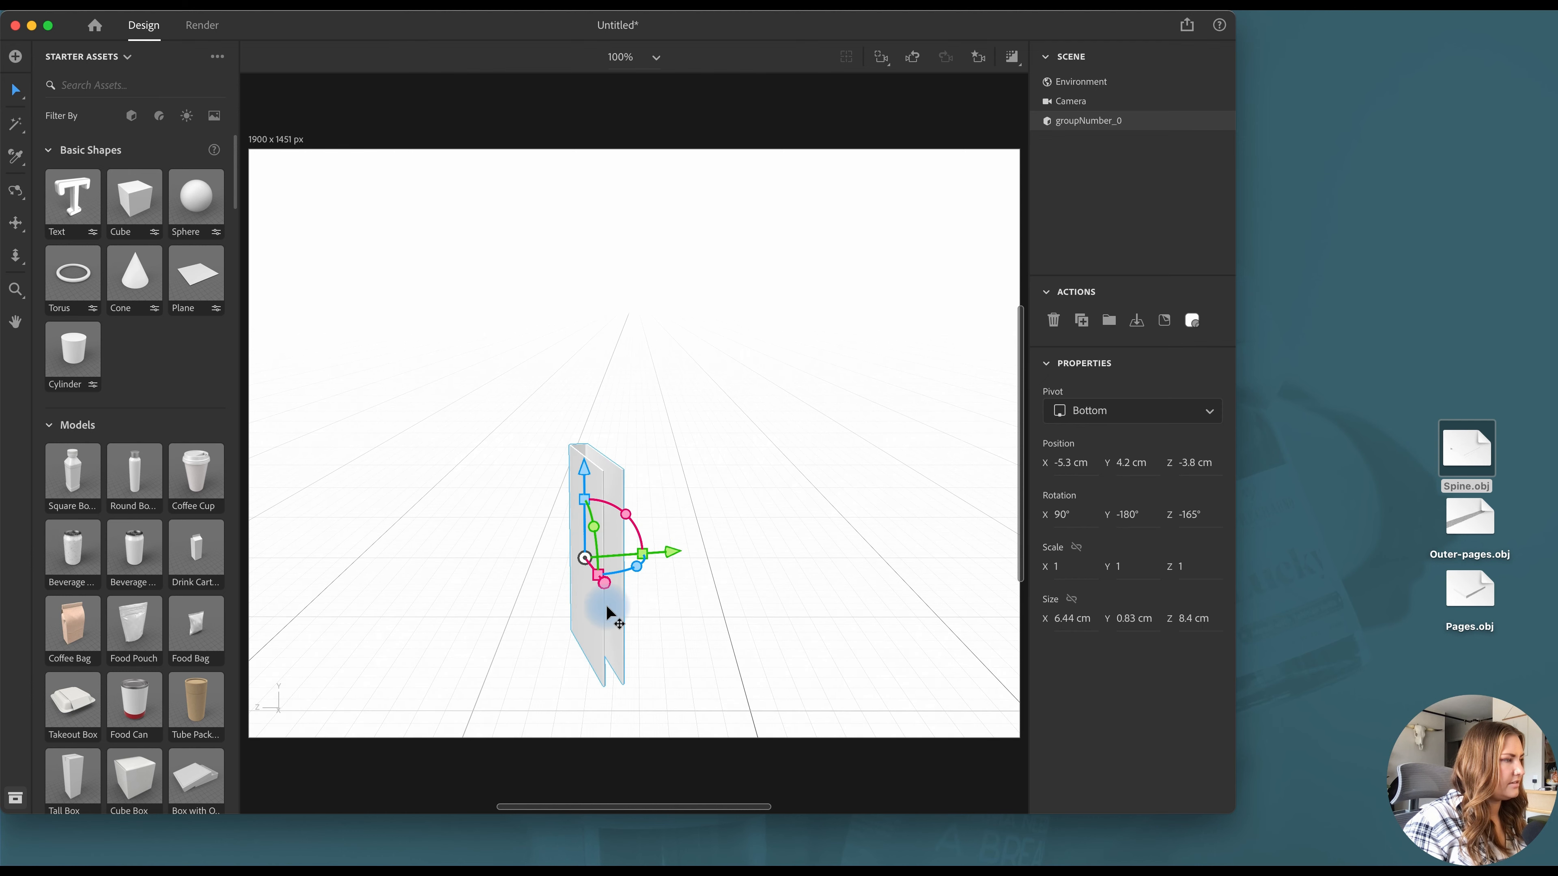
key("f")
Save the current camera view as a bookmark named Angle-1
left_click(979, 61)
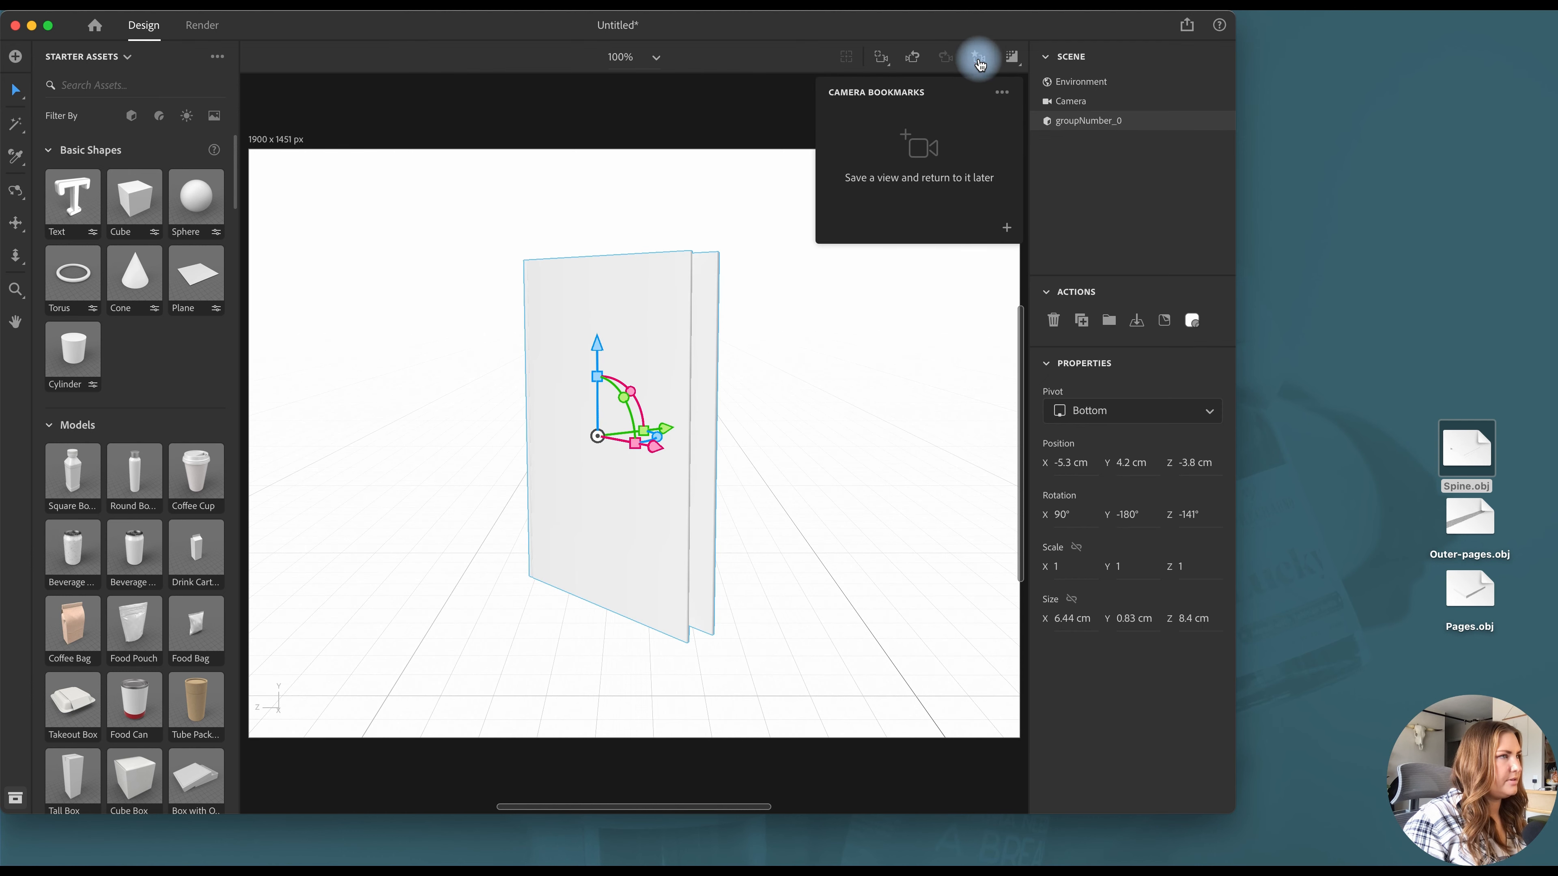
left_click(1001, 227)
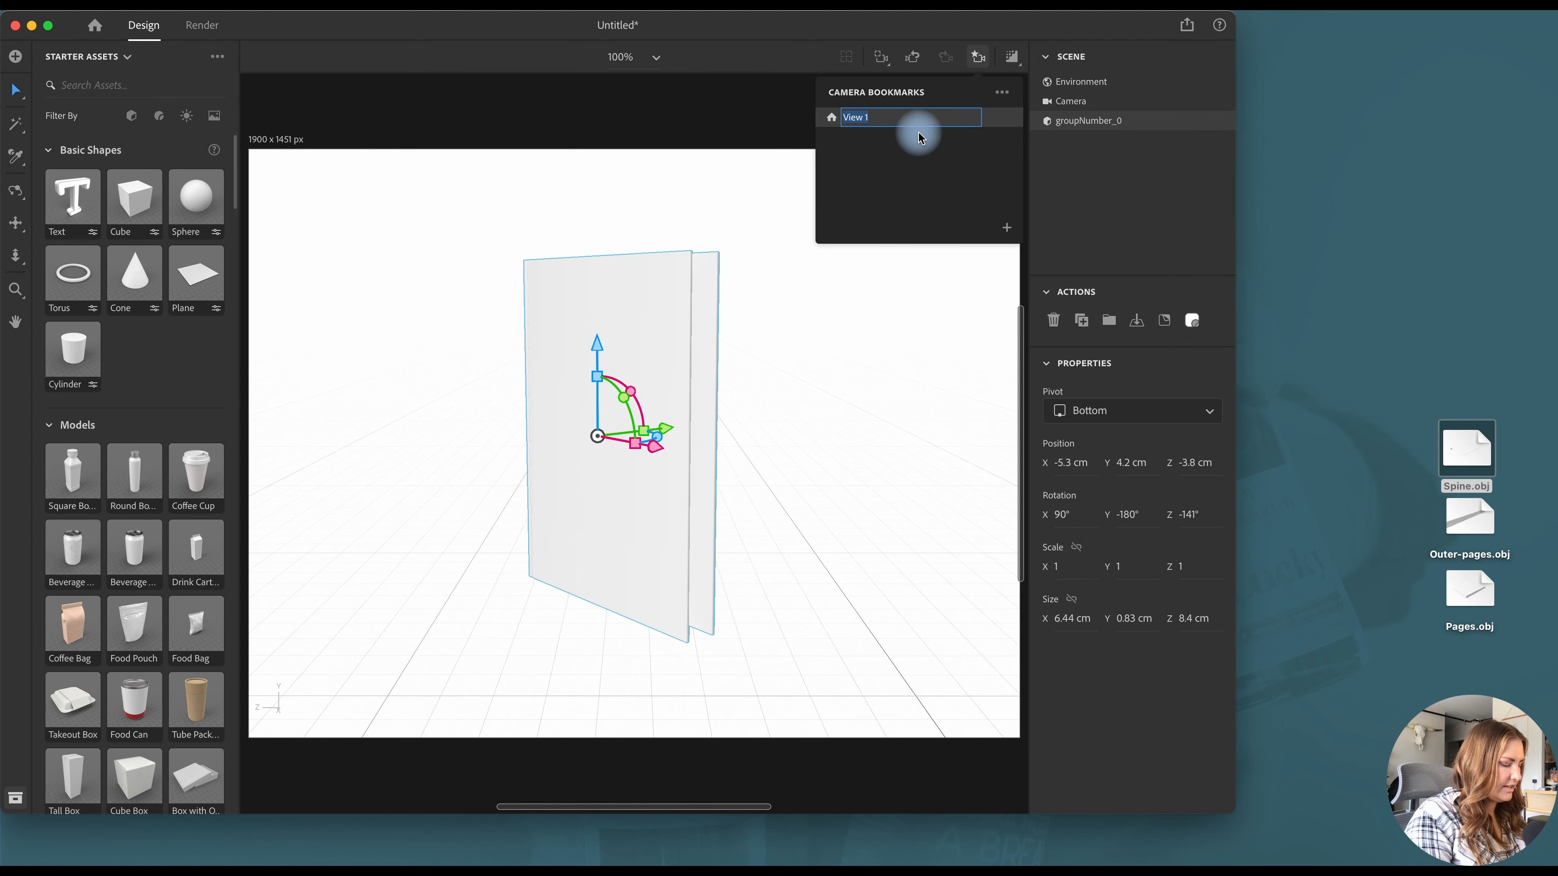
type("F")
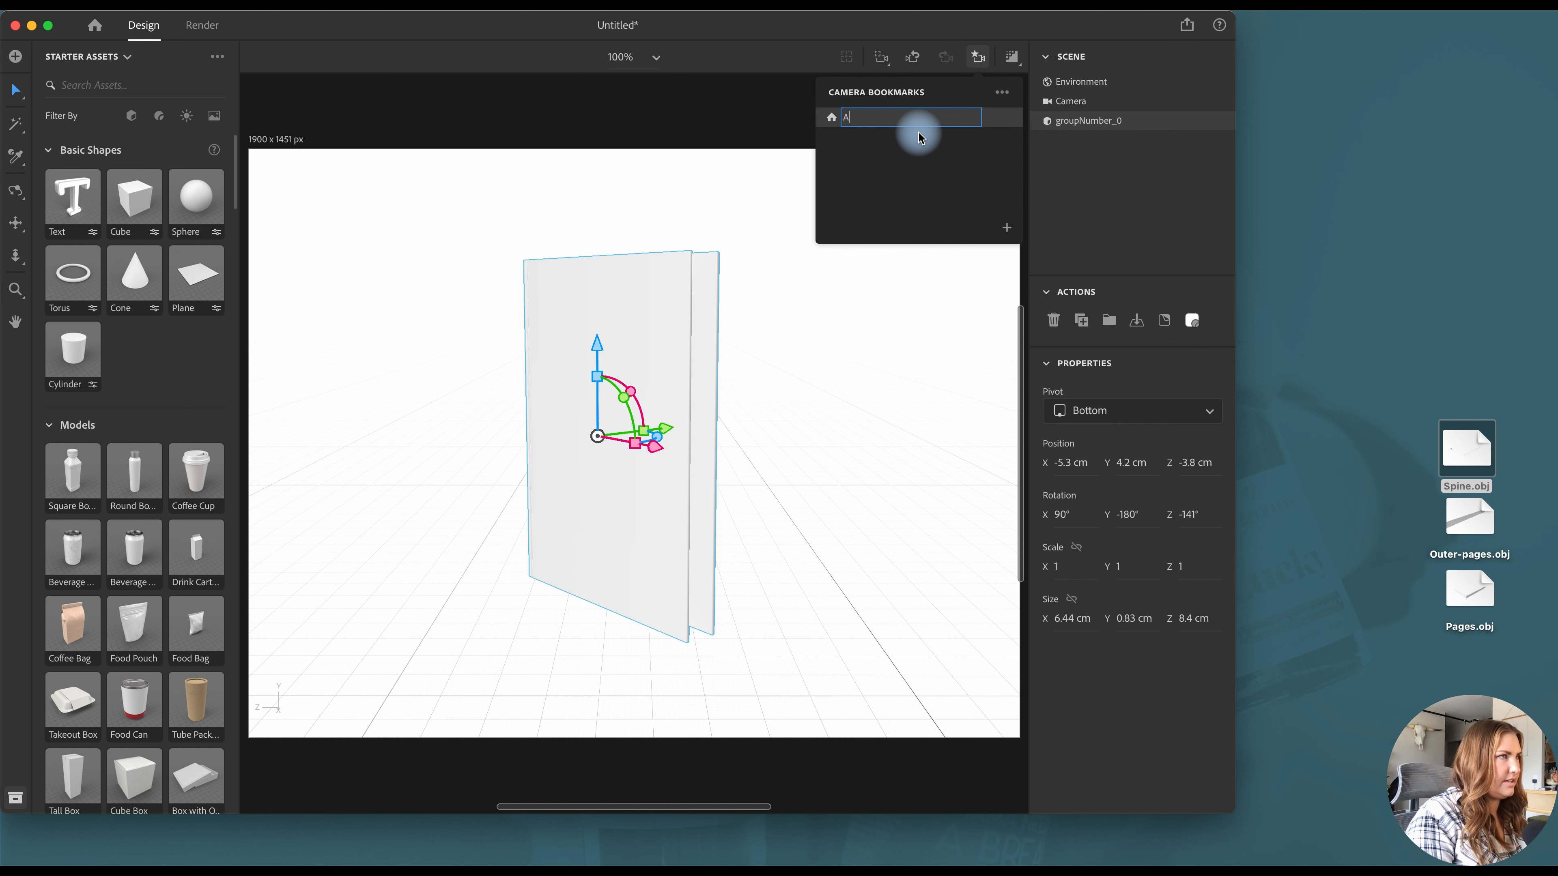
key("Return")
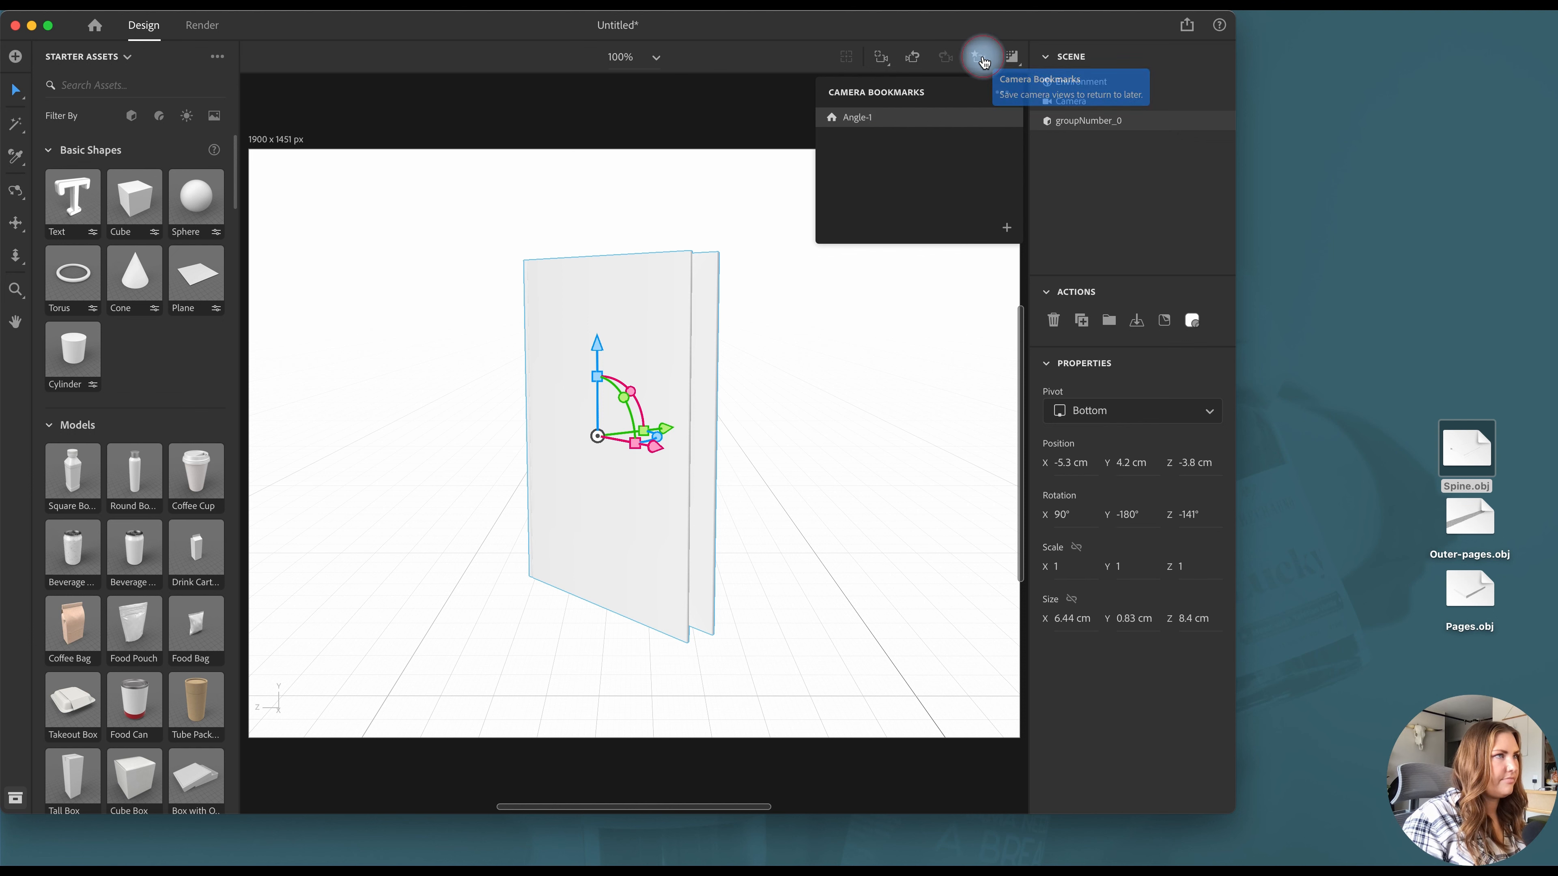
left_click(978, 58)
Import Pages.obj and Outer-pages.obj beside the cover, setting the outer pages on the ground next to the front edge of the page block
left_click_drag(1496, 578, 804, 385)
left_click_drag(836, 528, 815, 492)
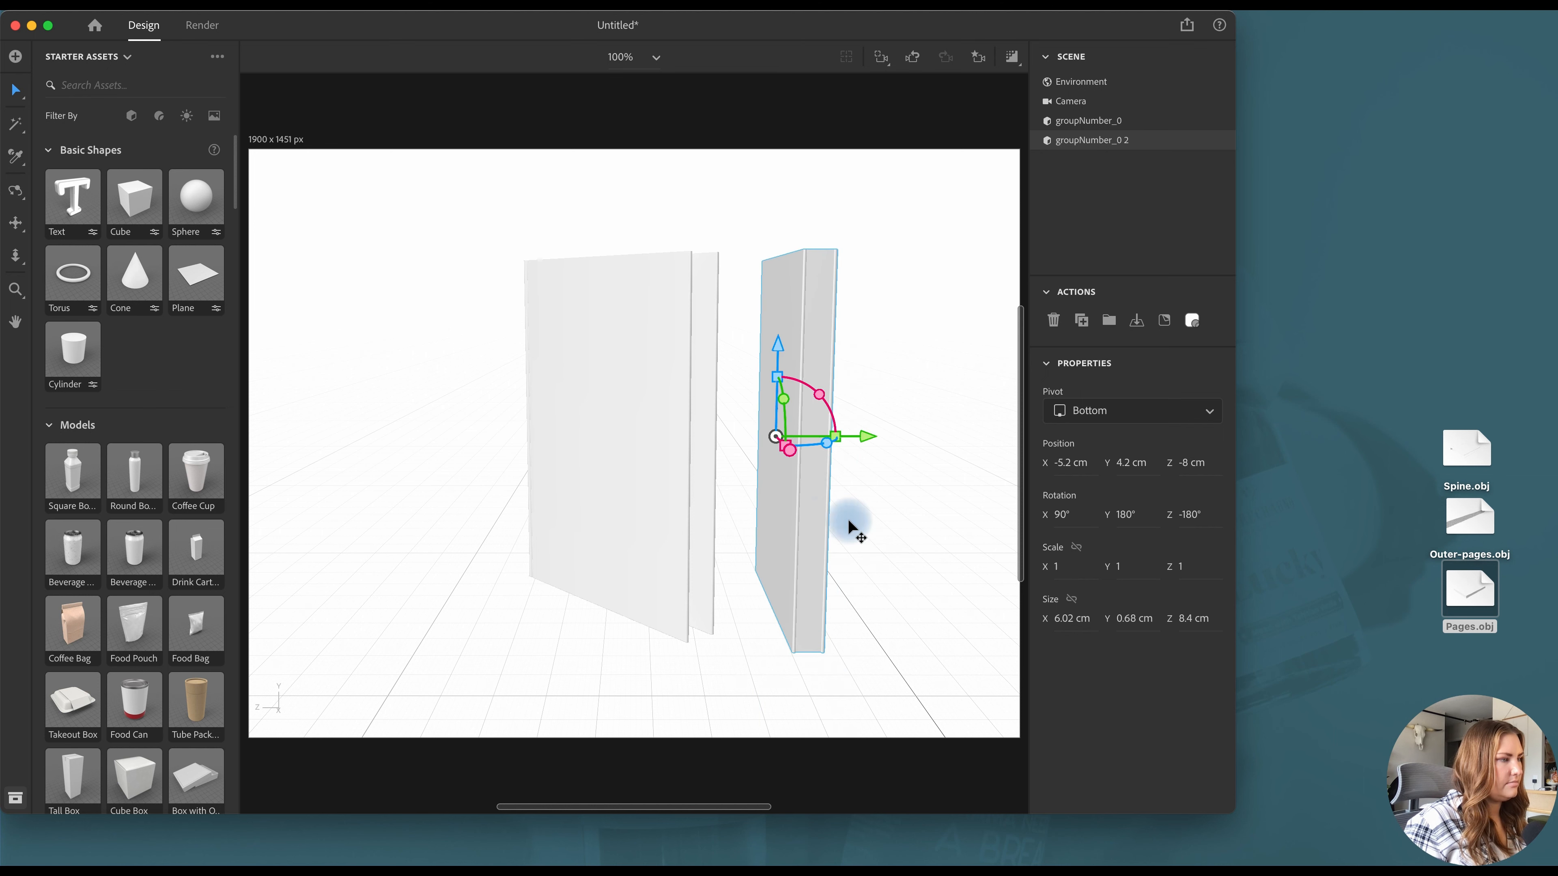
left_click(1464, 523)
left_click_drag(1469, 520, 913, 642)
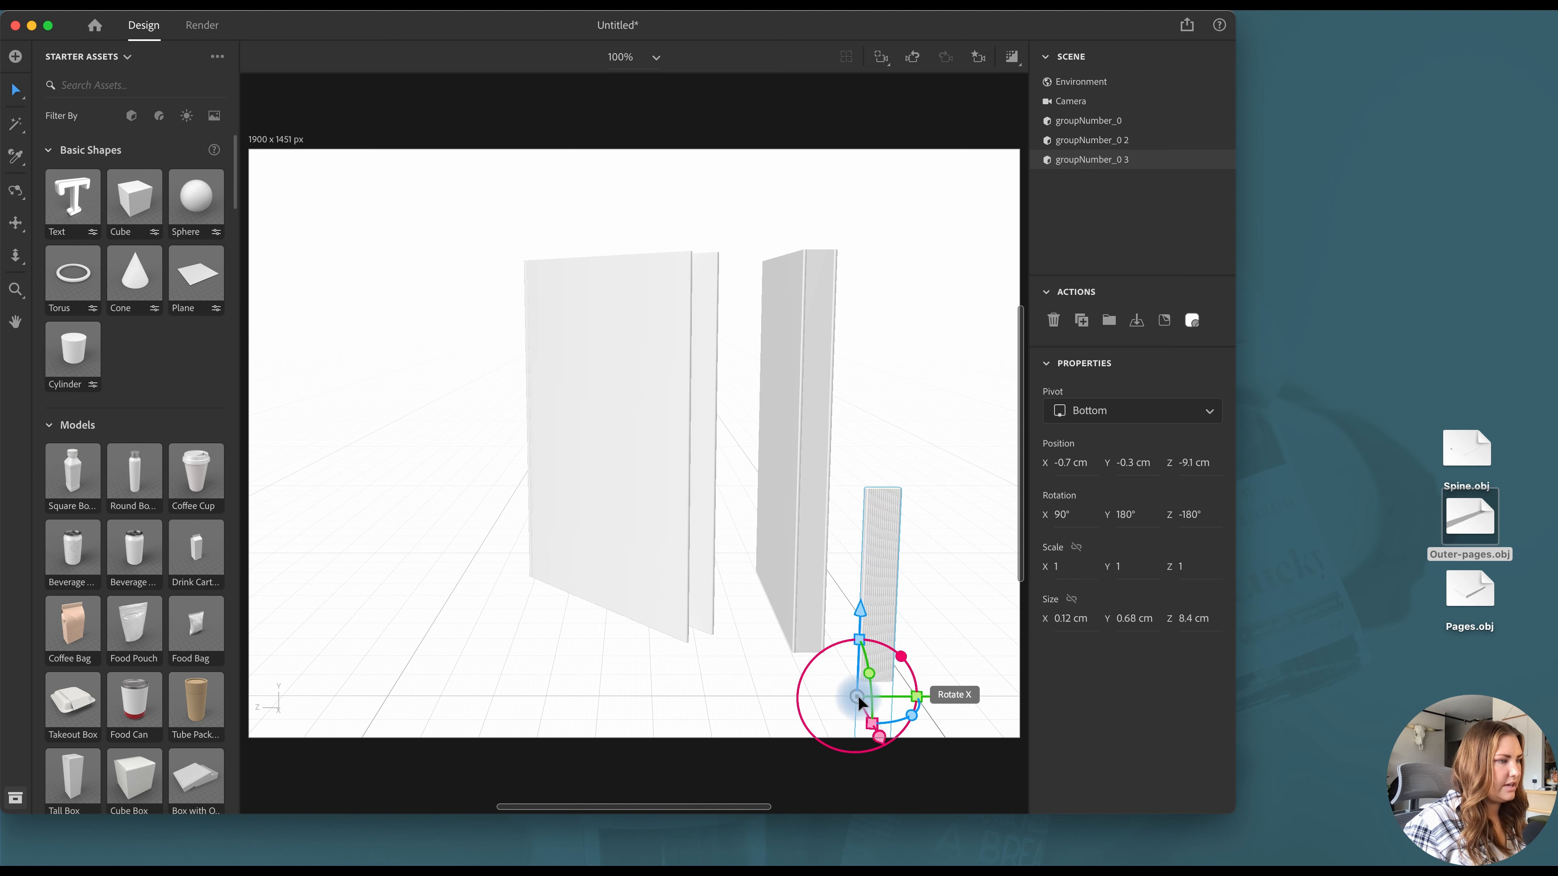
left_click(1139, 319)
left_click_drag(948, 472, 911, 478)
Rename the three imported models outer-pages, pages and spine
left_click(1104, 162)
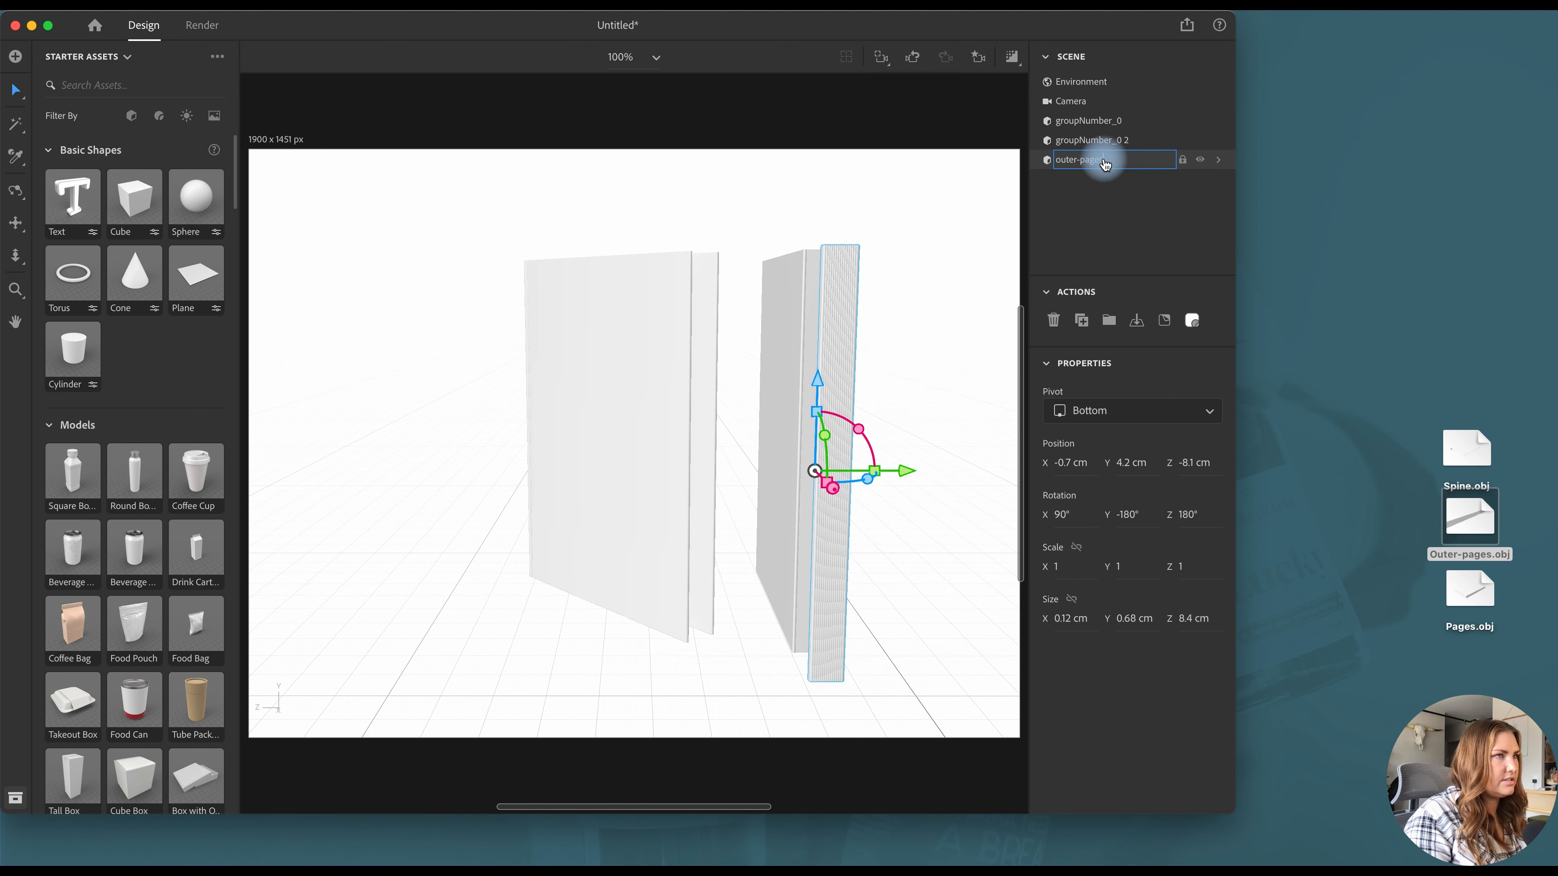
key("Return")
left_click(1107, 136)
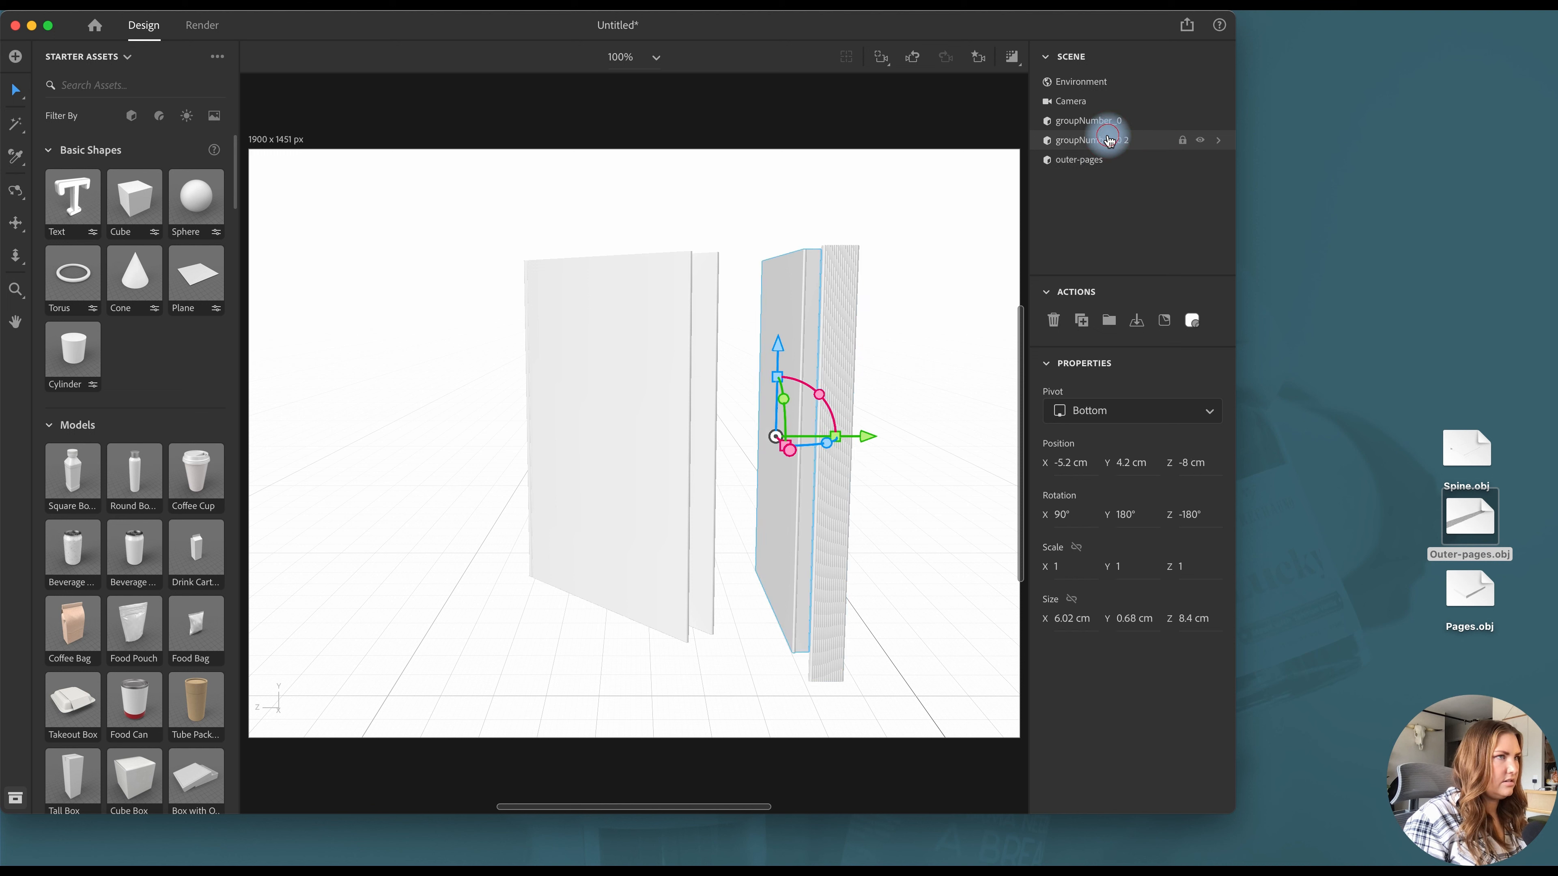
double_click(1087, 122)
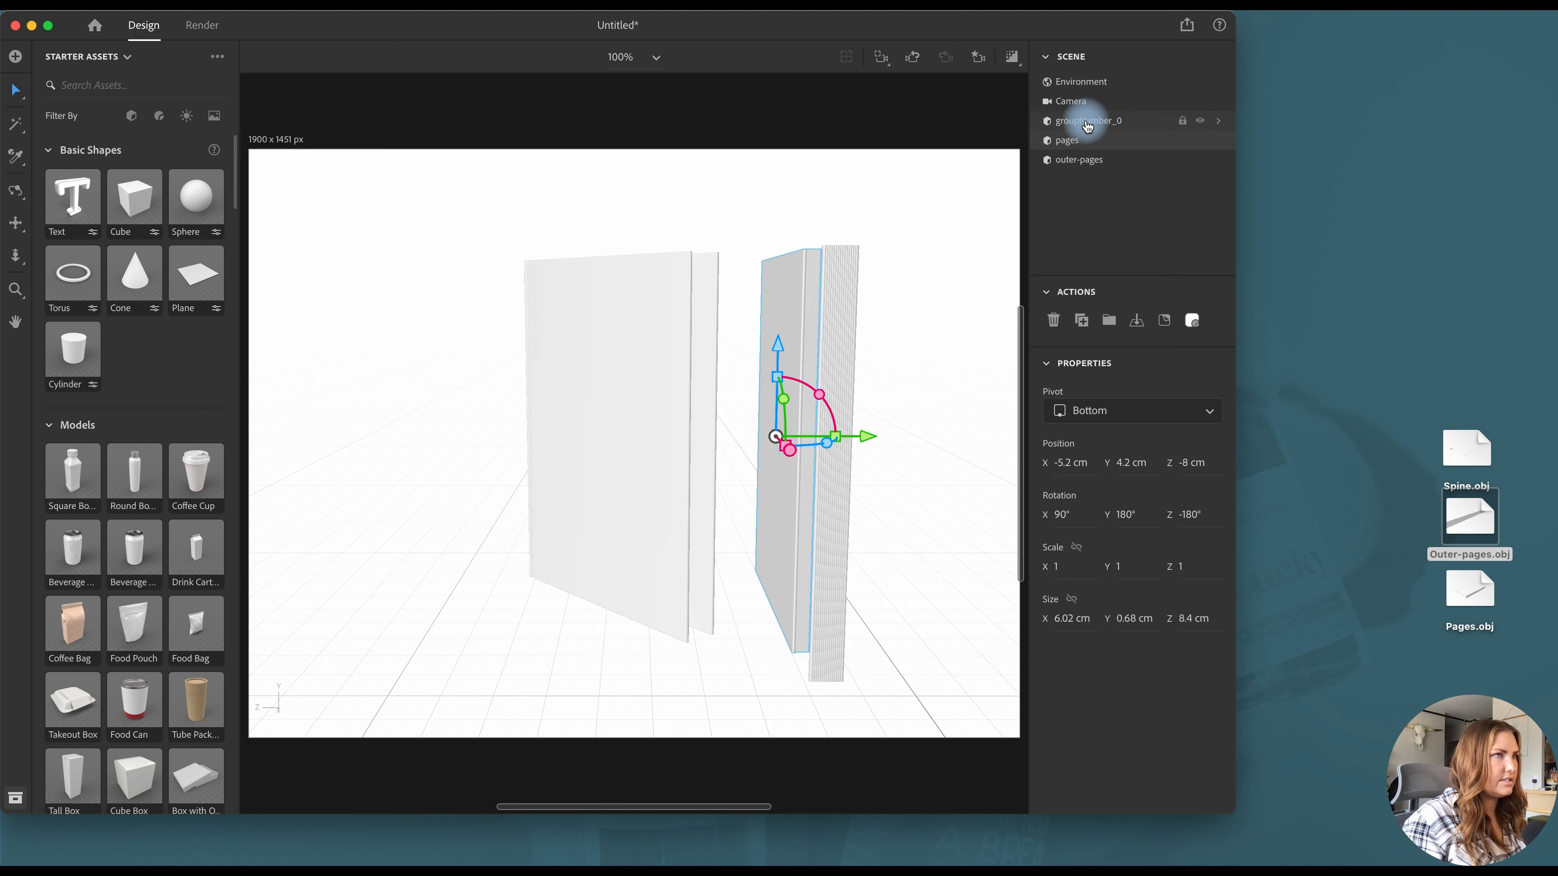
key("Return")
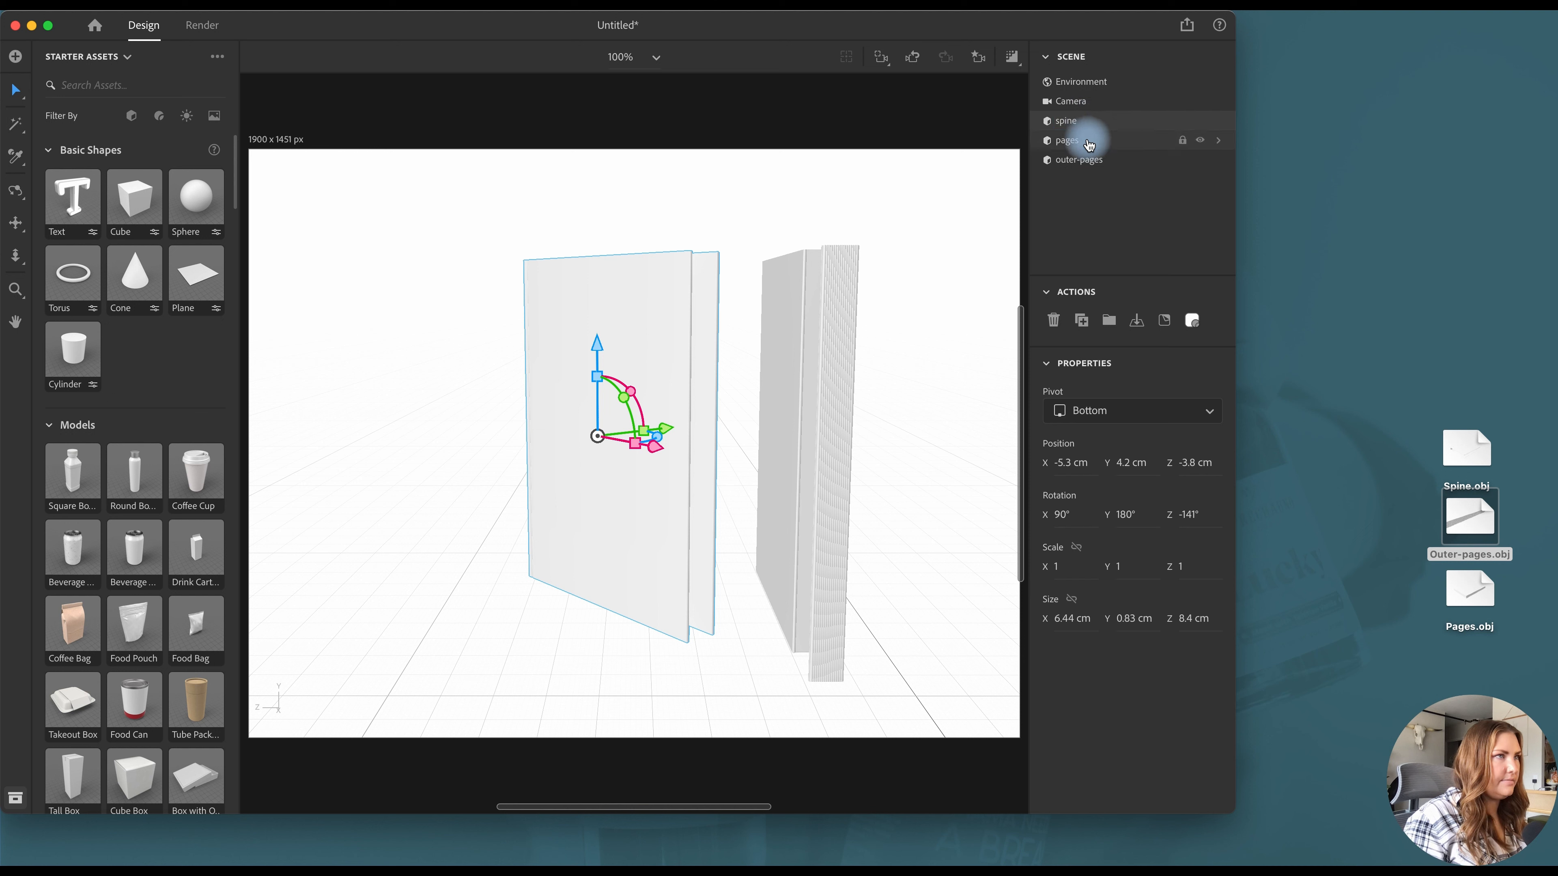
Align the pages and outer-pages models with each other so their sides and front edges are flush
left_click(1089, 140)
left_click(1104, 159)
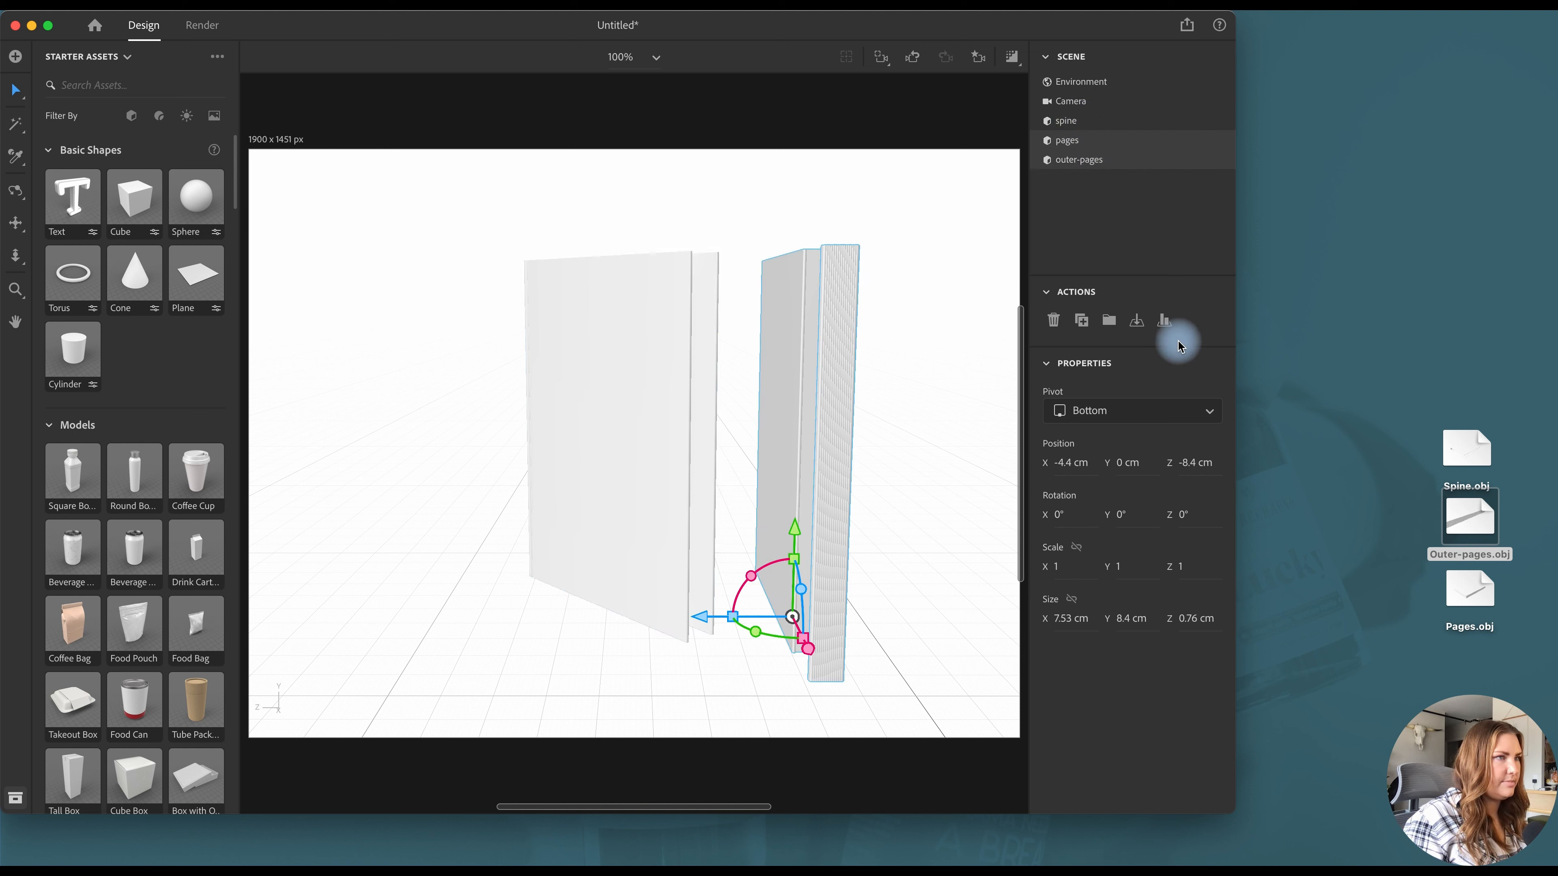
left_click(1164, 320)
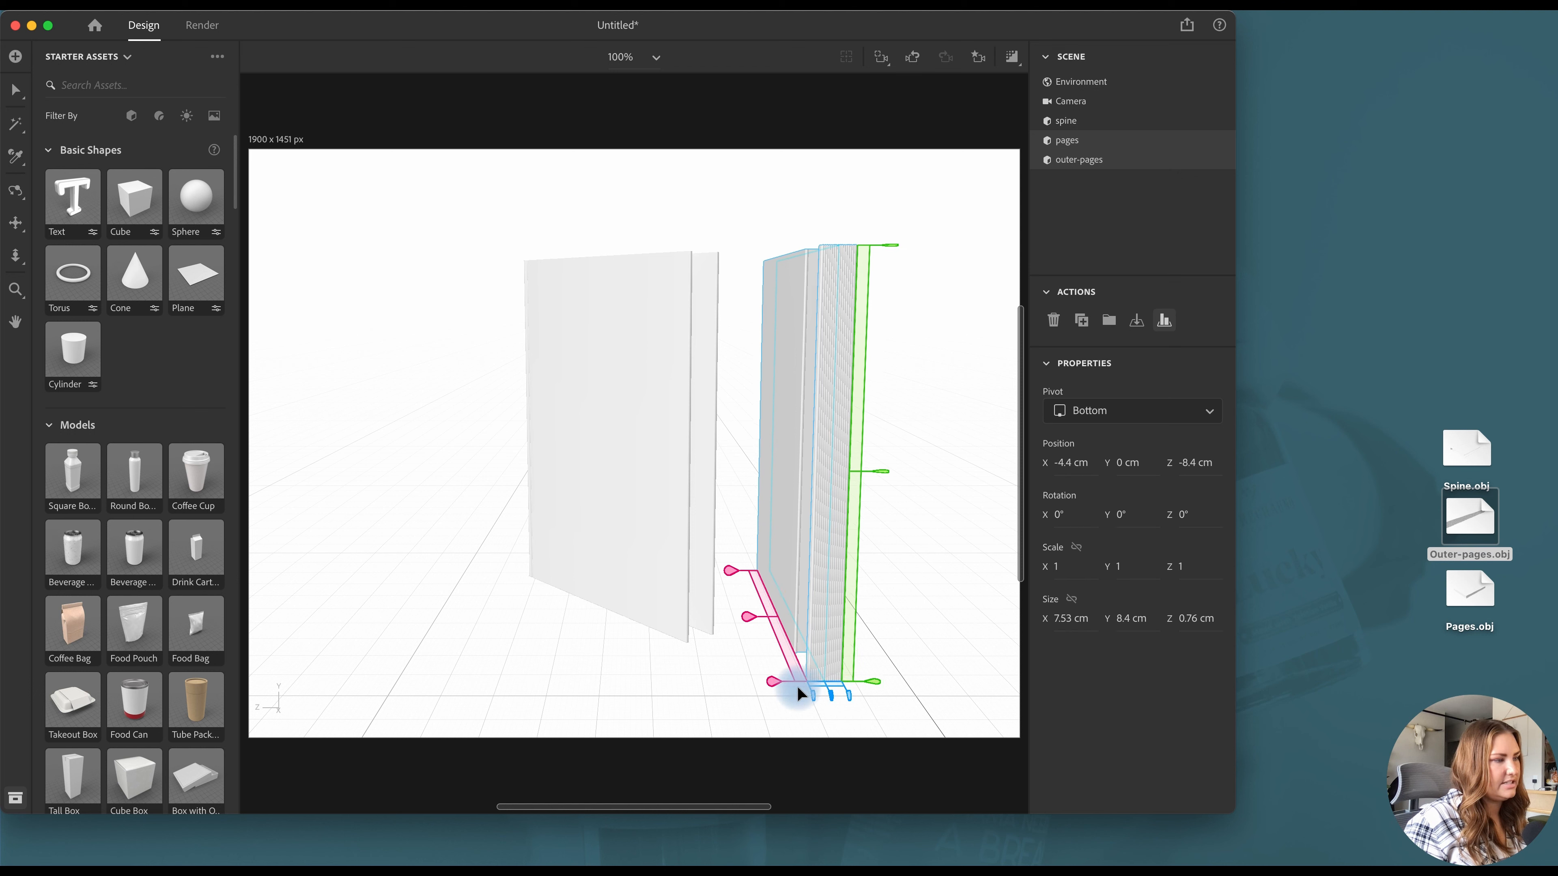
left_click(772, 680)
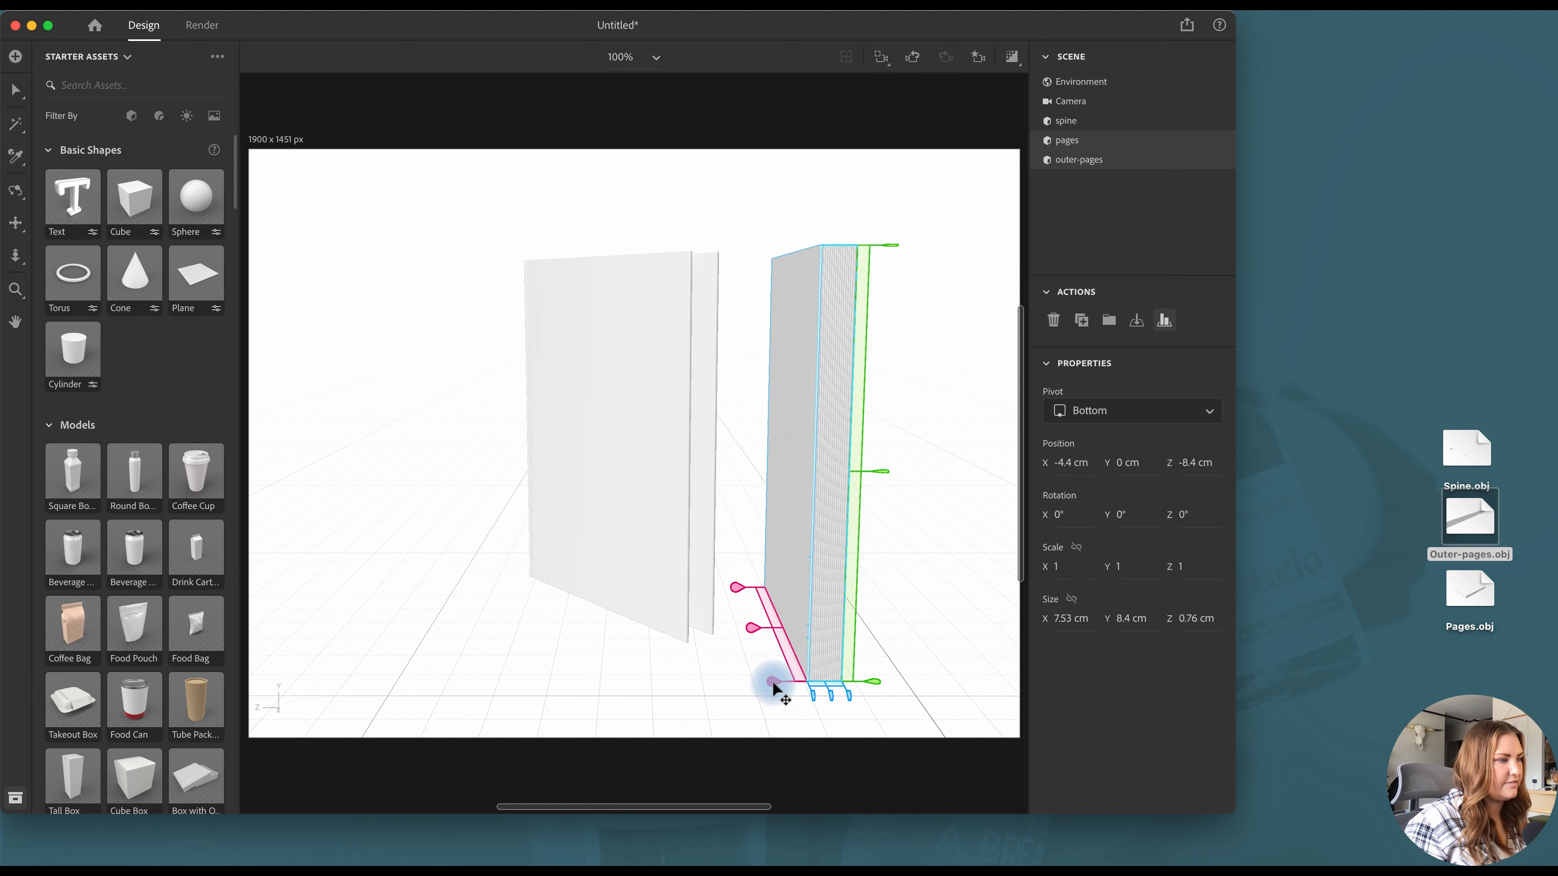
Group the aligned pages and outer-pages models and name the group pages
left_click(1108, 320)
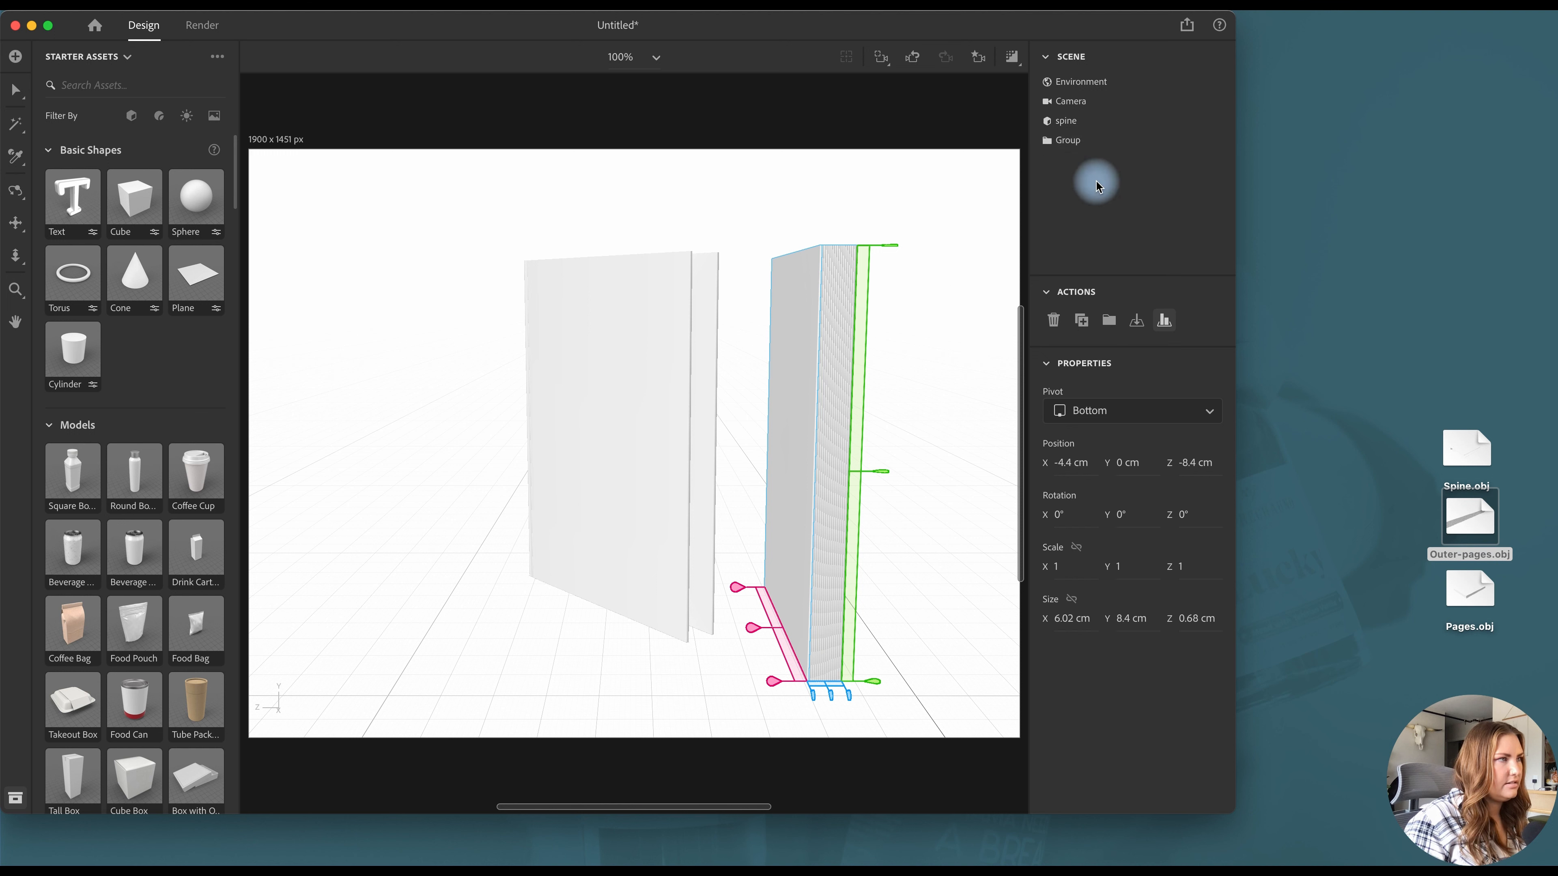
double_click(1082, 145)
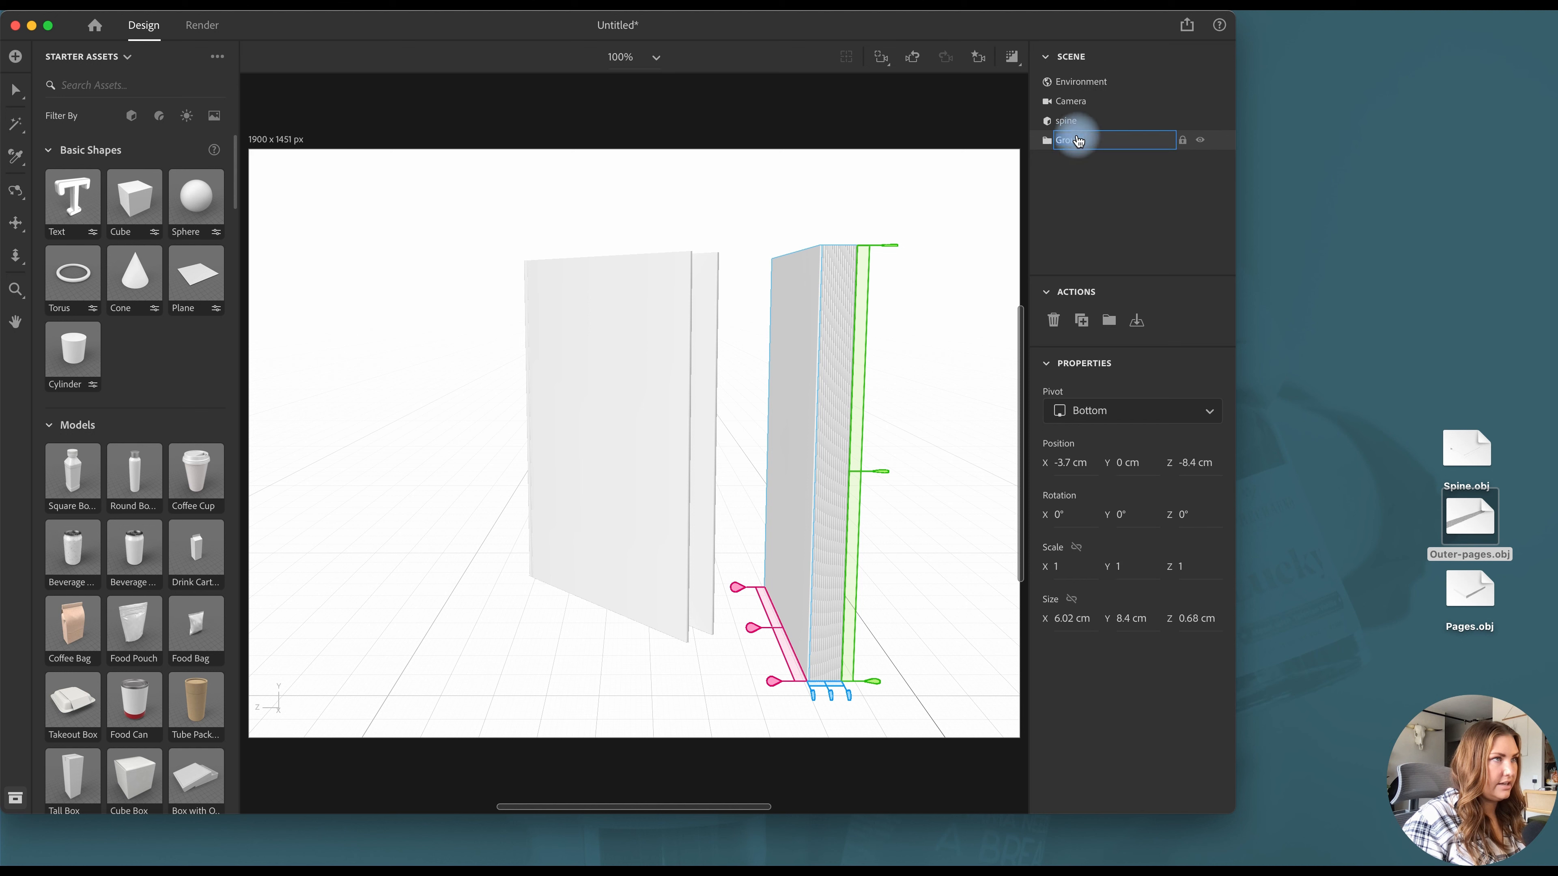
type("pag")
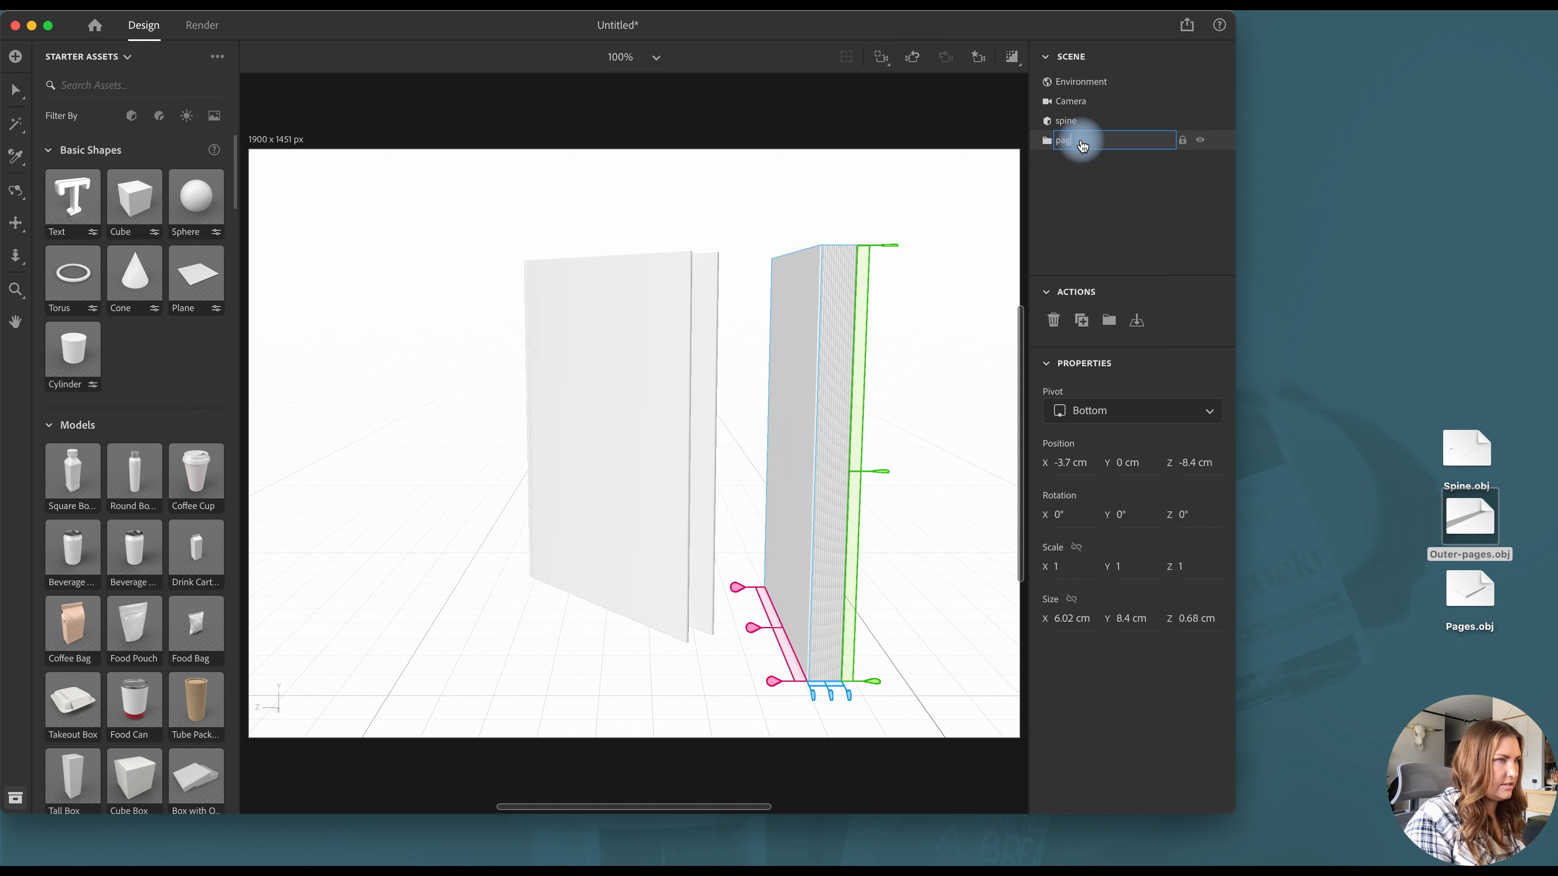
type("es")
key("Return")
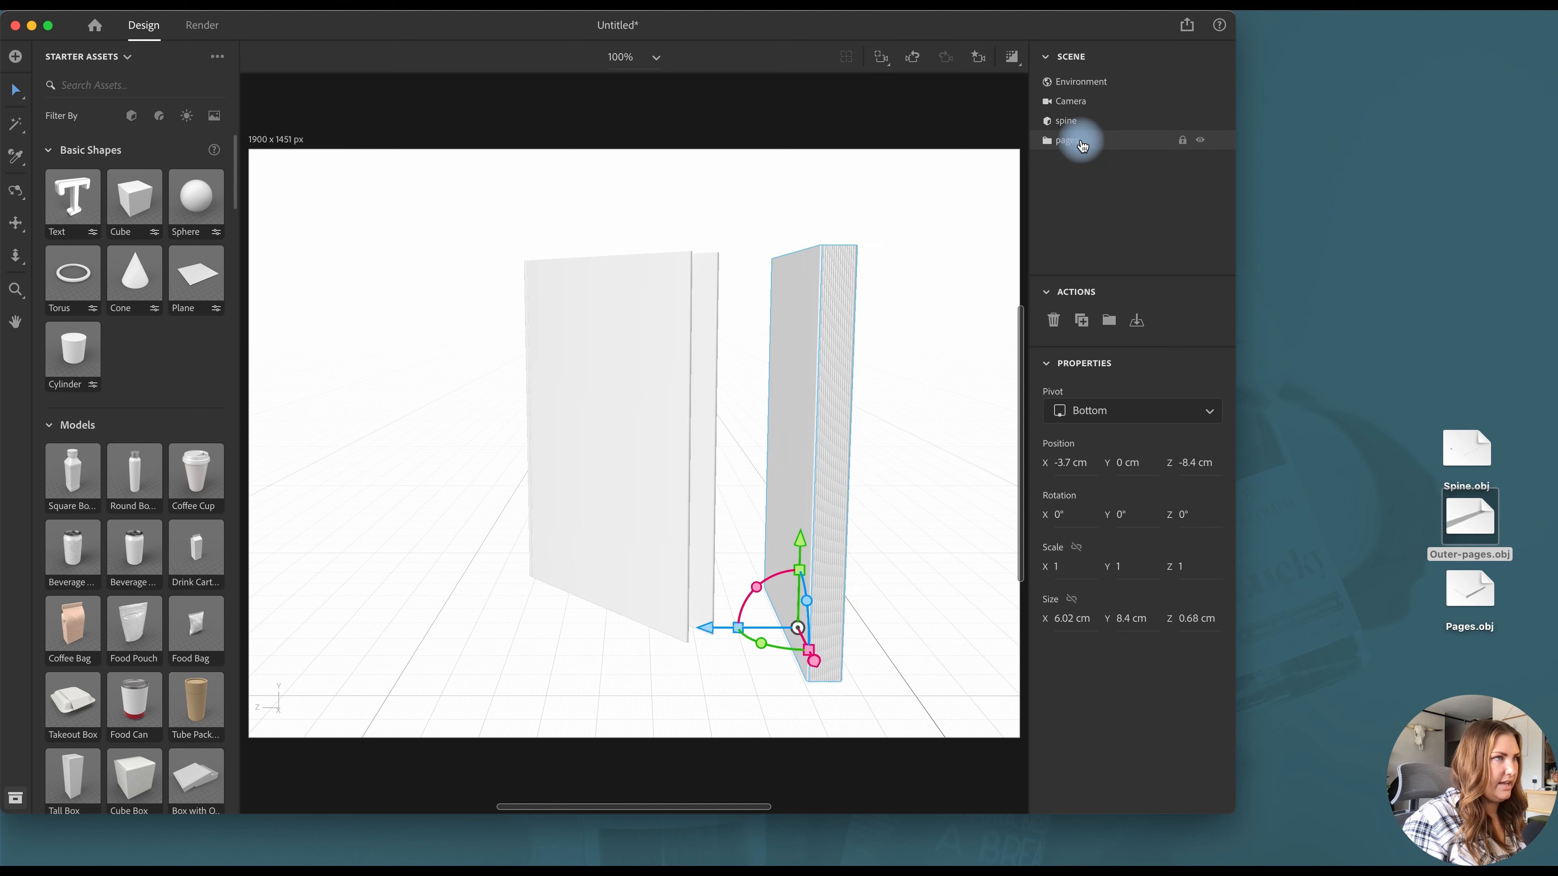
Duplicate outer-pages inside the pages group, rotate the copy to Y -90° and lay it across the top of the page block
left_click(852, 516)
left_click(15, 190)
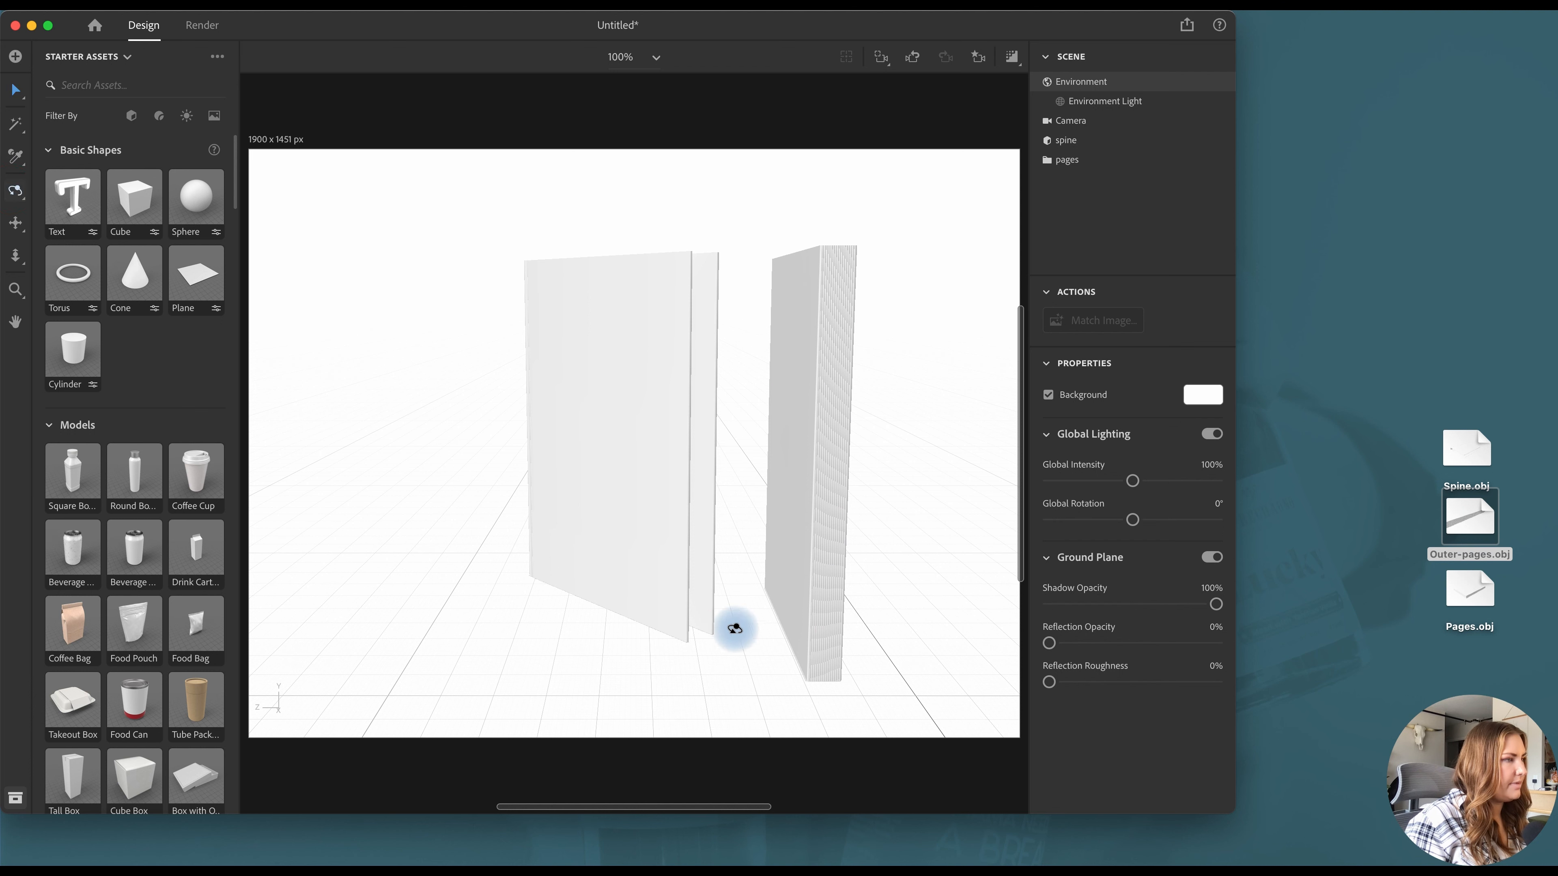
left_click_drag(734, 628, 748, 657)
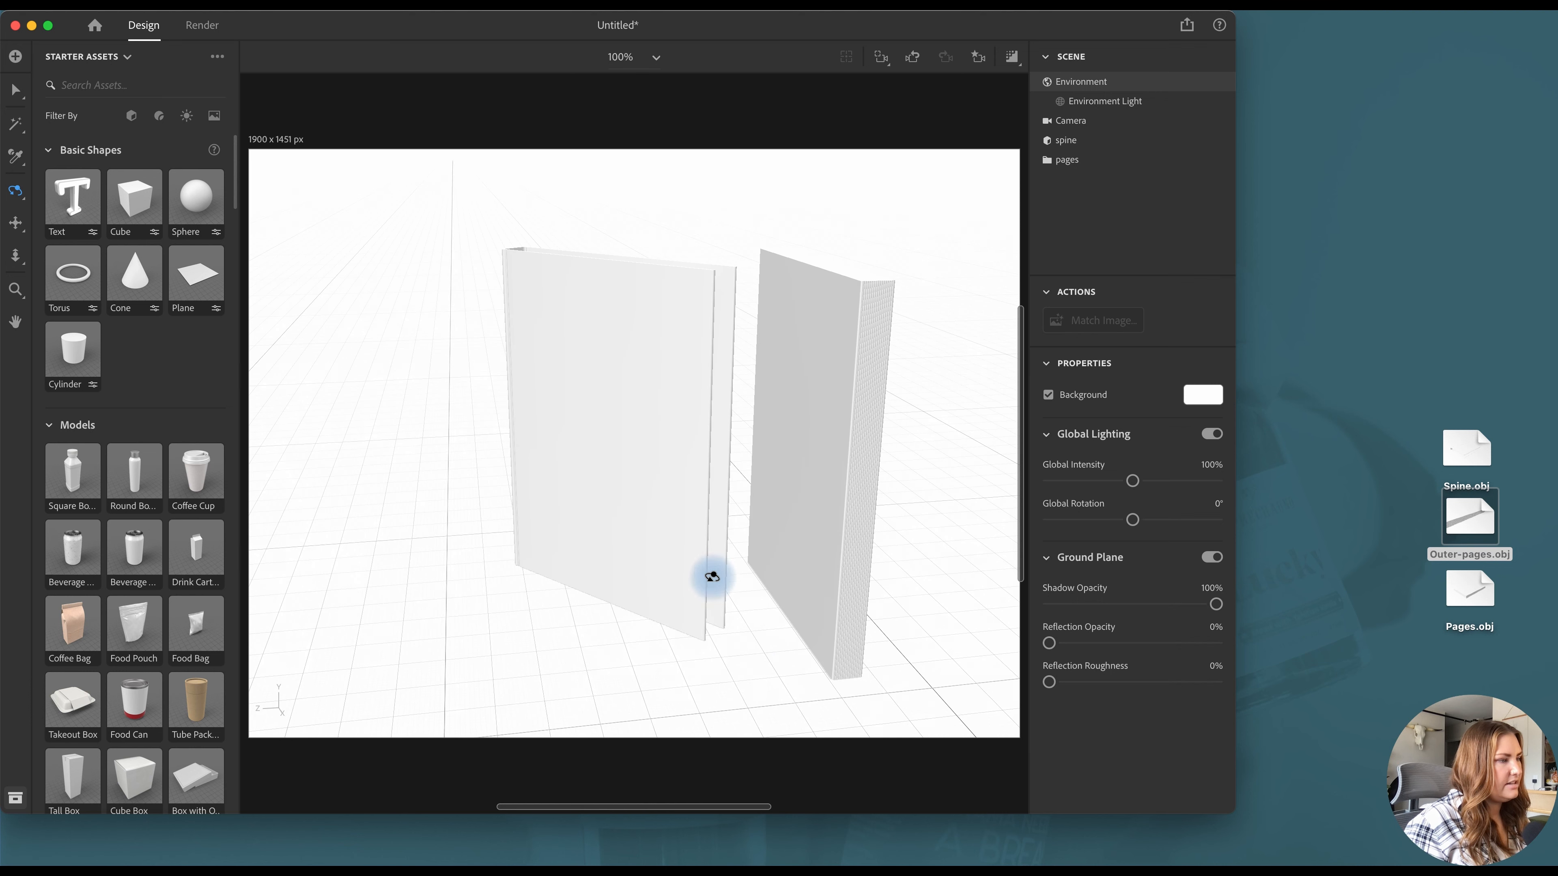
left_click(16, 90)
left_click(1047, 160)
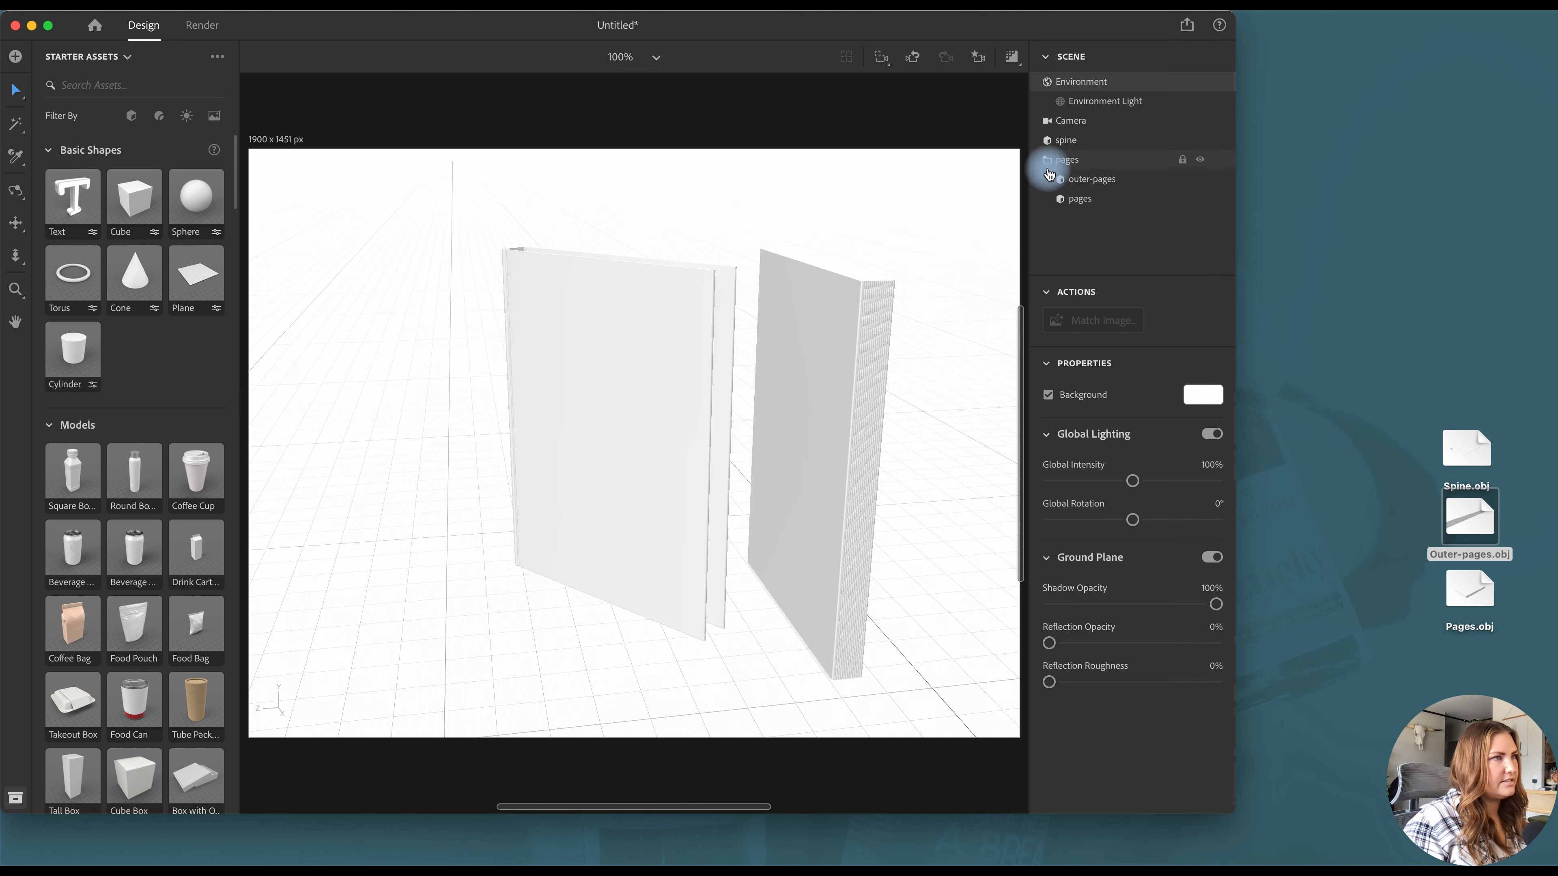
left_click(1092, 180)
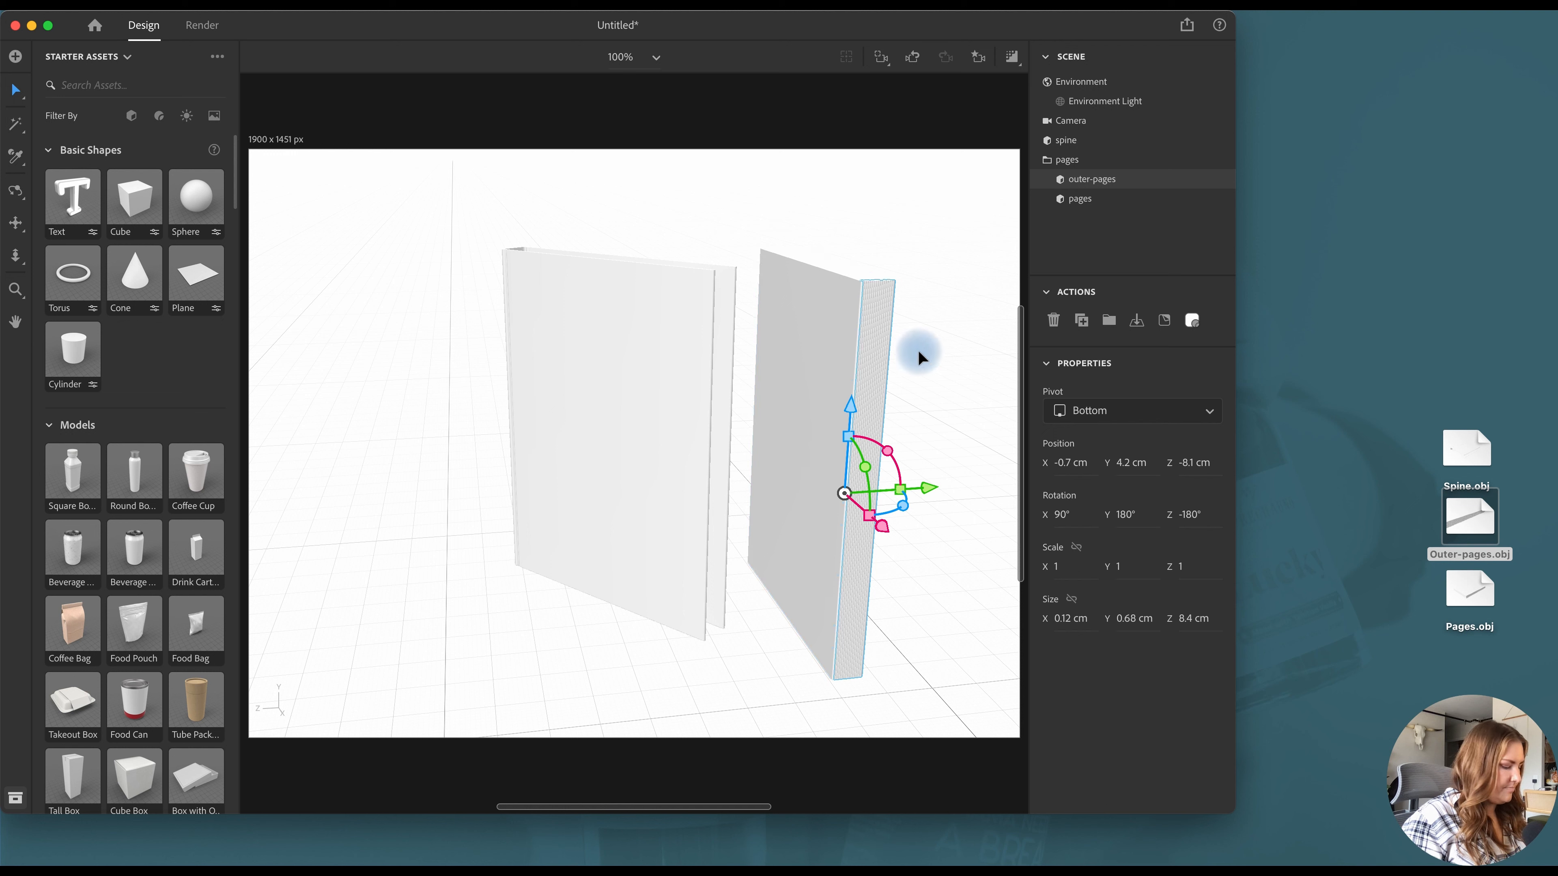
key("super+d")
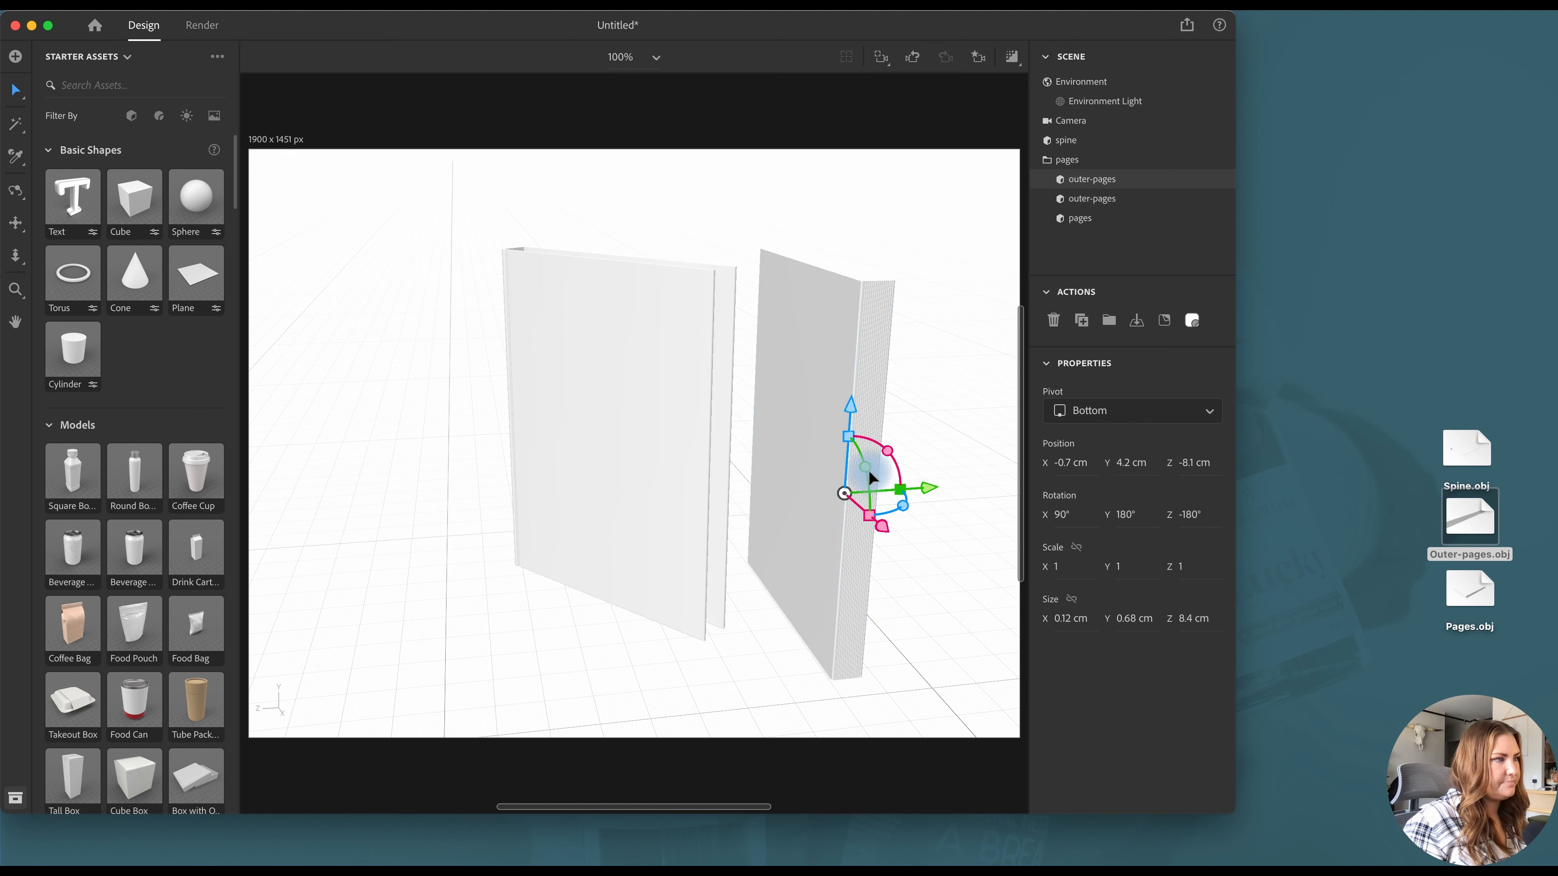
left_click_drag(864, 468, 871, 178)
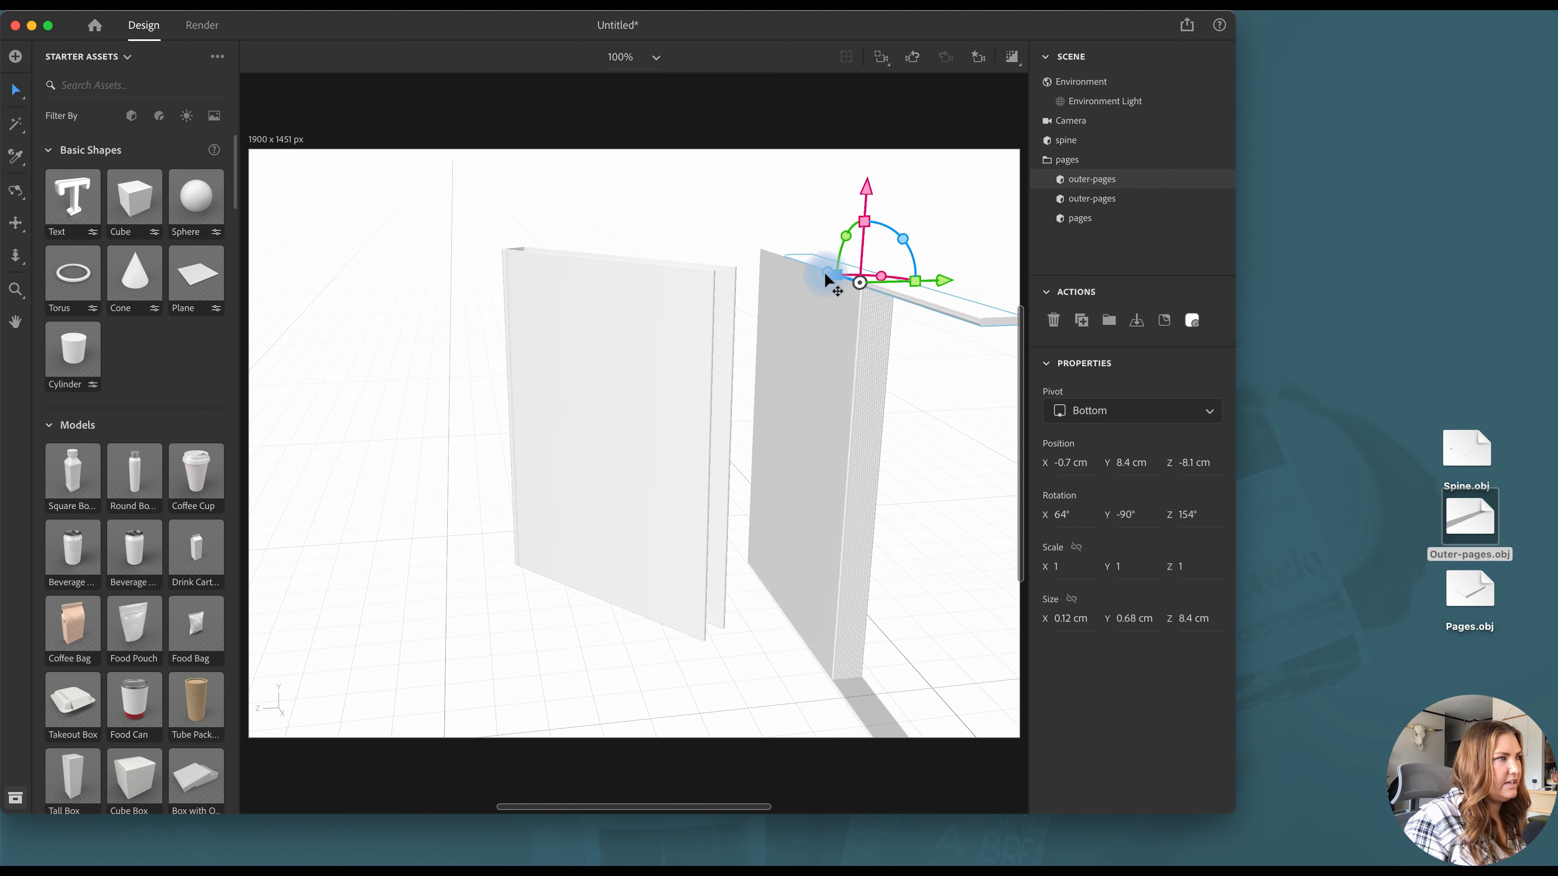
left_click_drag(823, 272, 760, 244)
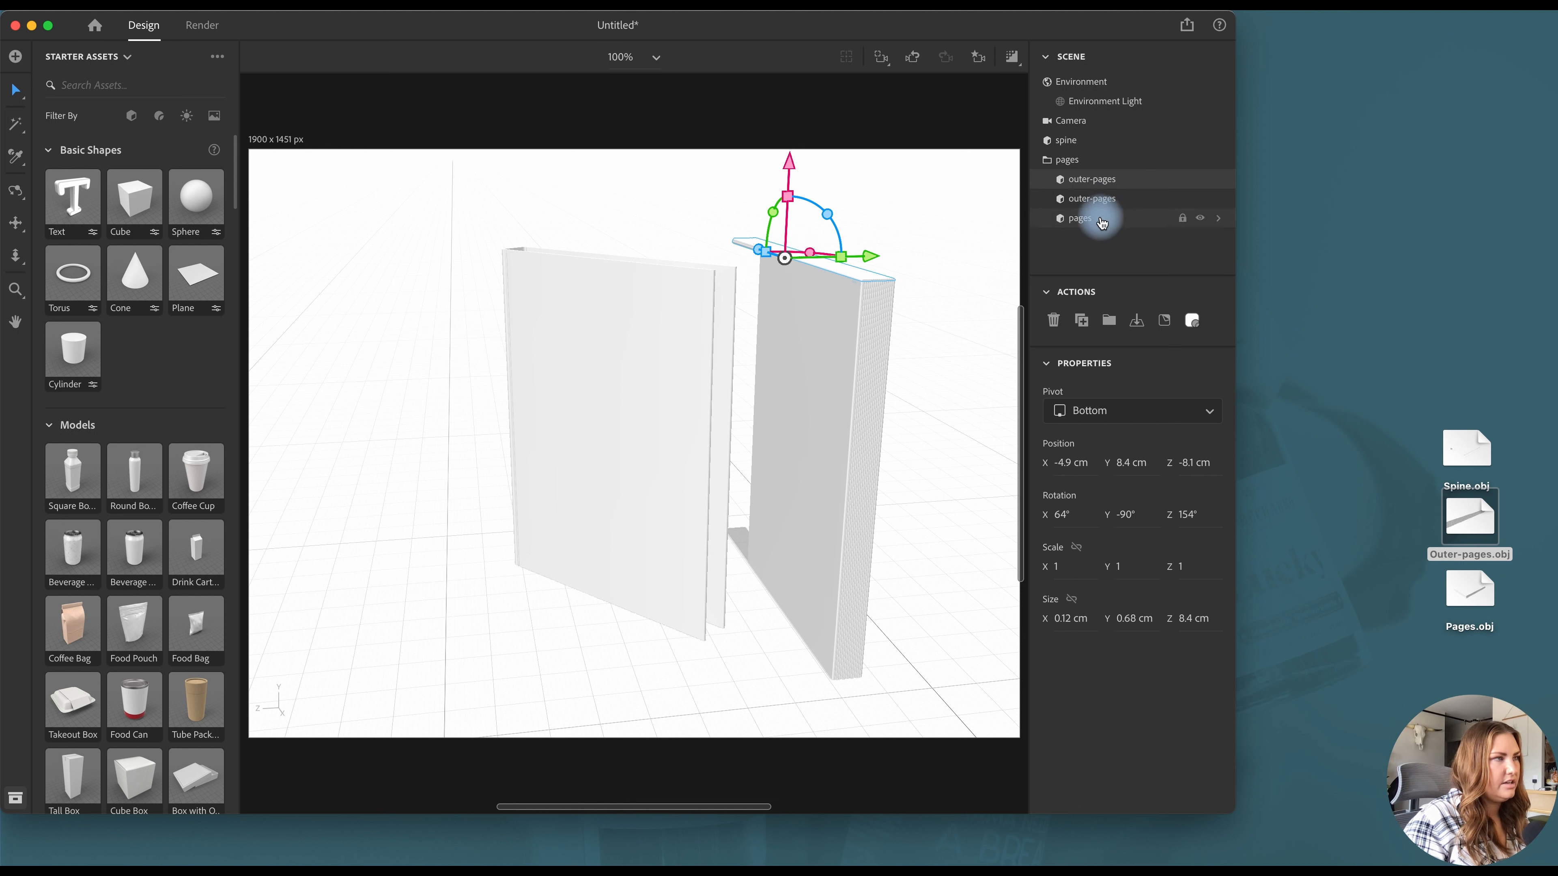
Shorten the top outer-pages copy to a Z size of 6.02 cm and move it to X -3.8 cm over the page block
left_click(502, 221)
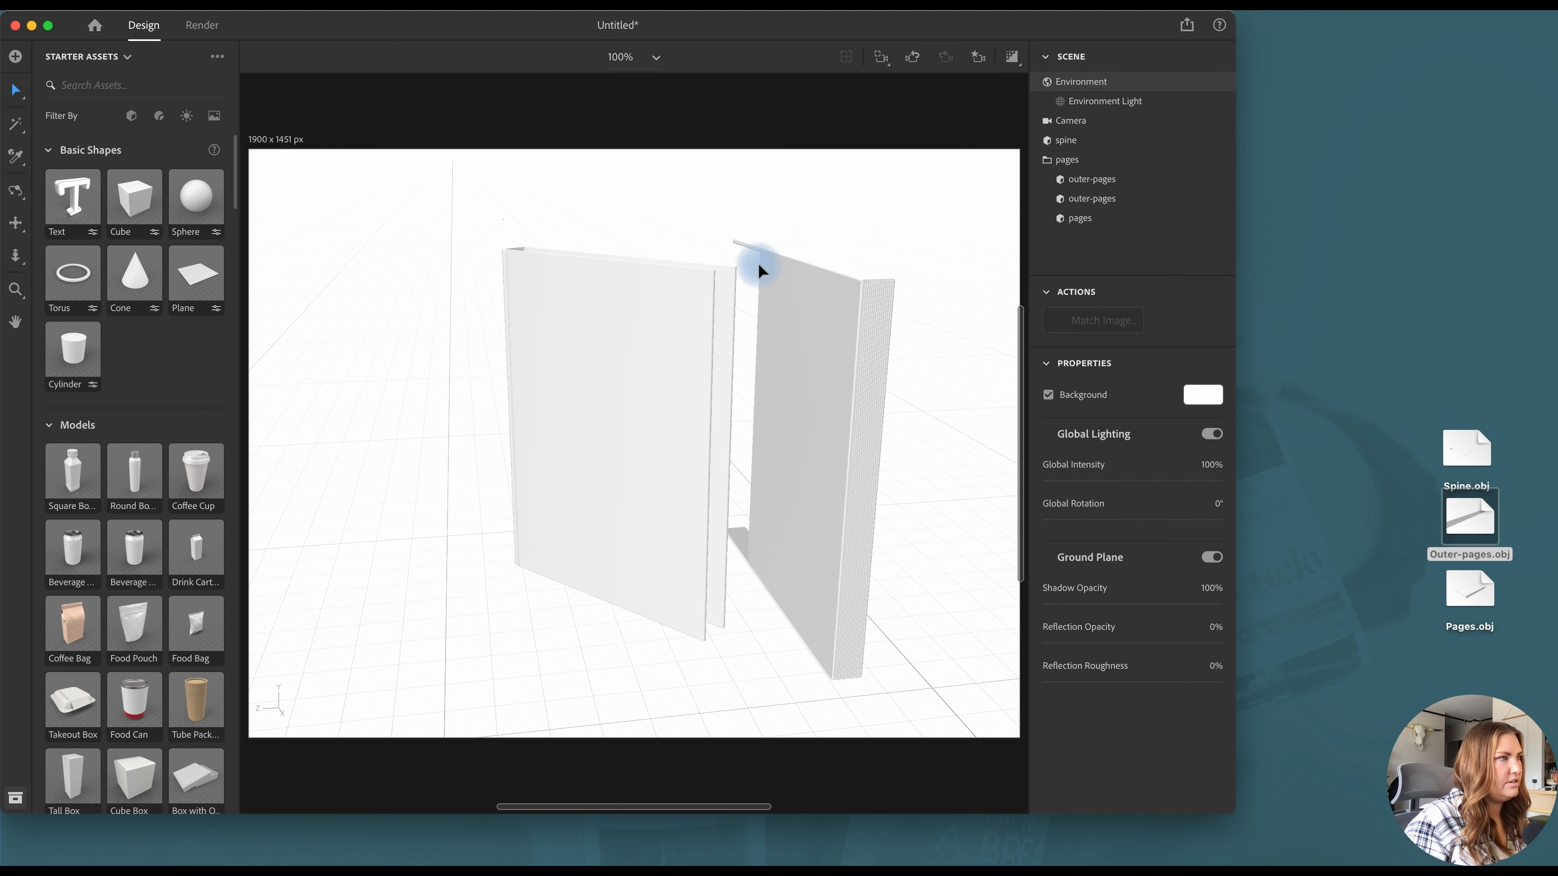
left_click(818, 332)
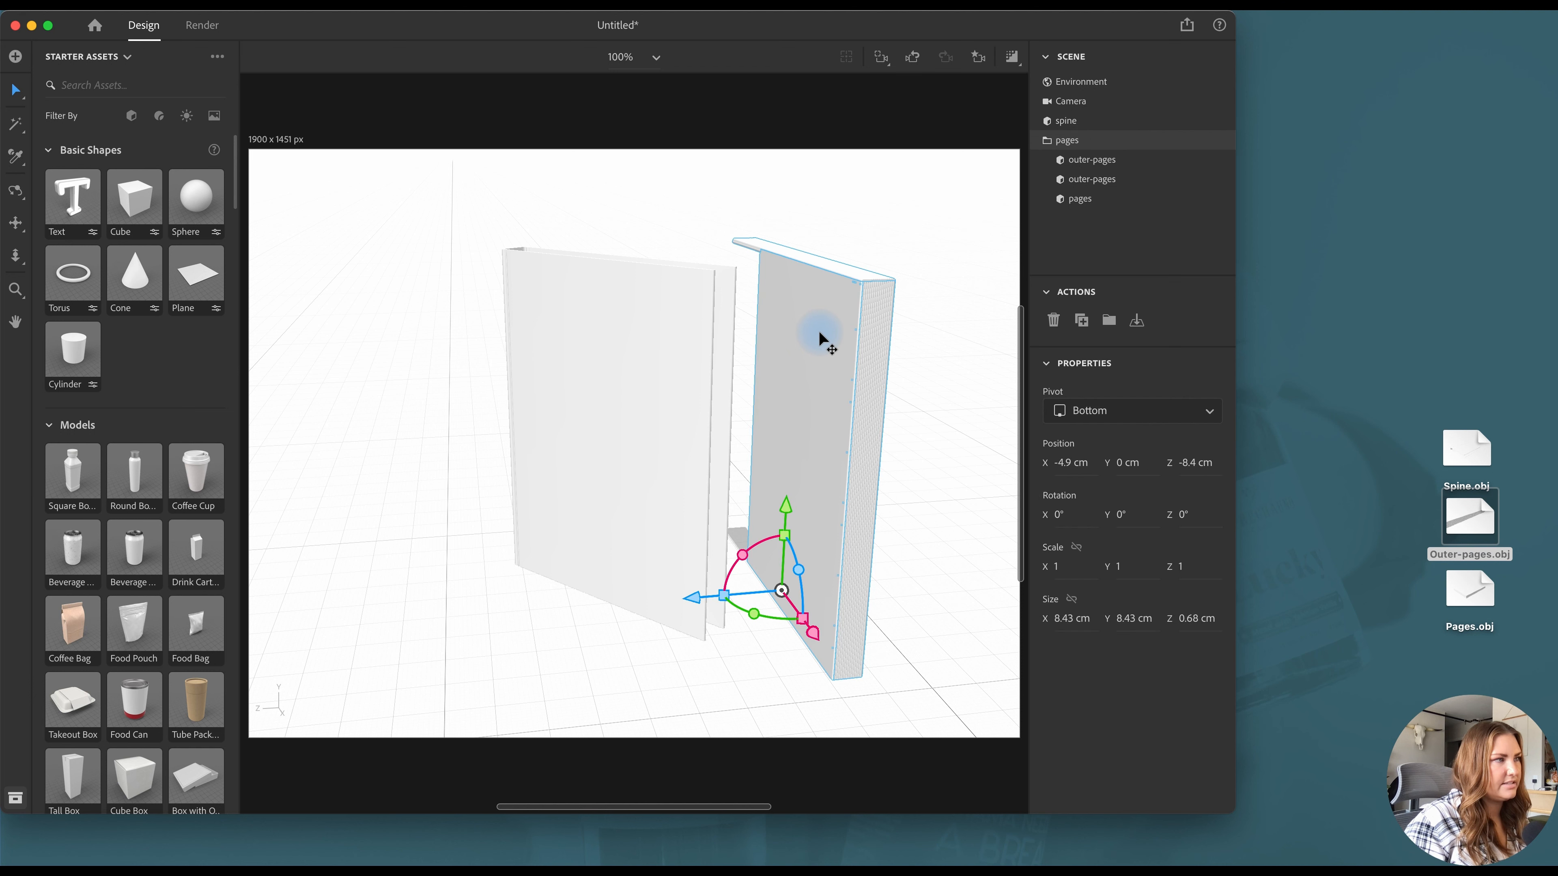
left_click(1091, 205)
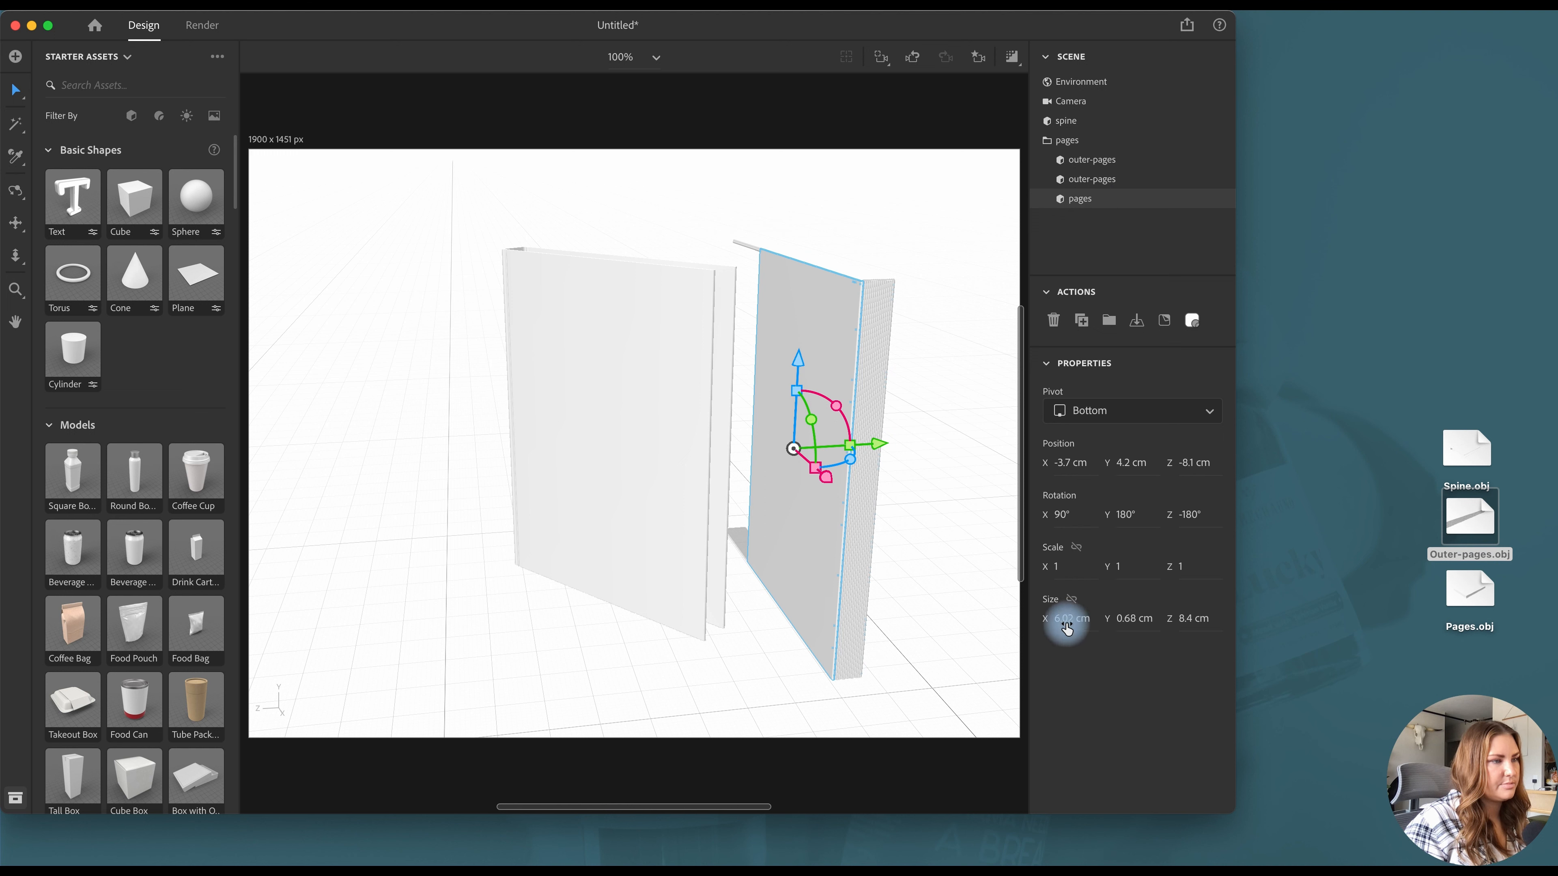
left_click(1087, 162)
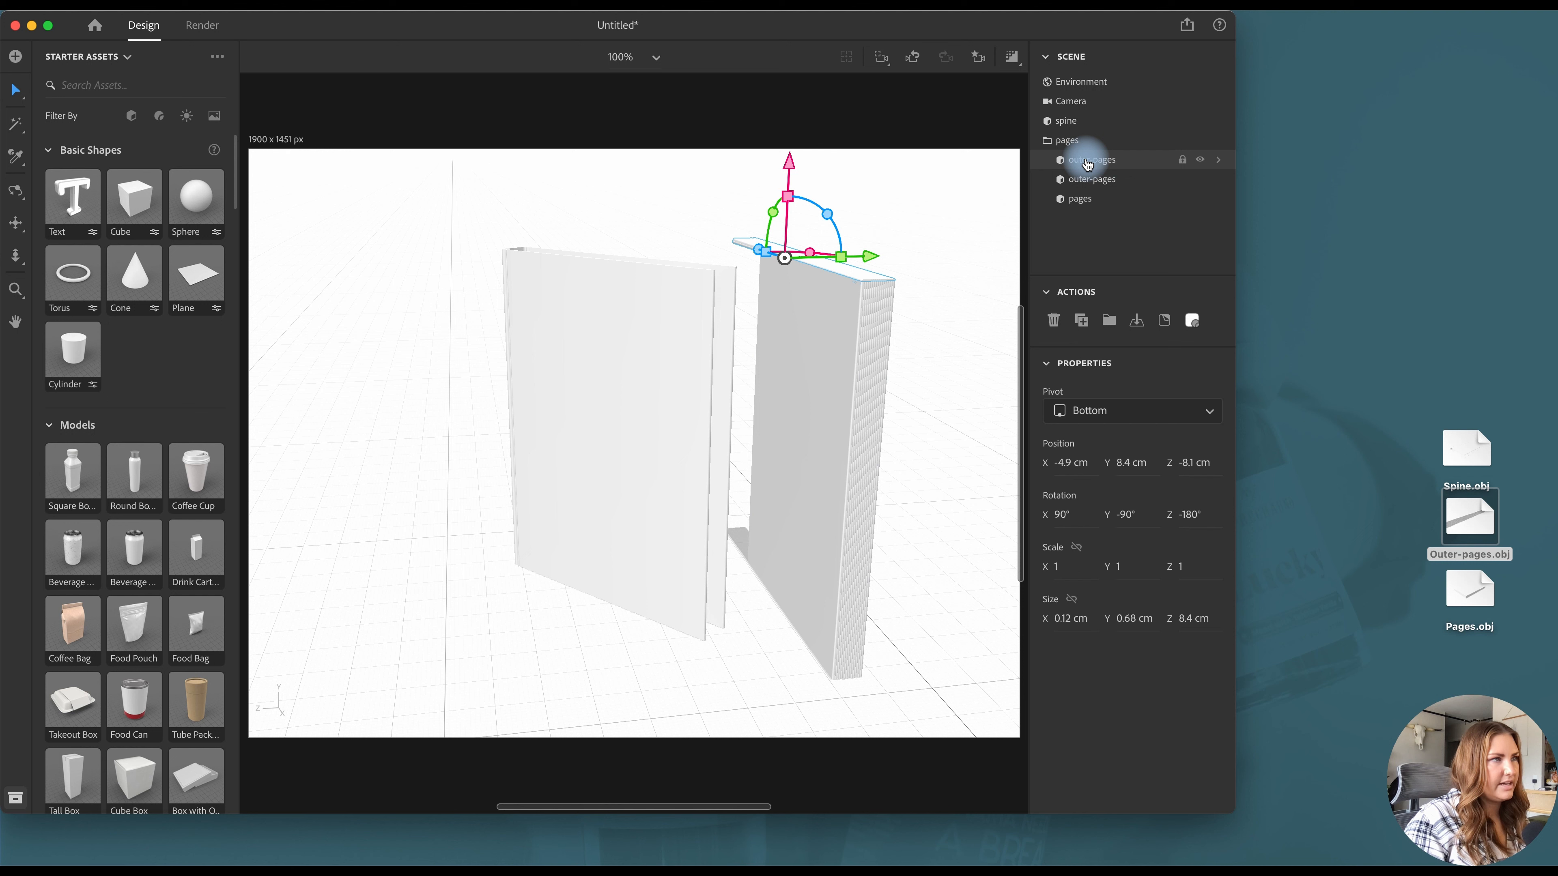
left_click(1182, 621)
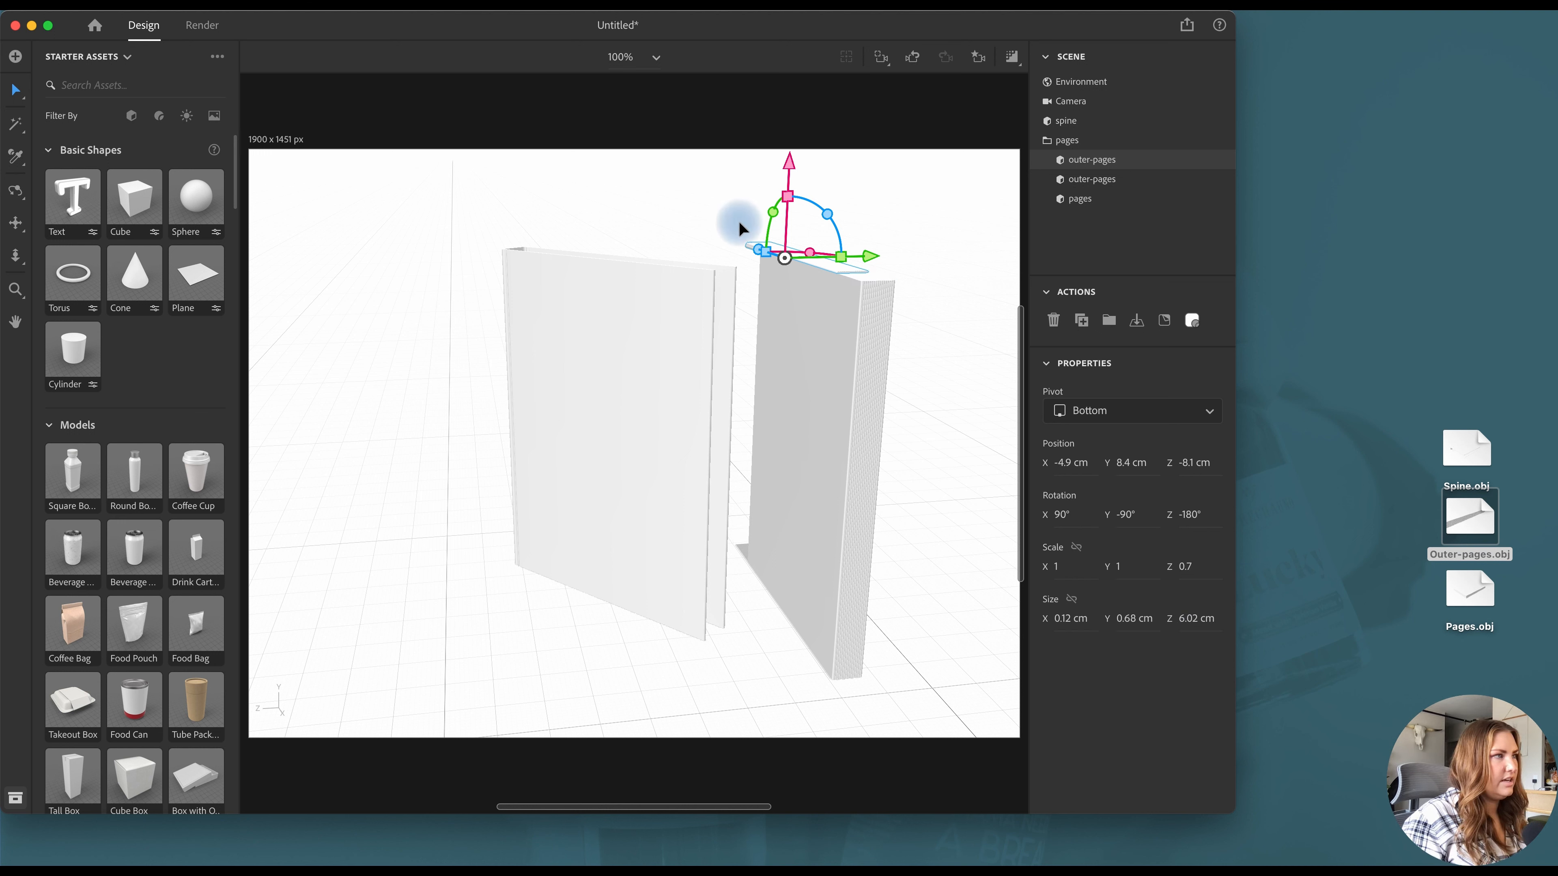
left_click_drag(754, 249, 772, 258)
left_click(960, 319)
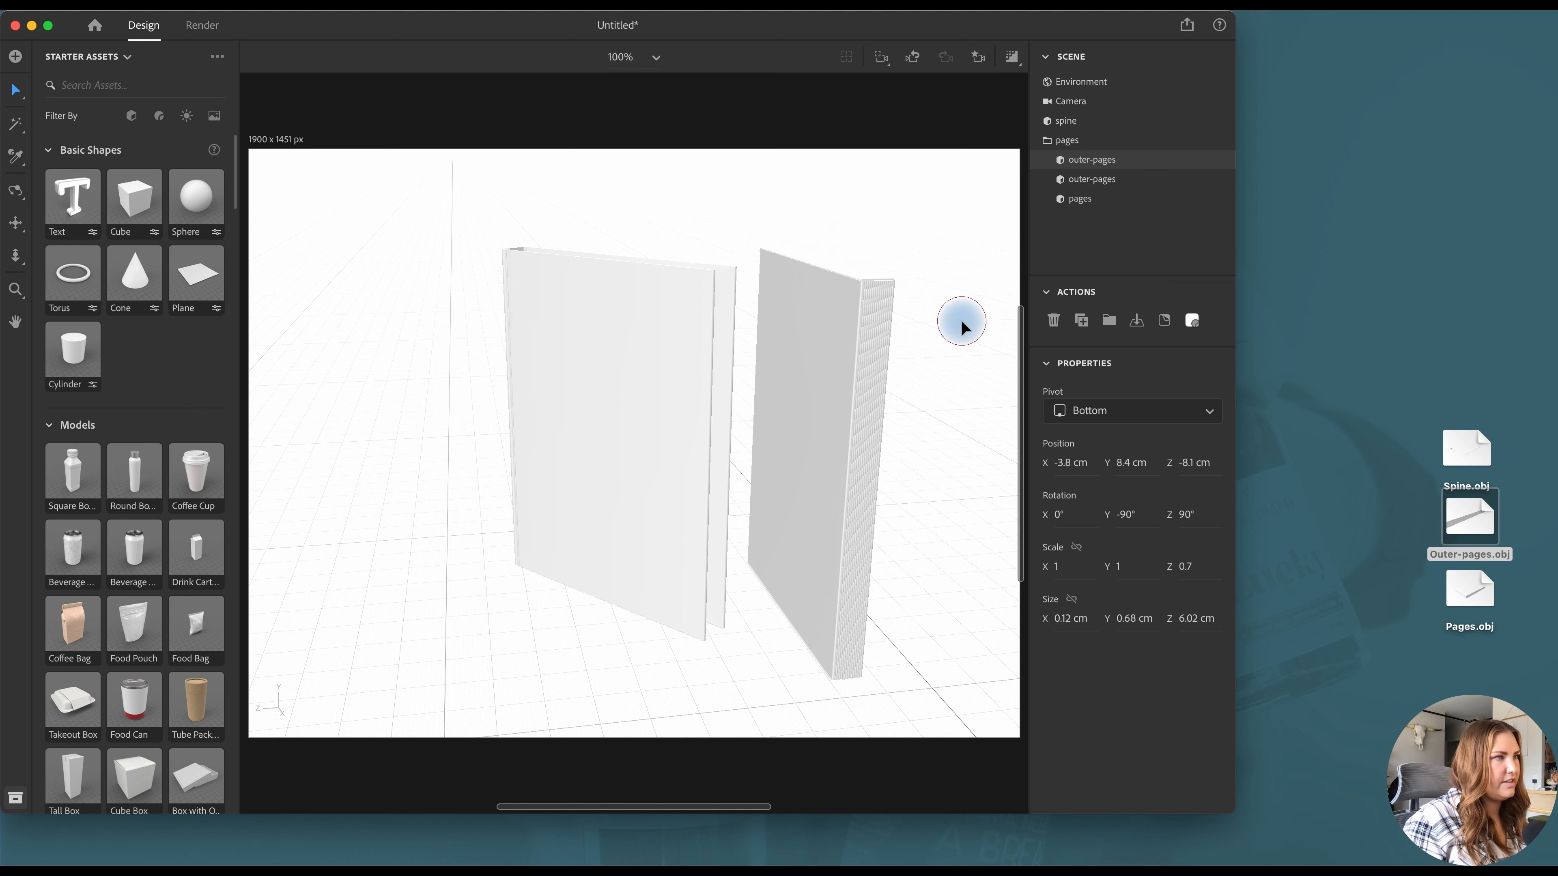
Rename the horizontal outer-pages copy on top of the block outer-pages-top
left_click(824, 268)
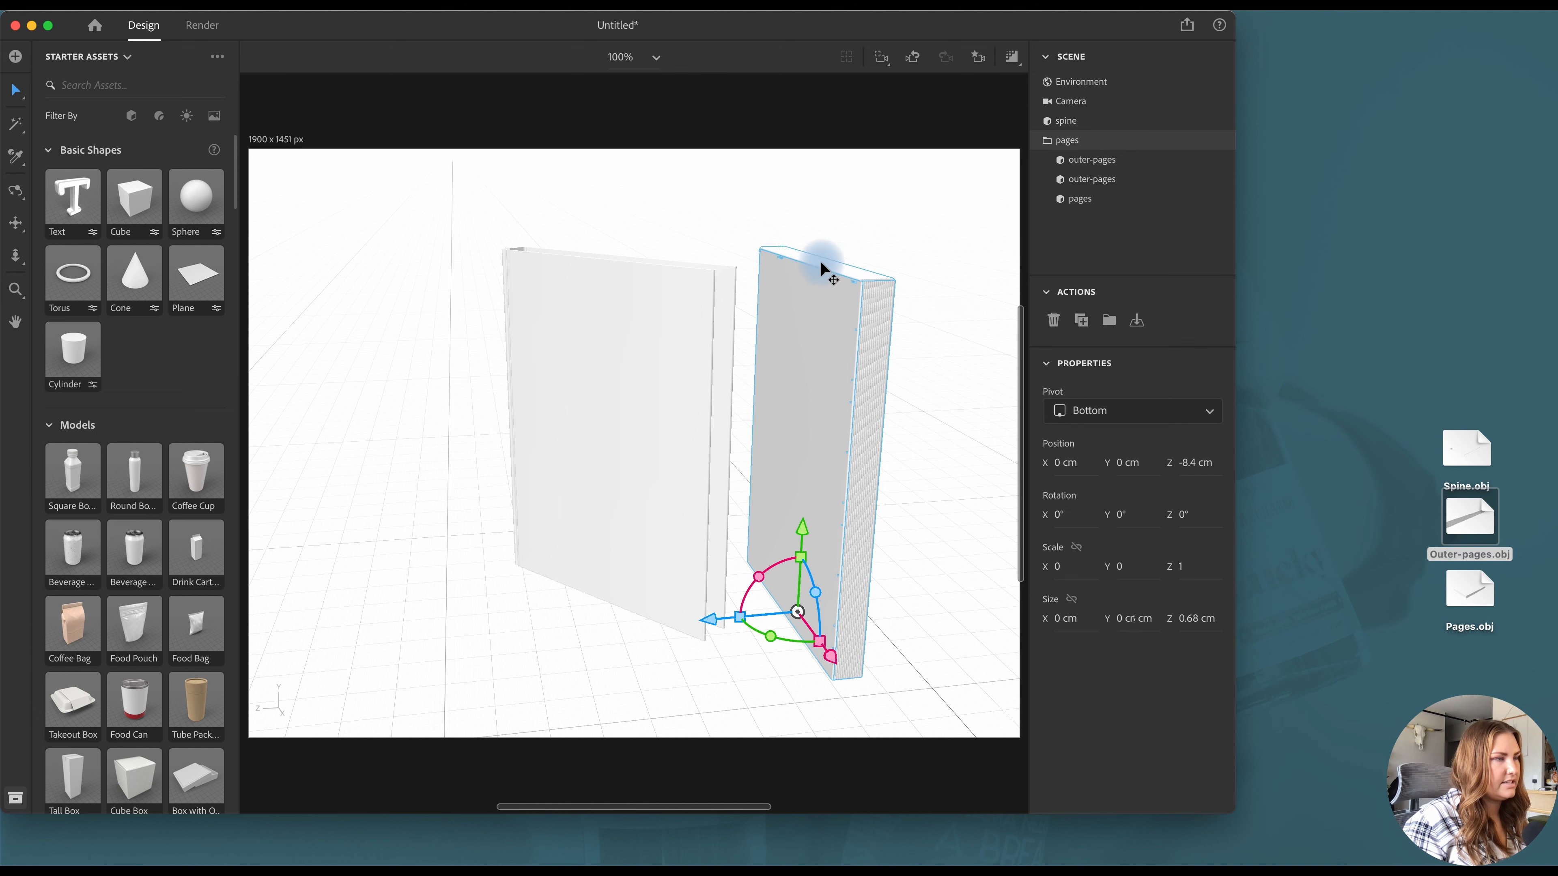
left_click(1102, 162)
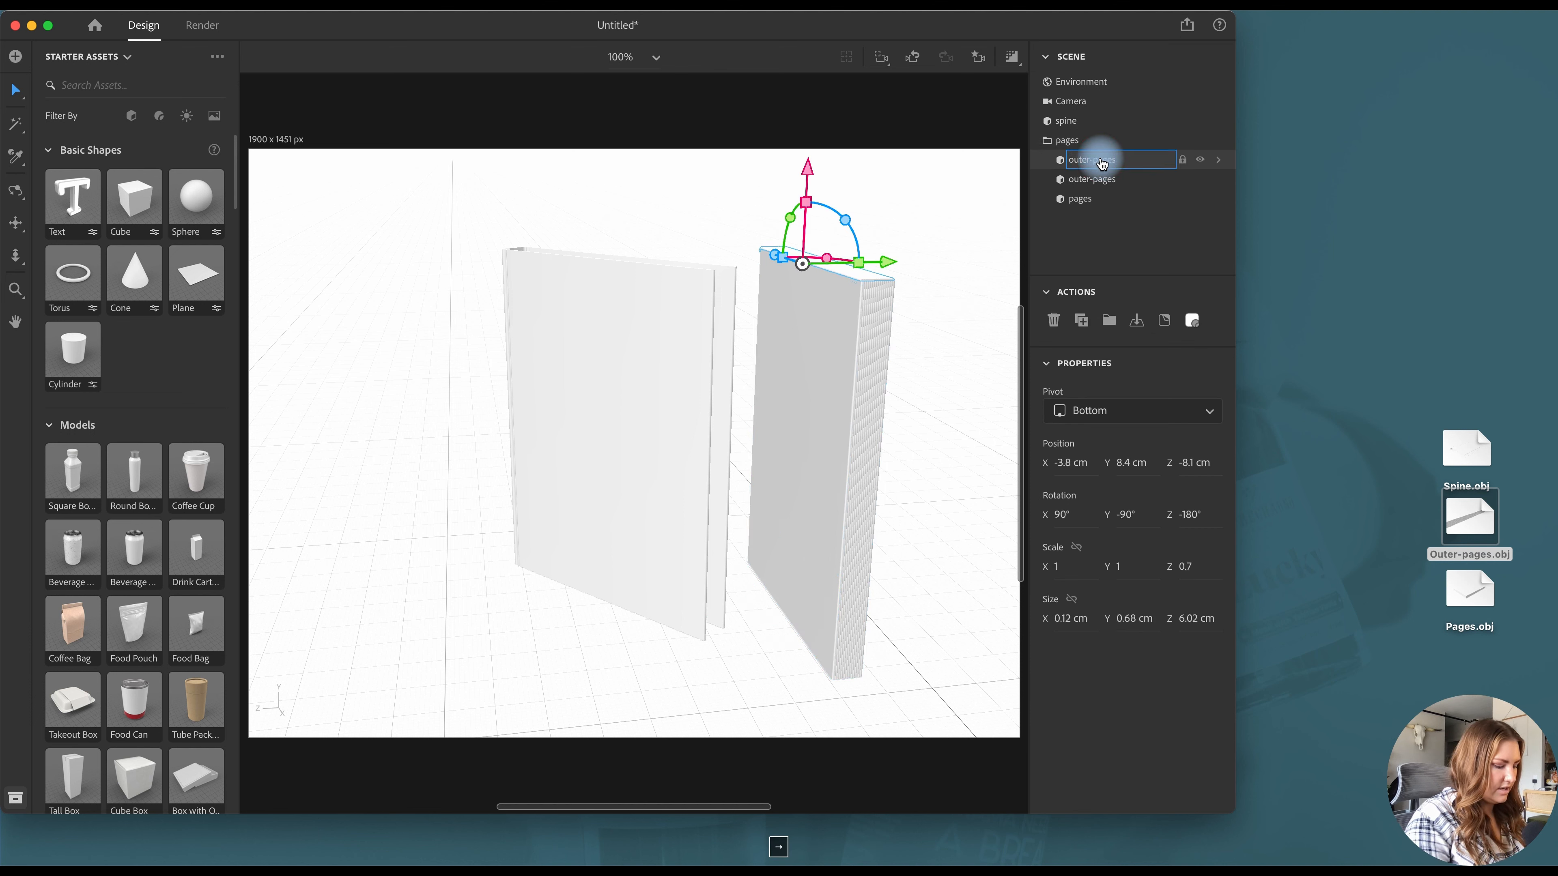
key("Return")
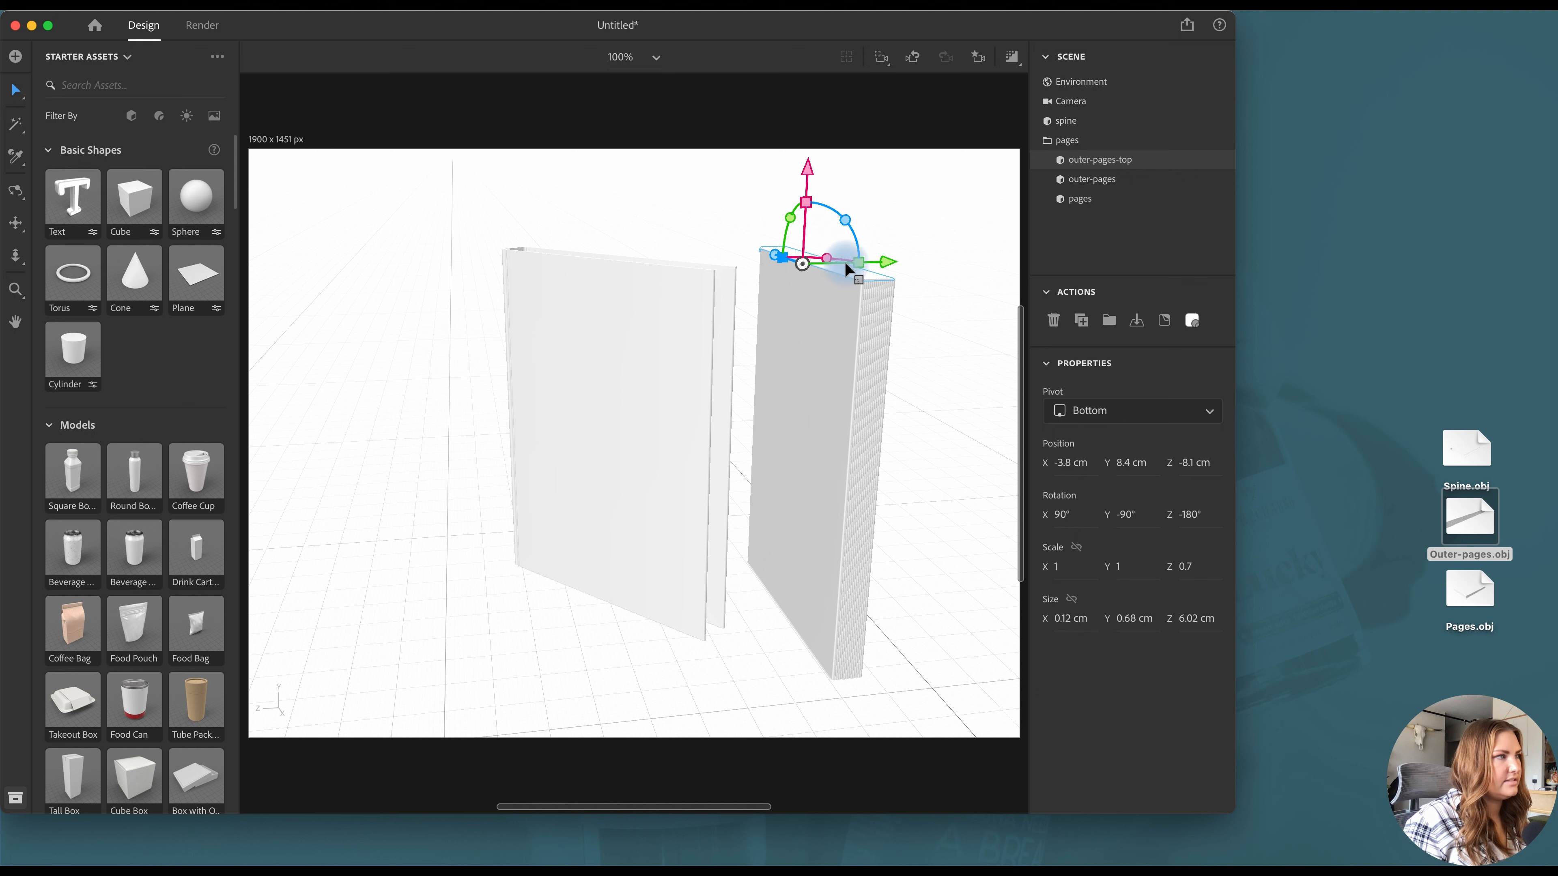
Nudge outer-pages-top into place on the top of the page block and collapse the pages group
left_click_drag(773, 256, 771, 253)
left_click_drag(803, 162, 809, 171)
left_click(991, 267)
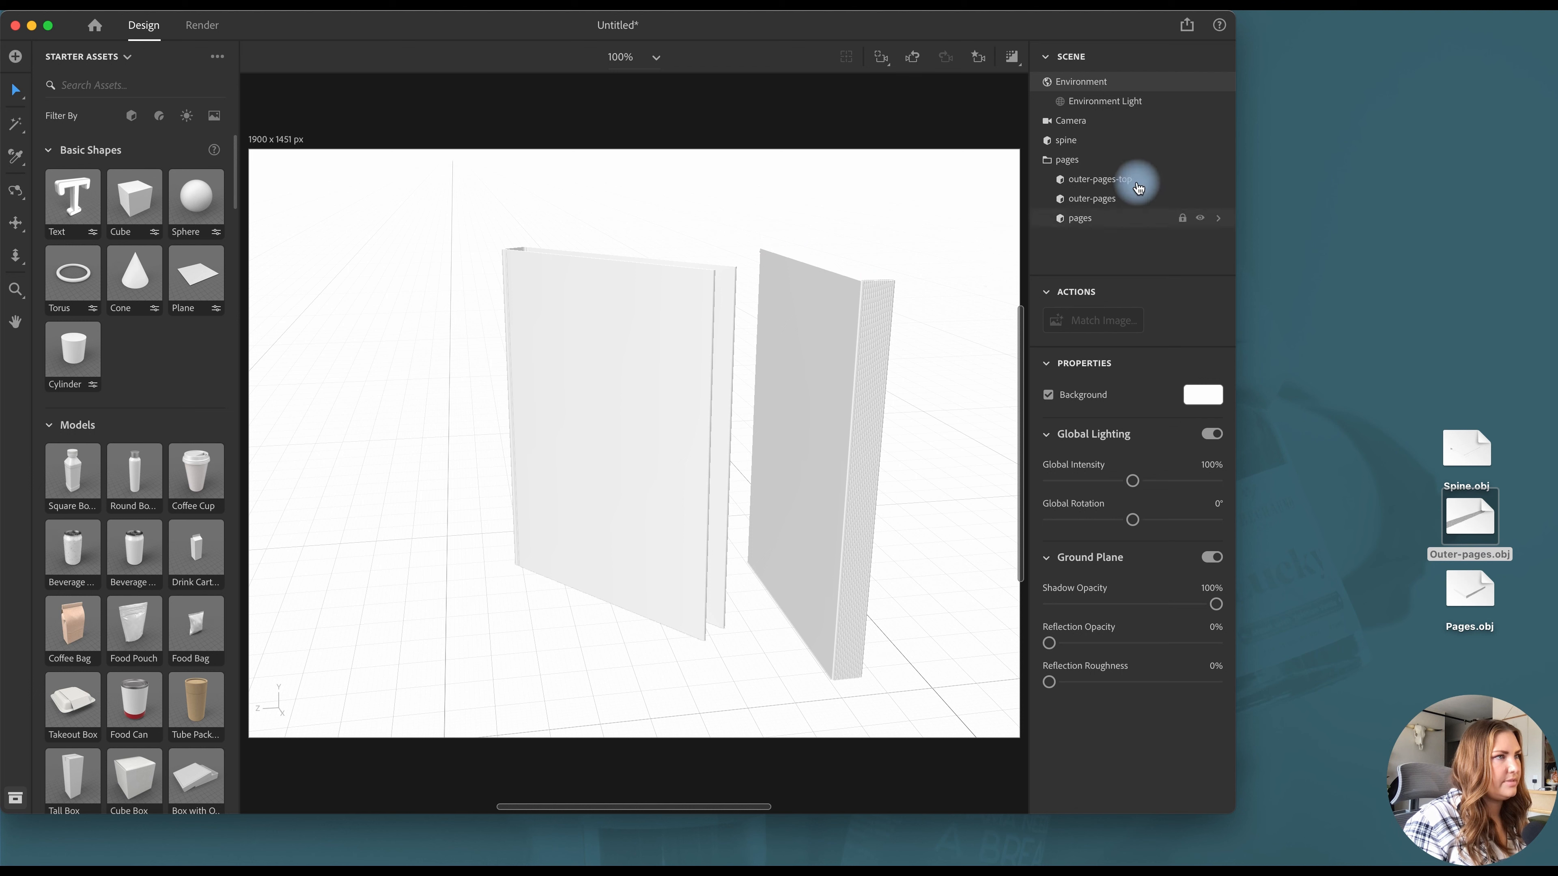
left_click(1064, 161)
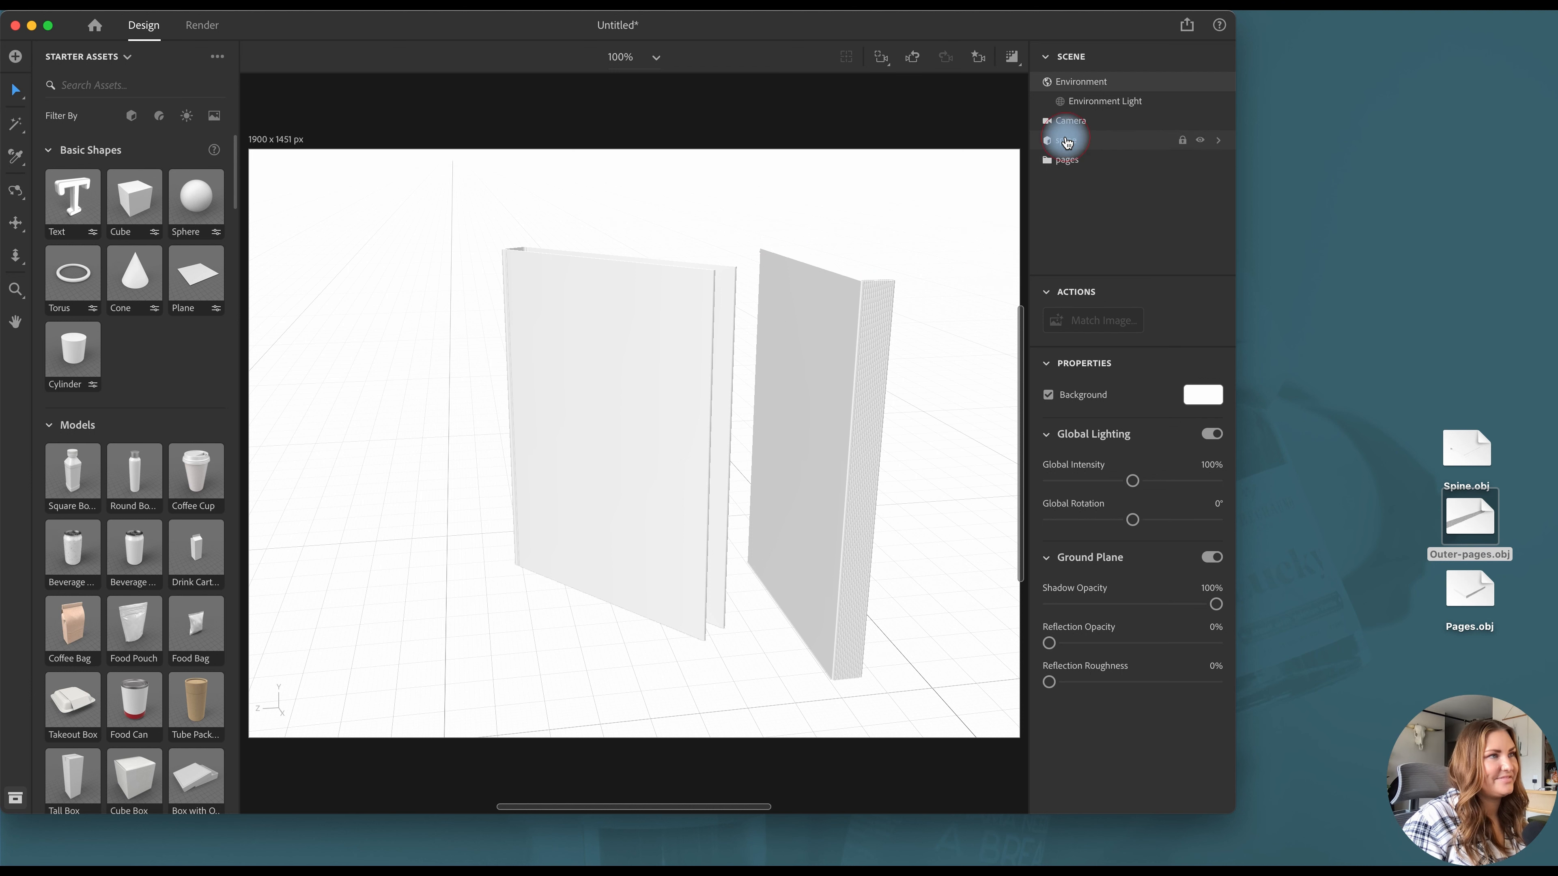
Rotate the spine to Z 179°, parallel to the pages, and align both parts, centred on Z and flush at one X end
left_click(1068, 140)
mouse_move(657, 437)
left_mouse_down()
mouse_move(645, 458)
mouse_move(672, 447)
left_mouse_up()
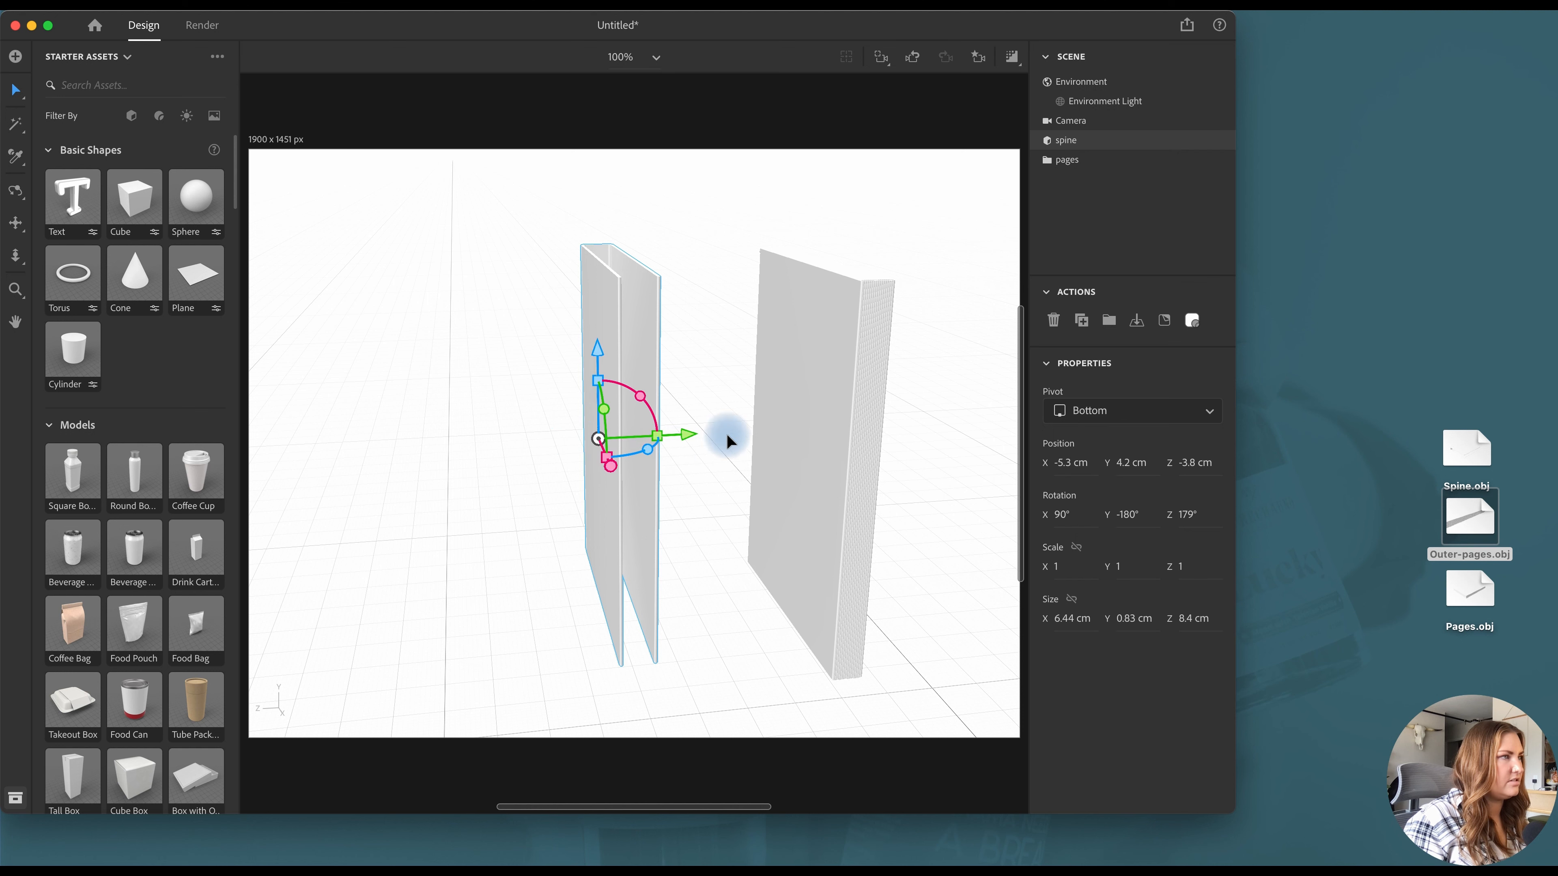
left_click(1089, 160, "shift")
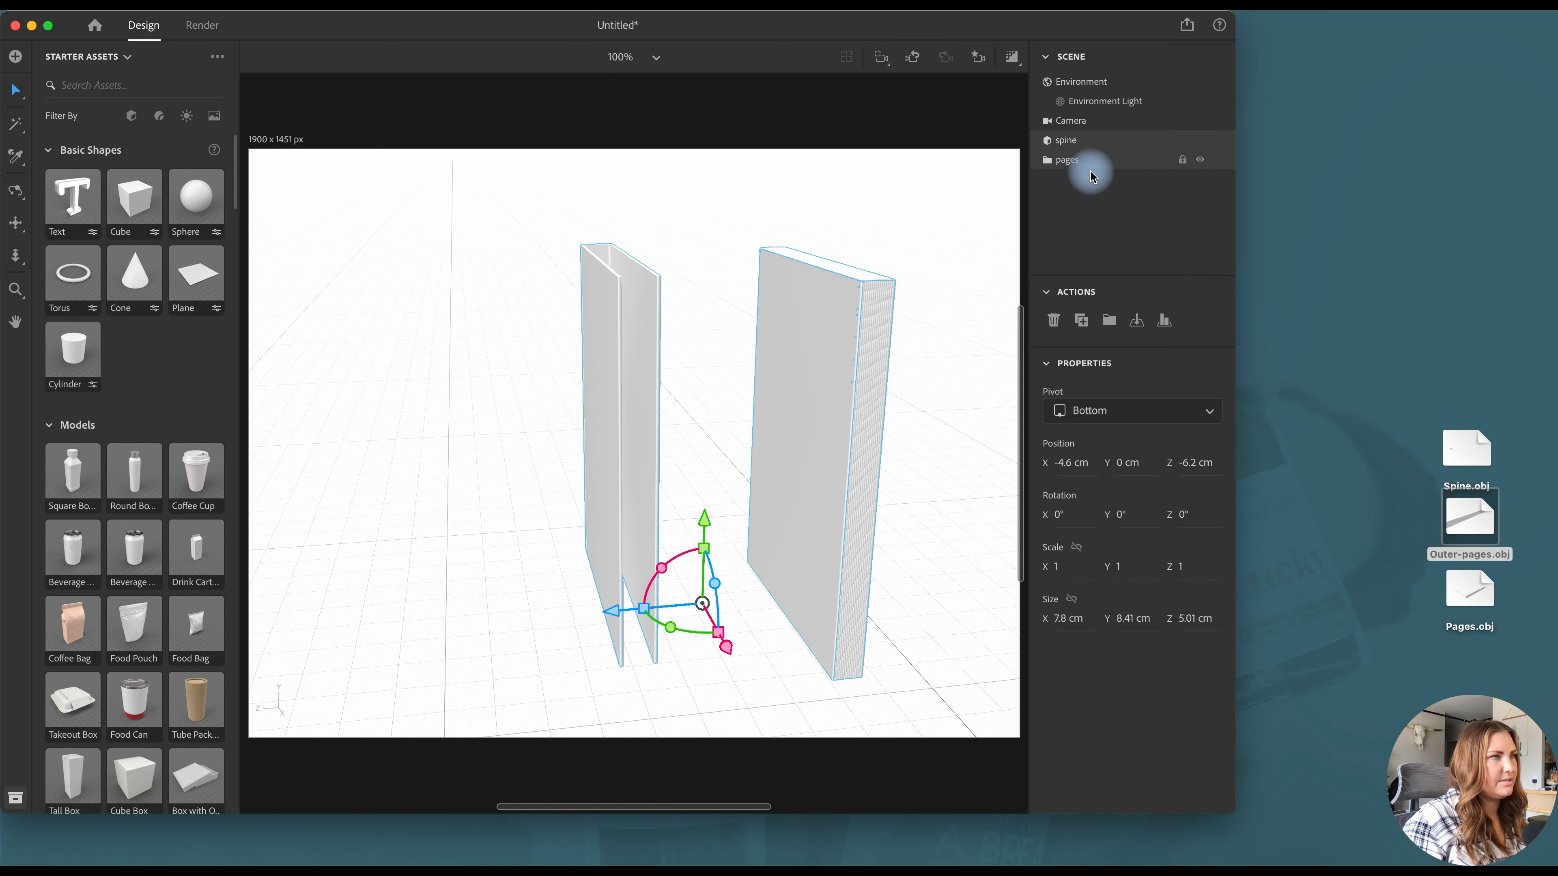
left_click(1163, 320)
left_click(758, 707)
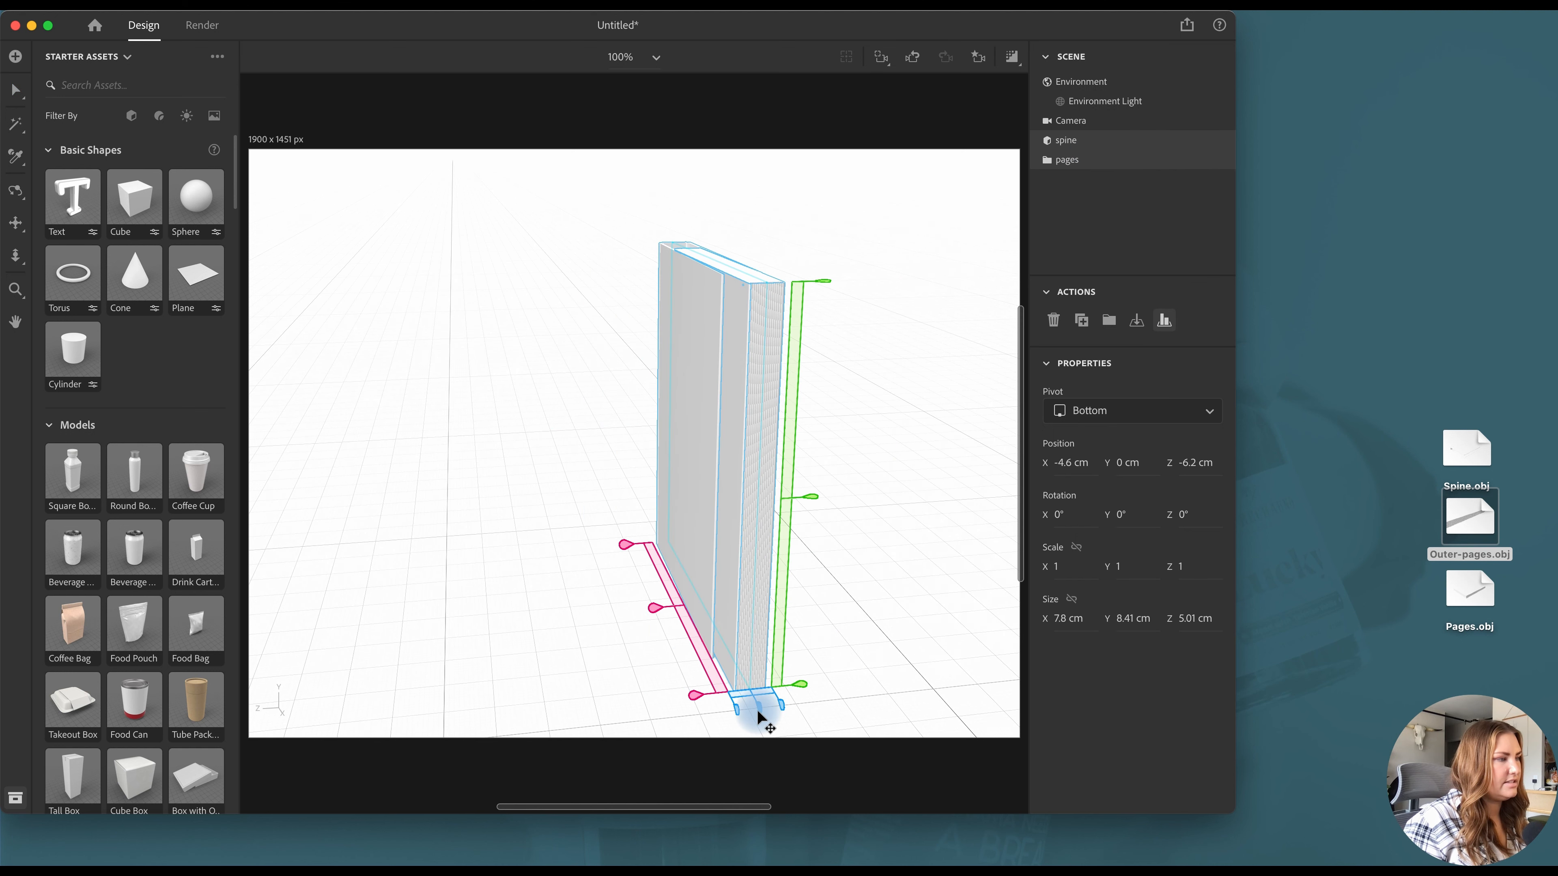
left_click(689, 692)
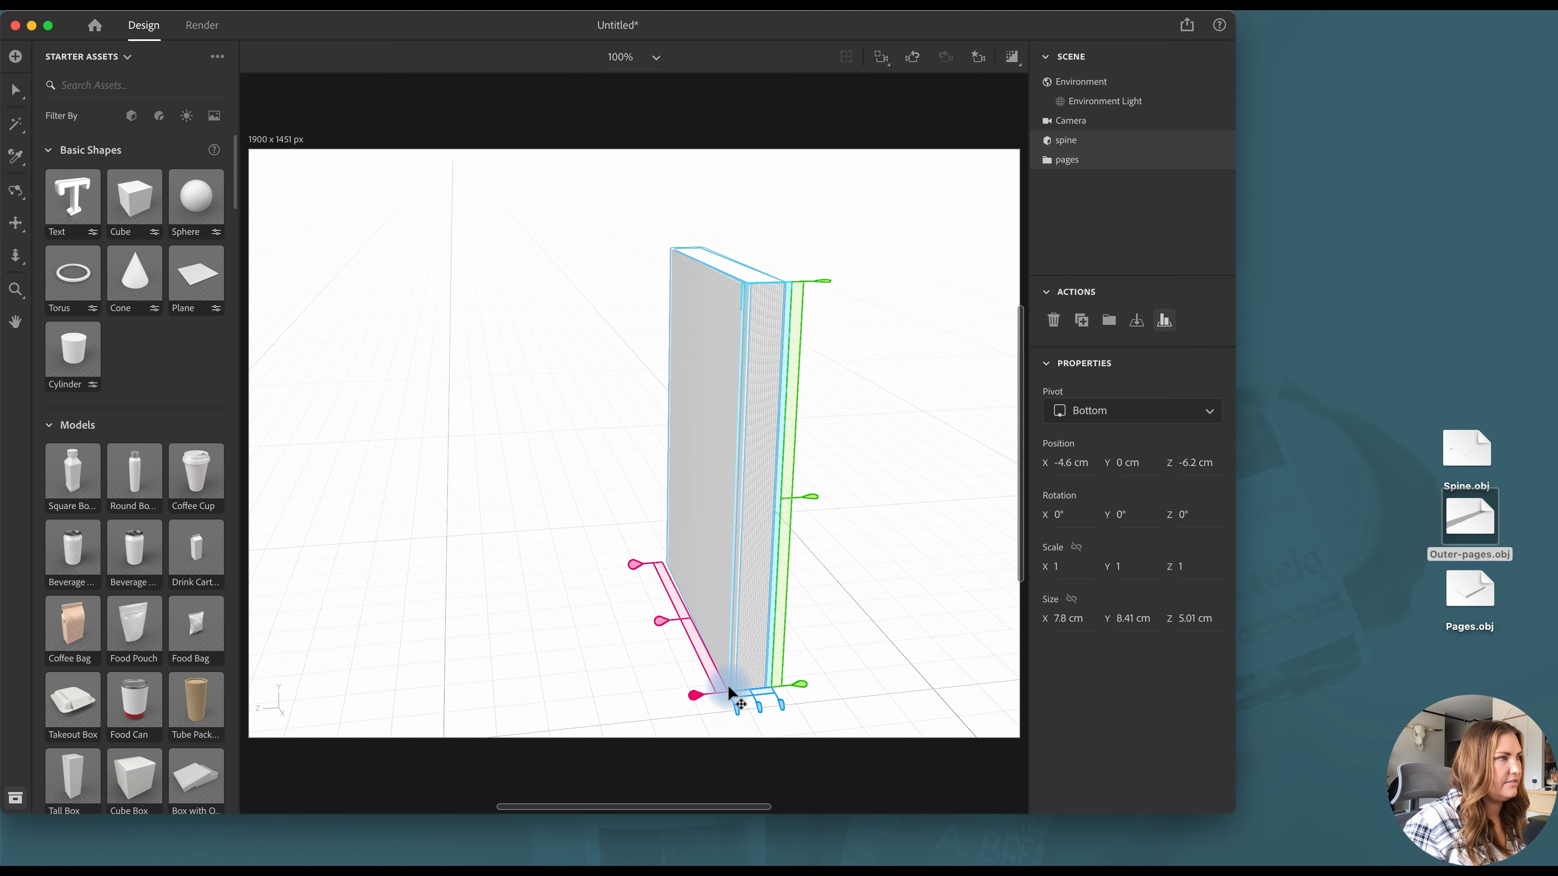
left_click(315, 327)
Move the pages group along X to -3.9 cm inside the cover
left_click(16, 190)
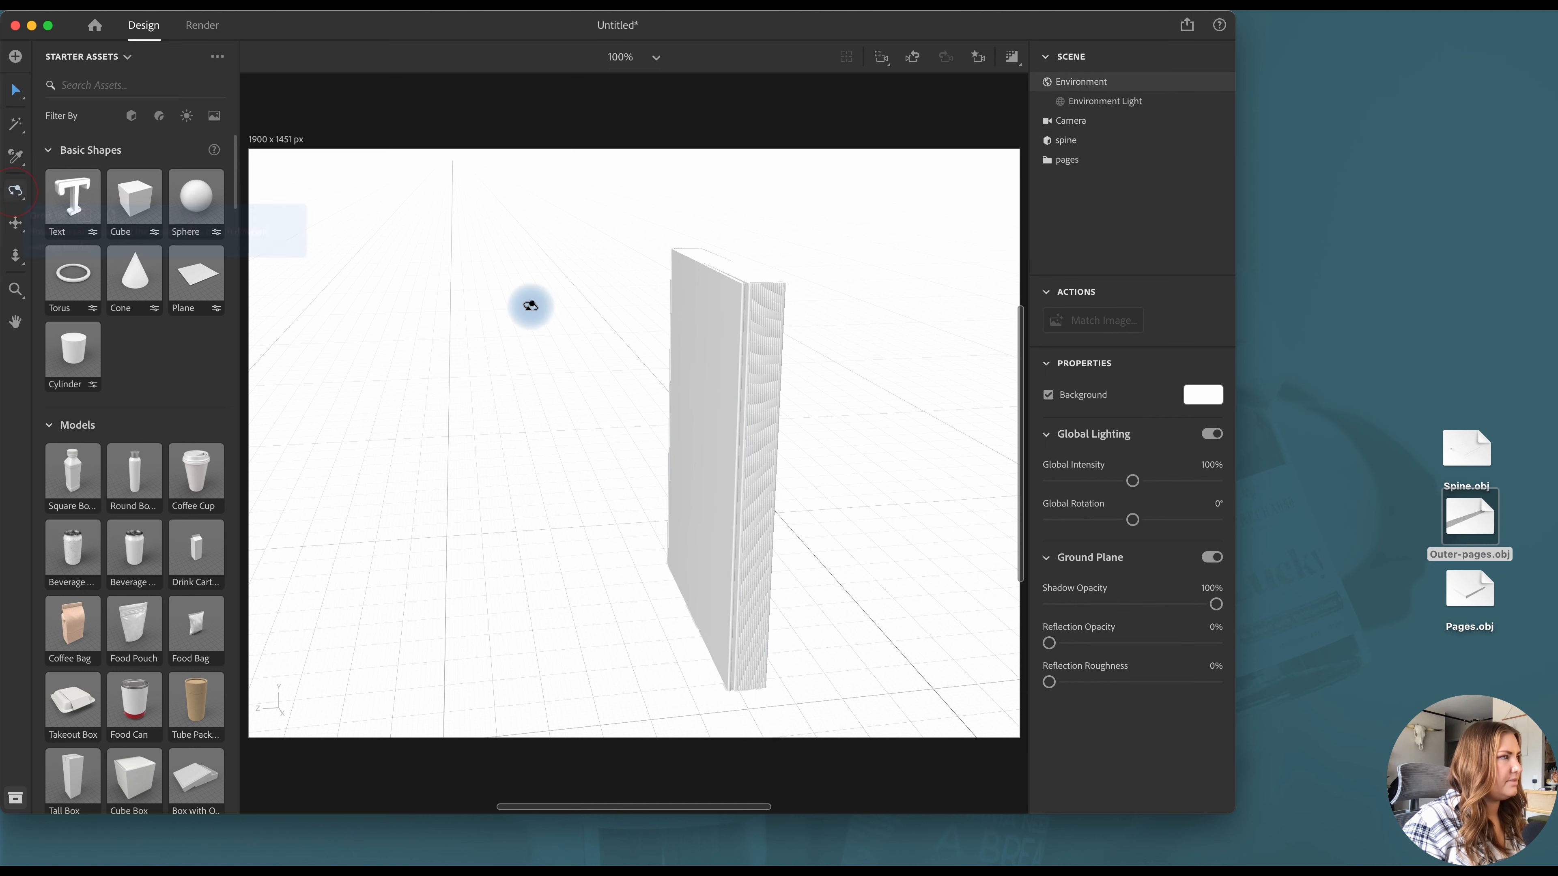
left_click_drag(528, 306, 736, 491)
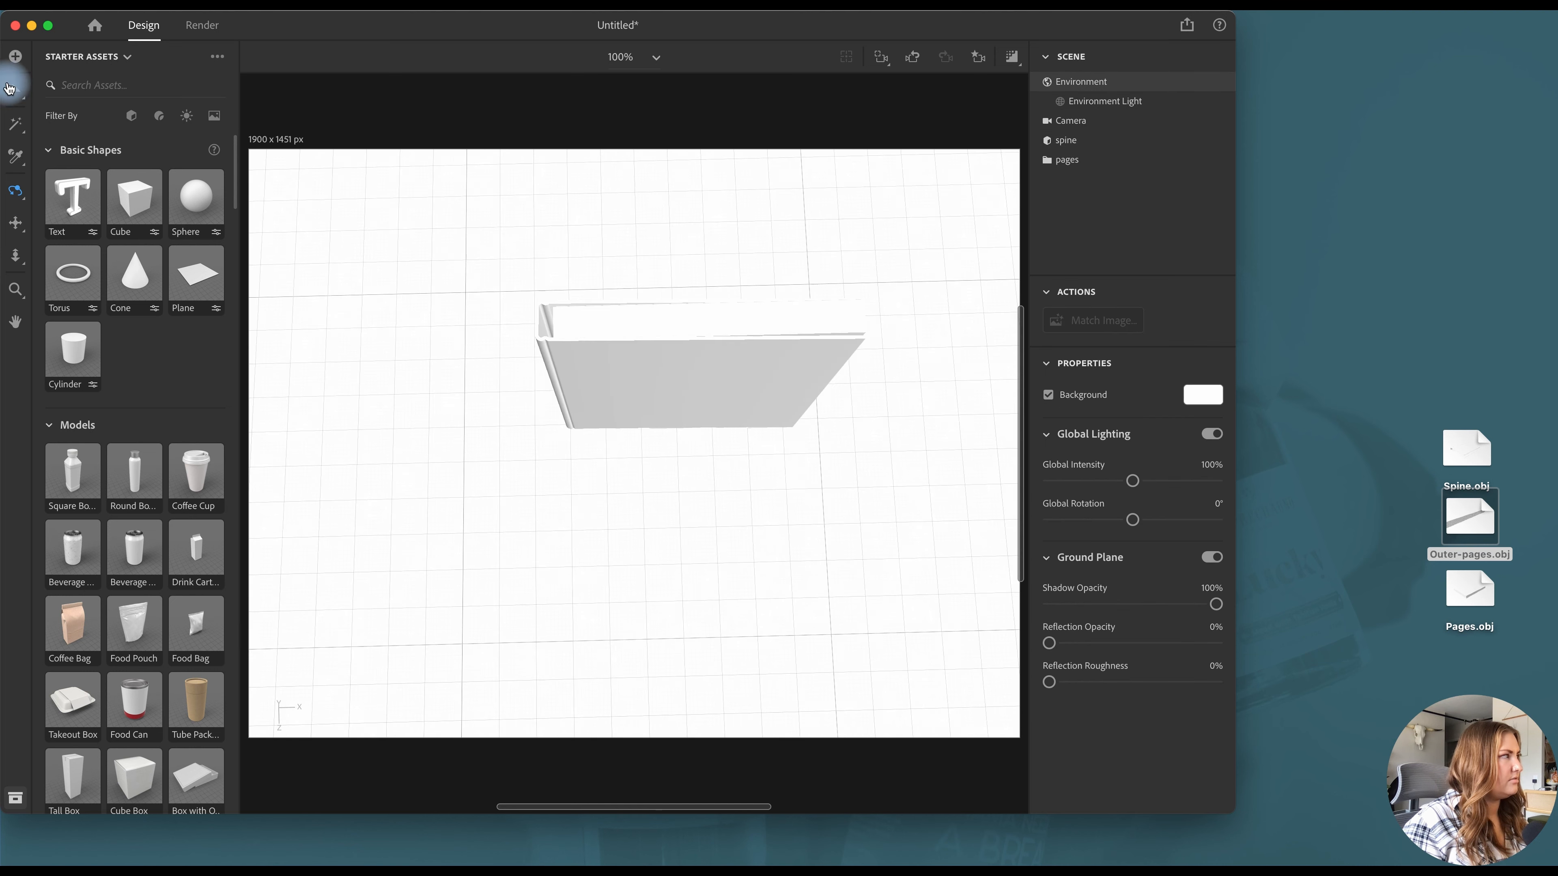
left_click(16, 89)
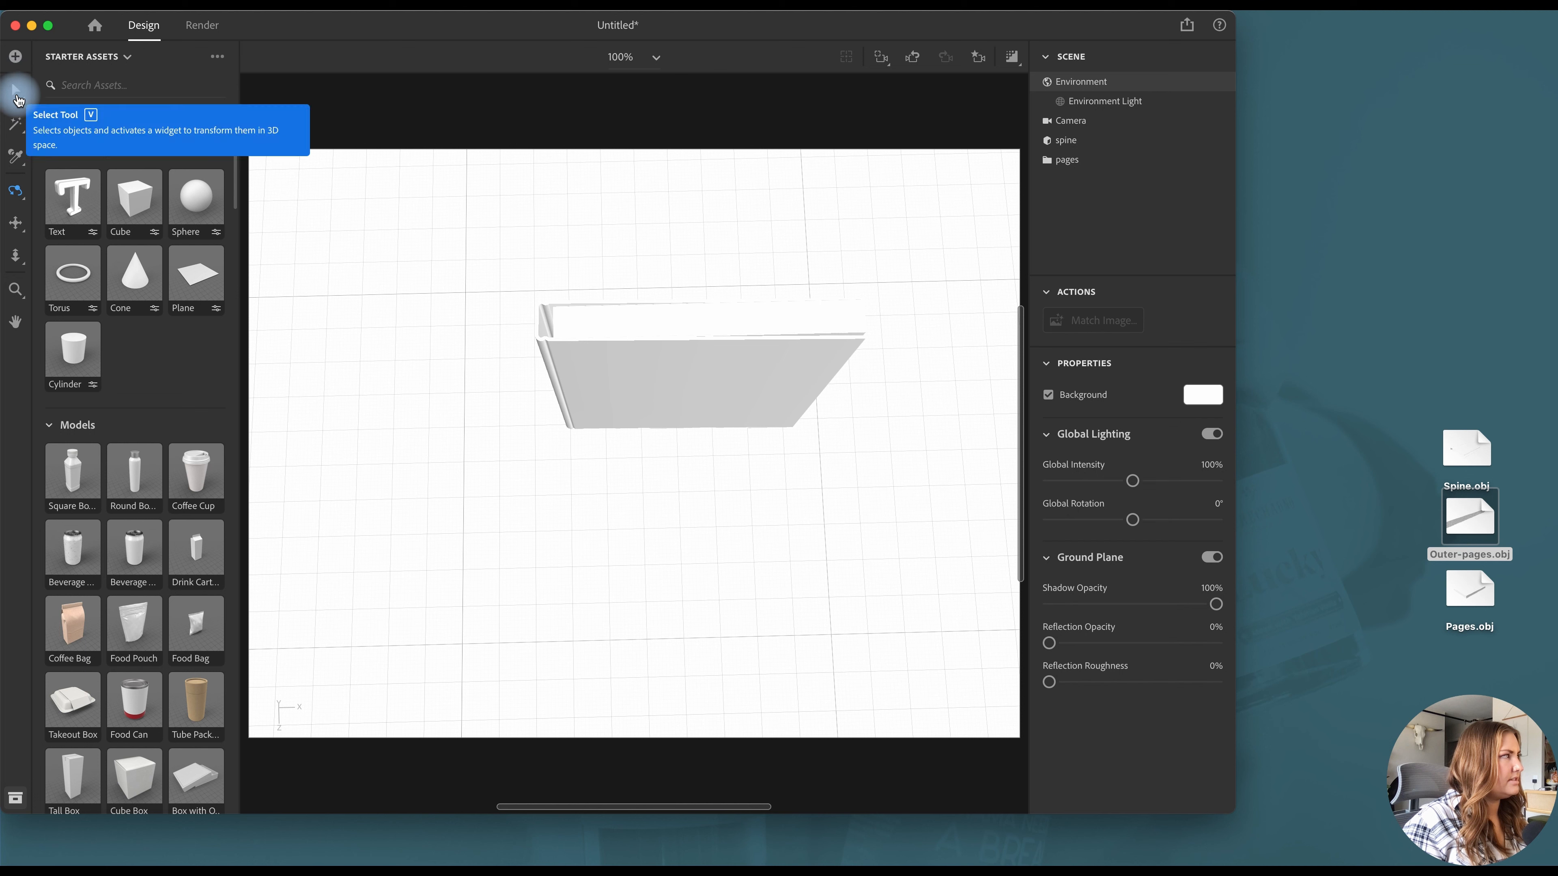
left_click(804, 310)
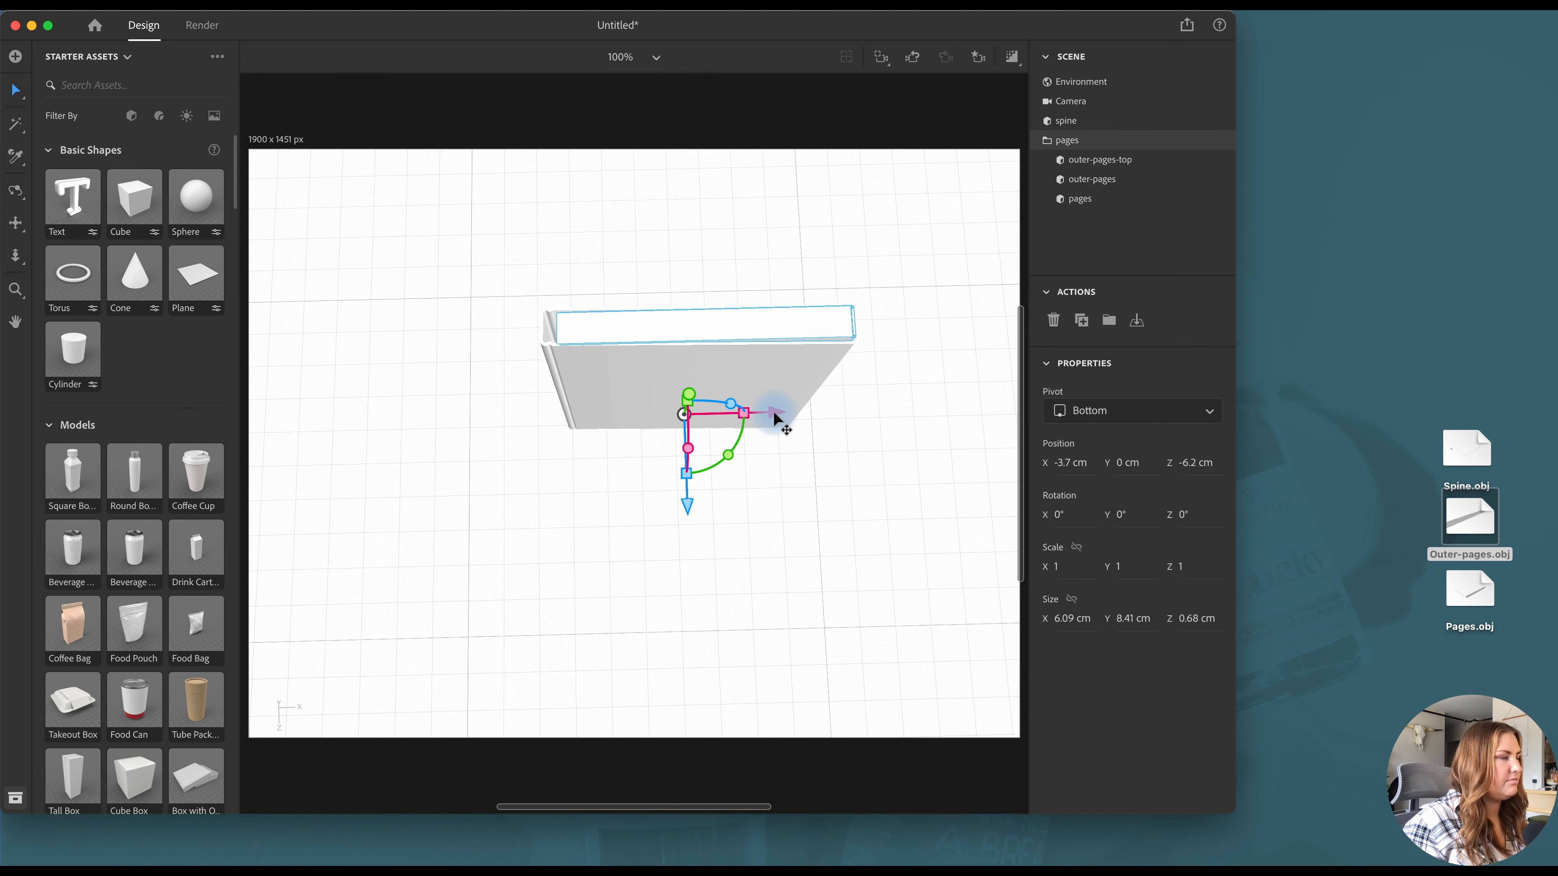
left_click_drag(775, 414, 769, 412)
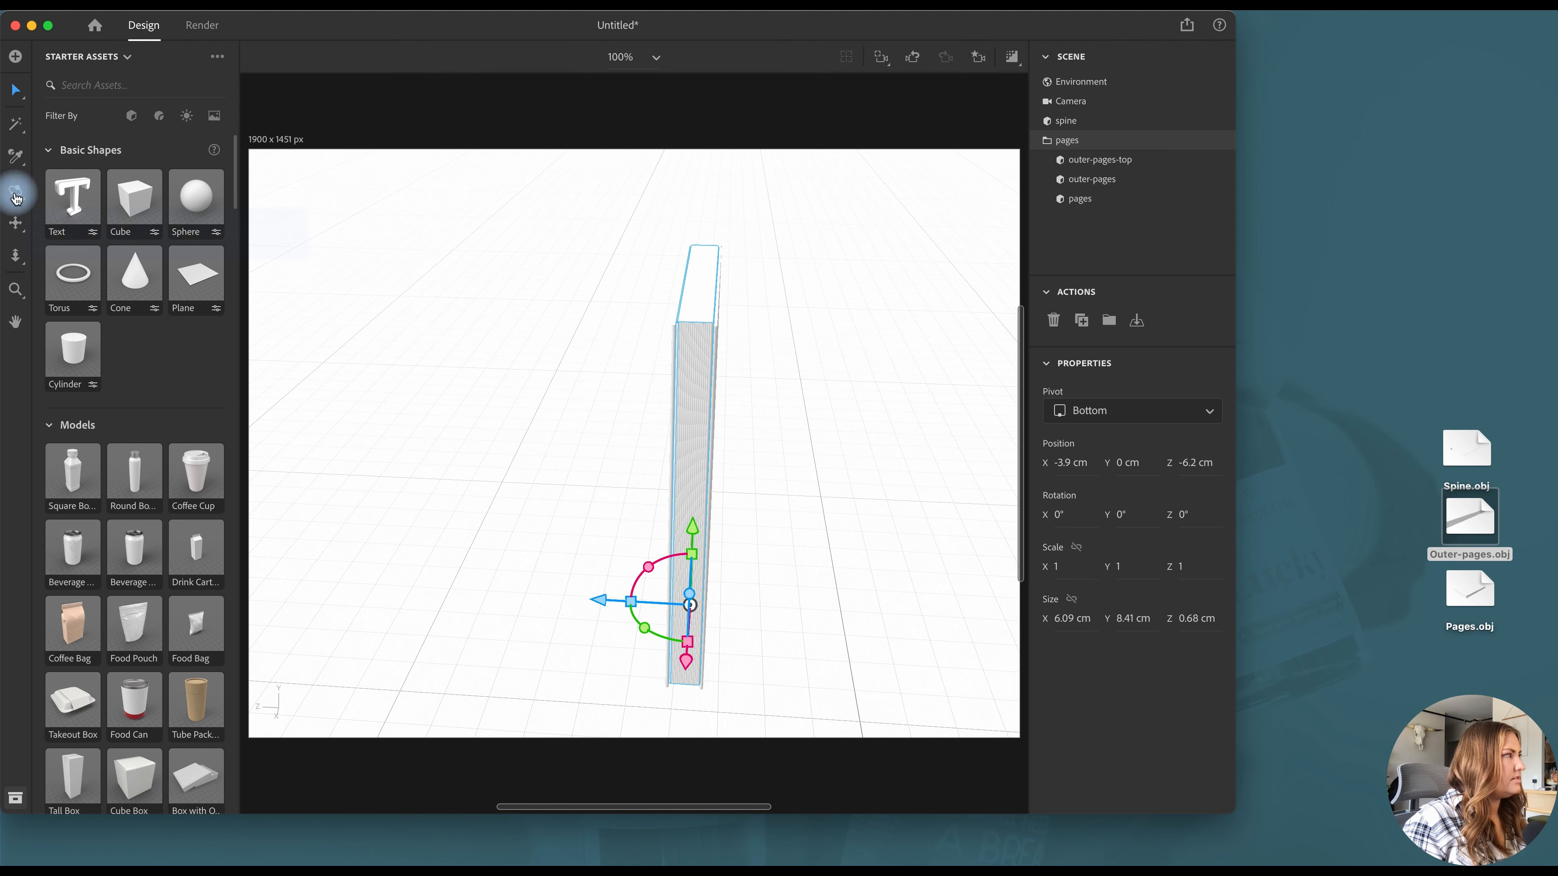
View the assembled book from its broad front side and check it briefly in the render preview
left_click(15, 191)
left_click_drag(591, 511, 807, 515)
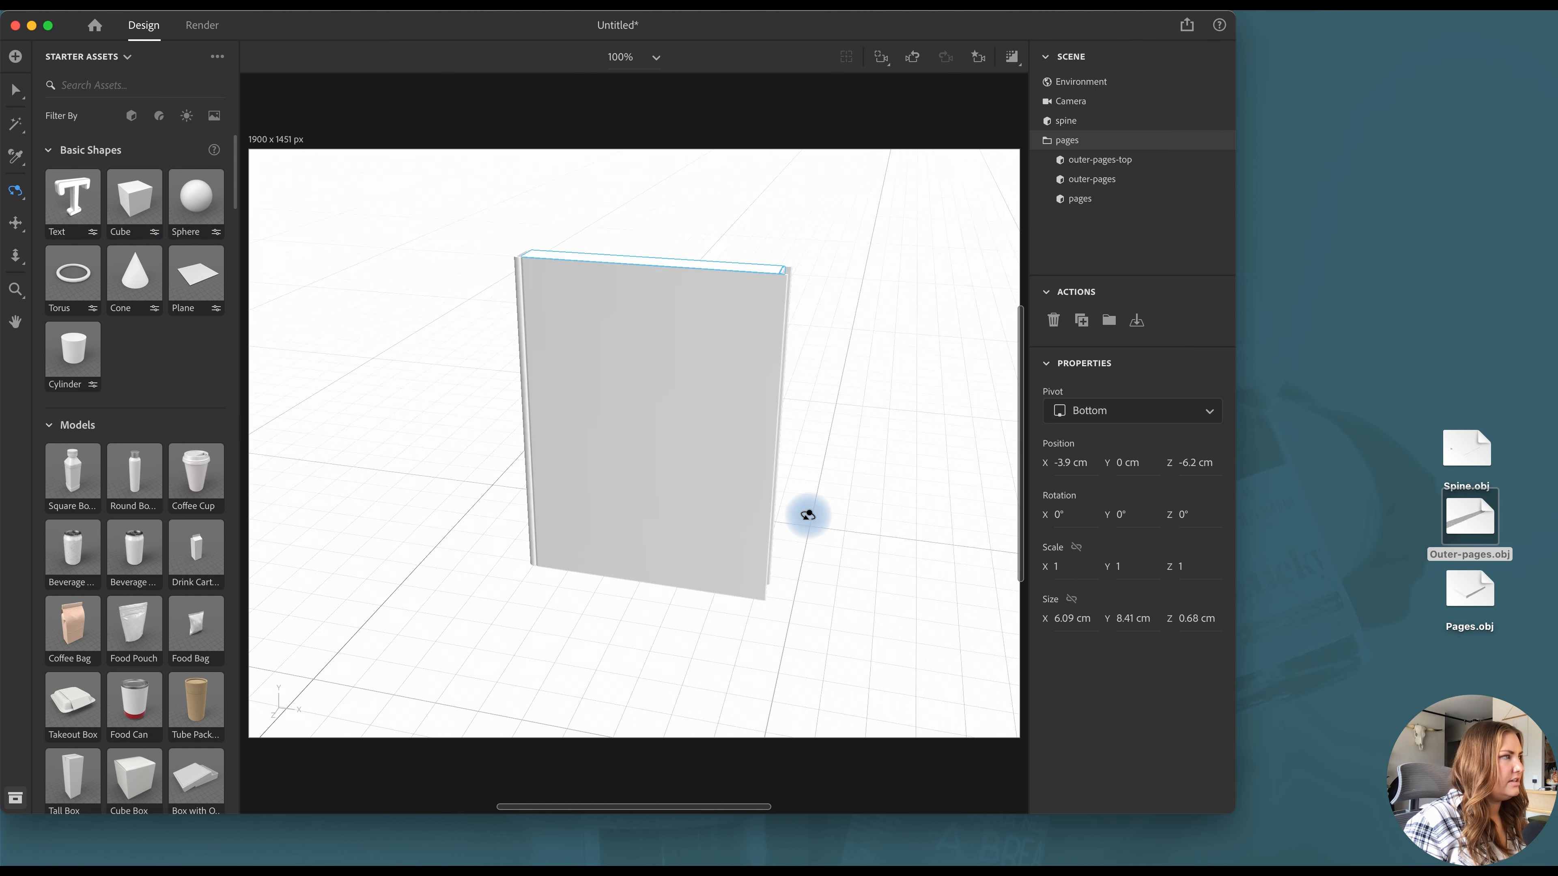
left_click(15, 90)
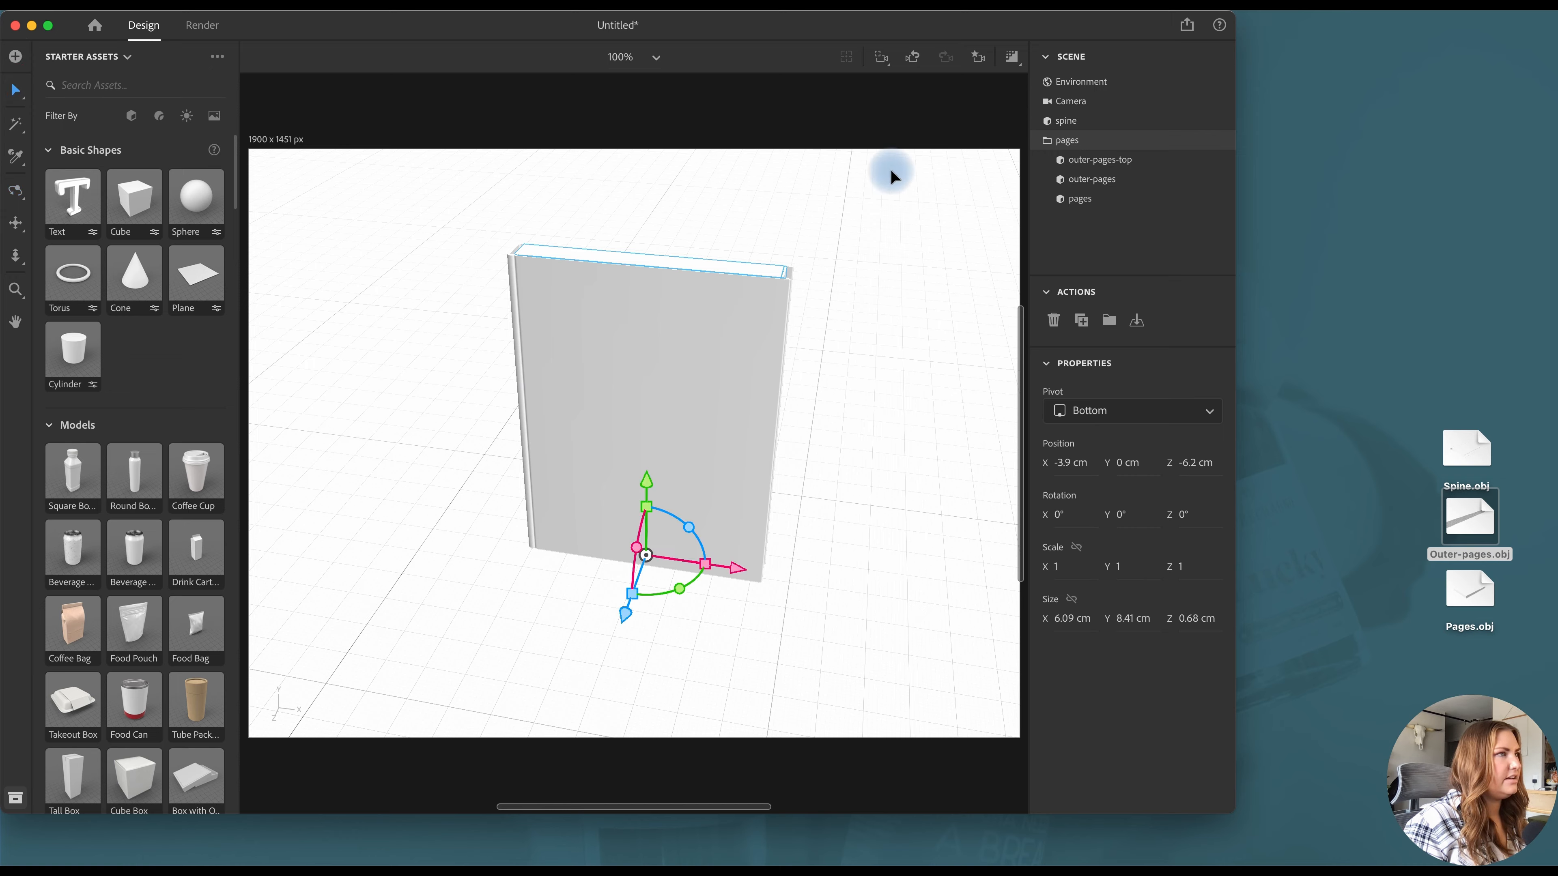
left_click(932, 161)
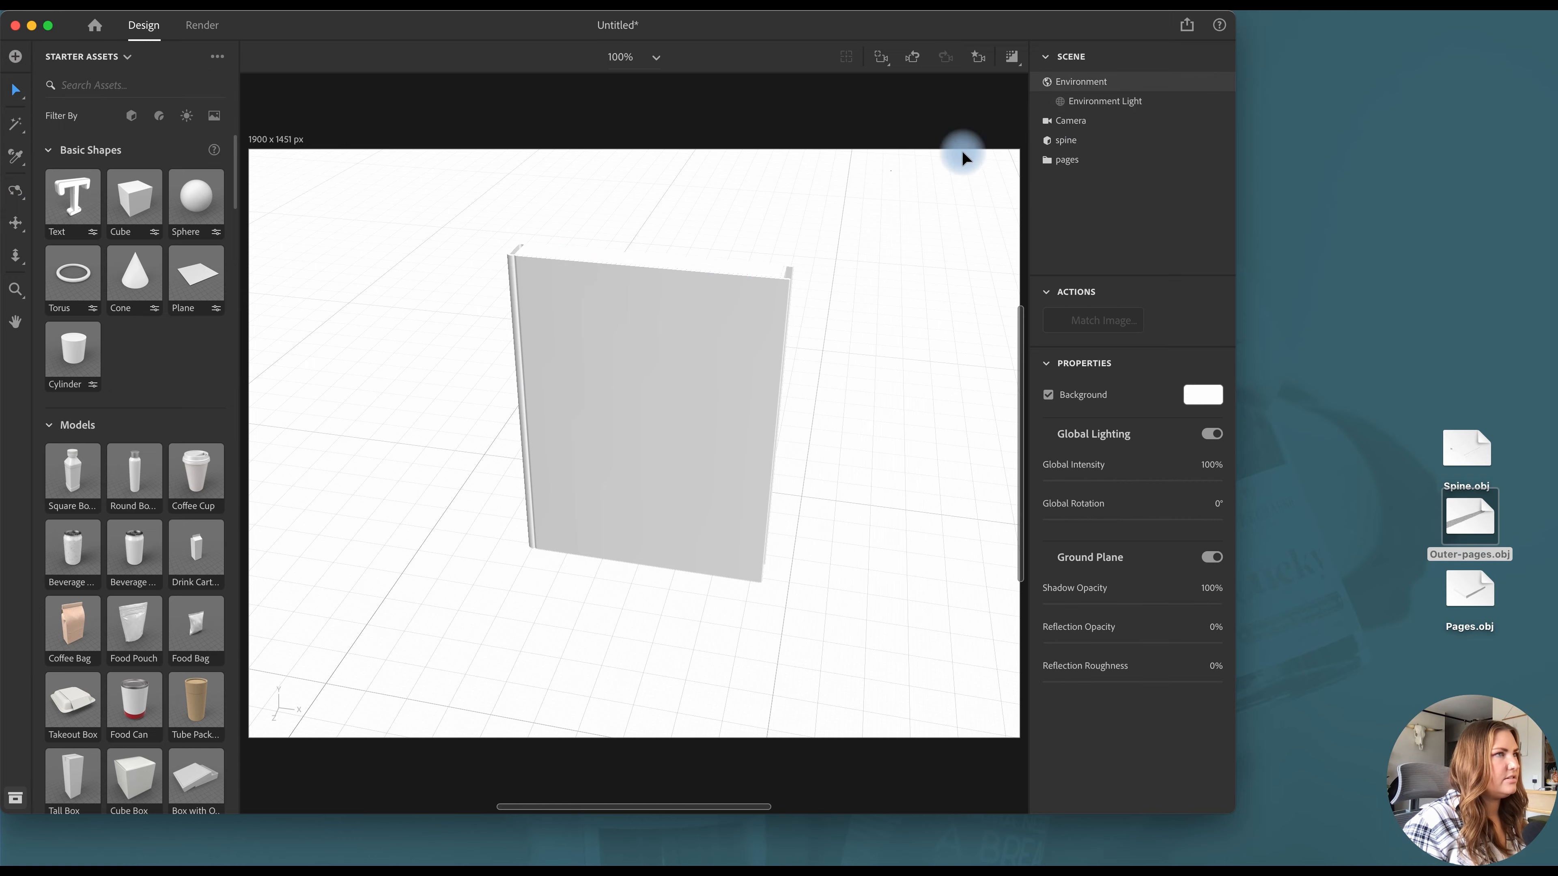
left_click(1010, 58)
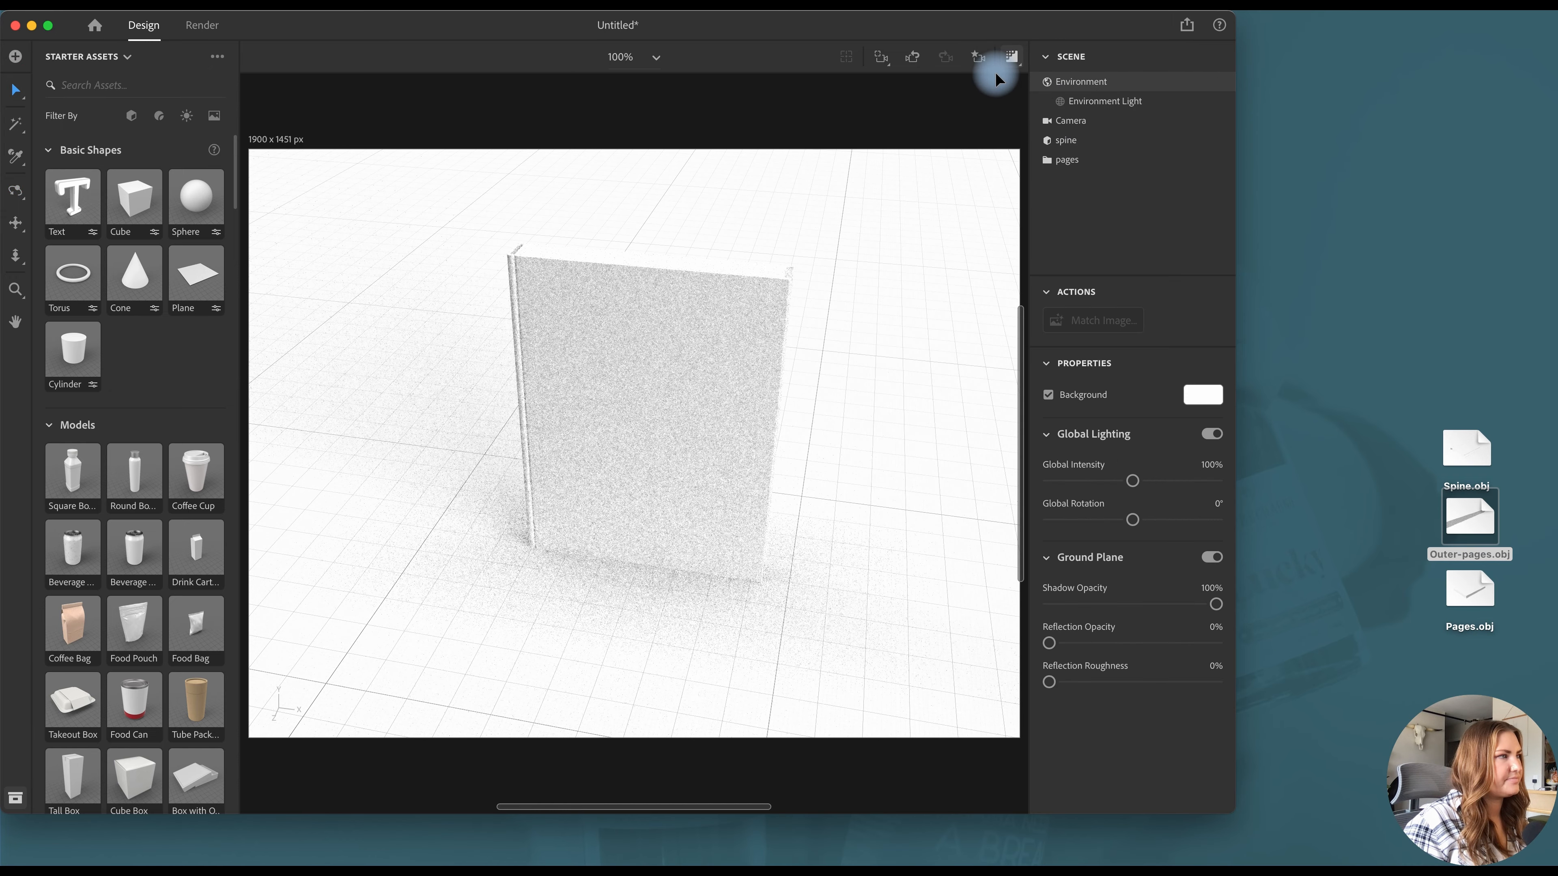
left_click(1012, 60)
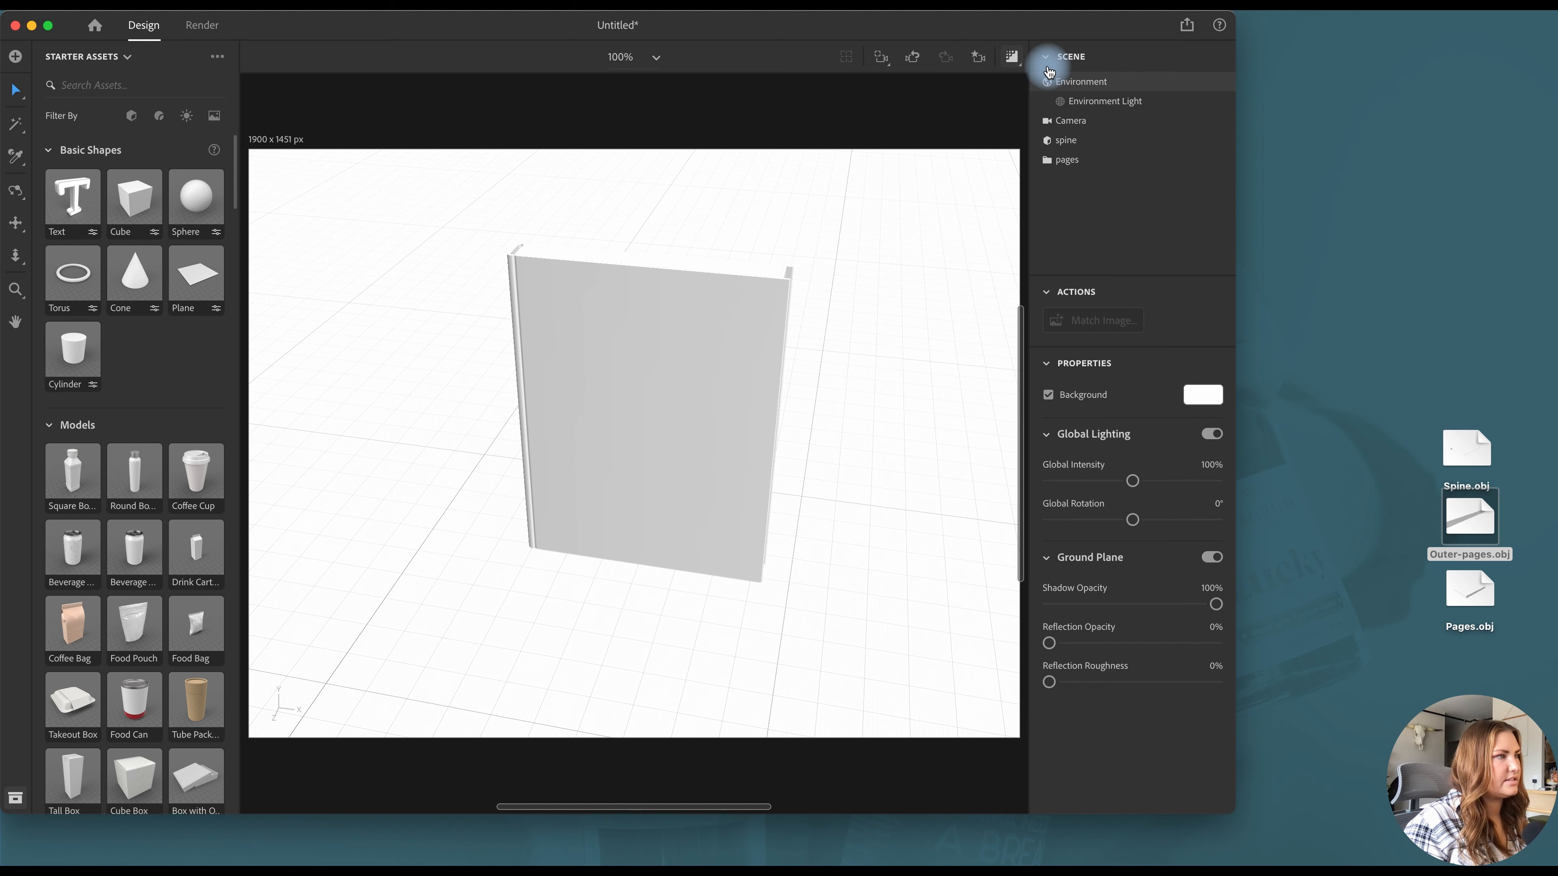
Lower the Environment Light intensity to 68% and check the book in the render preview
left_click(1103, 104)
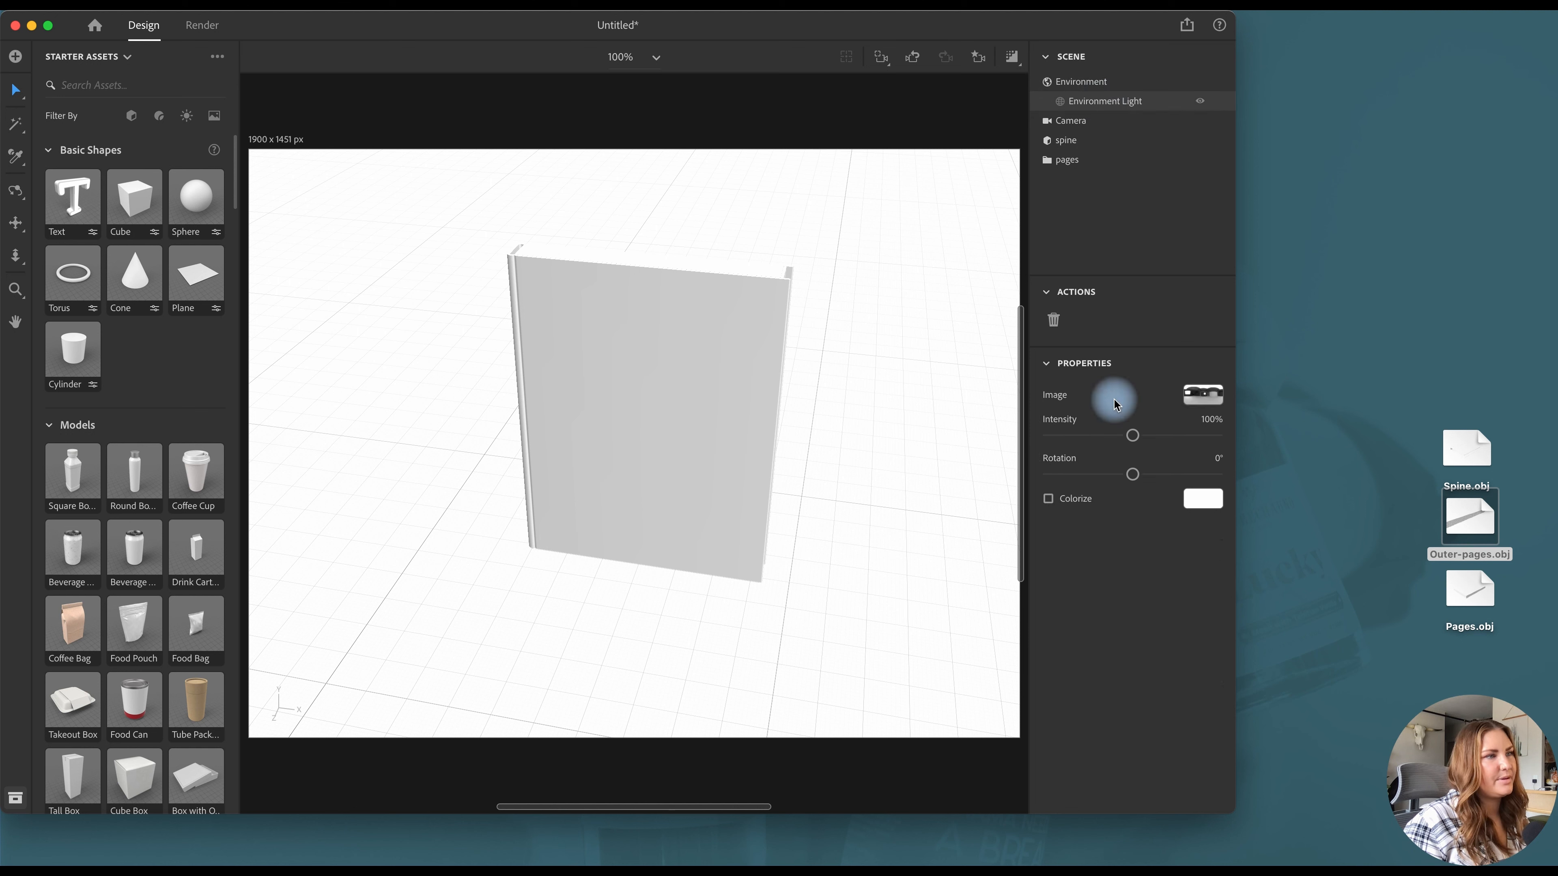
left_click(1111, 437)
left_click_drag(1111, 443, 1106, 439)
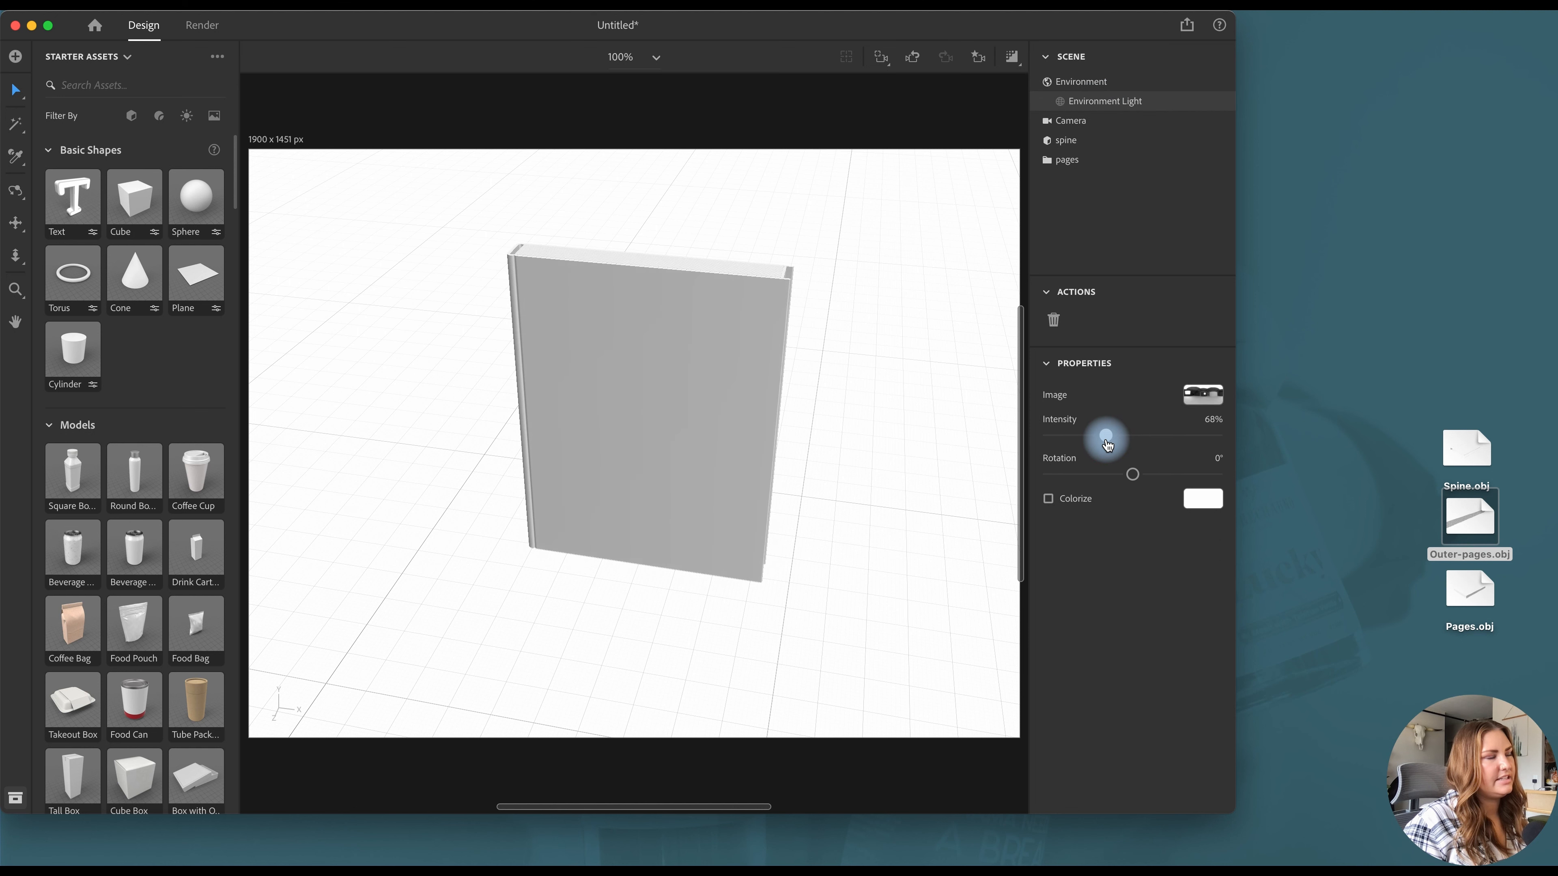
left_click(1014, 59)
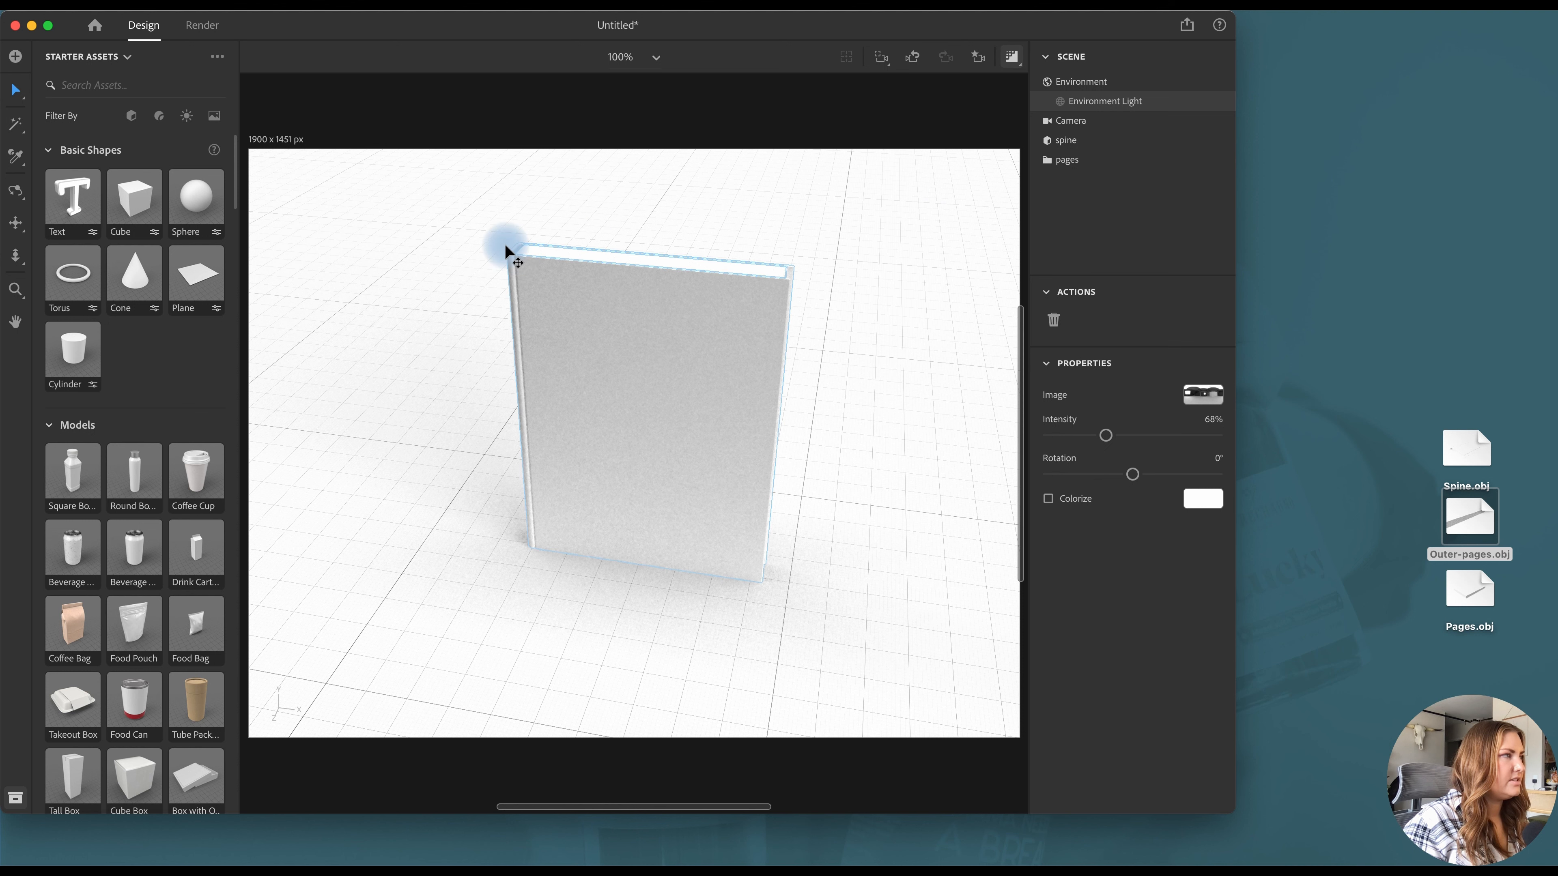
Move the spine cover along X to -3.8 cm around the page block
left_click_drag(505, 243, 17, 98)
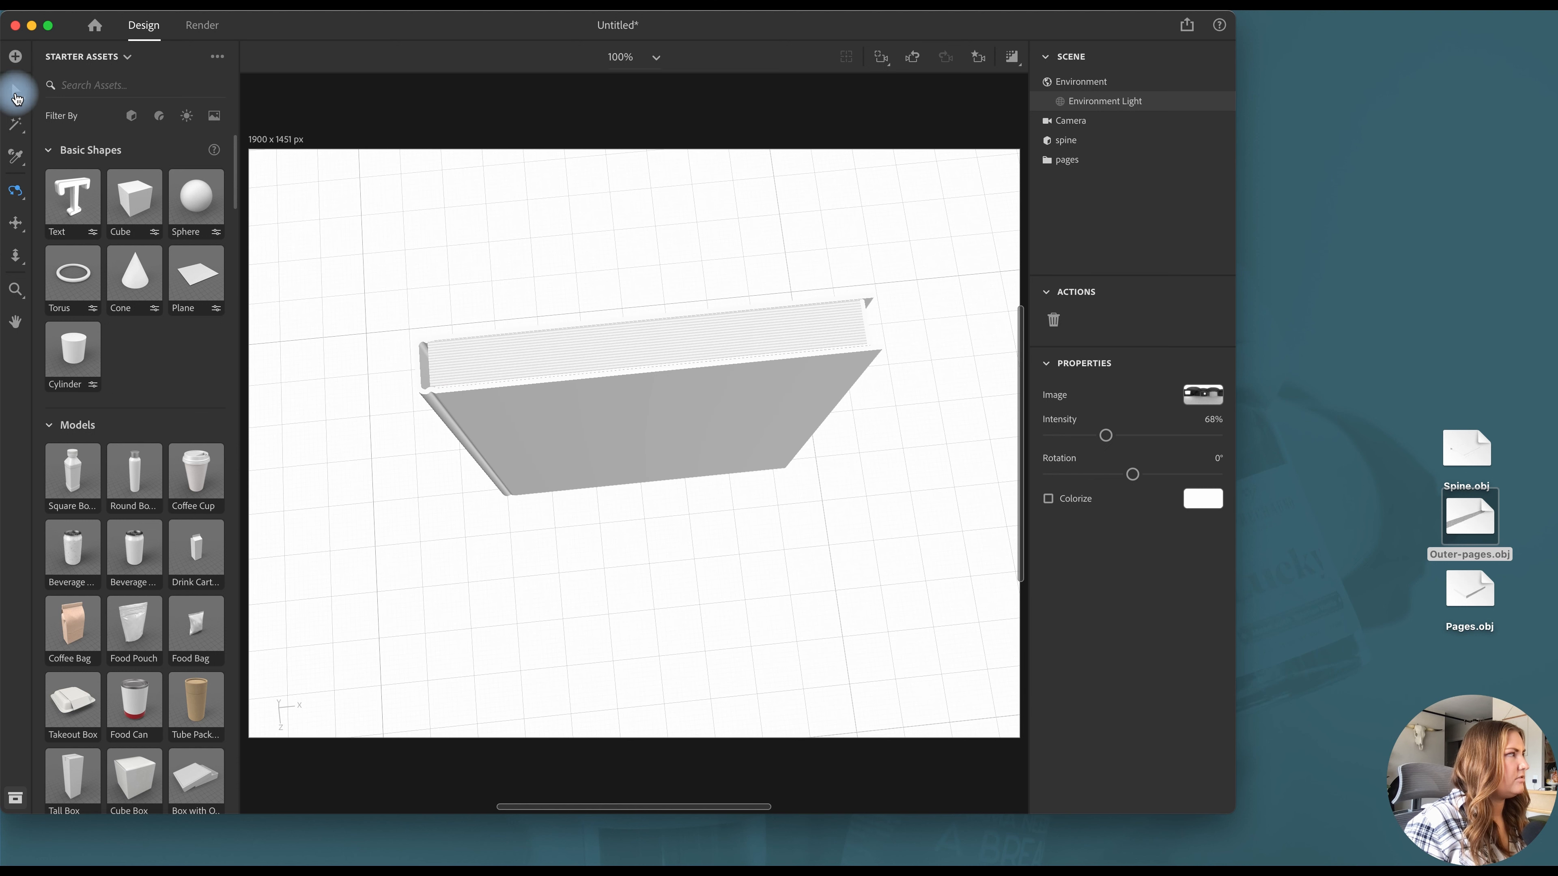
key("v")
left_click(558, 408)
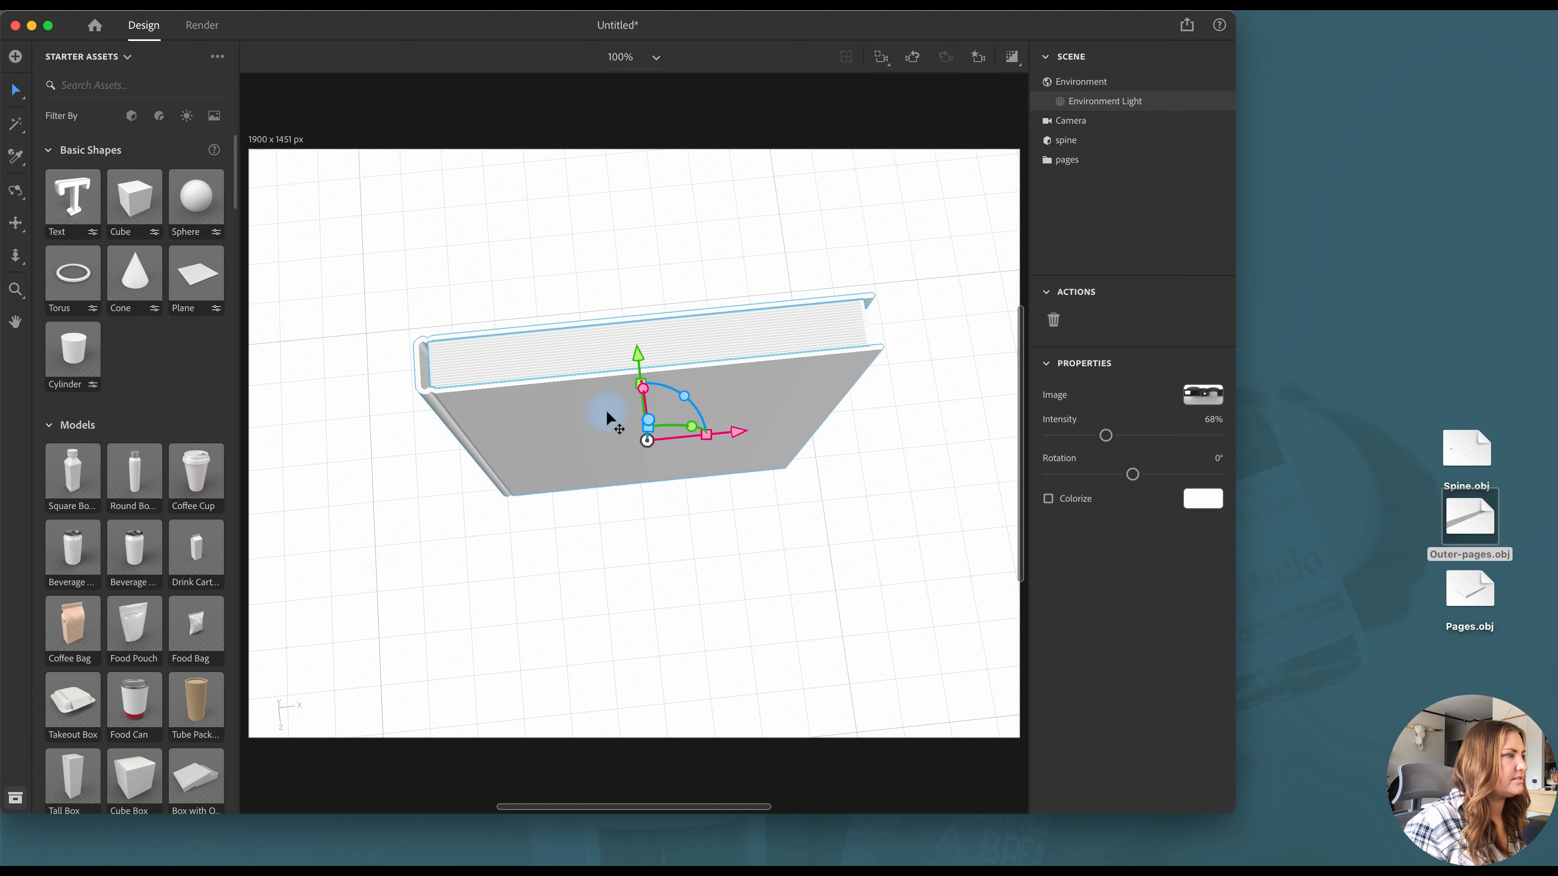
left_click_drag(741, 428, 745, 436)
left_click(872, 475)
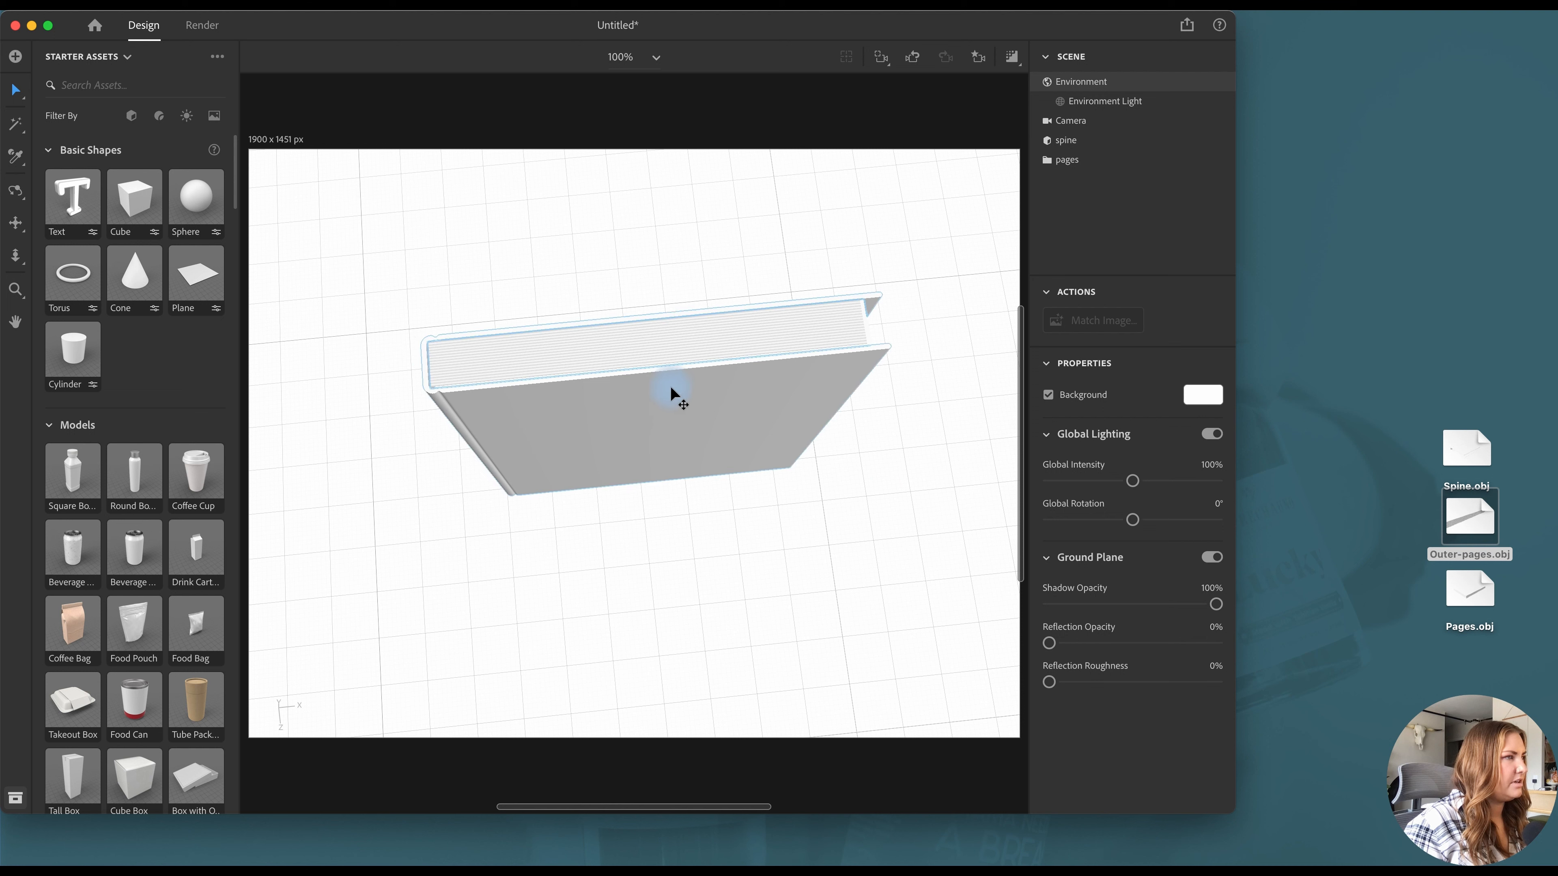
Set the spine's X size to 6.3 cm and move it along X to -3.9 cm
left_click(431, 372)
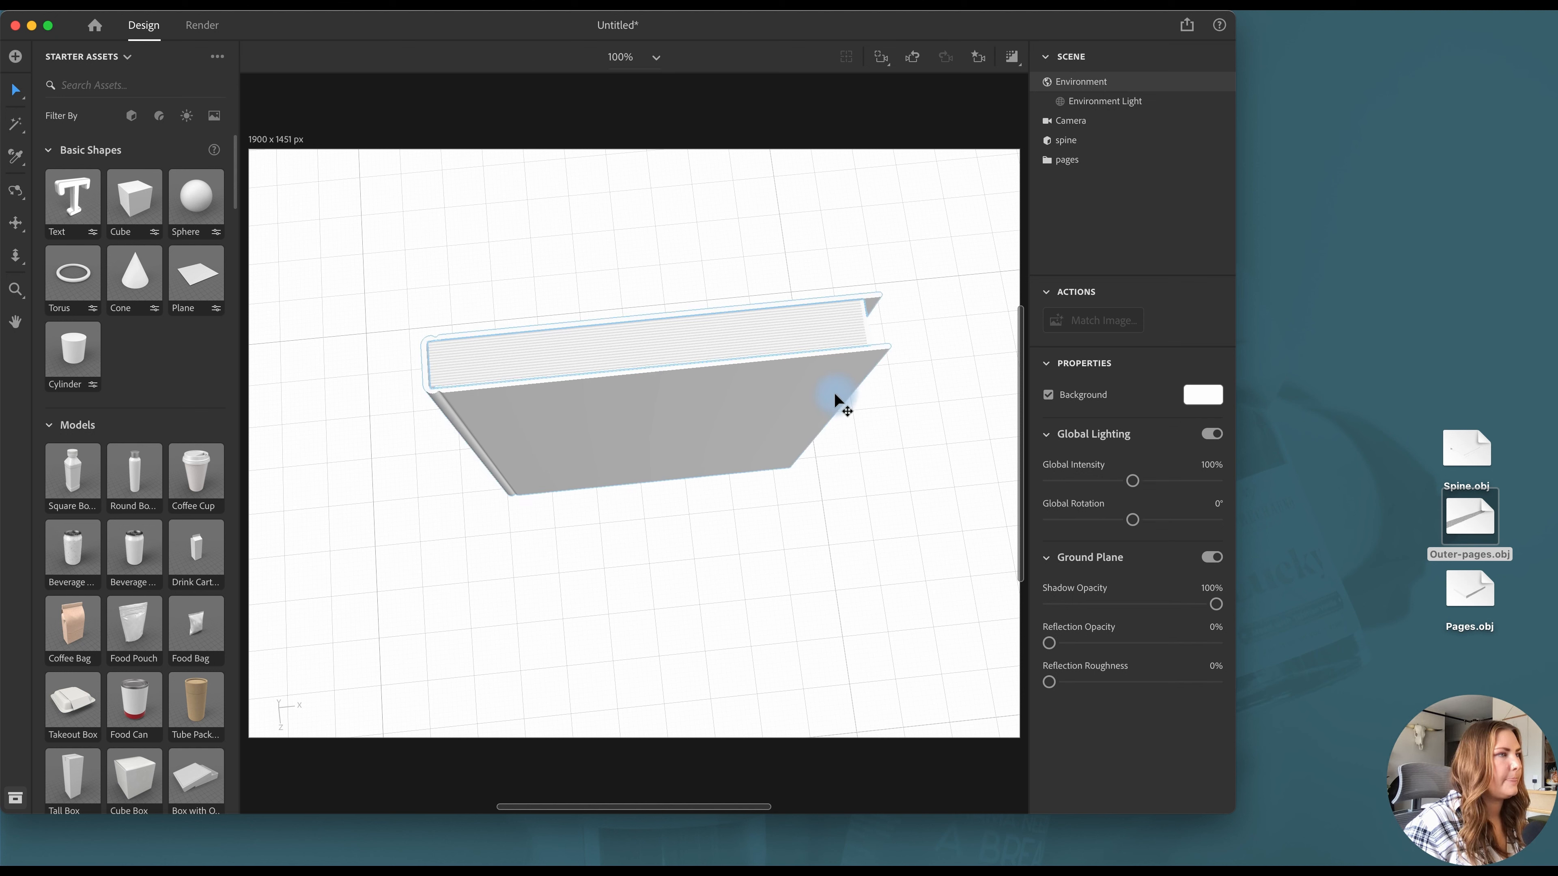
left_click(836, 396)
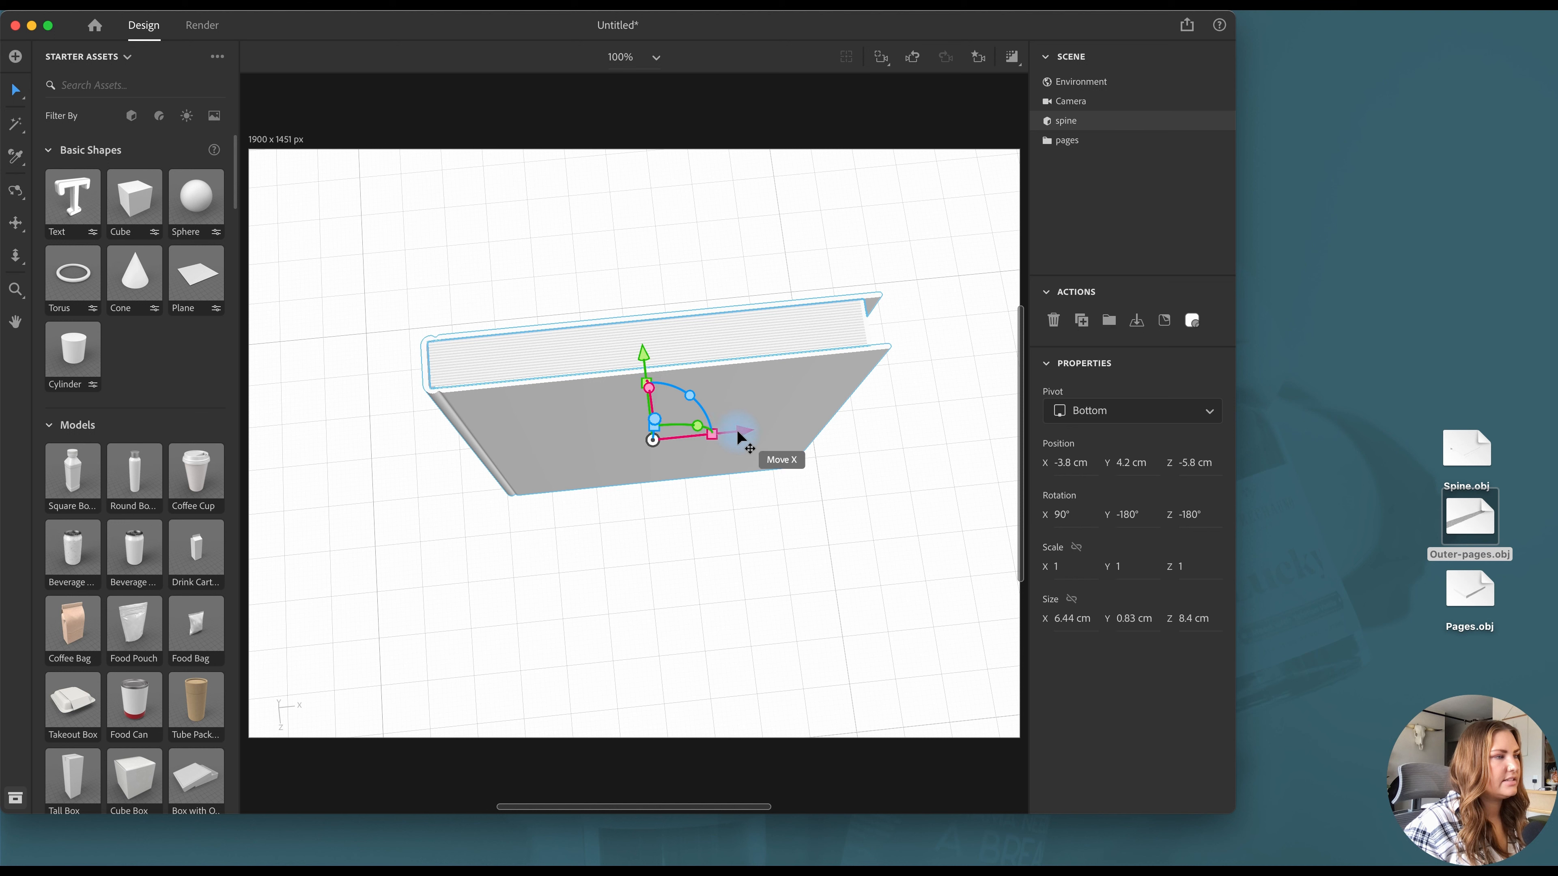
left_click(1068, 618)
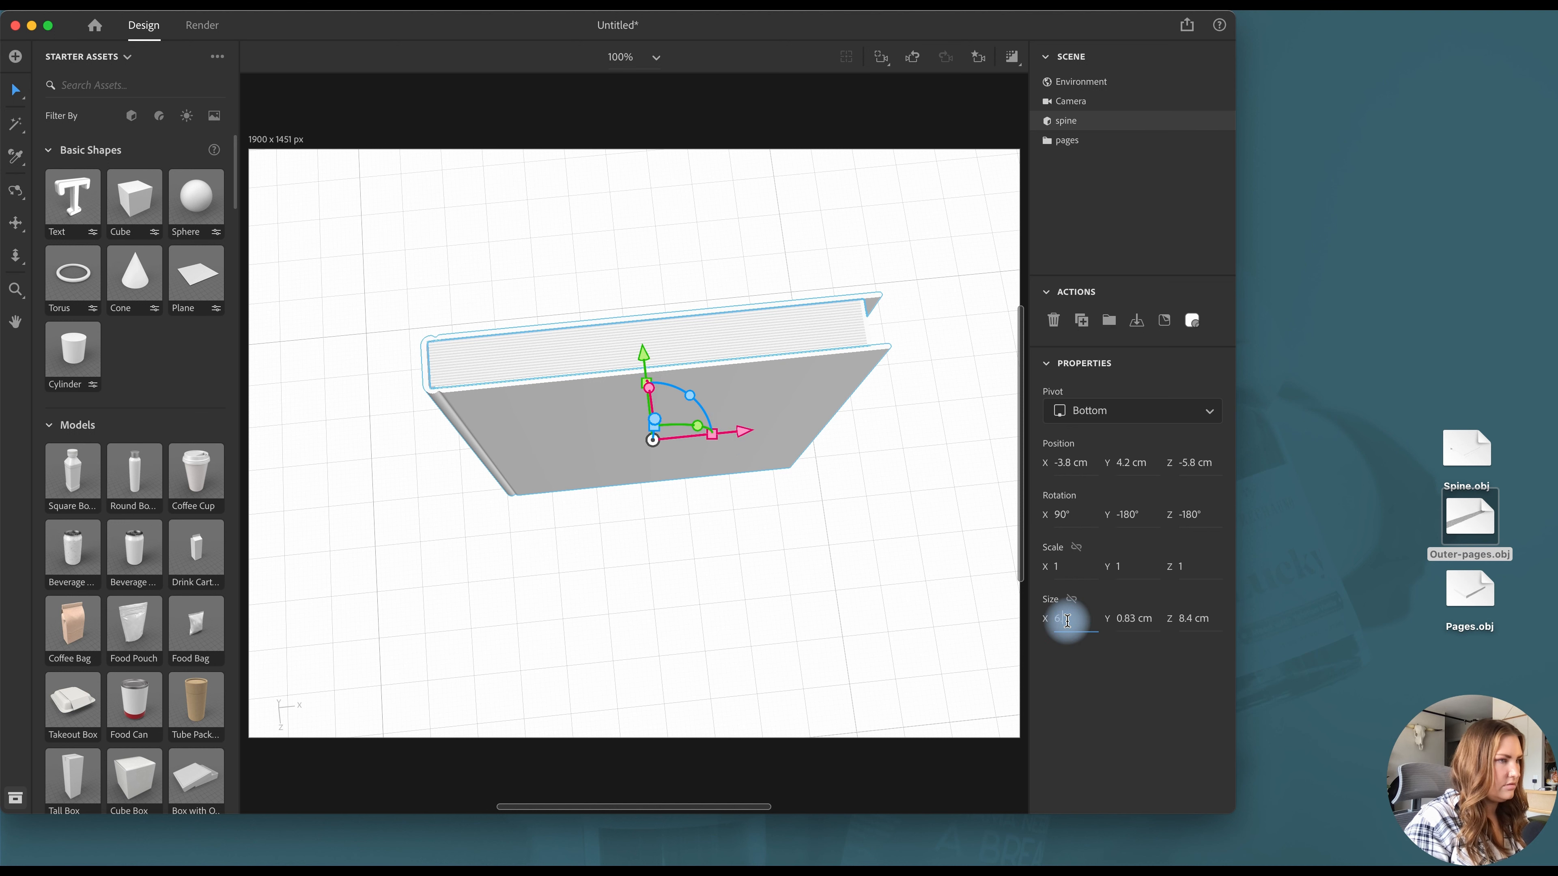
key("Return")
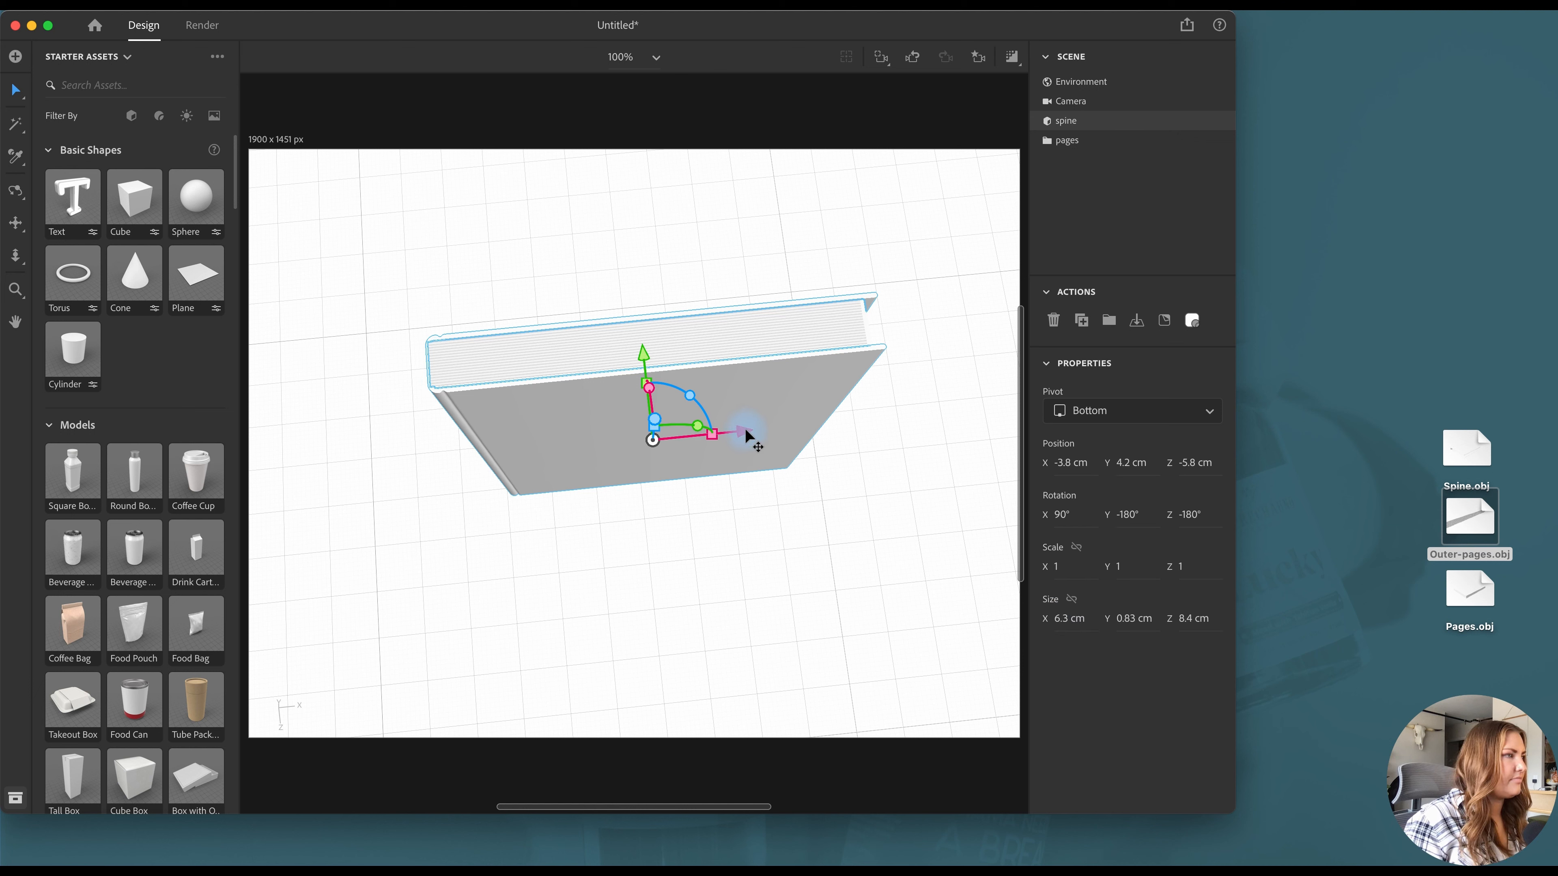
left_click_drag(747, 434, 873, 446)
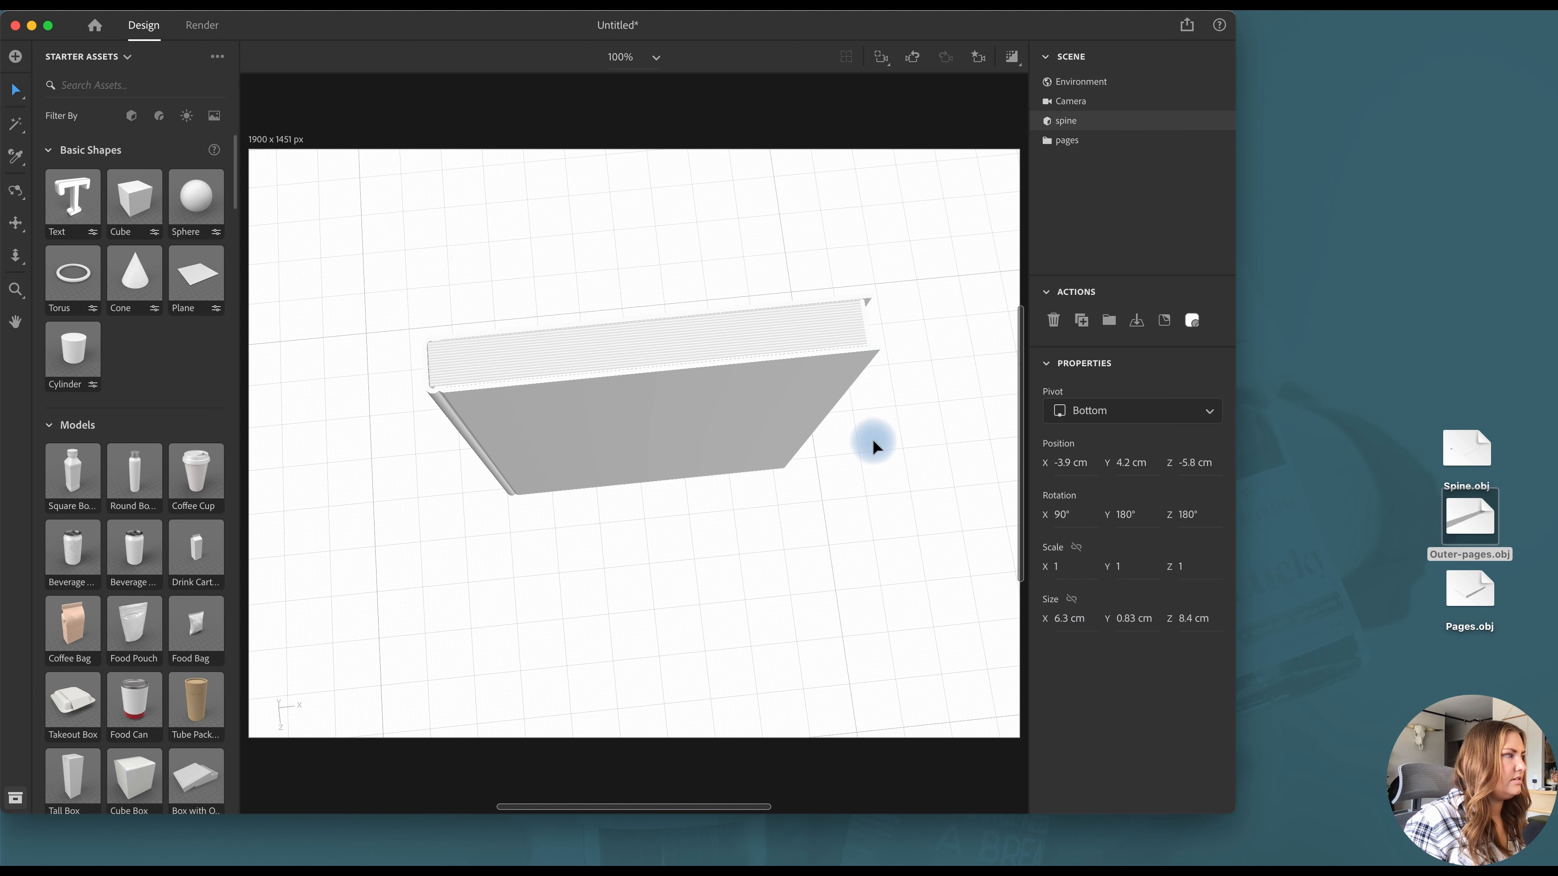
left_click(873, 447)
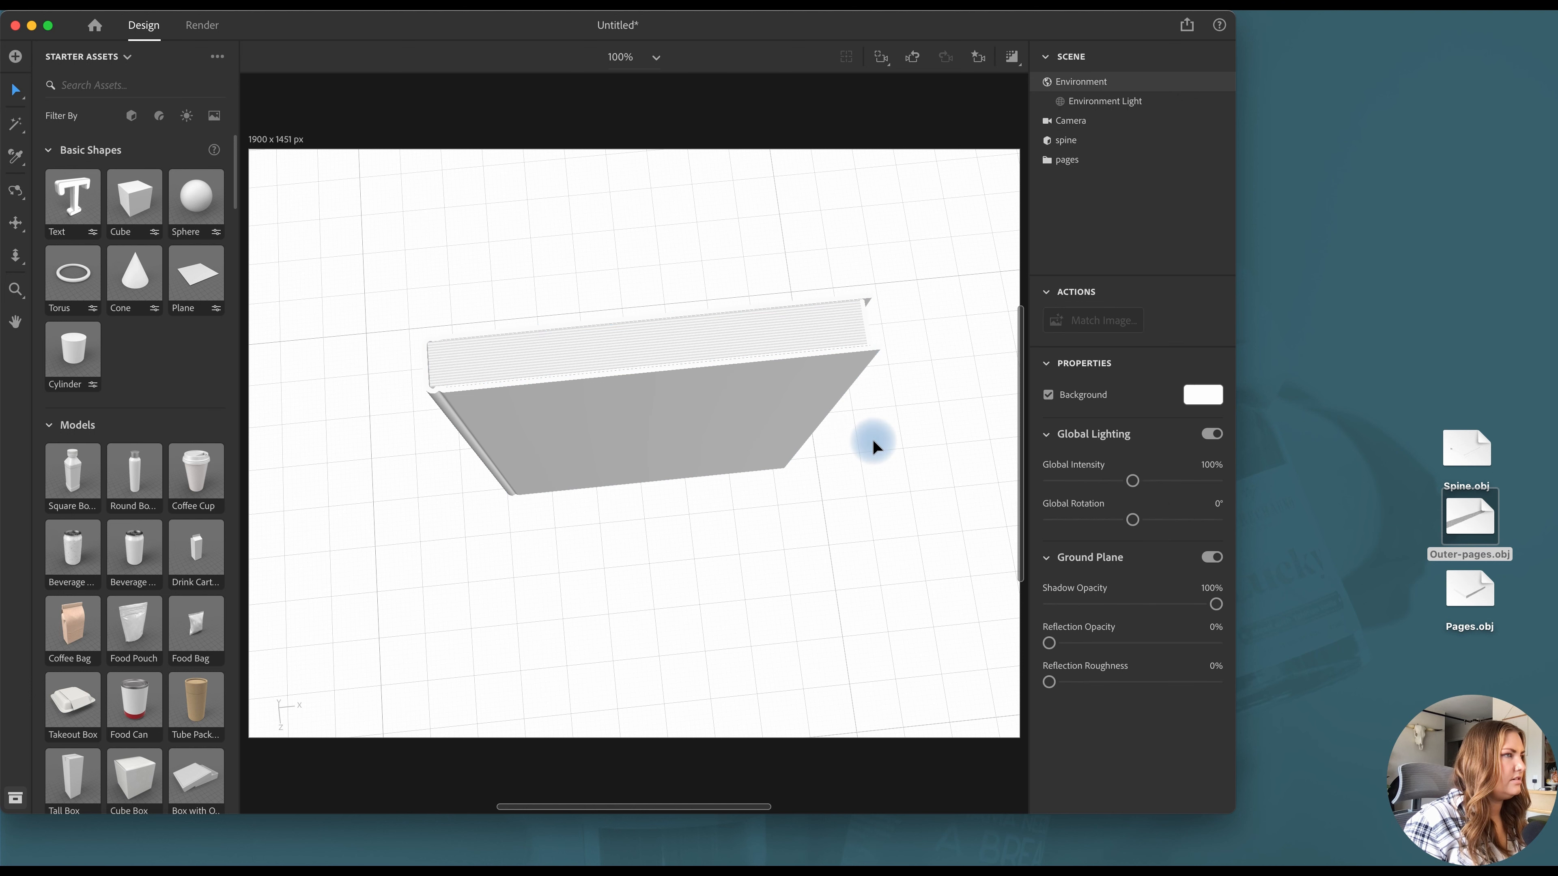
Expand the pages group and nudge outer-pages-top slightly along the top of the page block
left_click(16, 195)
left_click_drag(904, 484, 800, 372)
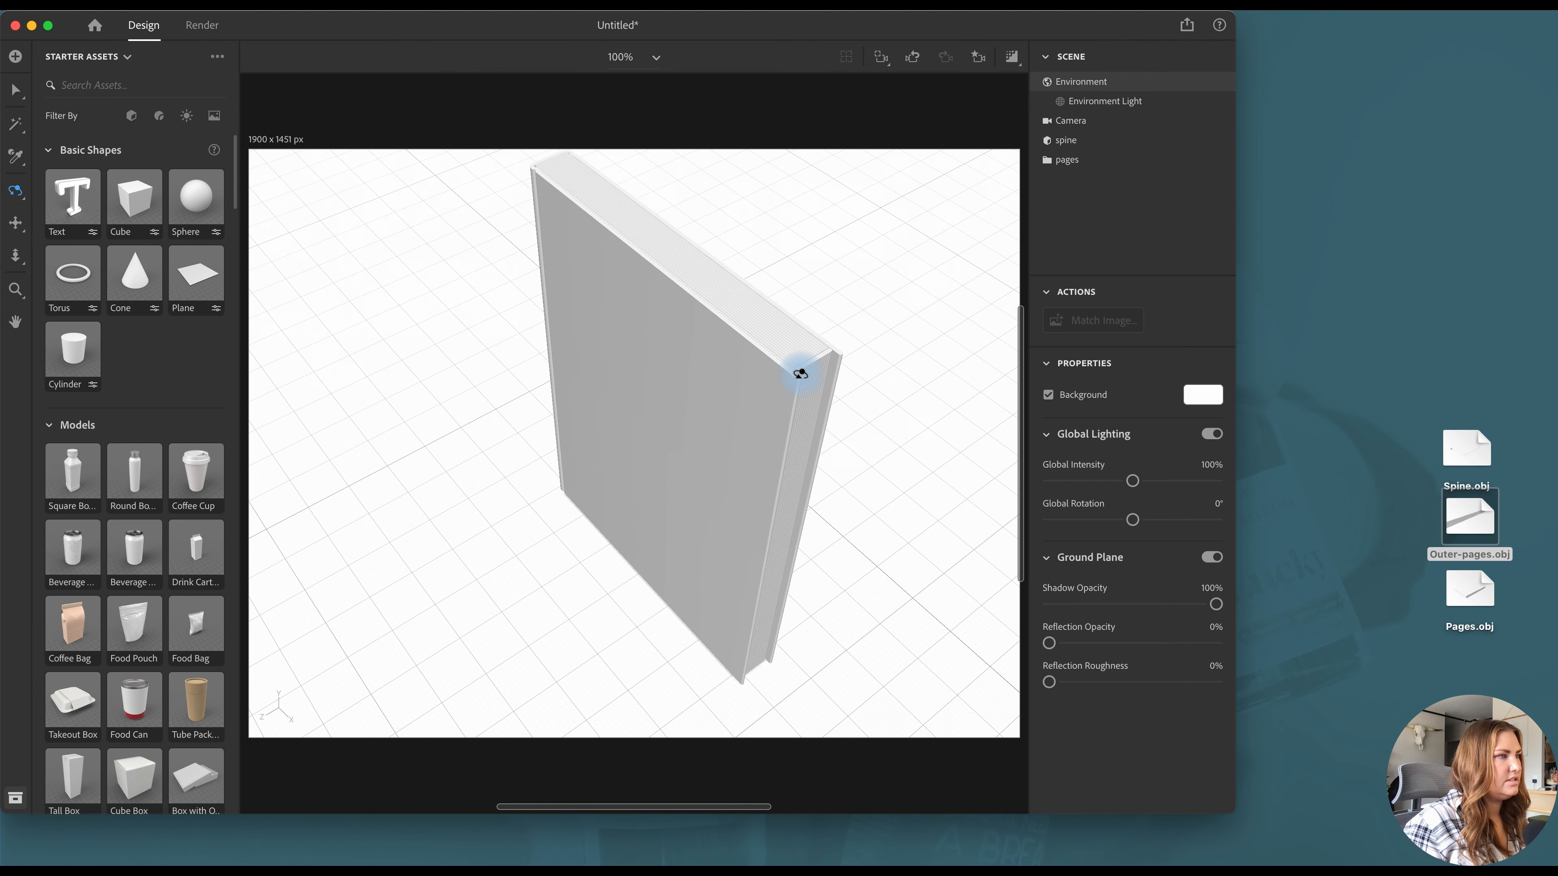
left_click(15, 90)
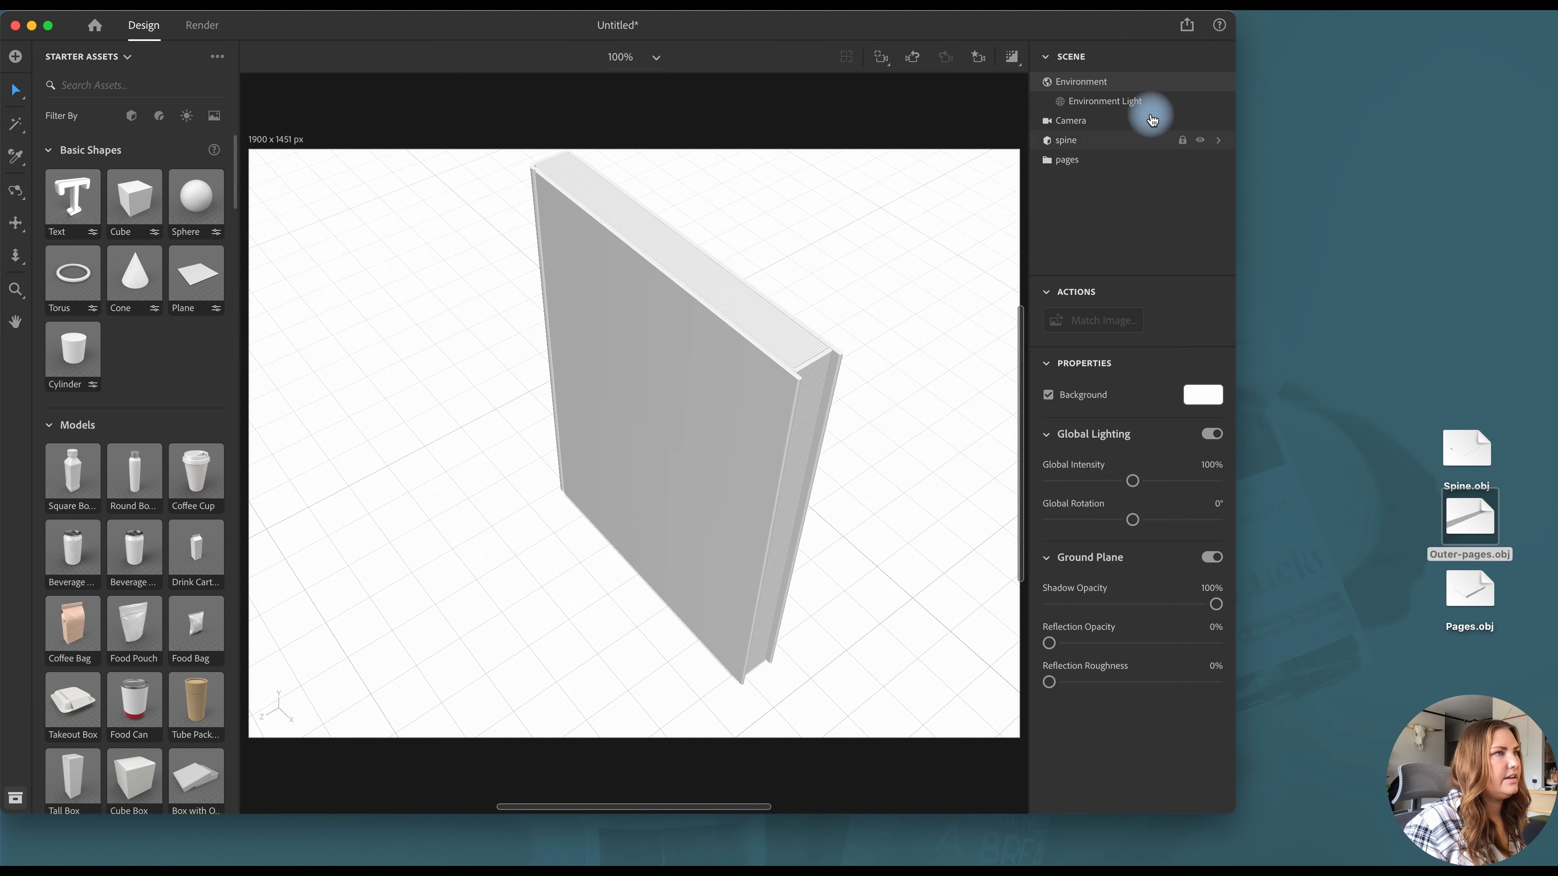
left_click(1046, 159)
left_click(1091, 178)
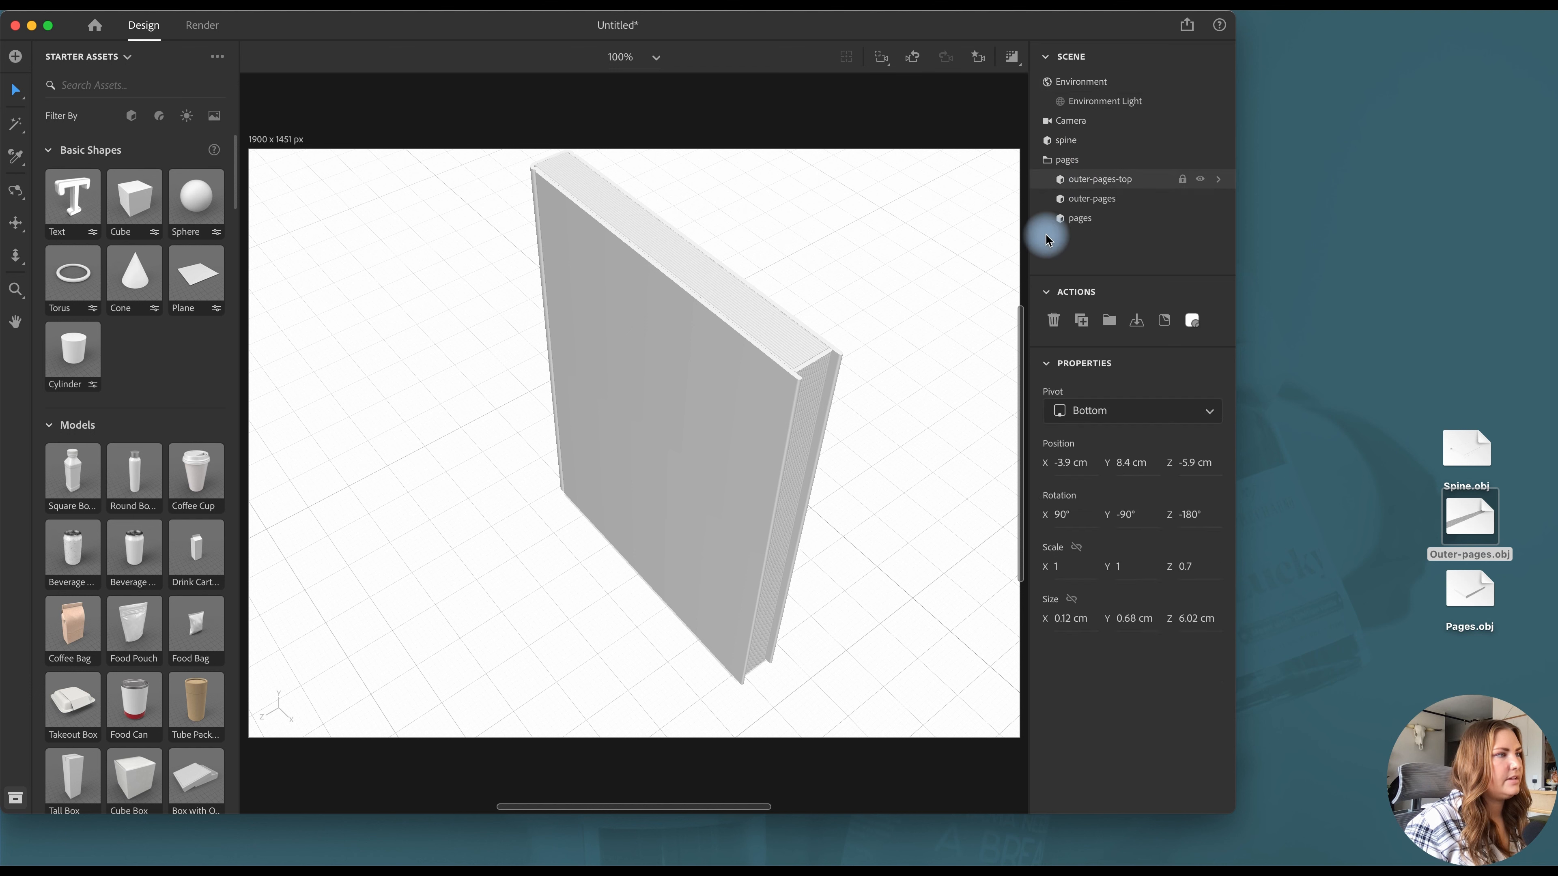
left_click_drag(593, 215, 593, 217)
left_click(909, 393)
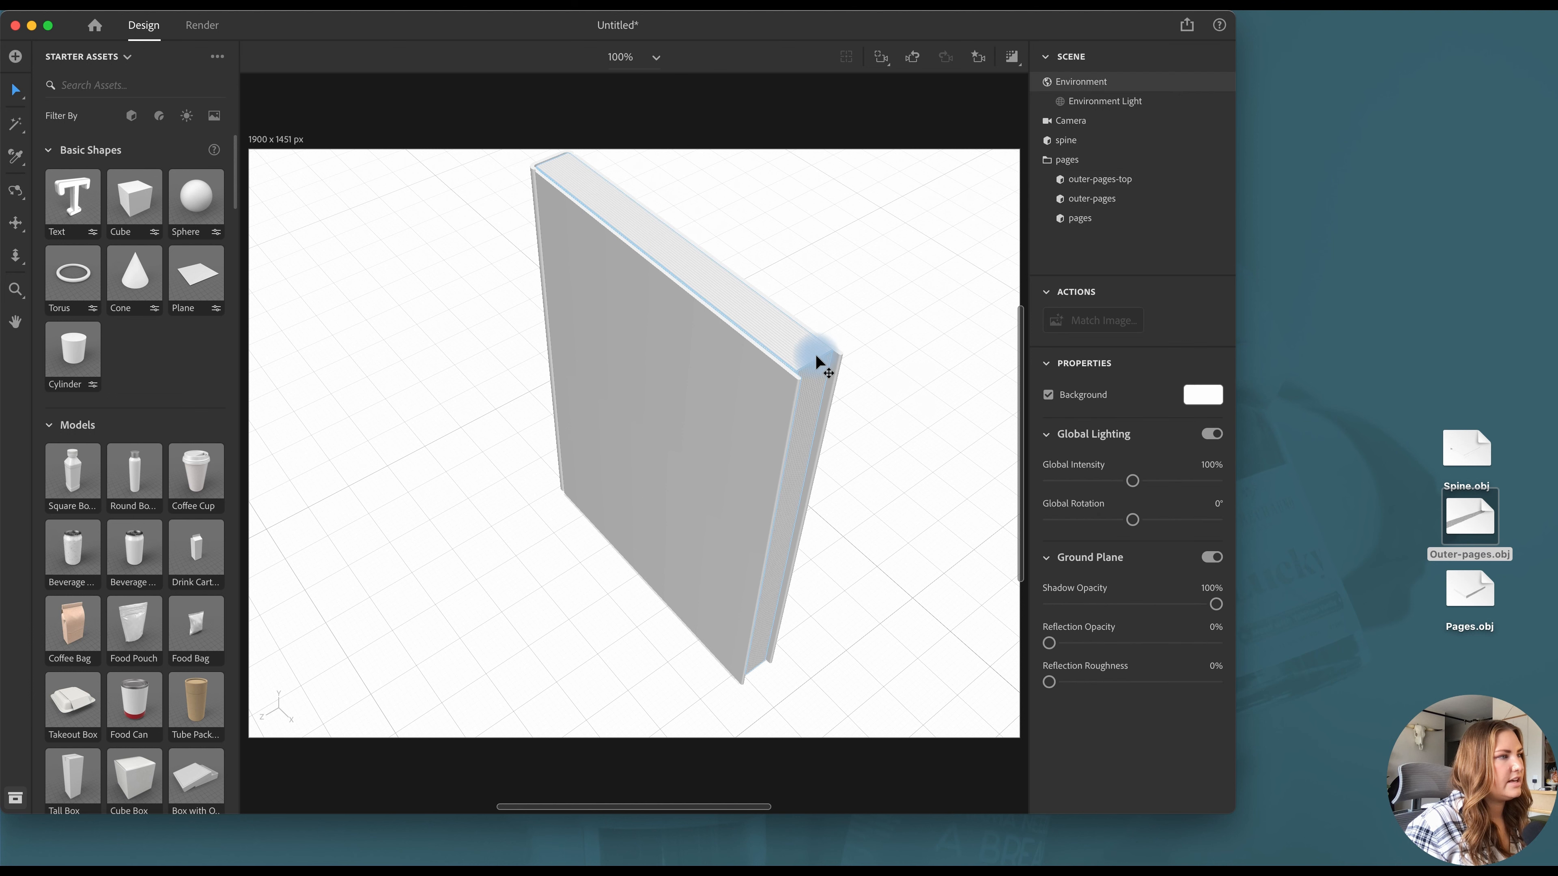
Inspect the material of outer-pages-top and browse the starter assets down to the Adobe Standard Materials
scroll(816, 353, "up", 3)
left_click(855, 298)
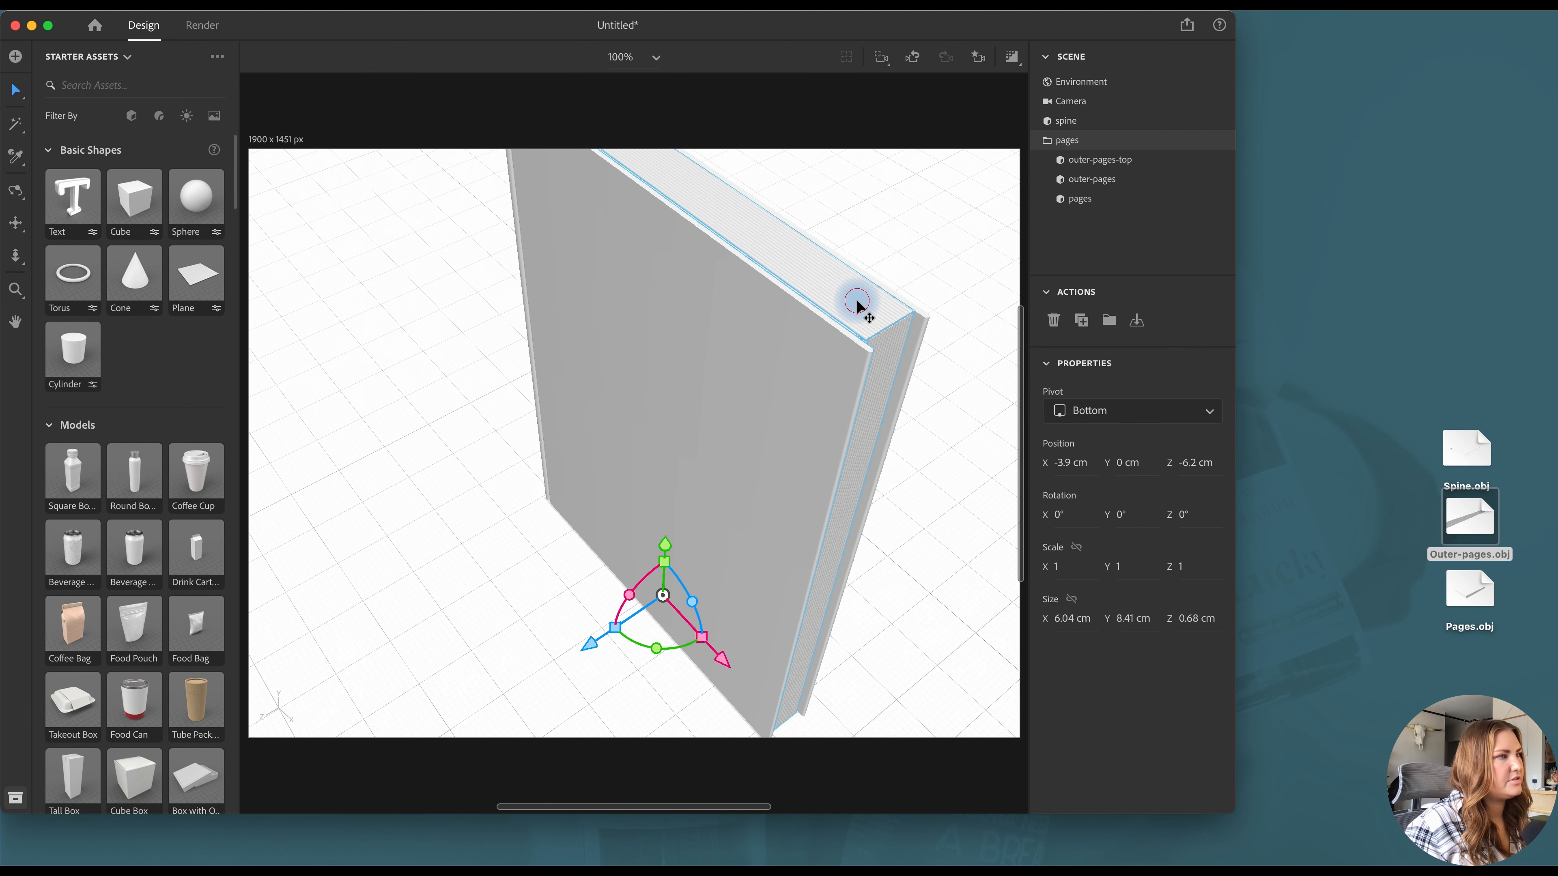
double_click(856, 298)
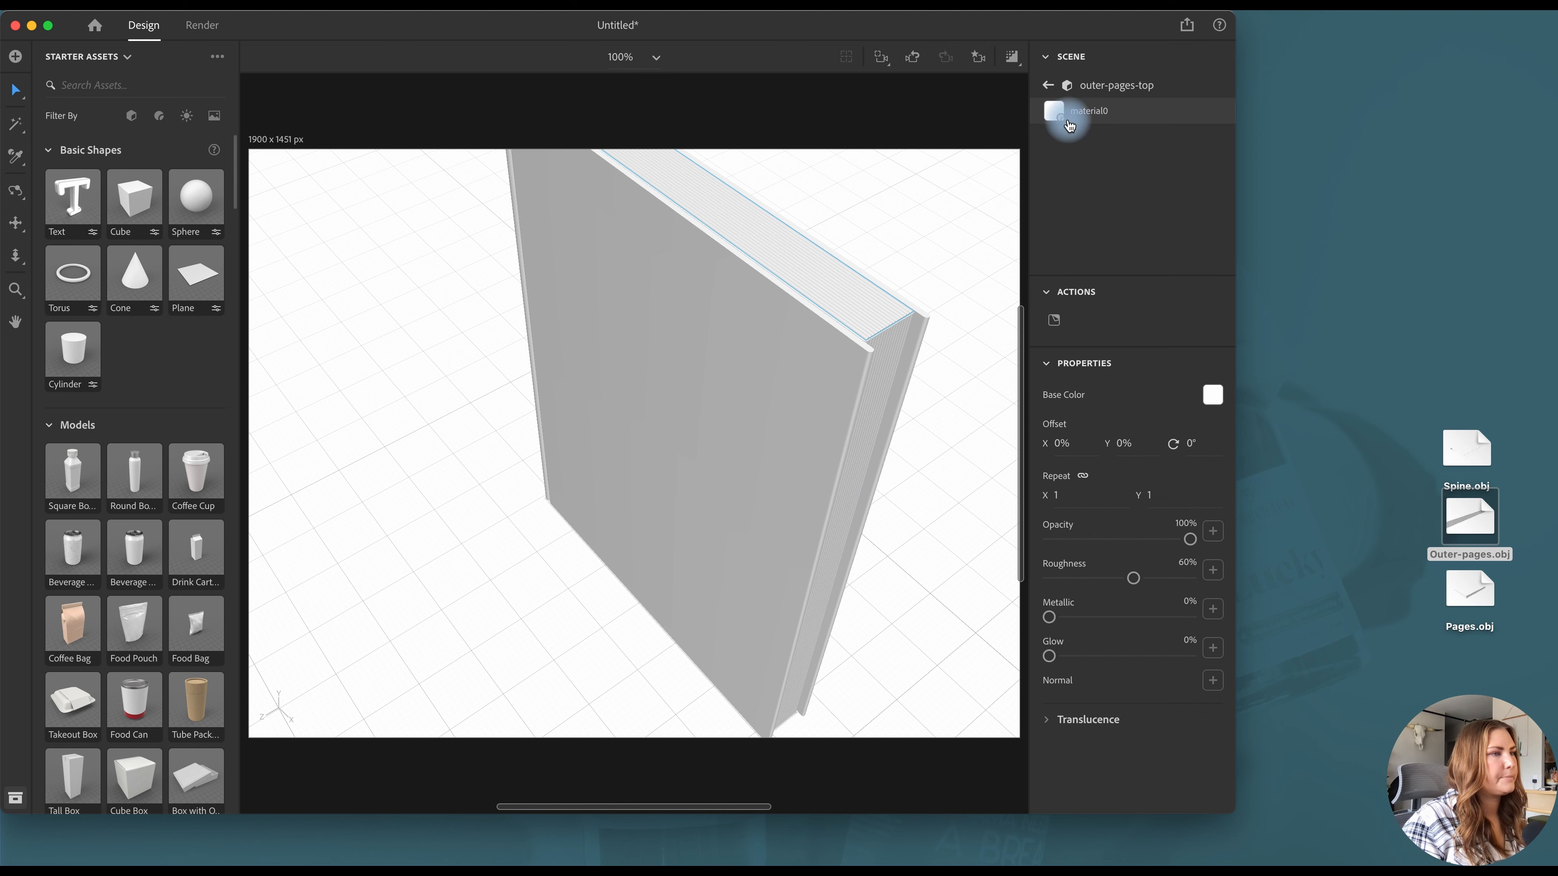
scroll(156, 417, "down", 10)
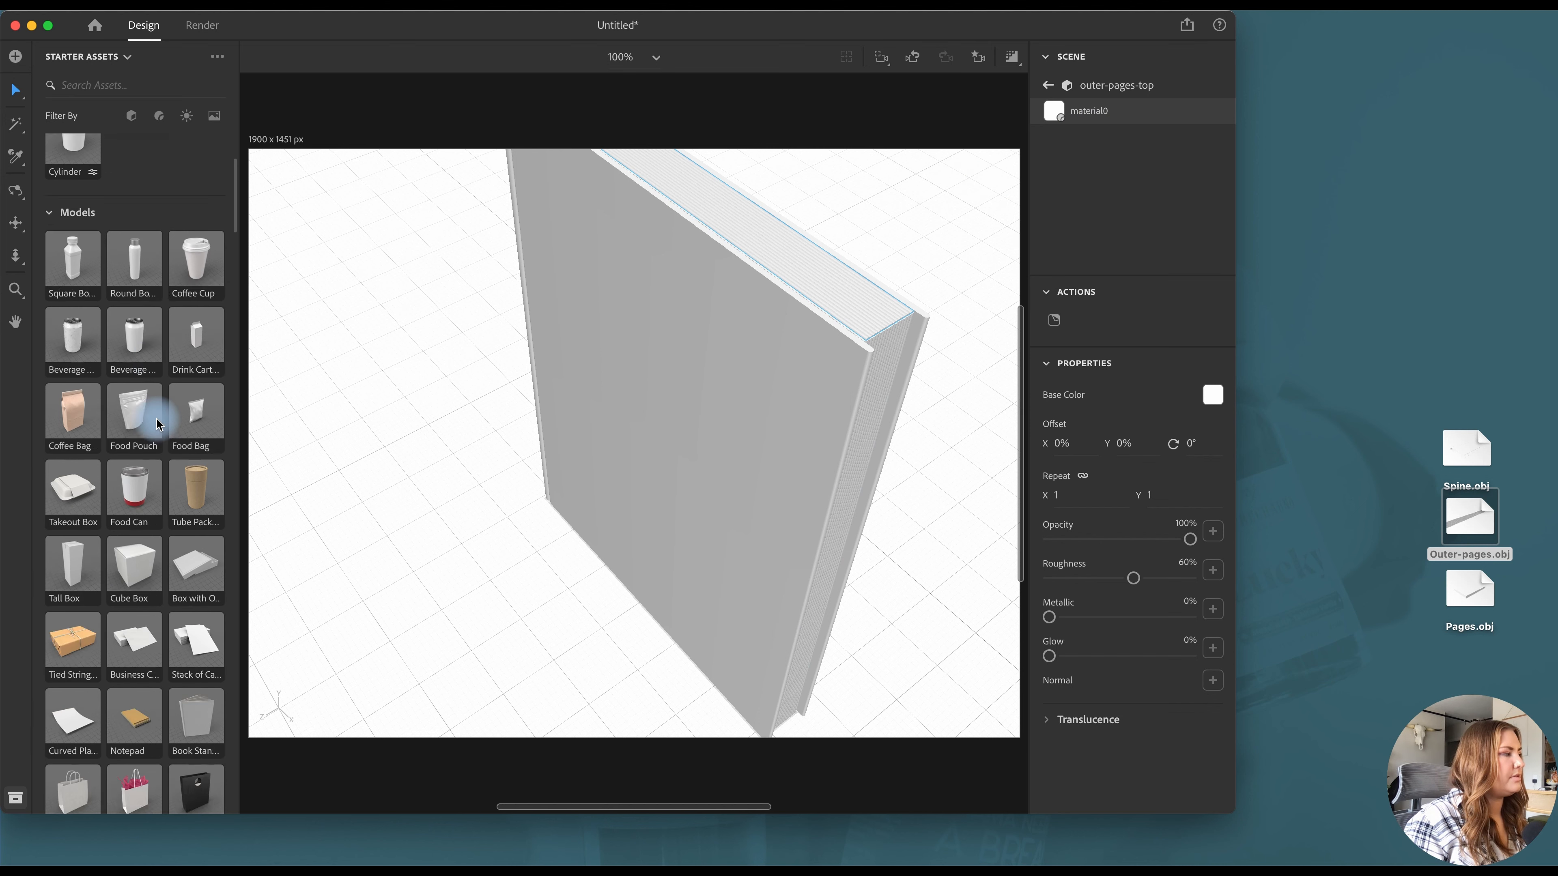
scroll(158, 423, "down", 6)
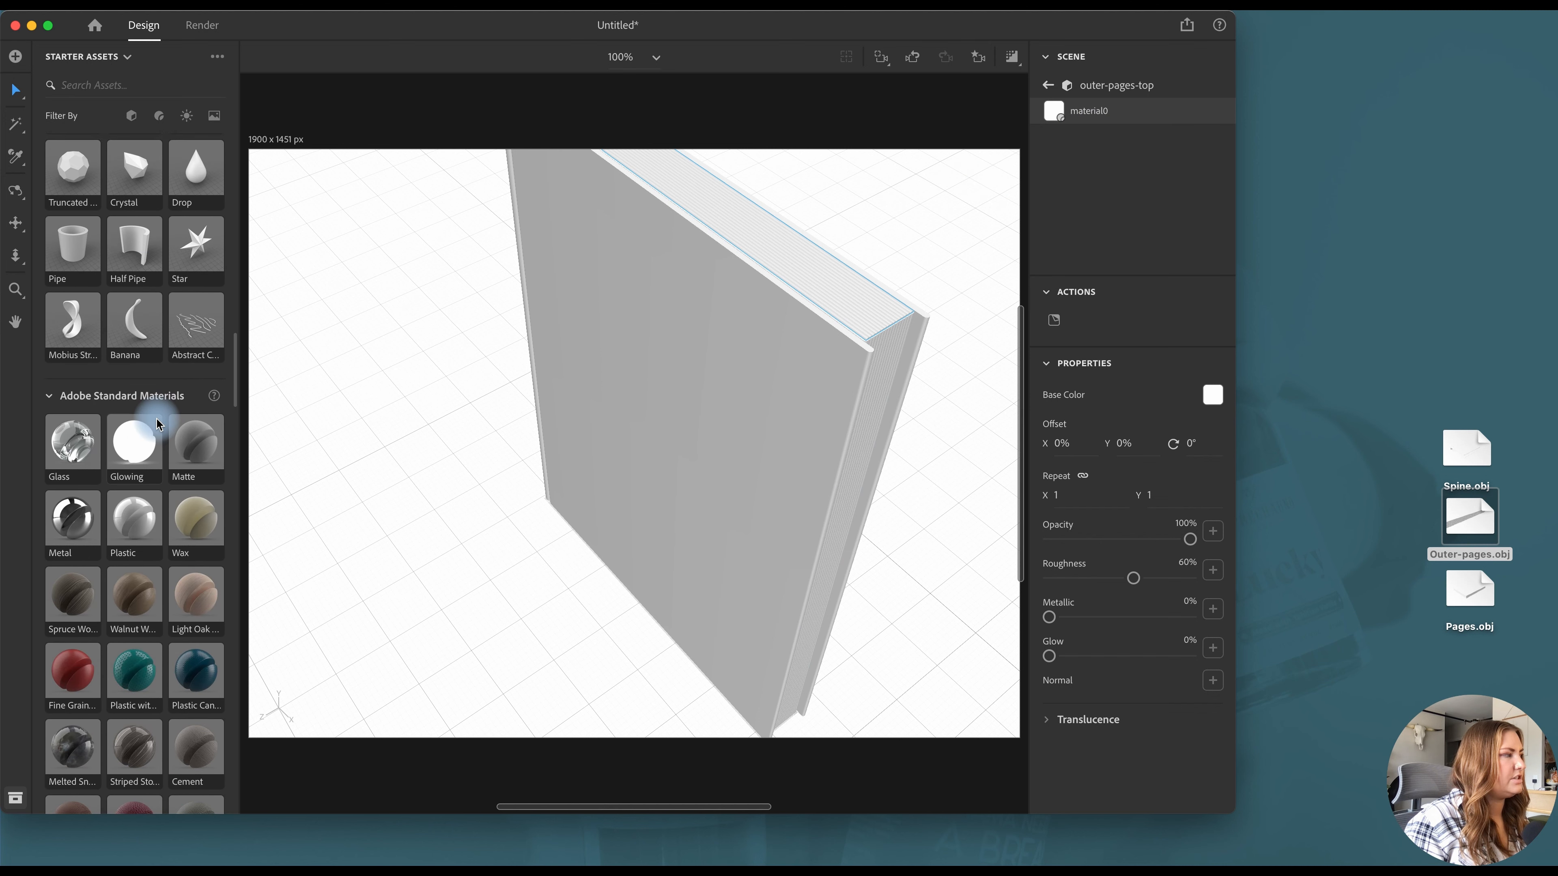
left_click(1047, 86)
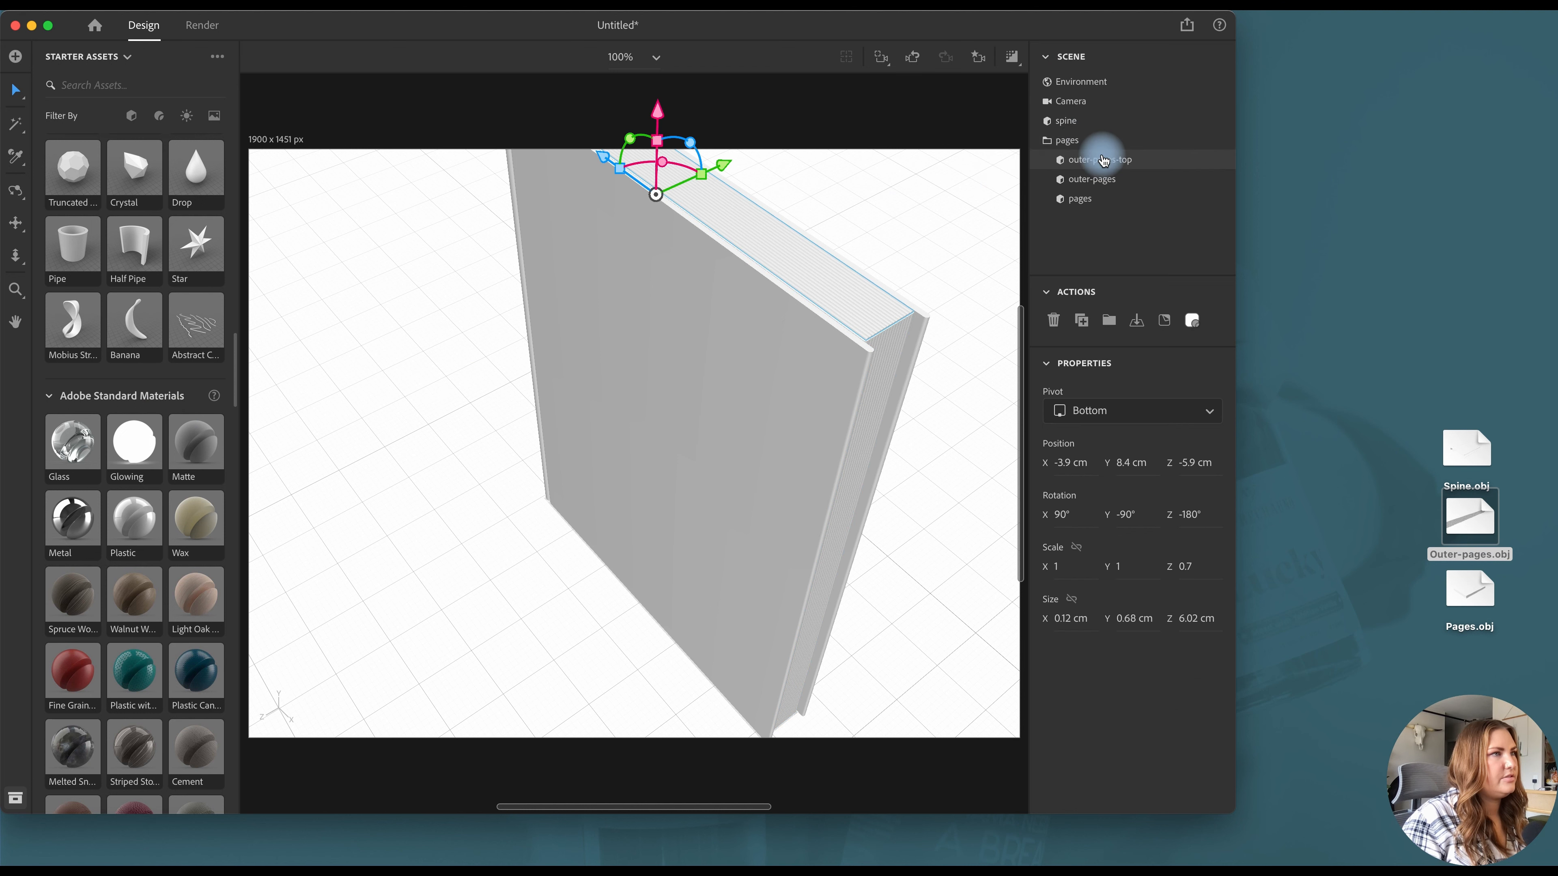
Apply the Diagonal Paper Substance material to the pages group and set its color to white
scroll(140, 469, "down", 15)
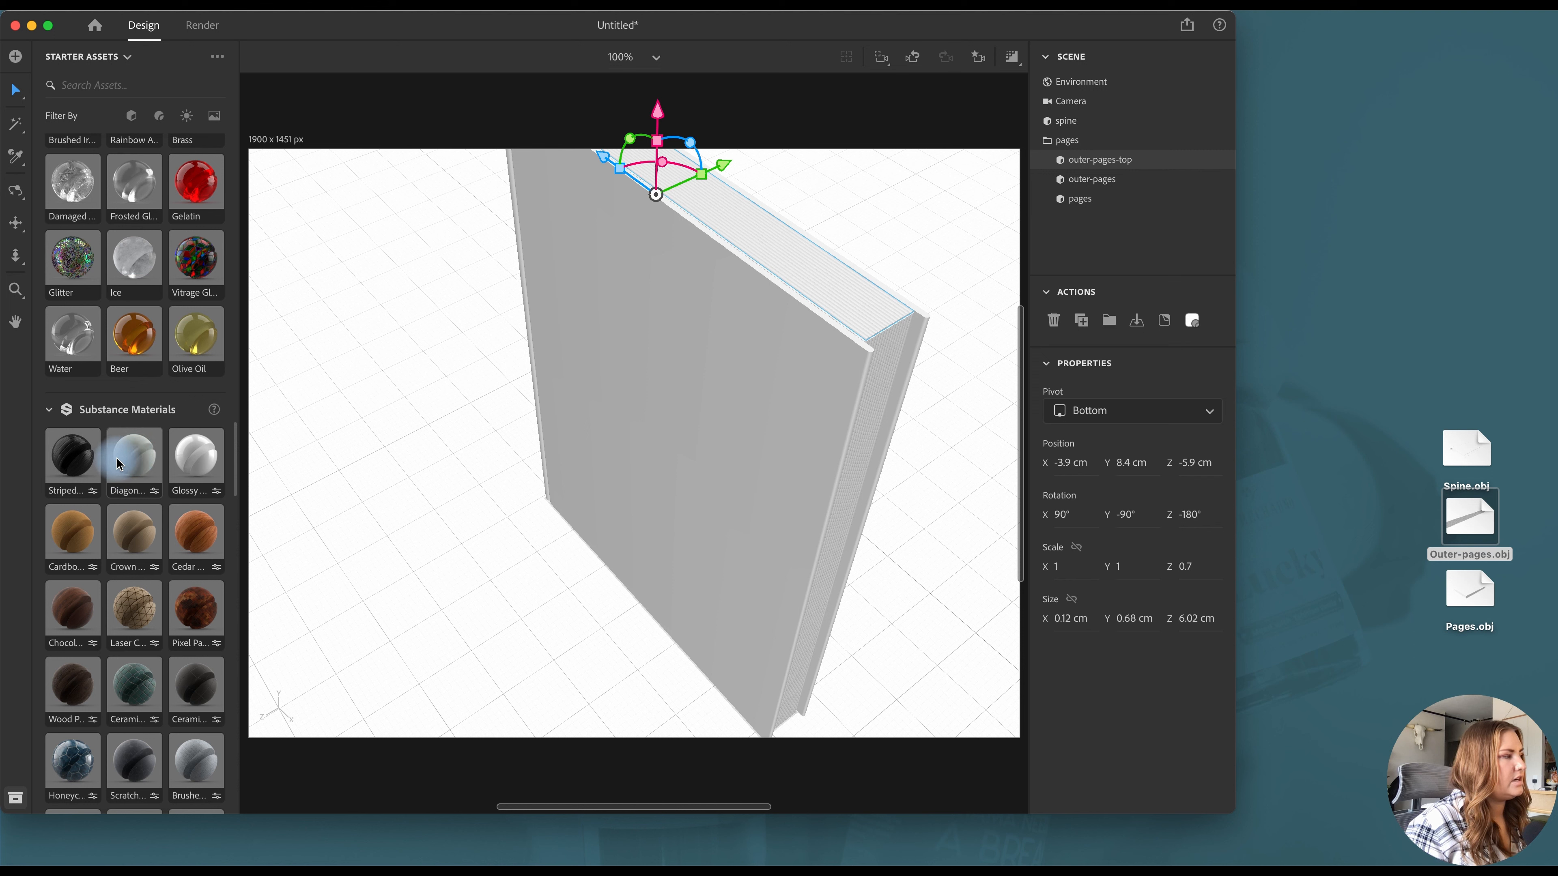
left_click_drag(135, 463, 1064, 140)
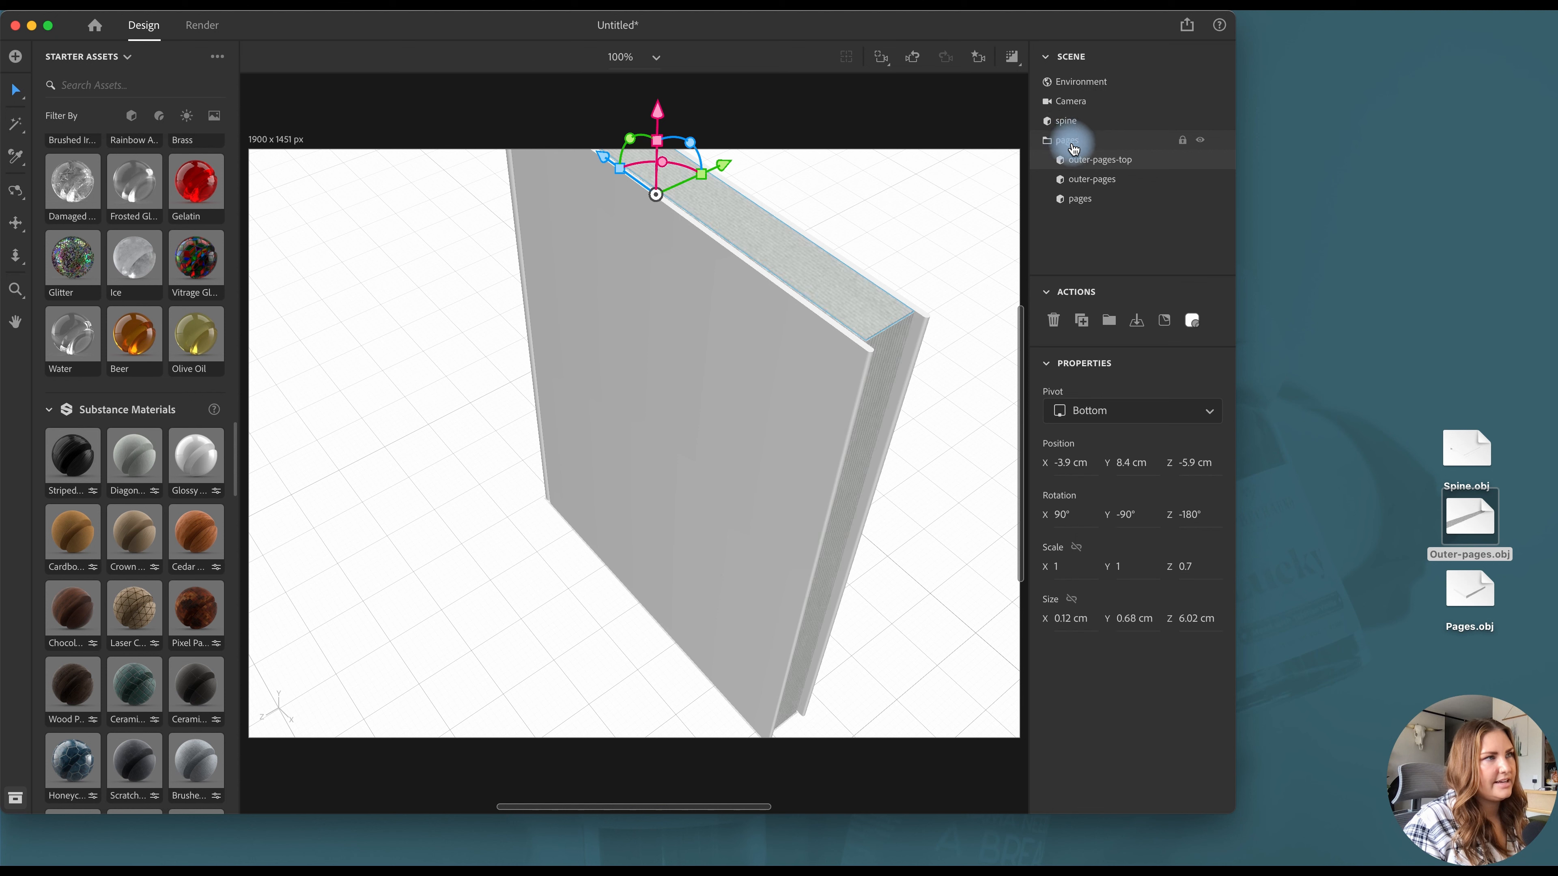
left_click(1078, 198)
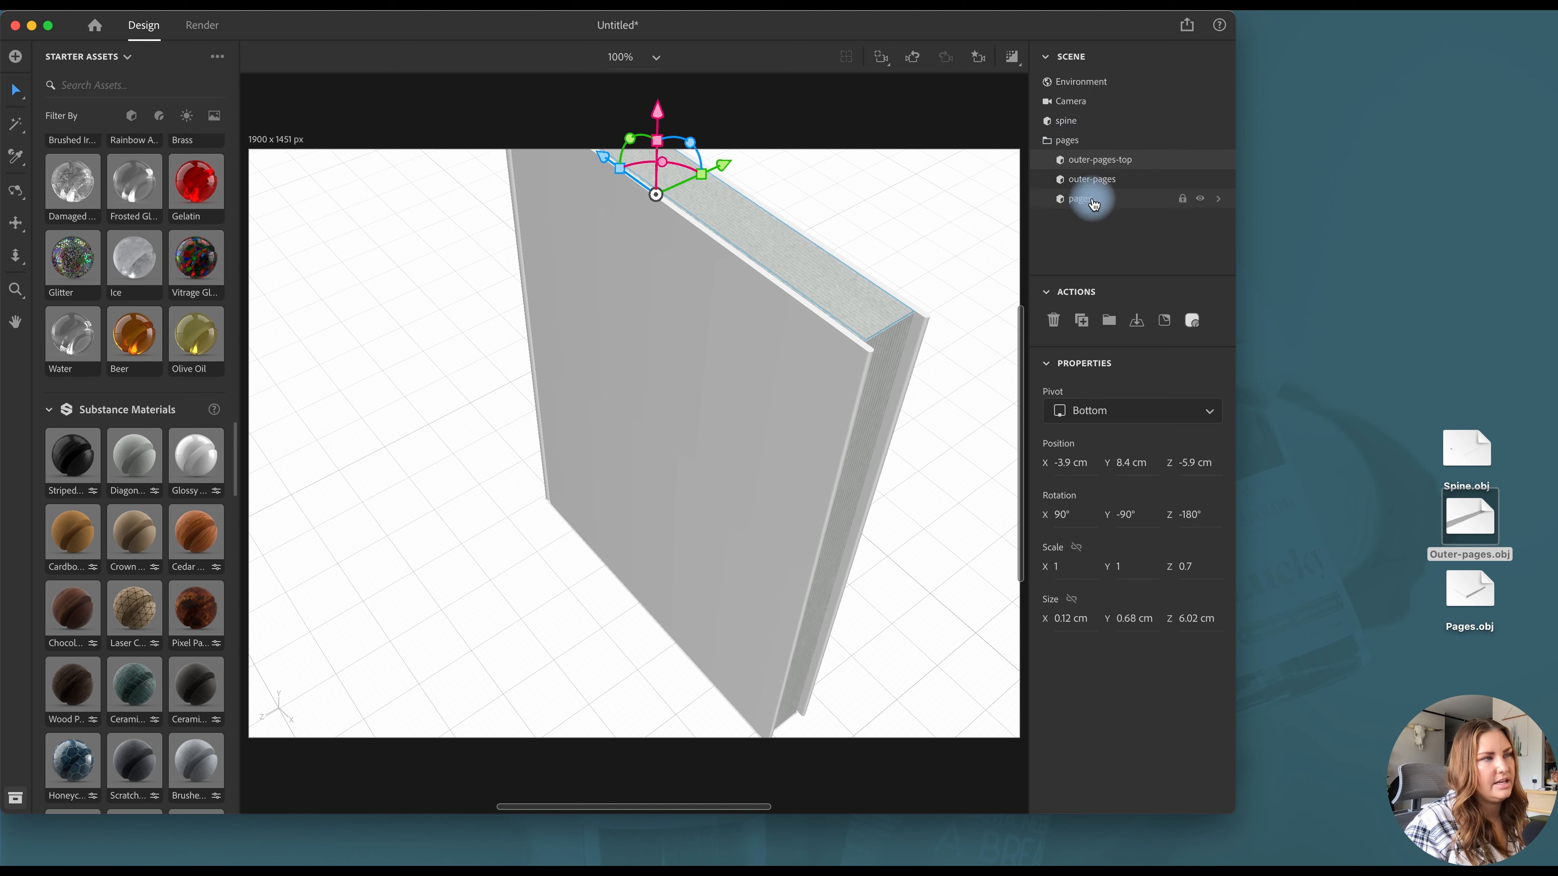
left_click(1217, 199)
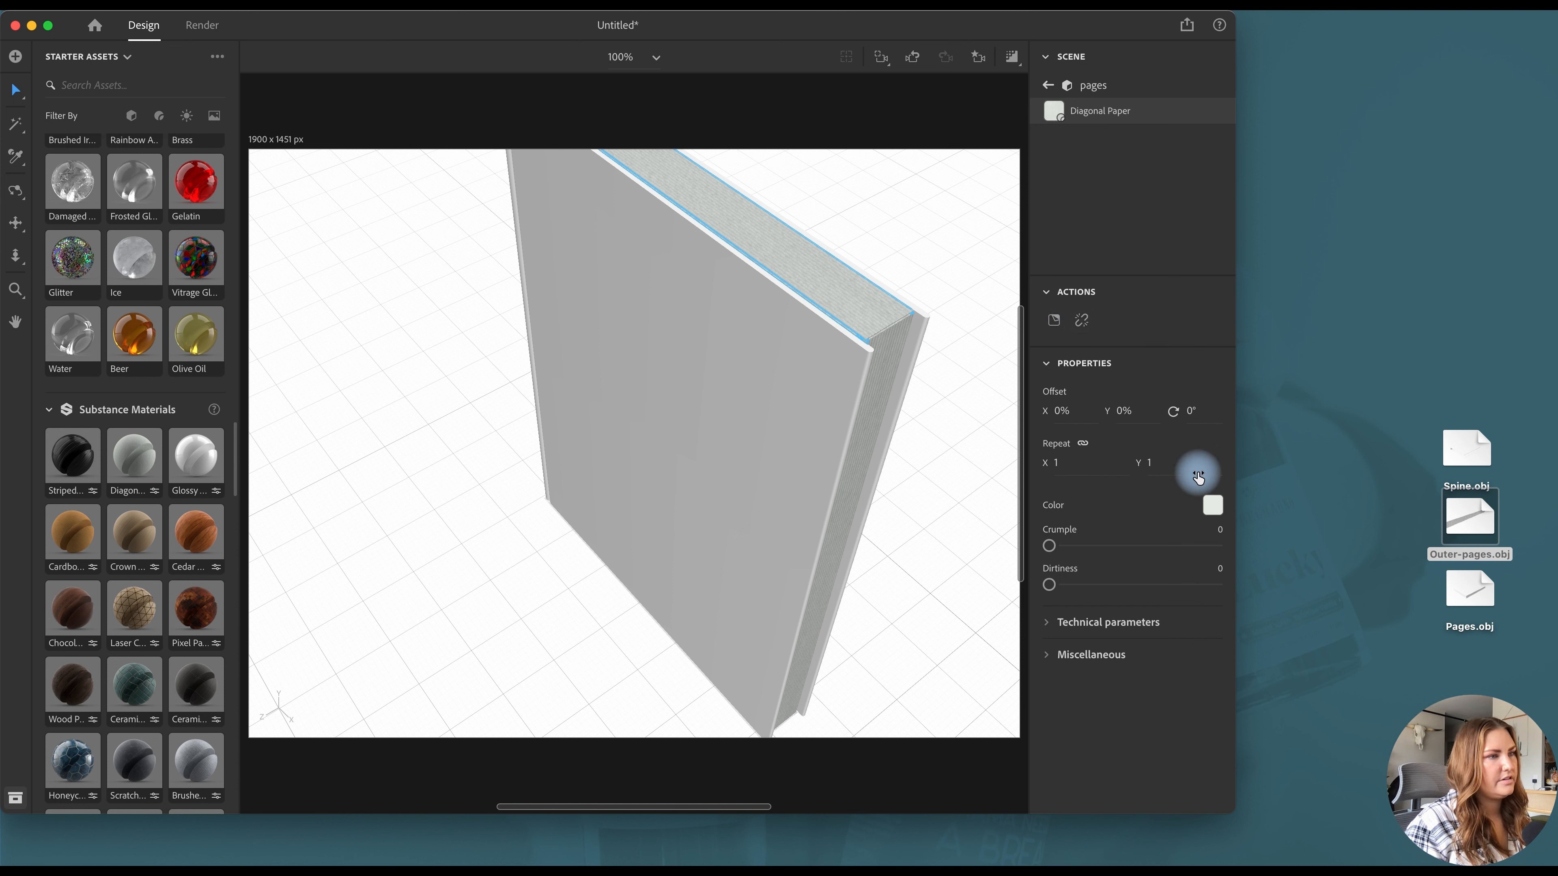
left_click(1212, 505)
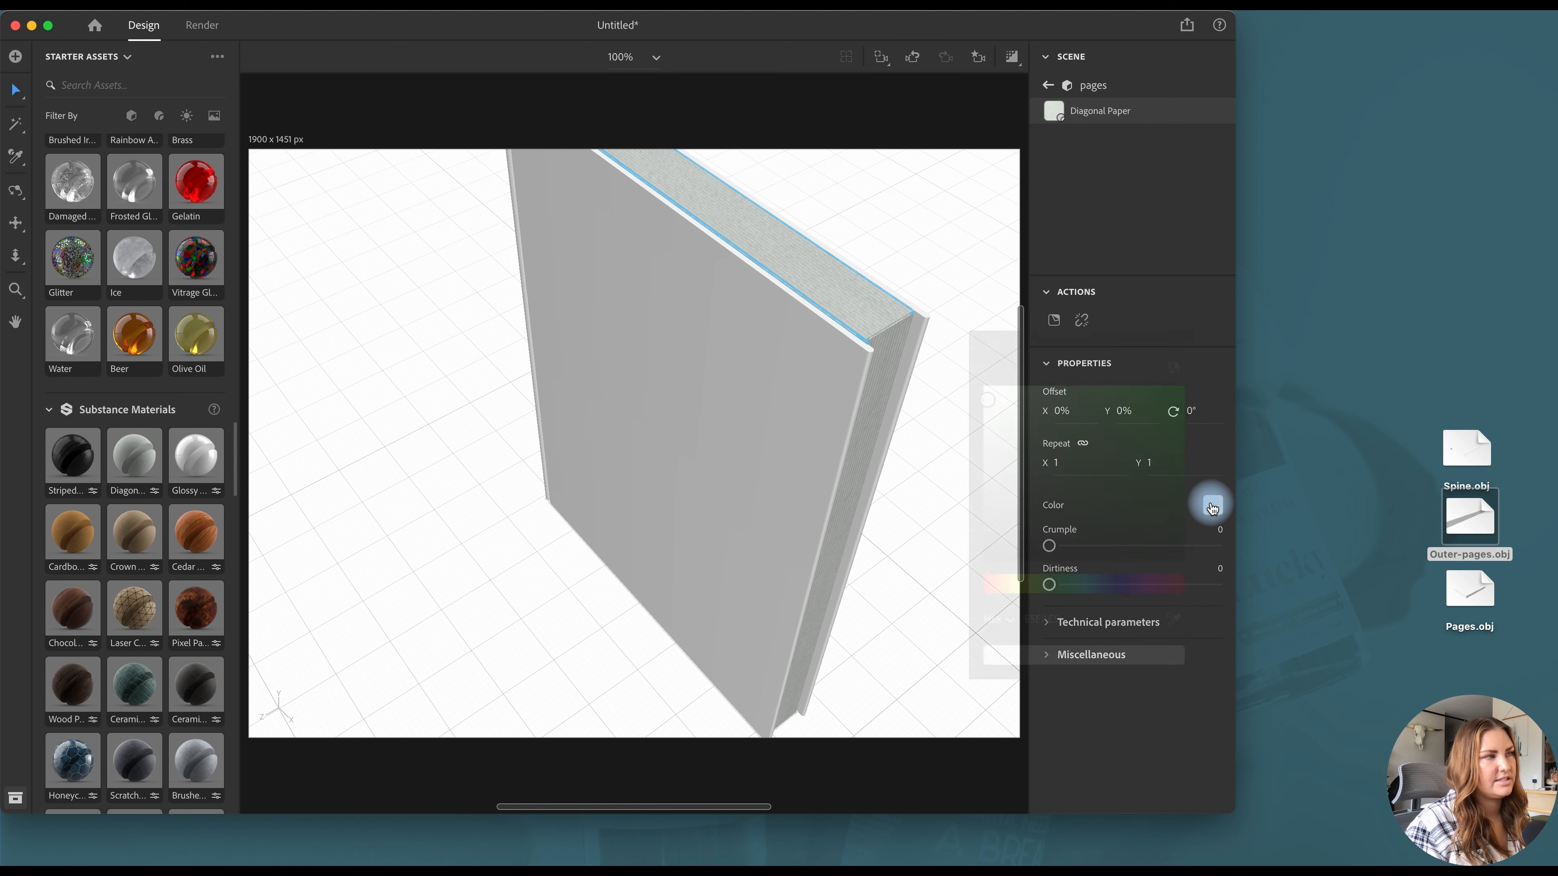
left_click(964, 370)
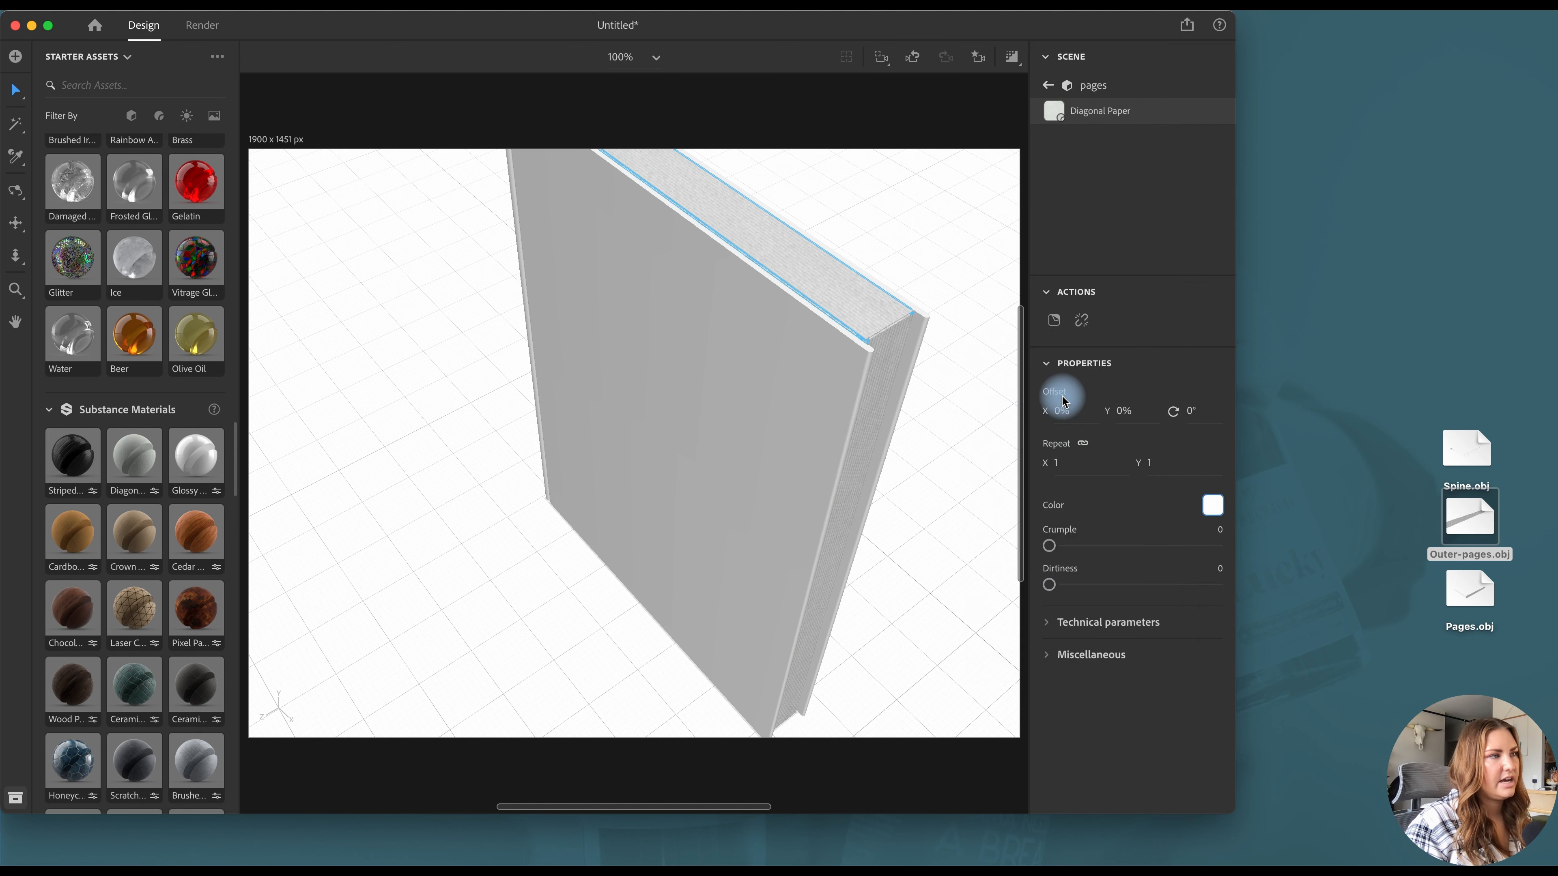
left_click(1053, 87)
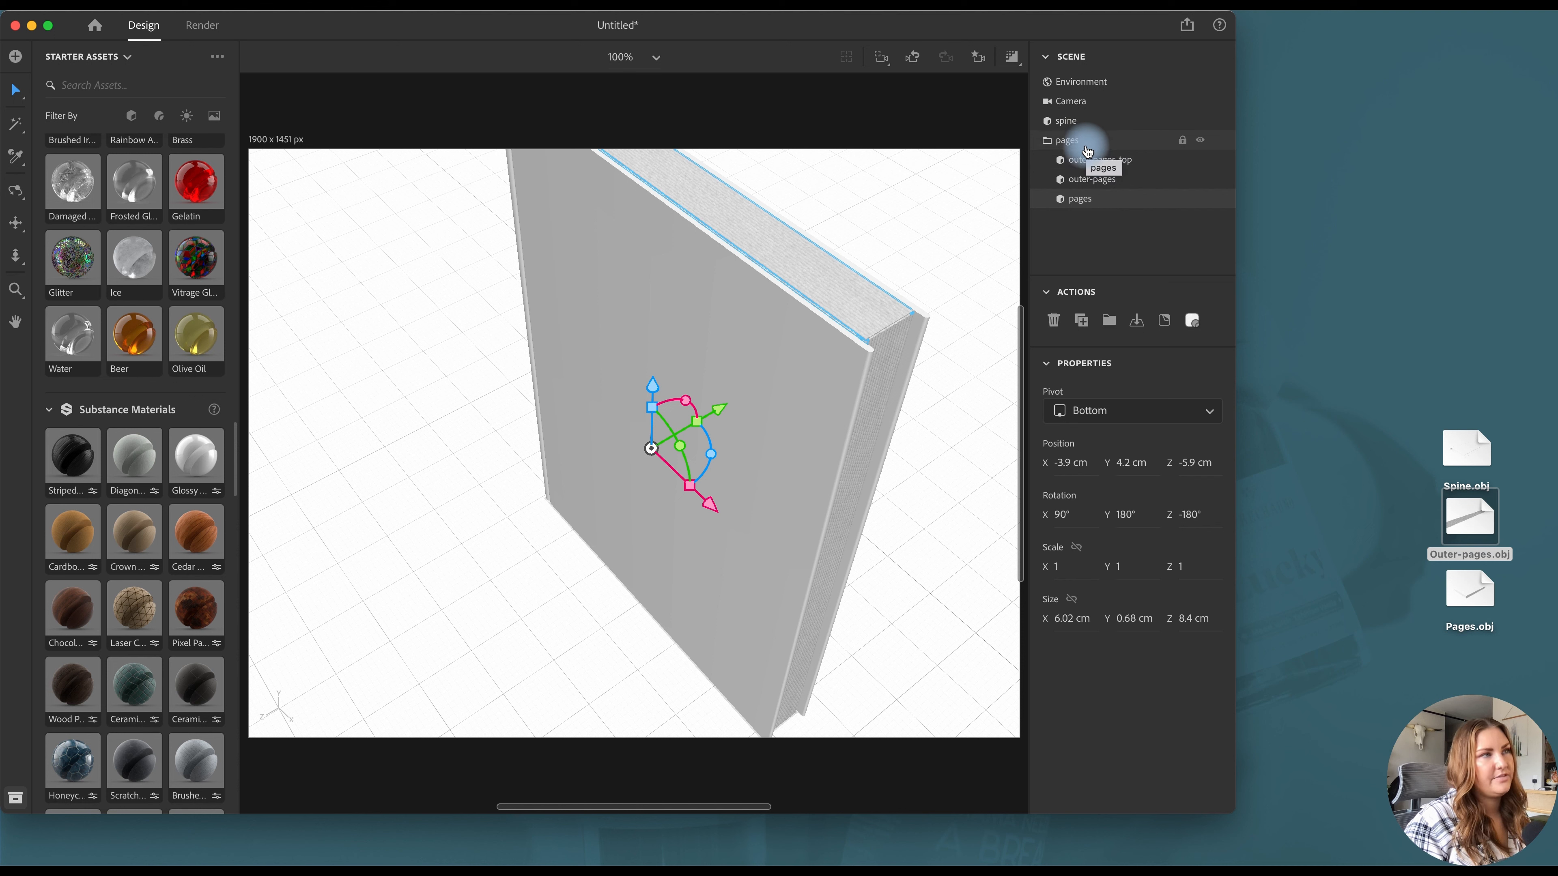
left_click(1088, 159)
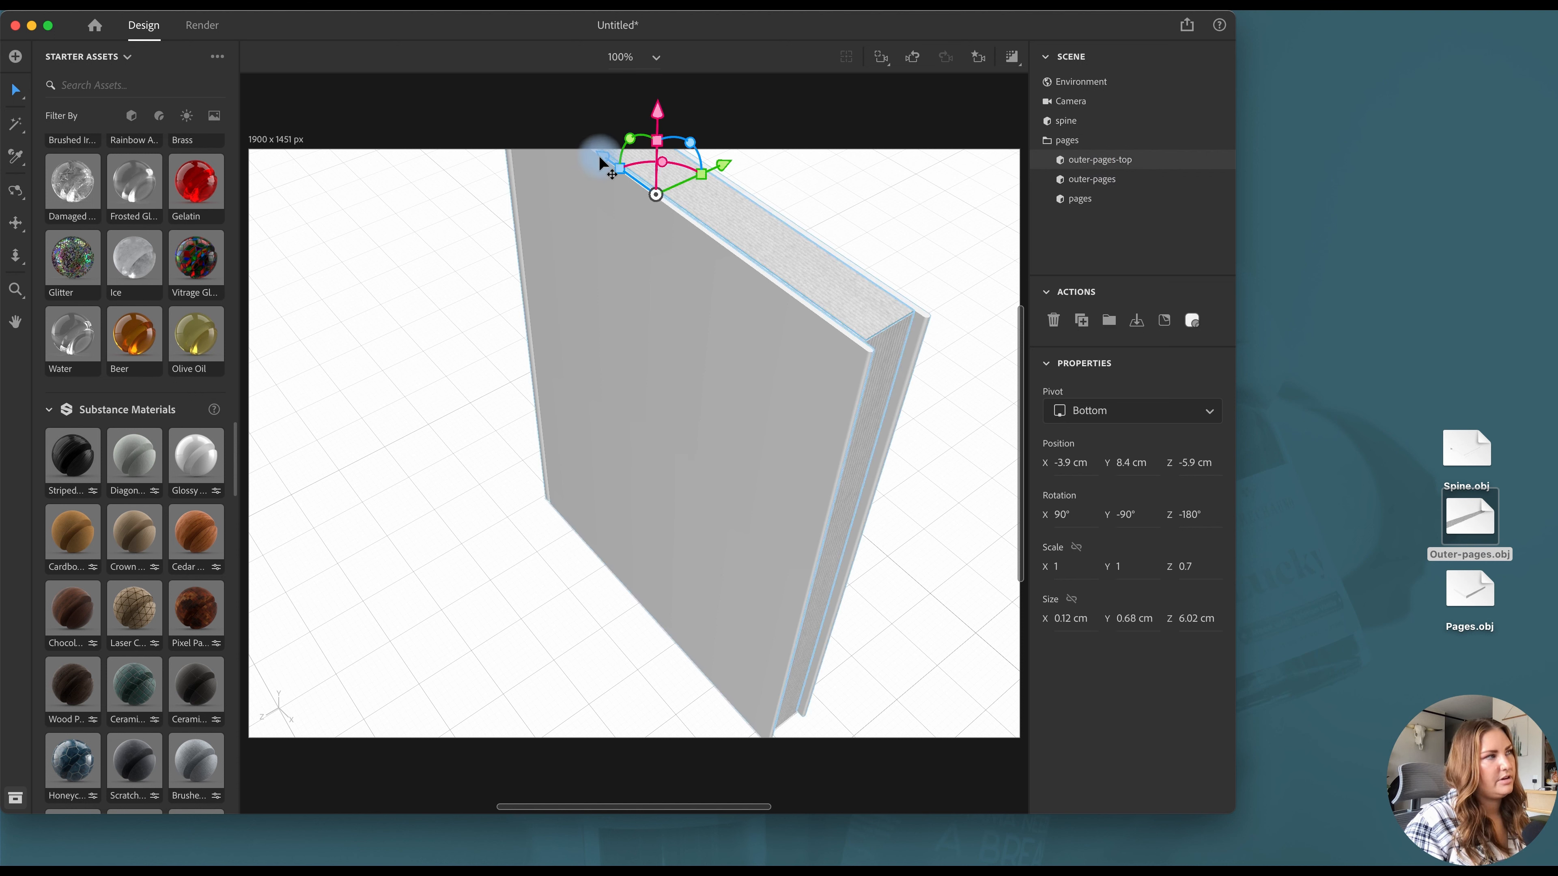
left_click_drag(599, 157, 600, 156)
left_click(1105, 240)
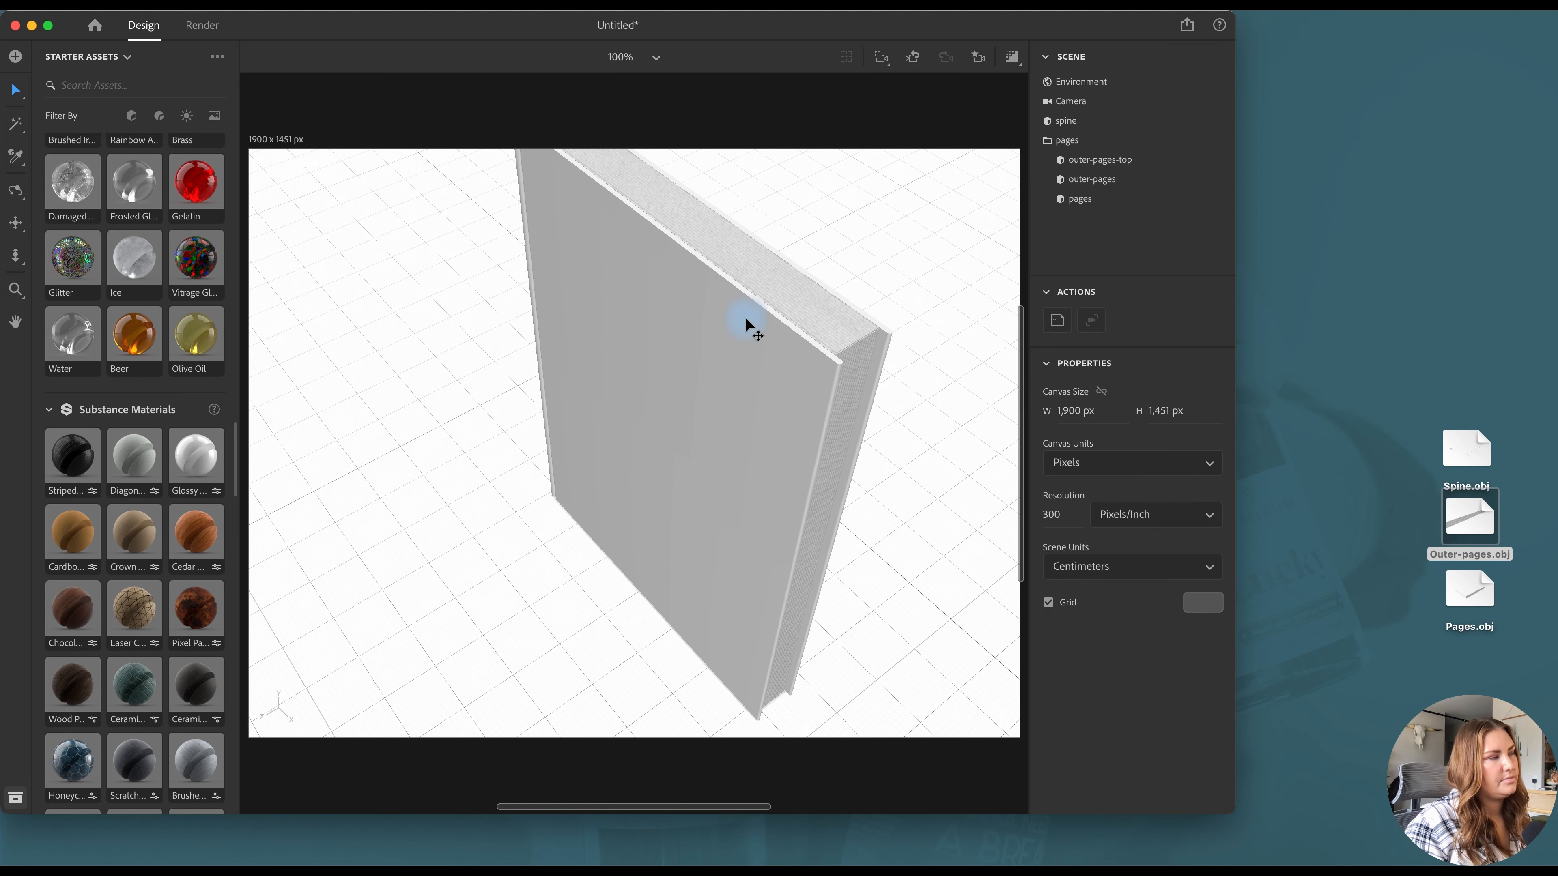
scroll(748, 318, "down", 2)
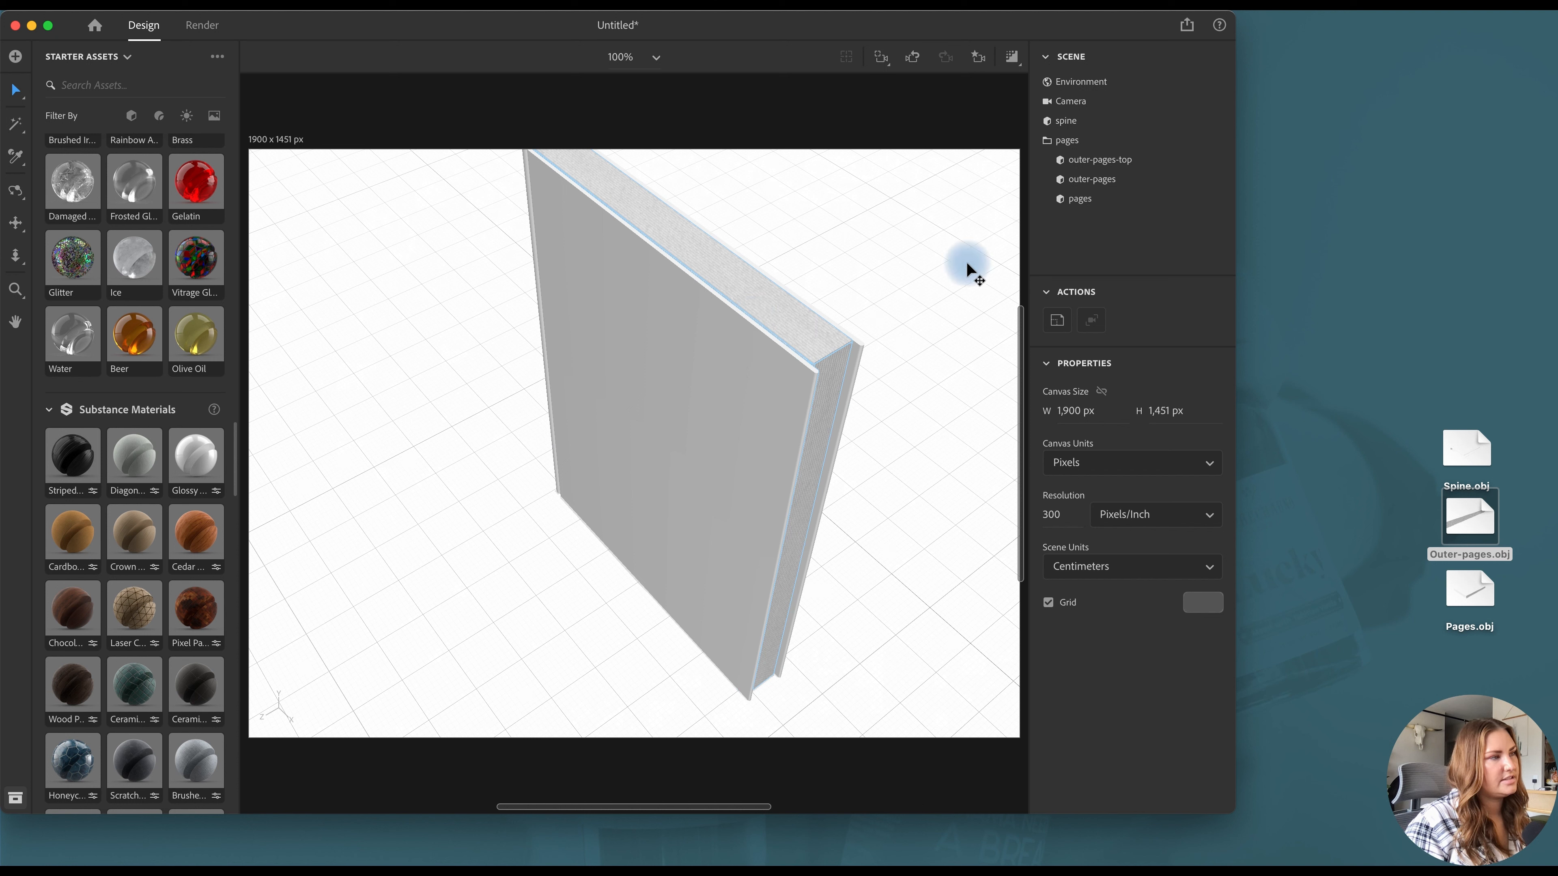
left_click(1127, 233)
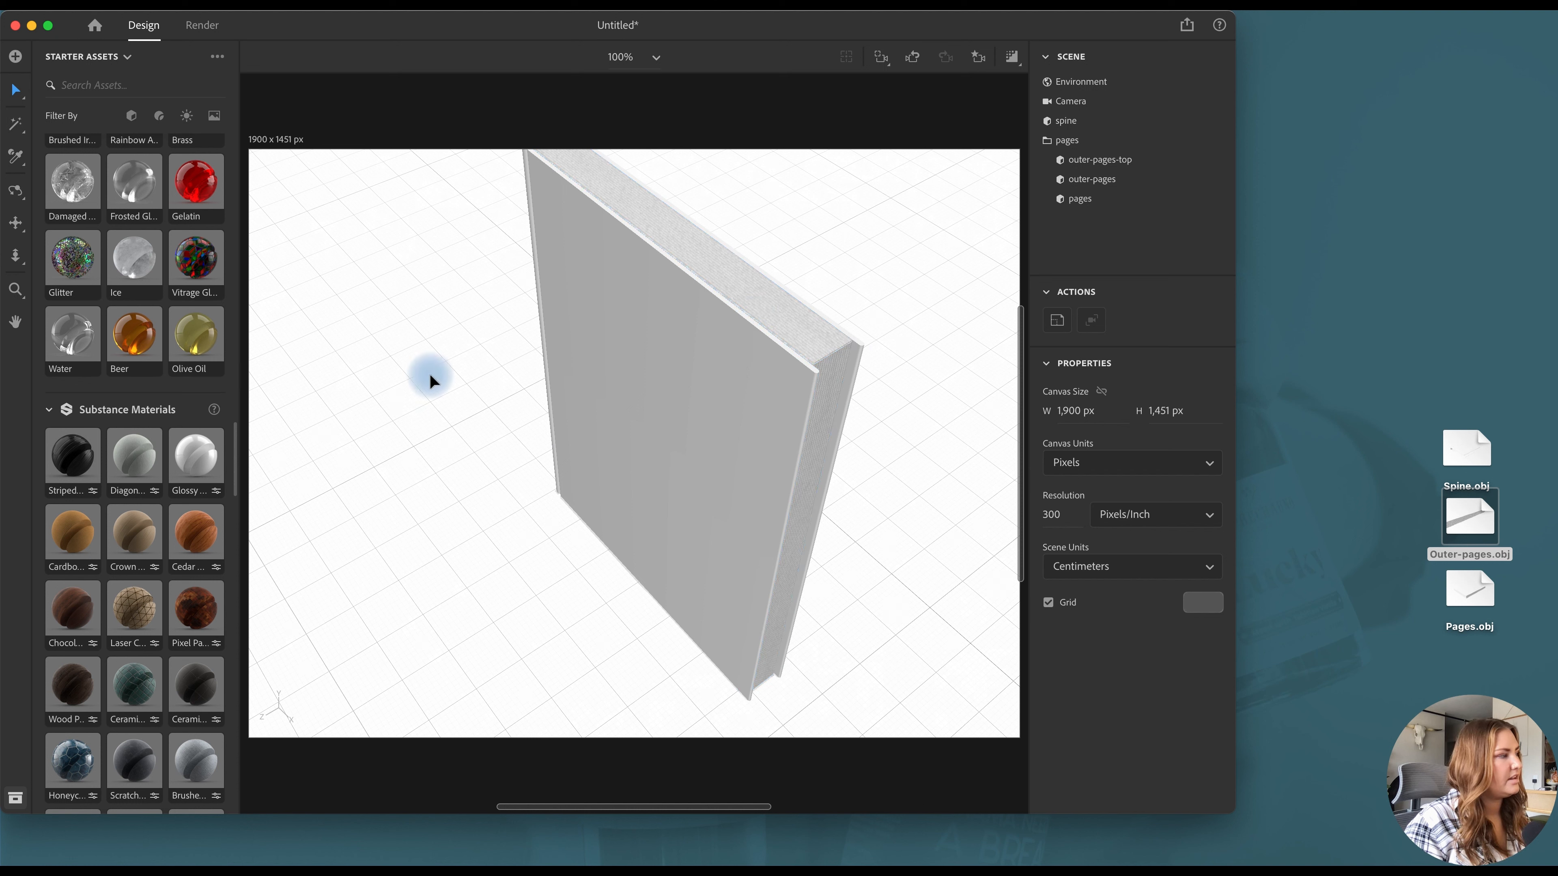
Try the Glossy Paper material on the spine cover and replace it with the Matte Adobe Standard Material
scroll(129, 505, "down", 3)
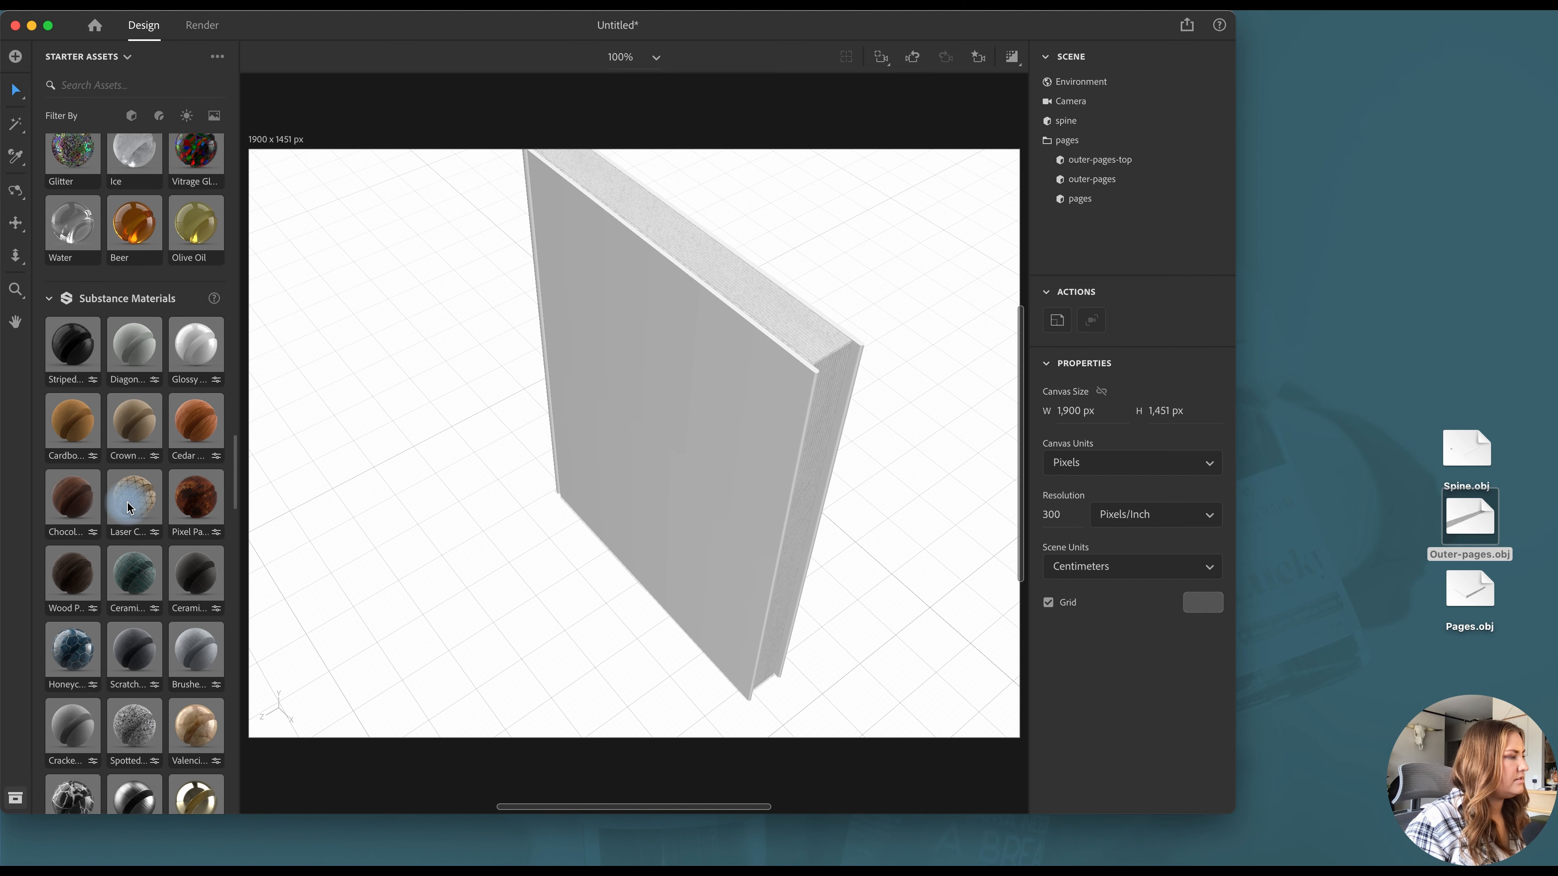
left_click_drag(193, 354, 735, 452)
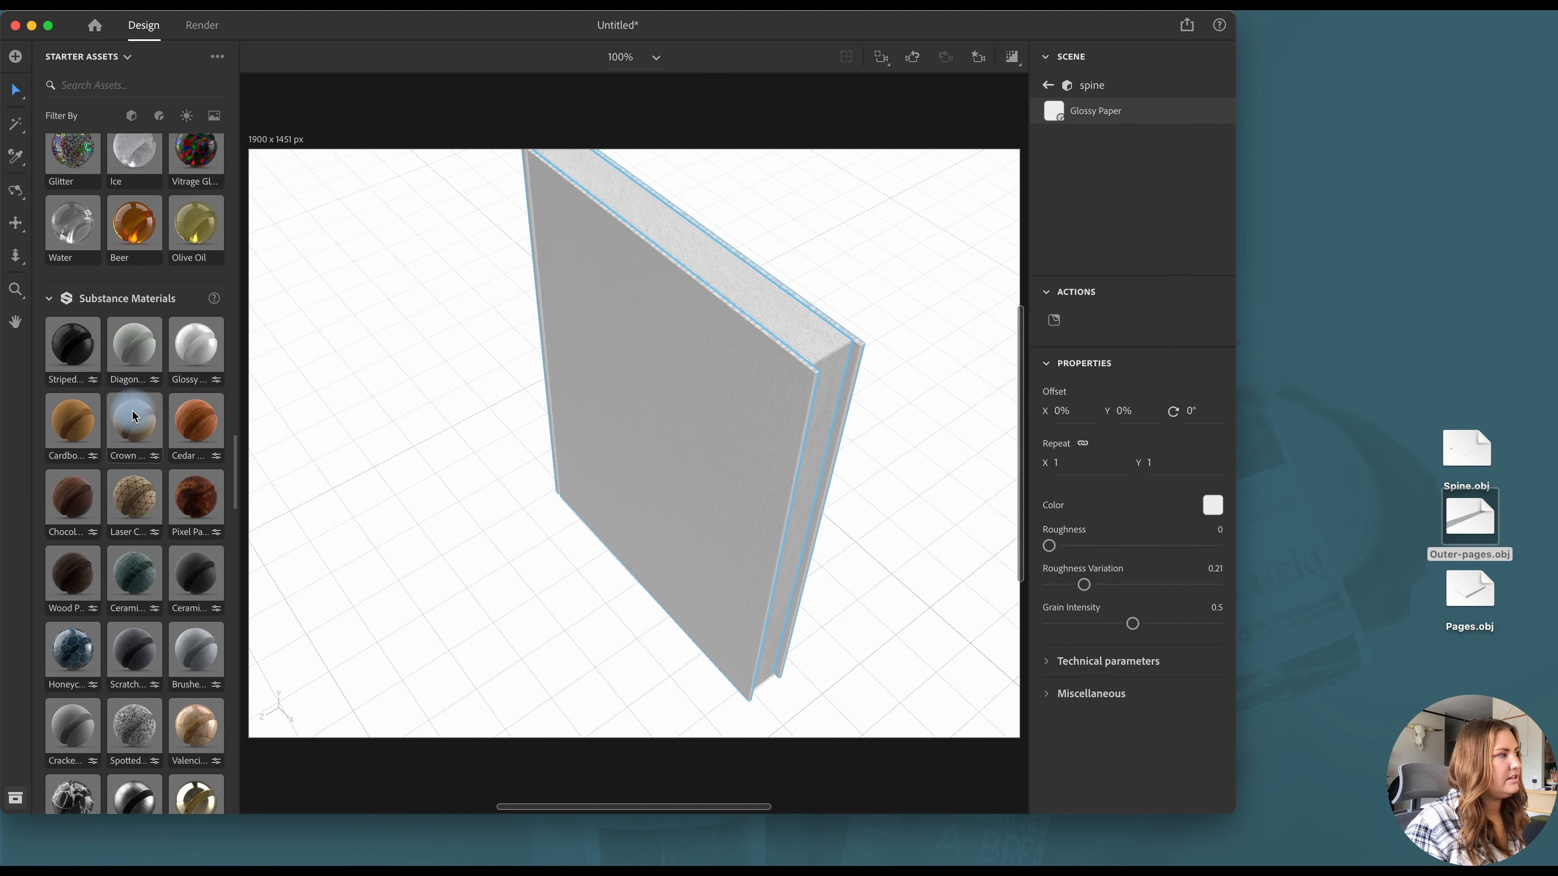
scroll(128, 416, "up", 8)
scroll(129, 416, "up", 15)
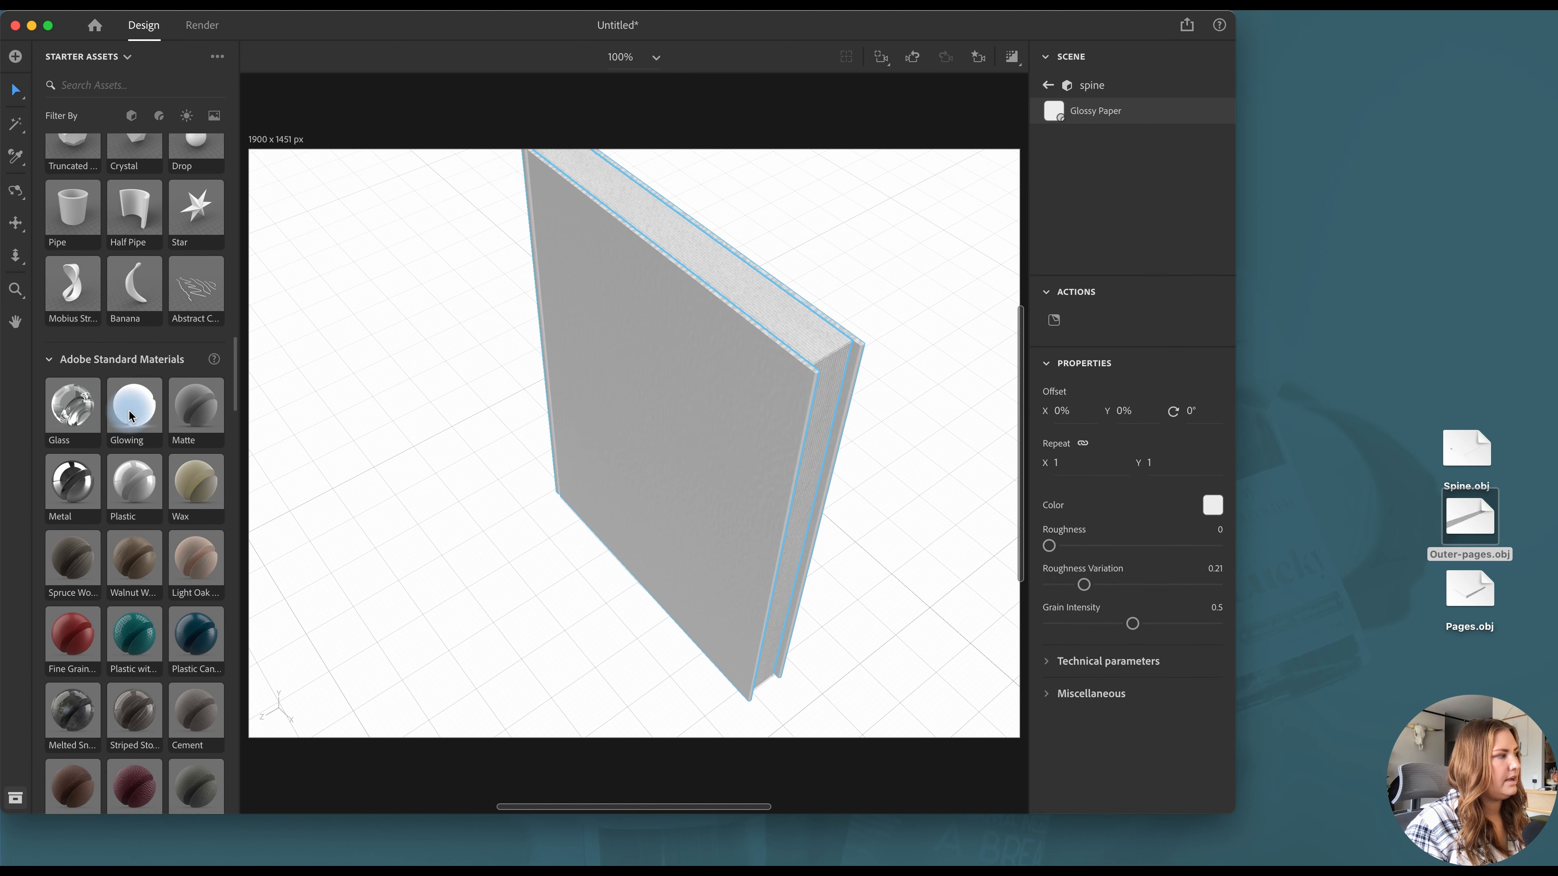
left_click_drag(196, 386, 738, 453)
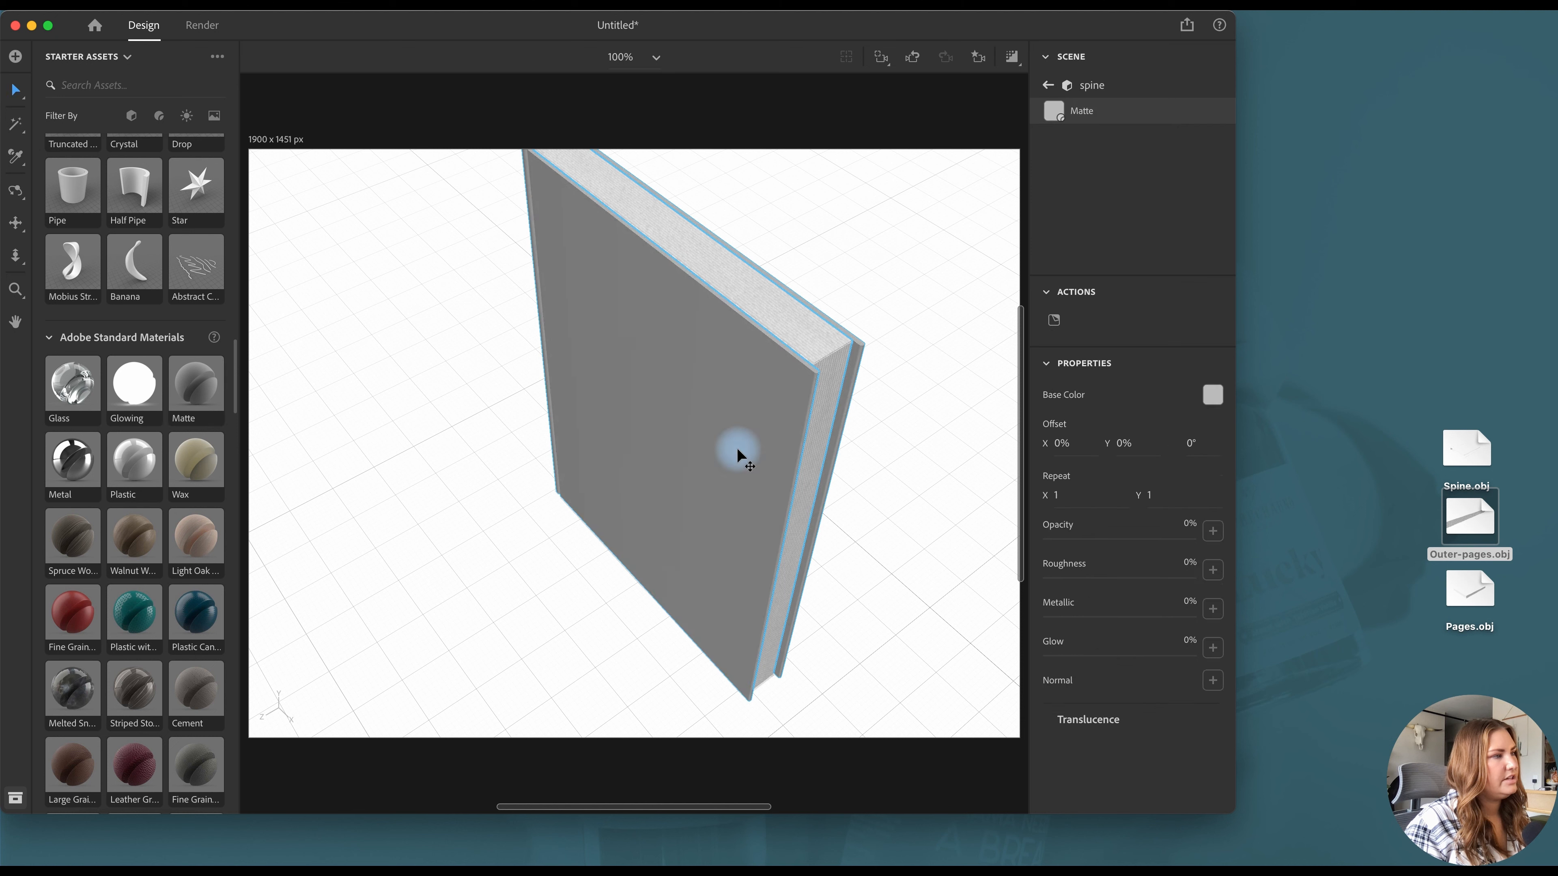
left_click(1213, 396)
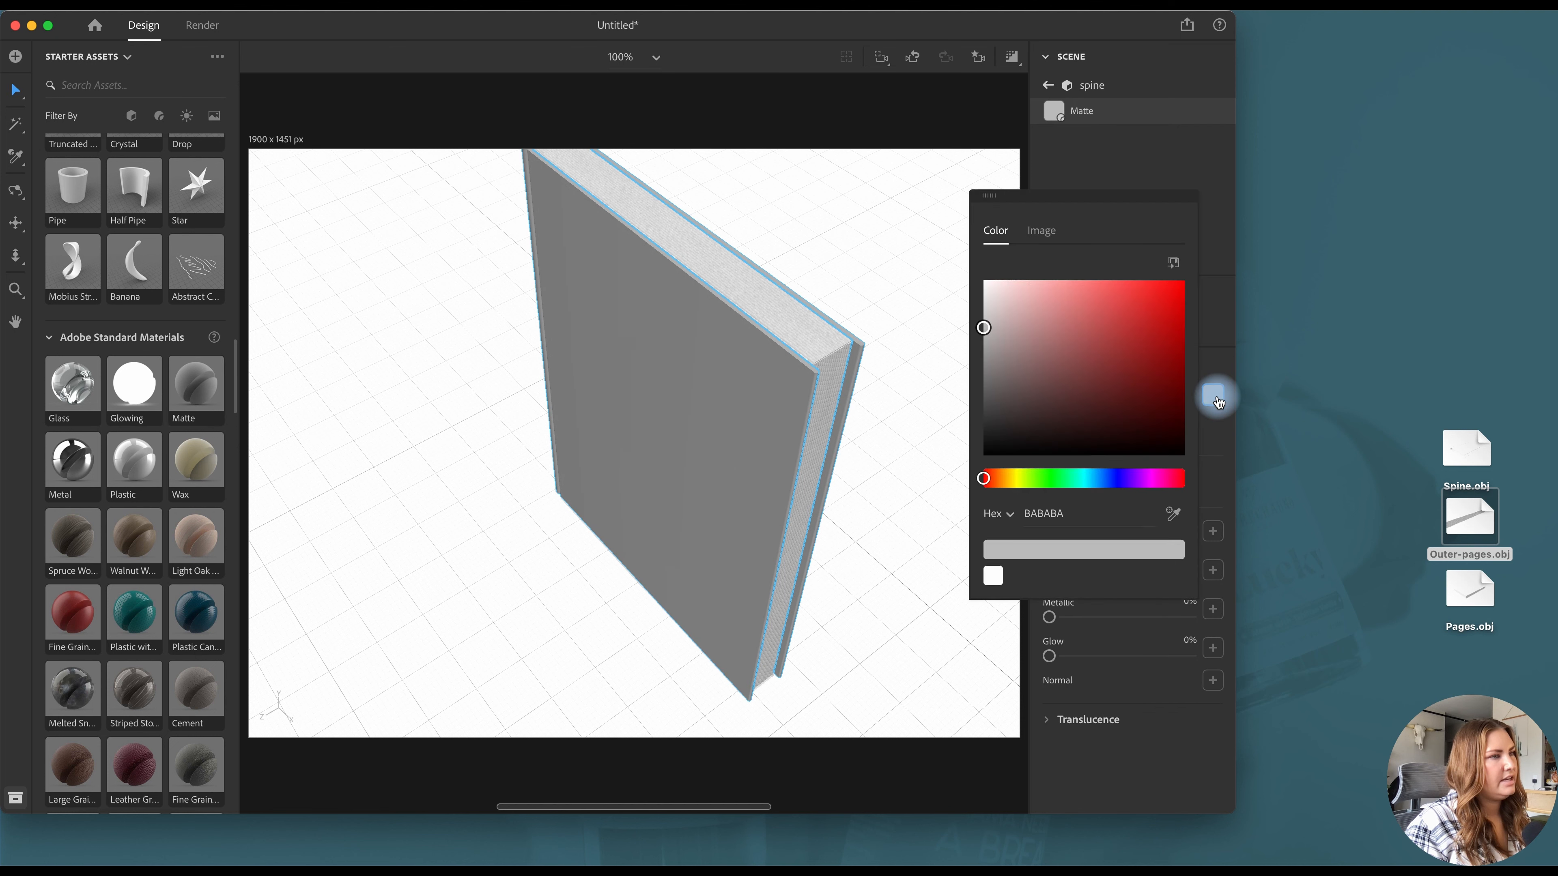
left_click(1216, 400)
left_click(928, 379)
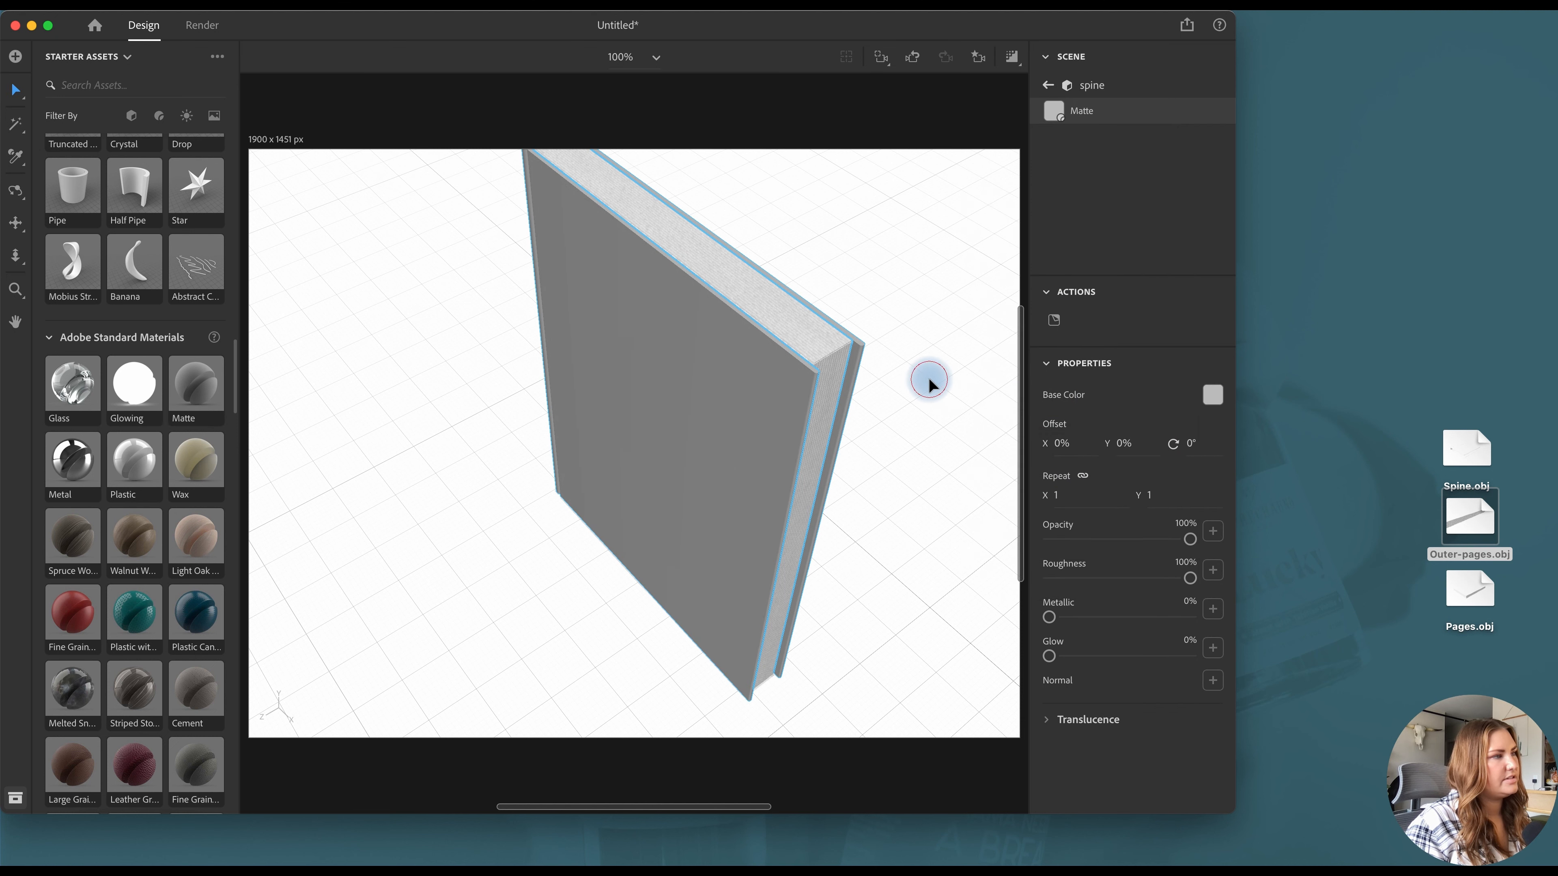
Orbit the scene to view the book and restore the Angle-1 camera bookmark
left_click(16, 191)
left_click_drag(362, 332, 498, 307)
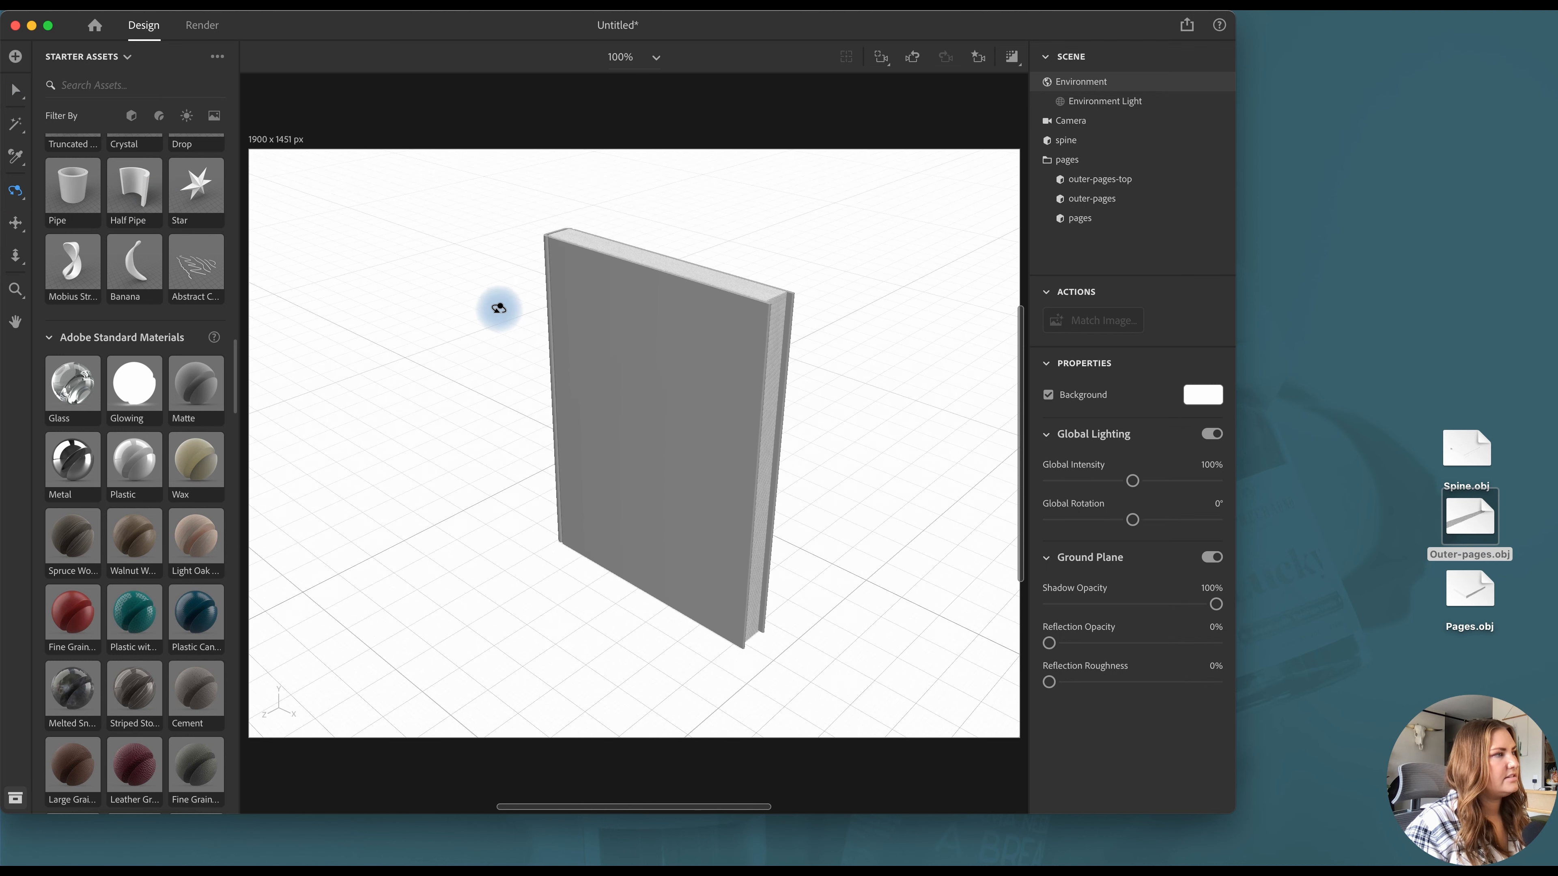
left_click(975, 65)
left_click(890, 117)
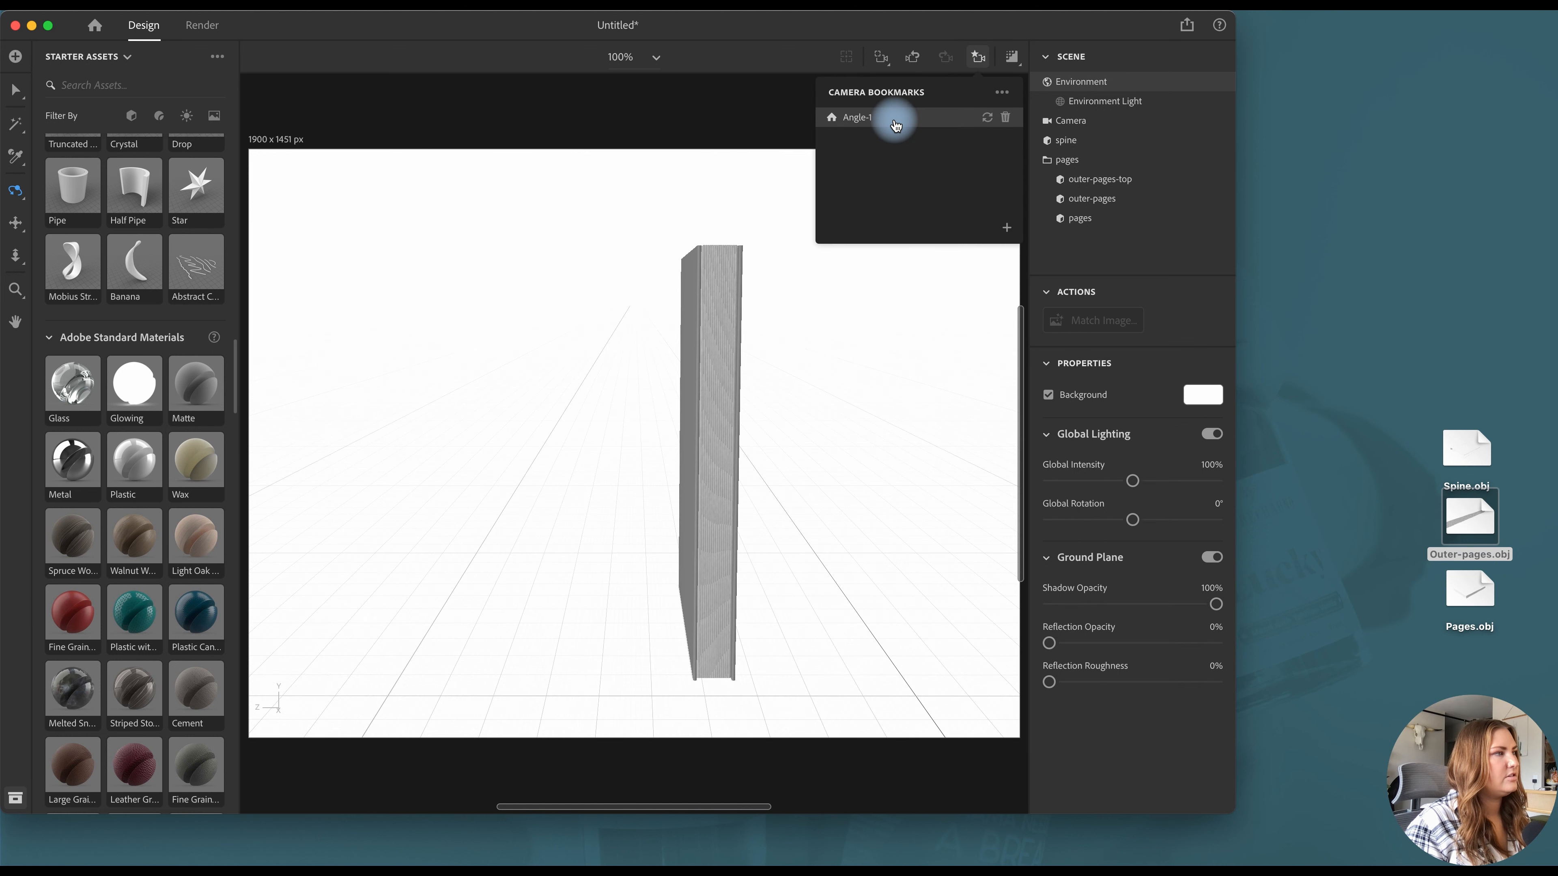
left_click(361, 185)
left_click(15, 91)
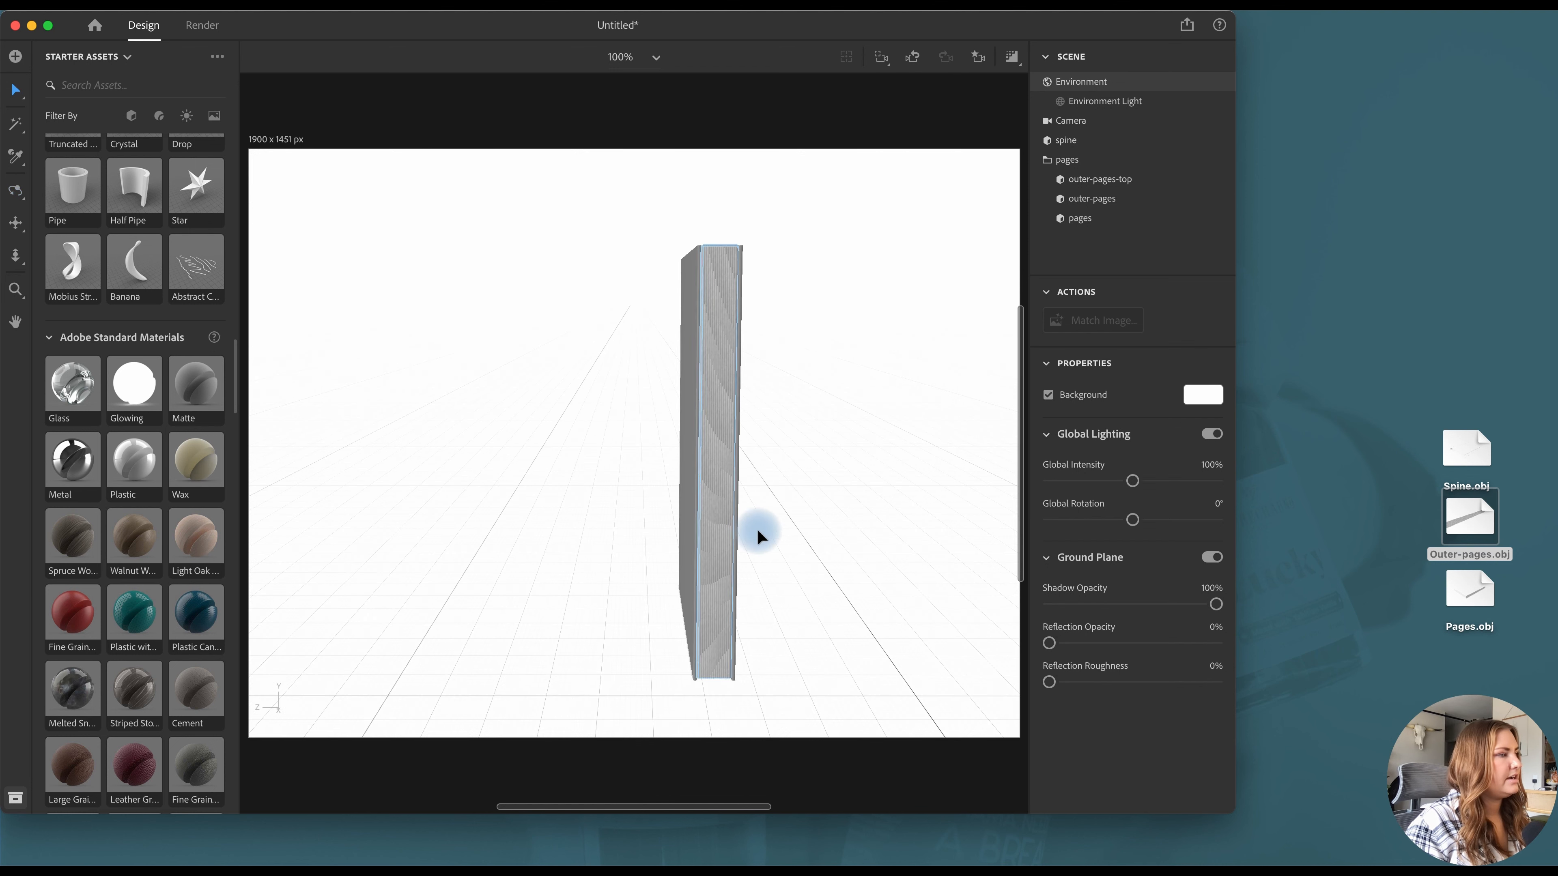
Collapse the pages group and rotate it together with the spine to 46° on Y
left_click(1061, 220)
left_click(1040, 161)
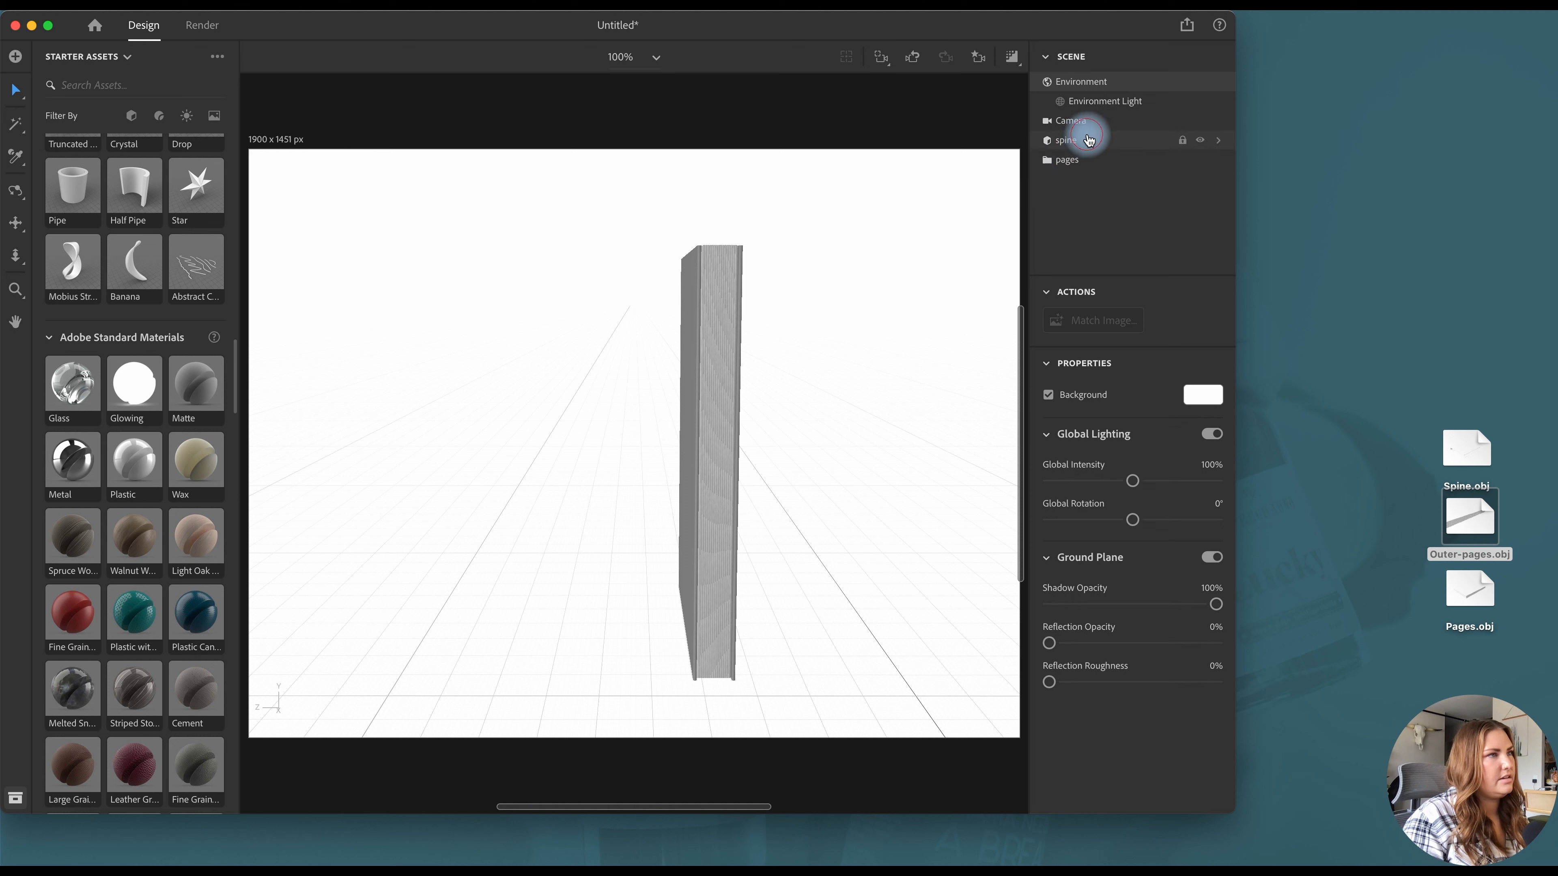
left_click(1093, 160)
left_click_drag(654, 636, 695, 643)
key("super+z")
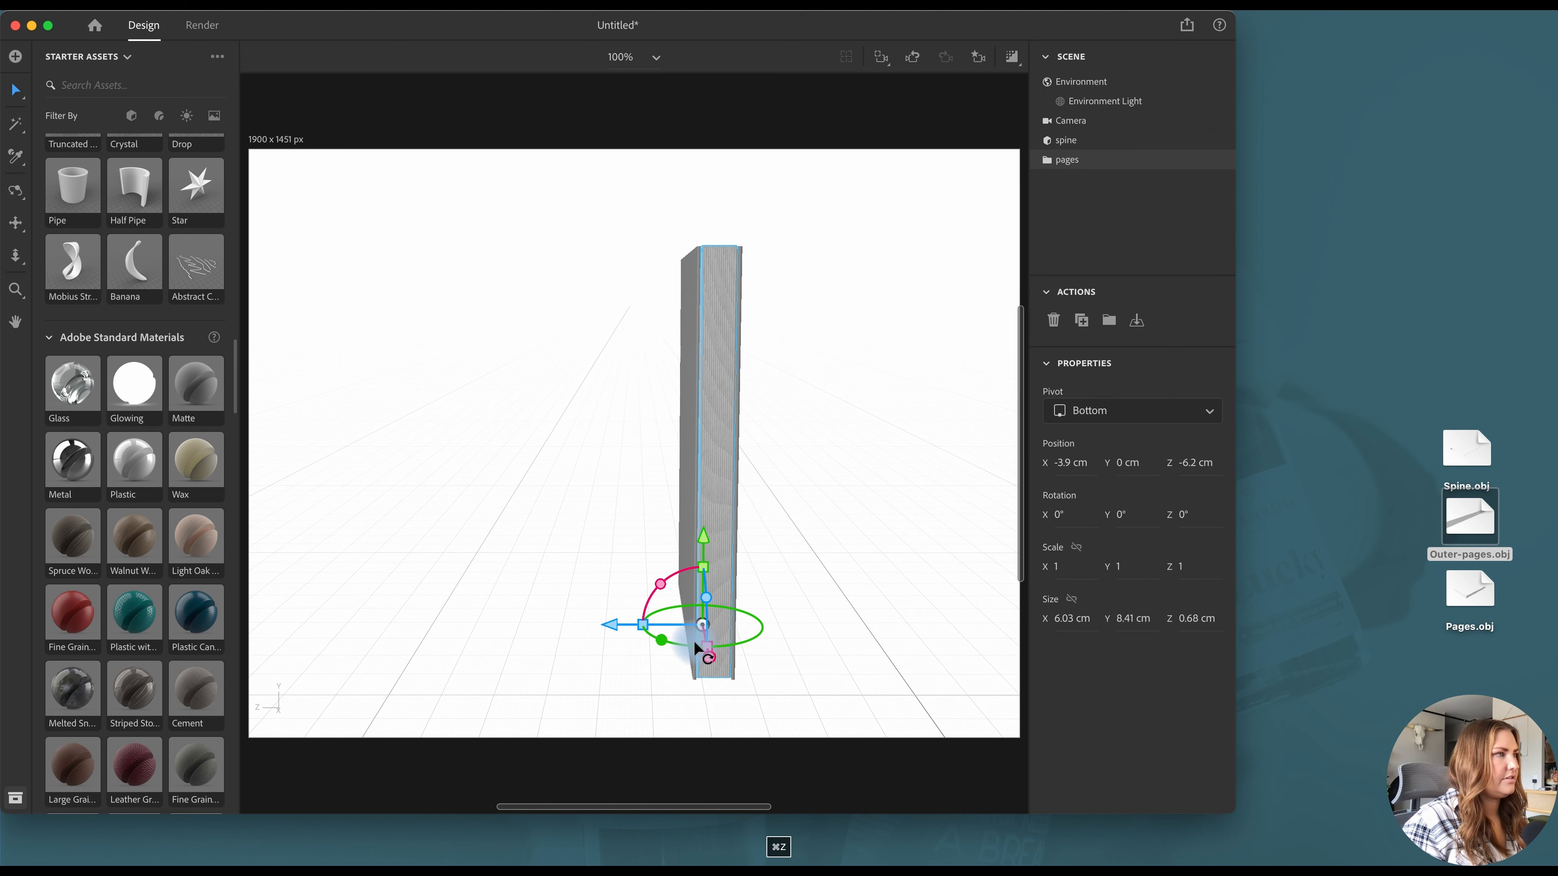
left_click(1098, 141, "shift")
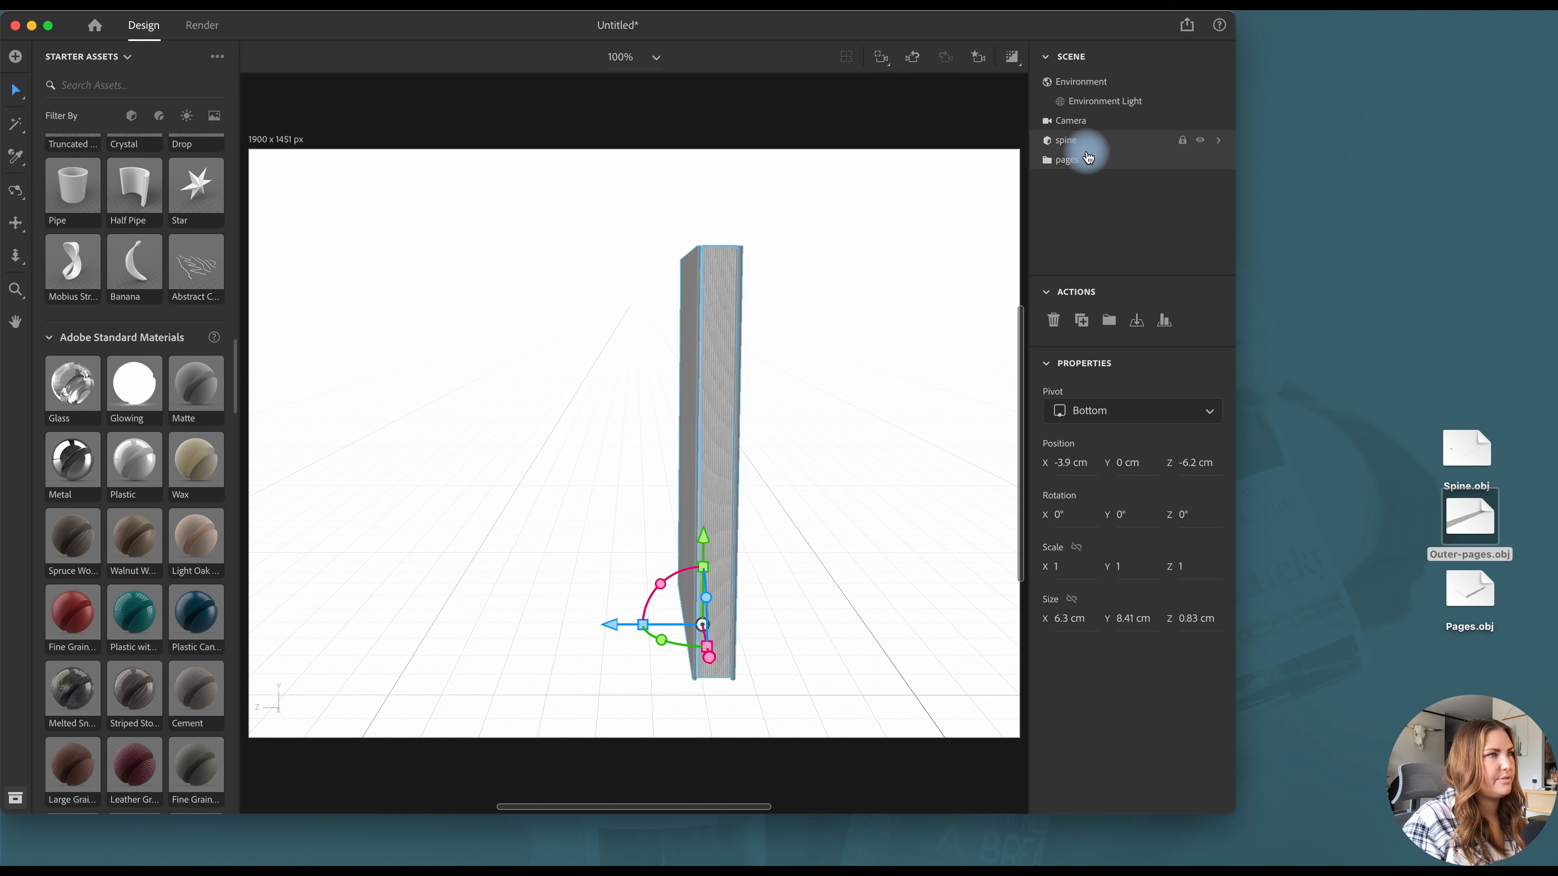
left_click_drag(679, 640, 713, 643)
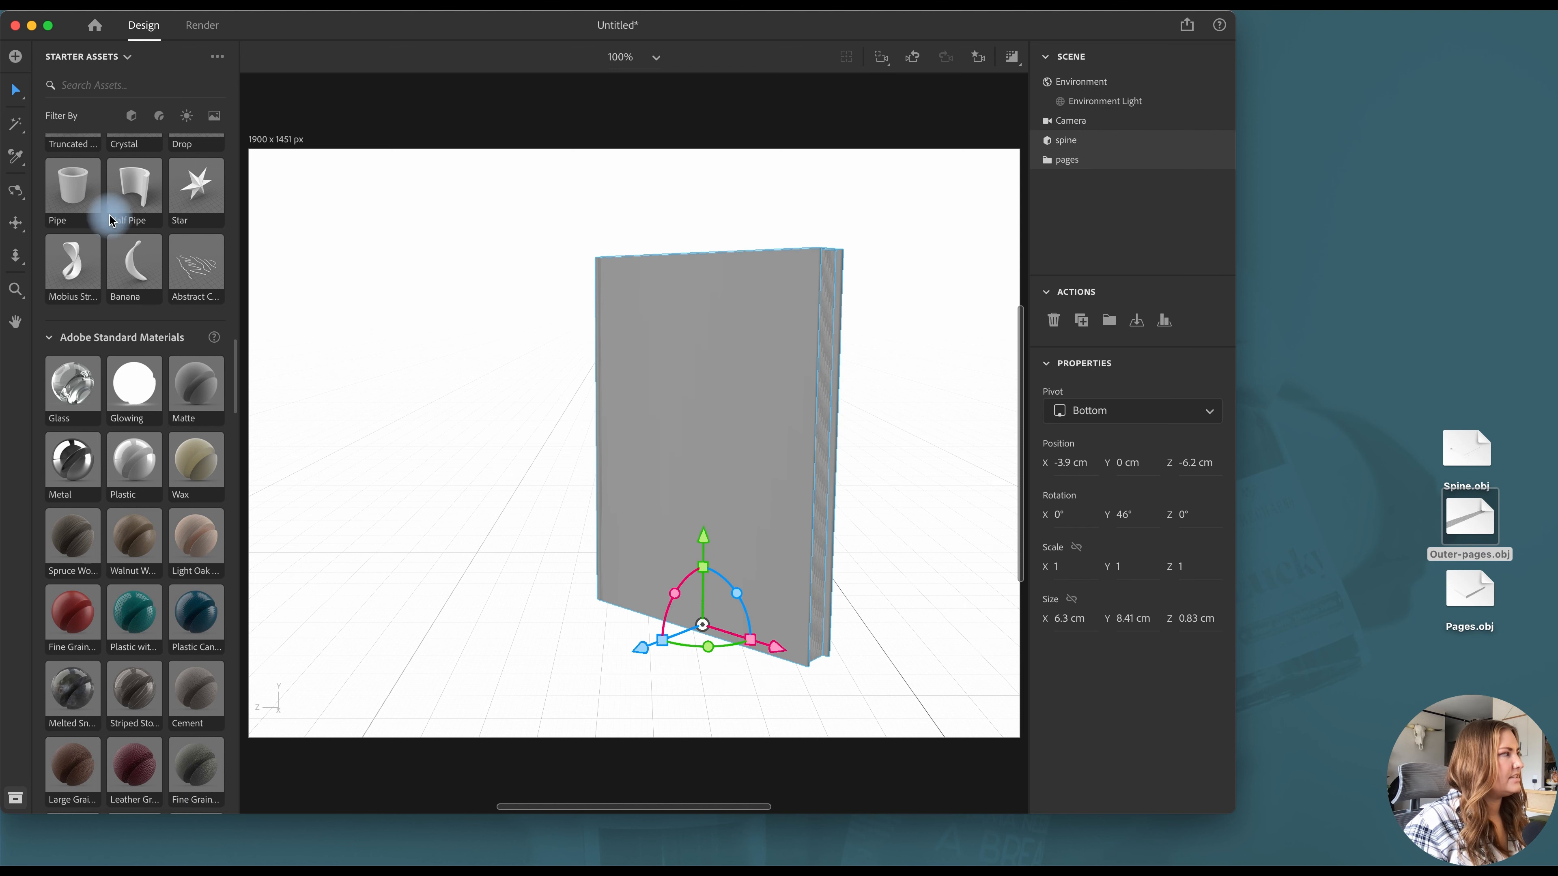
Reframe the camera so the whole book sits centered and update the Angle-1 camera bookmark to this view
left_click(15, 222)
left_click_drag(893, 504, 824, 485)
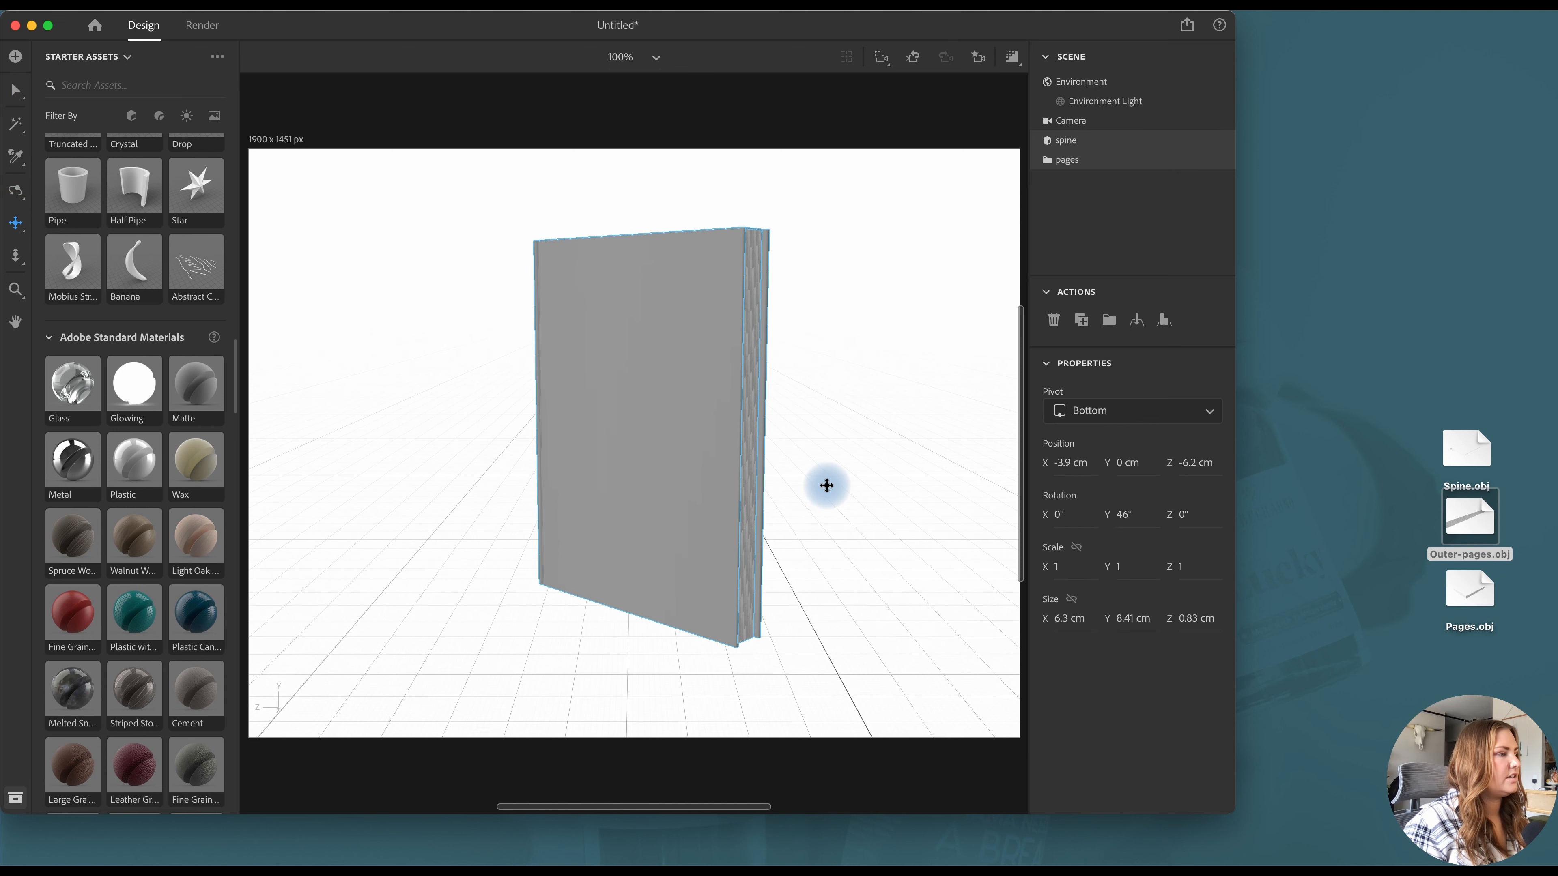
key("f")
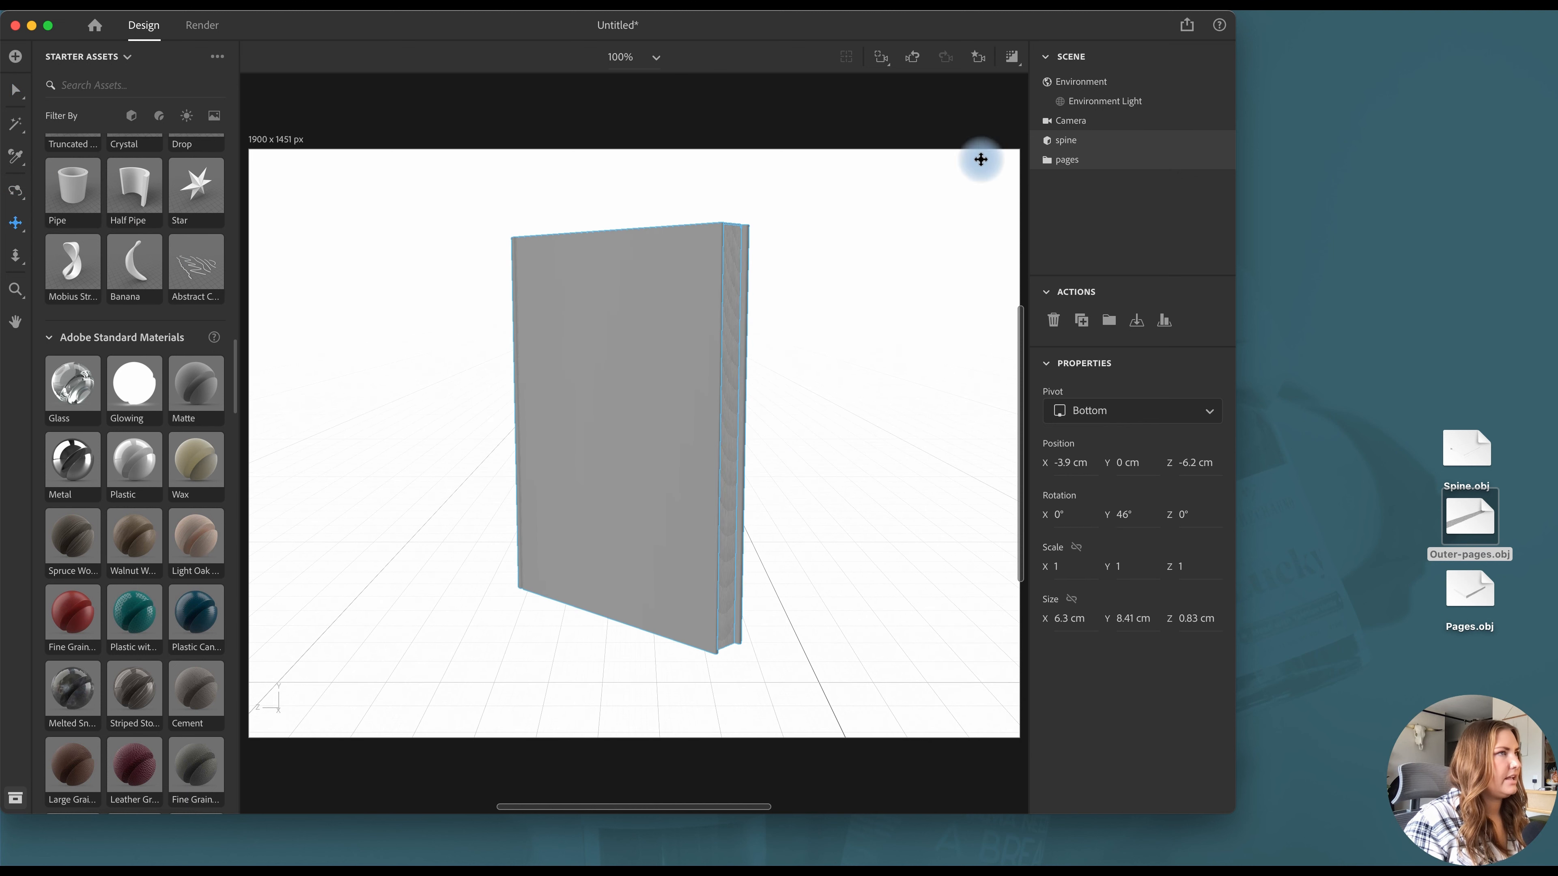
left_click(978, 57)
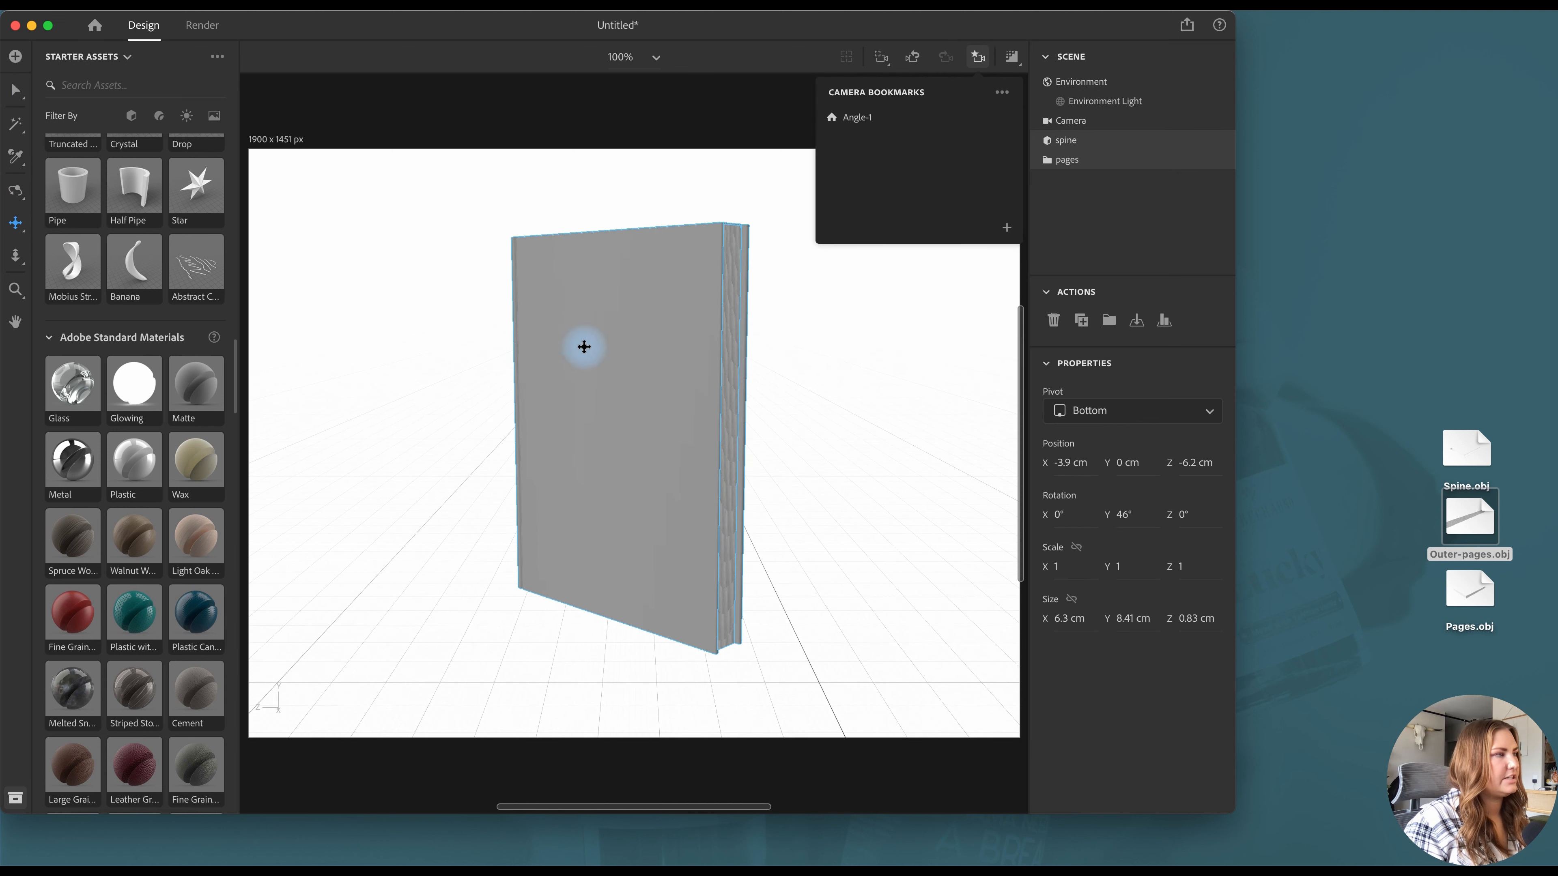
left_click(988, 119)
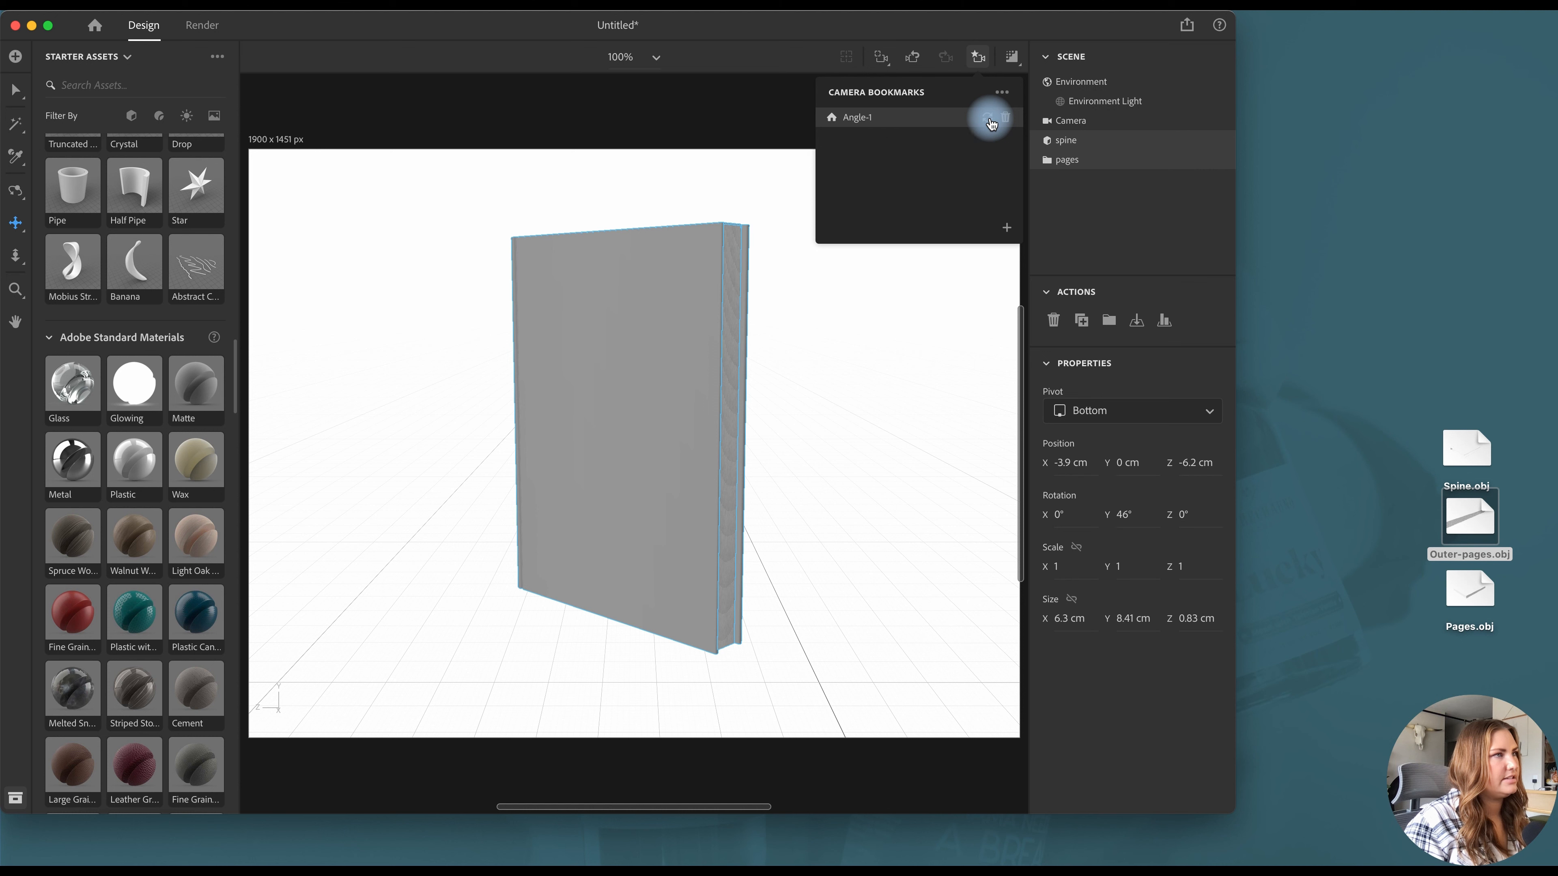
left_click(981, 61)
left_click(978, 57)
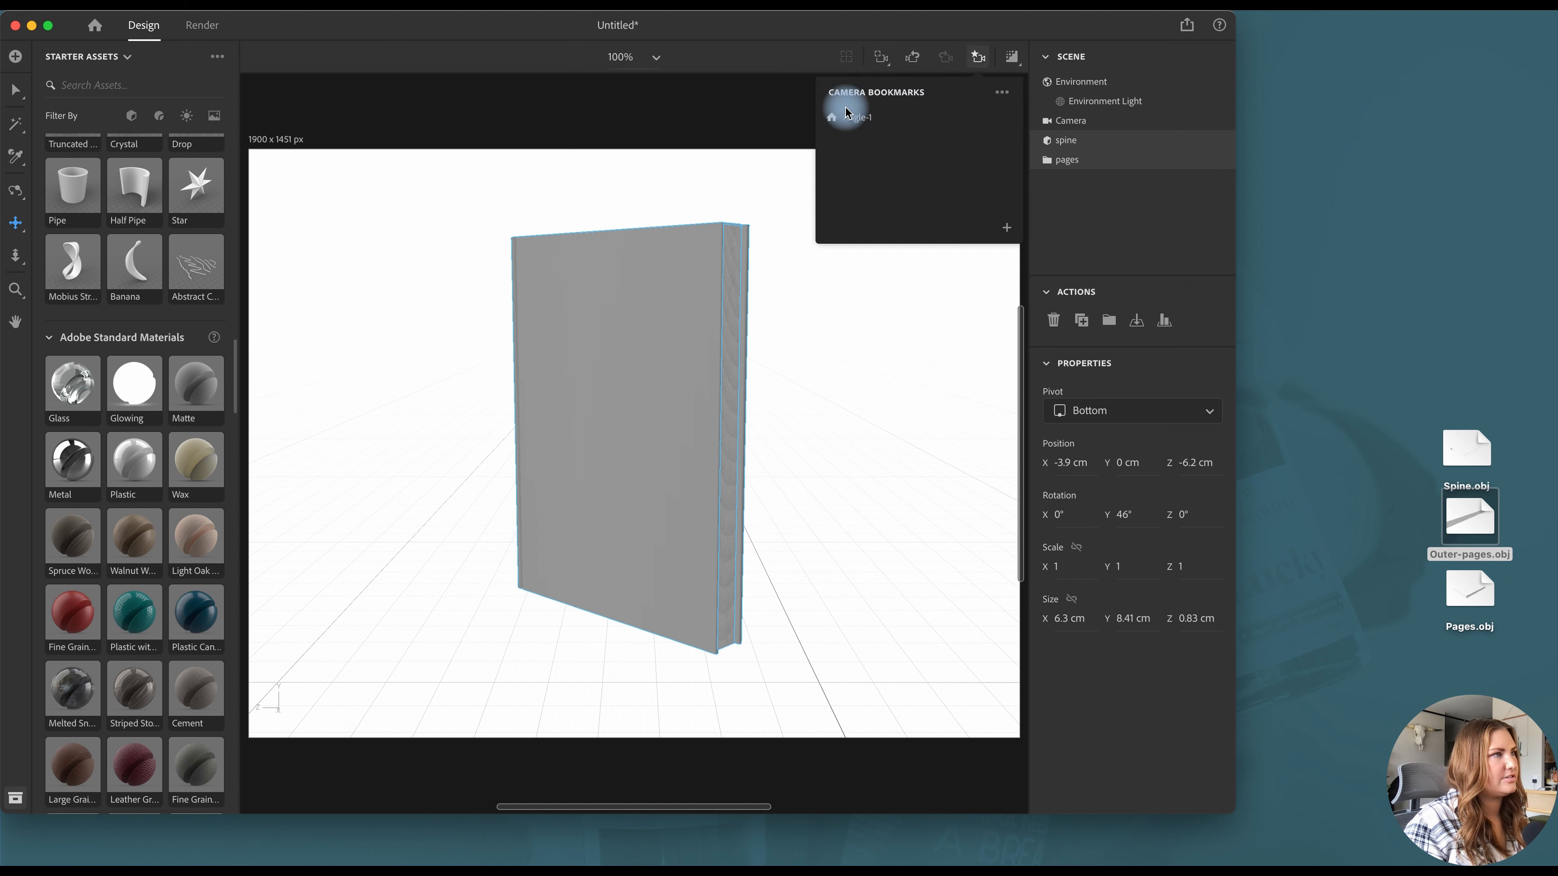
left_click(976, 58)
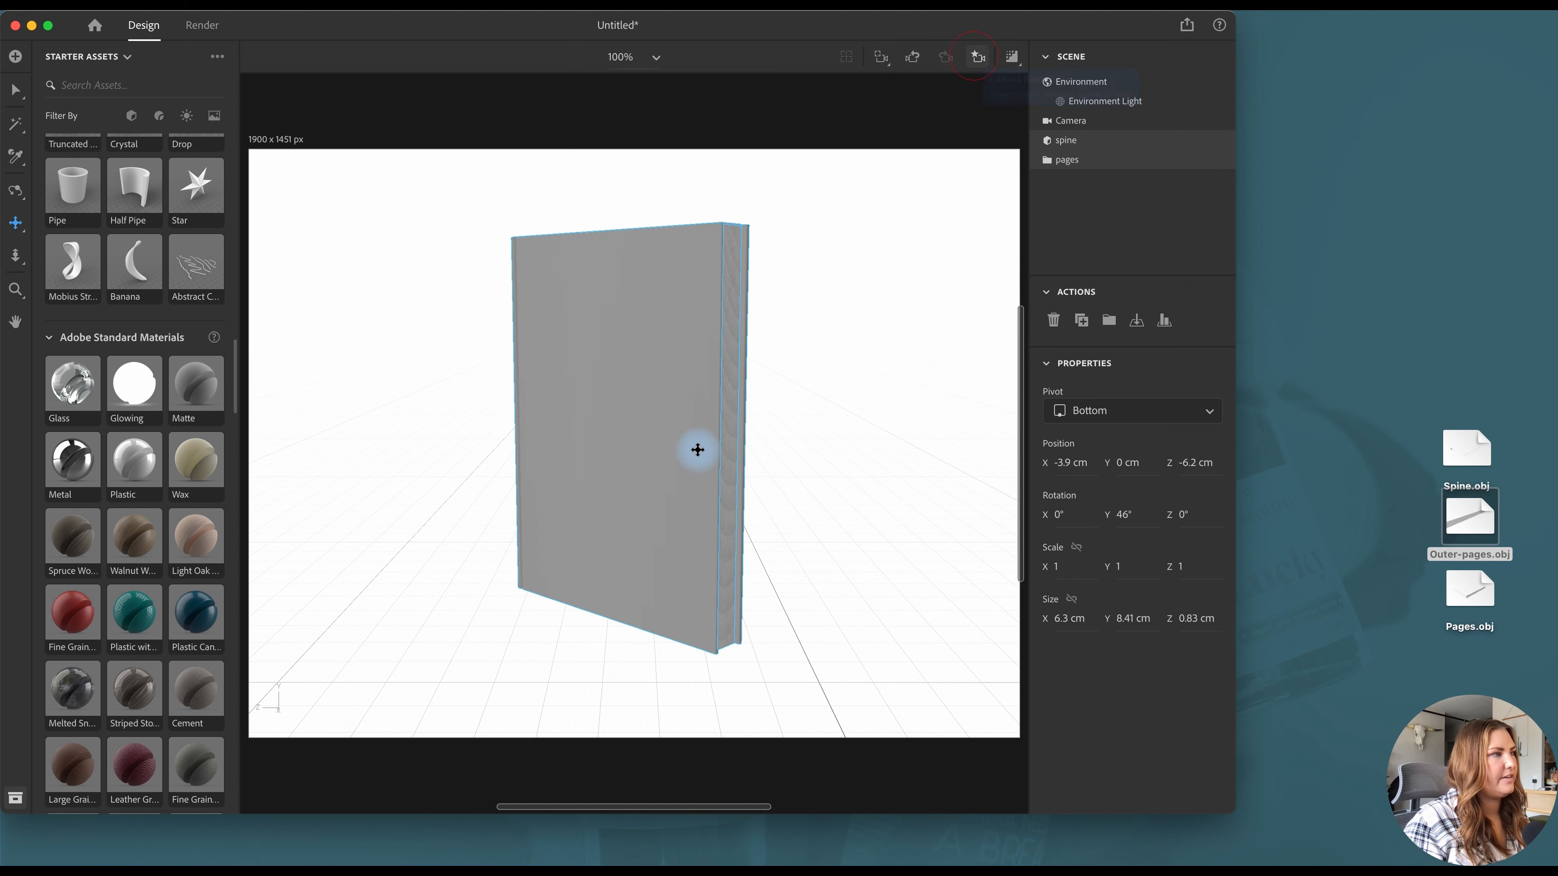
left_click(977, 56)
mouse_move(947, 114)
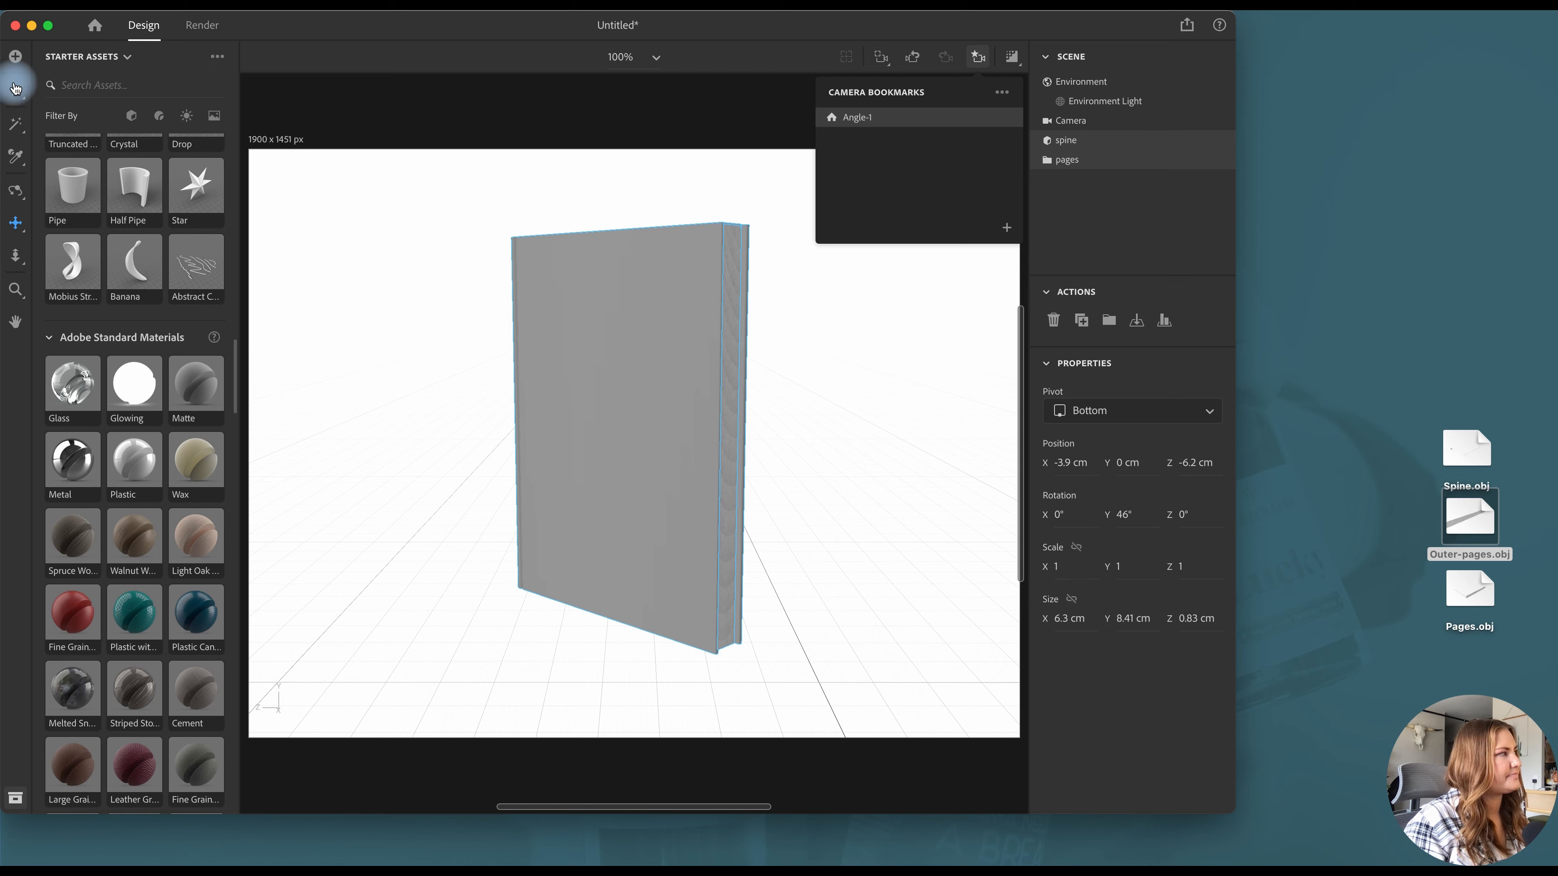
Switch to Illustrator and group the SILVER MOON'S line with the MYSTERY OF ADOBE title text on the cover
key("super+Tab")
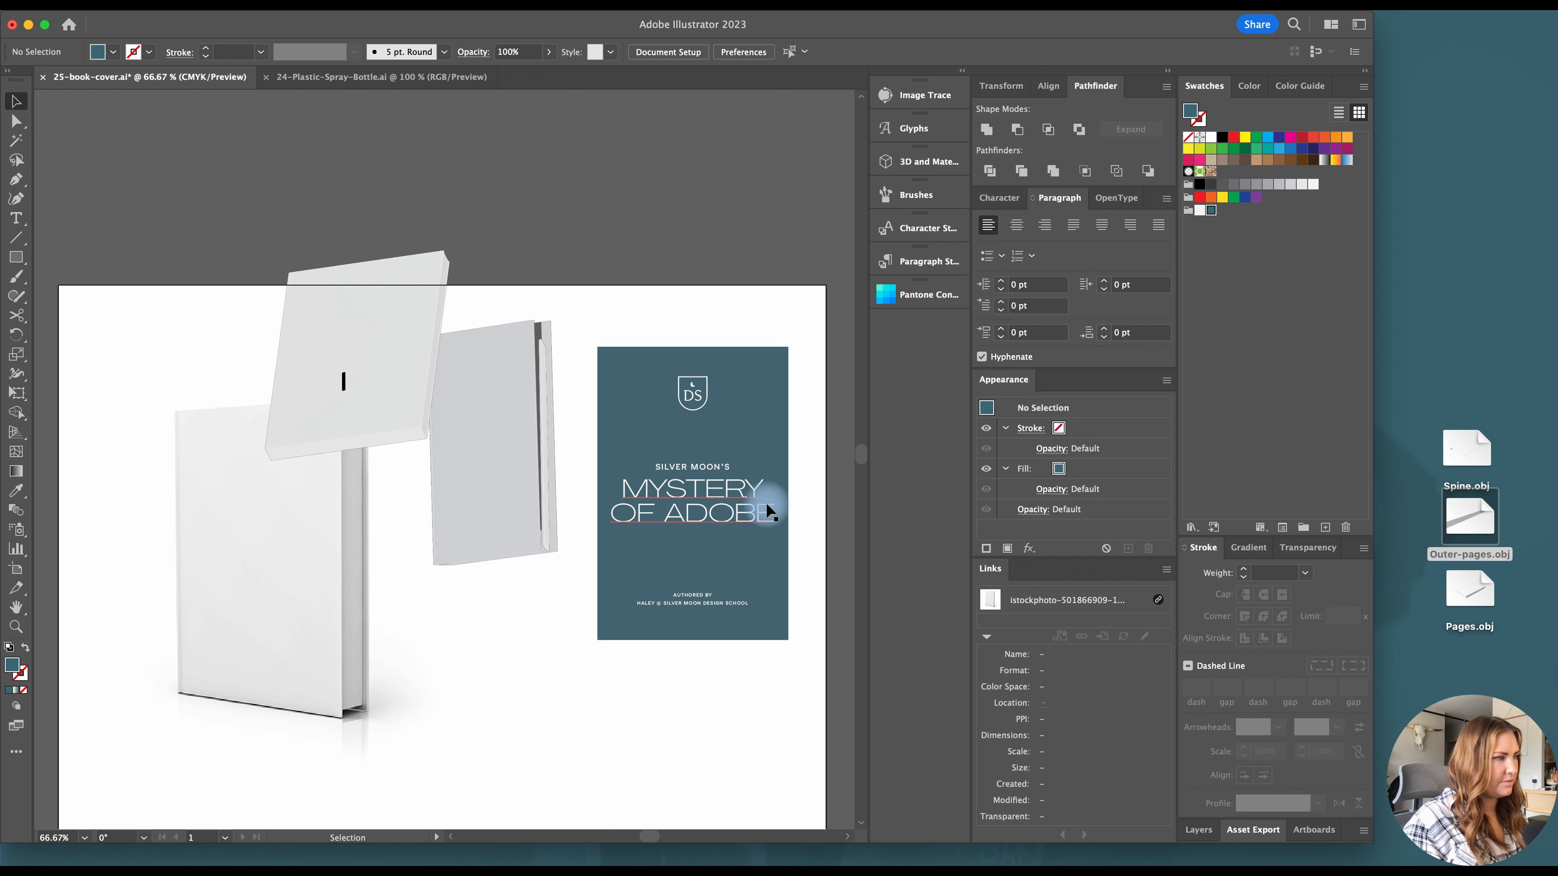
left_click(722, 604)
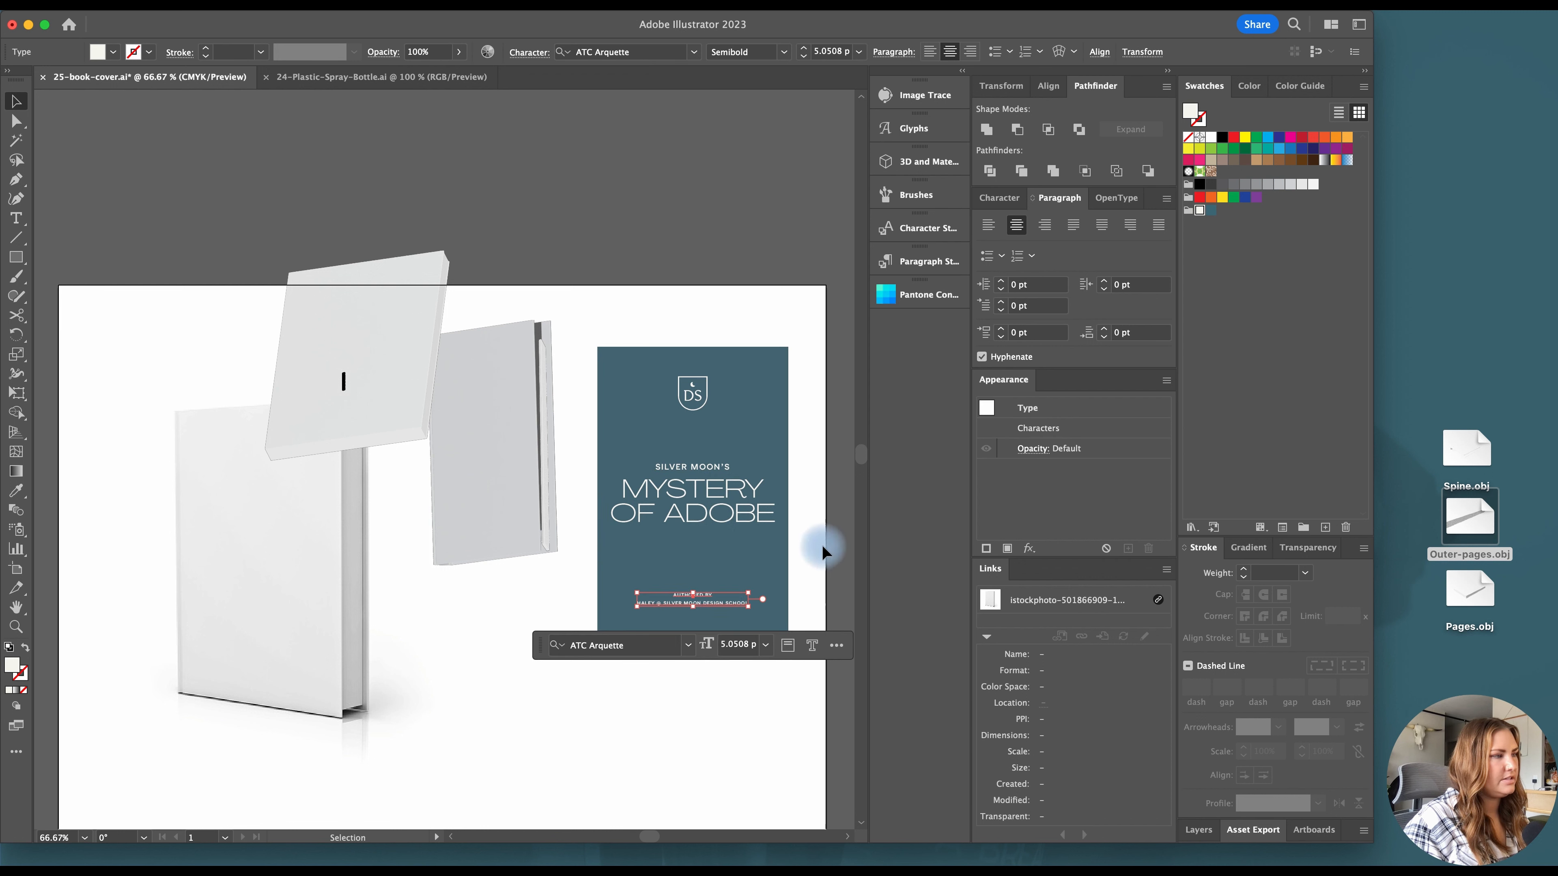
left_click(717, 490, "shift")
left_click(713, 463, "shift")
key("cmd+g")
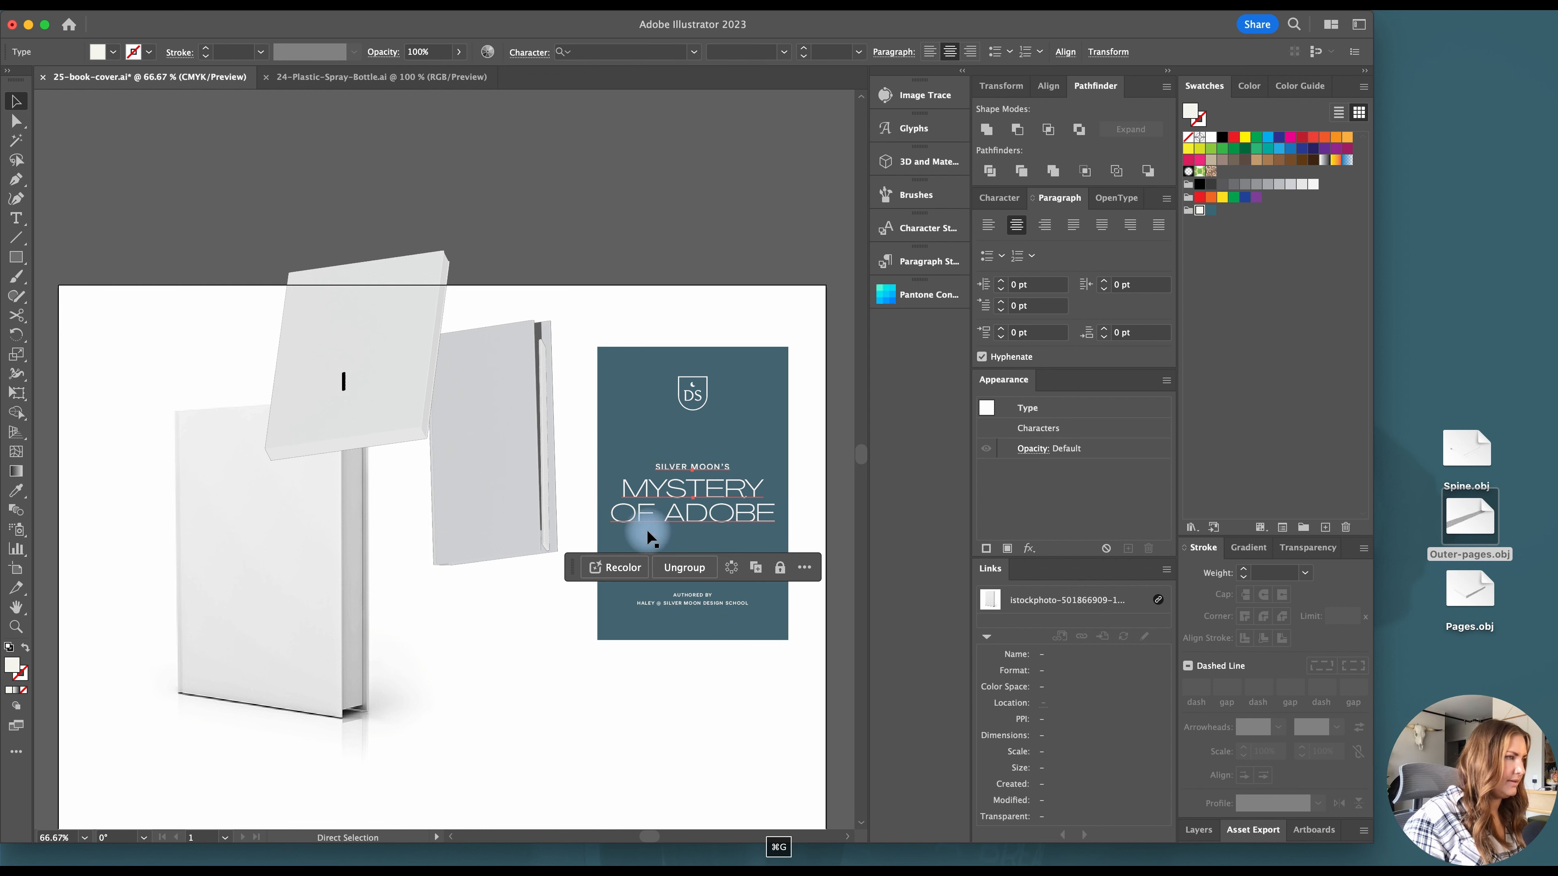
Collect the DS shield icon, the title group and the author text for export as multiple assets
left_click(693, 394, "shift")
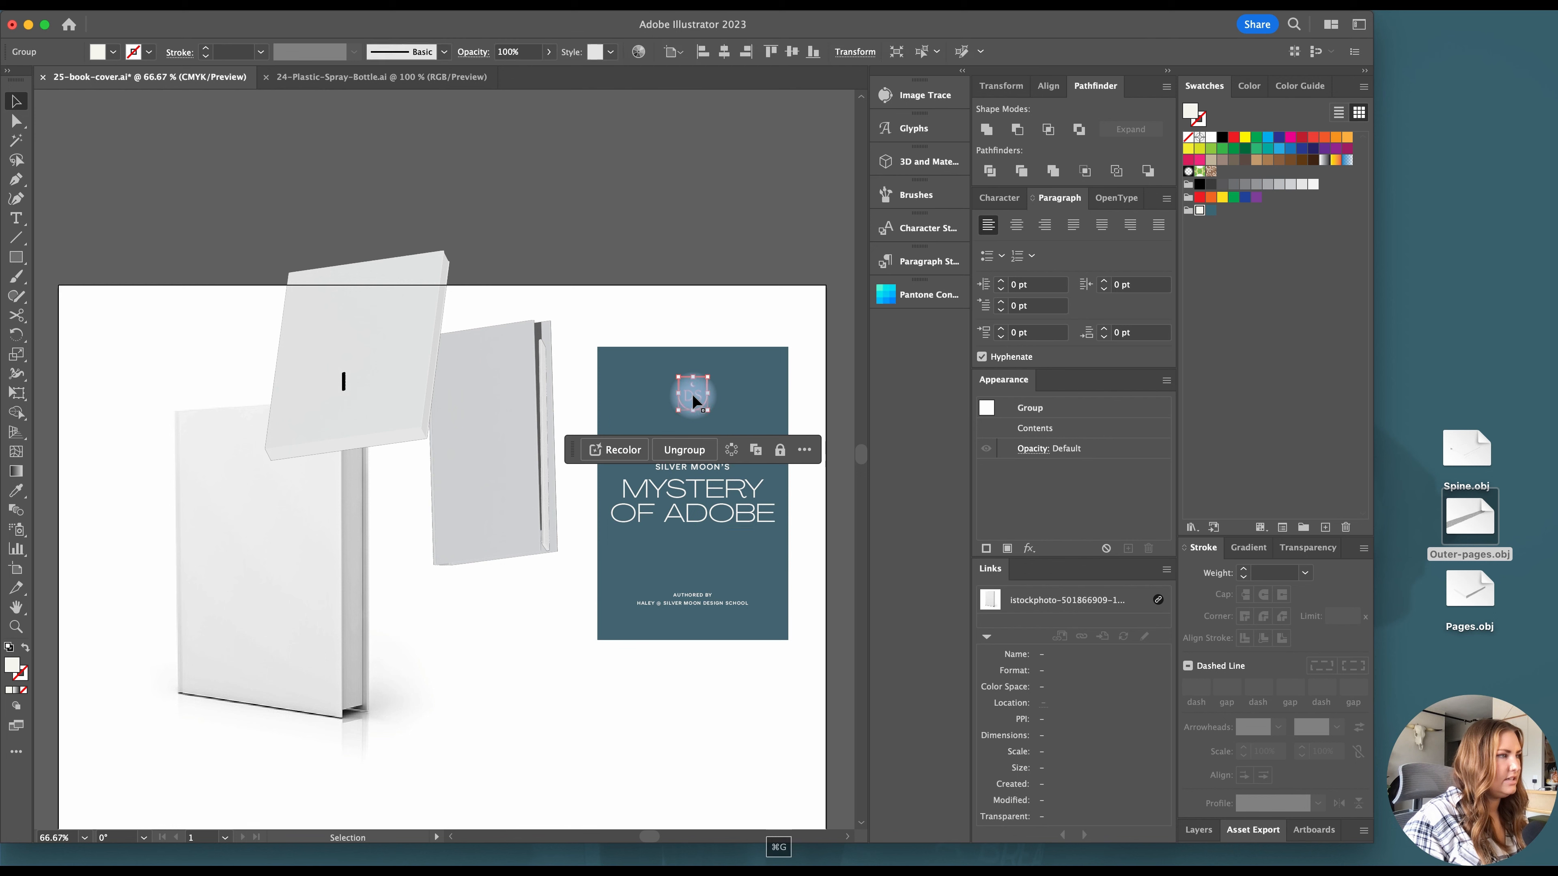
left_click(716, 604, "shift")
right_click(720, 604)
mouse_move(862, 836)
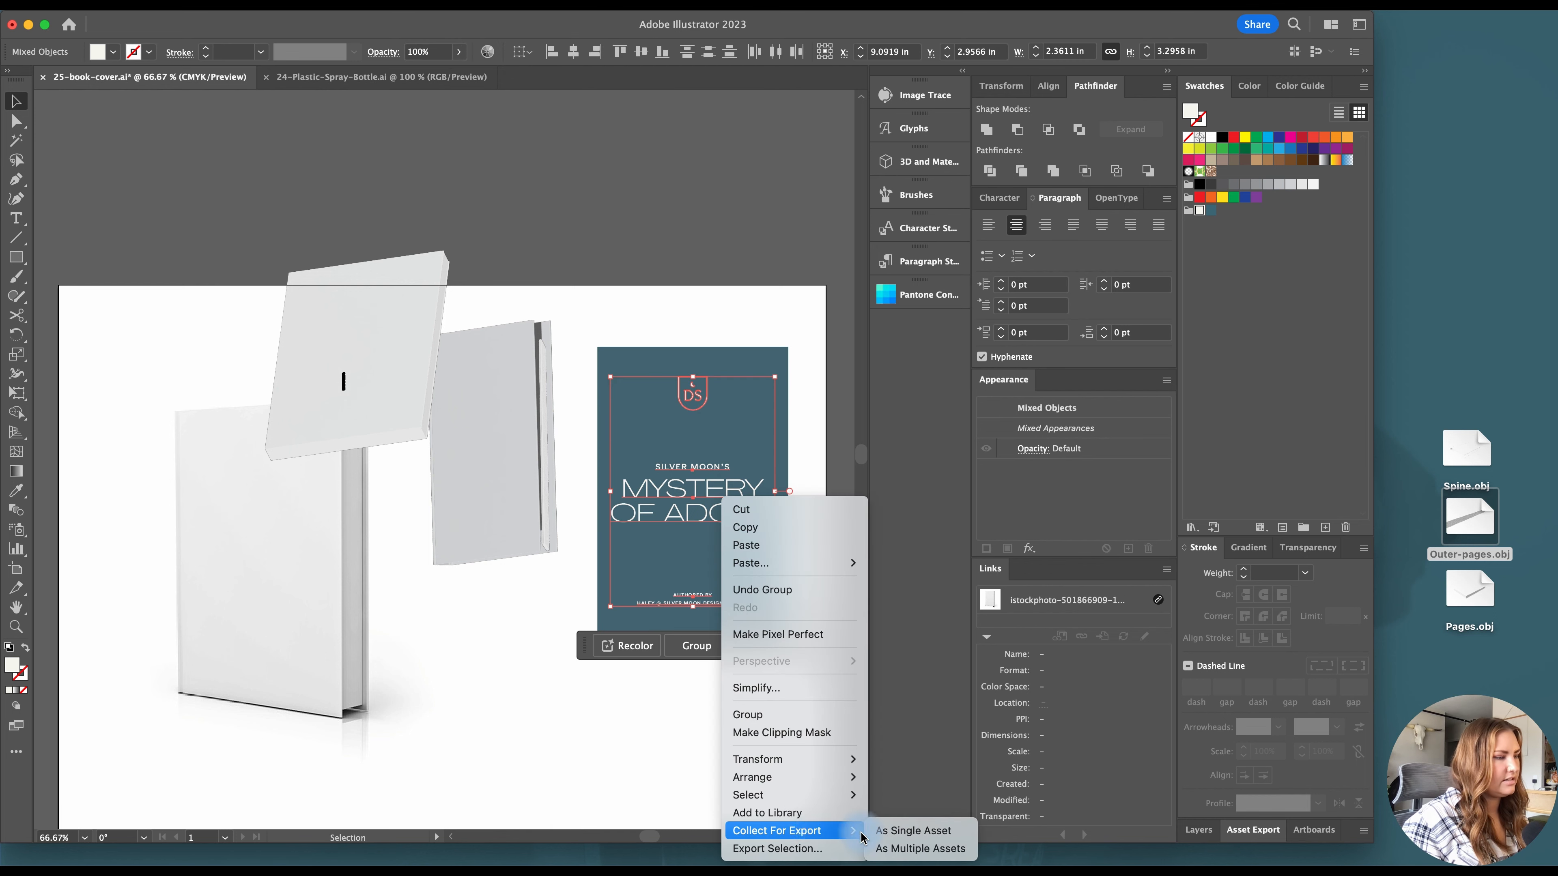
left_click(907, 847)
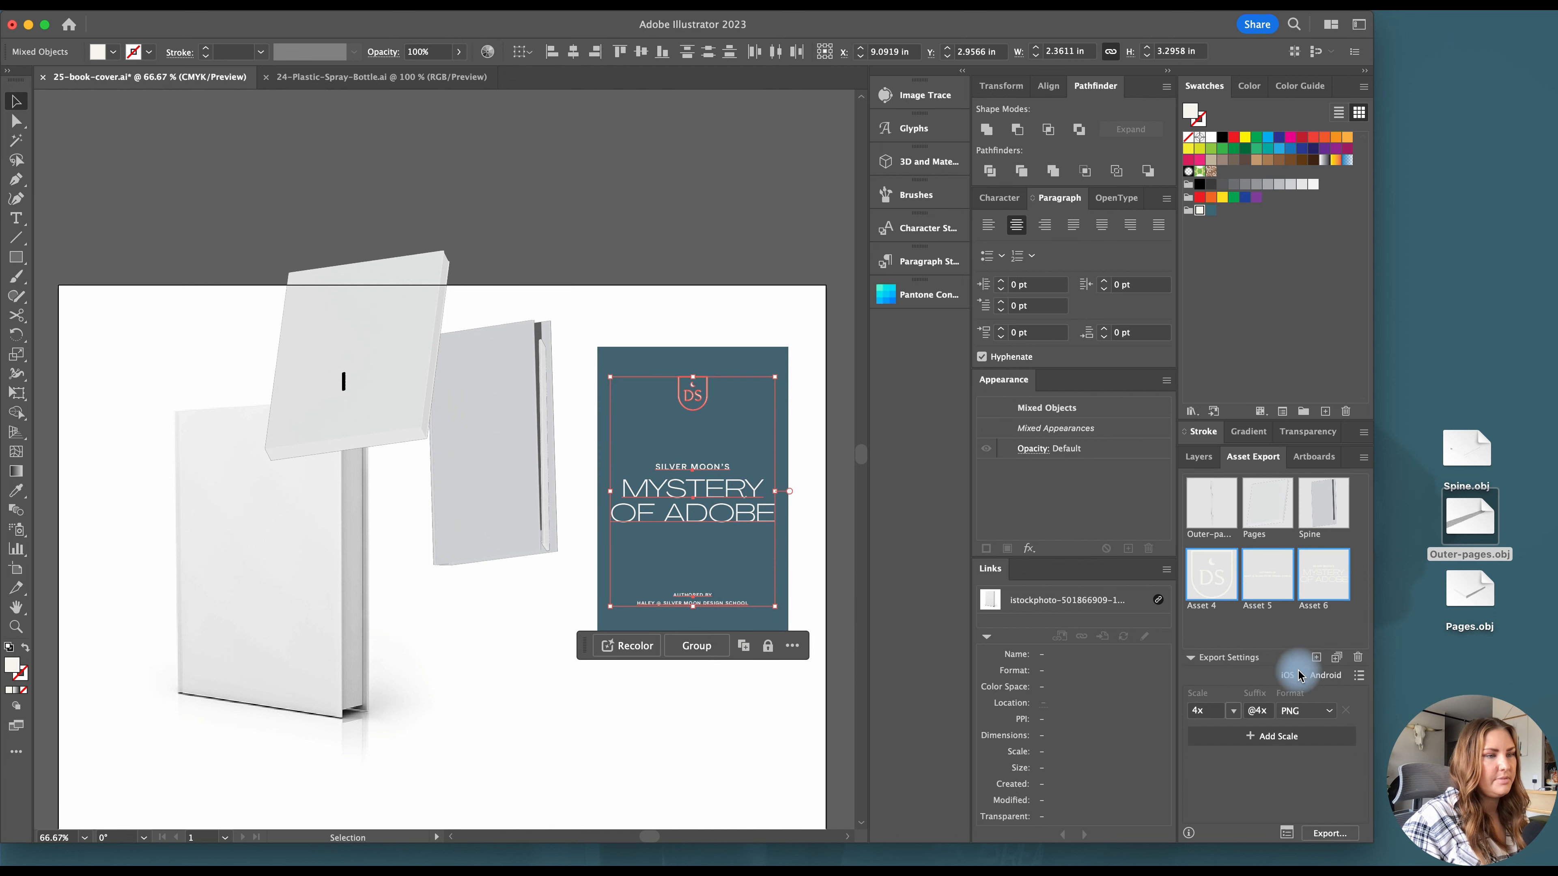
Name the three collected assets icon, author and title and export them as 4x PNG files to the desktop
left_click(1207, 608)
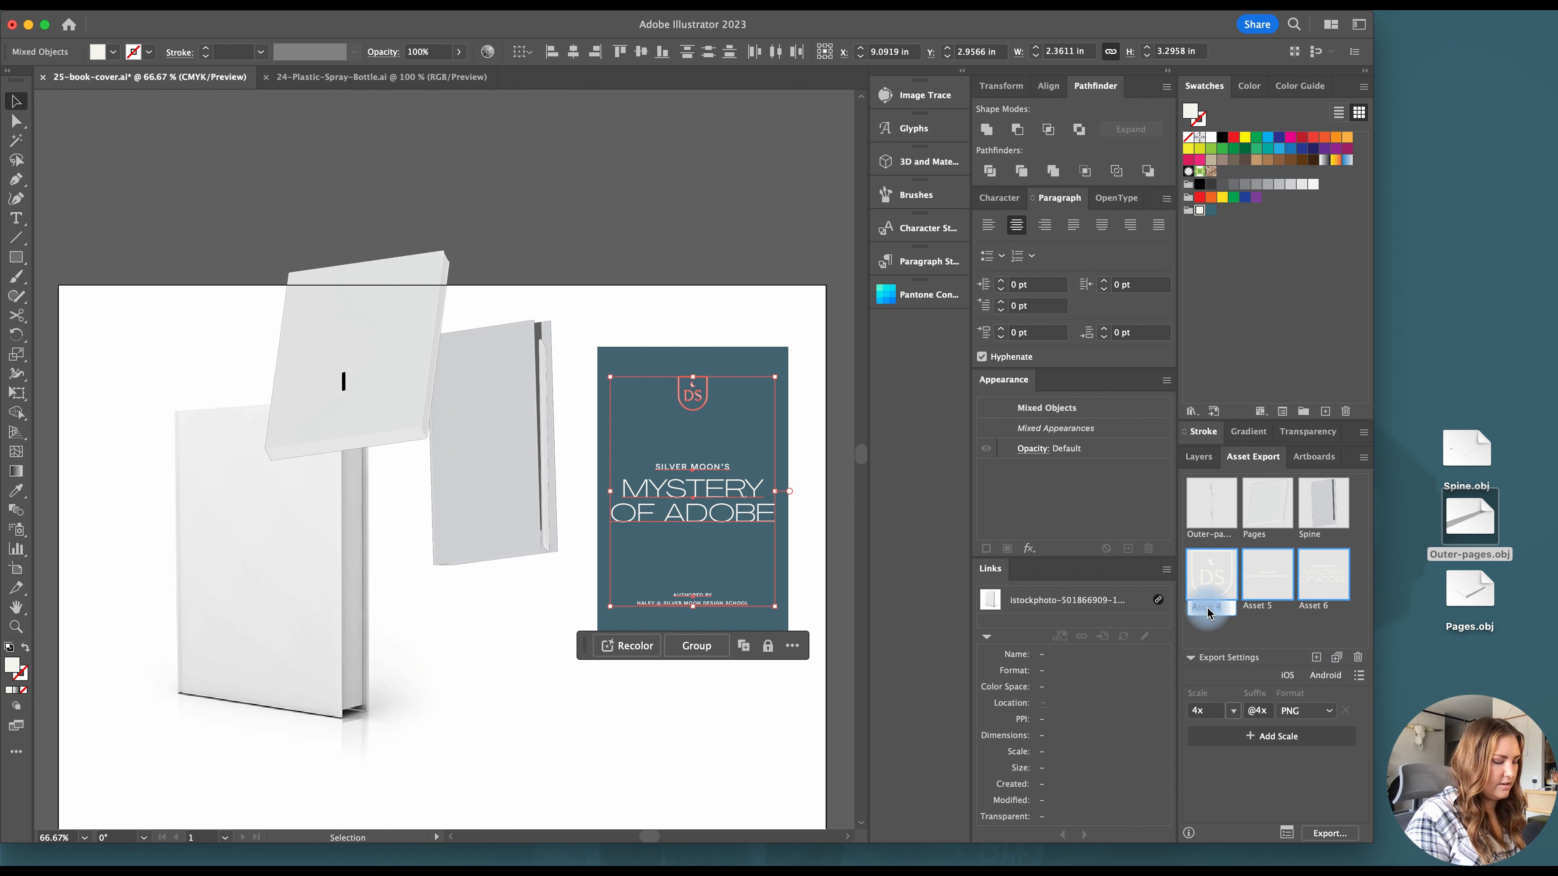
double_click(1252, 606)
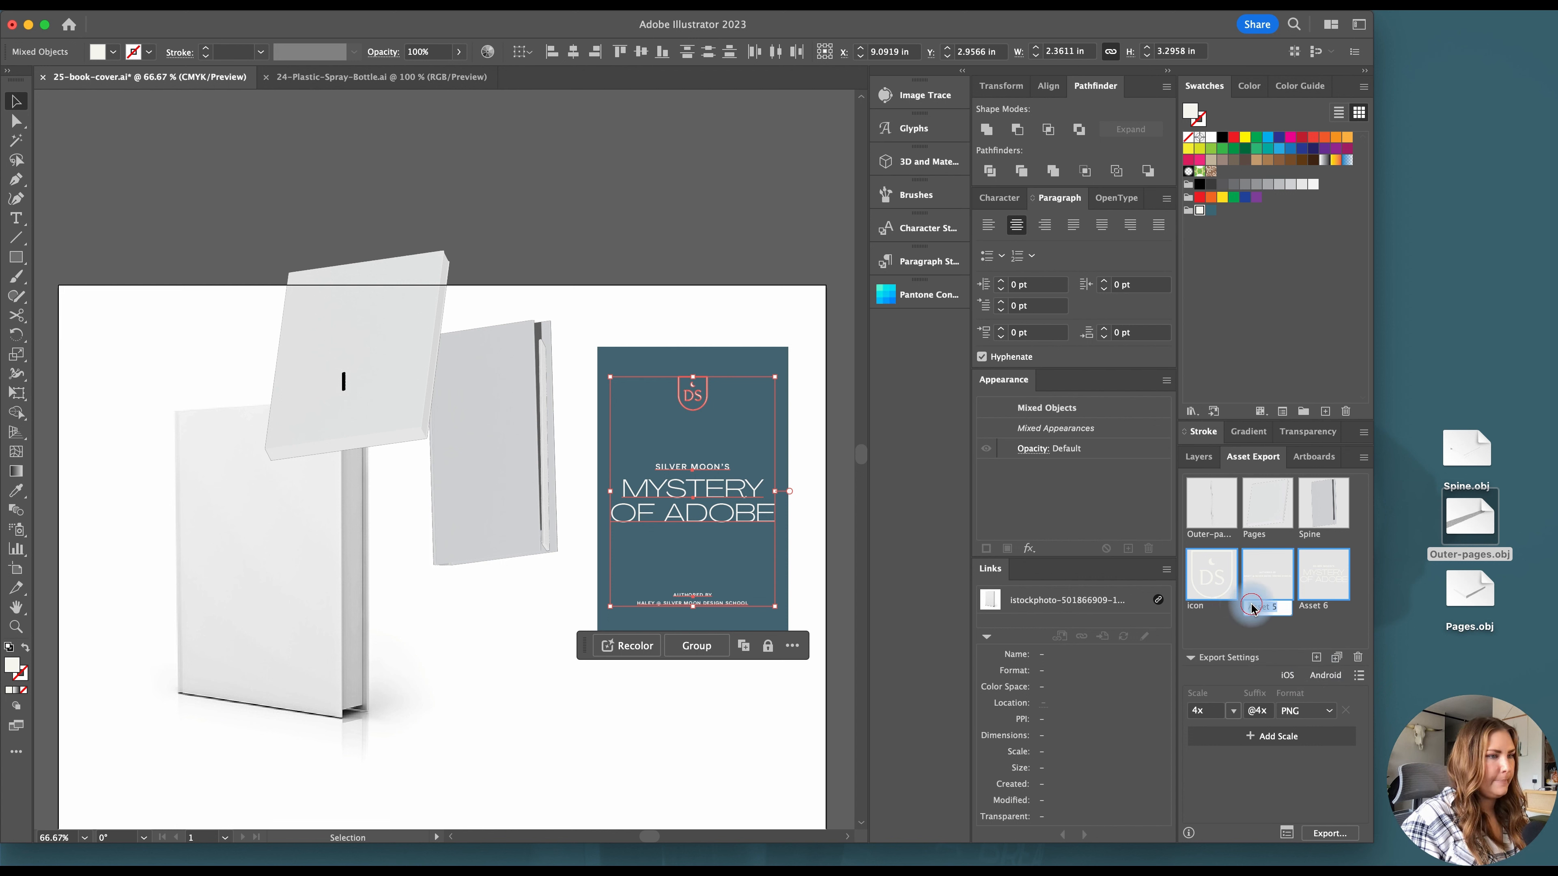
type("author")
left_click(1317, 607)
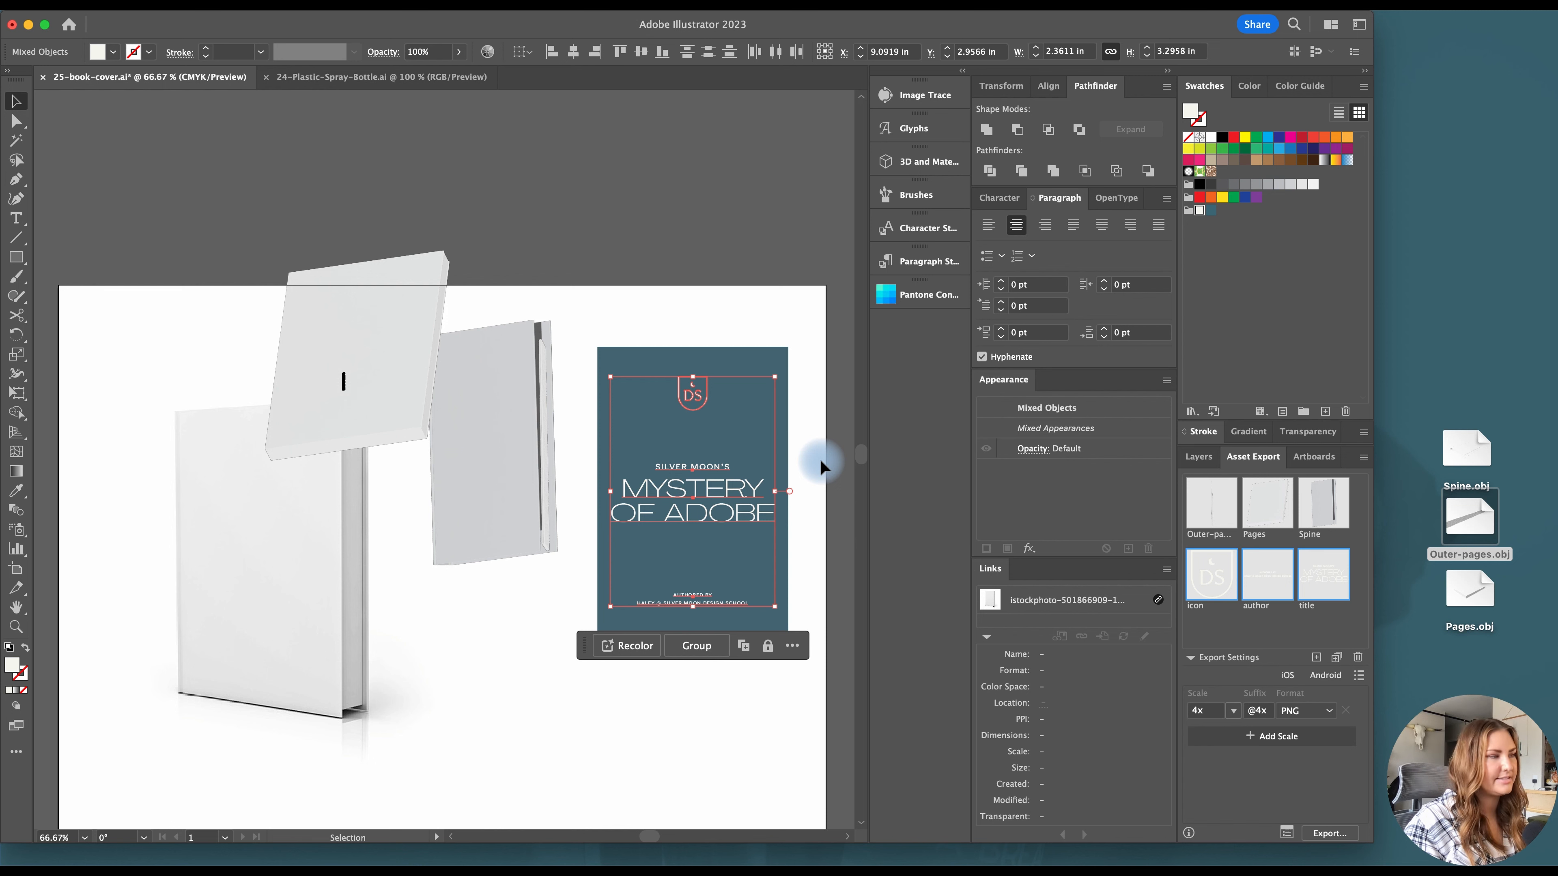
left_click(1321, 833)
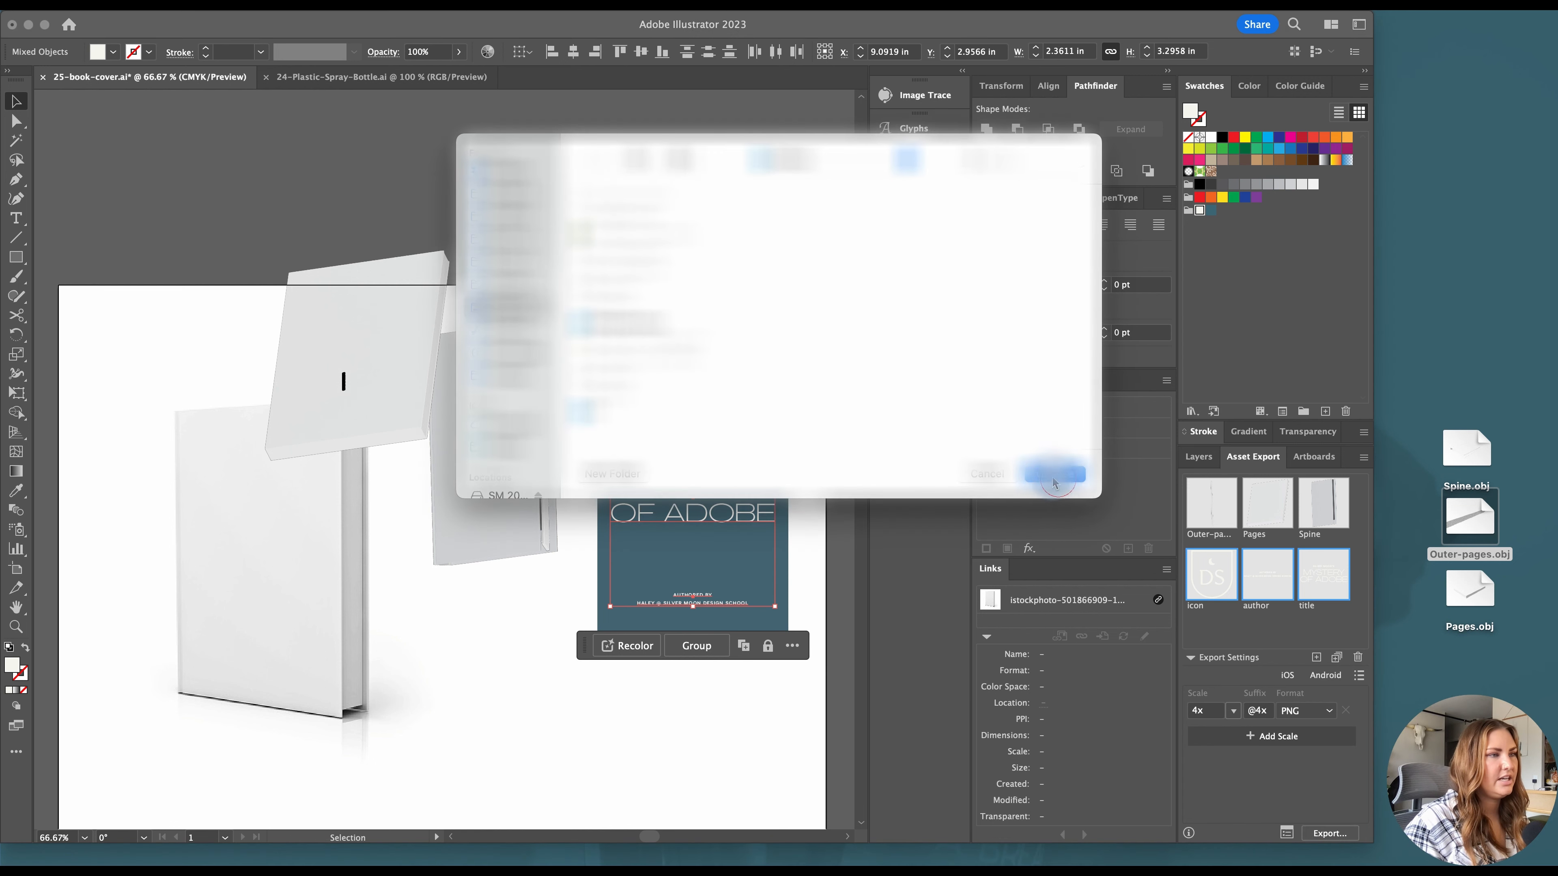
left_click(1050, 476)
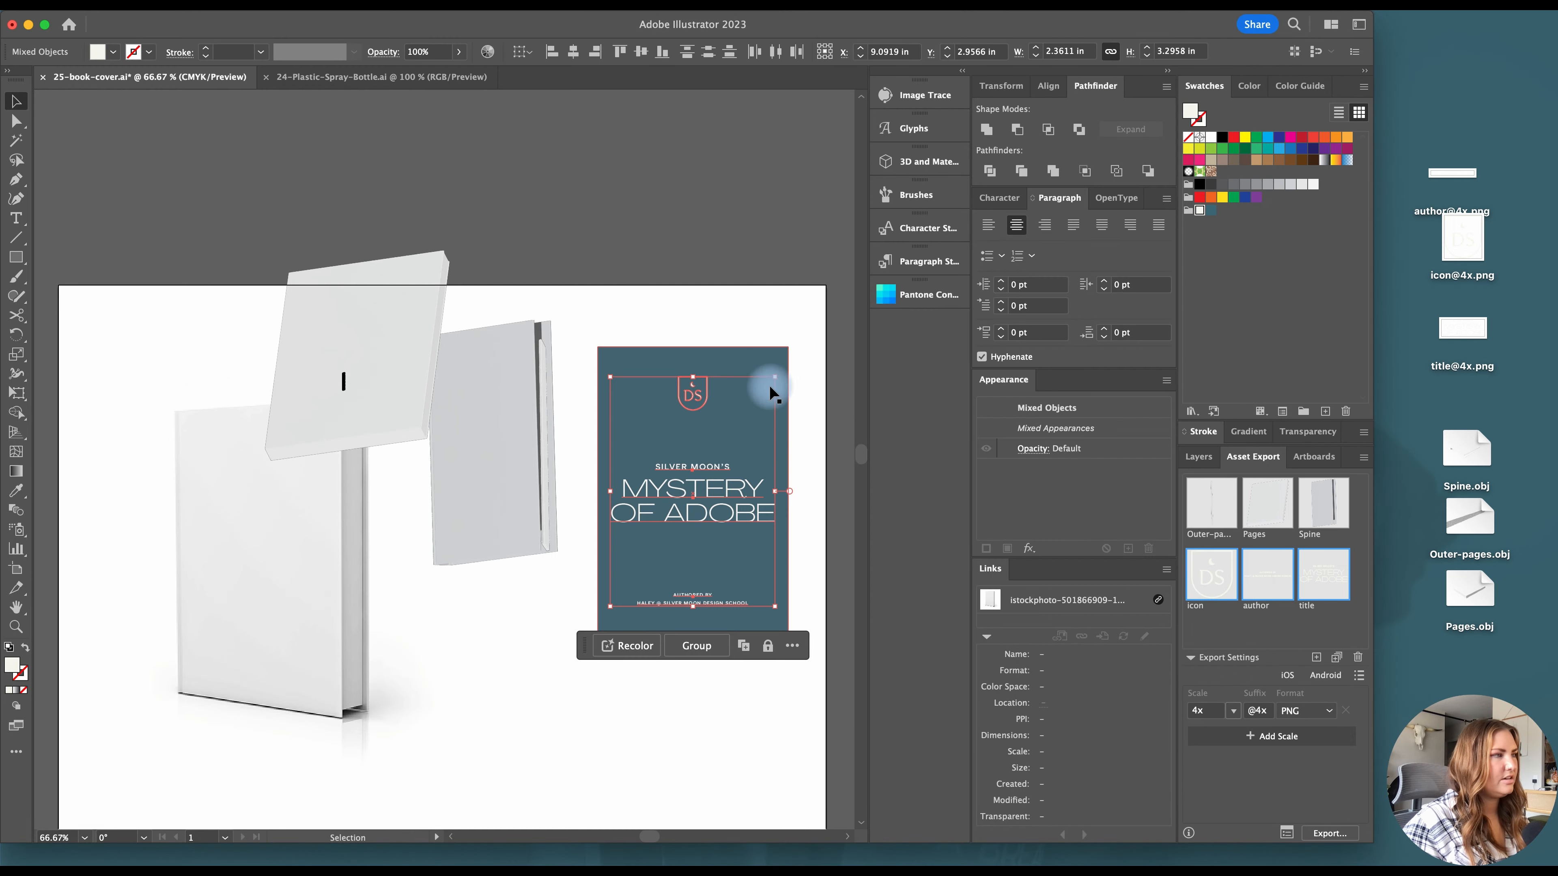
Copy the hex fill color of the cover's background rectangle and return to Adobe Dimension
left_click(775, 362)
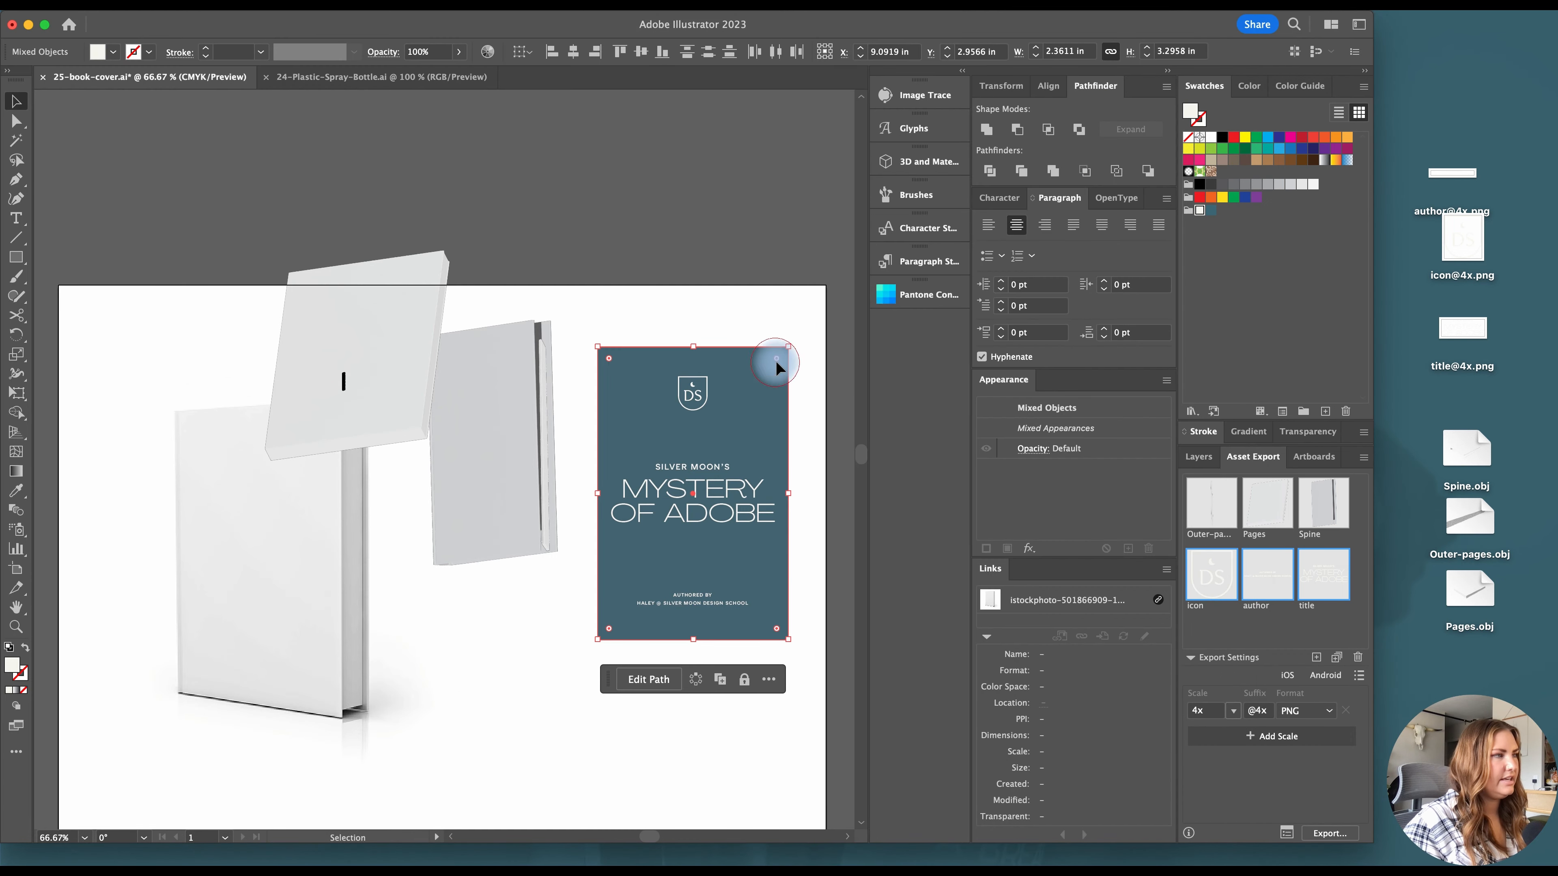
double_click(1193, 118)
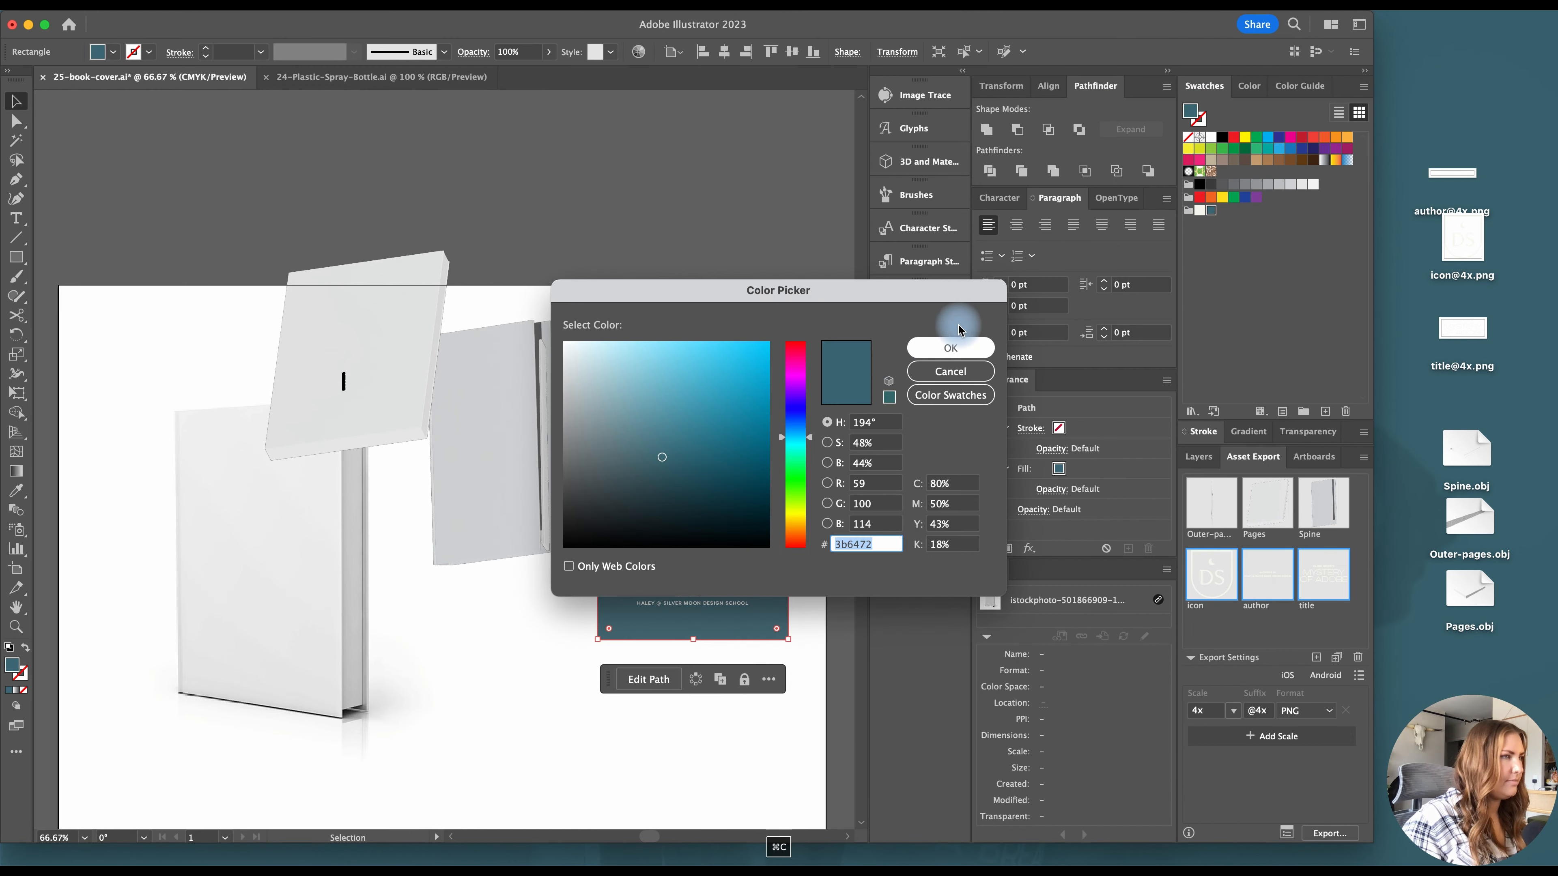
key("super+c")
left_click(960, 349)
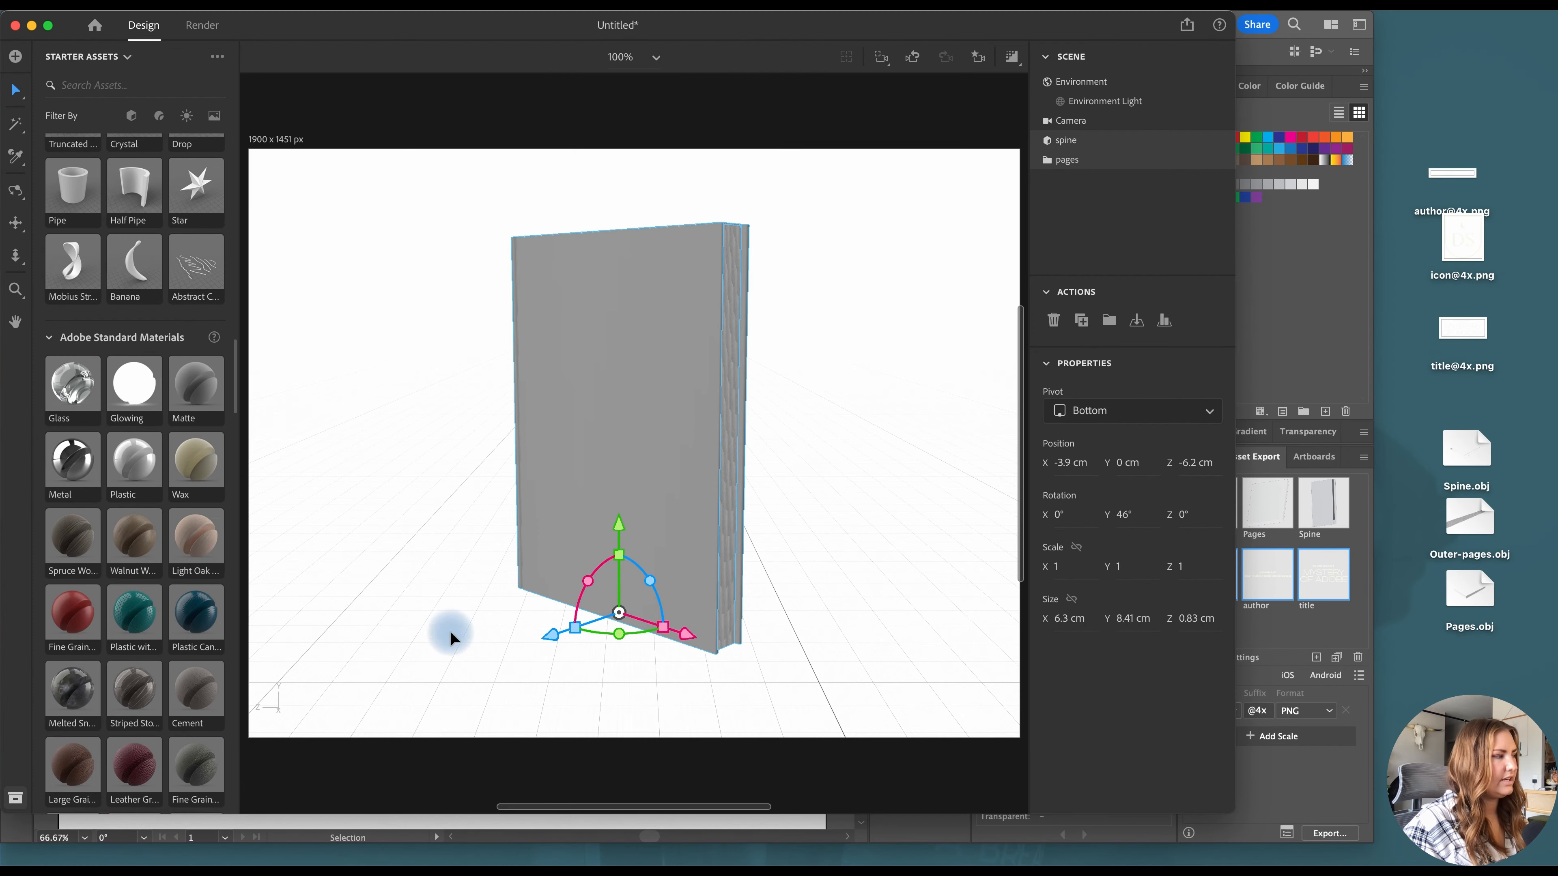
scroll(147, 594, "down", 5)
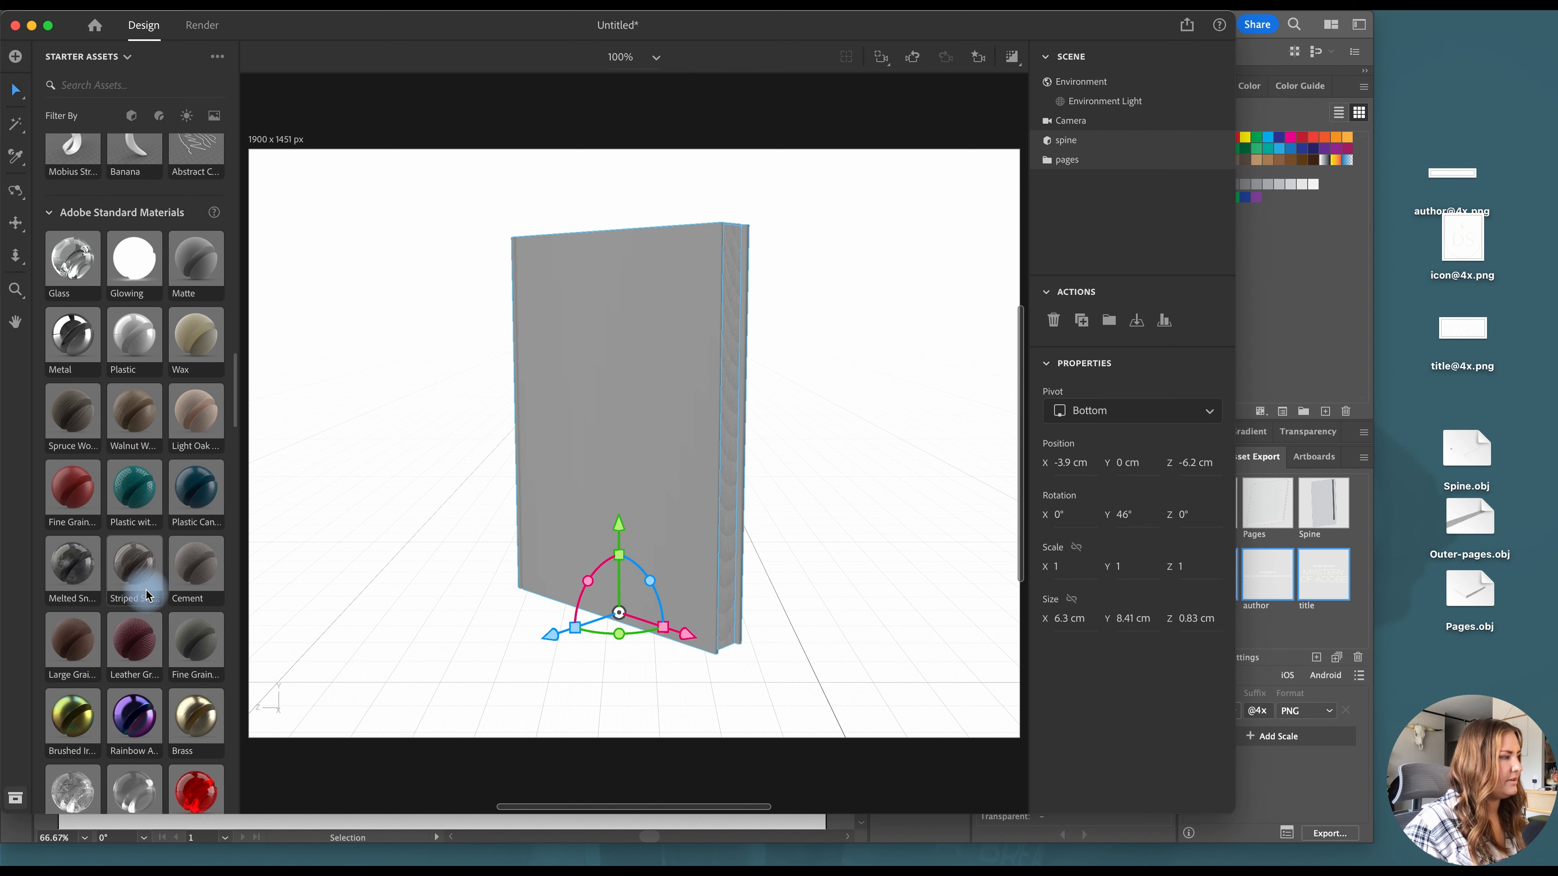
left_click_drag(140, 604, 615, 446)
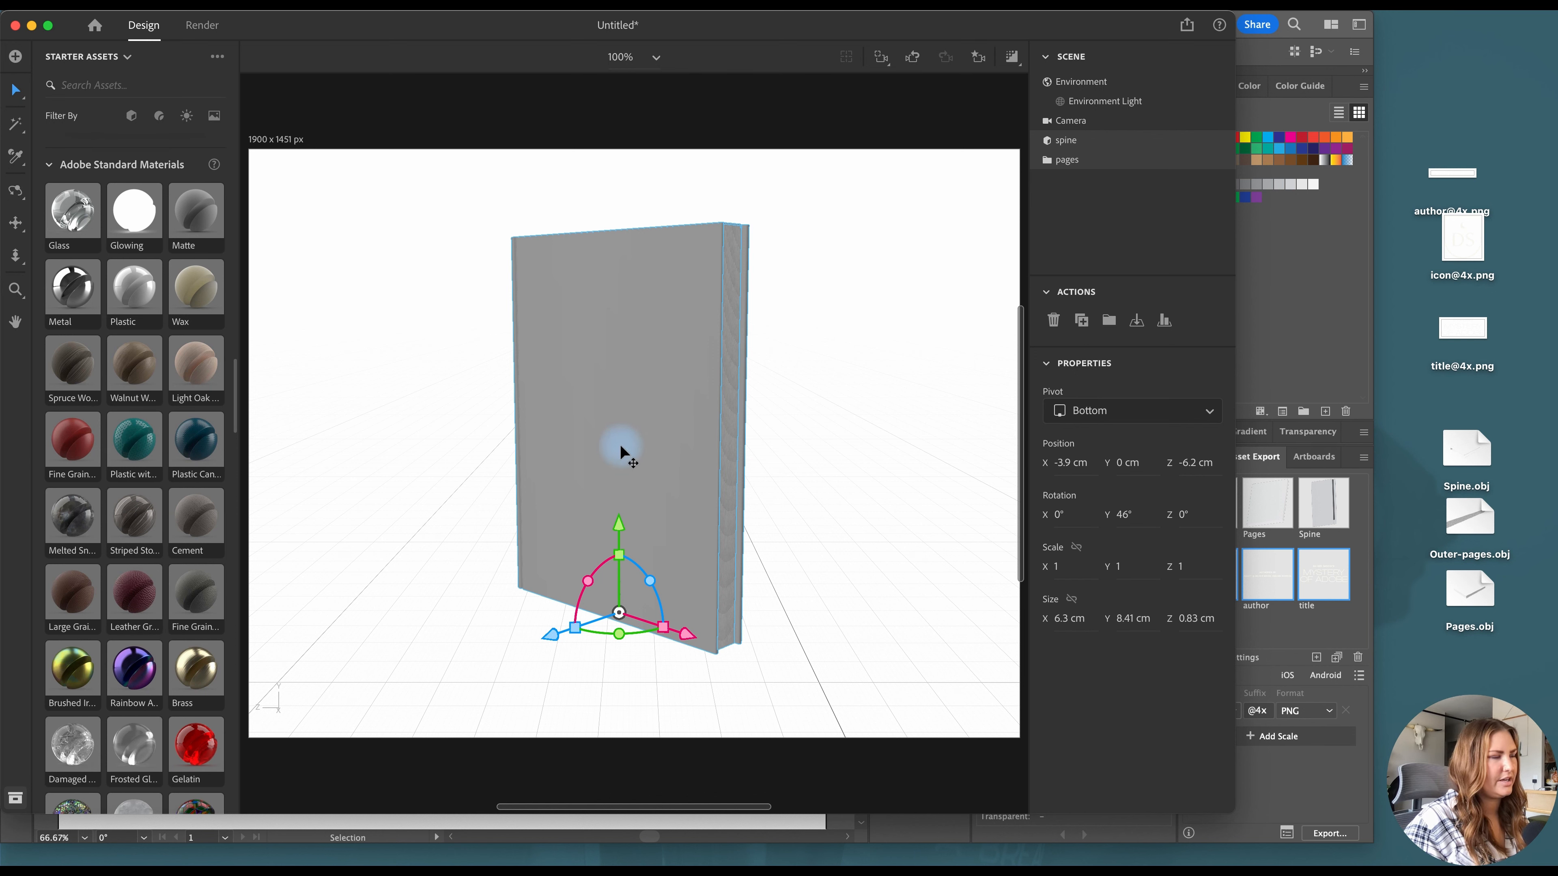
key("super+z")
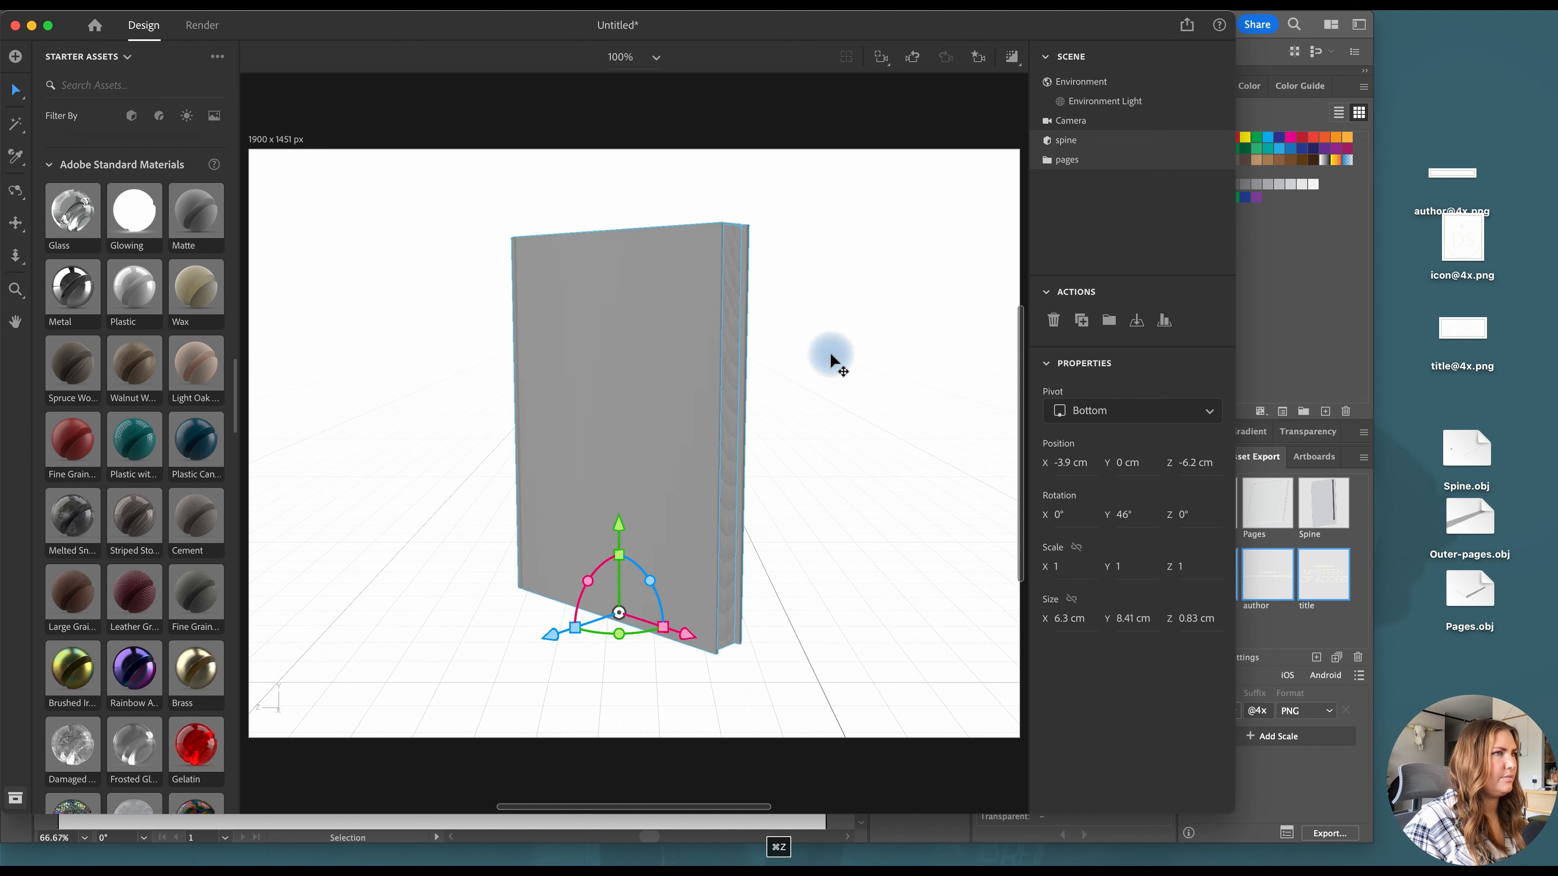
Apply the Leather Grain material to the spine object alone and set its linked repeat to 6.7
left_click(1077, 178)
left_click(1084, 144)
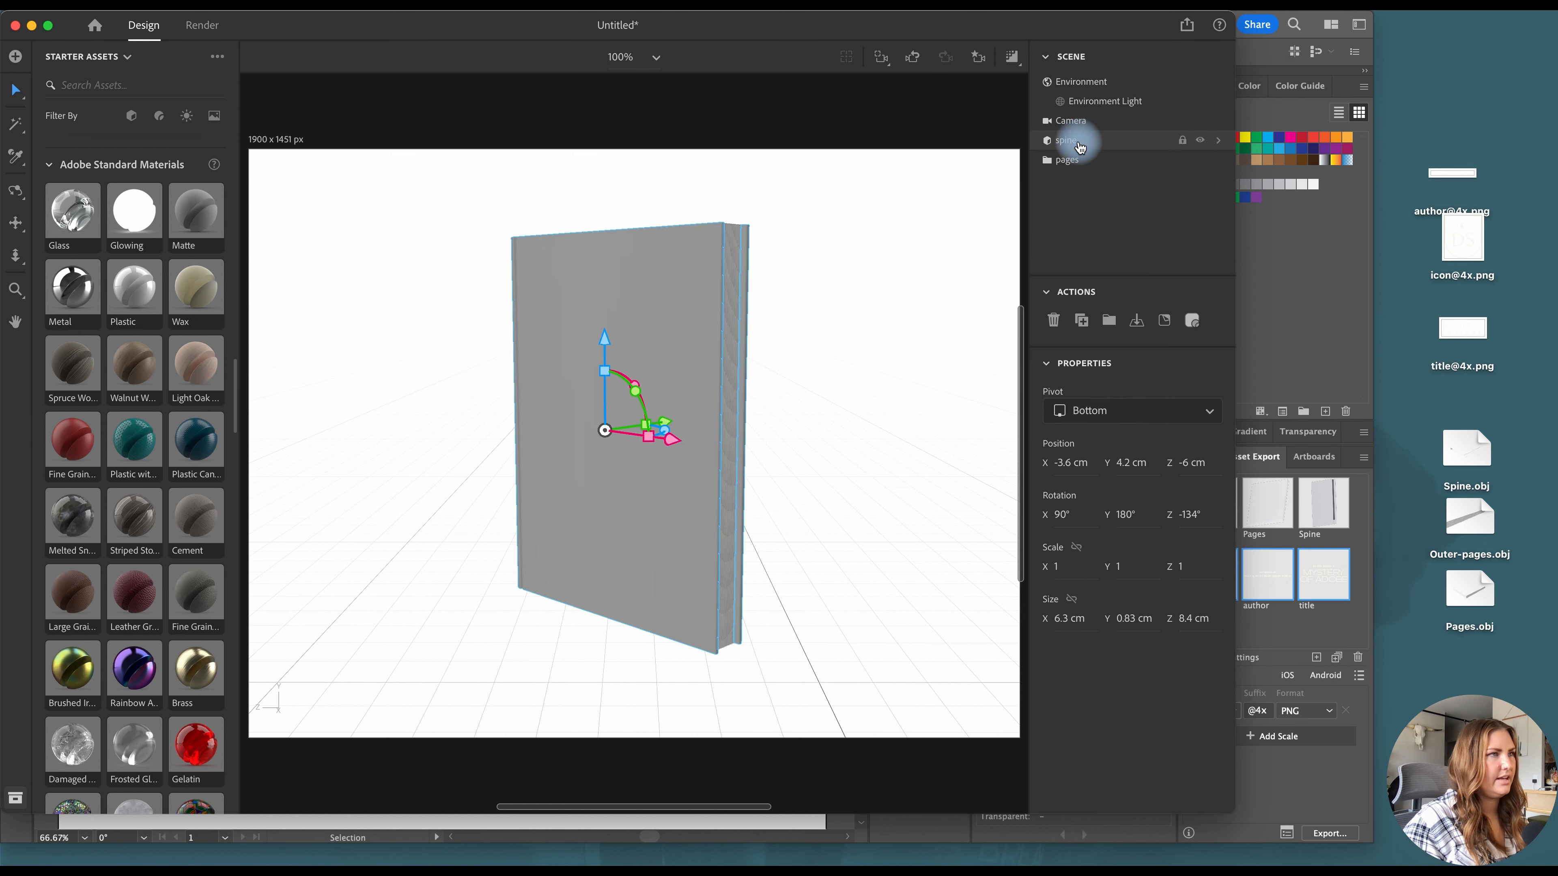
left_click_drag(134, 592, 634, 491)
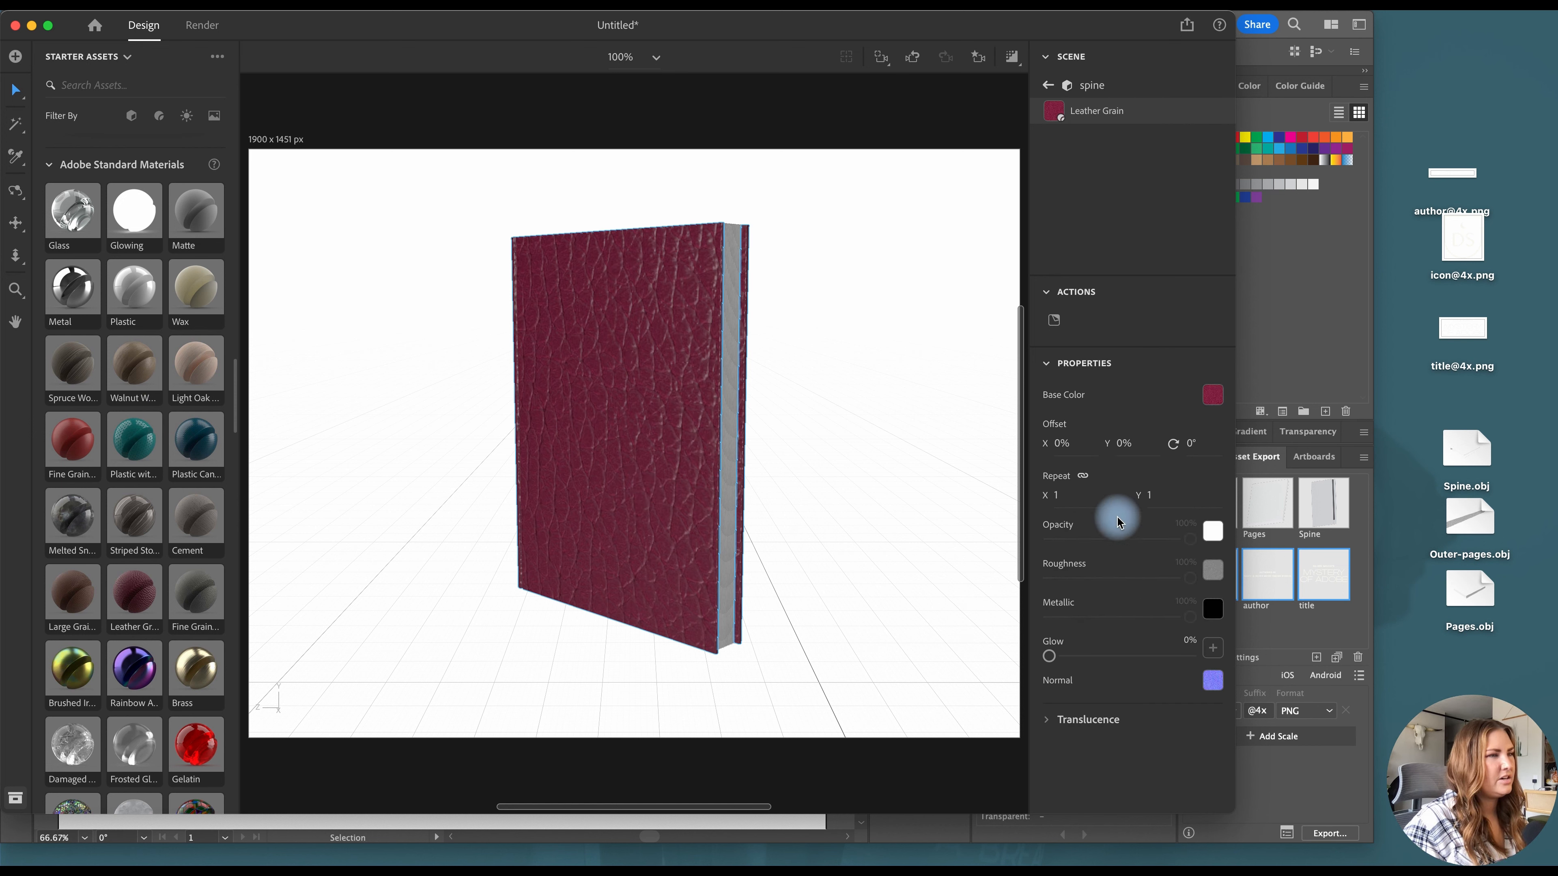
left_click_drag(1064, 499, 1068, 498)
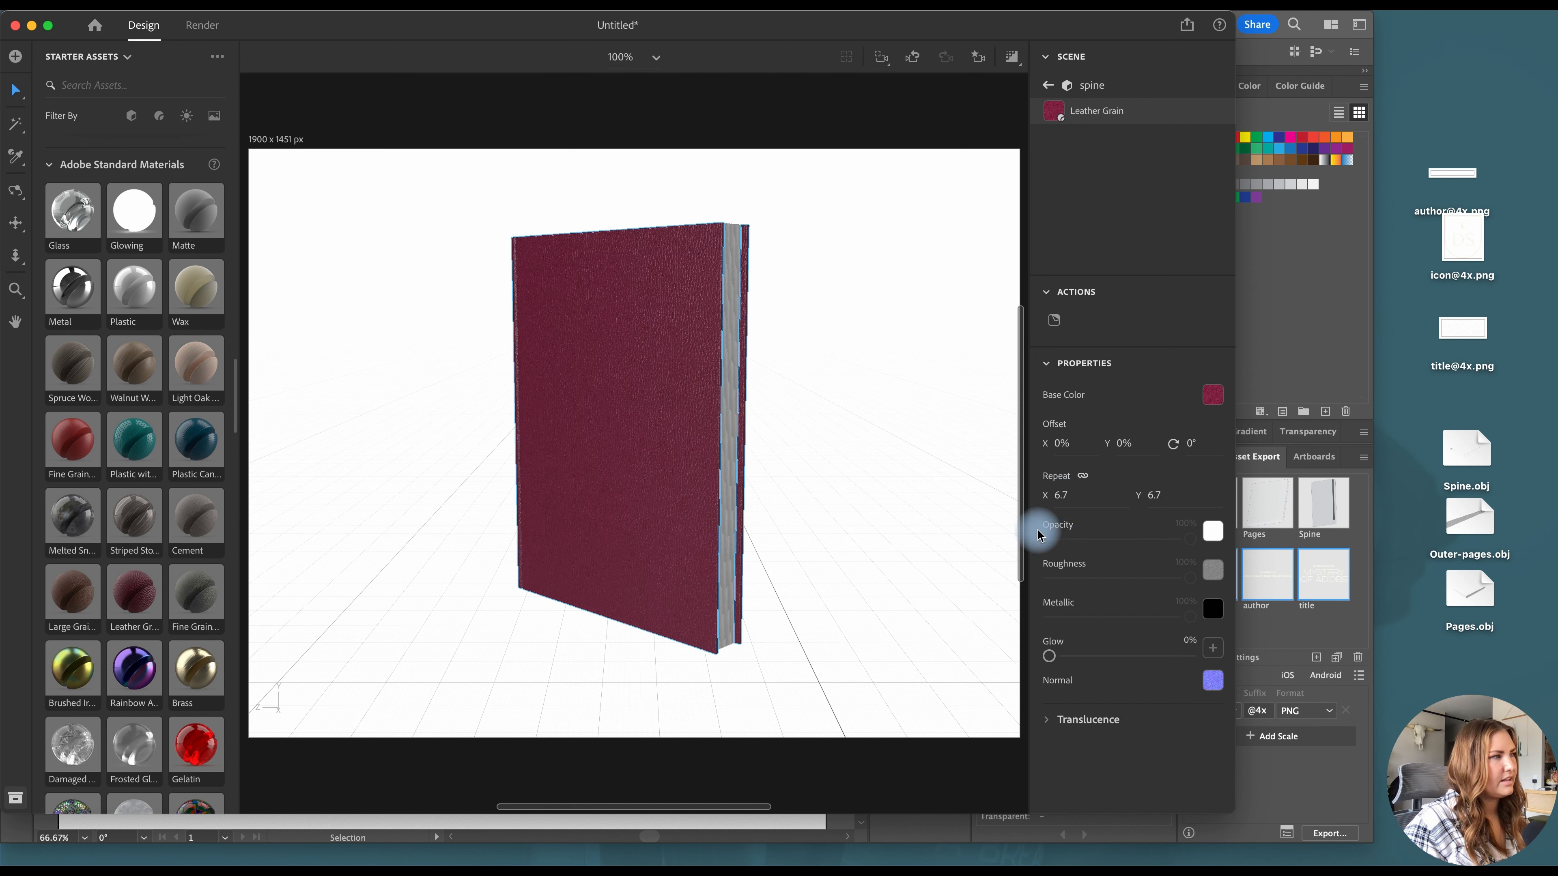
Replace the leather's base color image with the solid hex color 3B6472 and return to the scene's object list
left_click(1212, 394)
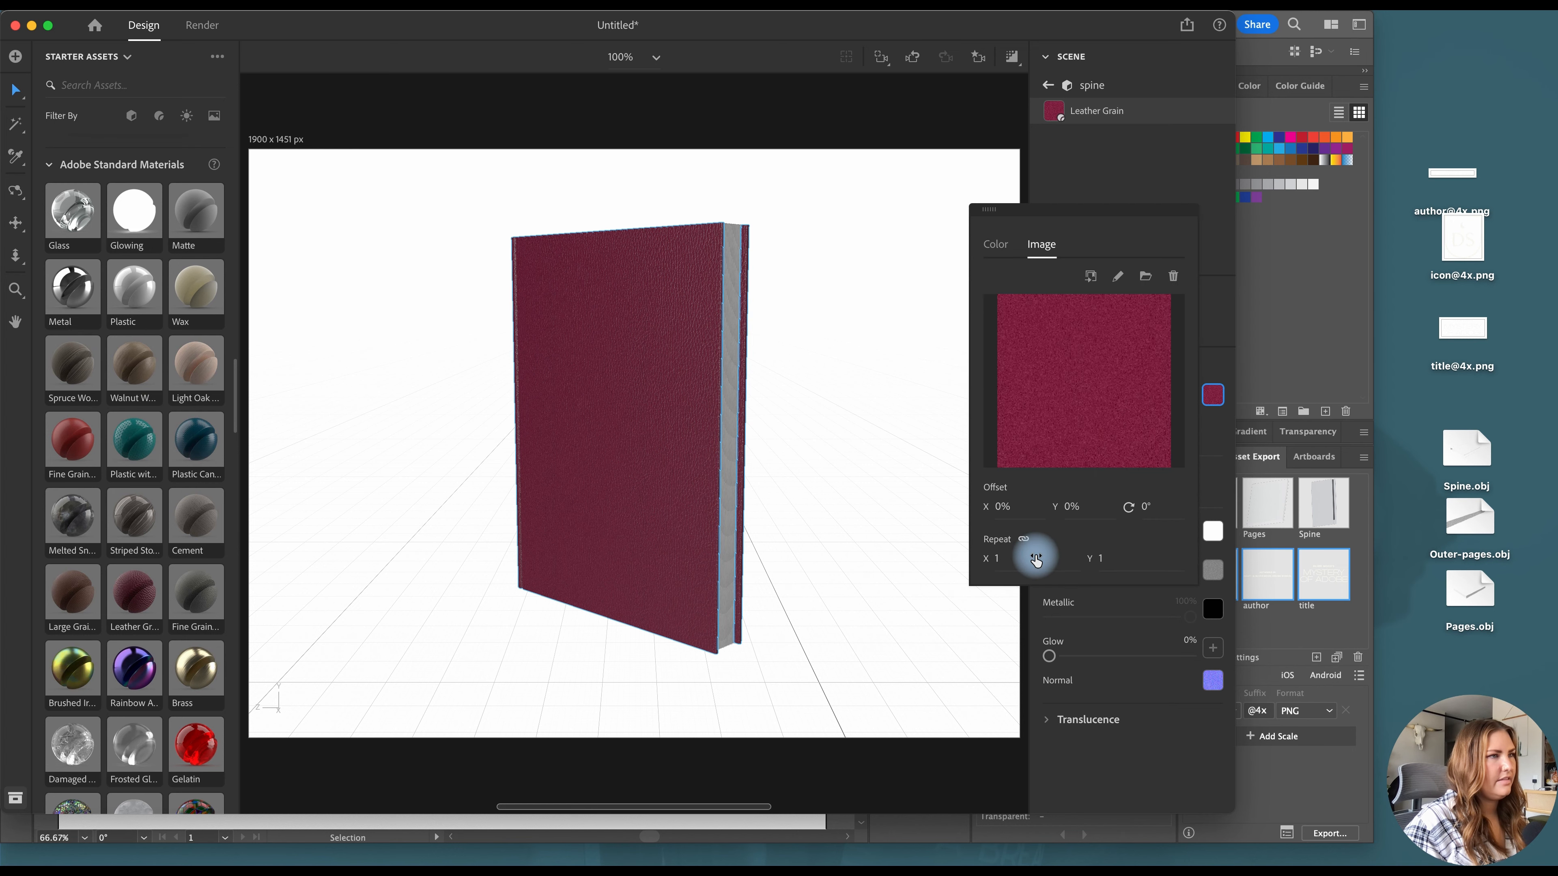
left_click(995, 244)
left_click(1046, 529)
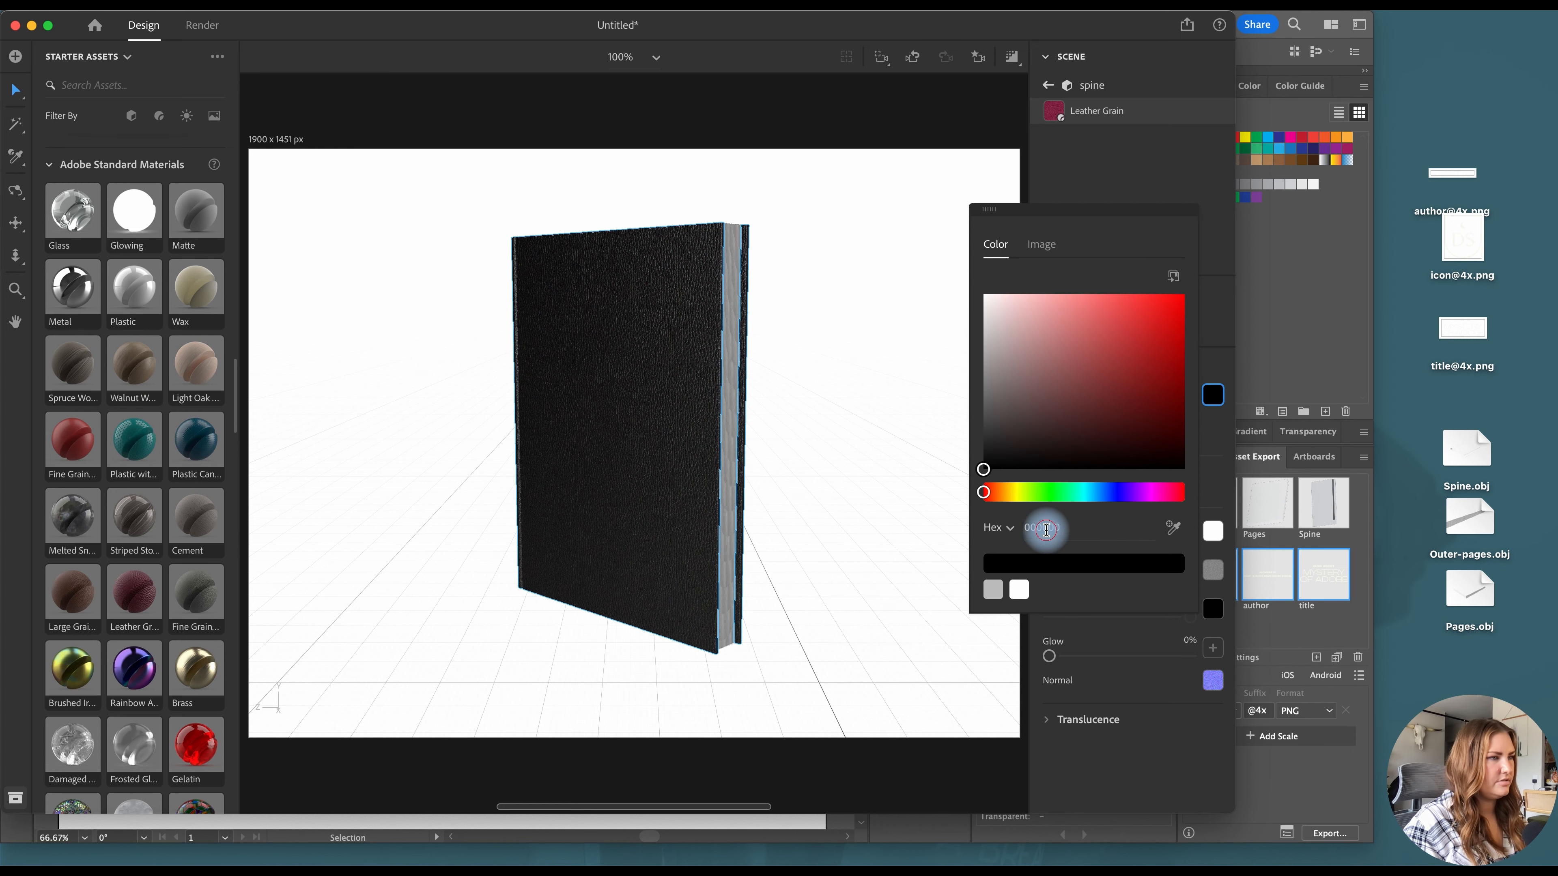
key("Return")
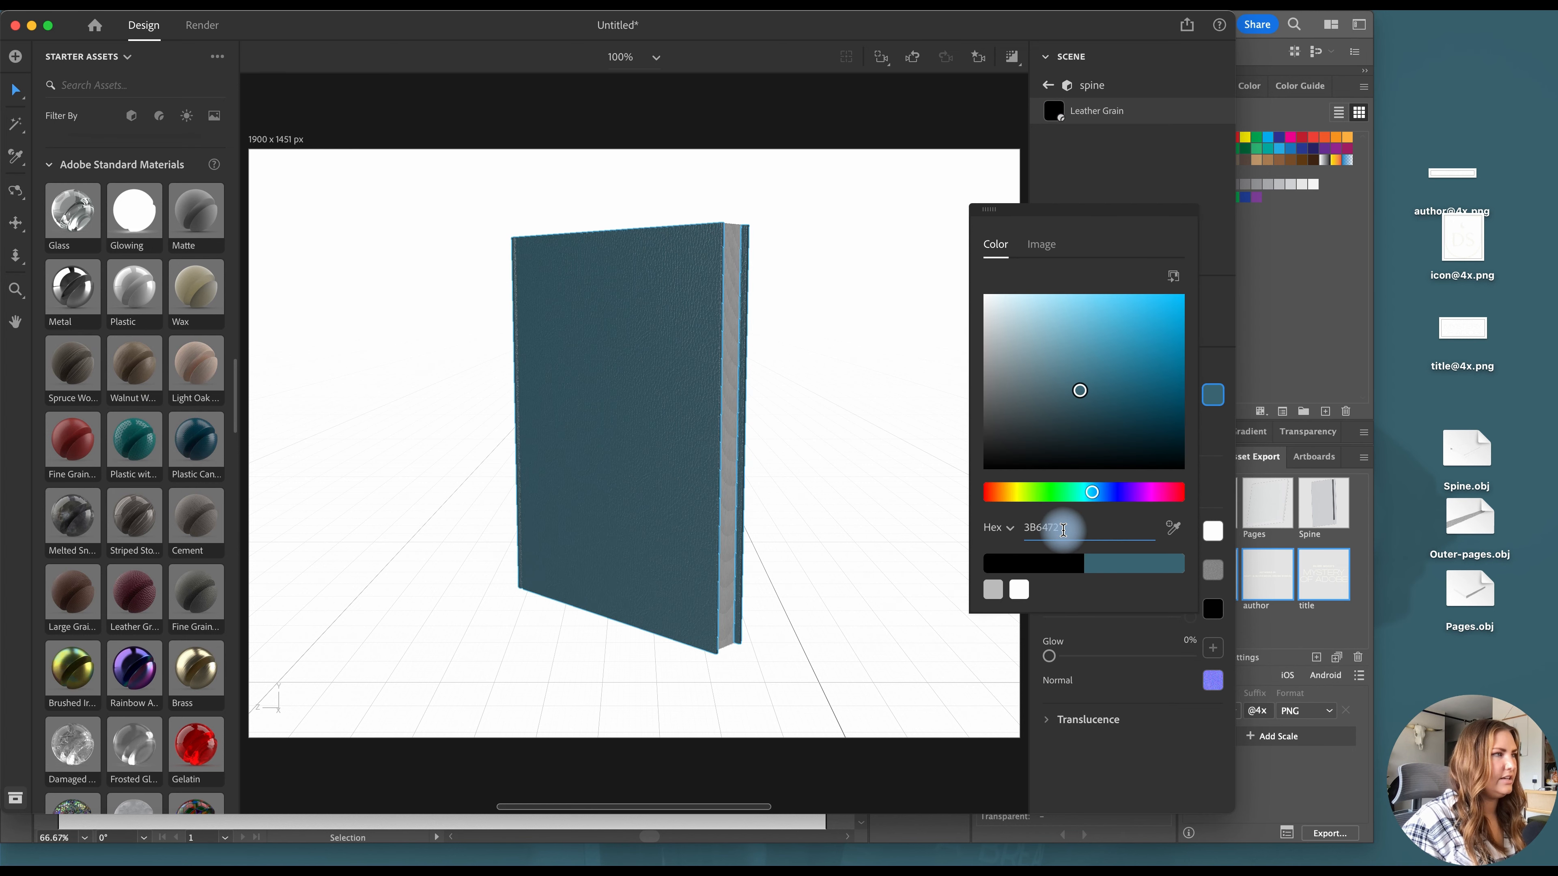
left_click(1214, 397)
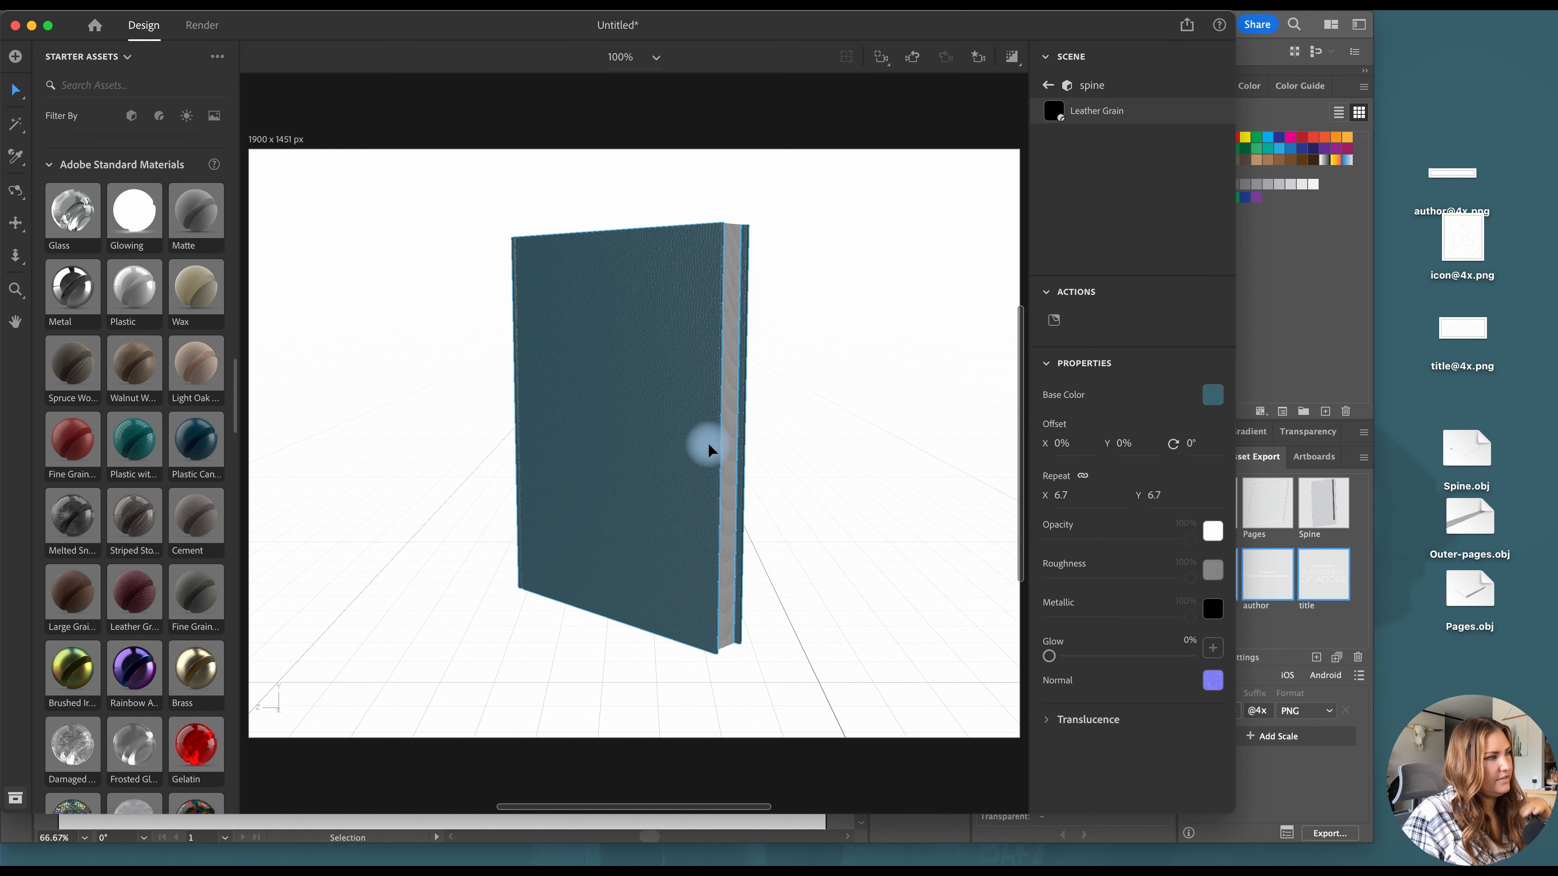
left_click(1047, 85)
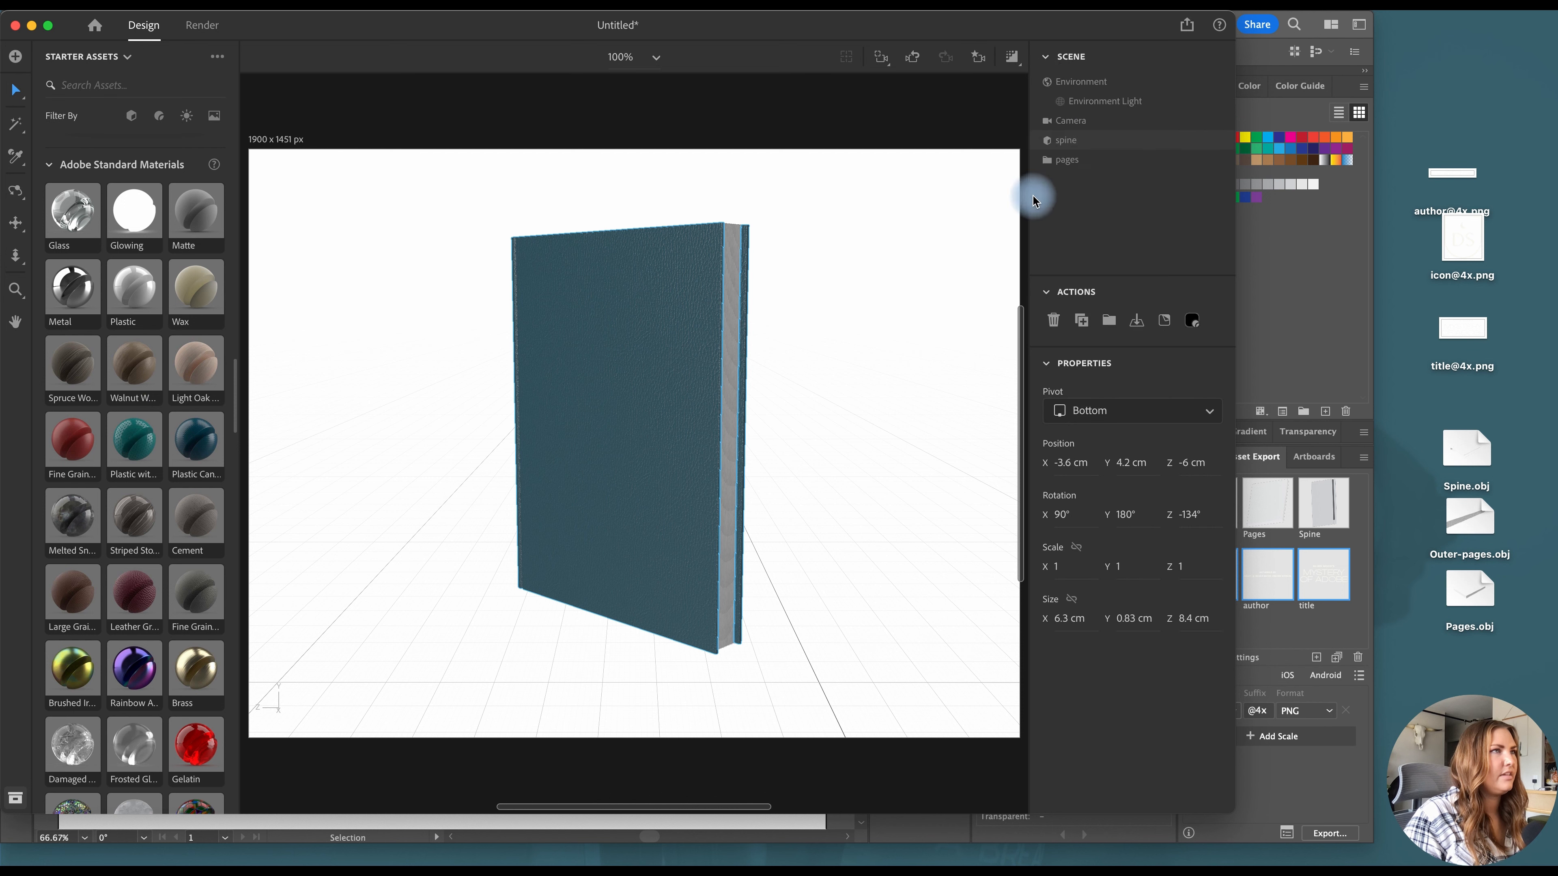
Orbit the camera to face the front cover and save the view as a camera bookmark named Front
left_click(16, 190)
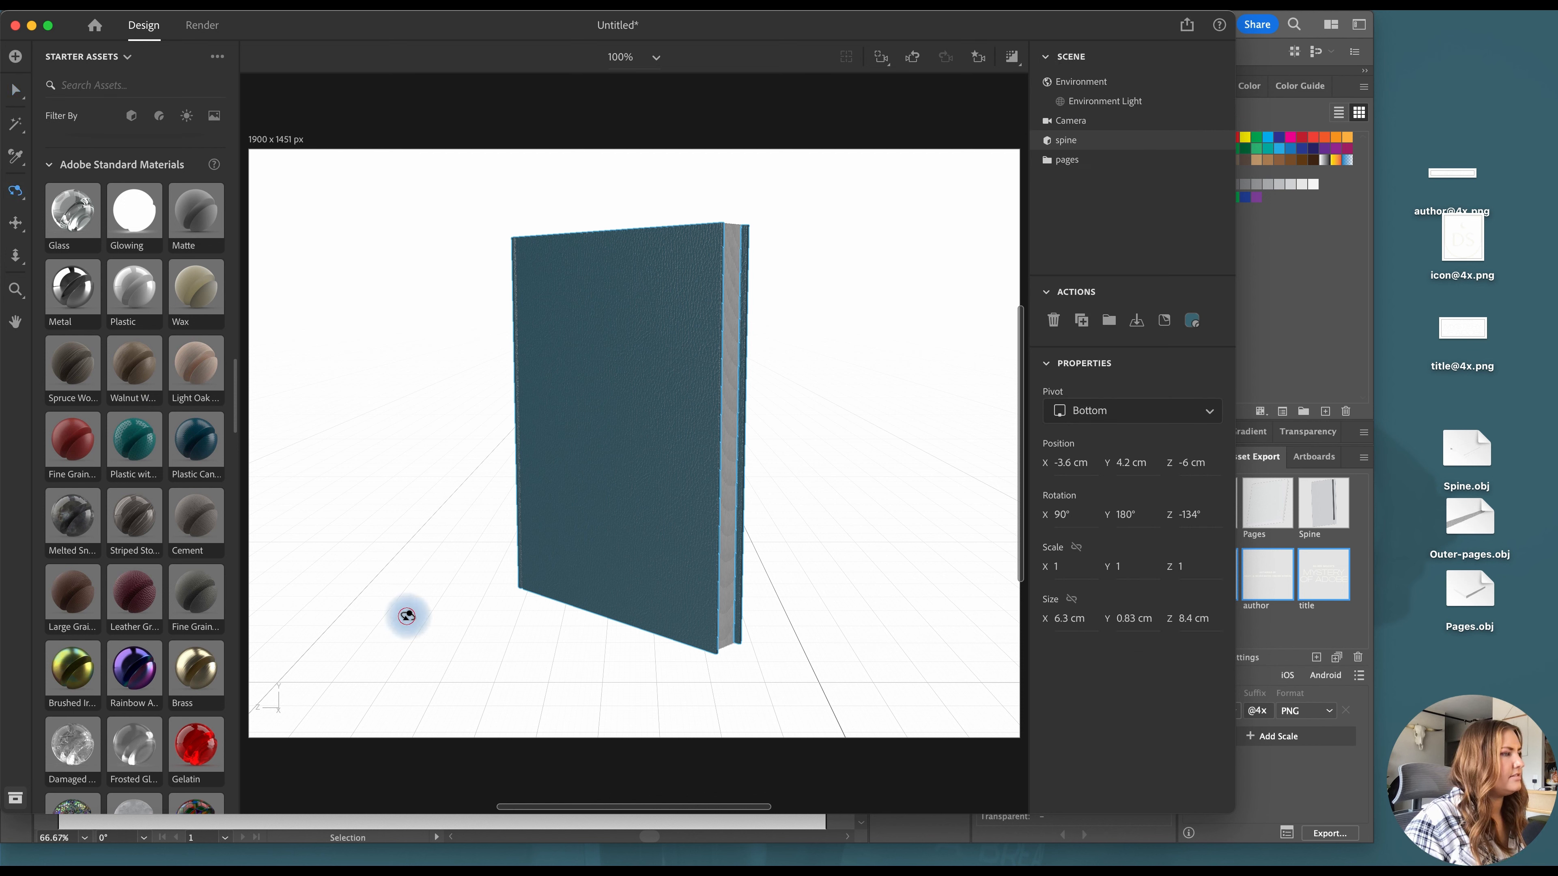
left_click_drag(406, 615, 537, 588)
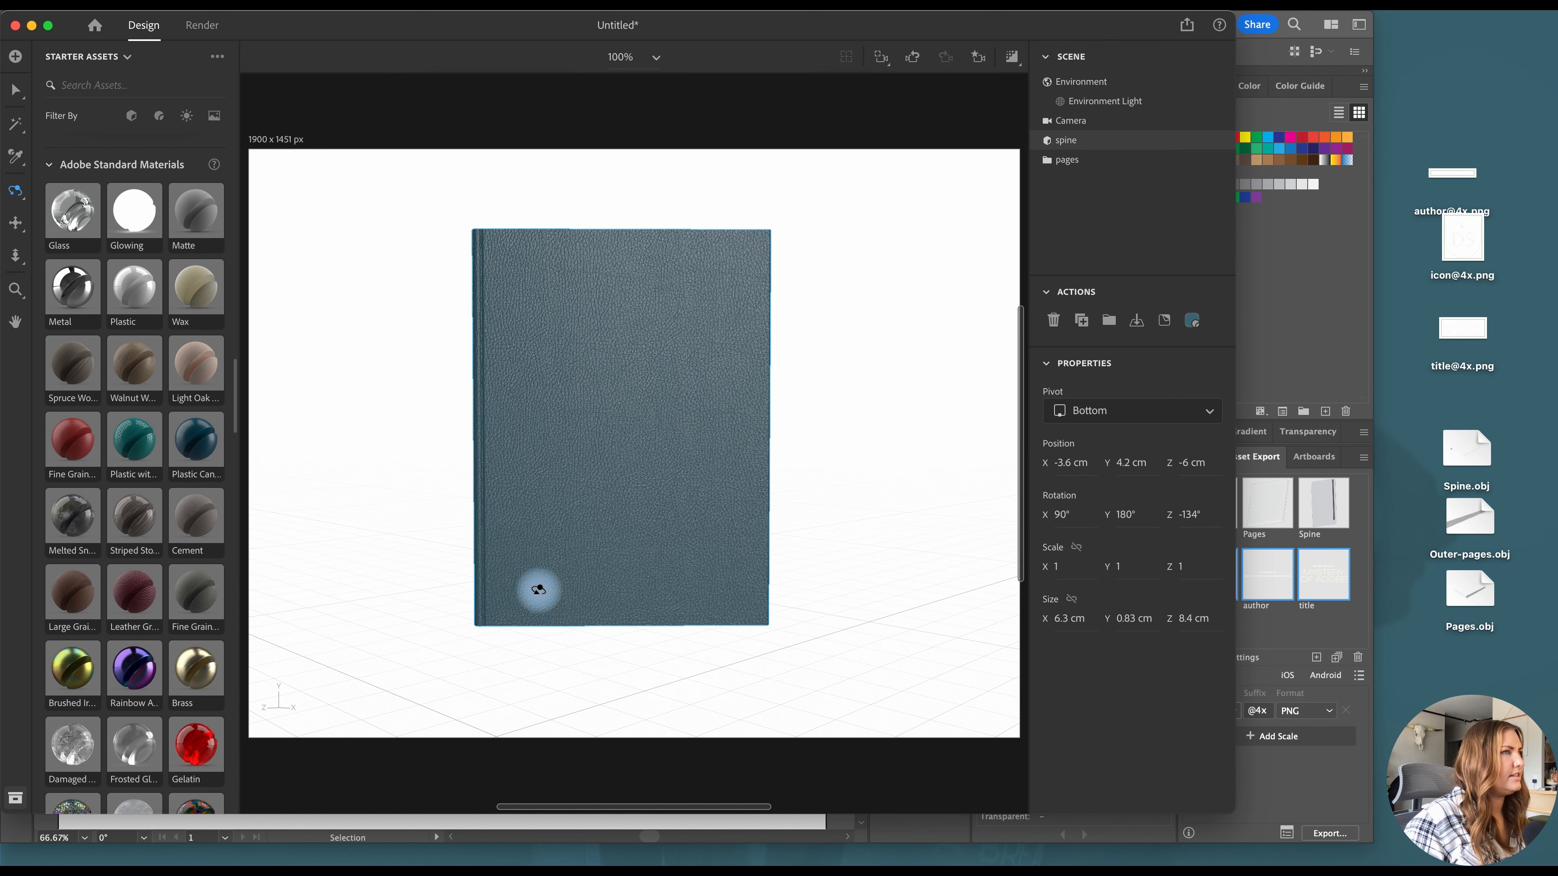
left_click(978, 57)
left_click(1005, 229)
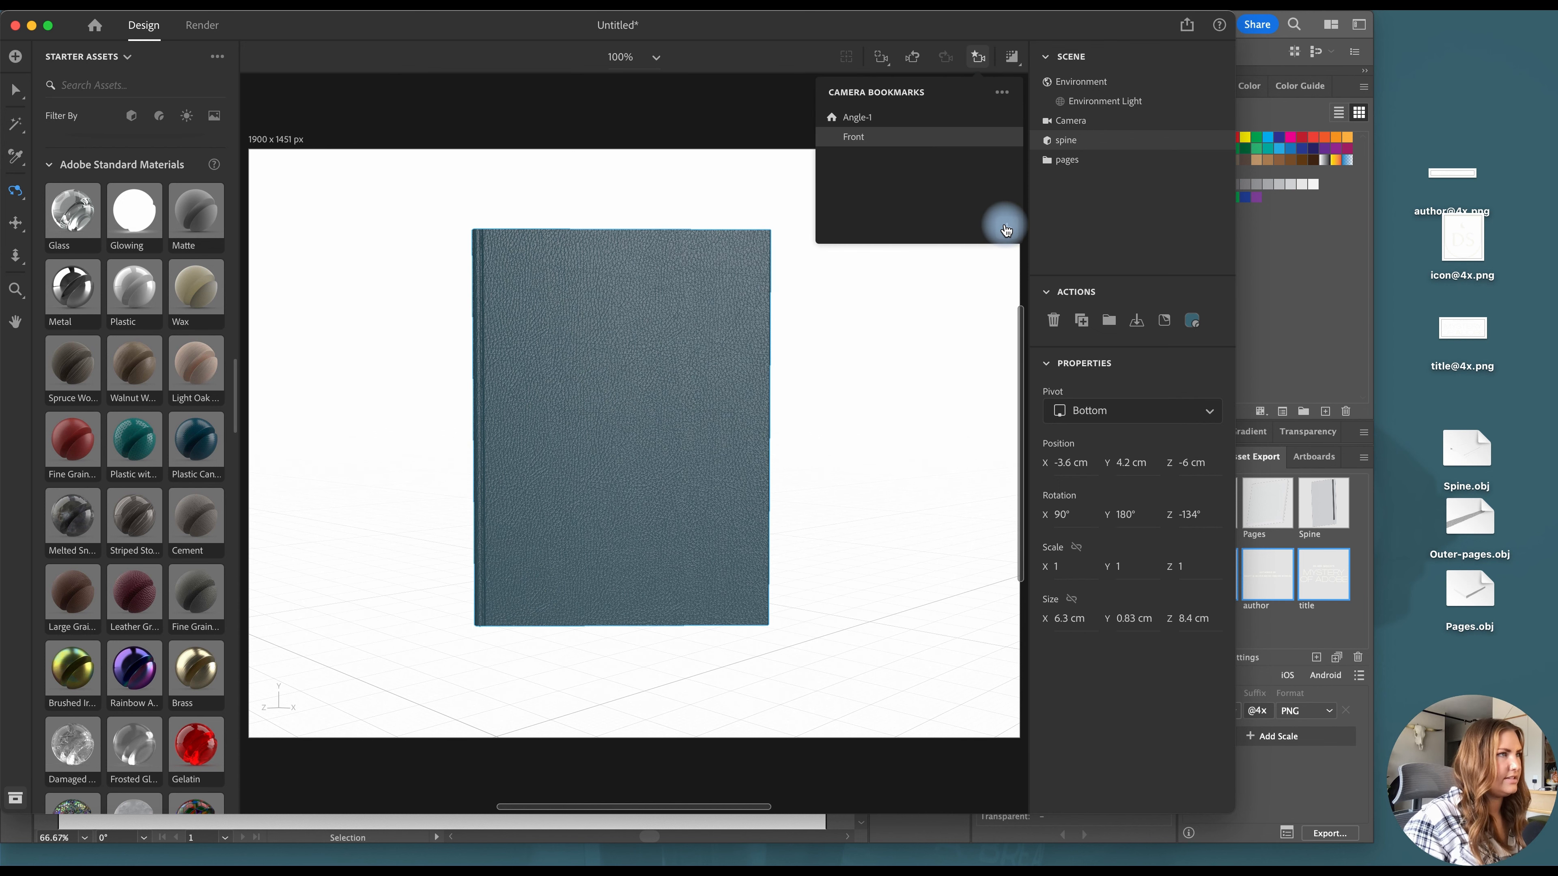
left_click(15, 90)
left_click(1361, 500)
left_click_drag(1463, 328, 615, 507)
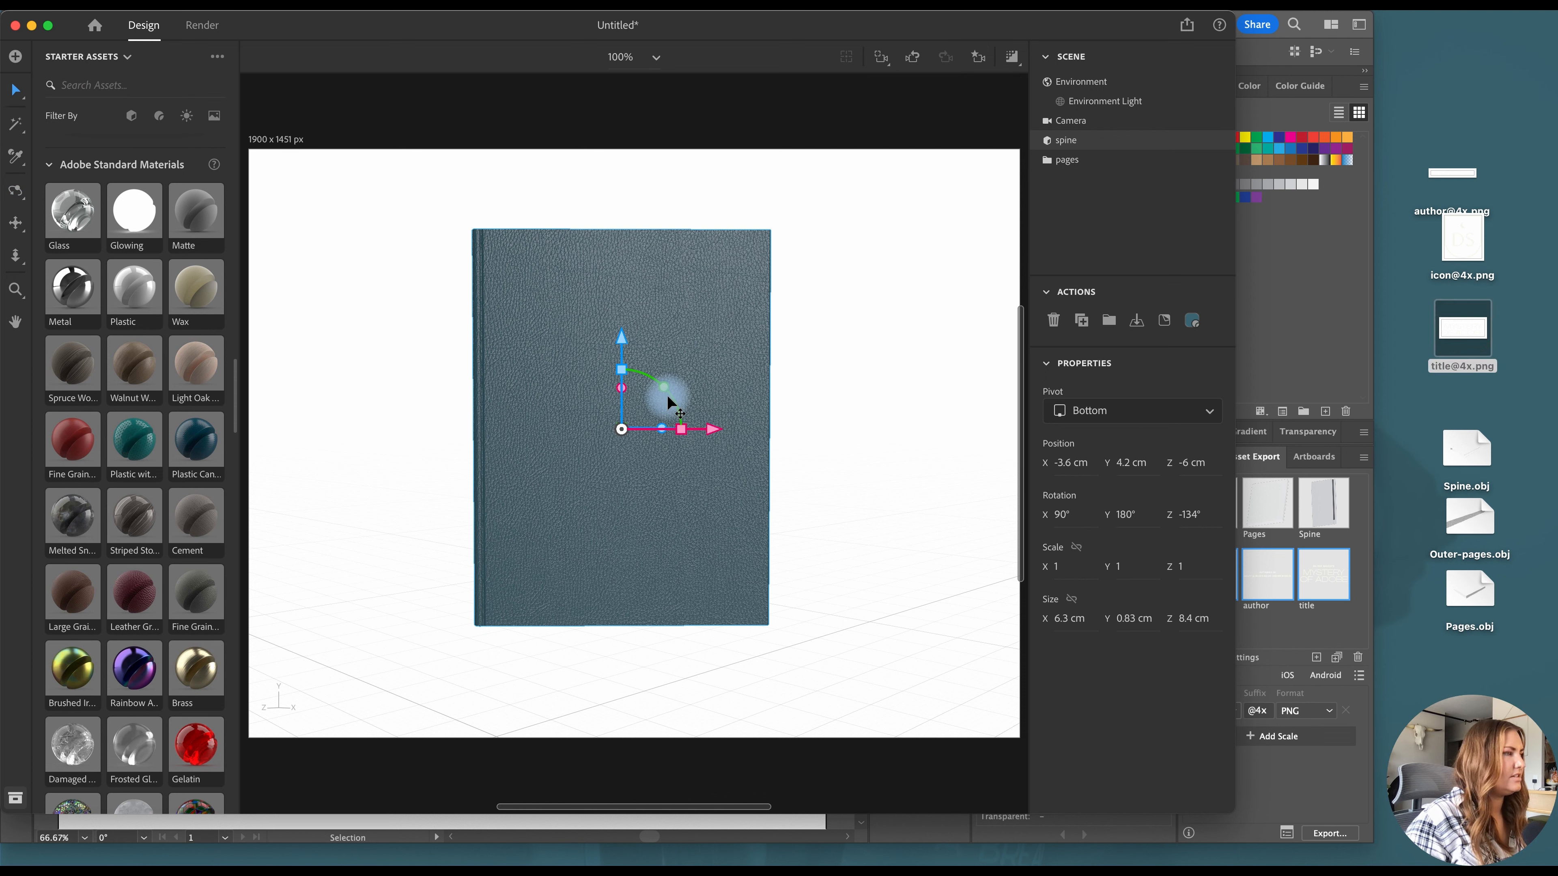
left_click_drag(740, 508, 681, 425)
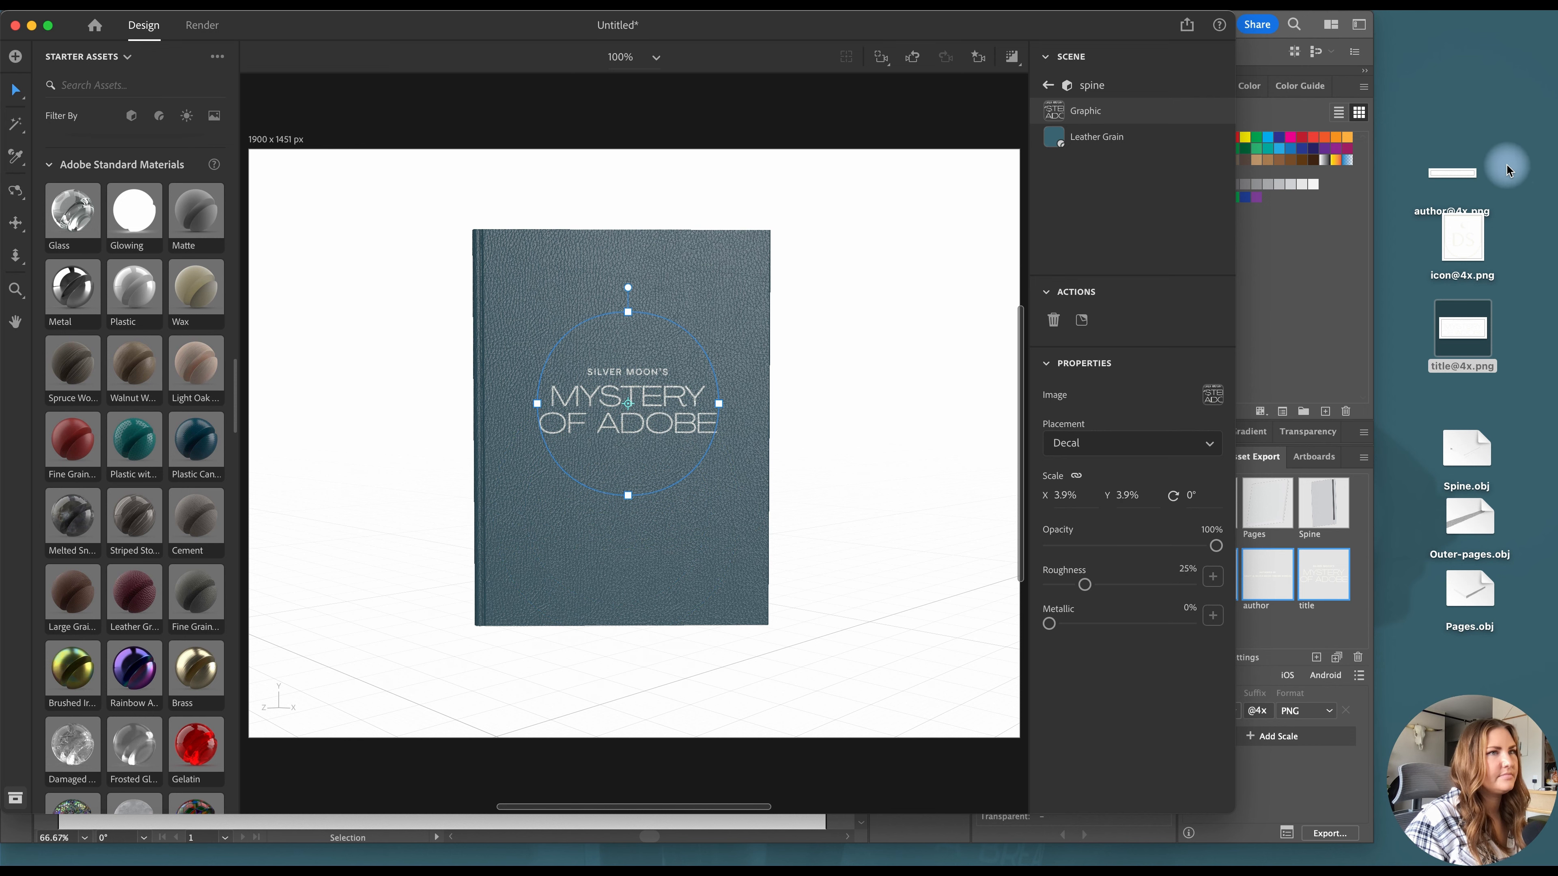
left_click_drag(1452, 174, 699, 583)
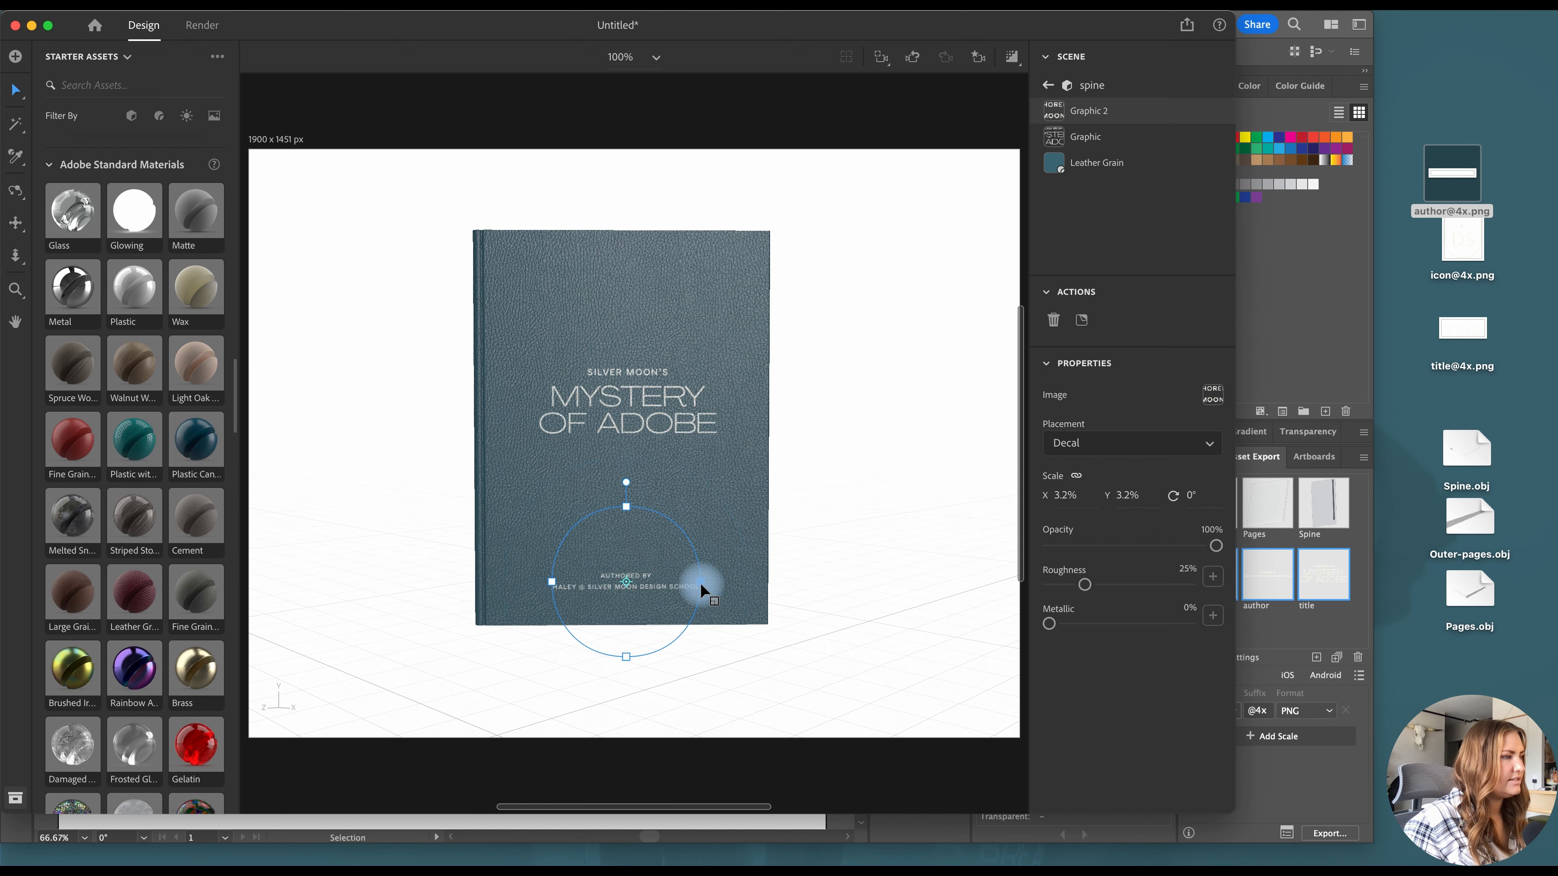
left_click_drag(1463, 241, 612, 313)
left_click_drag(734, 317, 639, 324)
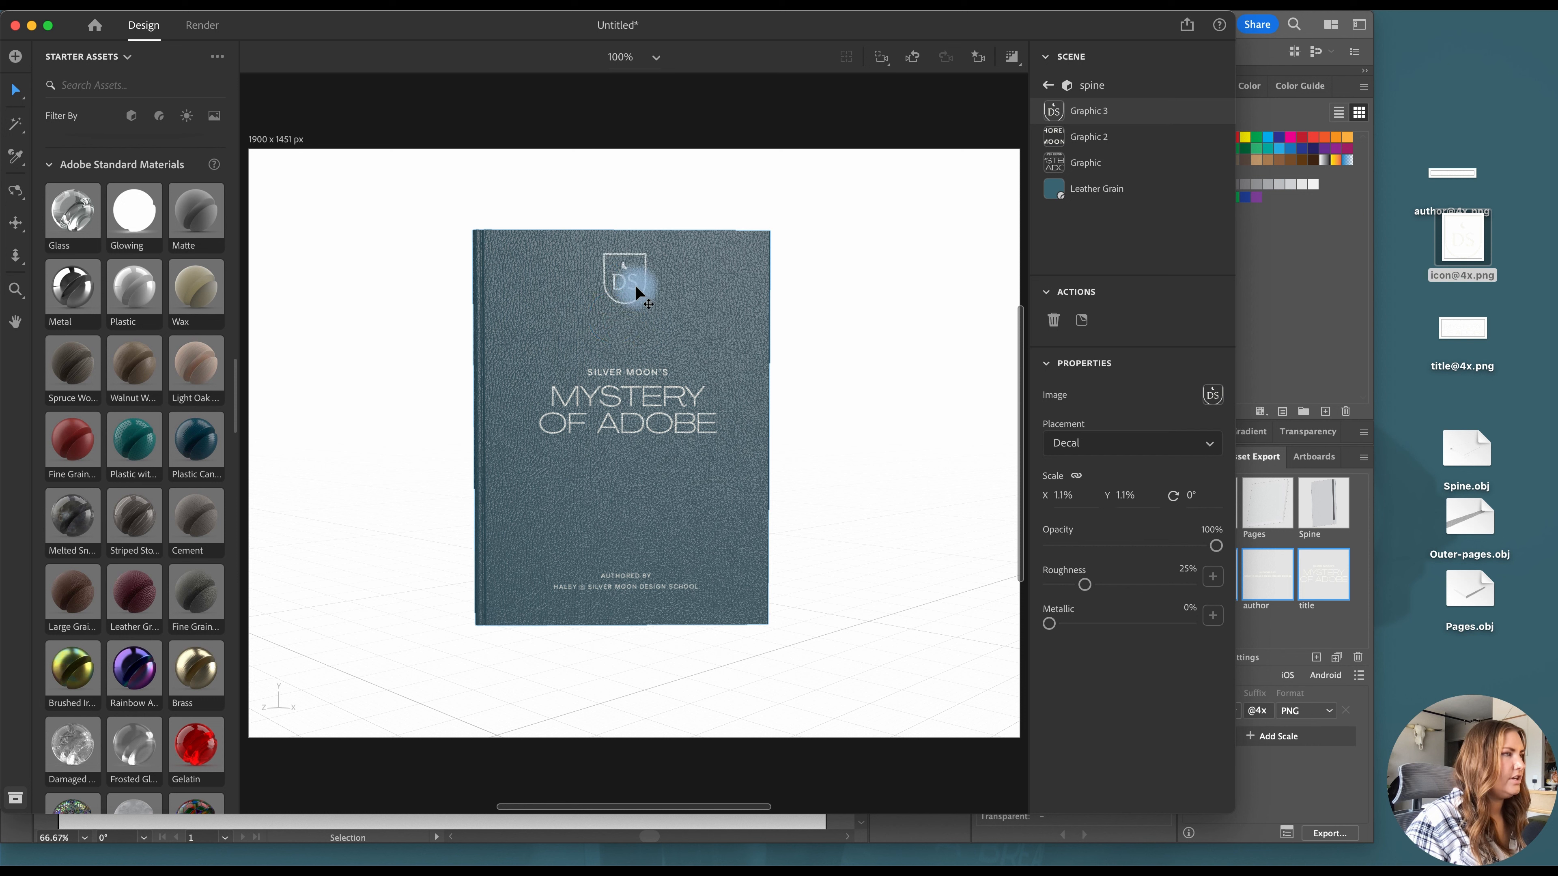
left_click_drag(635, 287, 635, 288)
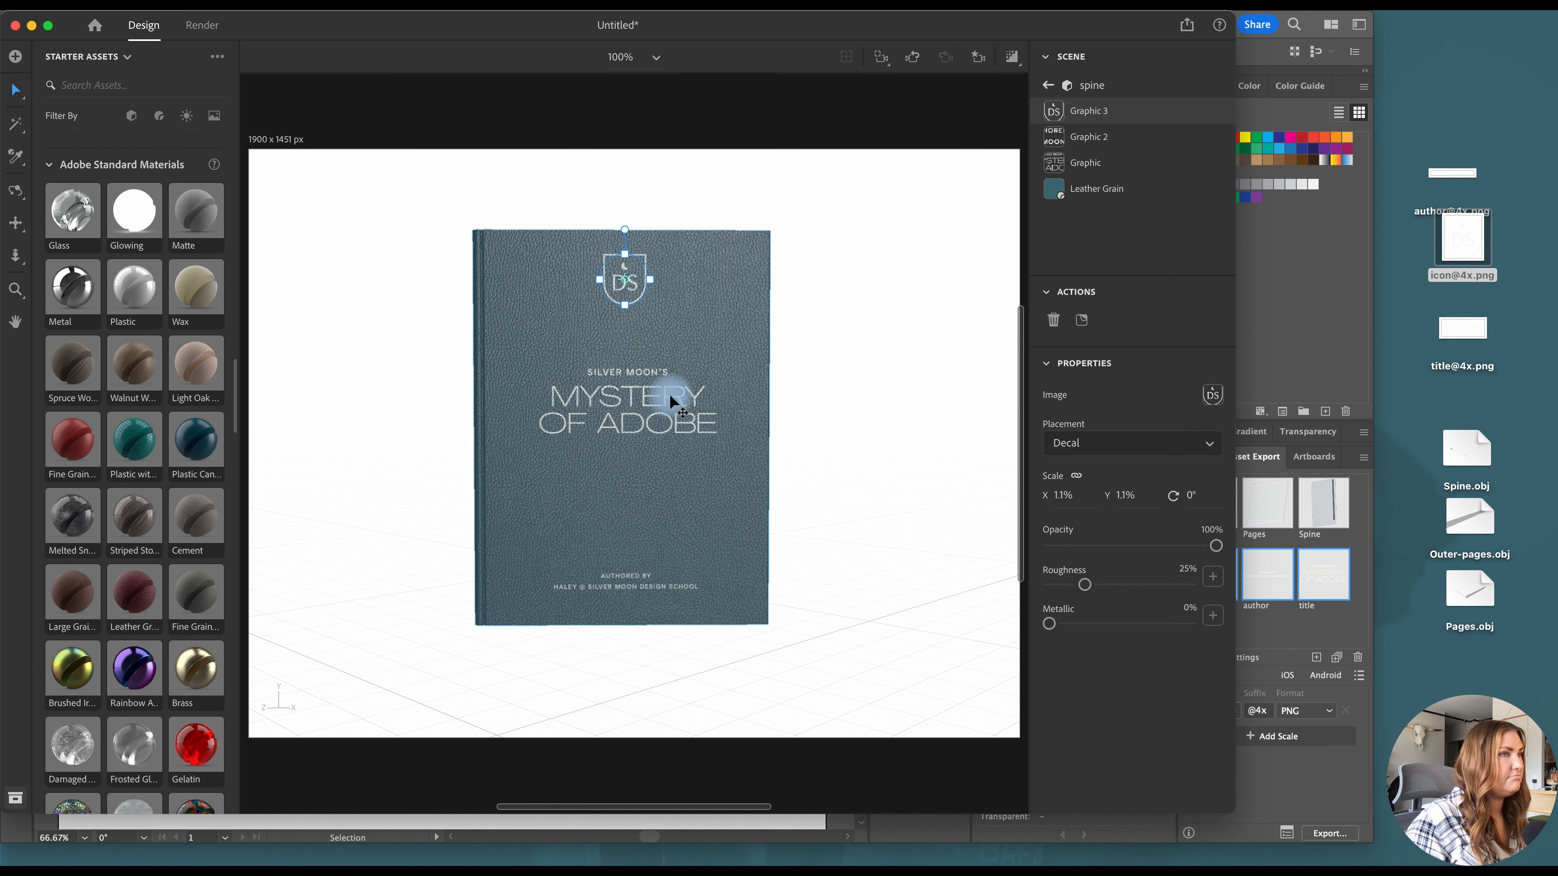
Enlarge the title decal to about 4.1% scale, lower it slightly on the cover and set its metallic value to 57%
left_click(1087, 138)
left_click(1086, 163)
left_click_drag(675, 387, 722, 409)
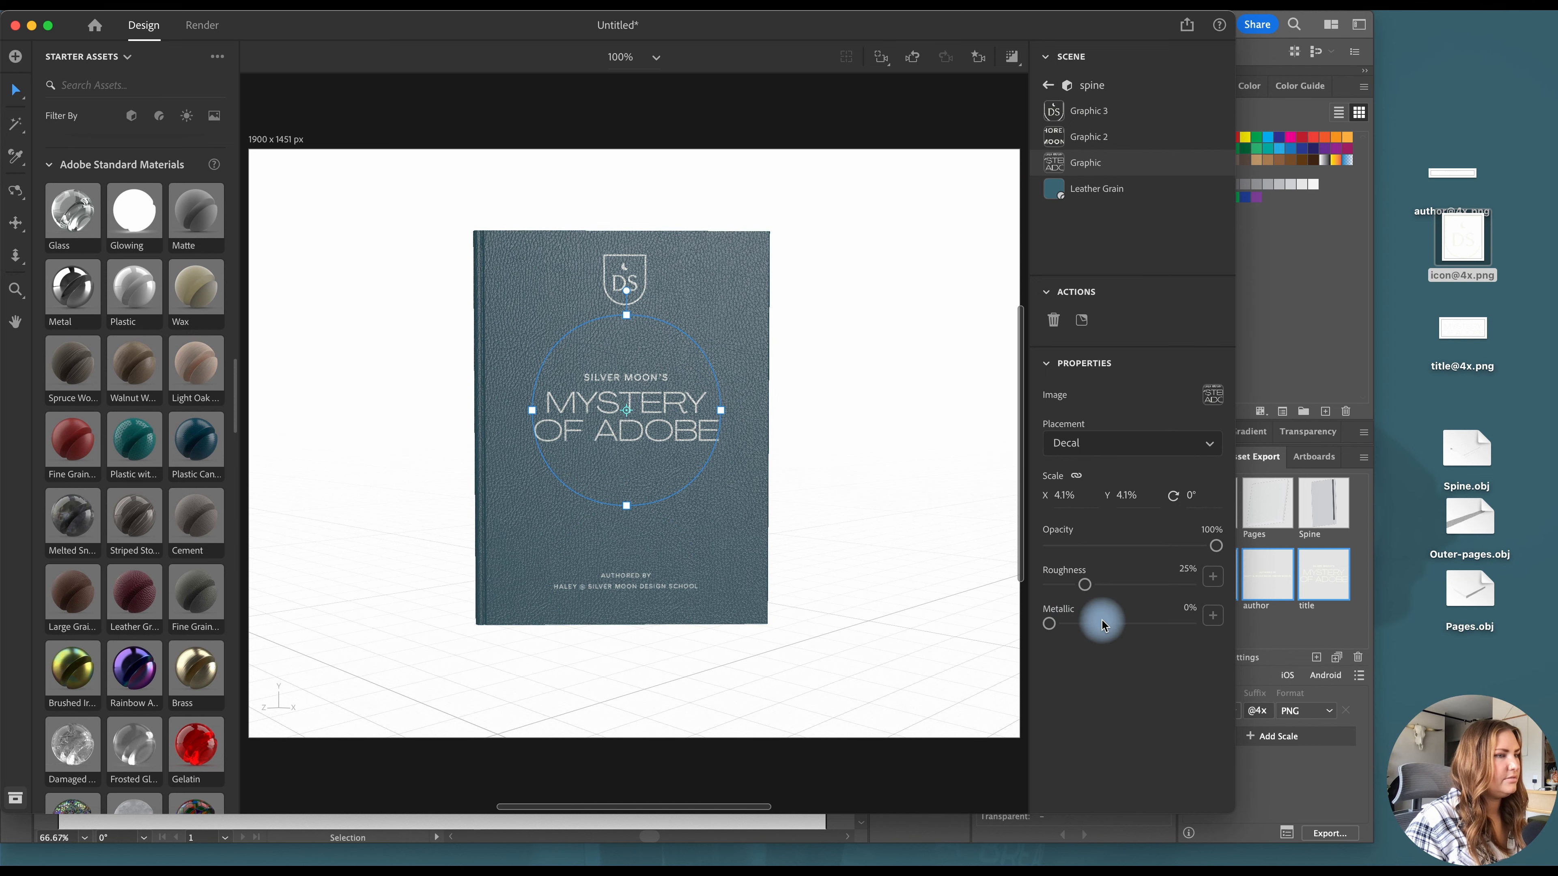
left_click(1130, 625)
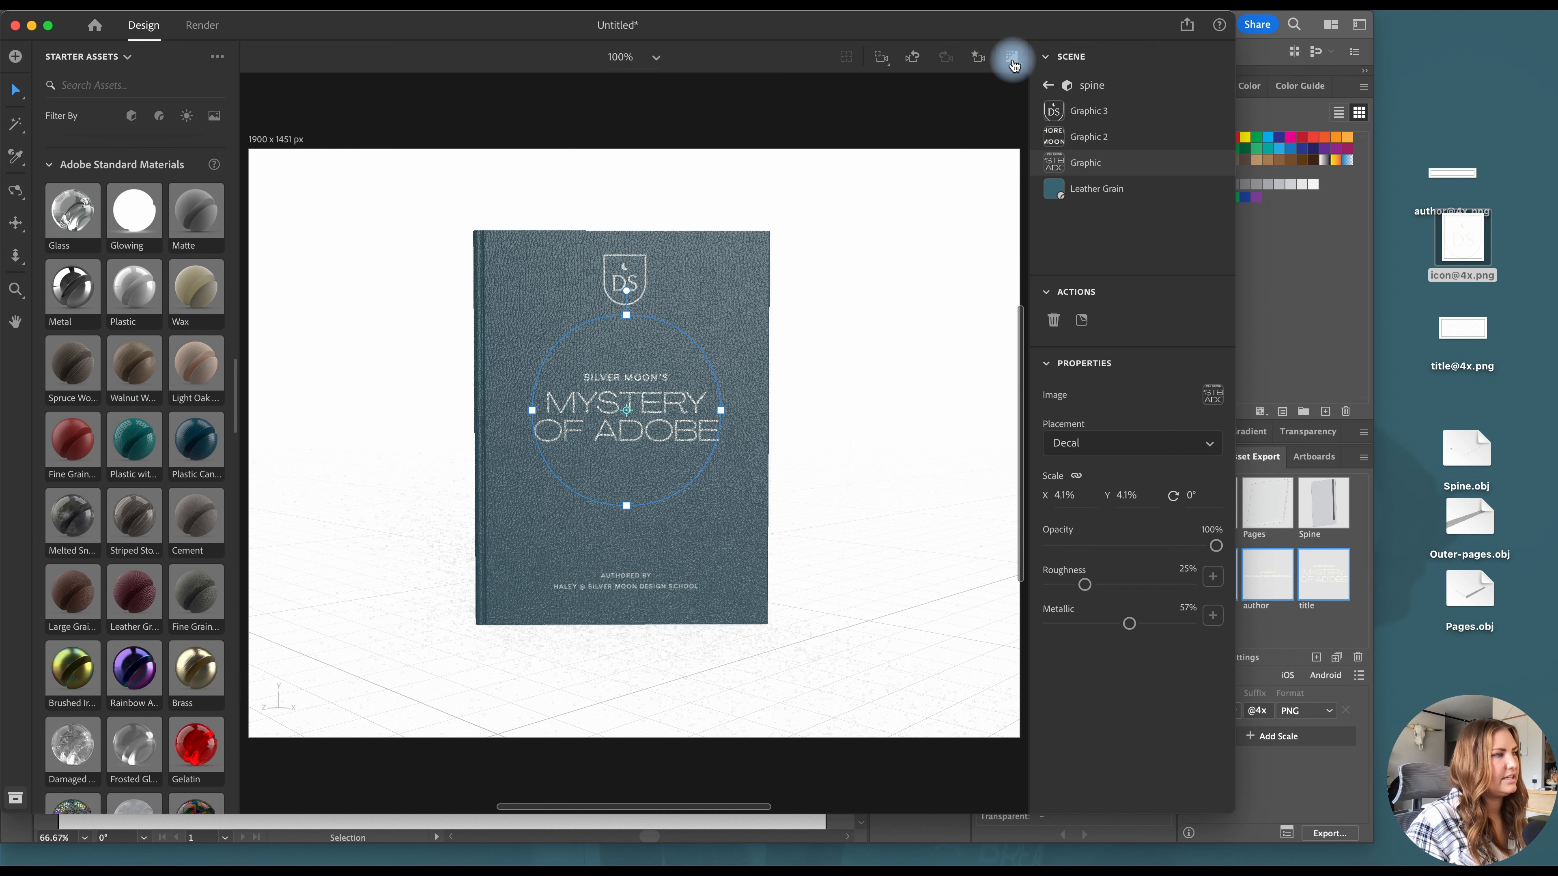
Toggle the render preview of the front cover, deselect the title decal and recall the Angle-1 camera bookmark
left_click(1011, 59)
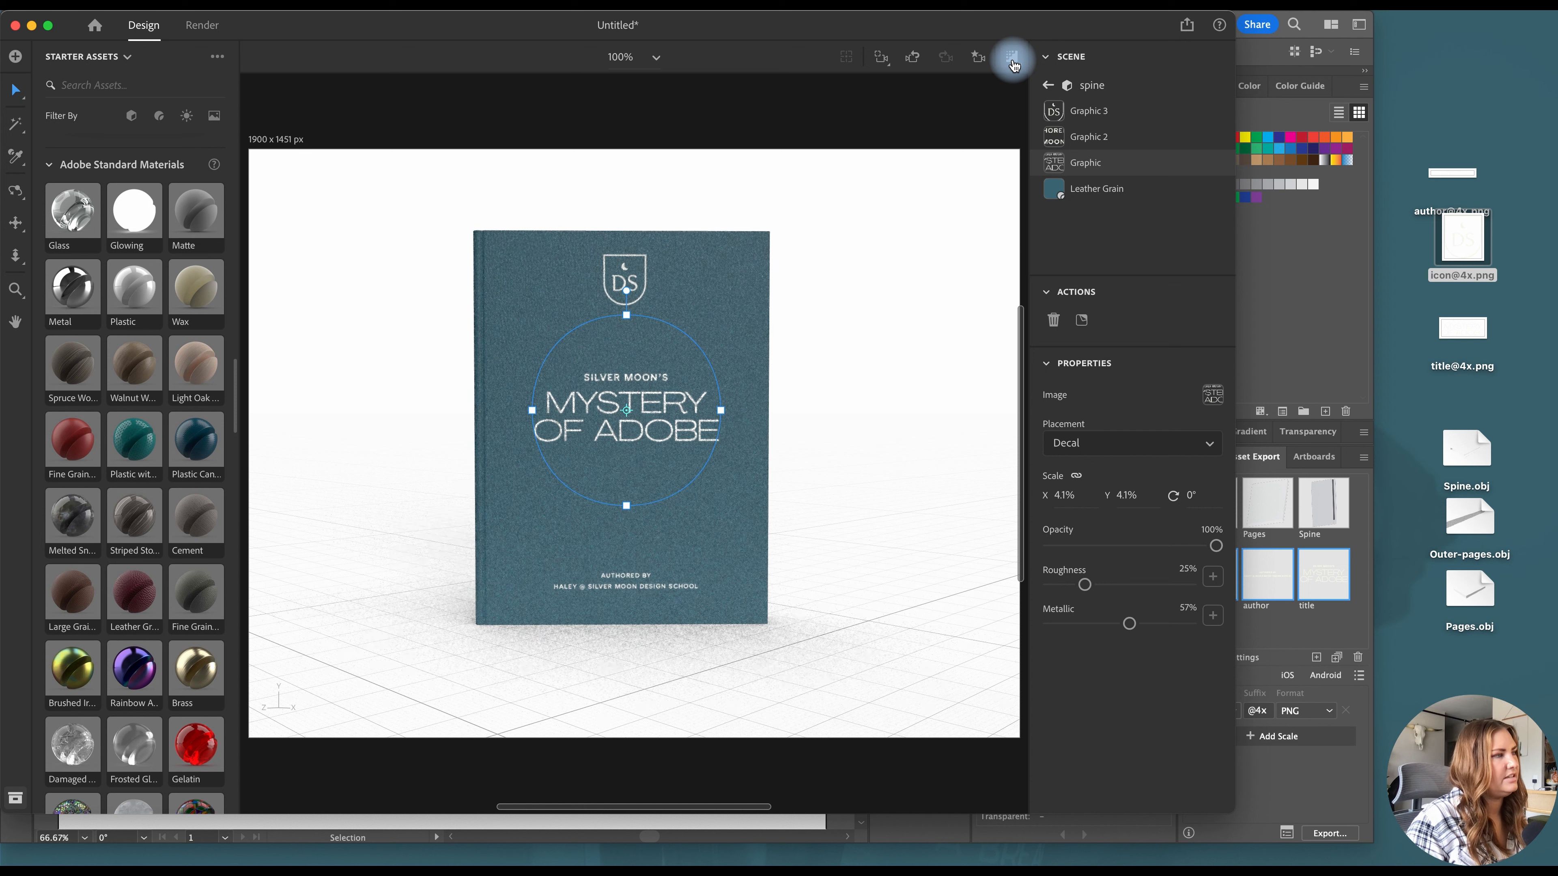
left_click(865, 589)
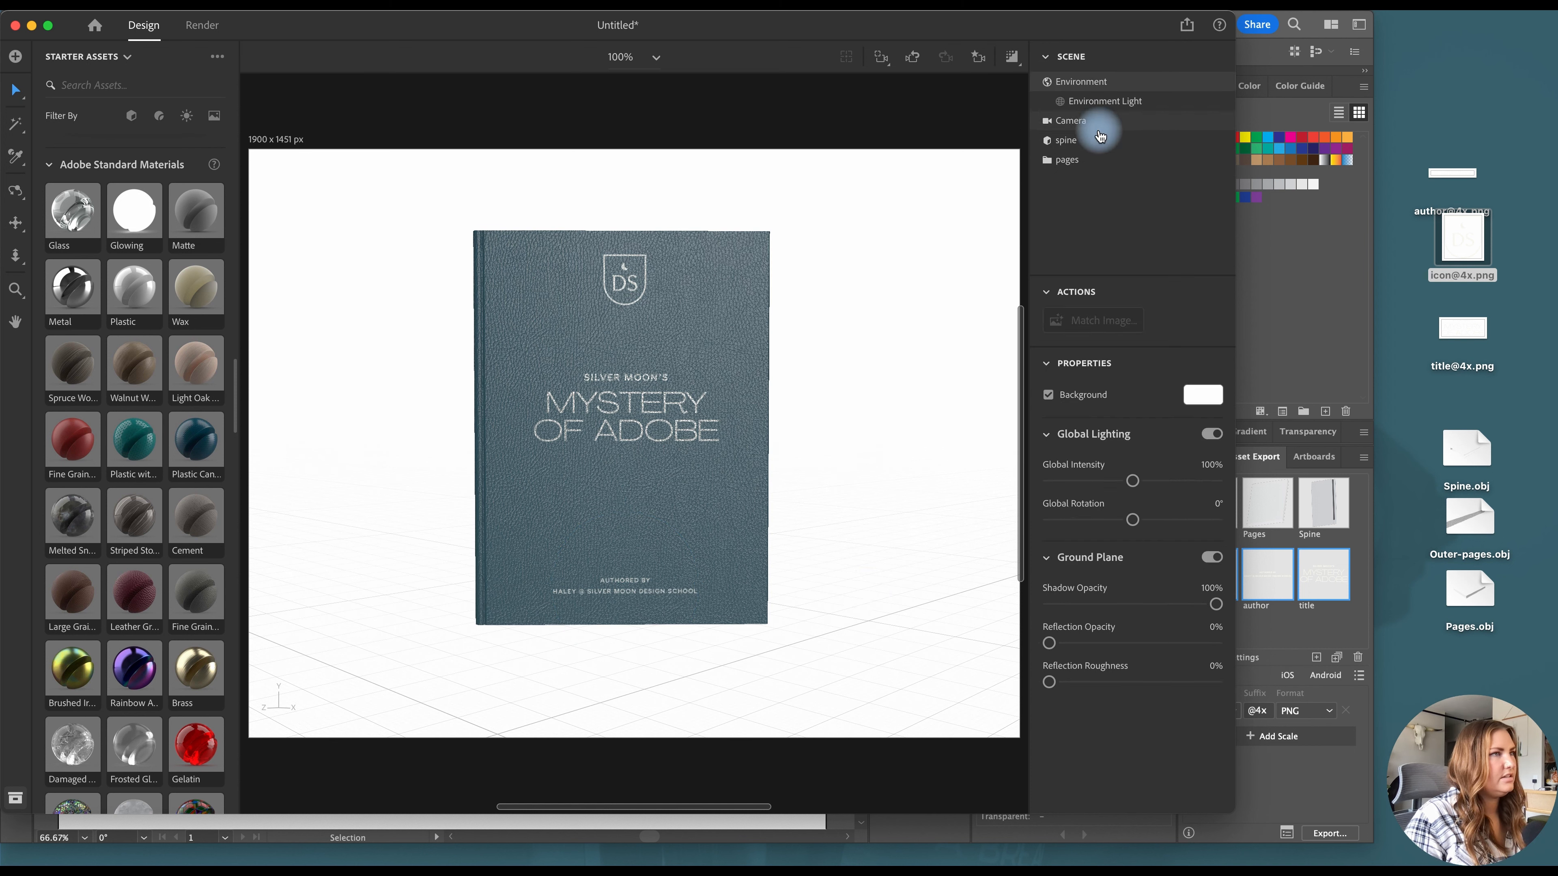
left_click(975, 65)
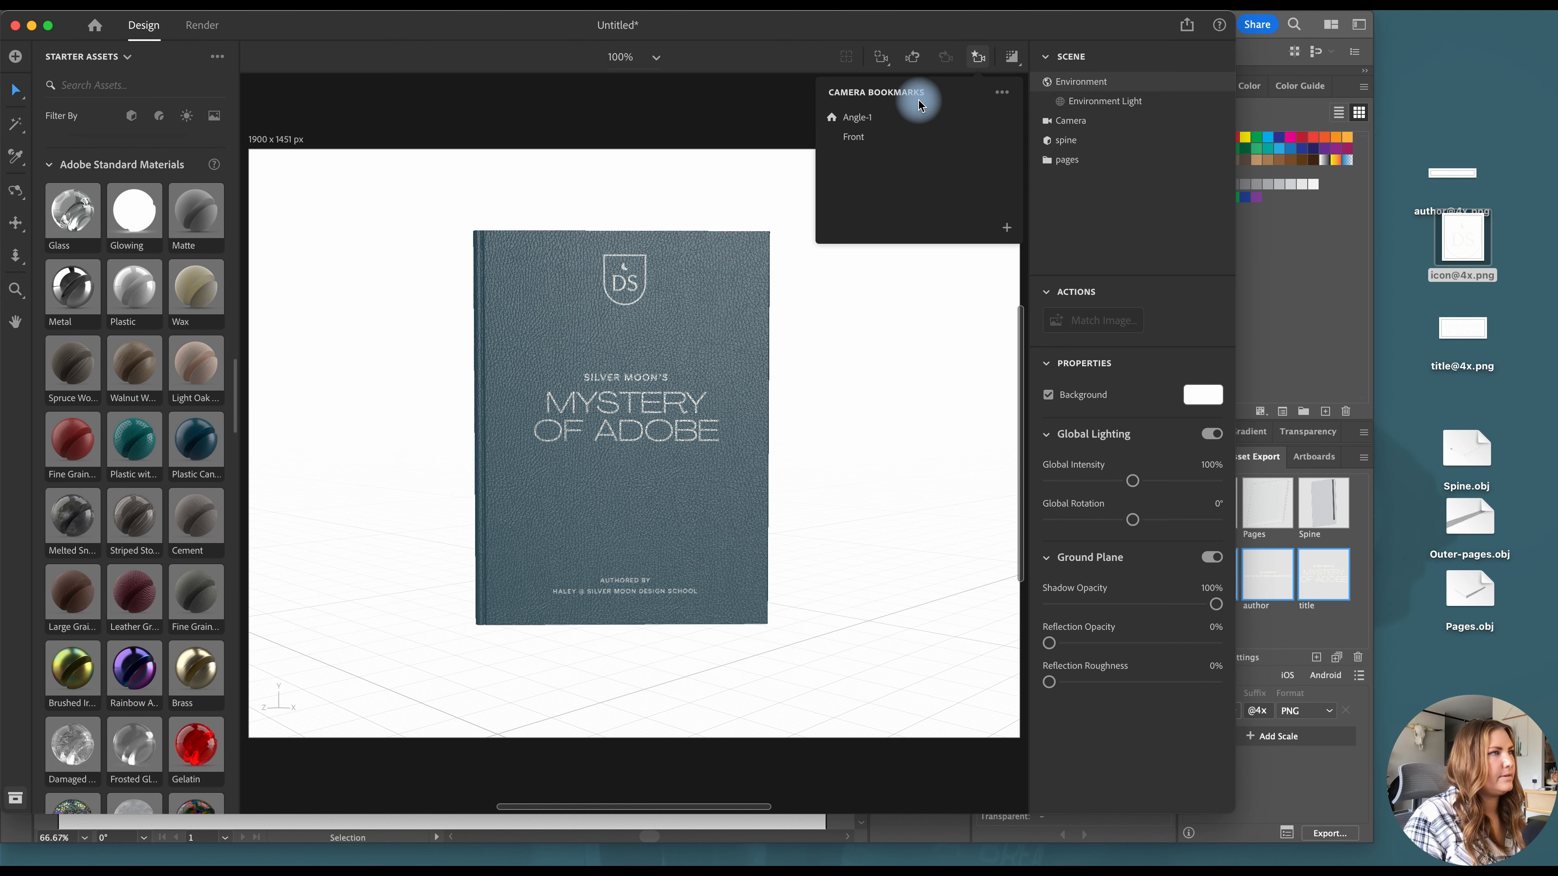
left_click(883, 118)
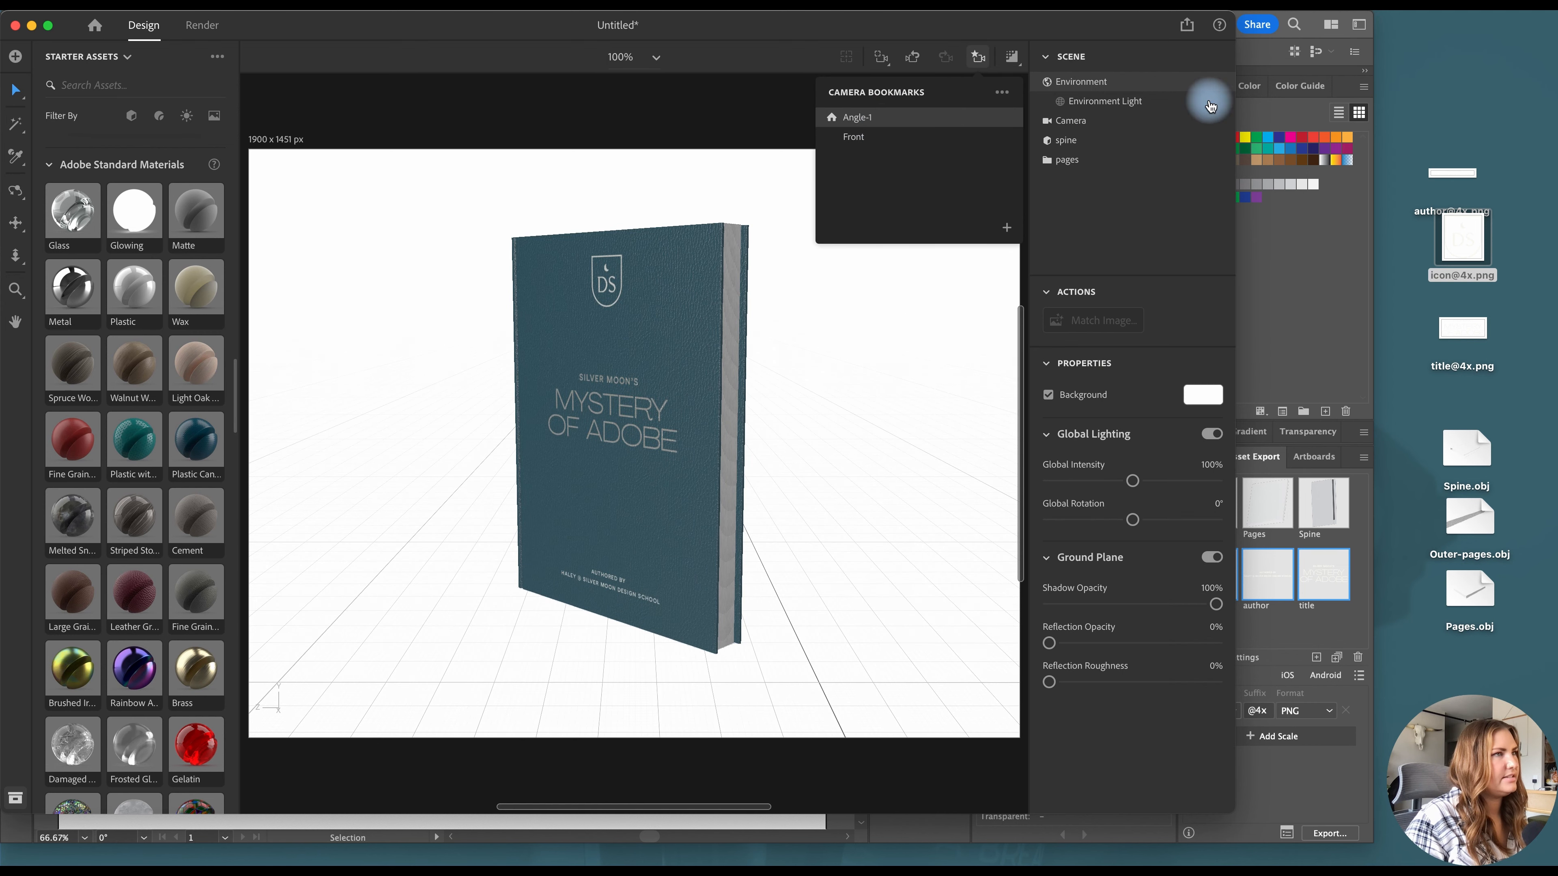
Set the metallic value of the author decal and the icon decal on the cover to 56%
left_click(1219, 146)
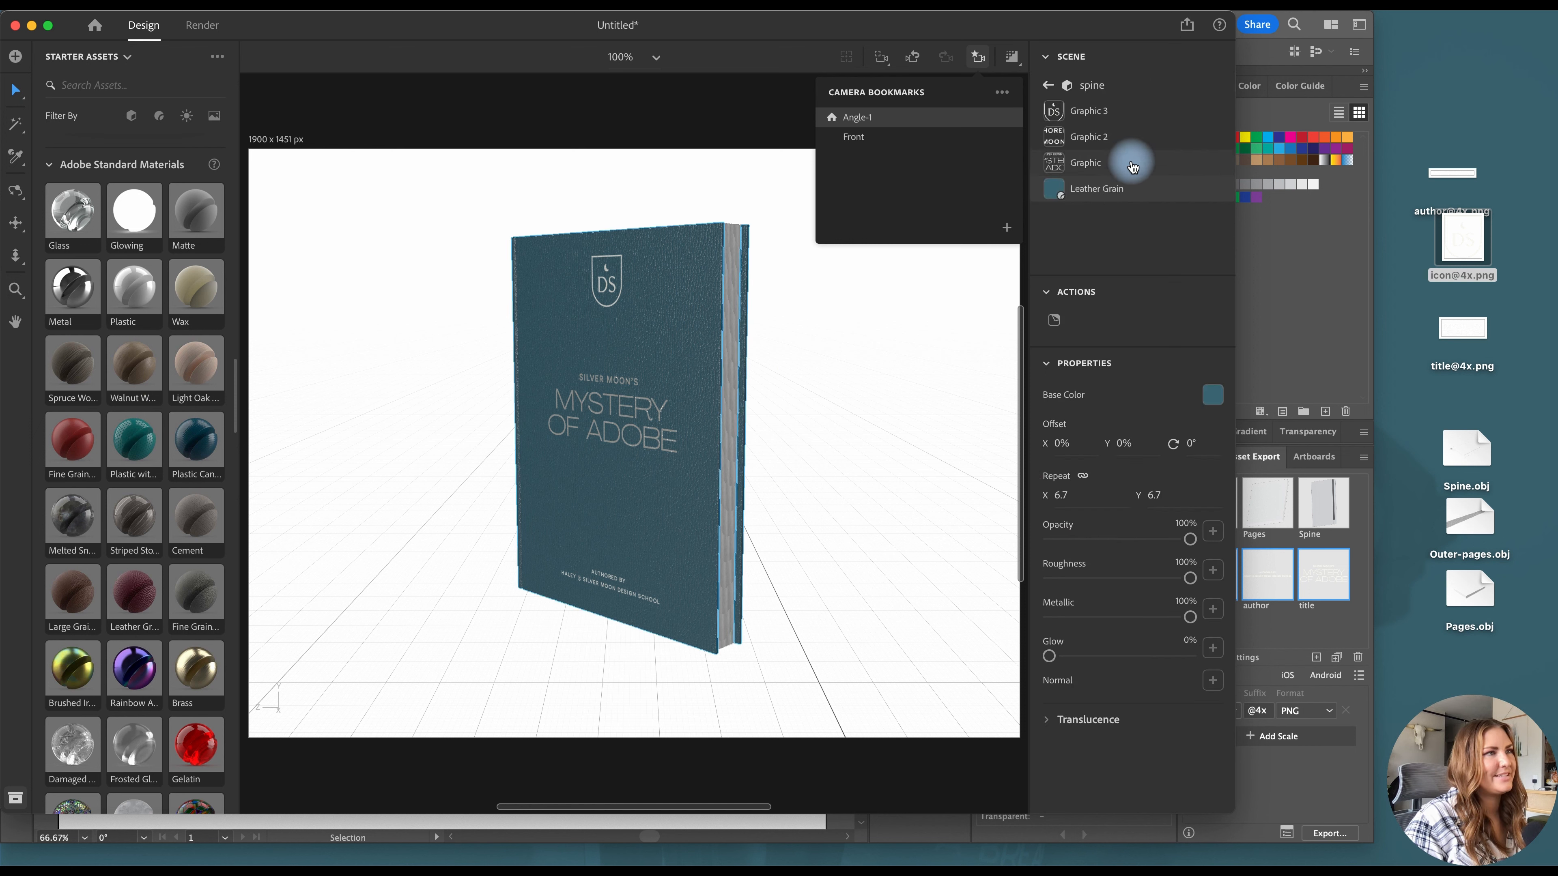
left_click(1131, 164)
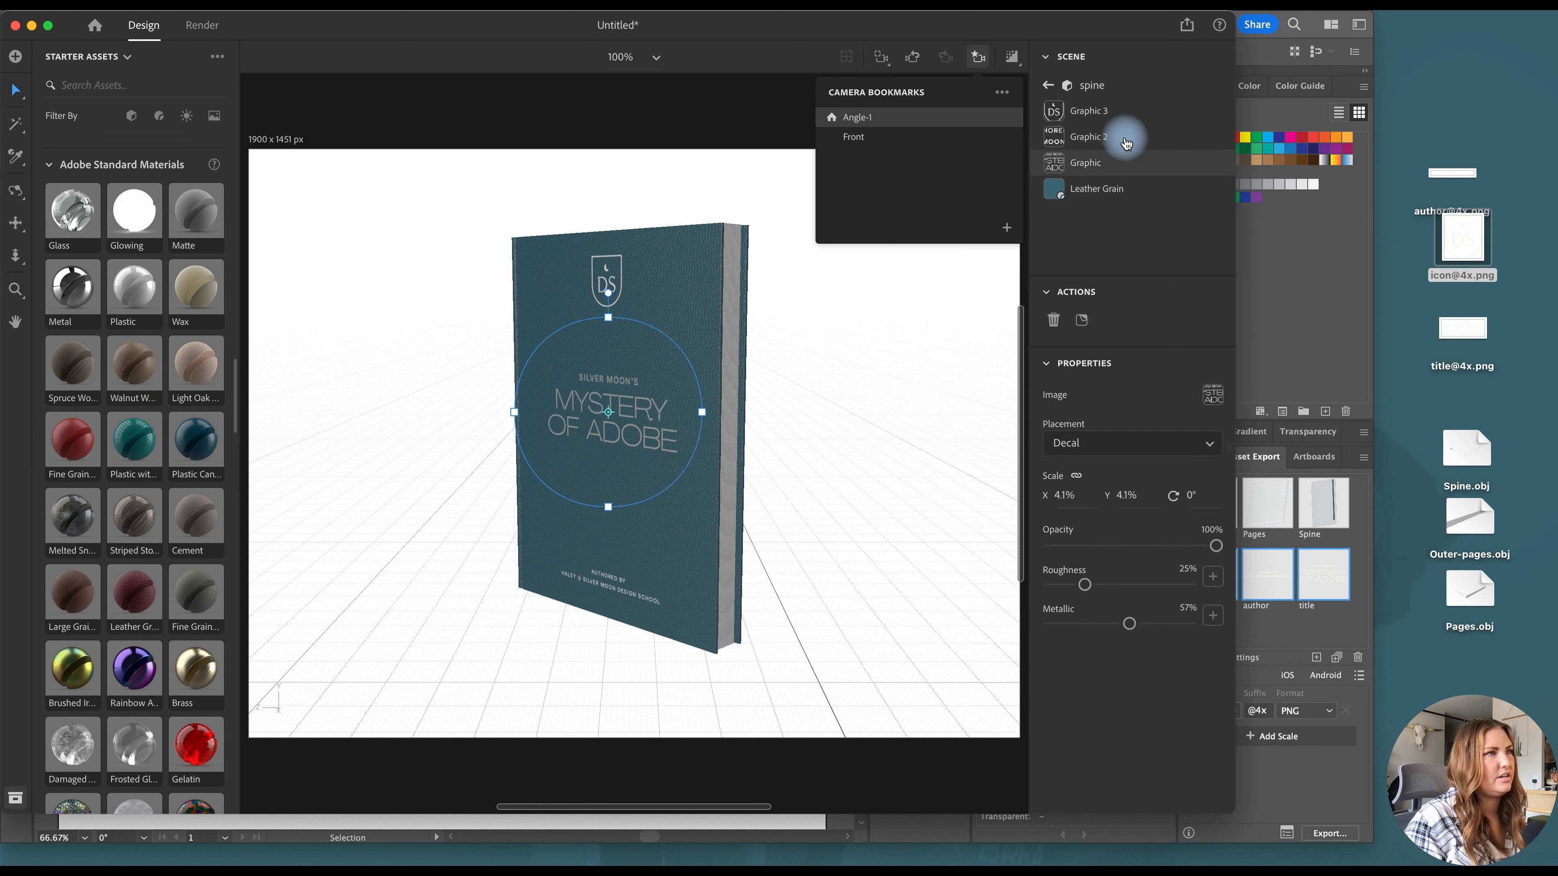
left_click(1130, 135)
left_click_drag(1136, 626, 1129, 626)
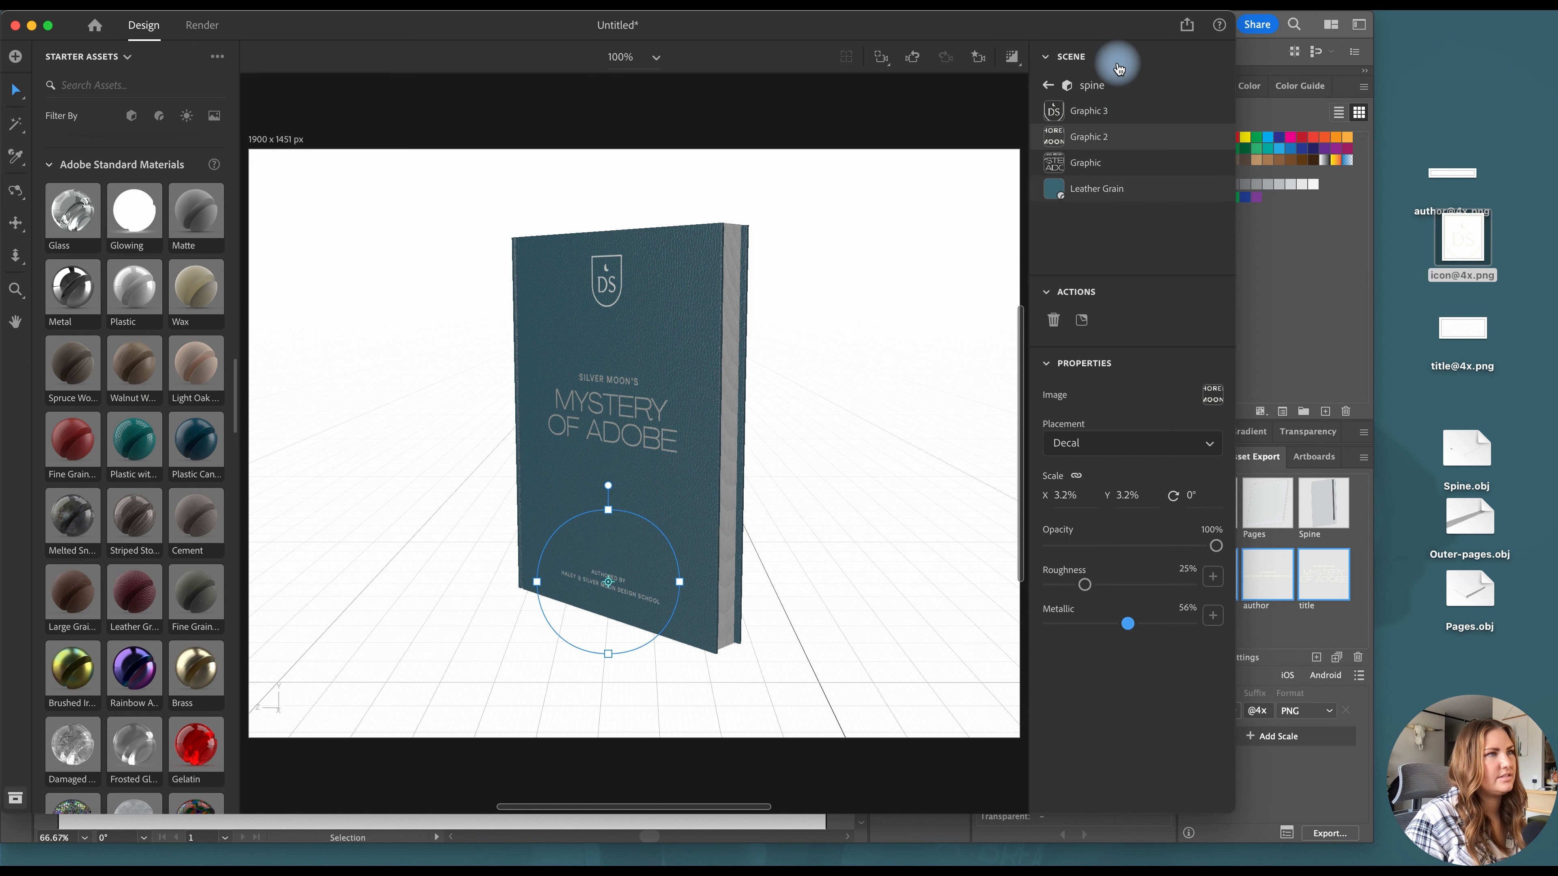
left_click(1094, 111)
left_click(1125, 626)
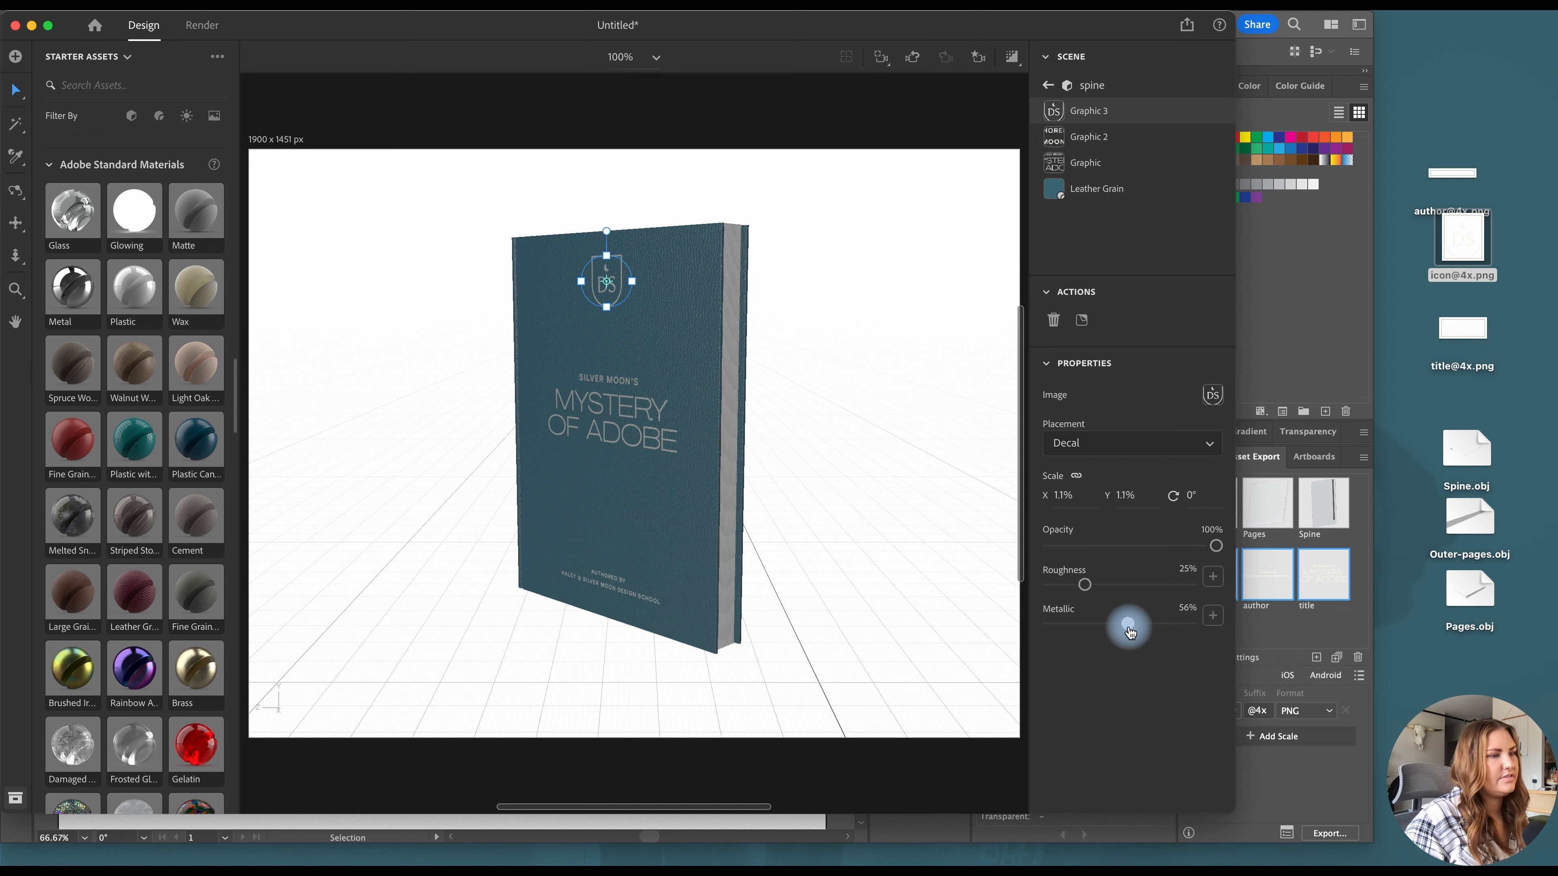
left_click(942, 404)
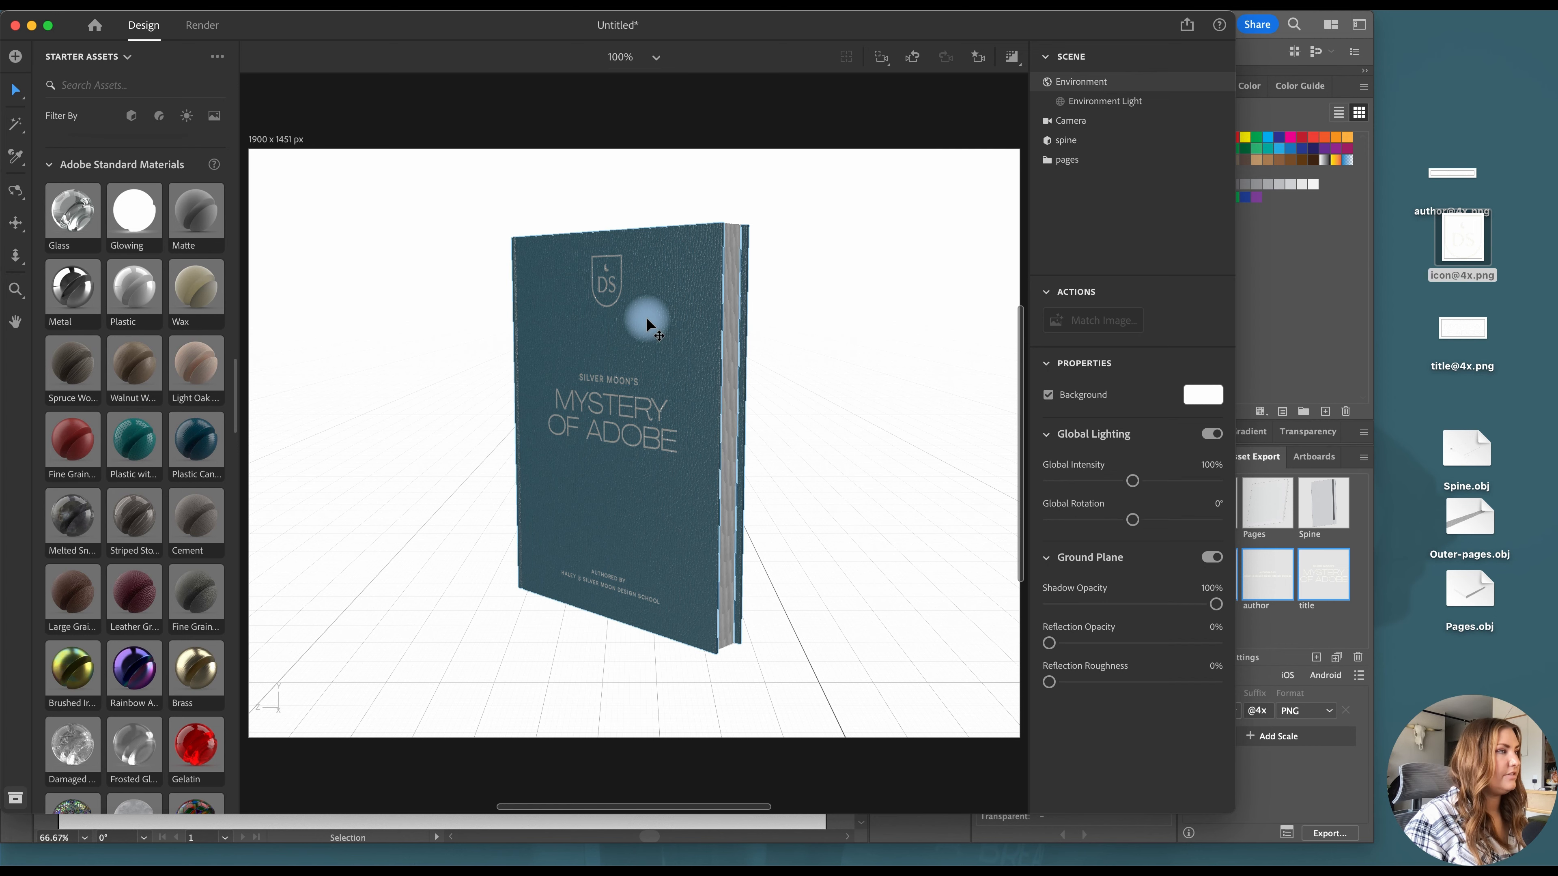
Switch to Illustrator, check the extruded spine object's dimensions and create a 2.5 in wide rectangle above the artboard
left_click(811, 830)
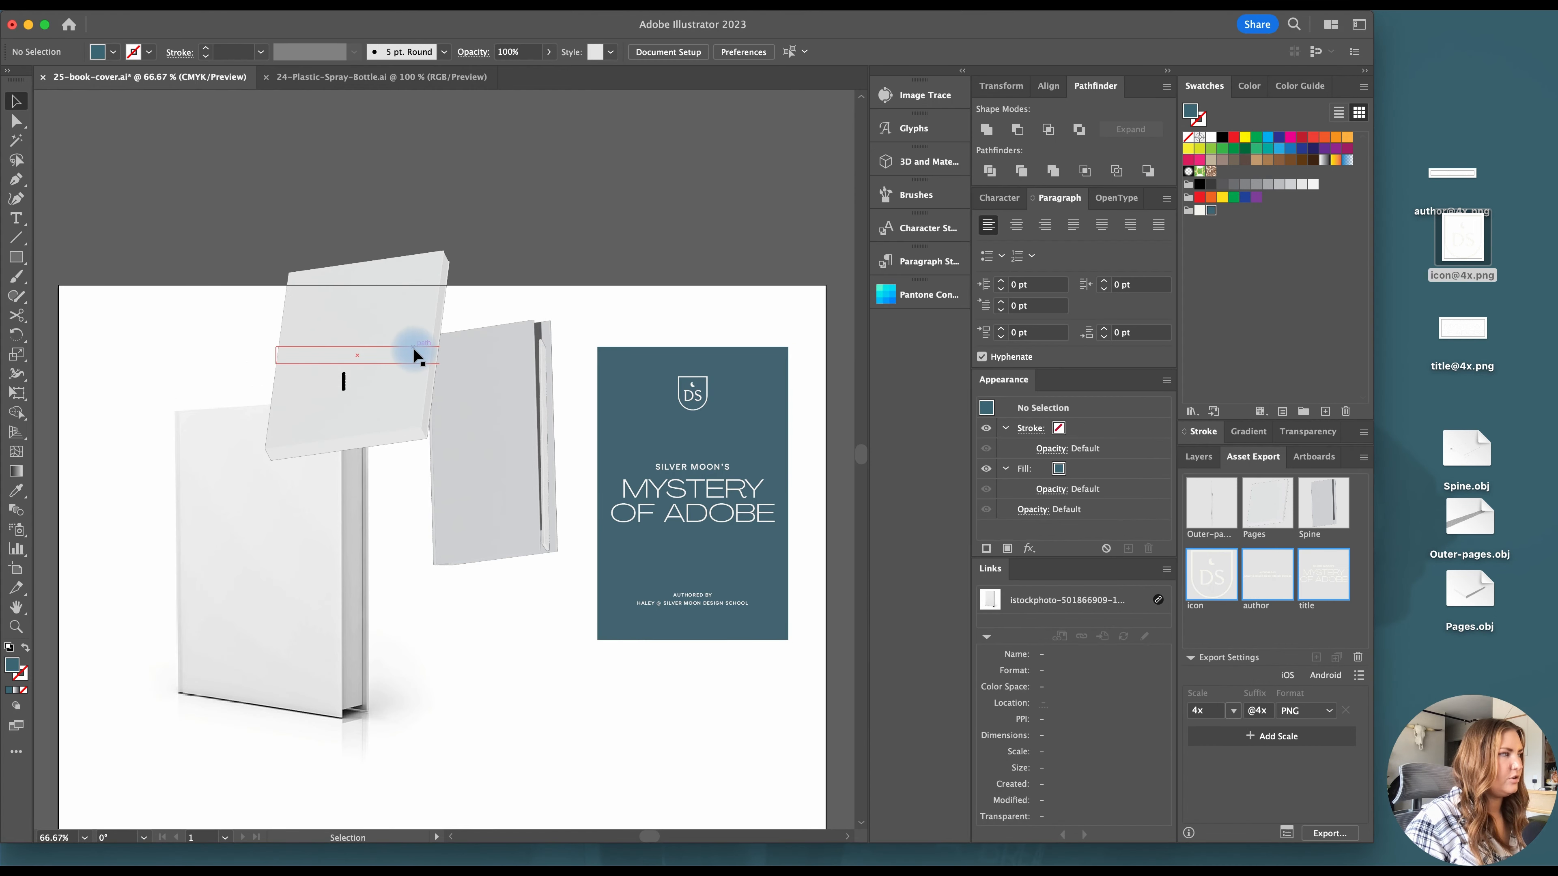
left_click_drag(412, 346, 492, 444)
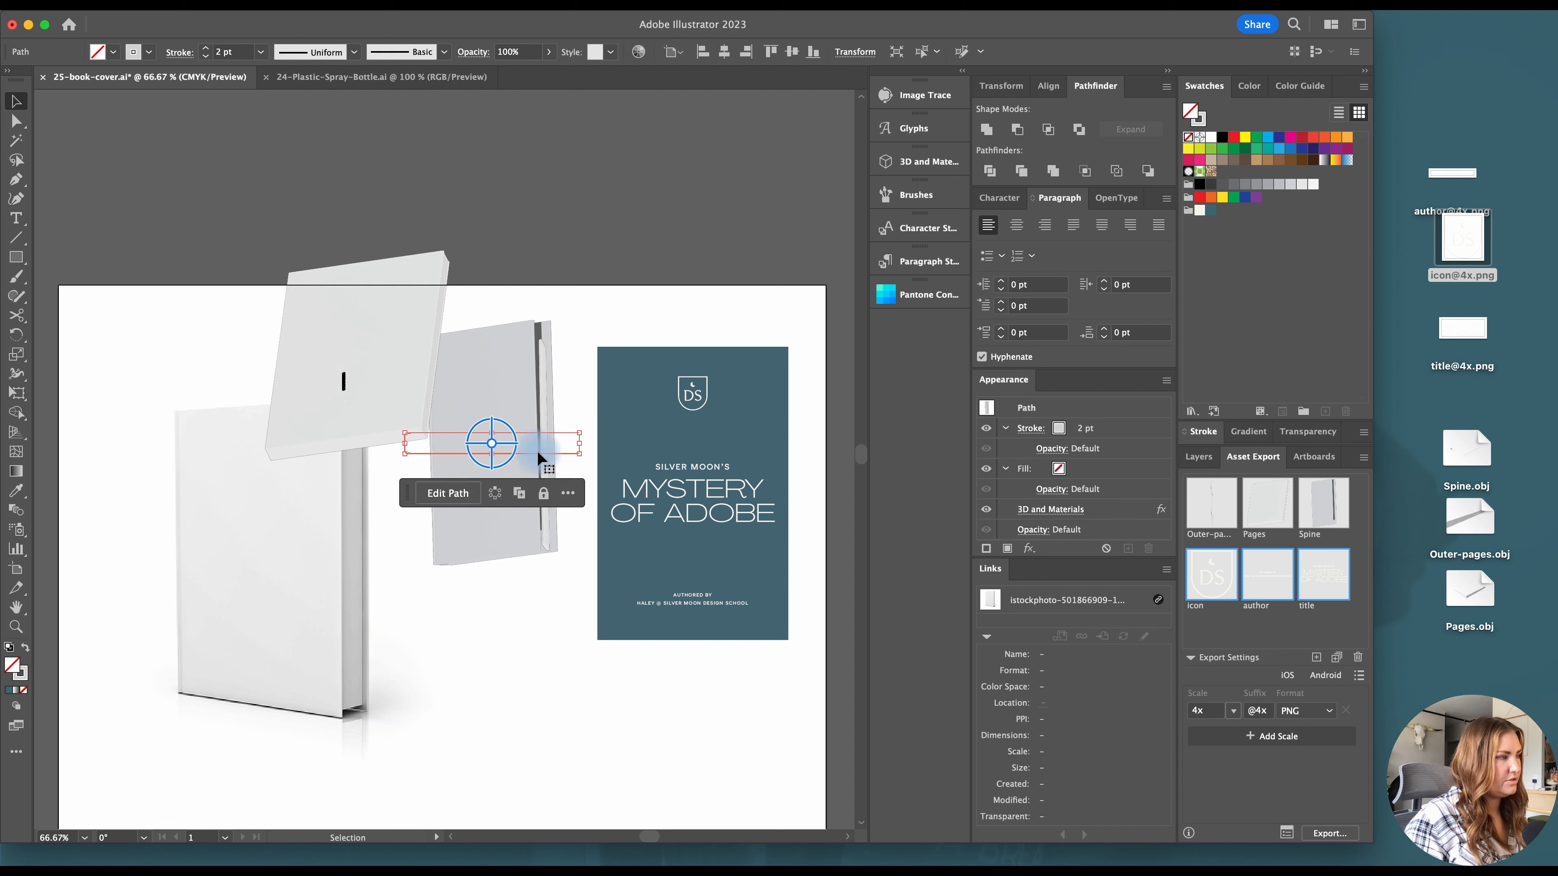
left_click(847, 57)
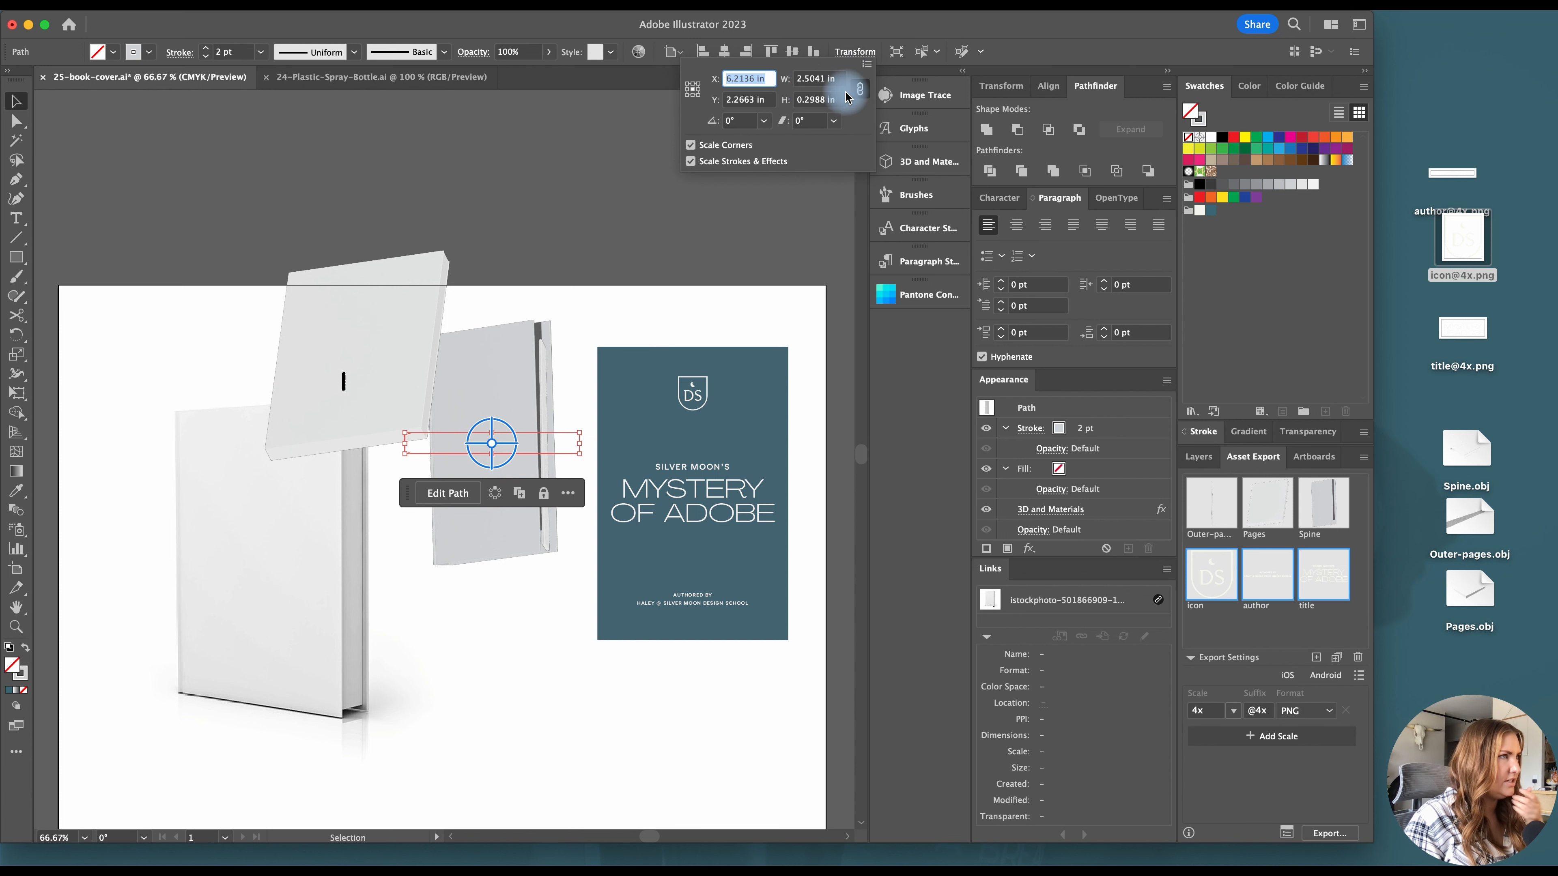
key("m")
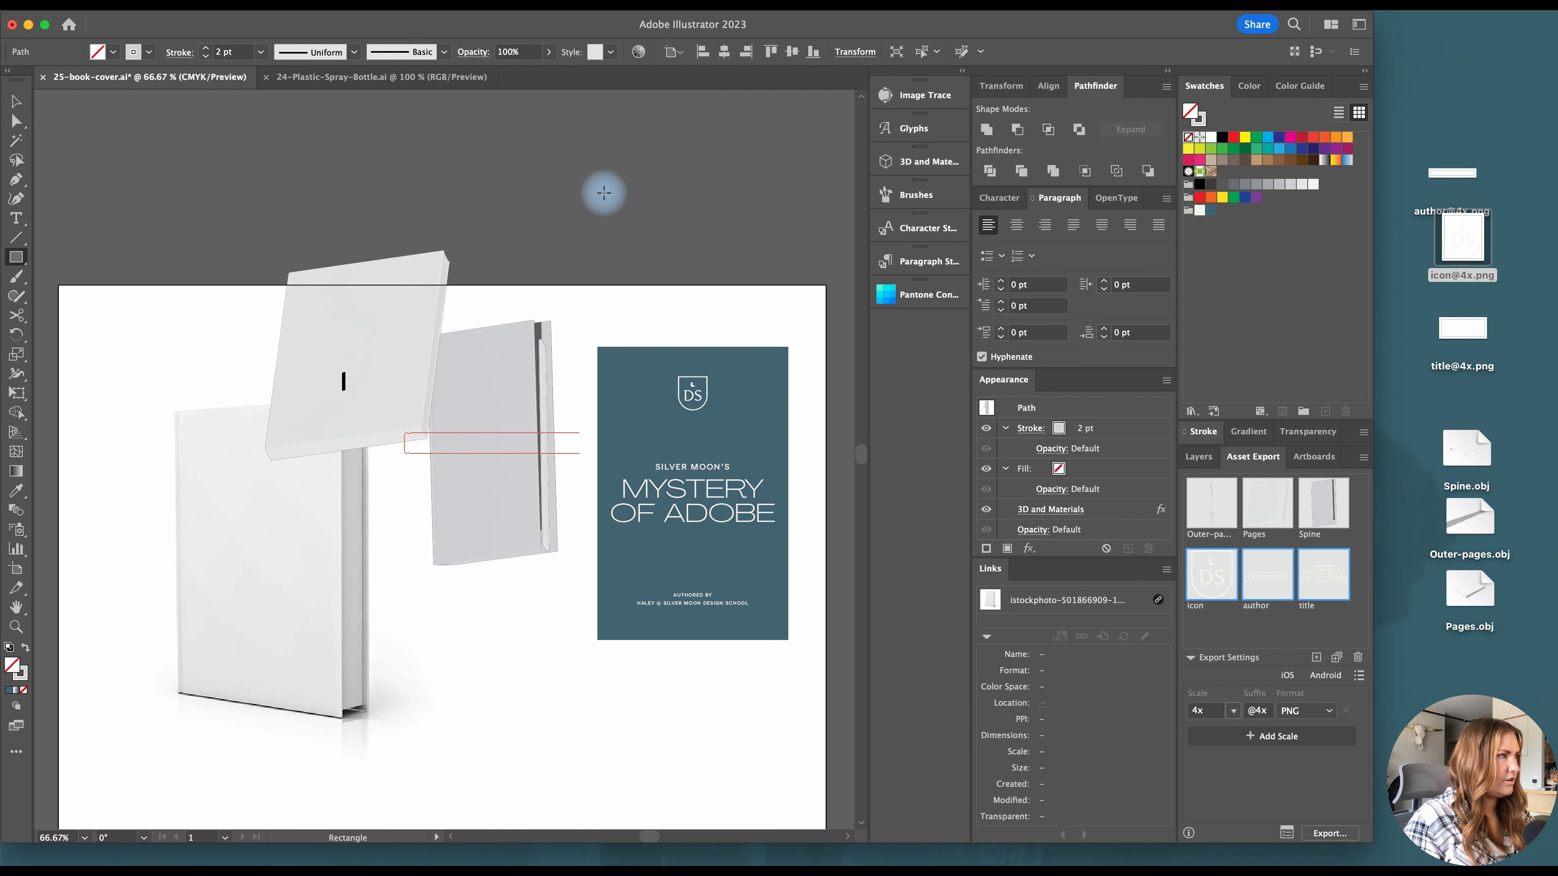
left_click(596, 180)
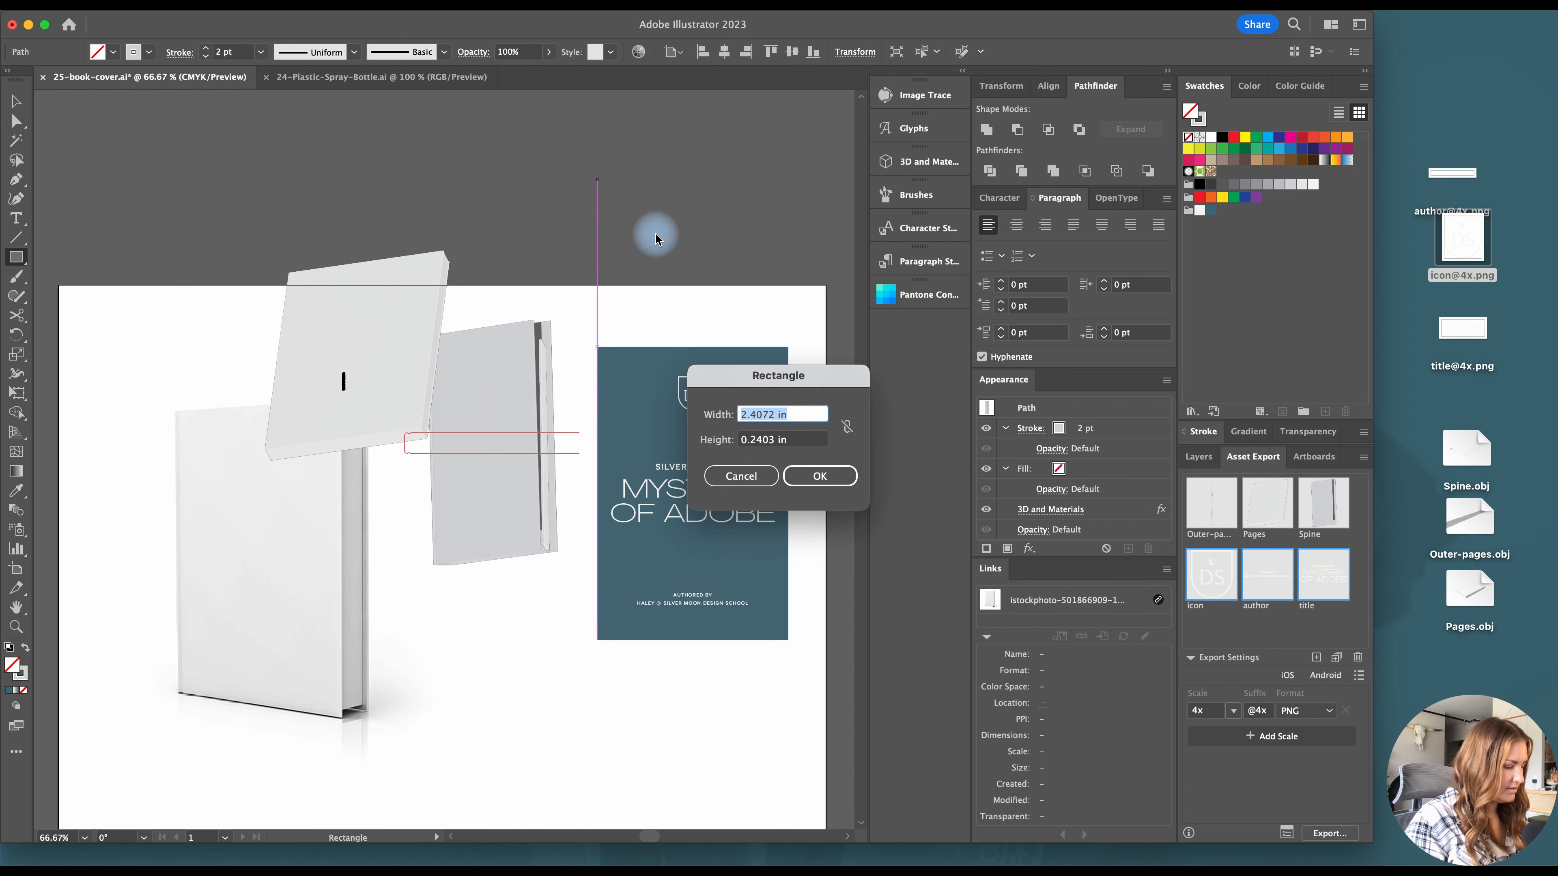
type("2.5")
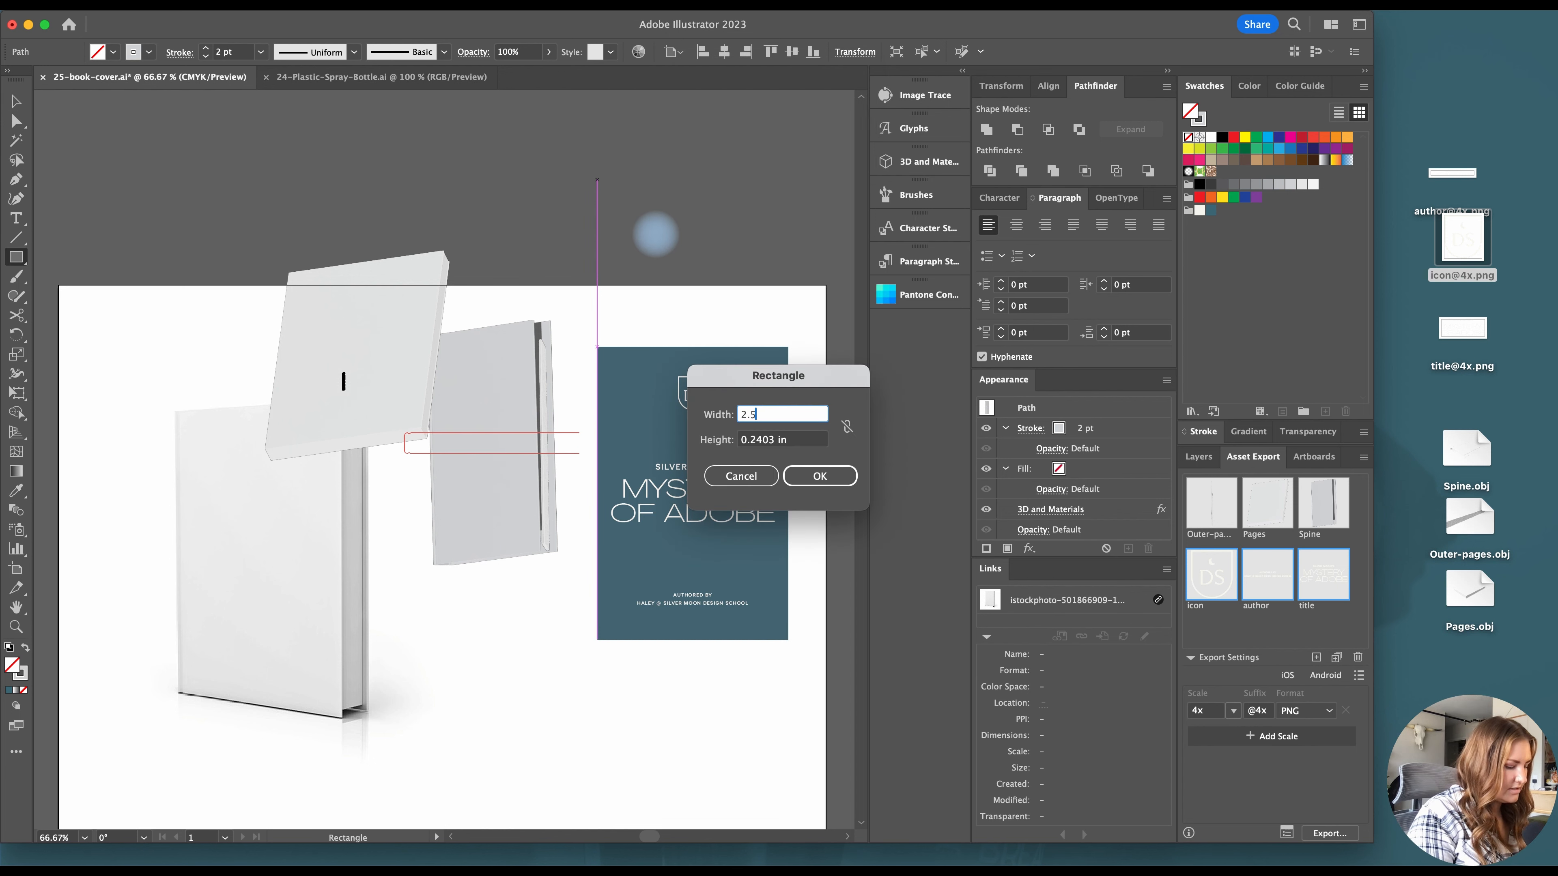
type("in")
key("Return")
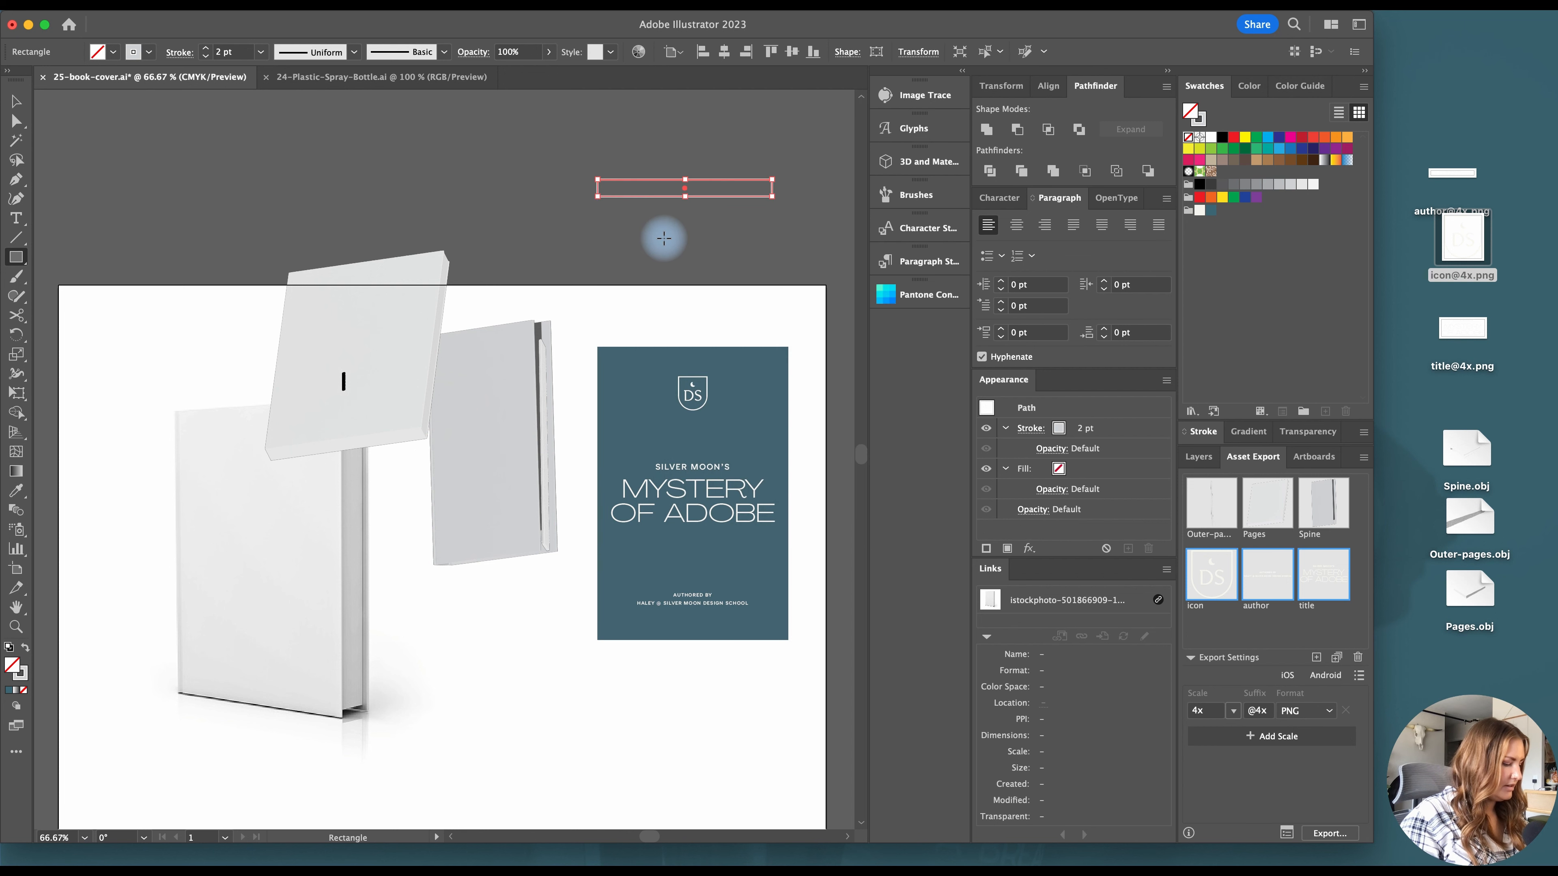
Check the extruded spine object's 3D depth and set the new rectangle's height to 238 pt
key("v")
key("super+v")
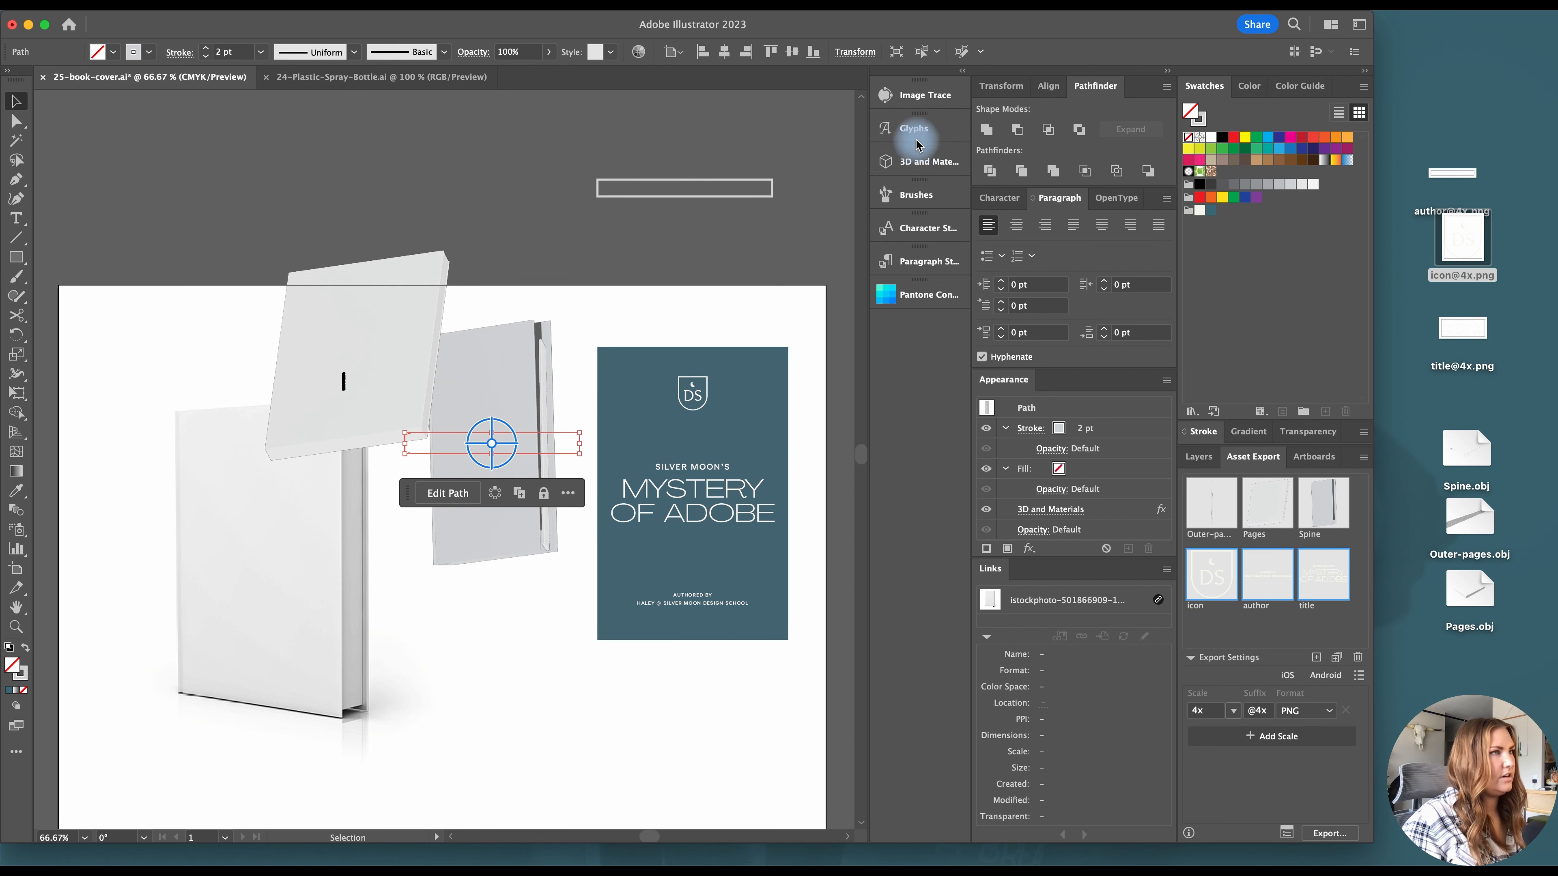
left_click(918, 161)
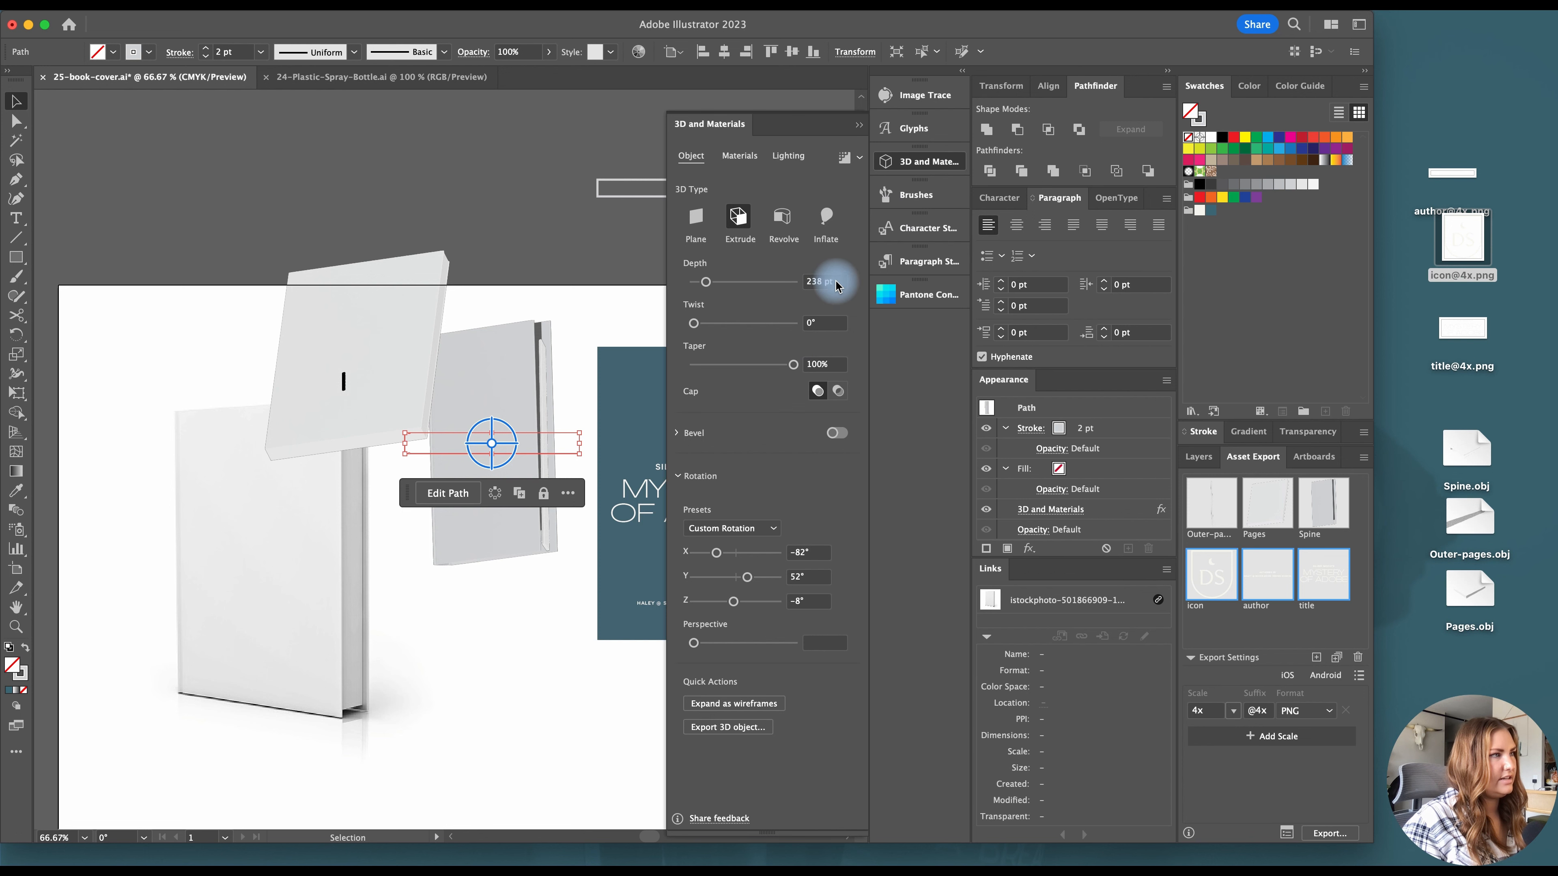
left_click(912, 161)
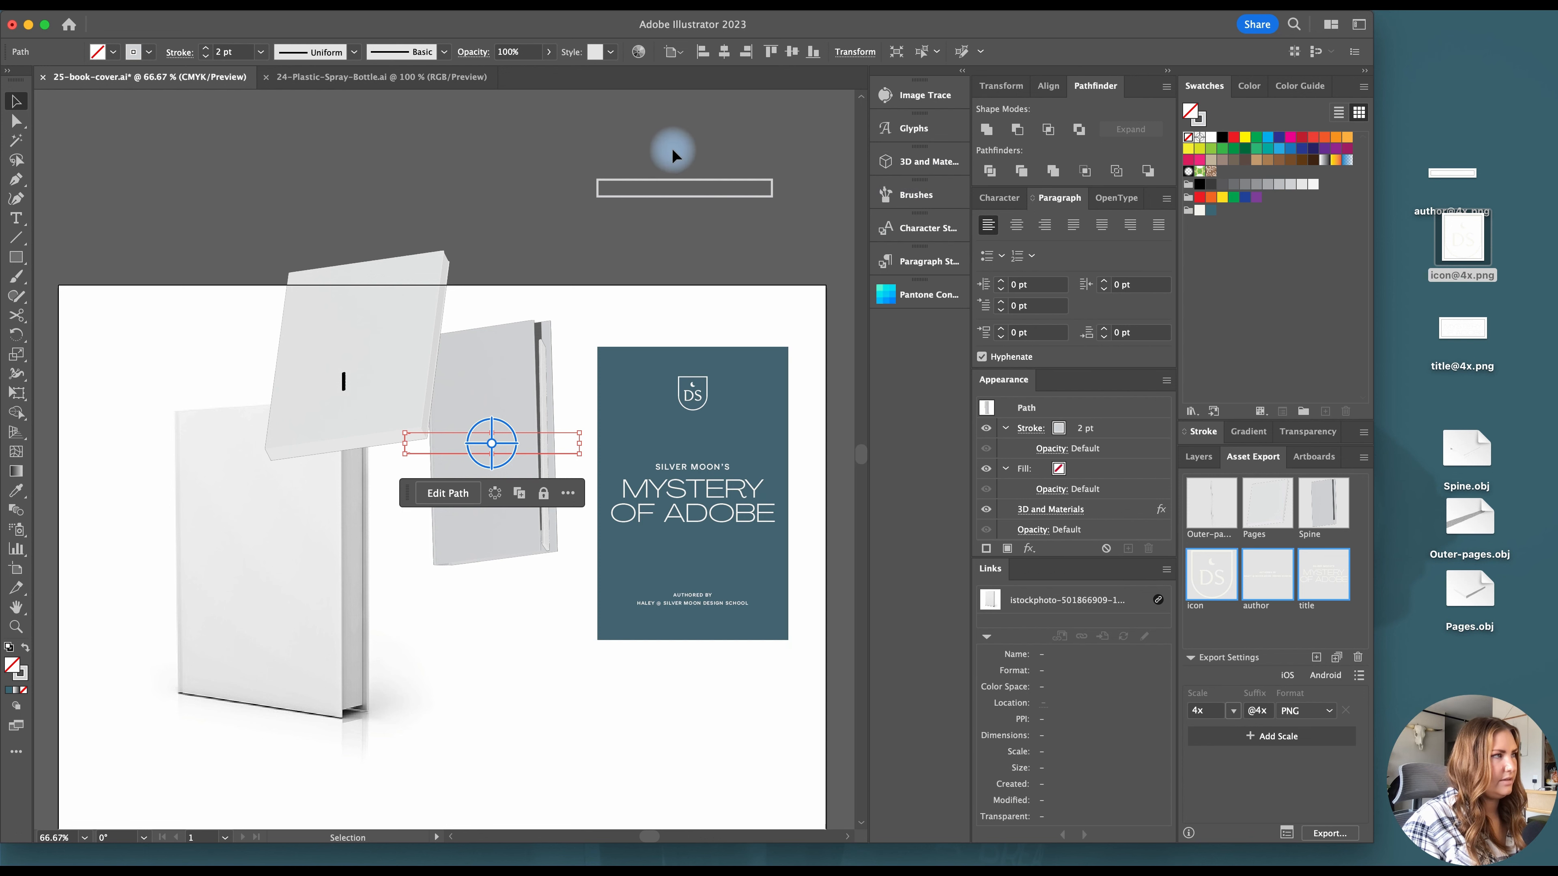
left_click(712, 228)
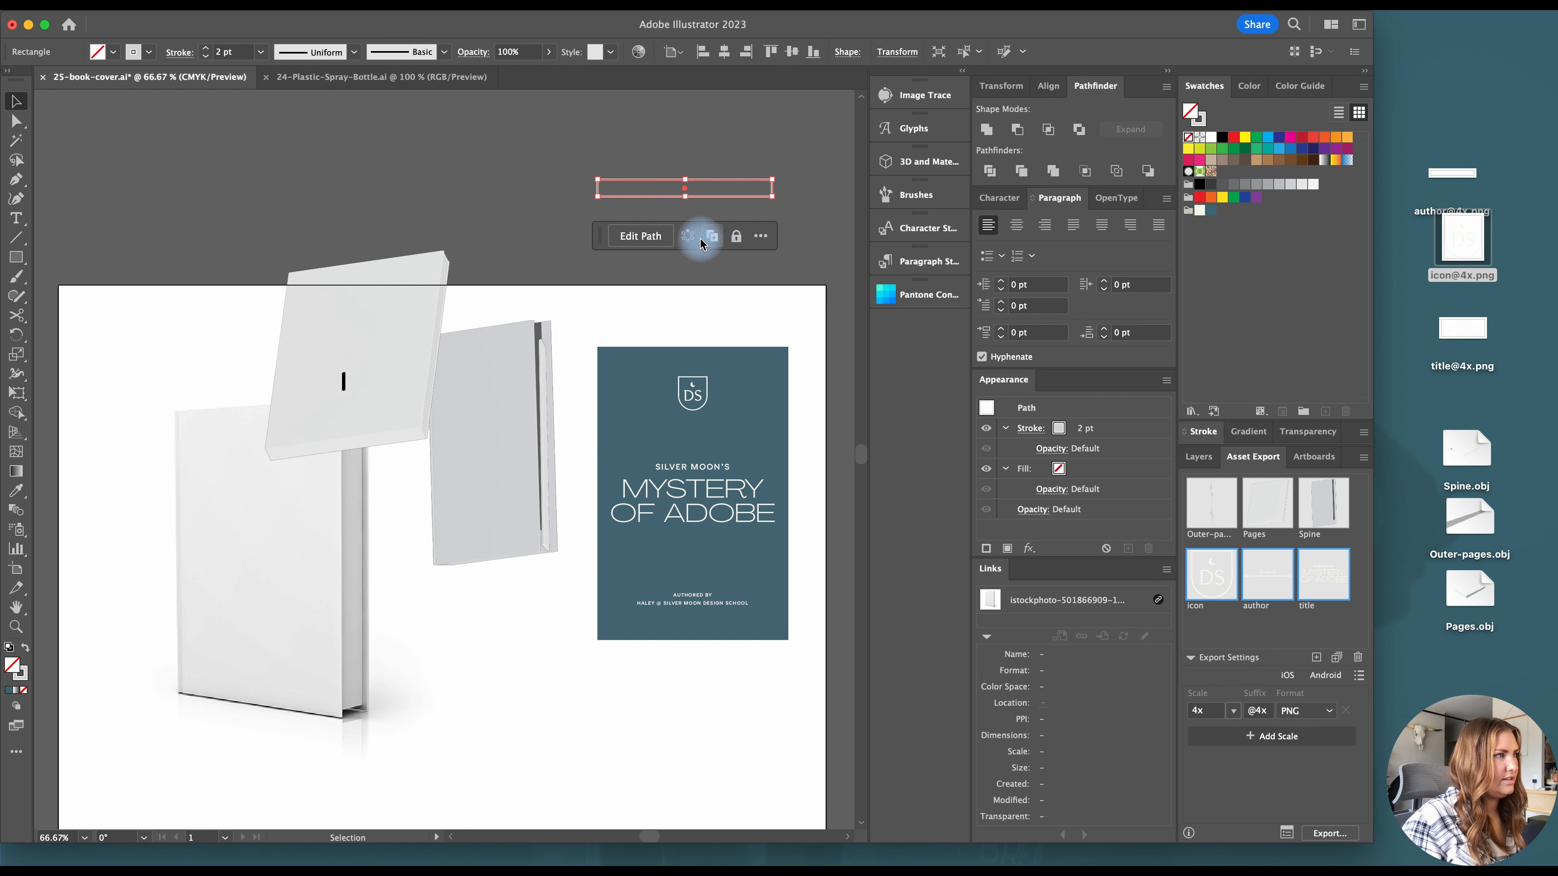
left_click(896, 52)
left_click(848, 54)
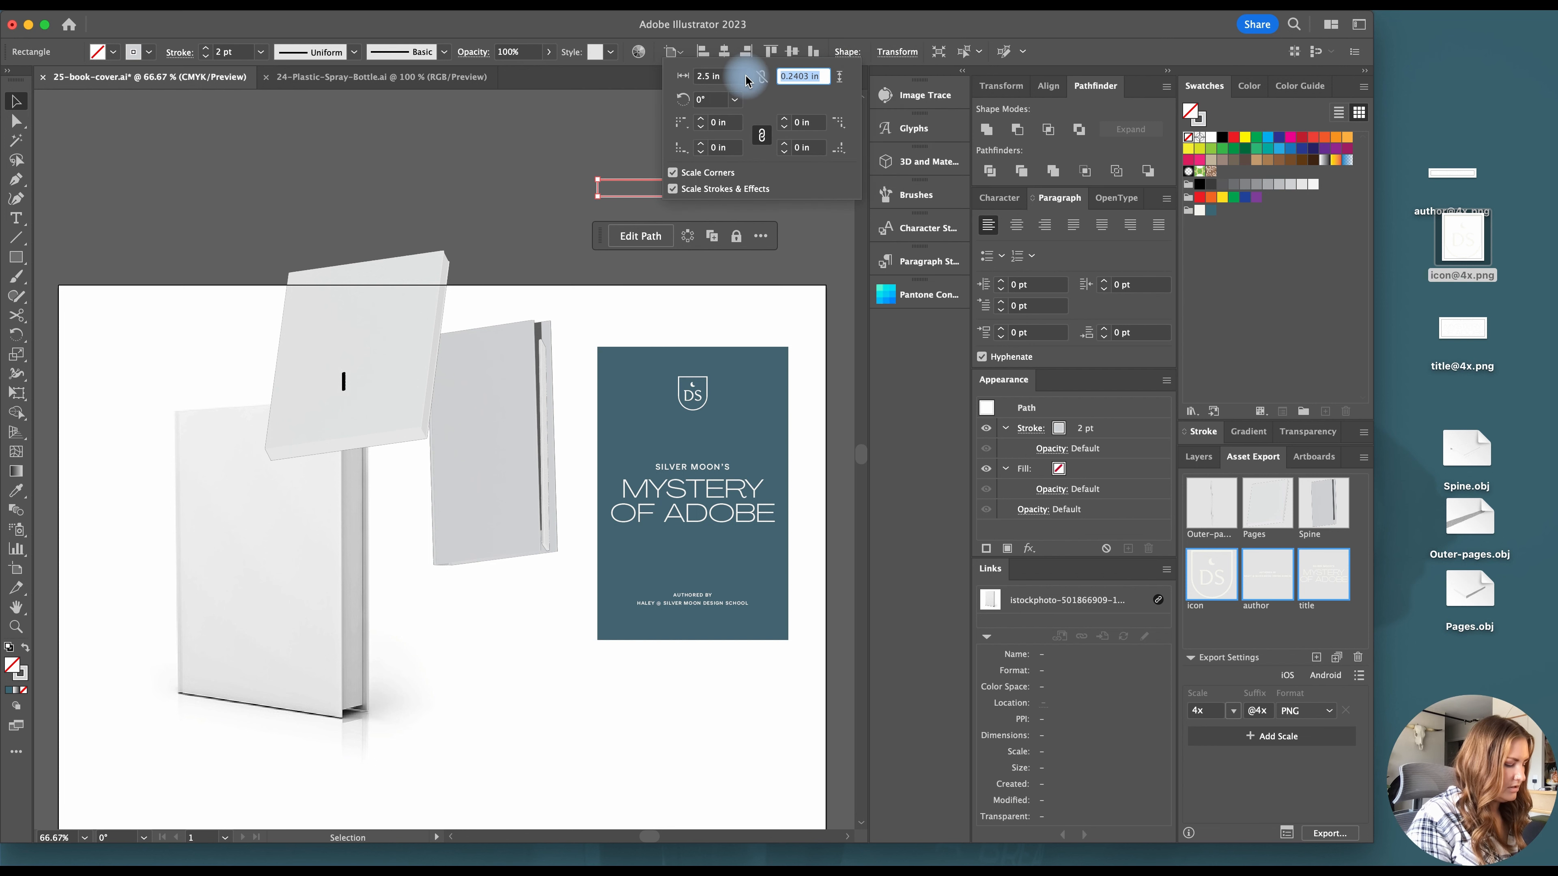
type("238pt")
key("Return")
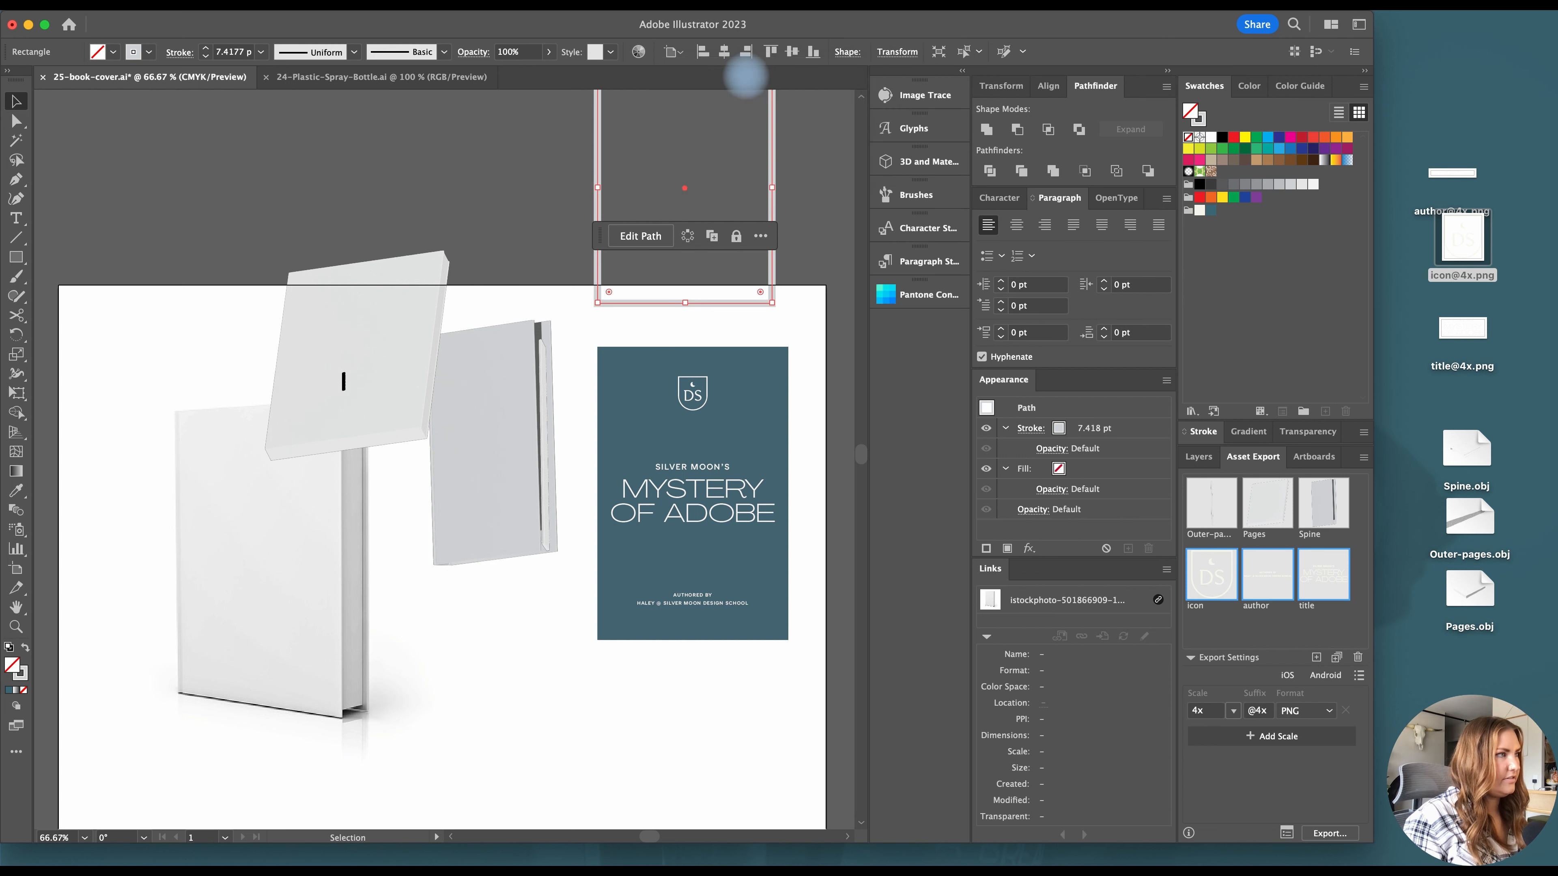
Swap the rectangle's fill and stroke to make it solid grey, and move it onto the artboard below the book objects
left_click(26, 647)
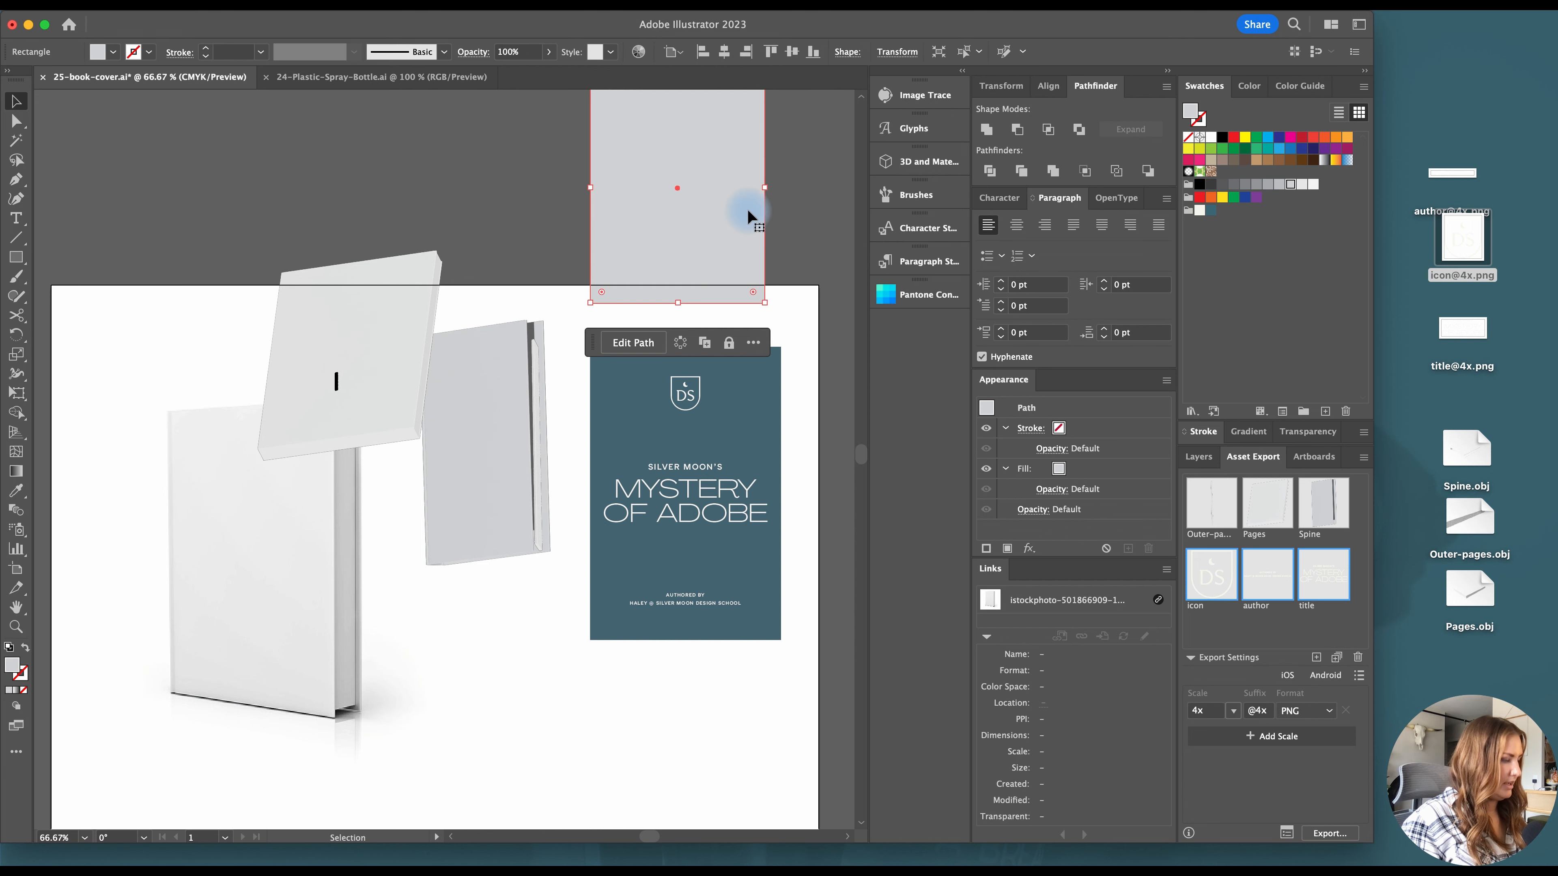
mouse_move(705, 193)
left_mouse_down()
mouse_move(511, 725)
mouse_move(519, 699)
left_mouse_up()
left_click(638, 679)
scroll(640, 669, "down", 3)
scroll(641, 668, "left", 4)
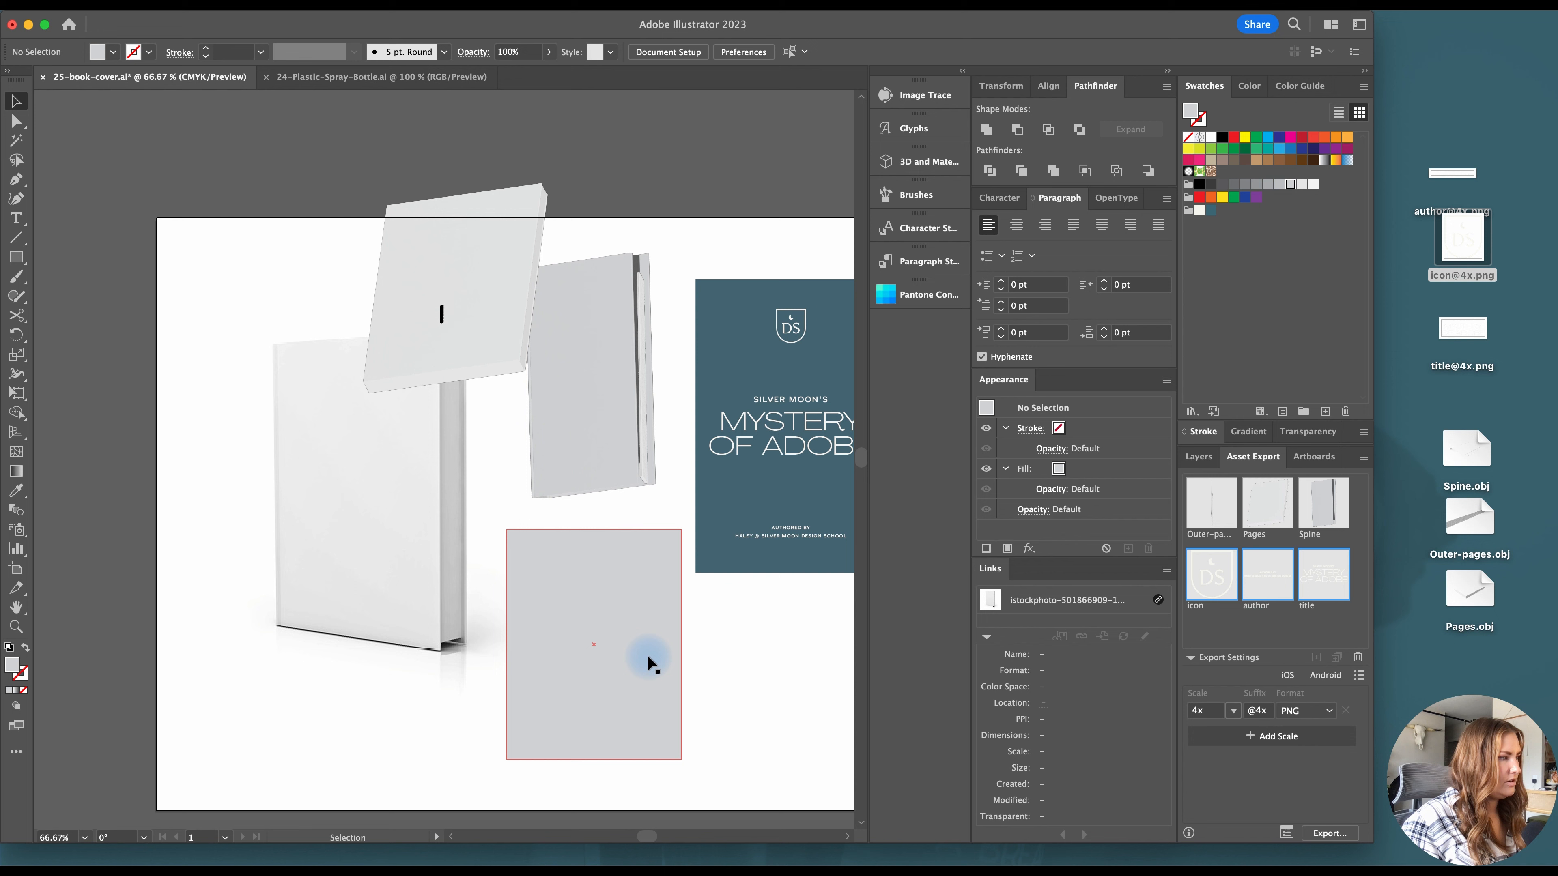
left_click(639, 626)
left_click(716, 624)
scroll(719, 622, "right", 2)
scroll(719, 621, "right", 1)
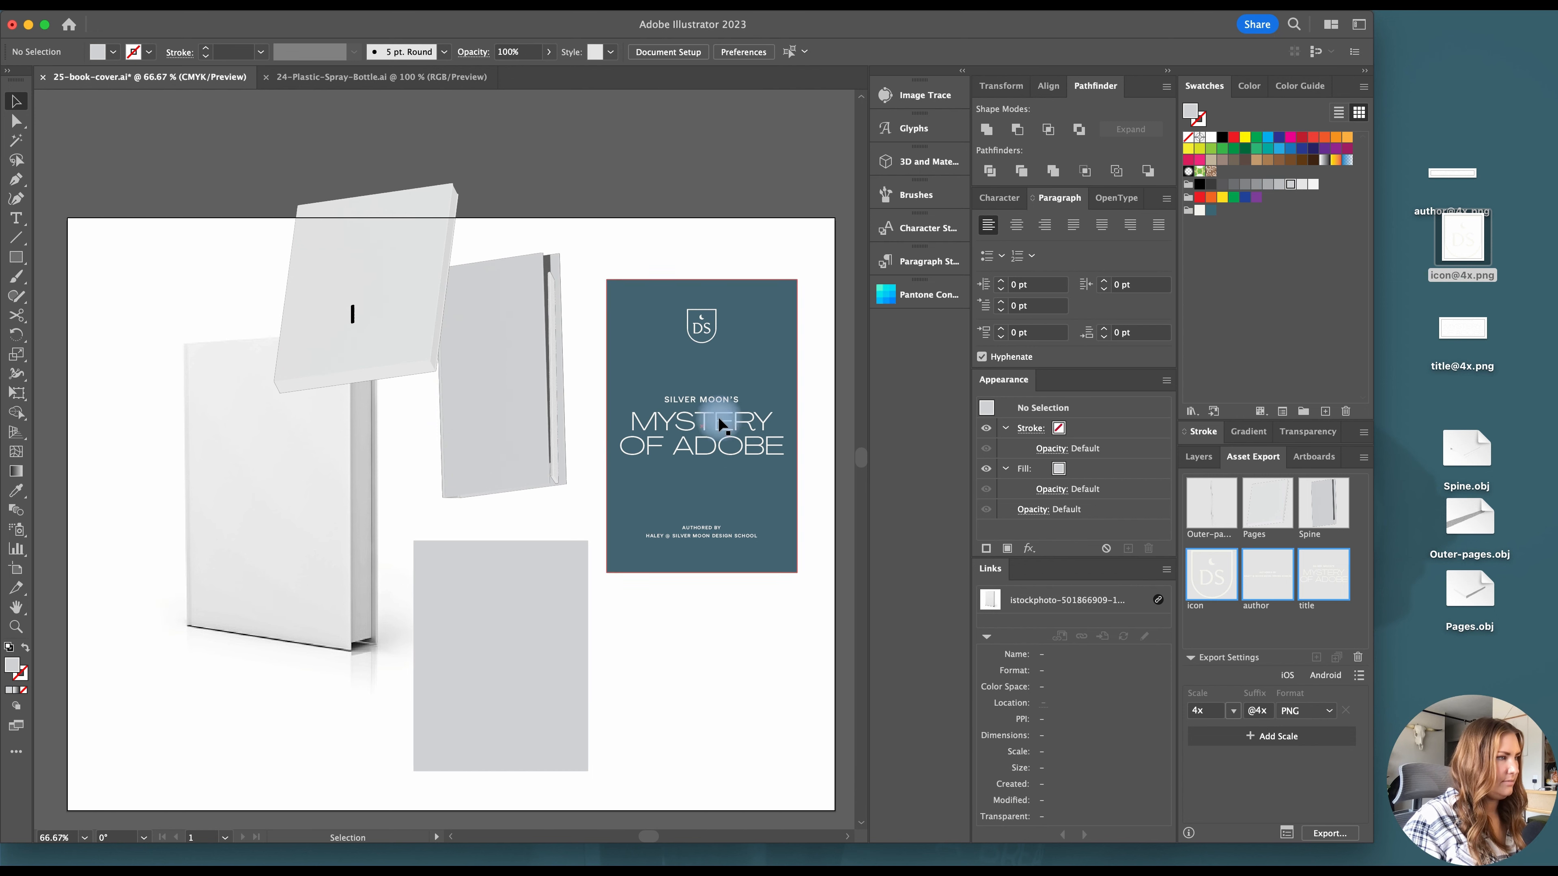
Bring the icon, title and author artwork to the front, scale it to about 2.14 in wide and center it on the grey rectangle
left_click_drag(762, 619, 517, 564)
left_click(758, 361, "shift")
key("shift+super+bracketright")
left_click_drag(507, 777, 507, 753, "shift")
left_click_drag(547, 662, 546, 667)
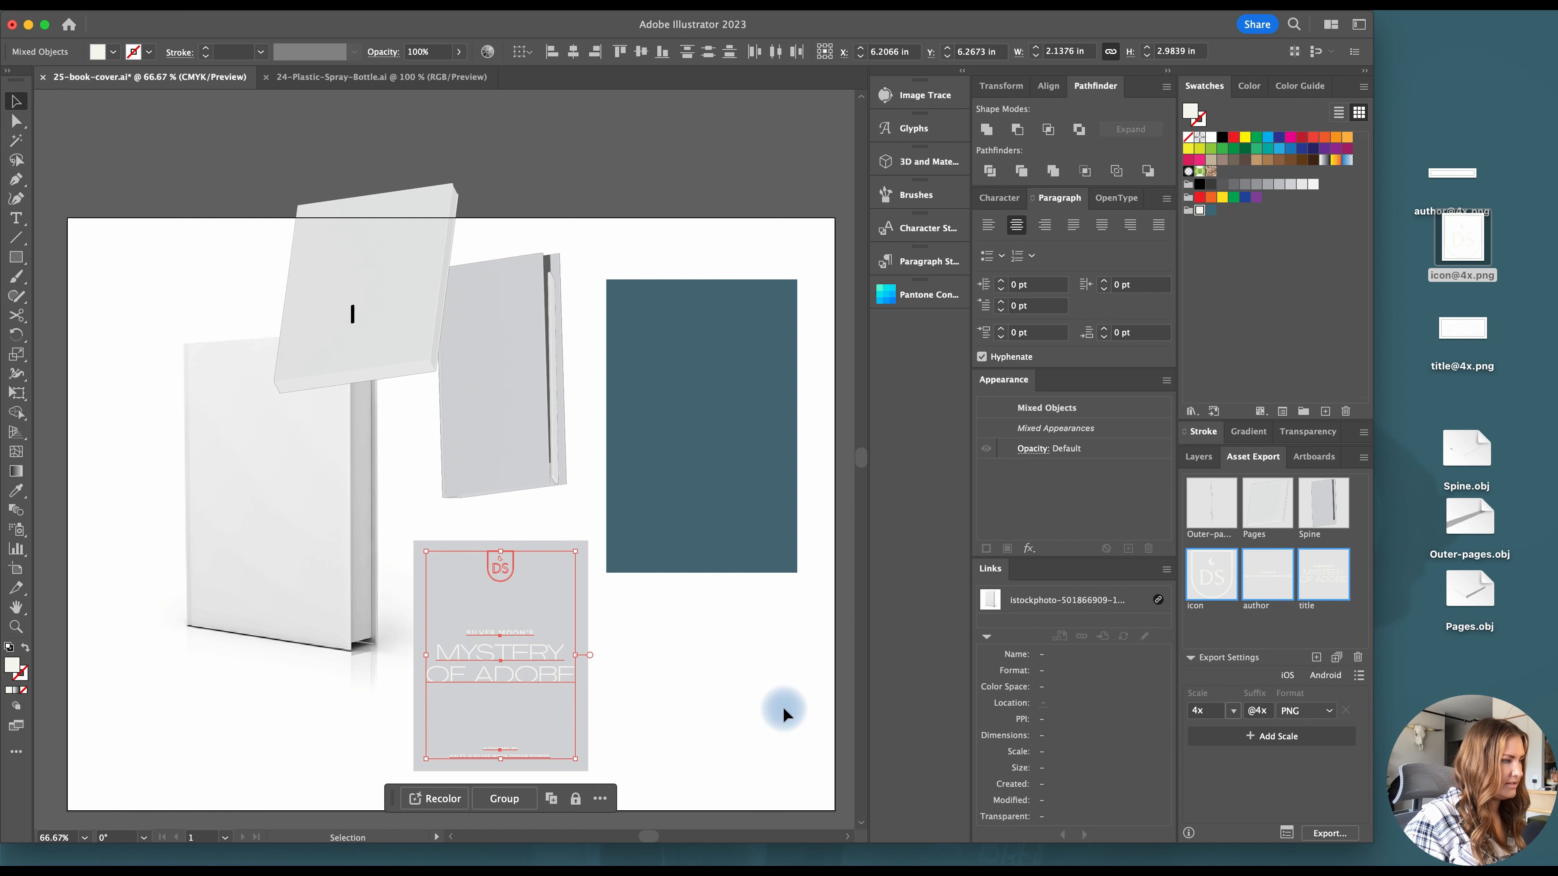
key("Left")
key("Down")
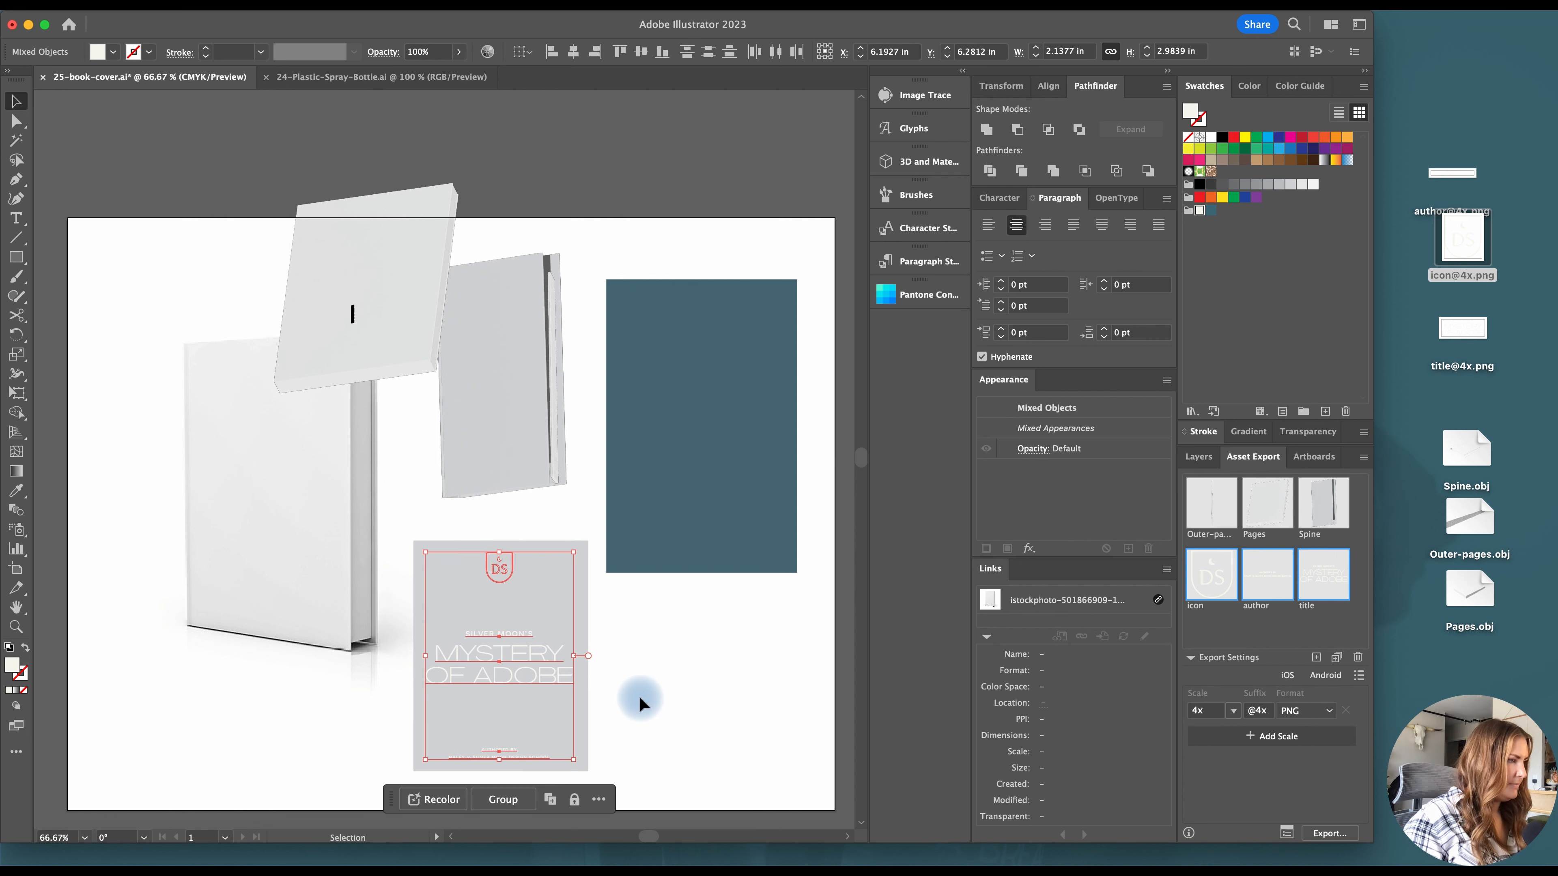
Move the grey rectangle with its artwork below the old teal cover rectangle, and delete the teal one
left_click_drag(583, 601, 785, 637)
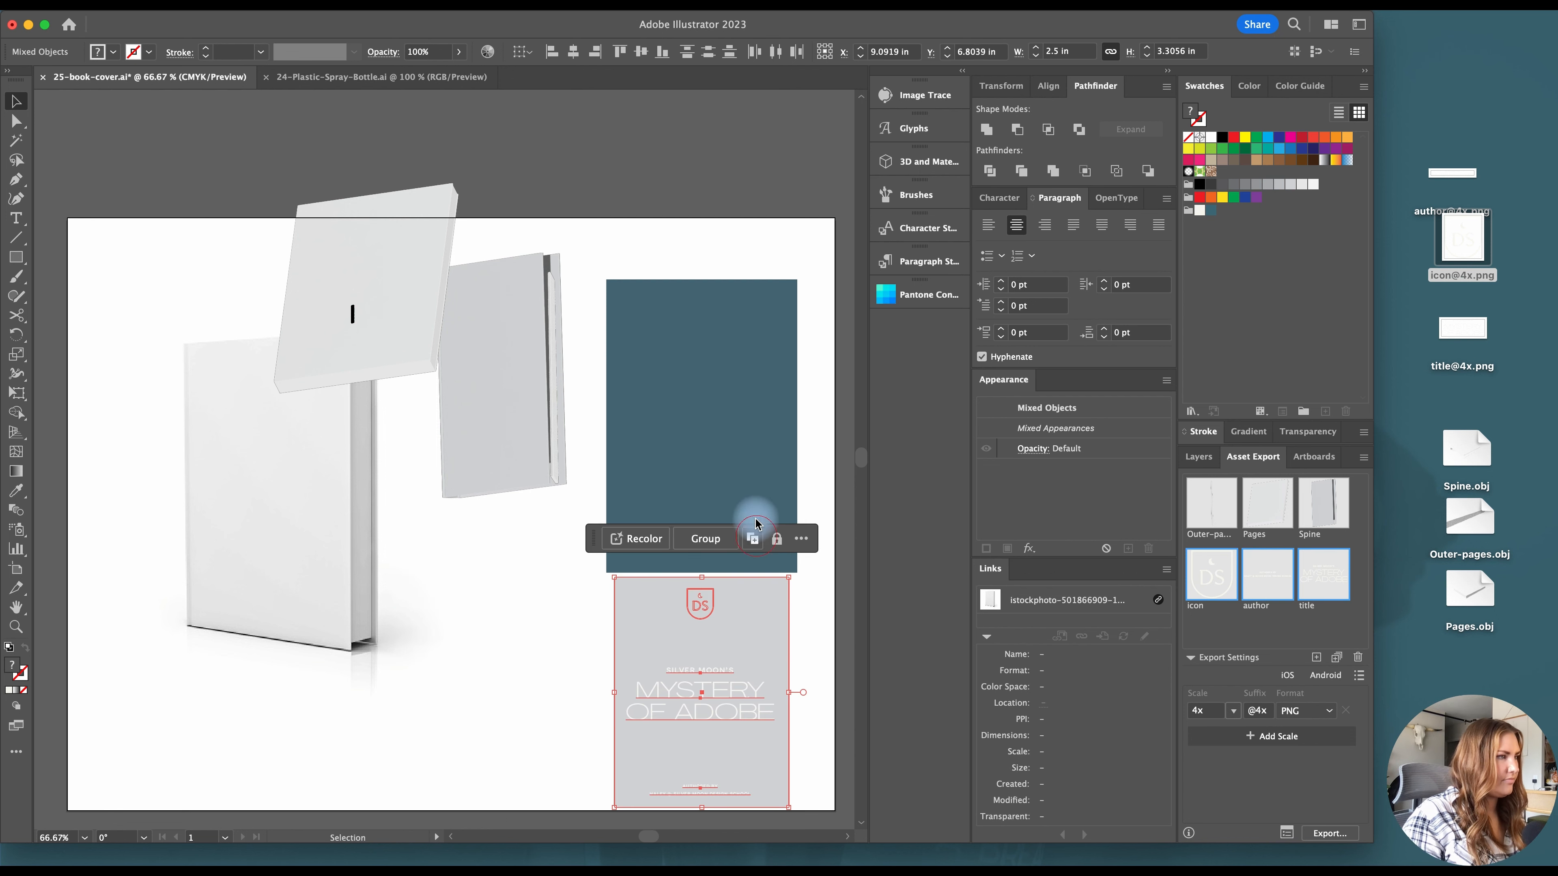
left_click(732, 484)
key("Delete")
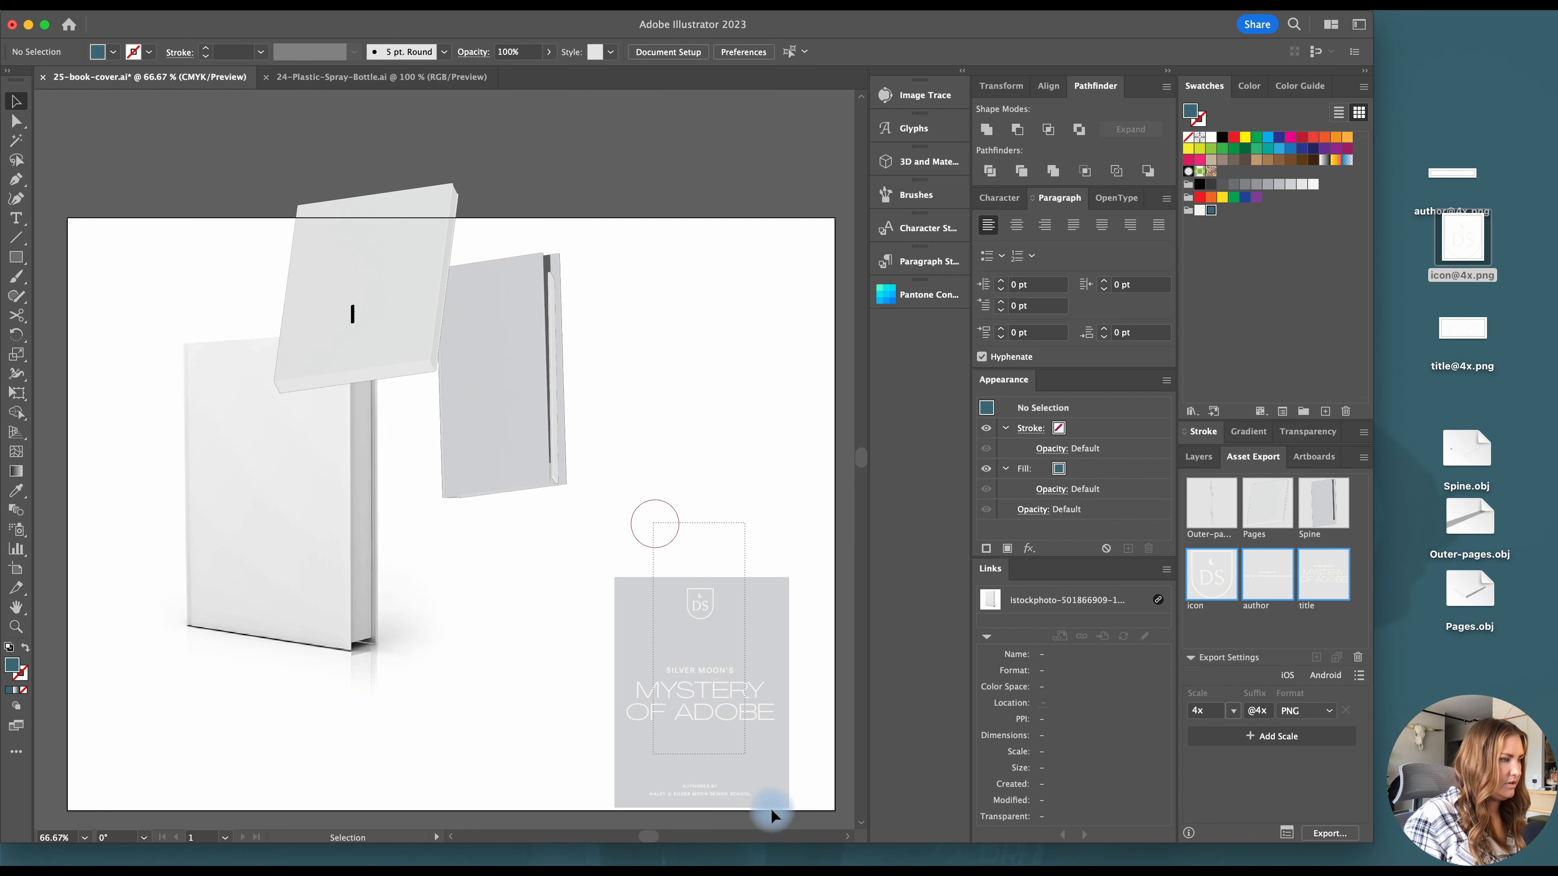
Move the cover layout up into the cleared space and fill its background rectangle with the teal swatch
left_click(770, 798)
left_click_drag(755, 768, 759, 594)
left_click(758, 583)
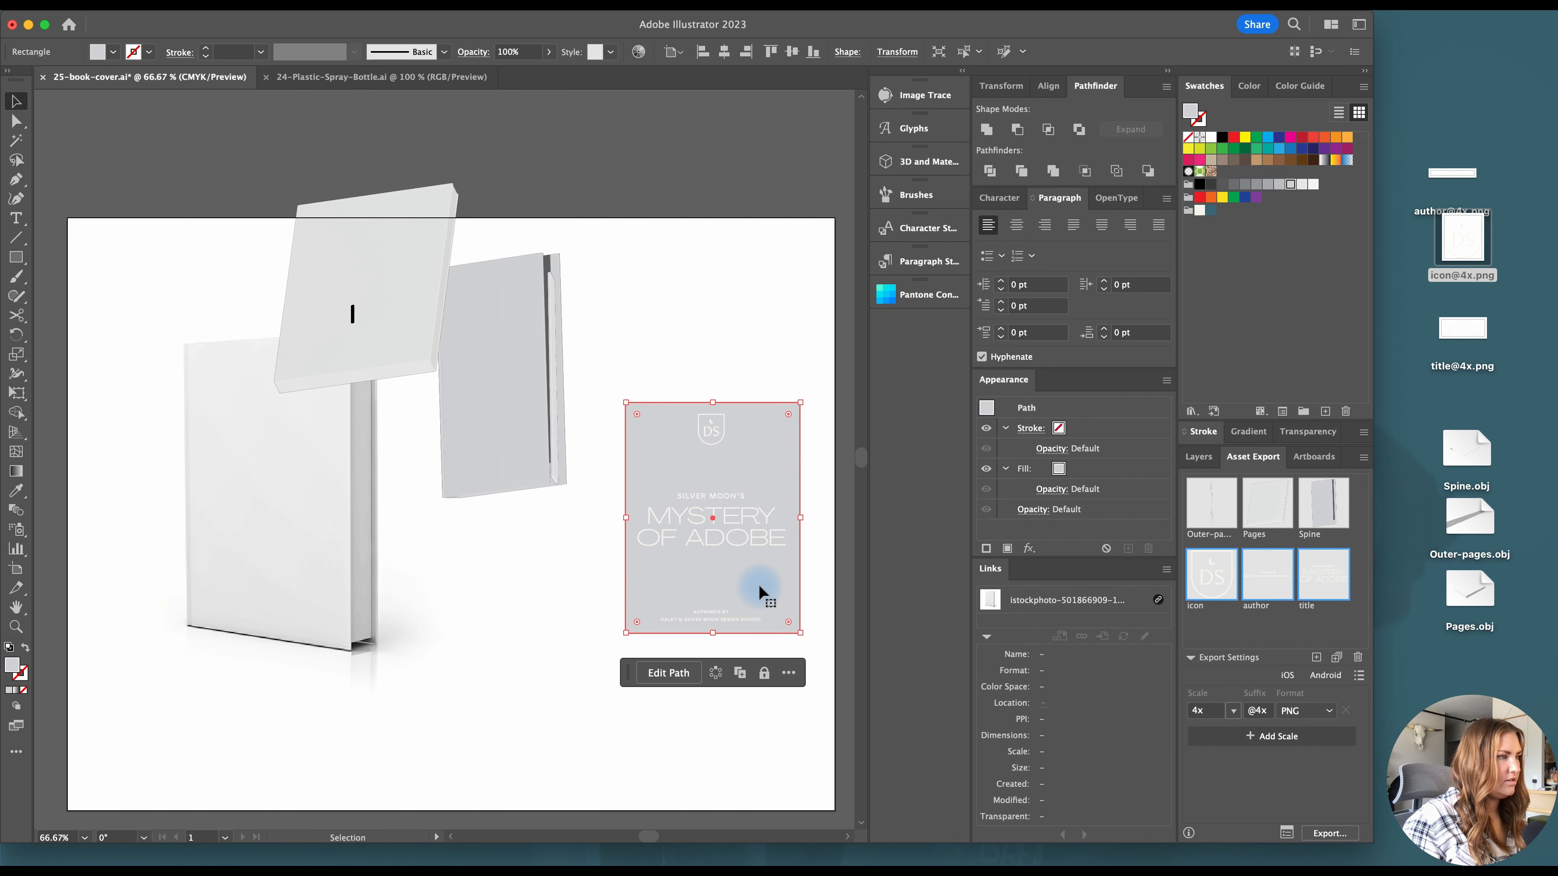
left_click(1211, 211)
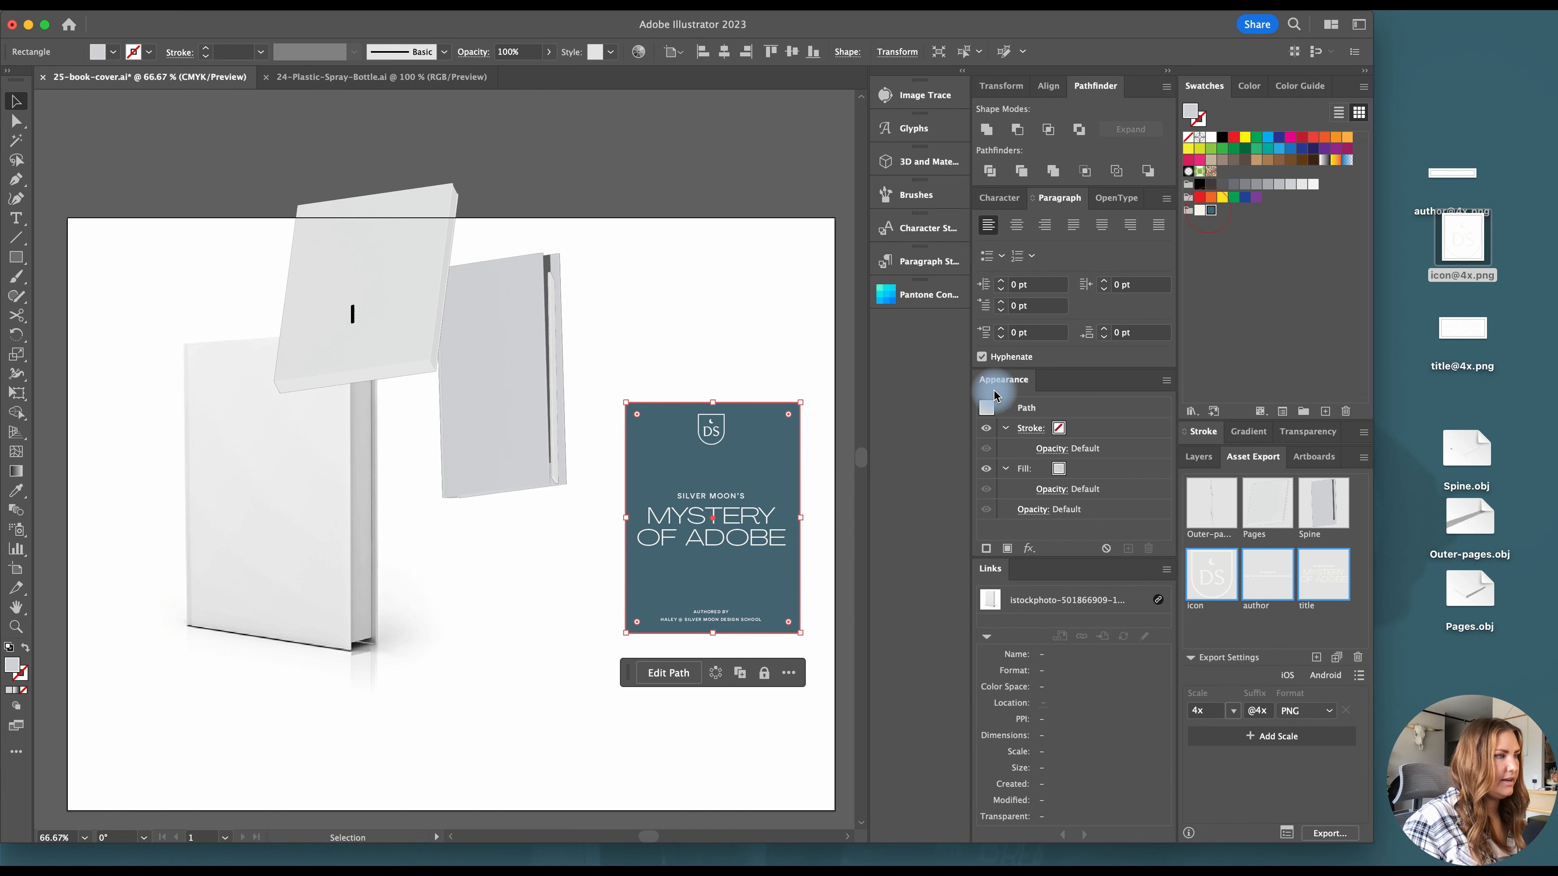
Draw four closed freeform blob shapes overlapping the cover's corners and edges with the Pencil tool
left_click(767, 375)
key("n")
mouse_move(733, 370)
left_mouse_down()
mouse_move(716, 485)
mouse_move(824, 511)
mouse_move(817, 375)
mouse_move(727, 361)
mouse_move(679, 420)
mouse_move(618, 375)
mouse_move(608, 426)
left_mouse_up()
mouse_move(602, 546)
left_mouse_down()
mouse_move(609, 521)
mouse_move(677, 497)
mouse_move(732, 576)
mouse_move(679, 638)
mouse_move(598, 626)
mouse_move(608, 529)
left_mouse_up()
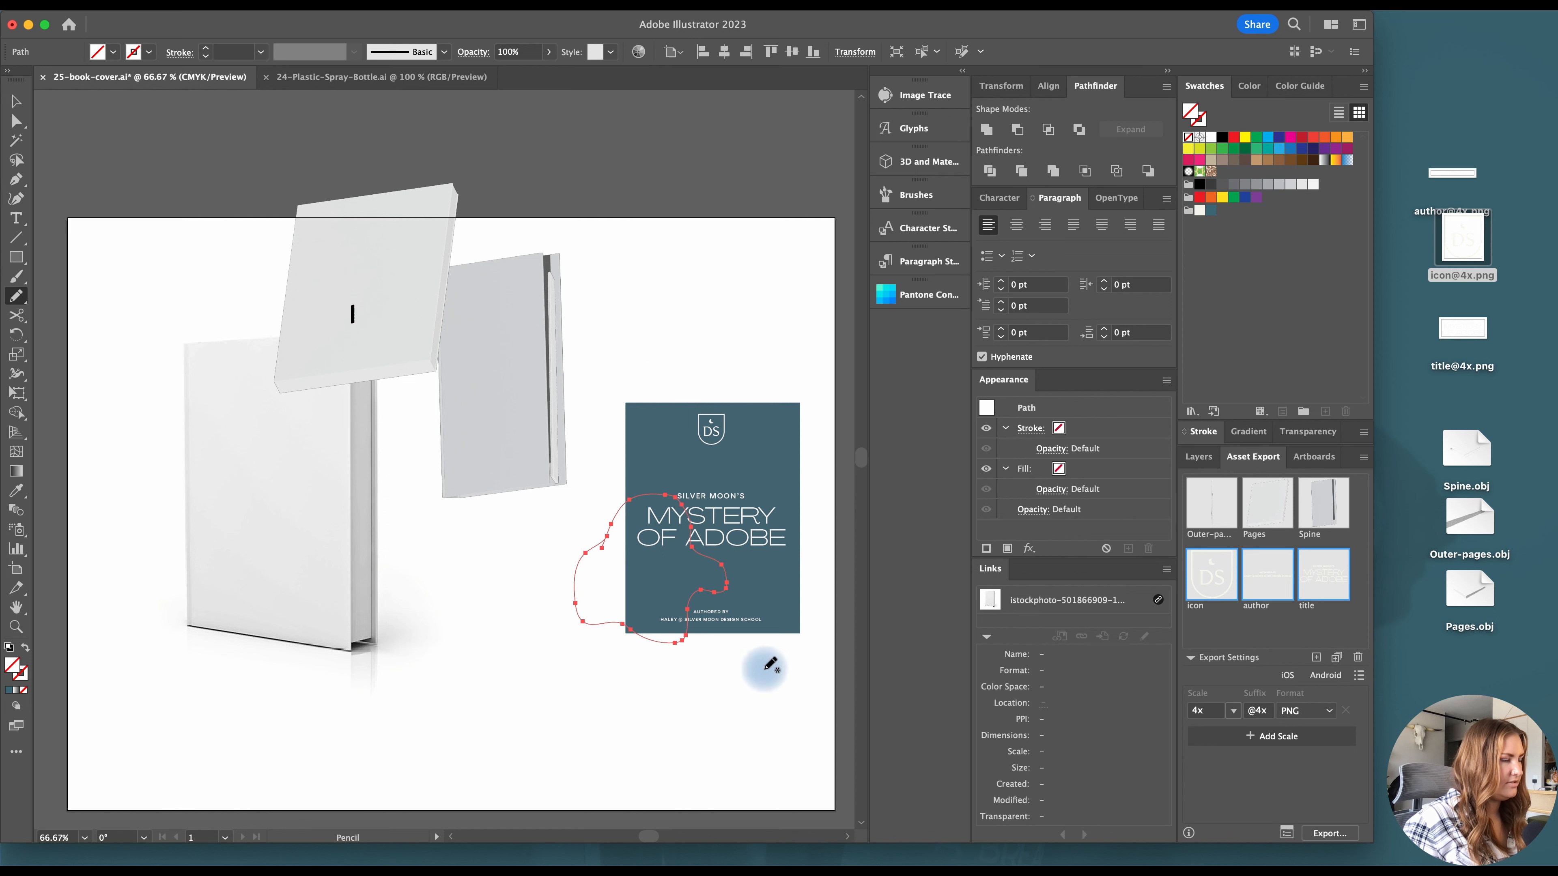
mouse_move(770, 664)
left_mouse_down()
mouse_move(780, 592)
mouse_move(794, 655)
mouse_move(757, 664)
left_mouse_up()
key("v")
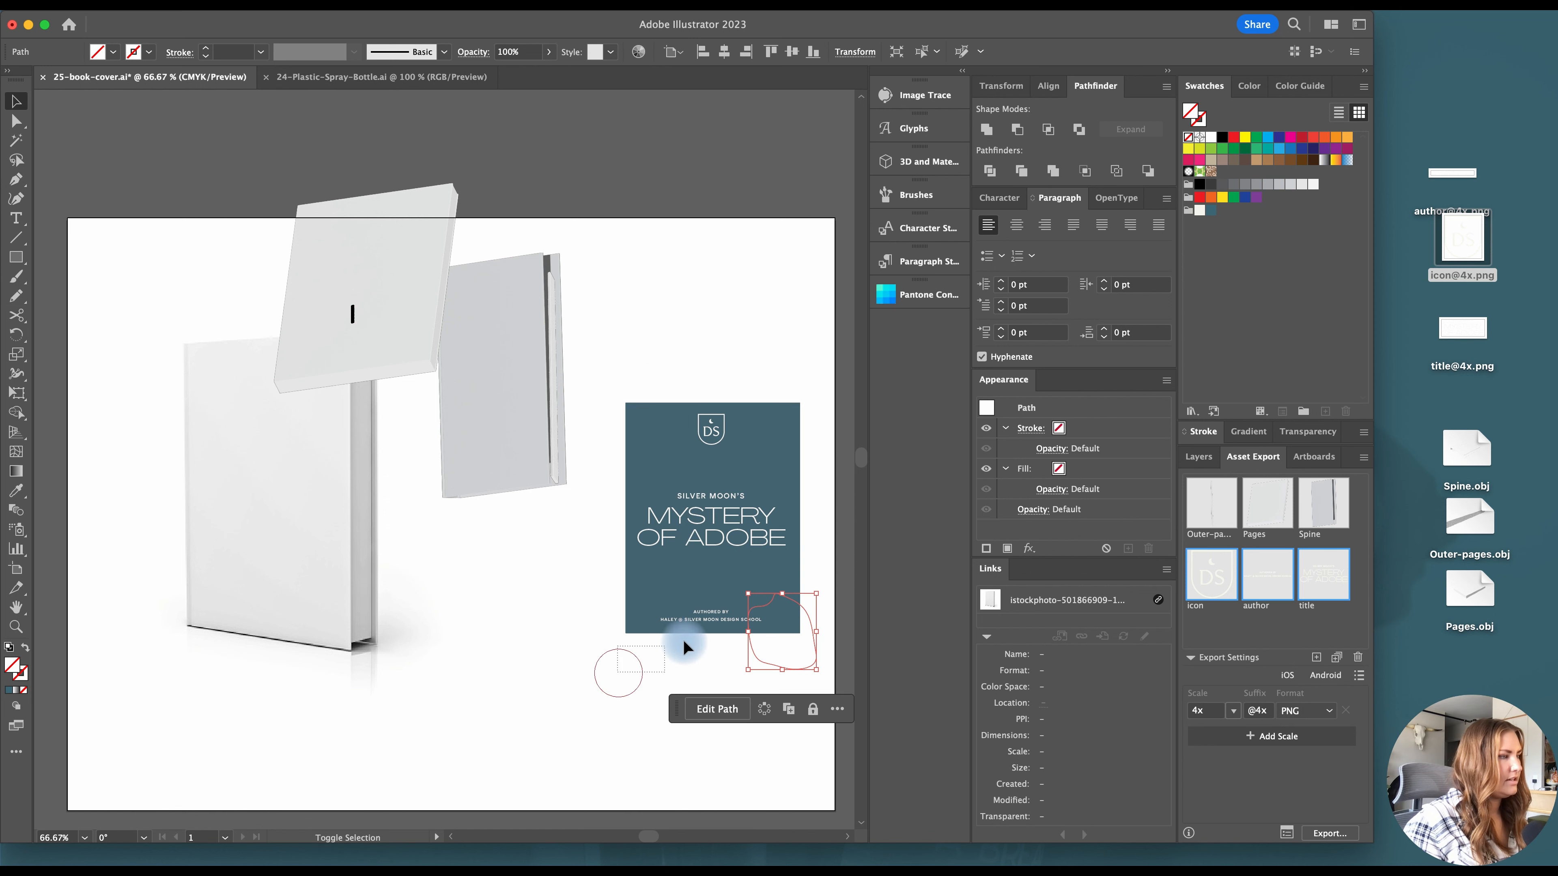
Select all four blob shapes around the cover and fill them with the teal swatch
left_click_drag(685, 646, 686, 644)
left_click_drag(686, 378, 688, 377, "shift")
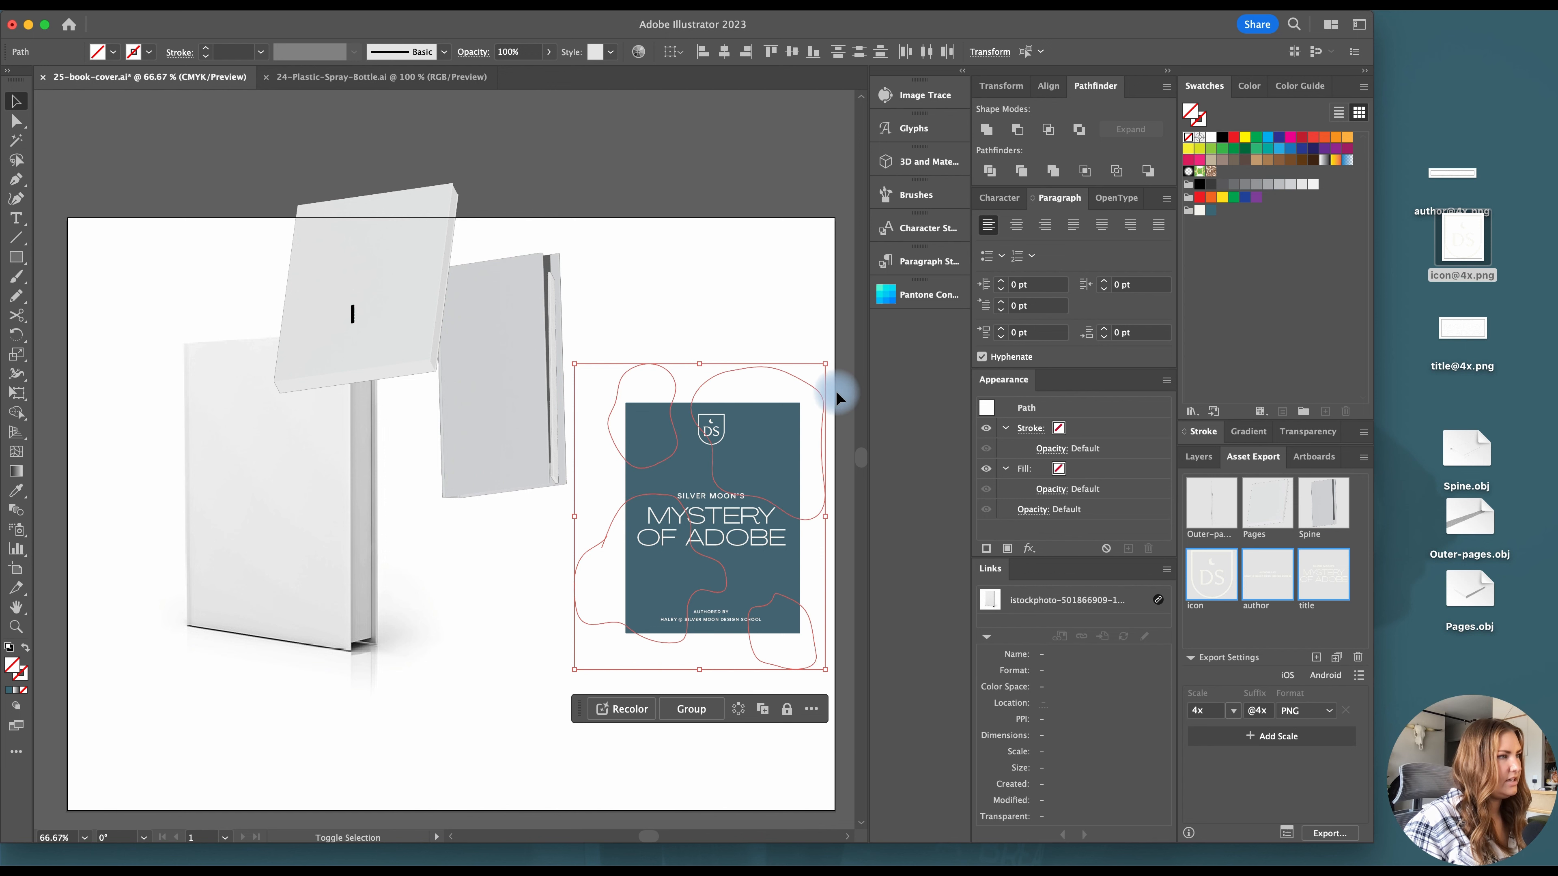
left_click(1210, 210)
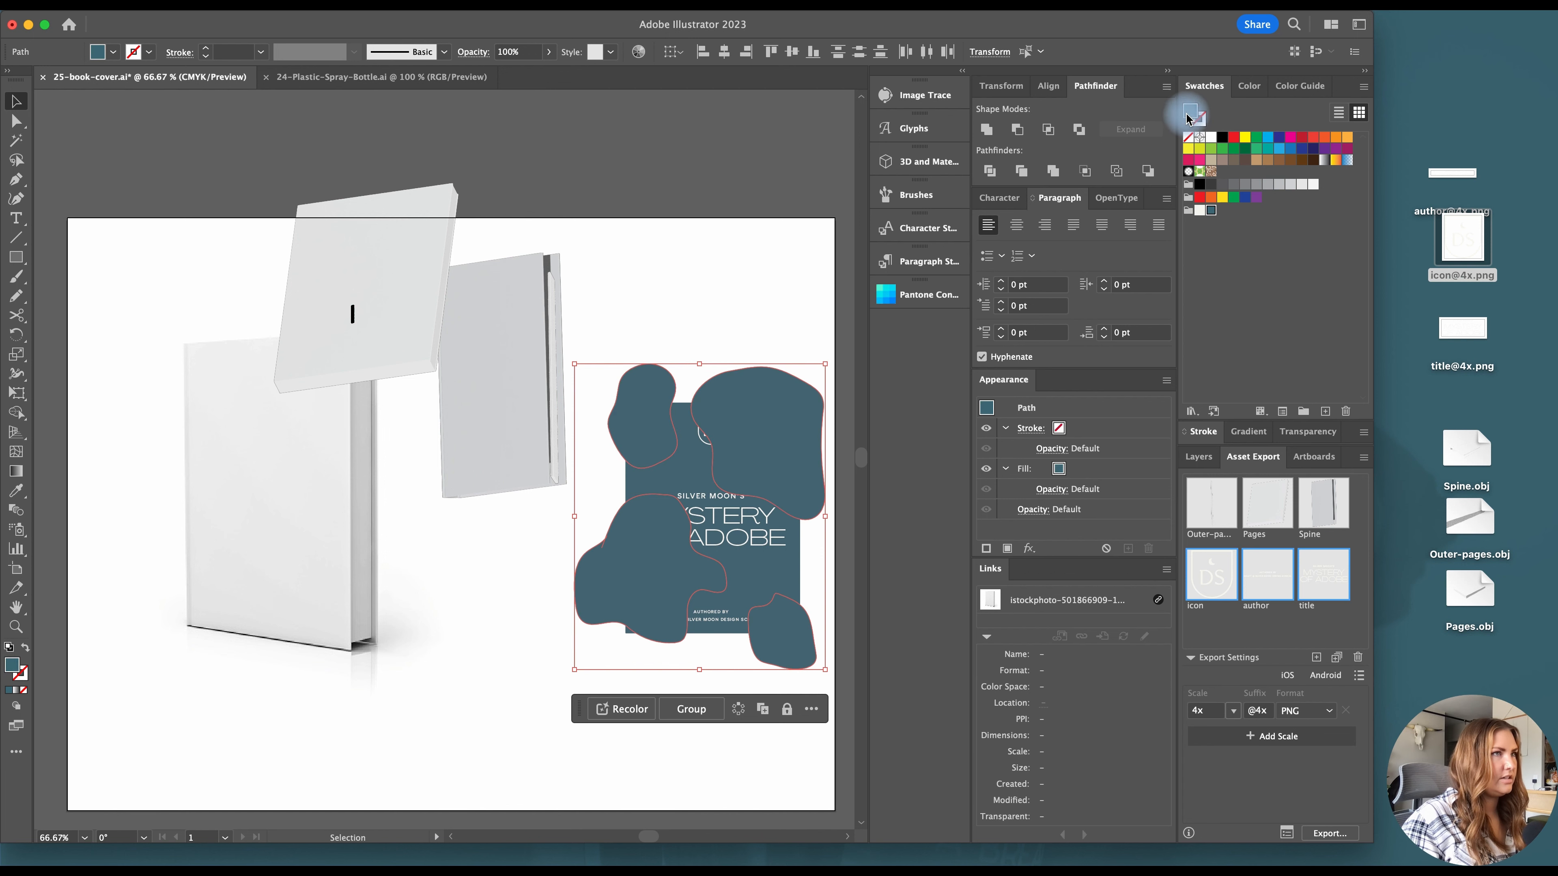
Change the fill of the four selected blob shapes to a darker shade of teal
double_click(1187, 115)
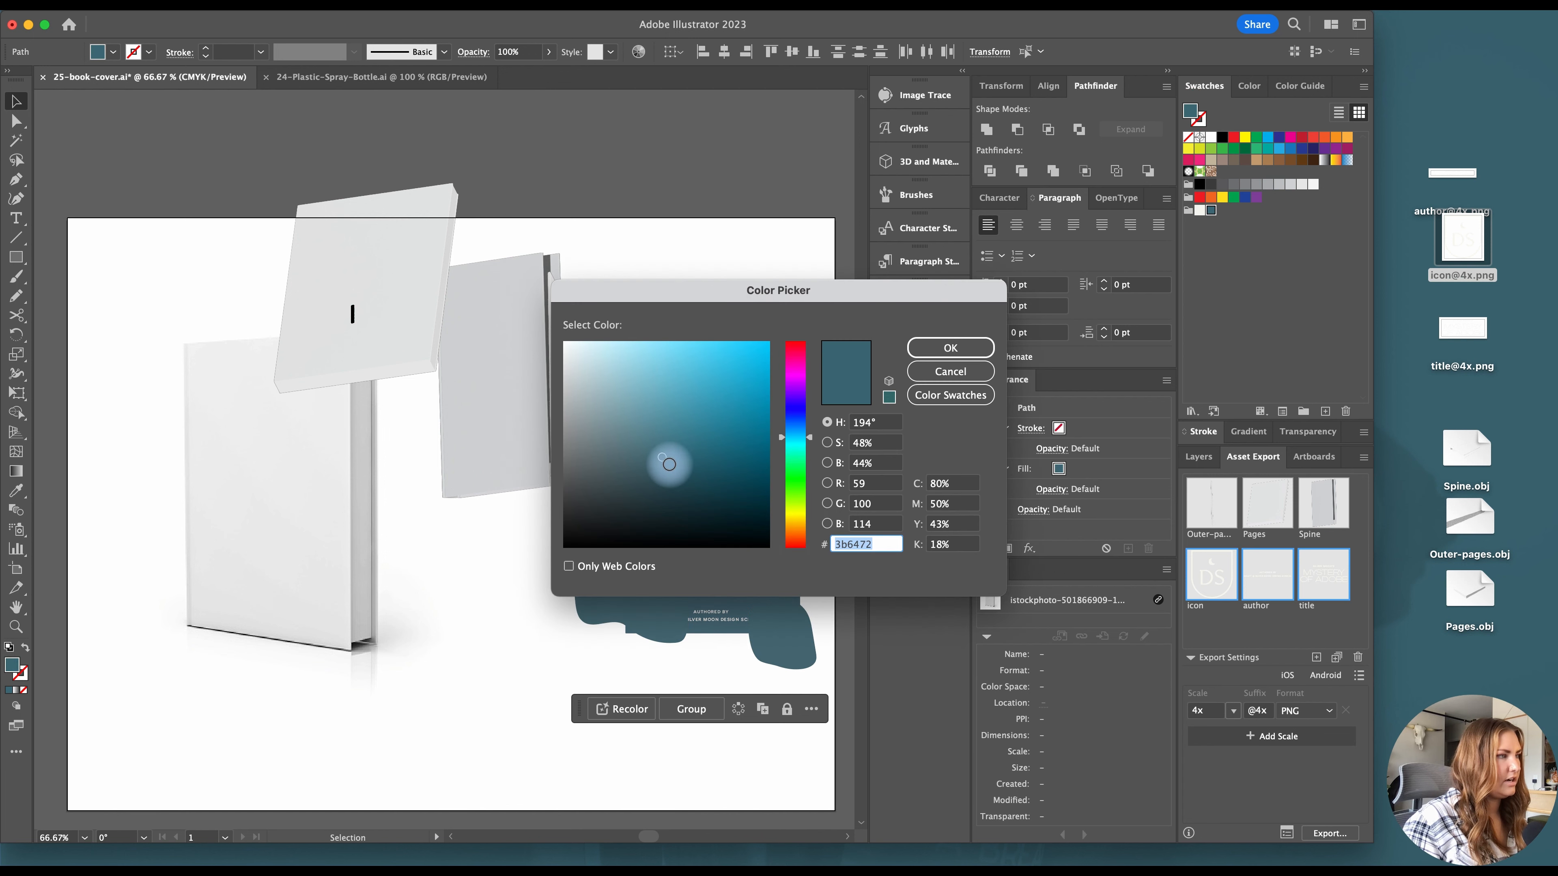
left_click(675, 466)
left_click_drag(909, 289, 1043, 62)
key("Return")
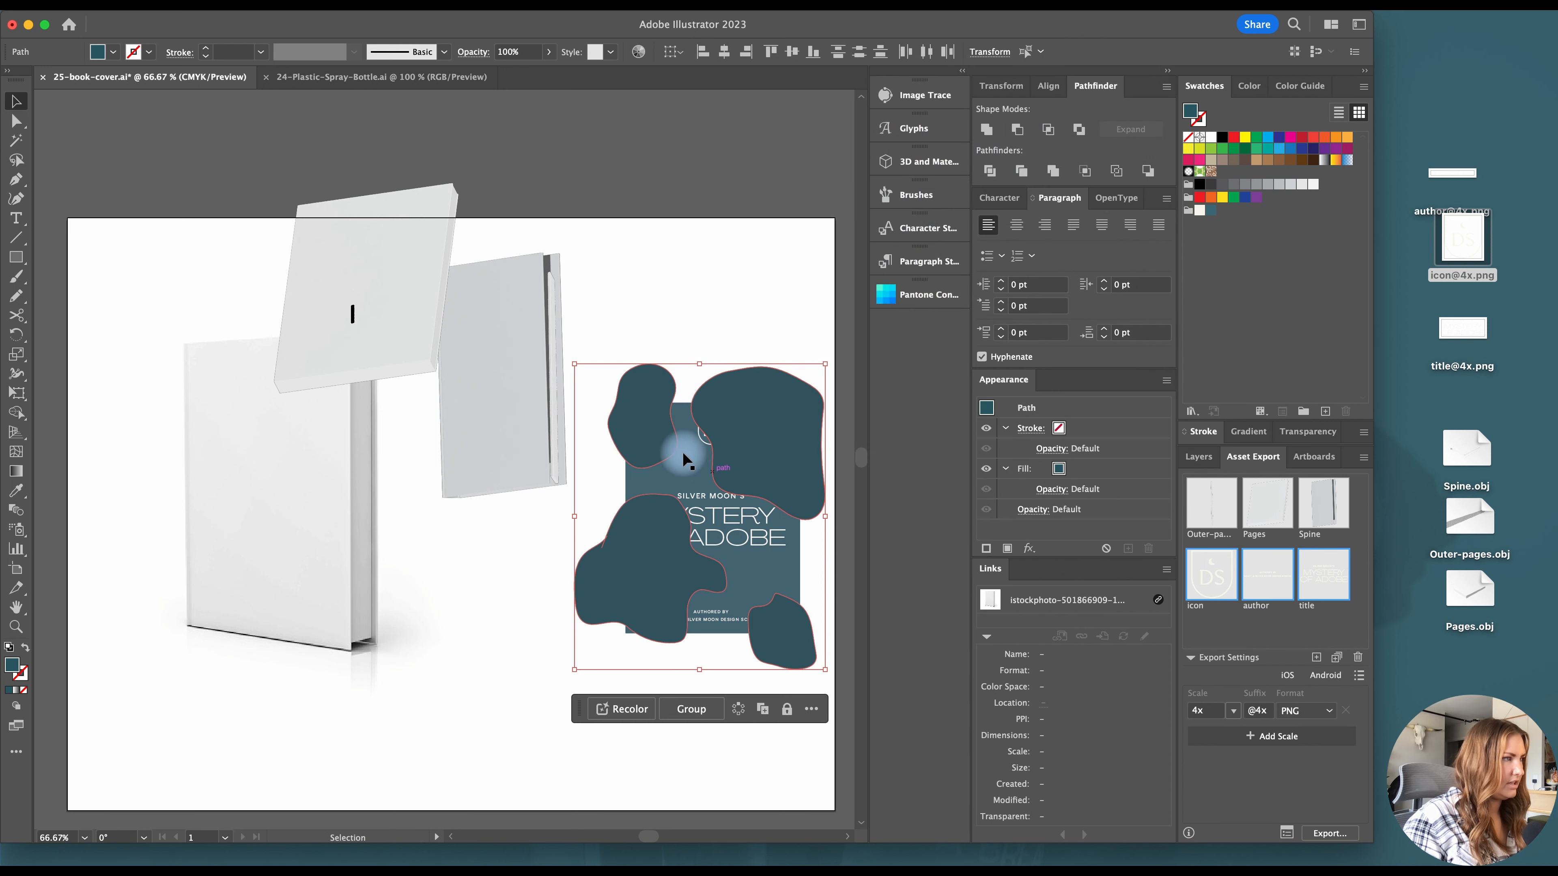
Bring the cover's teal background rectangle to the front and use it as a clipping mask for the four blob shapes
left_click(685, 461)
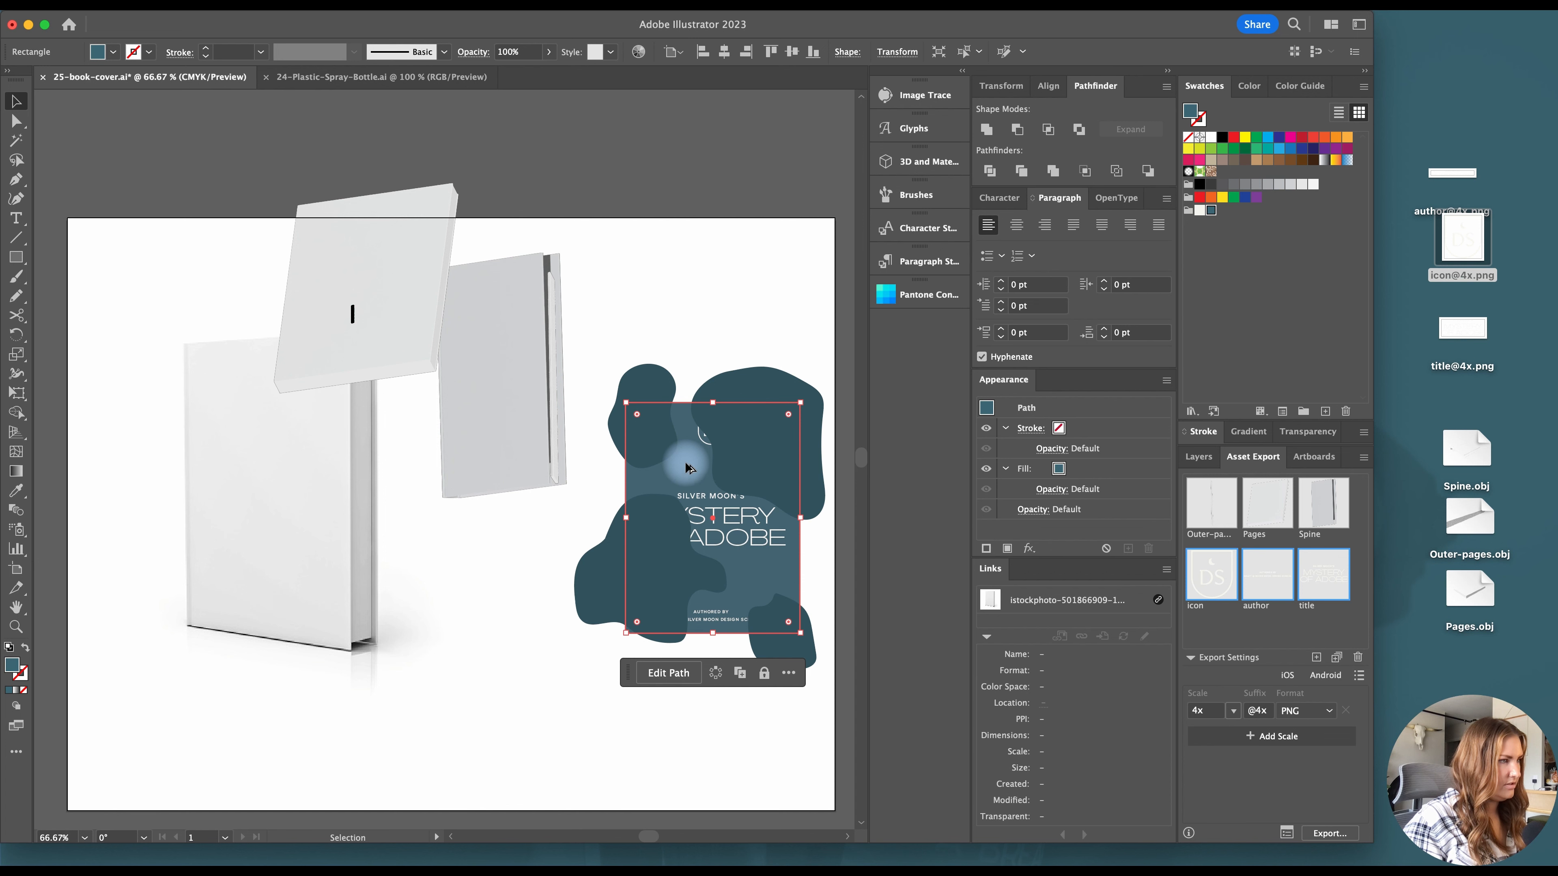
key("super+shift+bracketright")
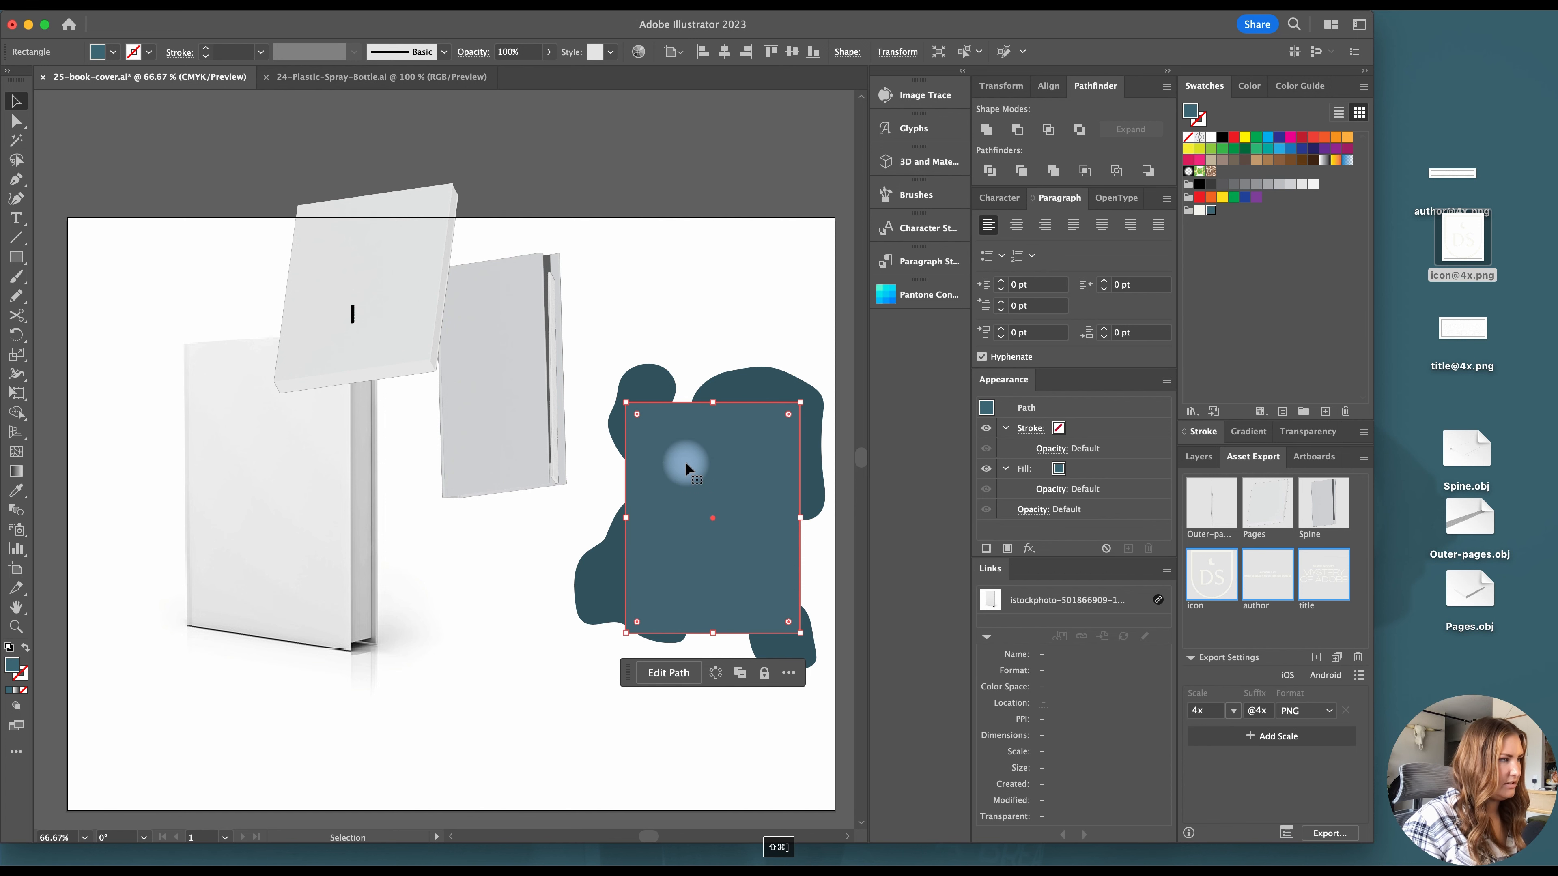
left_click(662, 393, "shift")
left_click(611, 586, "shift")
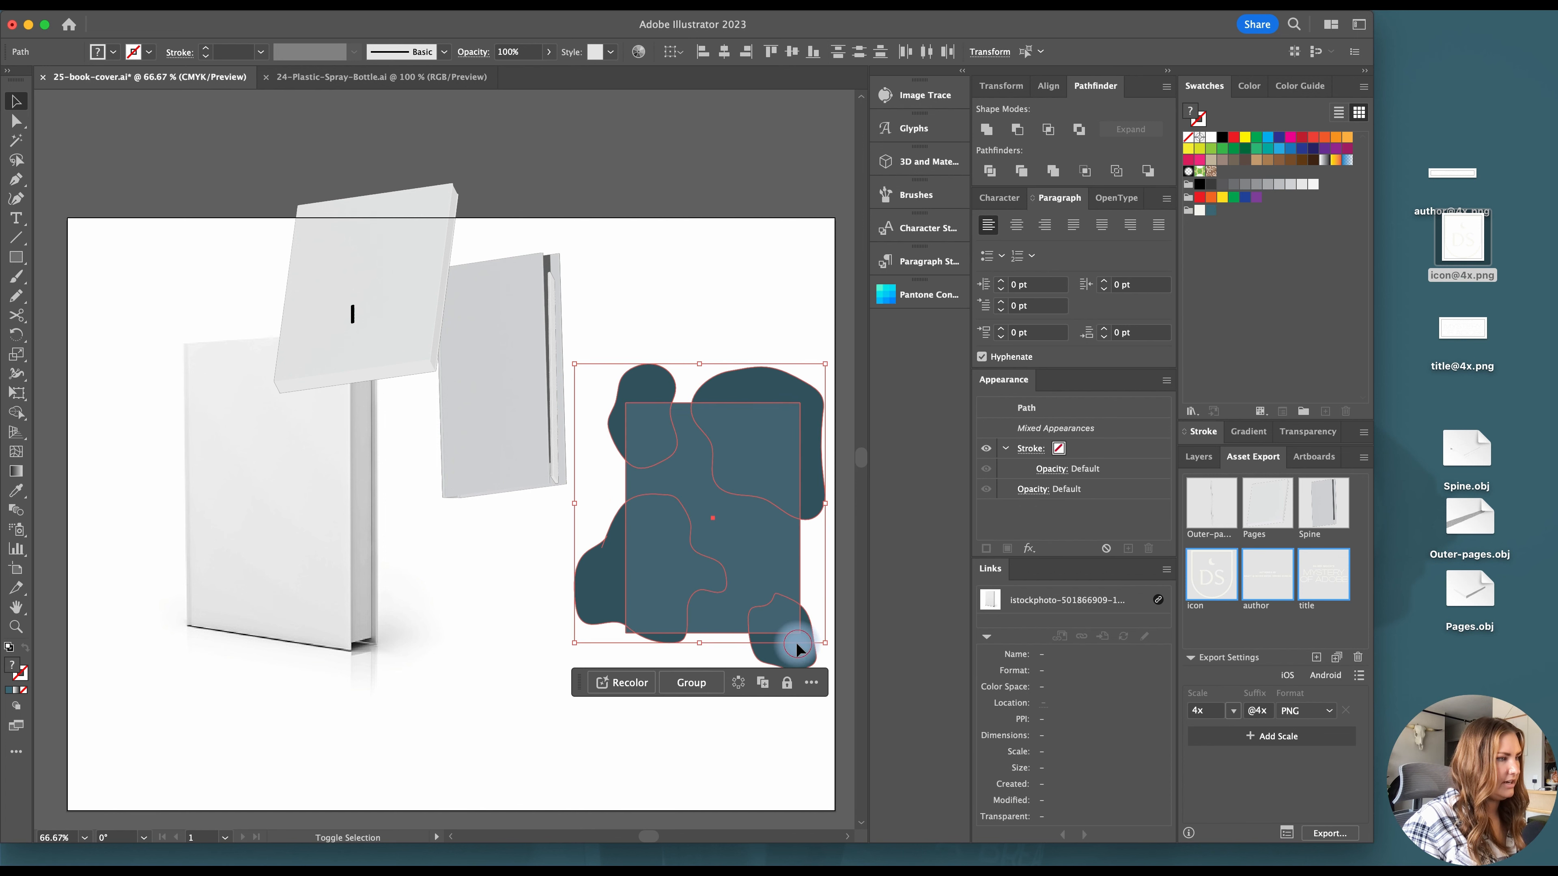
right_click(798, 650)
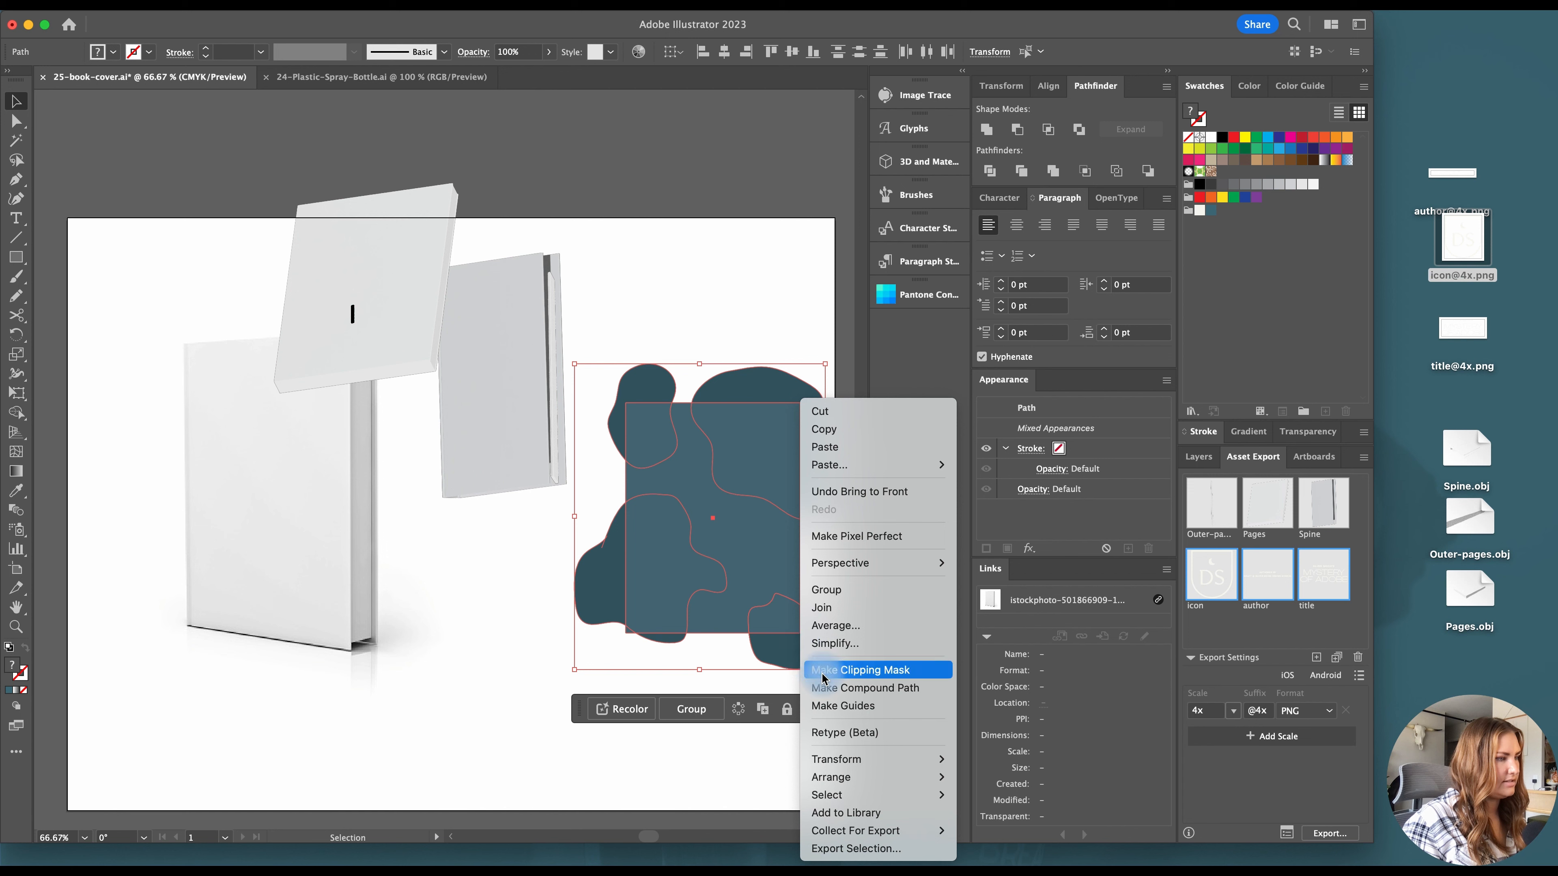
left_click(849, 670)
Inside the clip group, draw a teal rectangle covering the whole cover area and send it behind the blobs
left_click(791, 638)
double_click(695, 491)
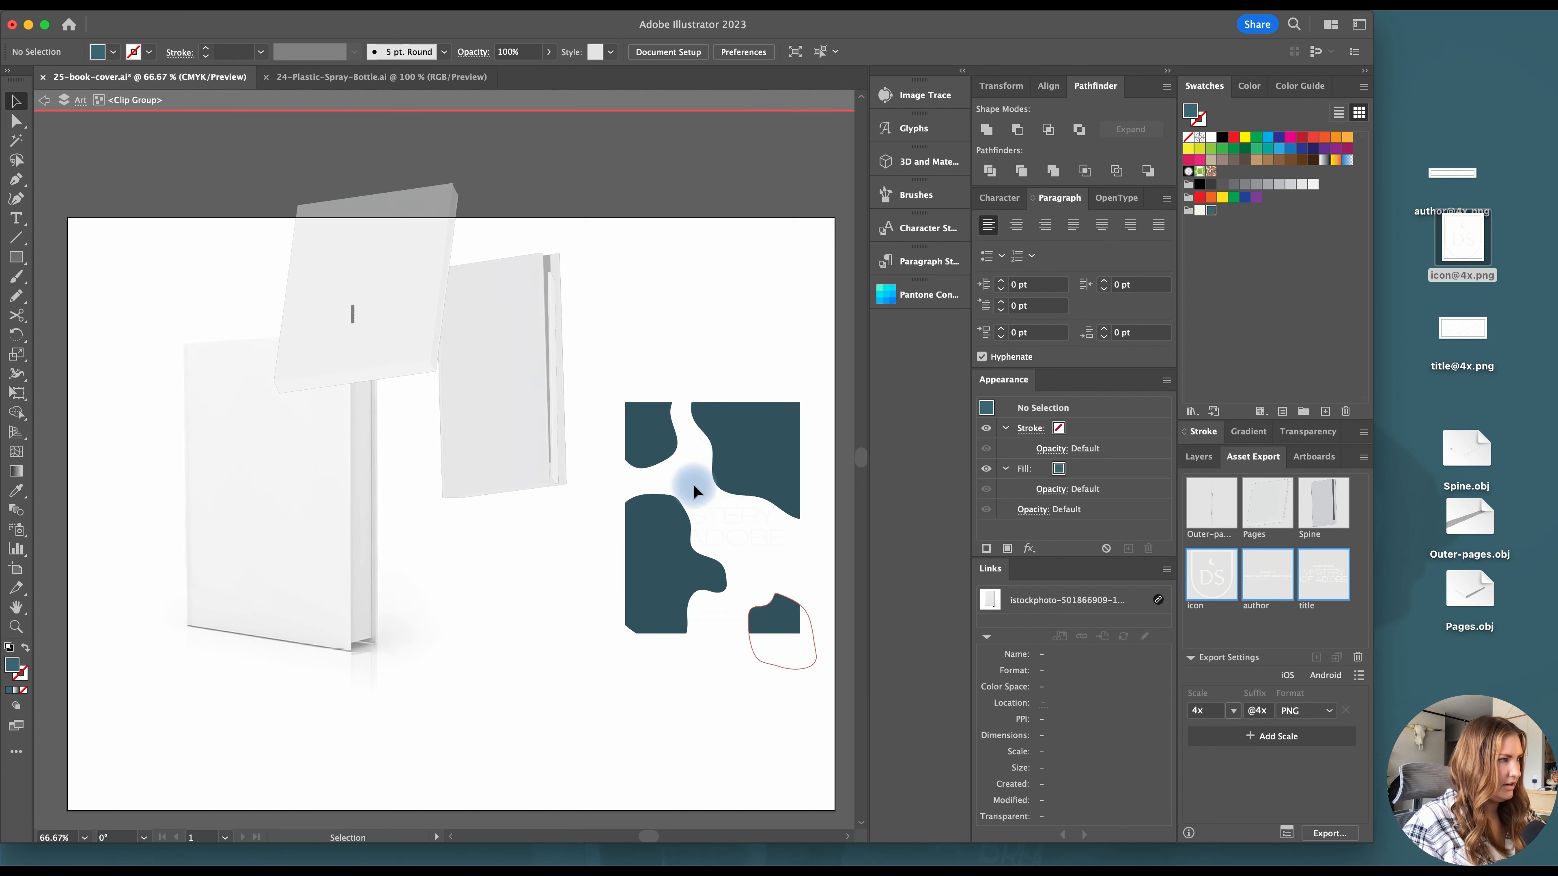
key("m")
mouse_move(619, 386)
left_mouse_down()
mouse_move(834, 696)
mouse_move(801, 667)
left_mouse_up()
key("shift+super+bracketleft")
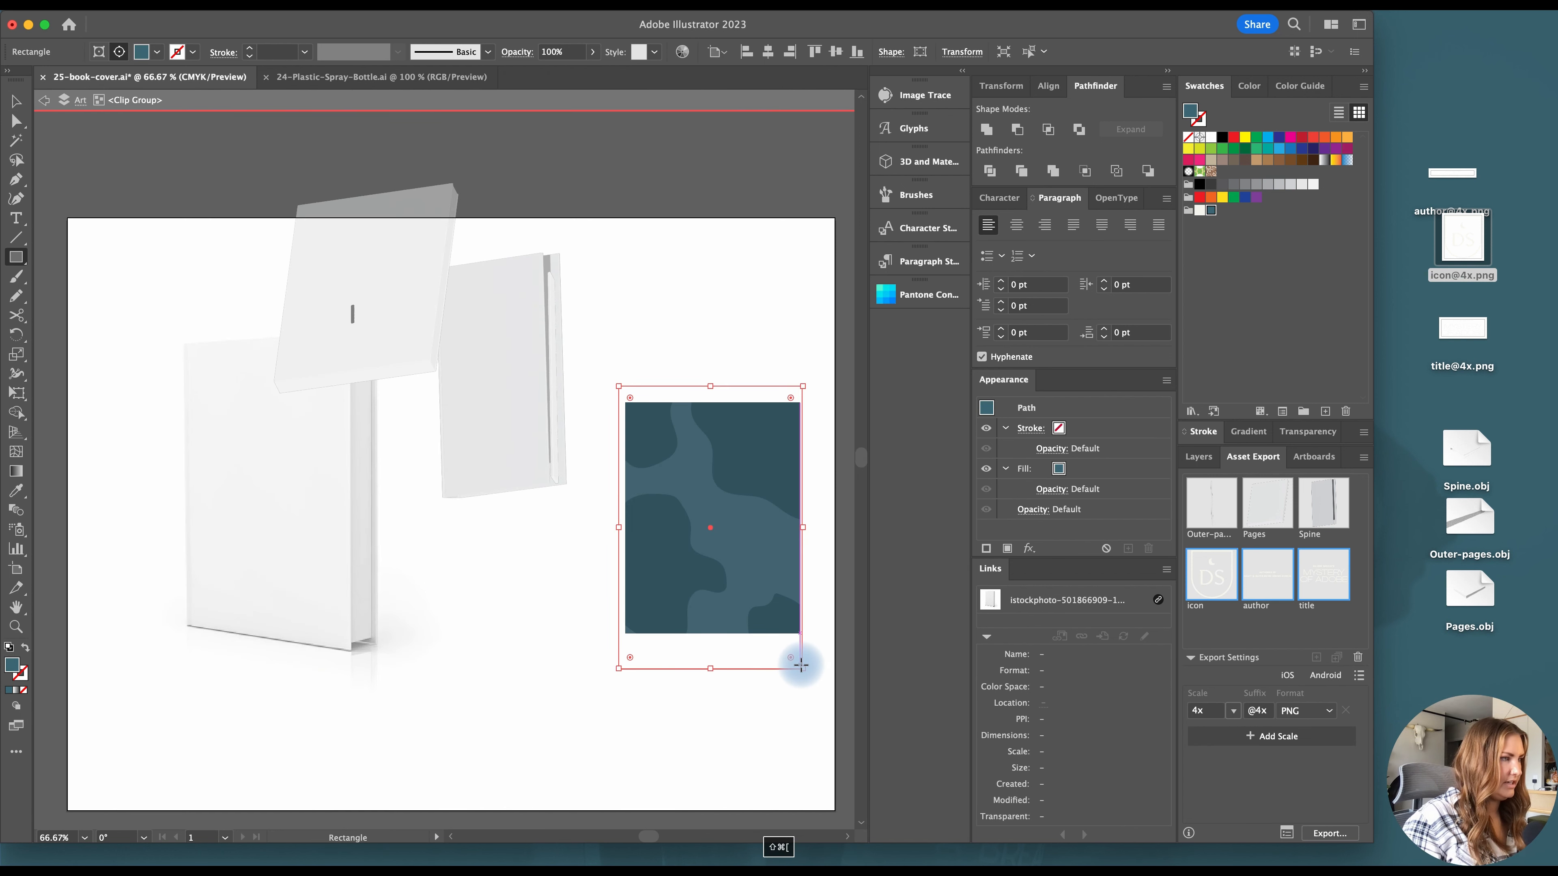
key("v")
double_click(767, 718)
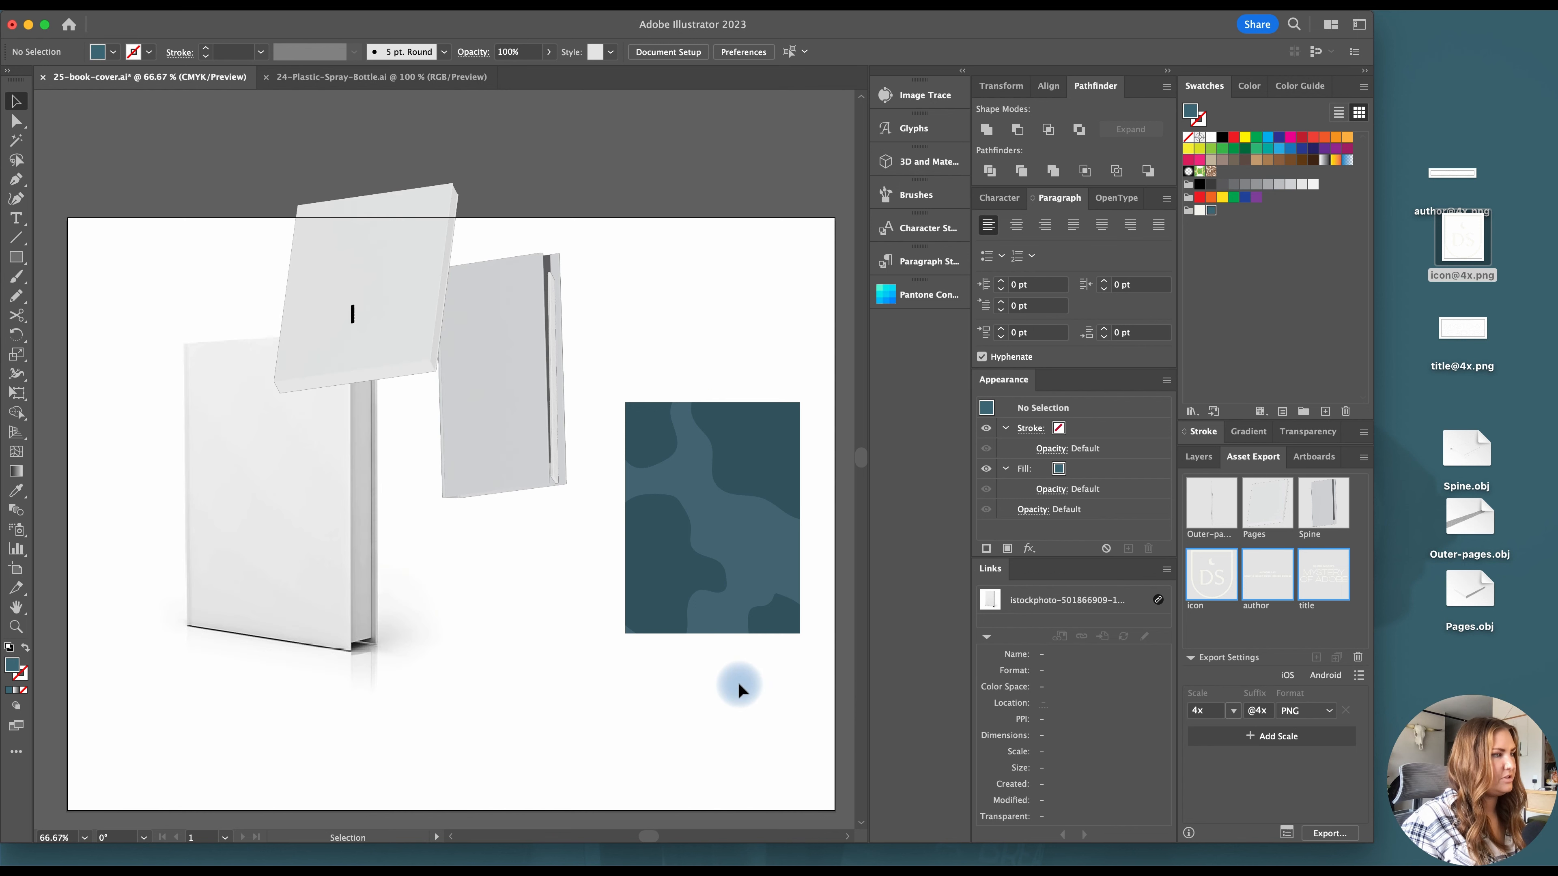
Send the clipped cover background behind the text and icon, and nudge the DS icon down slightly
left_click(695, 565)
key("shift+super+bracketleft")
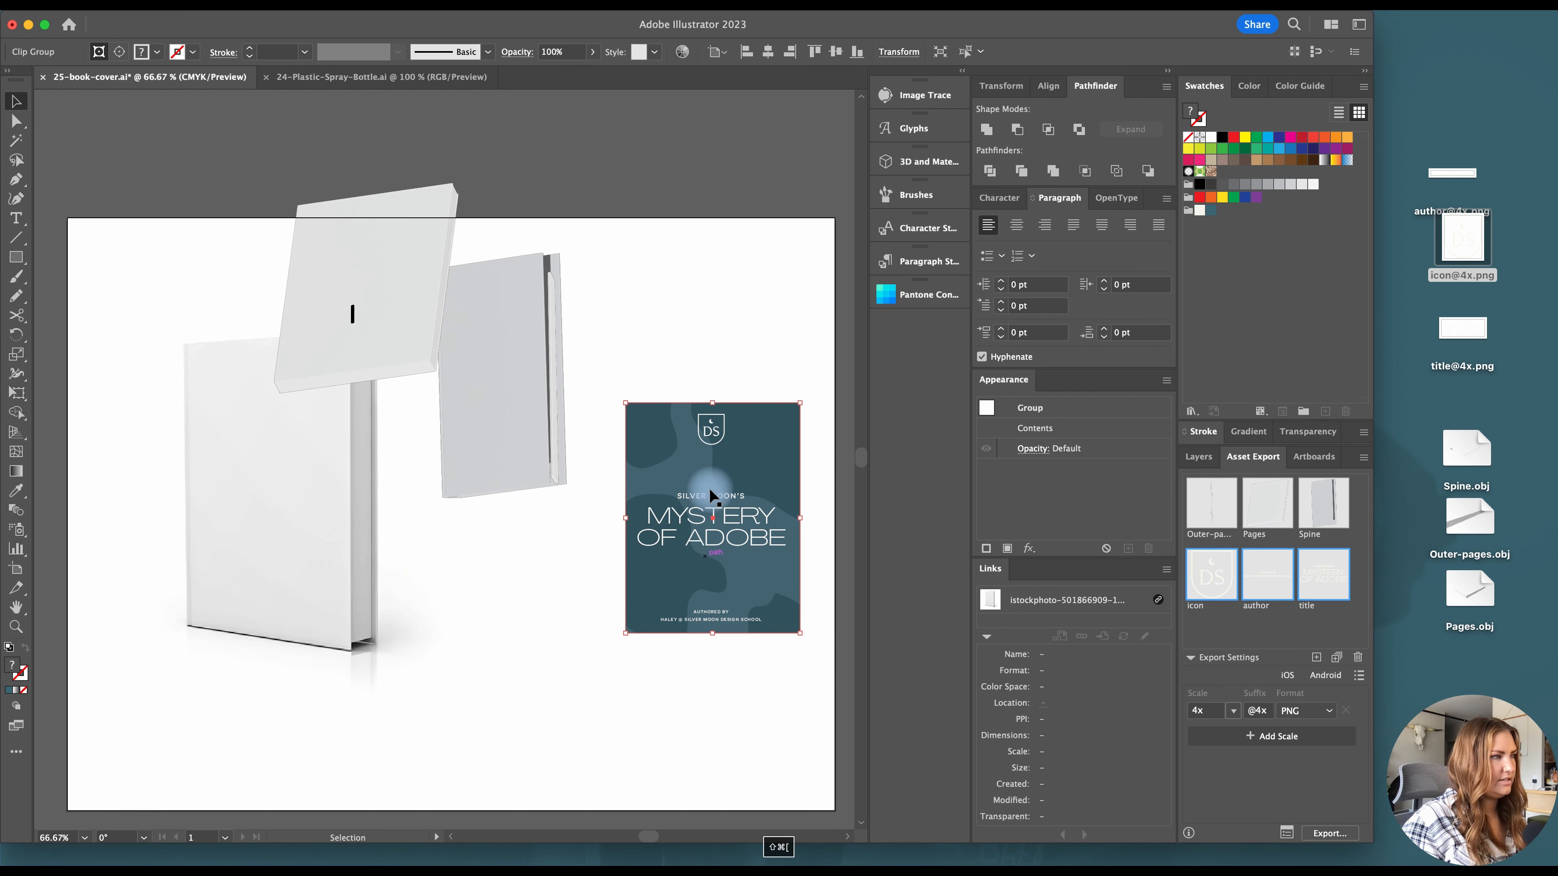
left_click(718, 426)
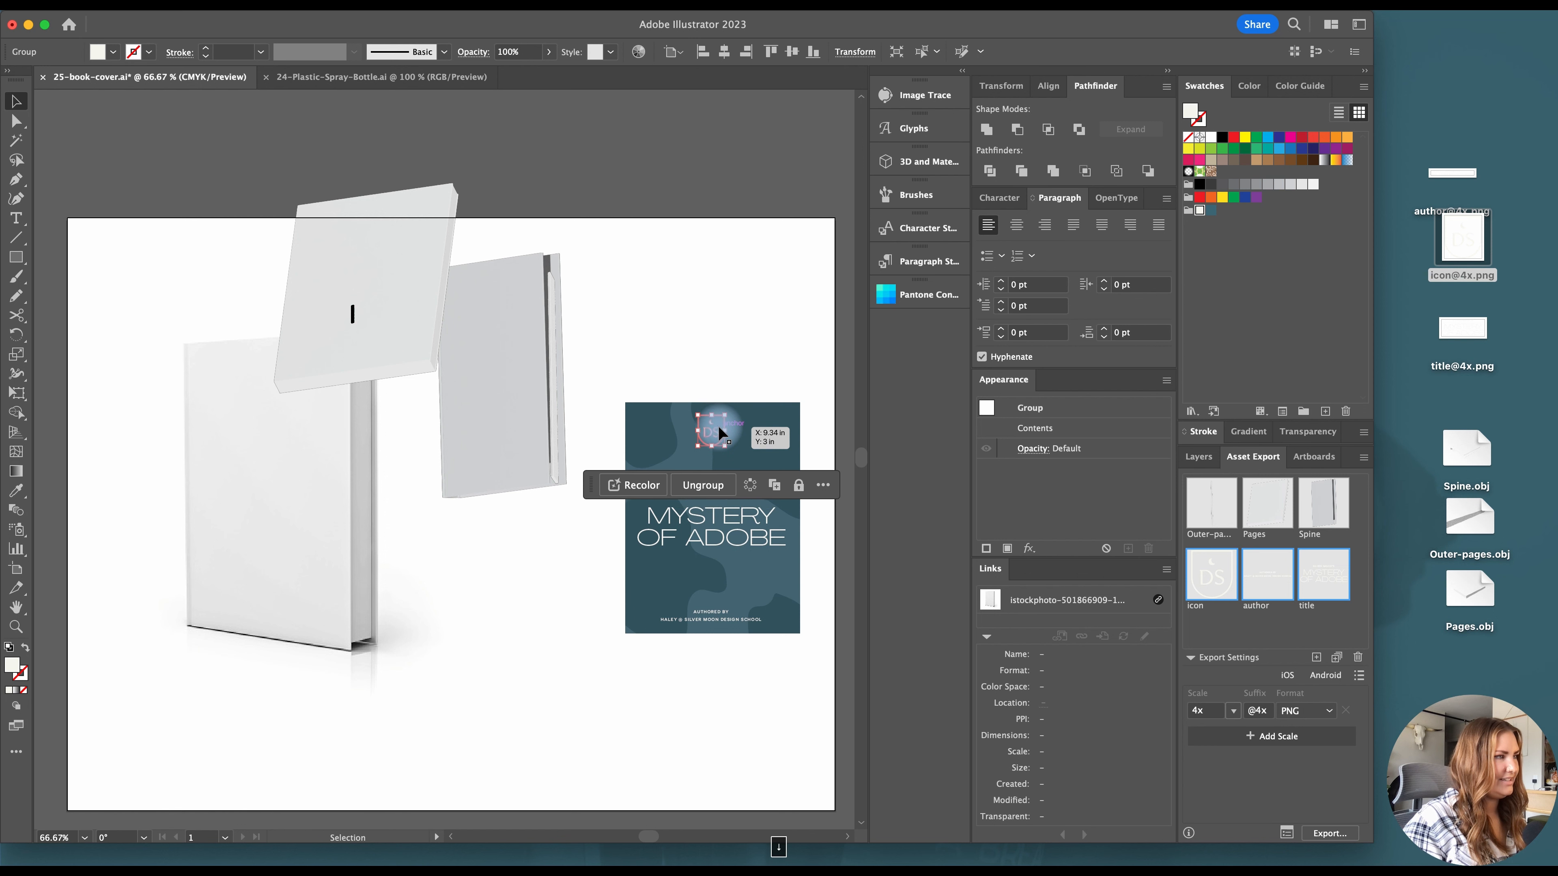
left_click(696, 324)
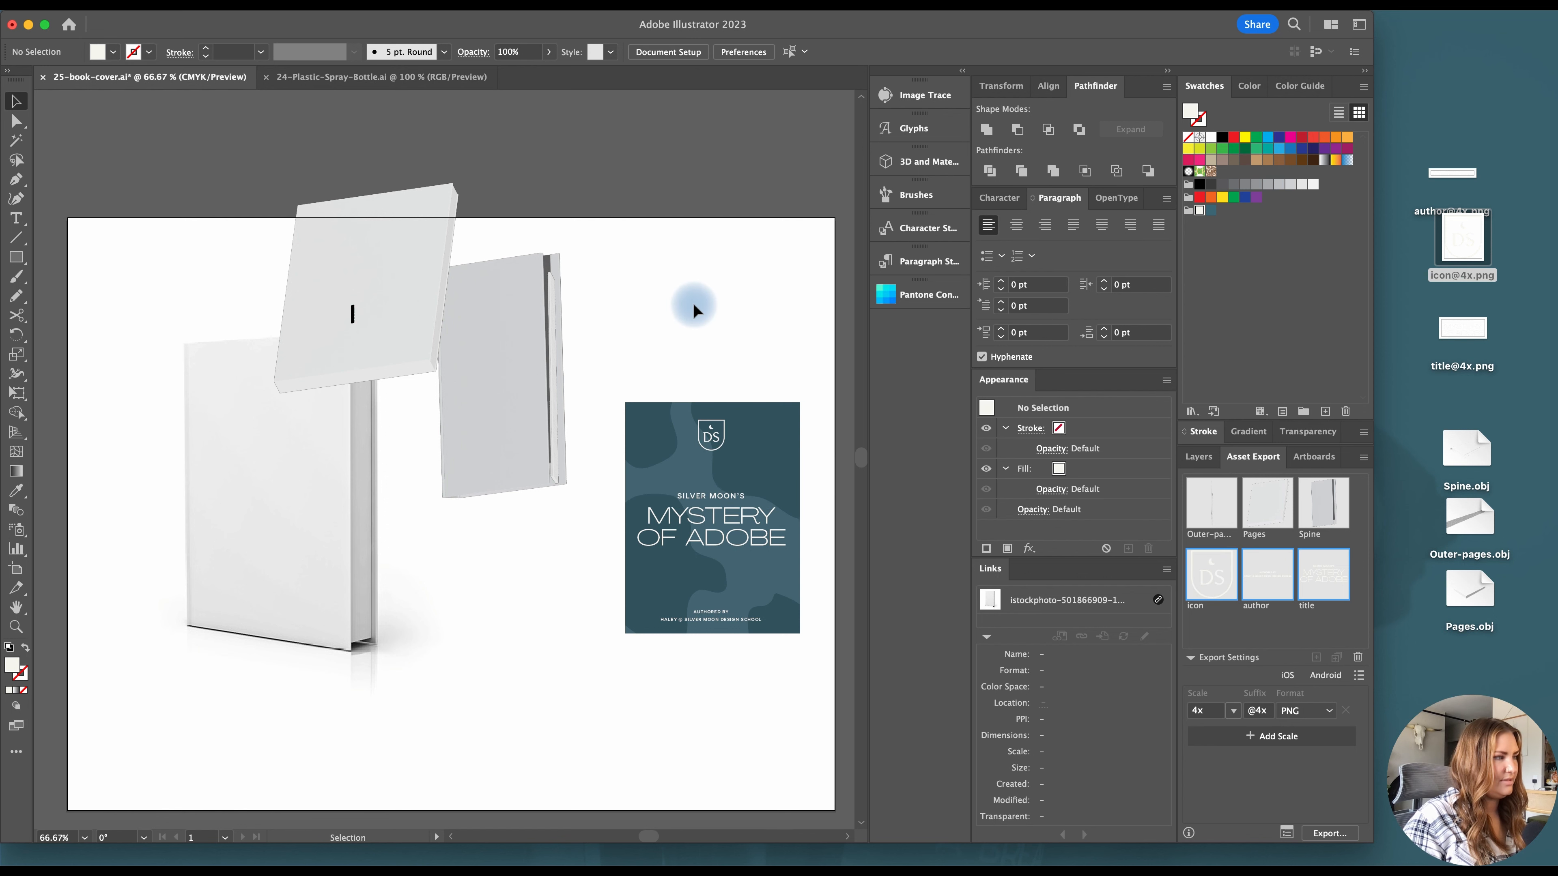
Collect the complete cover artwork for export as a single asset and name it book-cover
left_click_drag(654, 348, 806, 704)
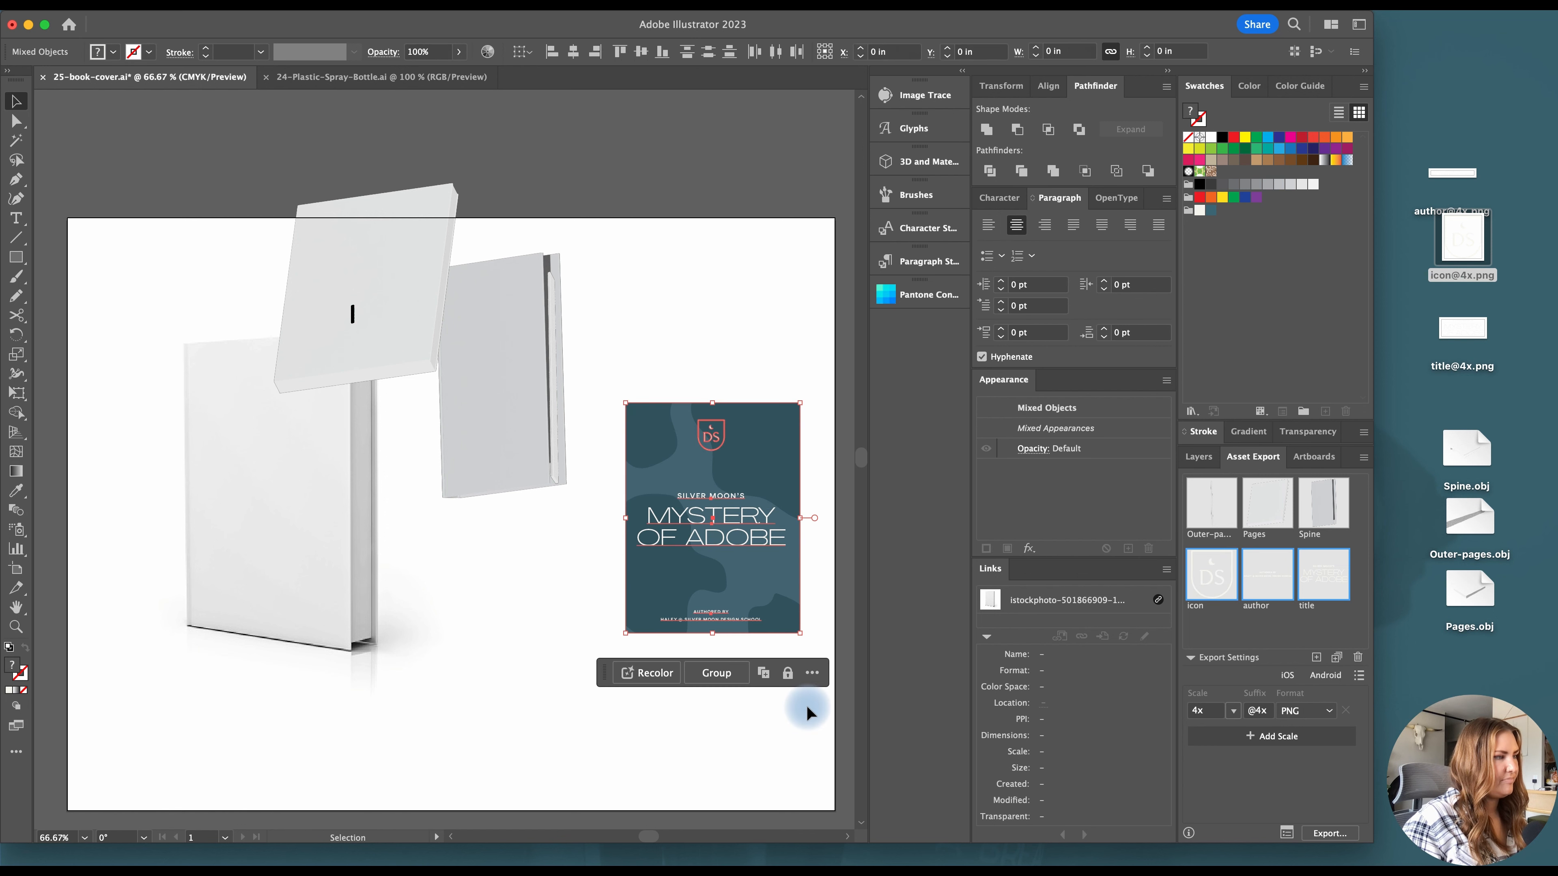
right_click(774, 619)
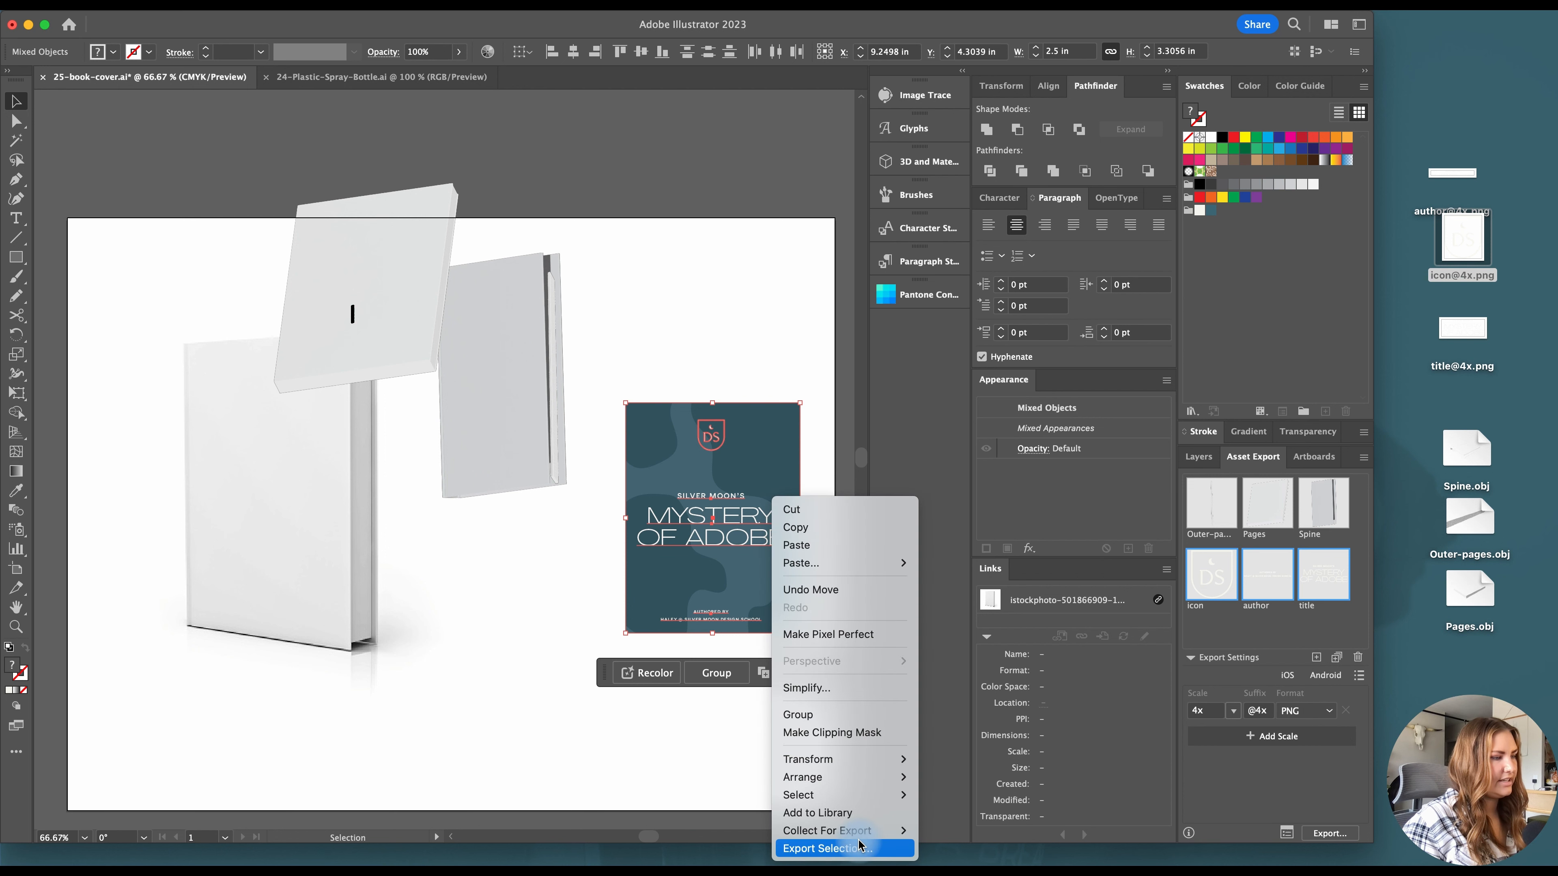
mouse_move(874, 834)
left_click(963, 830)
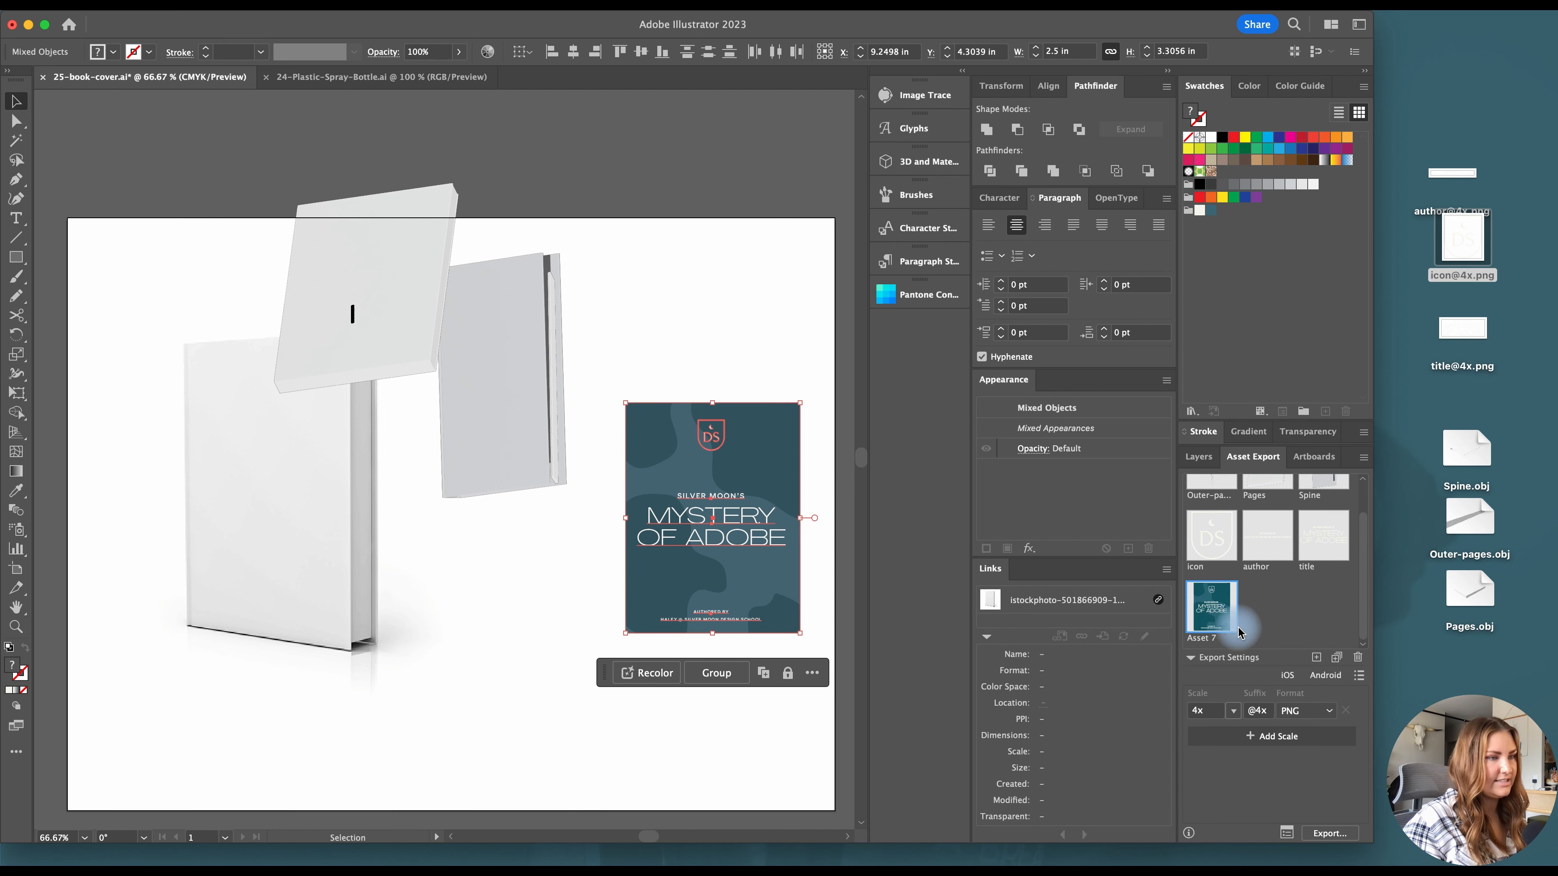
double_click(1207, 642)
type("book-cover")
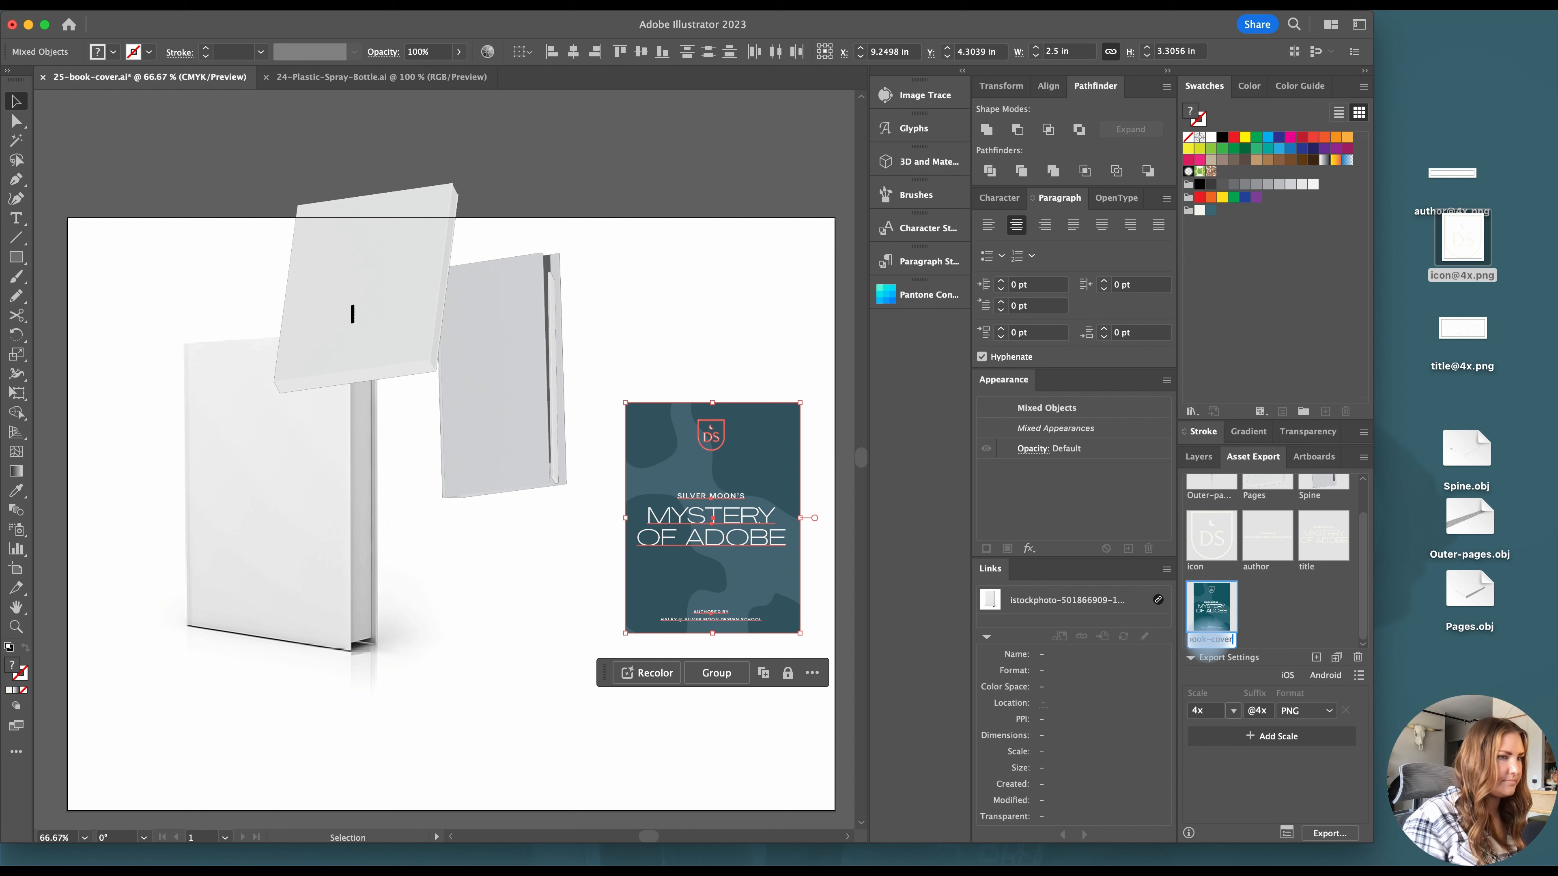
key("Return")
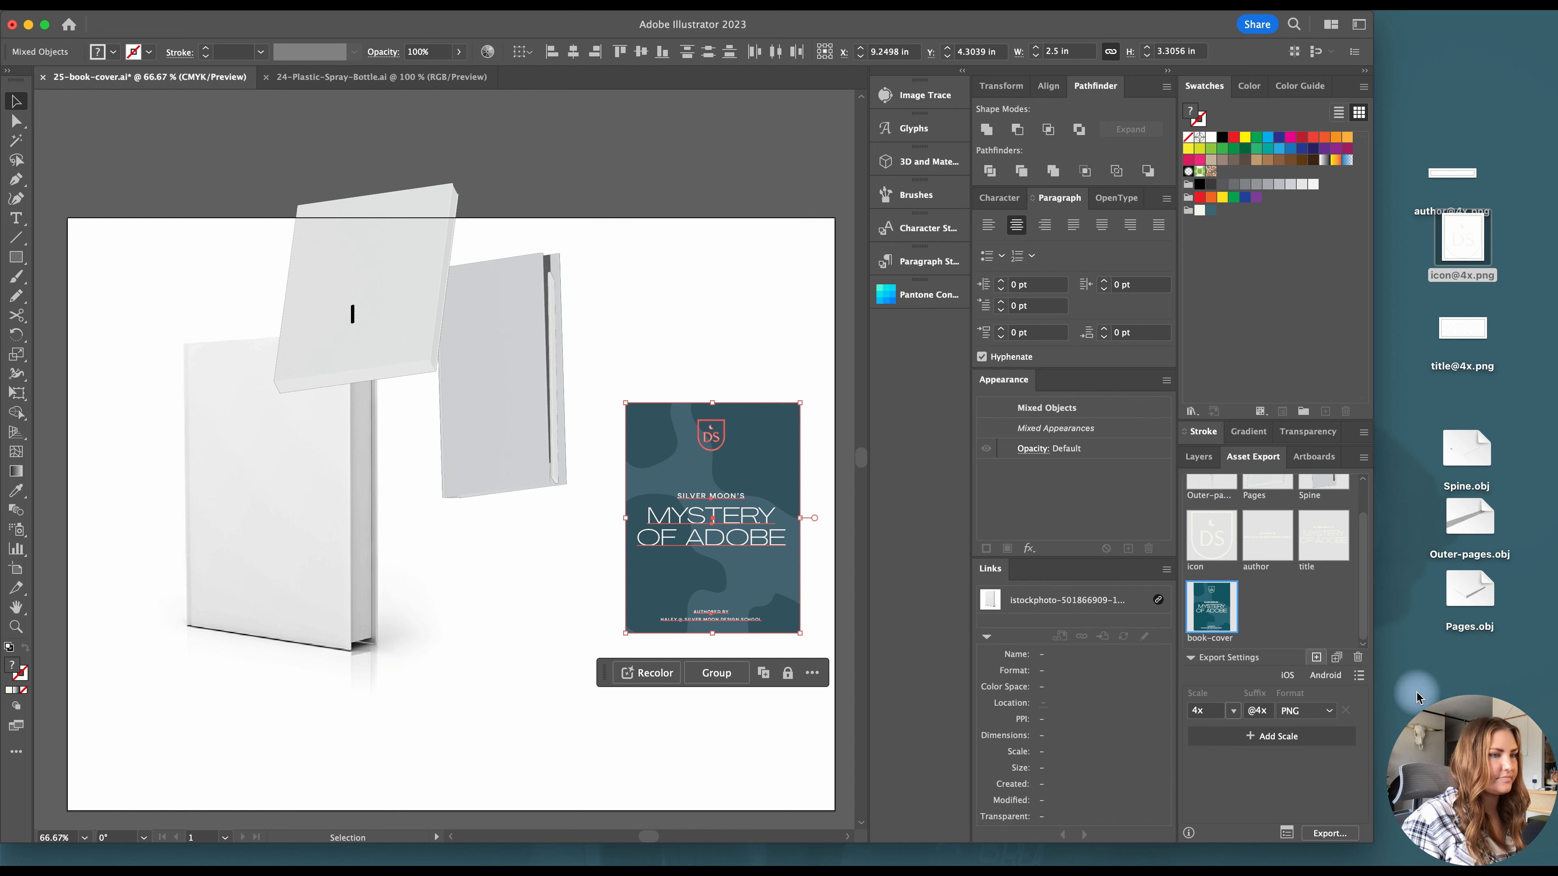
Export the book-cover asset as a PNG at 4x scale
left_click(1231, 712)
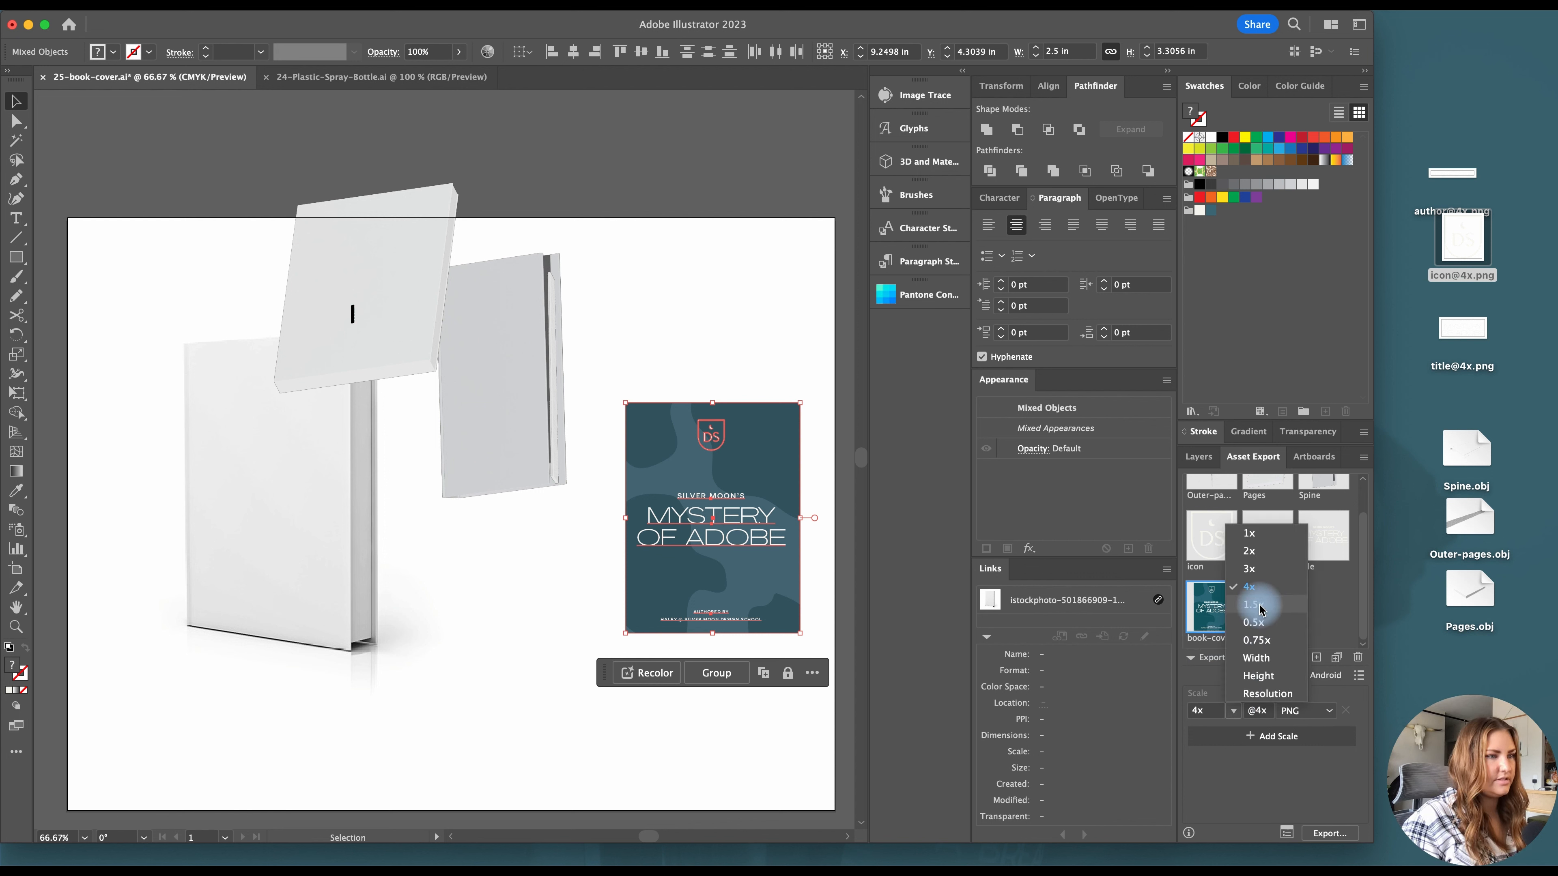
left_click(1254, 590)
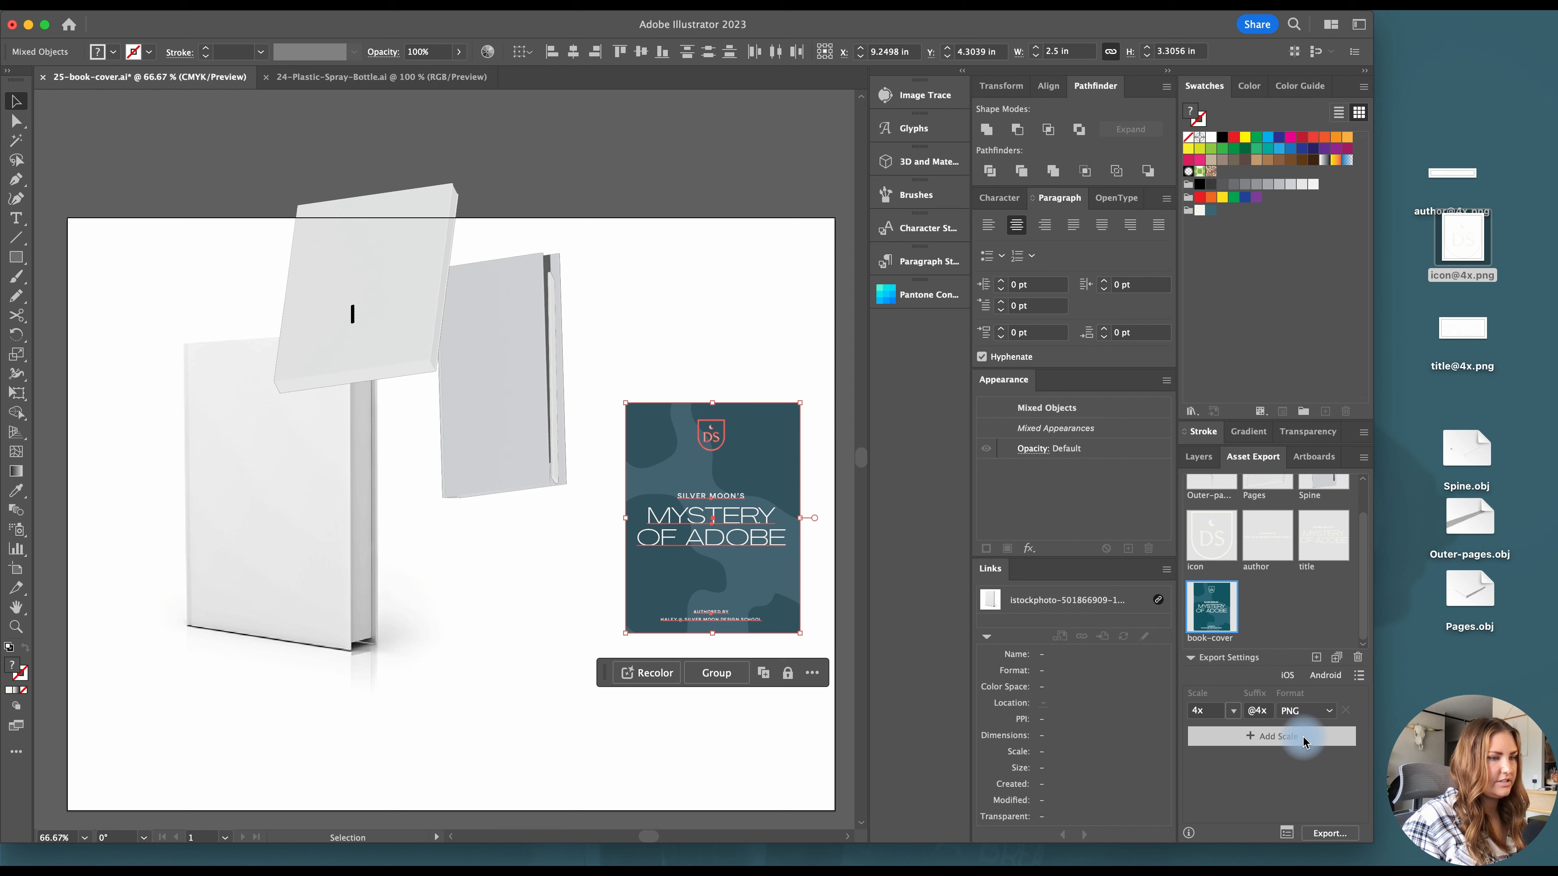
left_click(1317, 826)
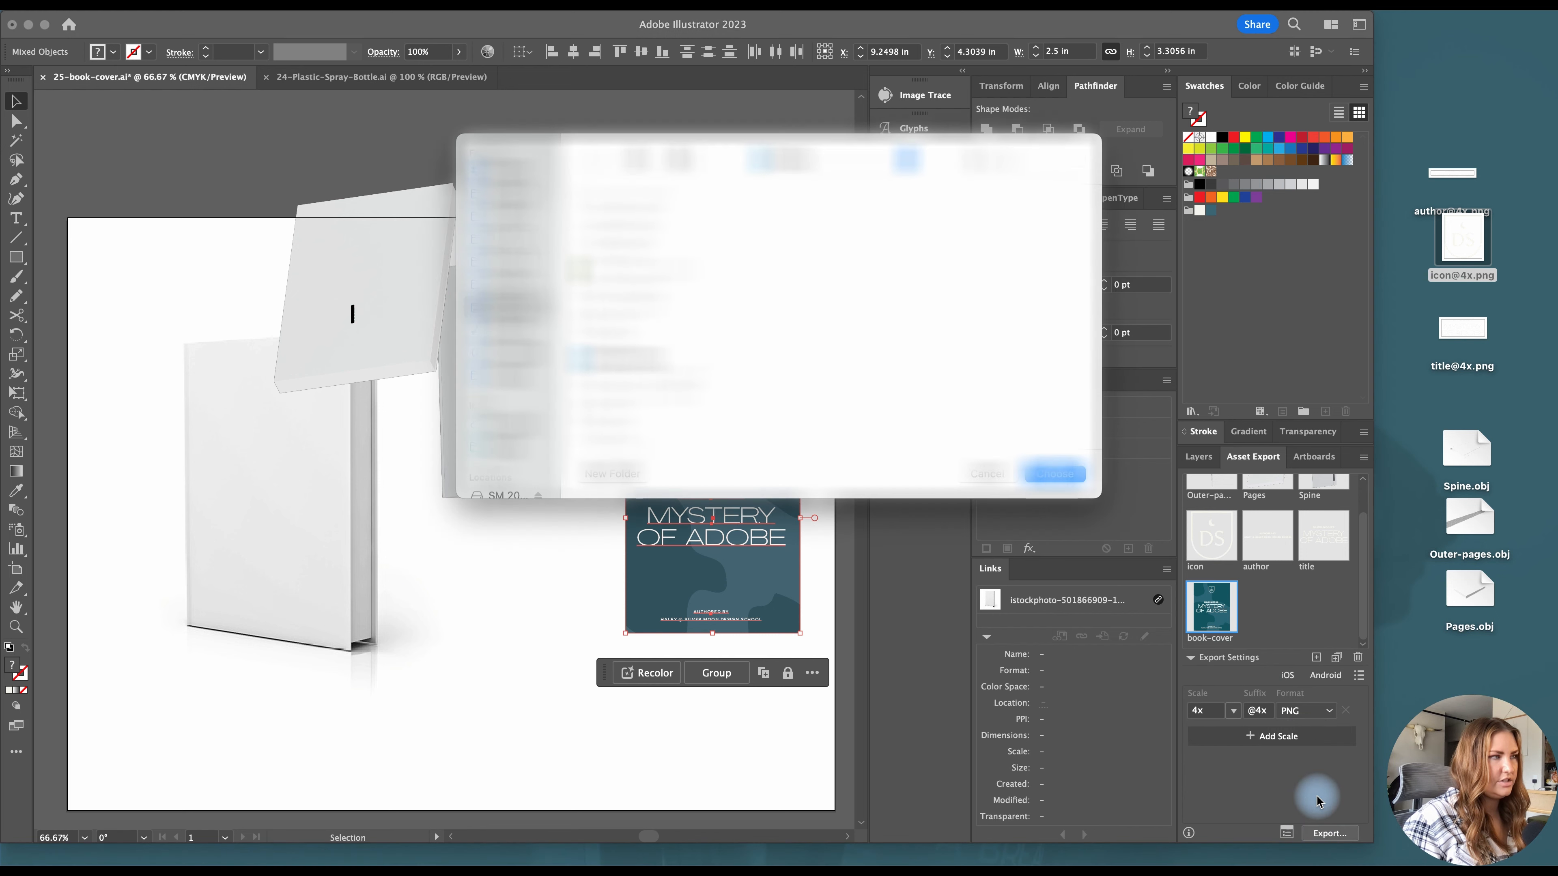
left_click(1073, 480)
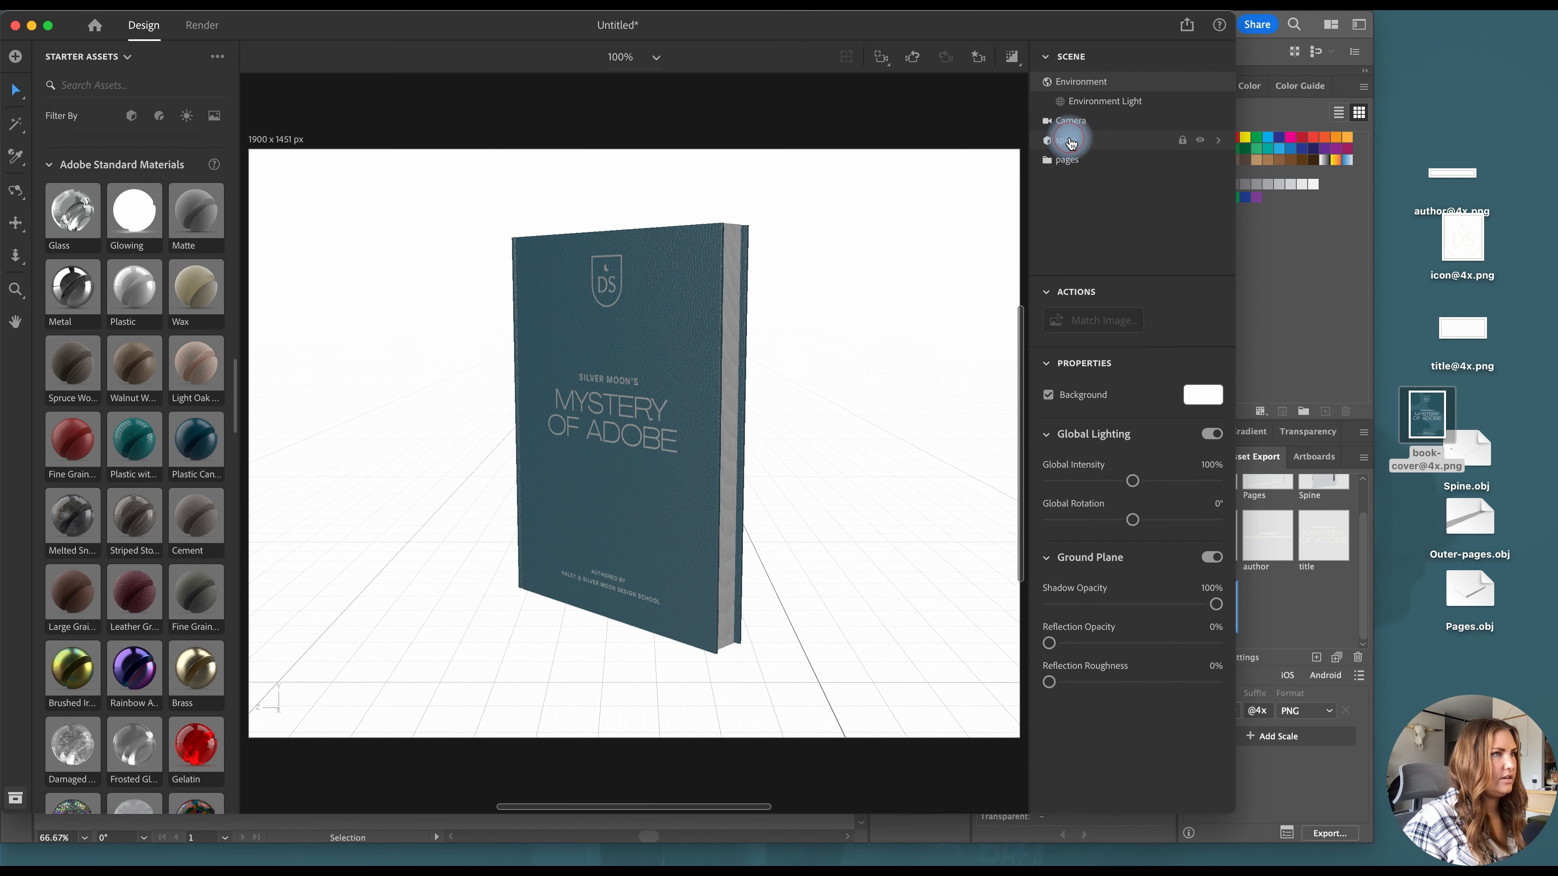
In Adobe Dimension, group the spine and pages, rename the group Book-1, and duplicate it
left_click(1083, 158)
left_click(1108, 319)
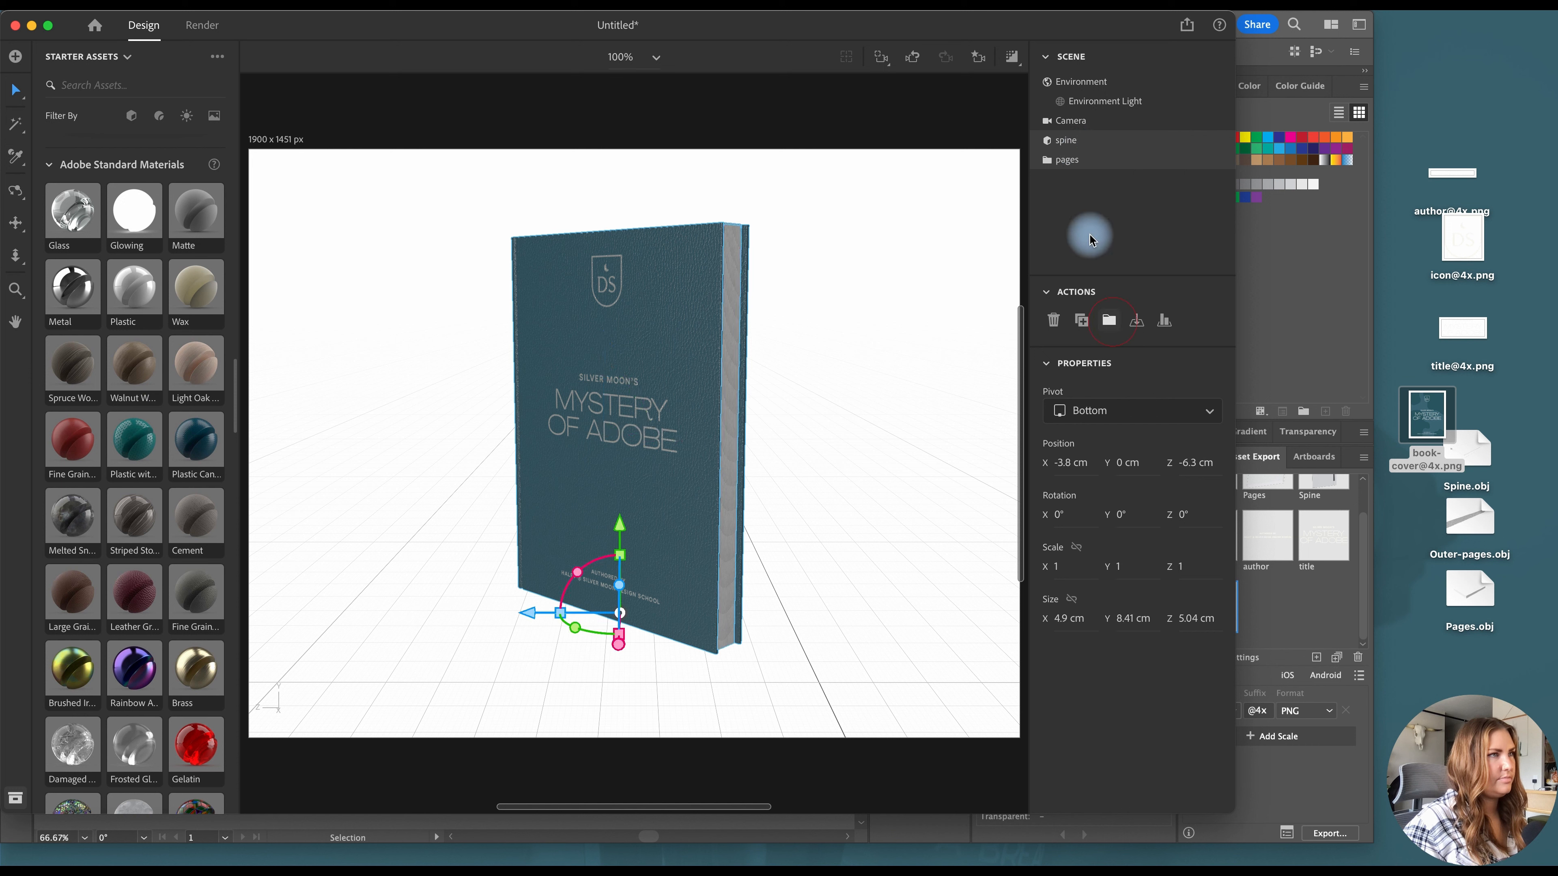
left_click(1064, 145)
double_click(1064, 145)
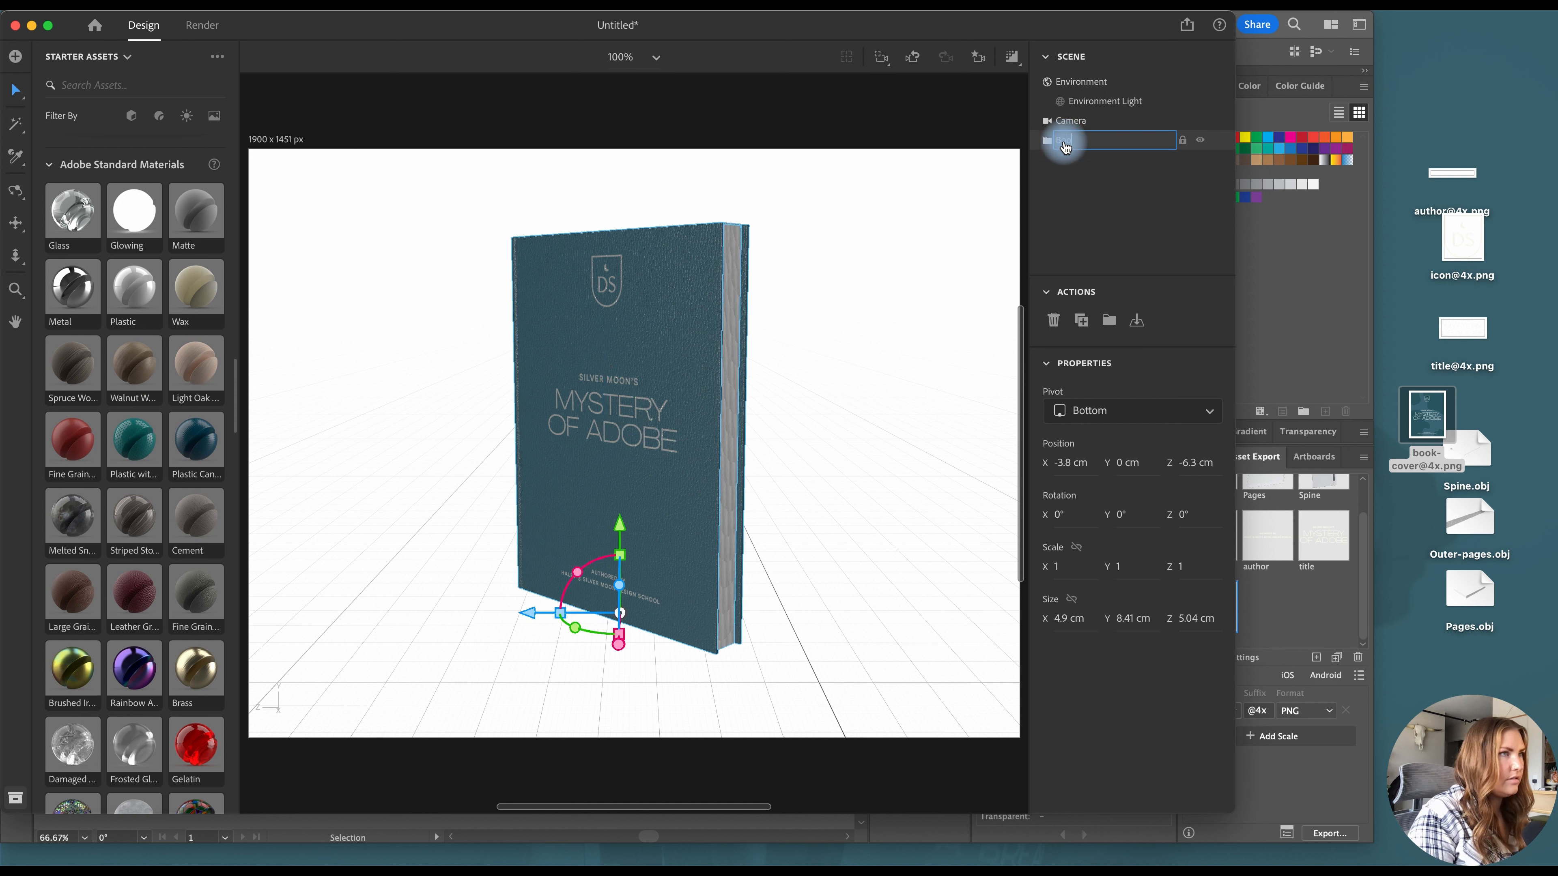
type("Book-1")
key("Return")
key("super+d")
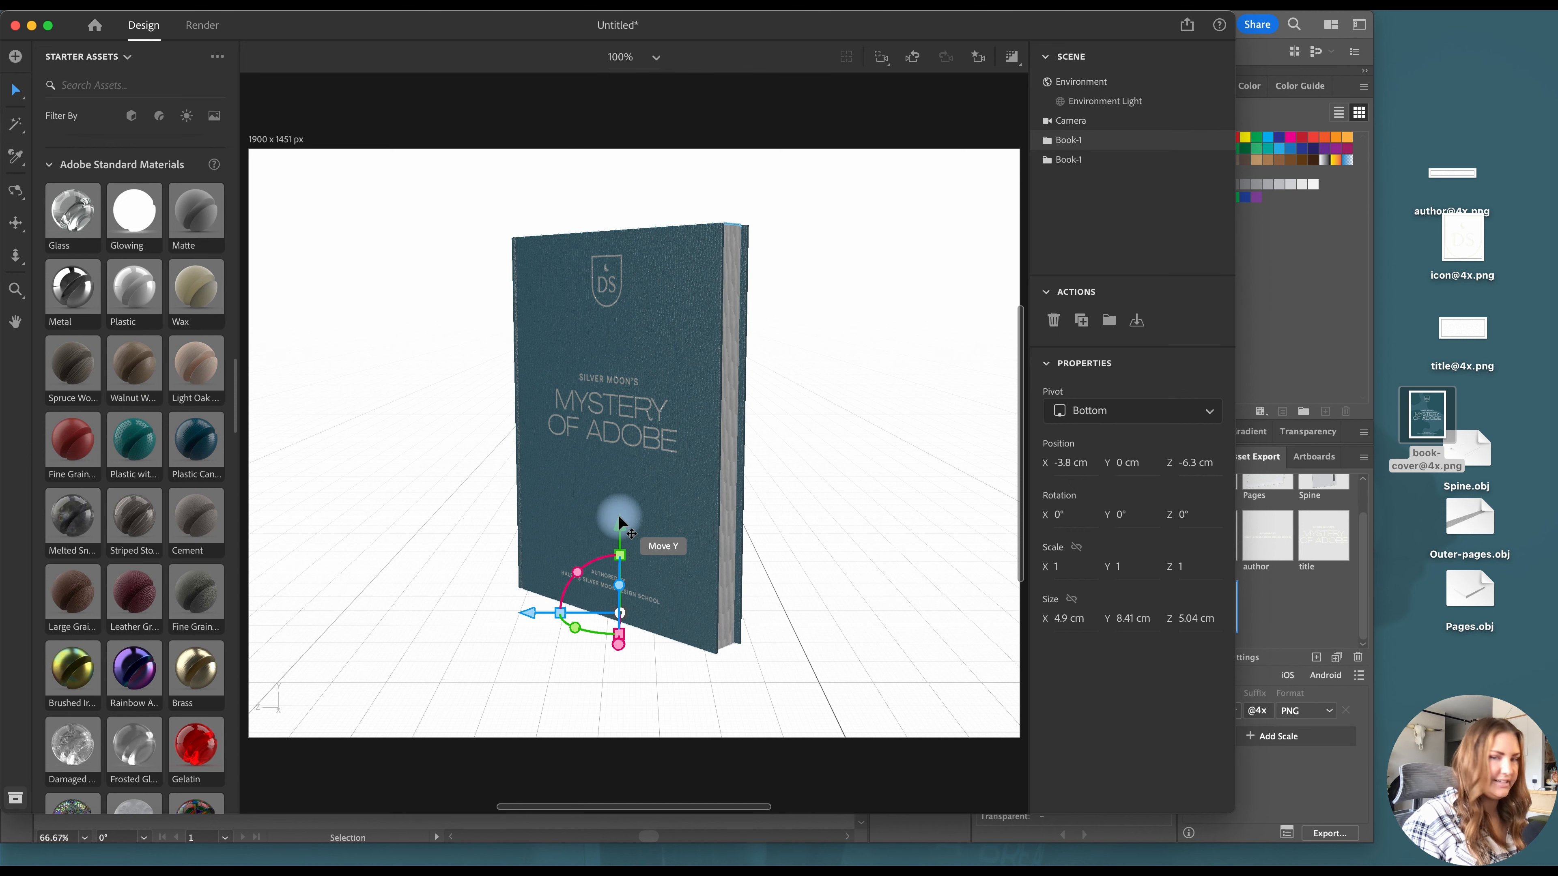
left_click_drag(578, 571, 659, 565)
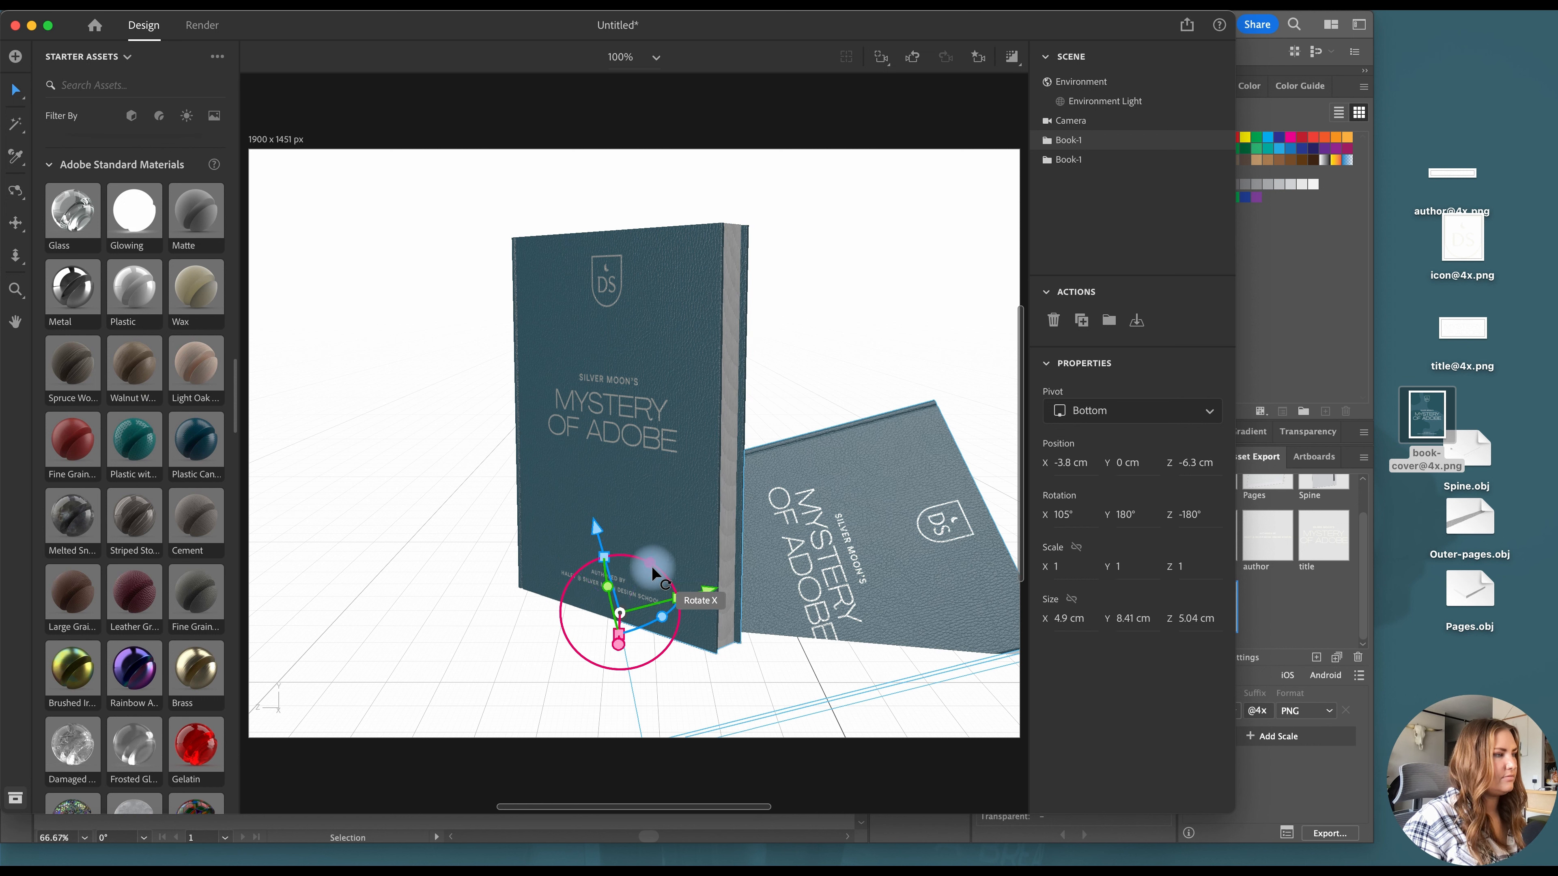
key("super+z")
key("super+z")
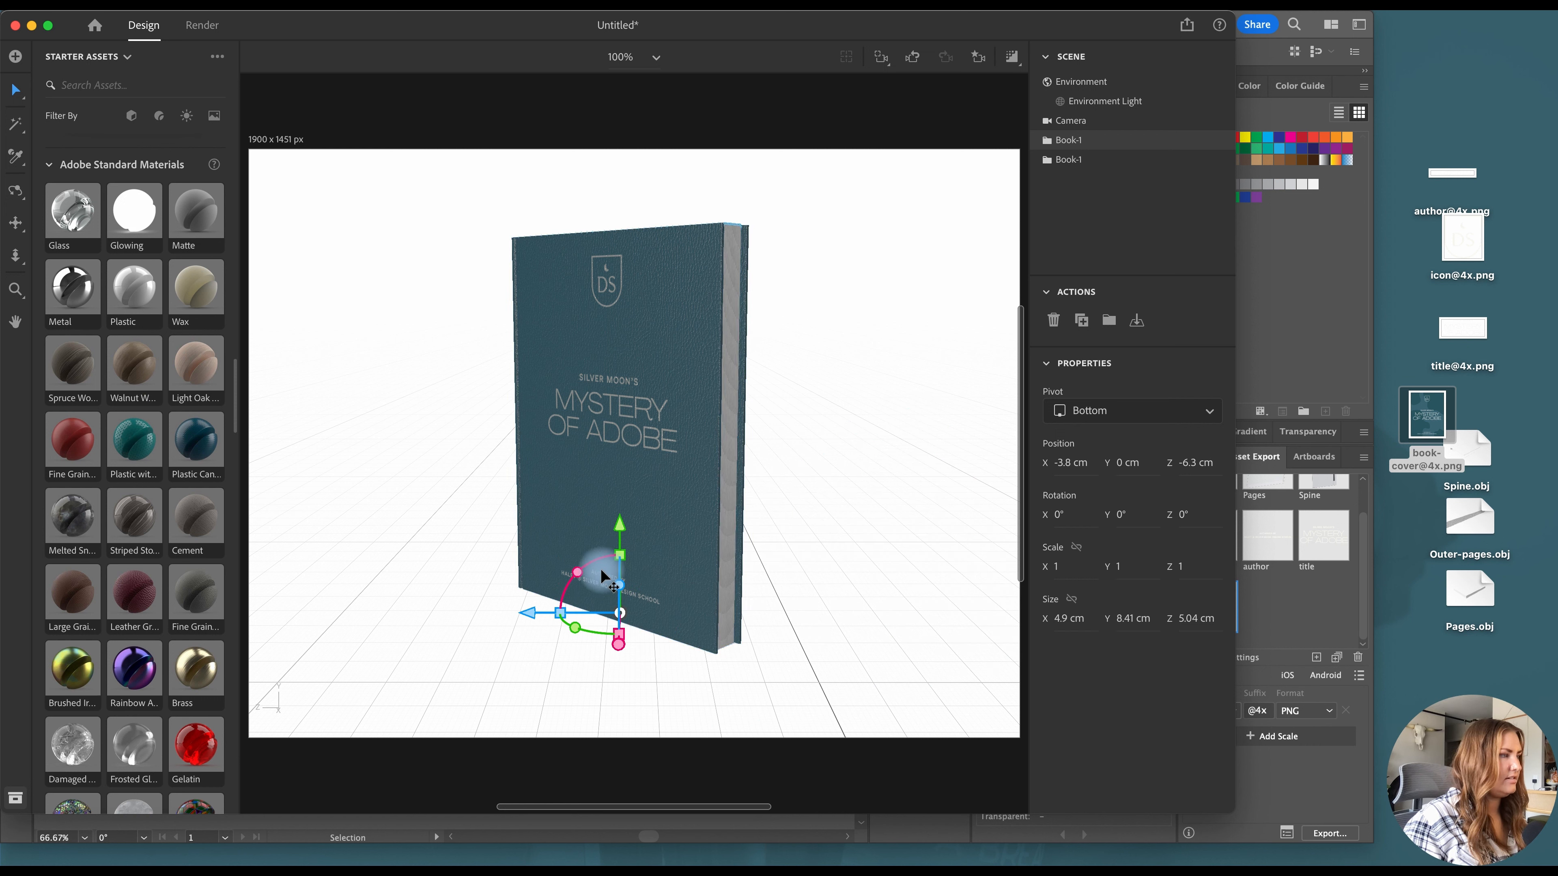
Rotate one book copy to X 90° so it lies flat beneath the other, and raise the standing book to Y 0.8 cm
mouse_move(600, 571)
left_mouse_down()
mouse_move(610, 558)
mouse_move(655, 577)
mouse_move(626, 559)
left_mouse_up()
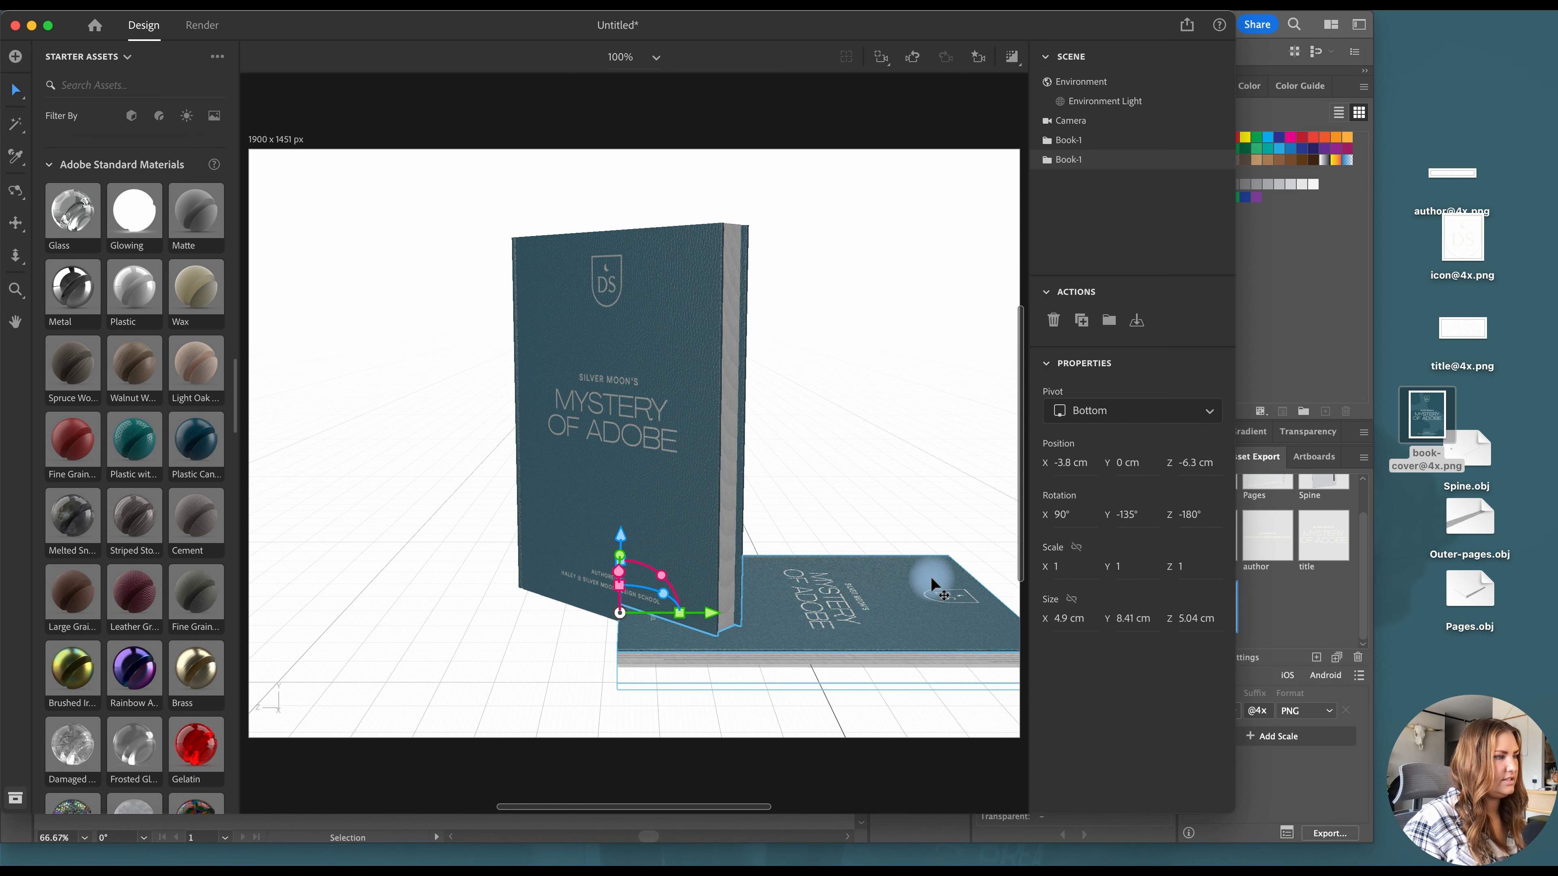
left_click_drag(841, 515, 706, 589)
left_click(1067, 147)
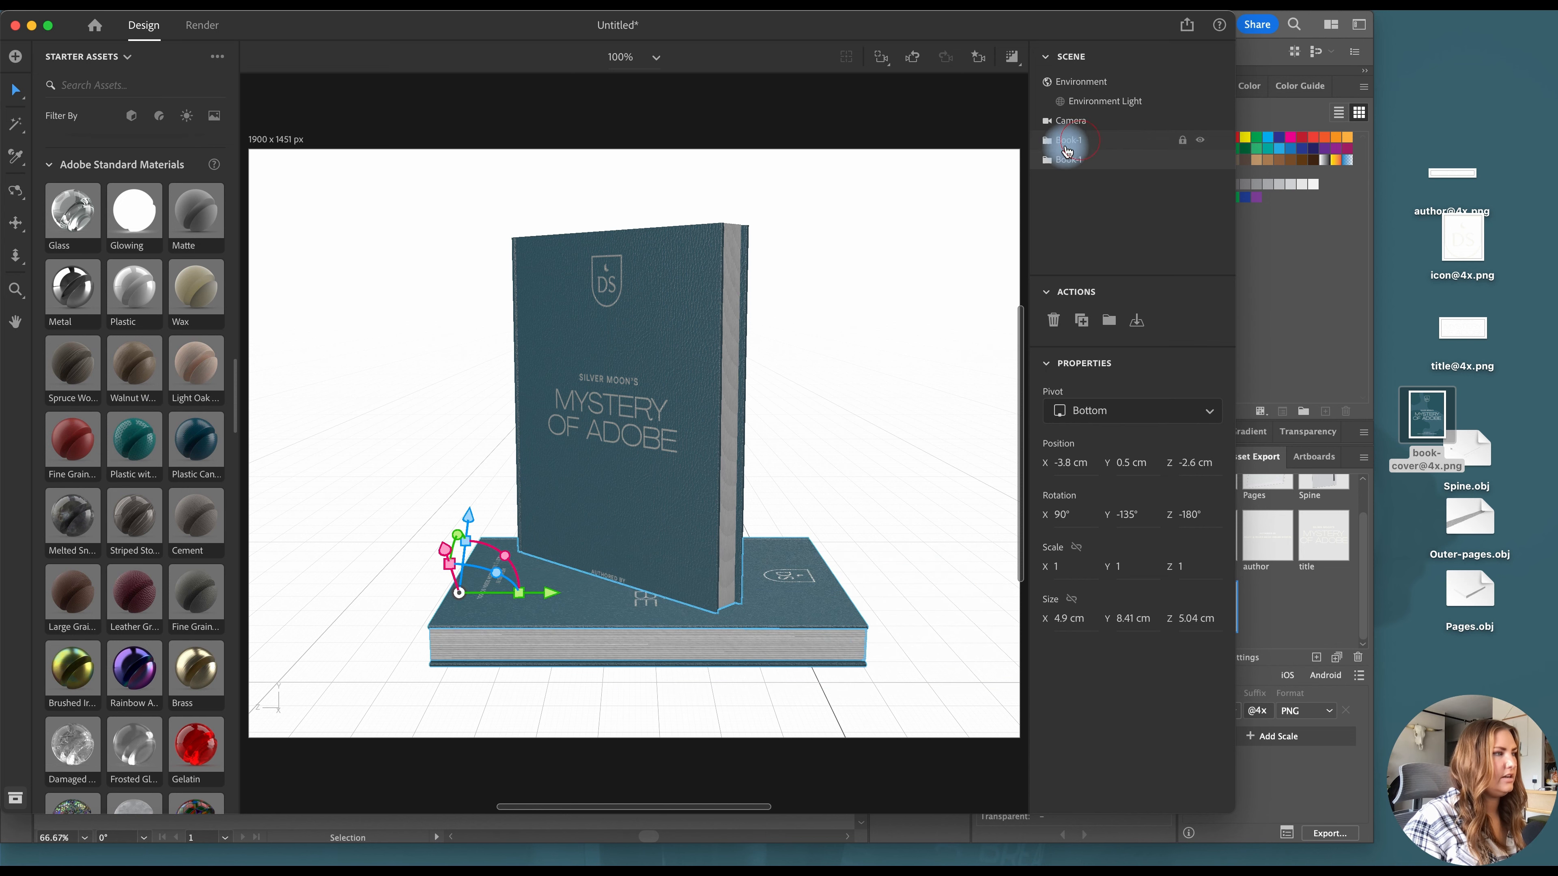
left_click_drag(617, 525, 619, 487)
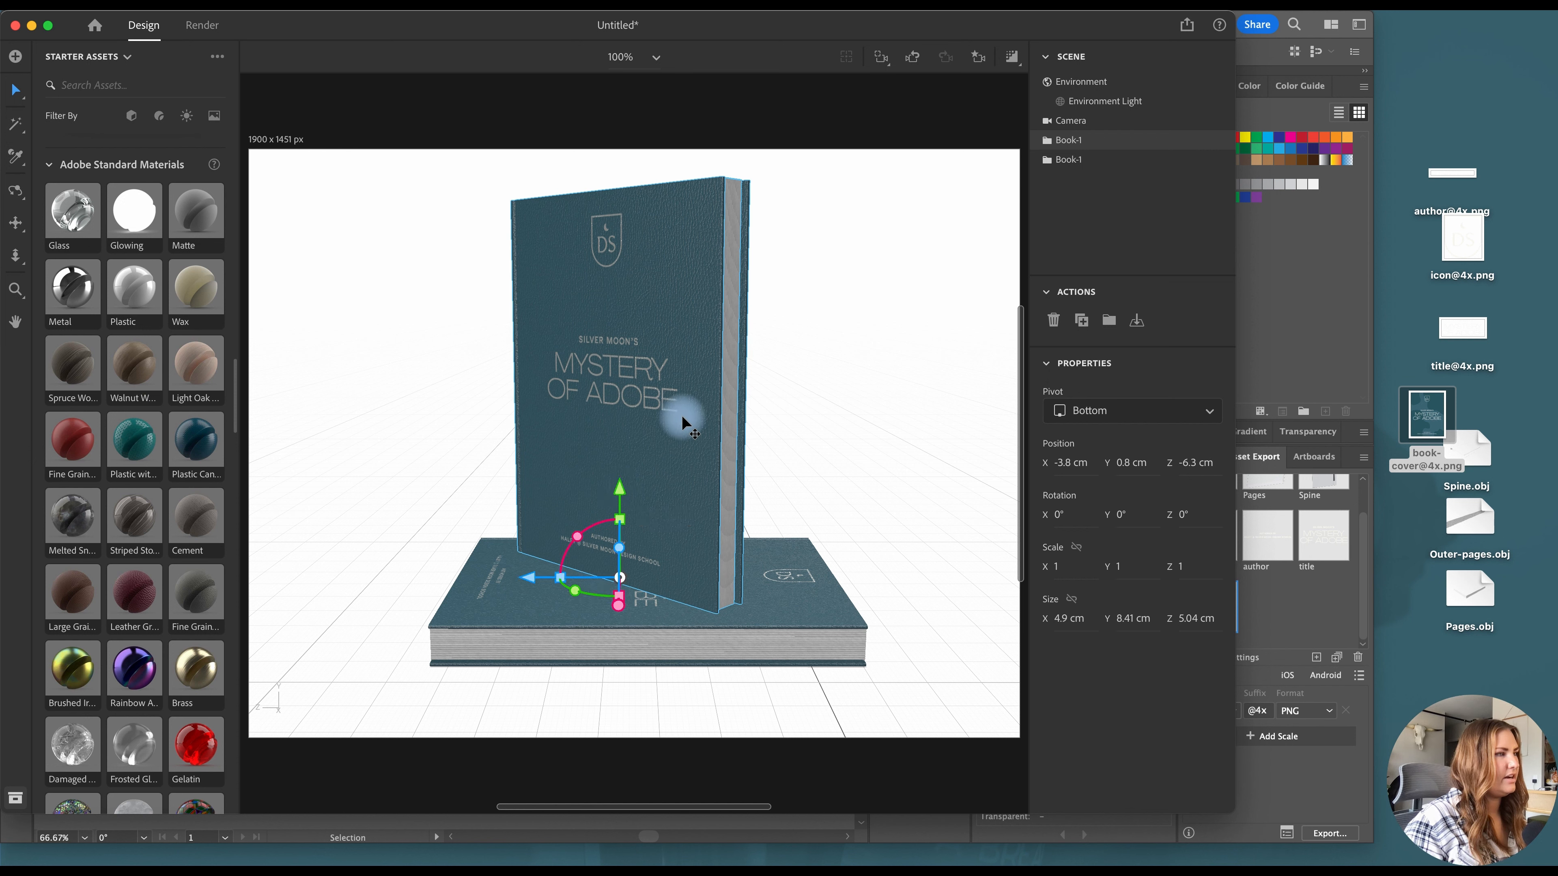
left_click_drag(1433, 405, 596, 449)
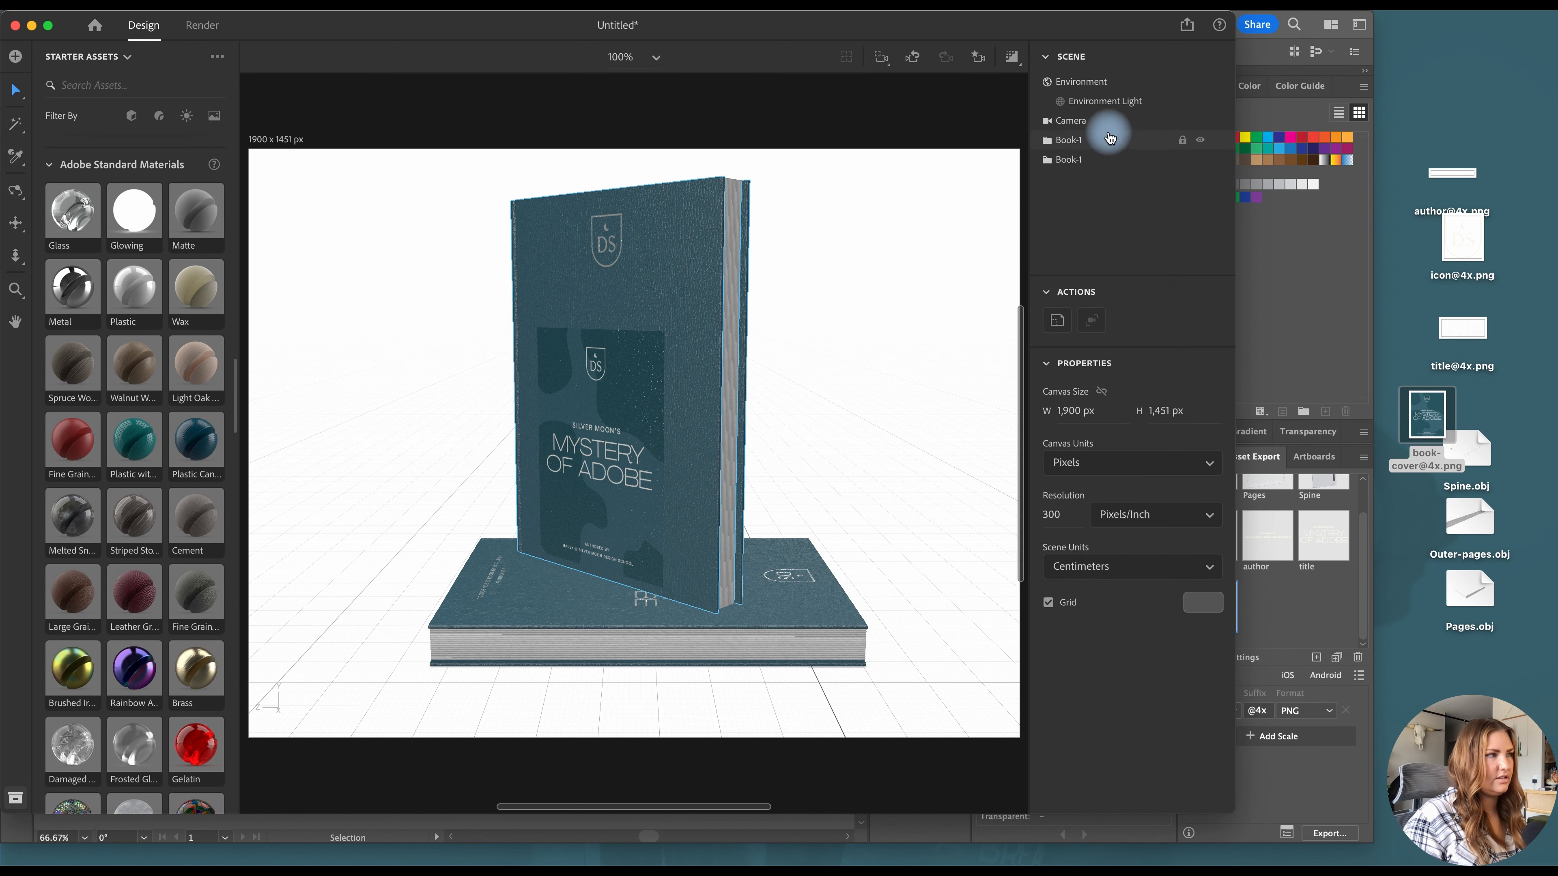
key("Delete")
left_click(608, 228)
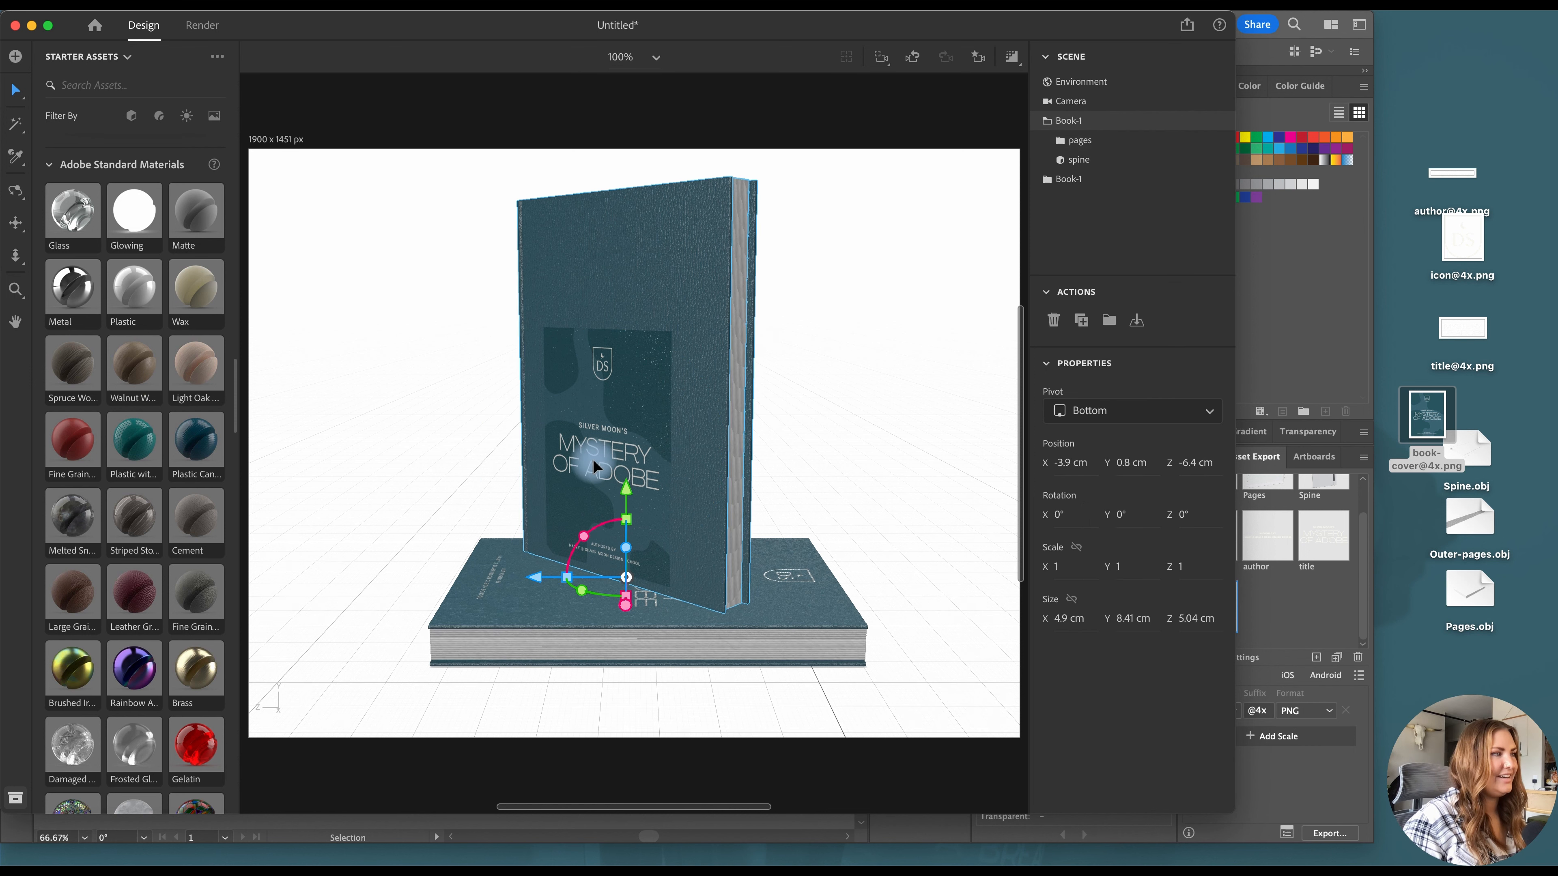
Scale the new cover decal to about 8.4% and position it so it fills the standing book's front
double_click(665, 382)
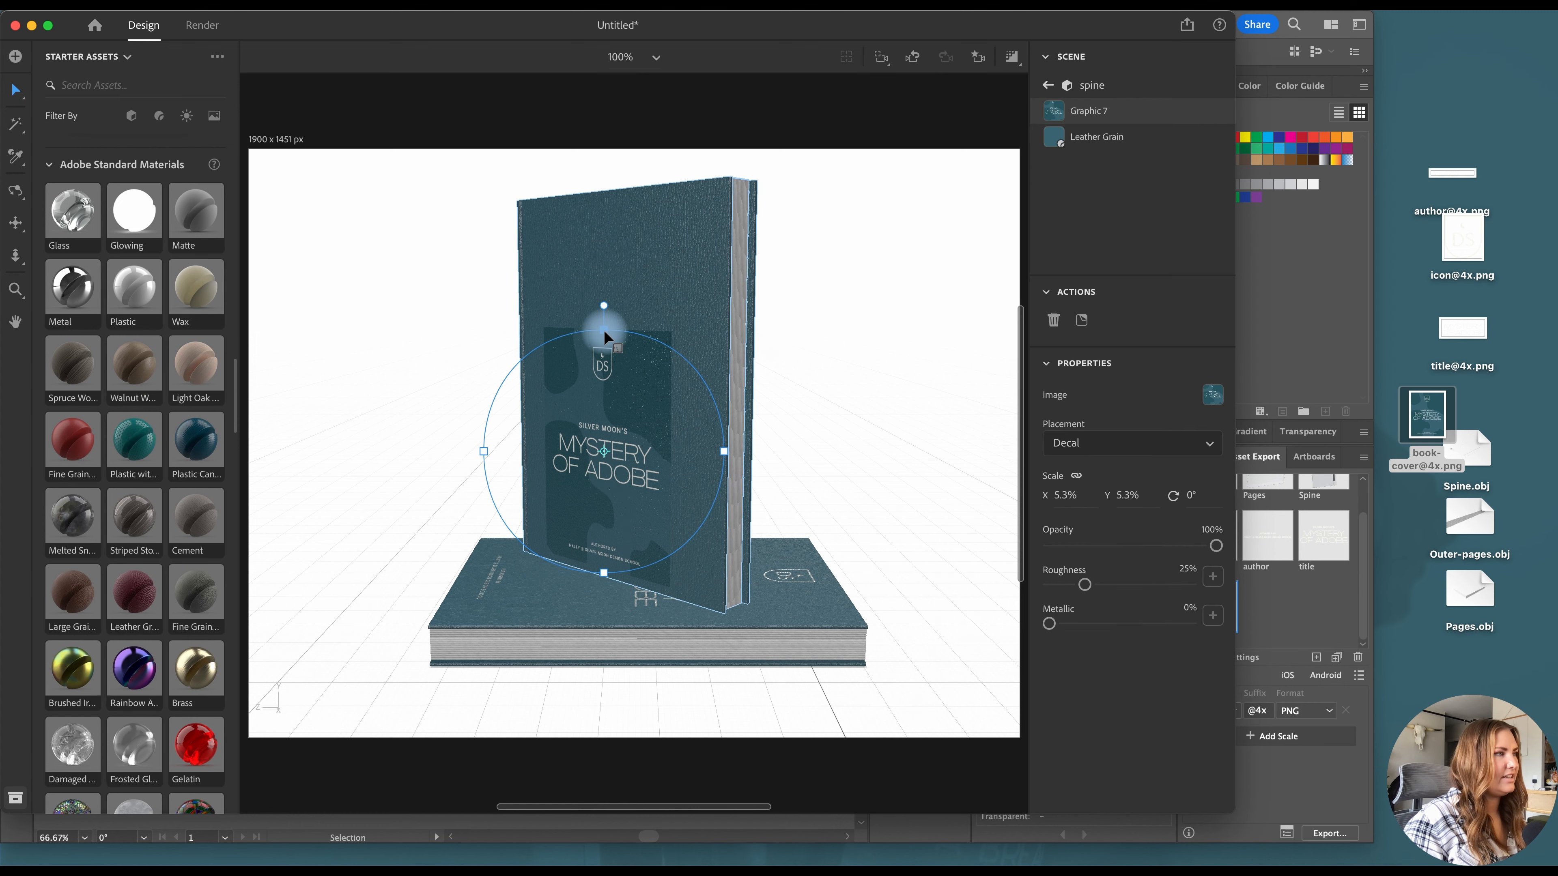
left_click_drag(605, 330, 602, 259)
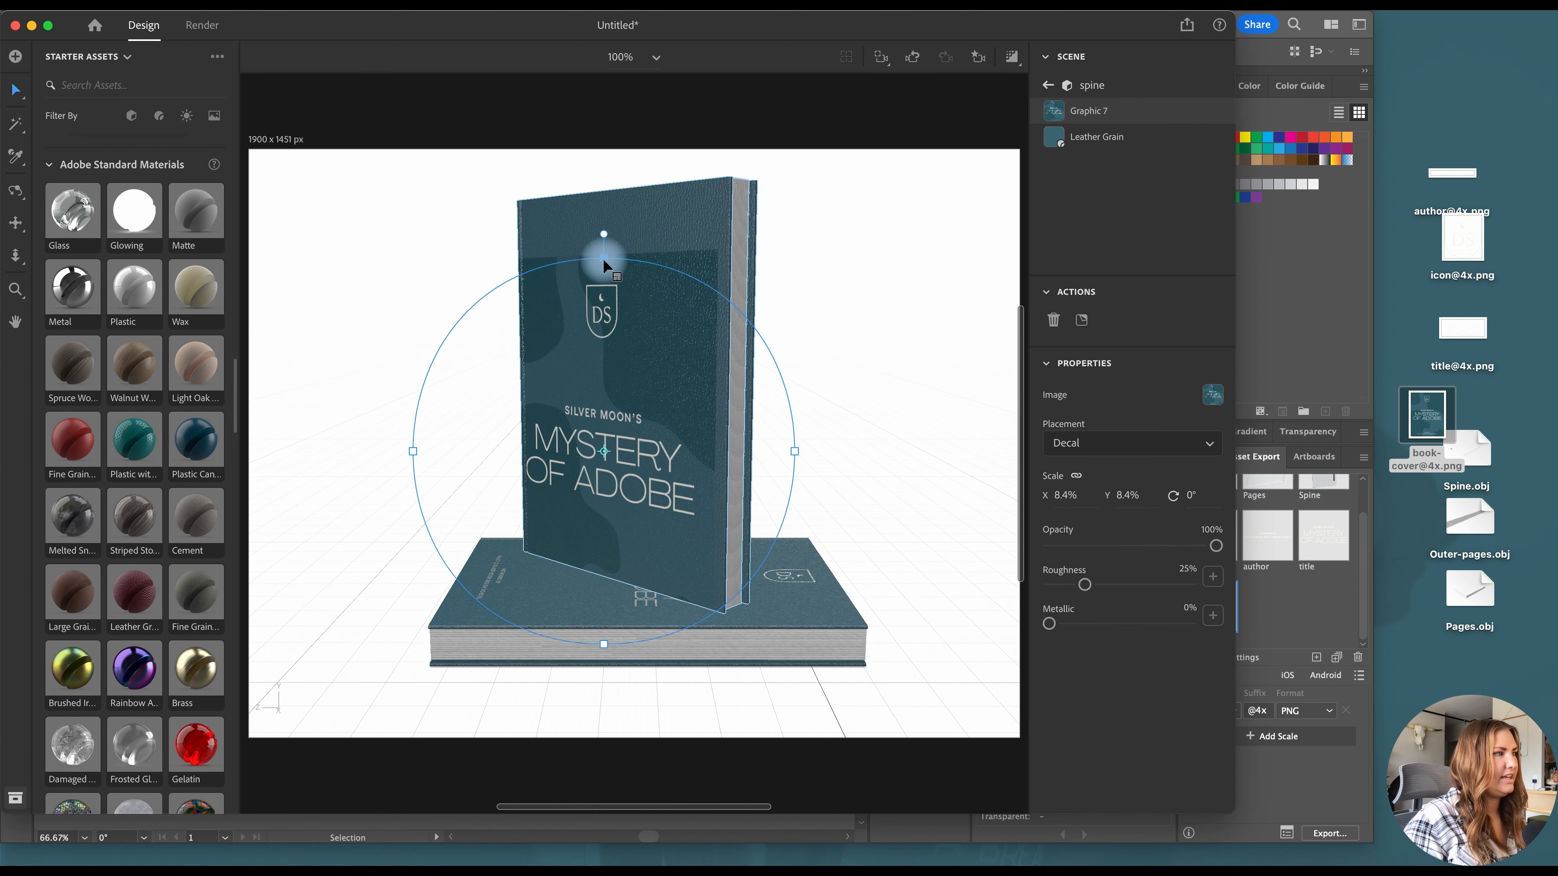
left_click_drag(647, 366, 659, 312)
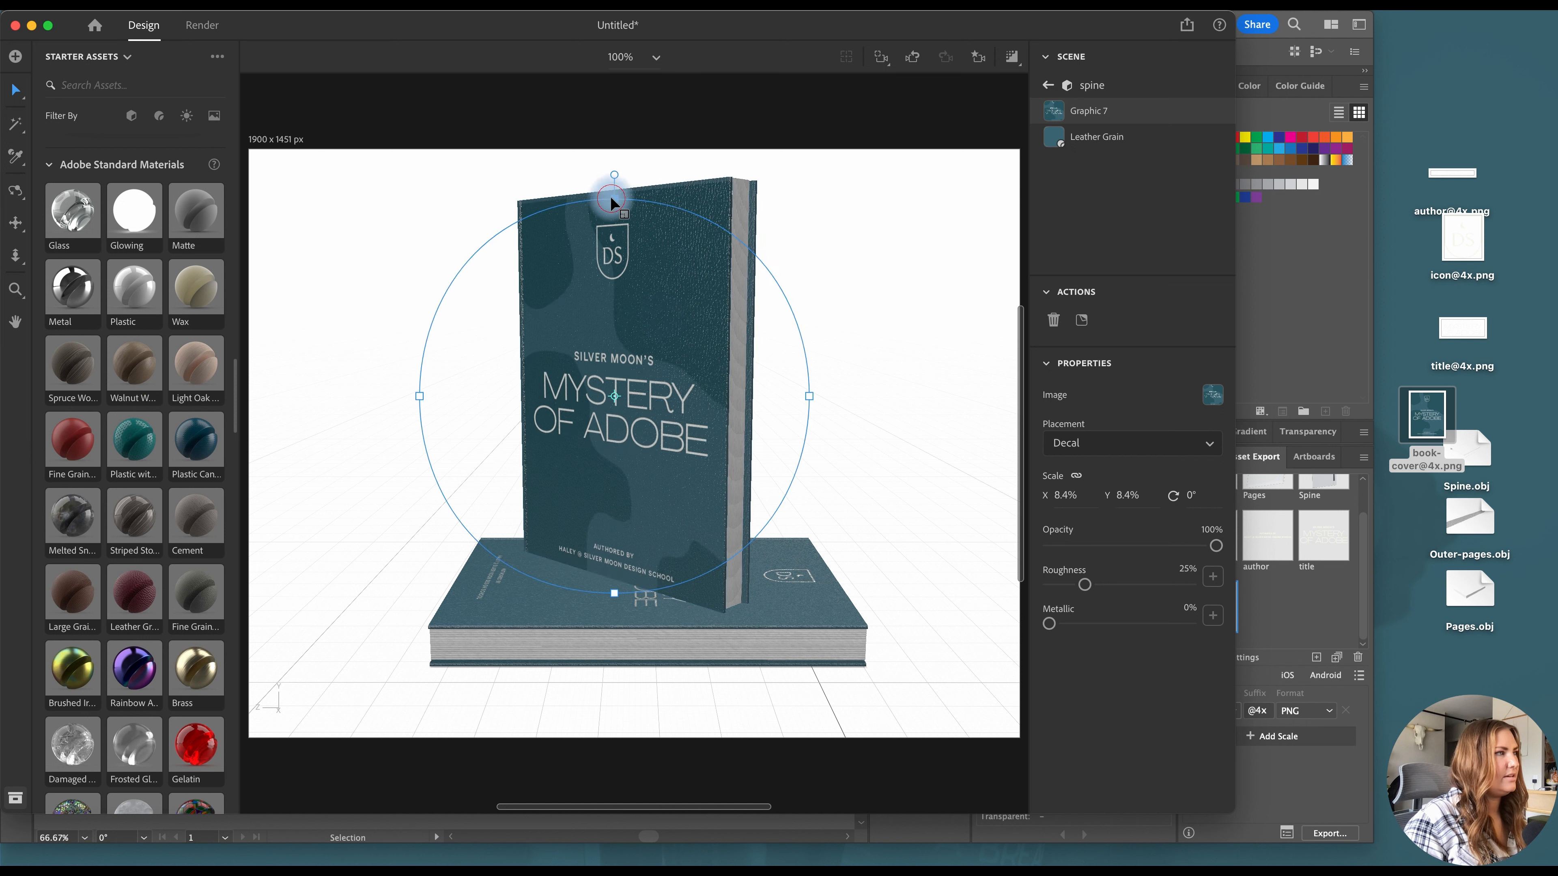
left_click_drag(610, 196, 609, 197)
left_click_drag(665, 256, 669, 261)
left_click(891, 359)
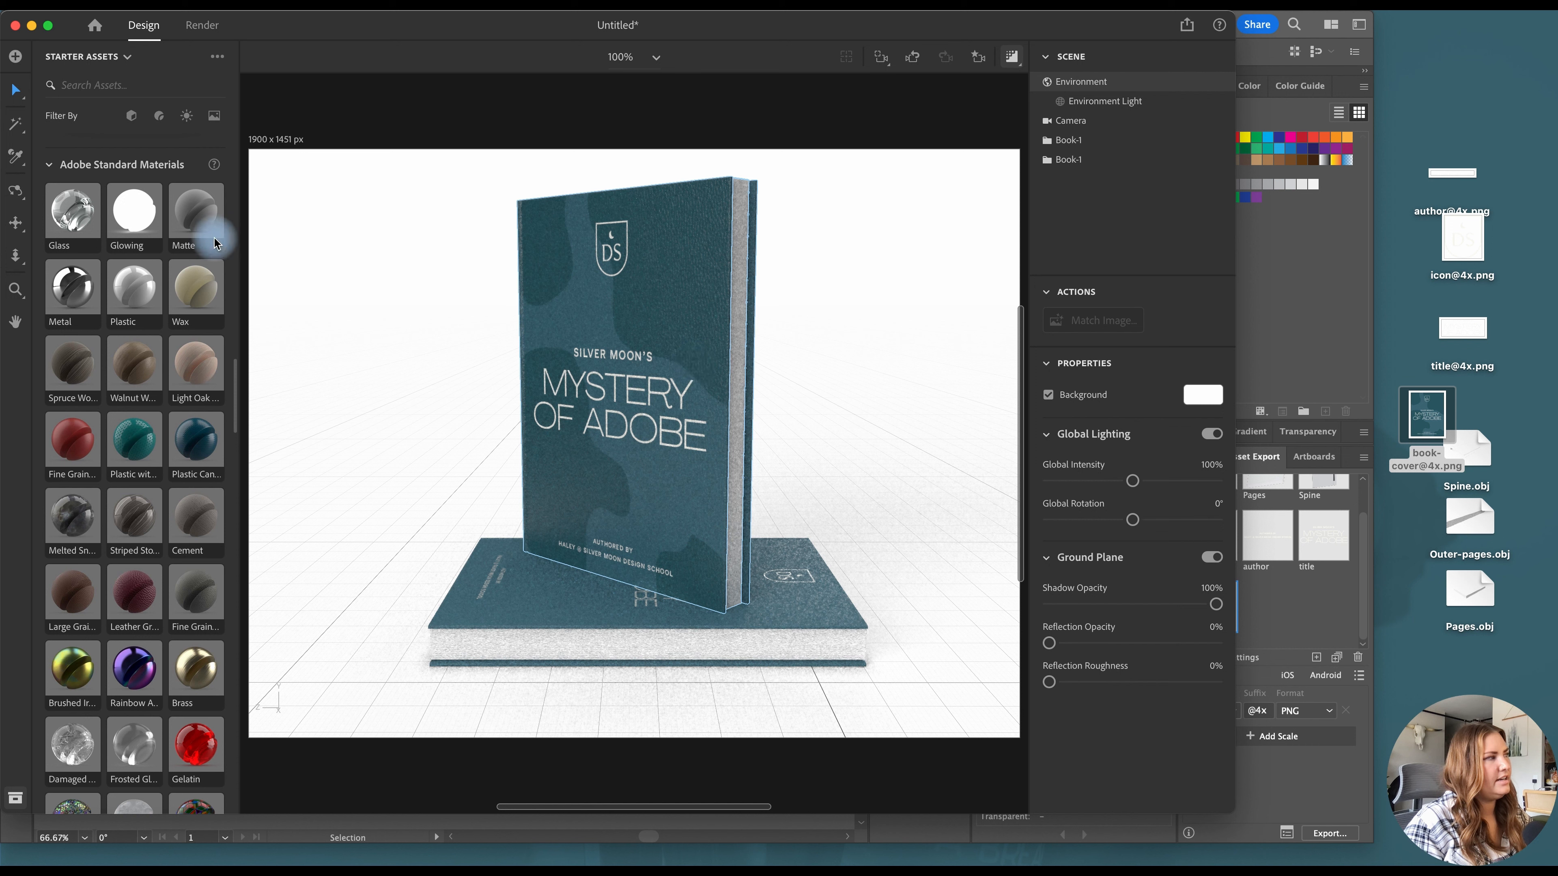
Try the Matte material on the standing book's front cover, and undo the material change
left_click_drag(206, 218, 654, 297)
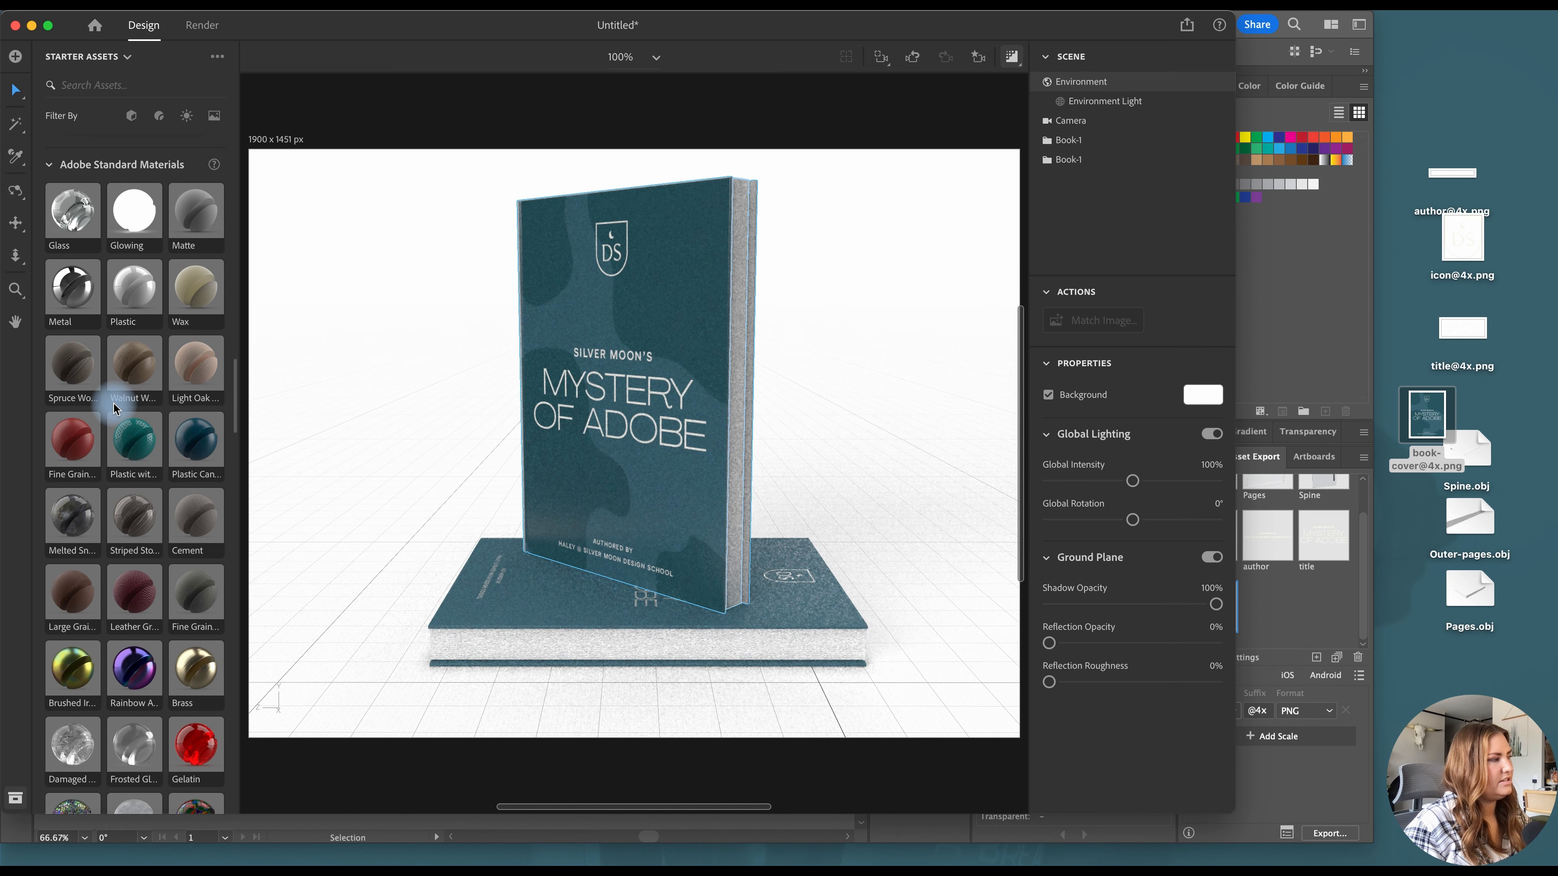
key("super+z")
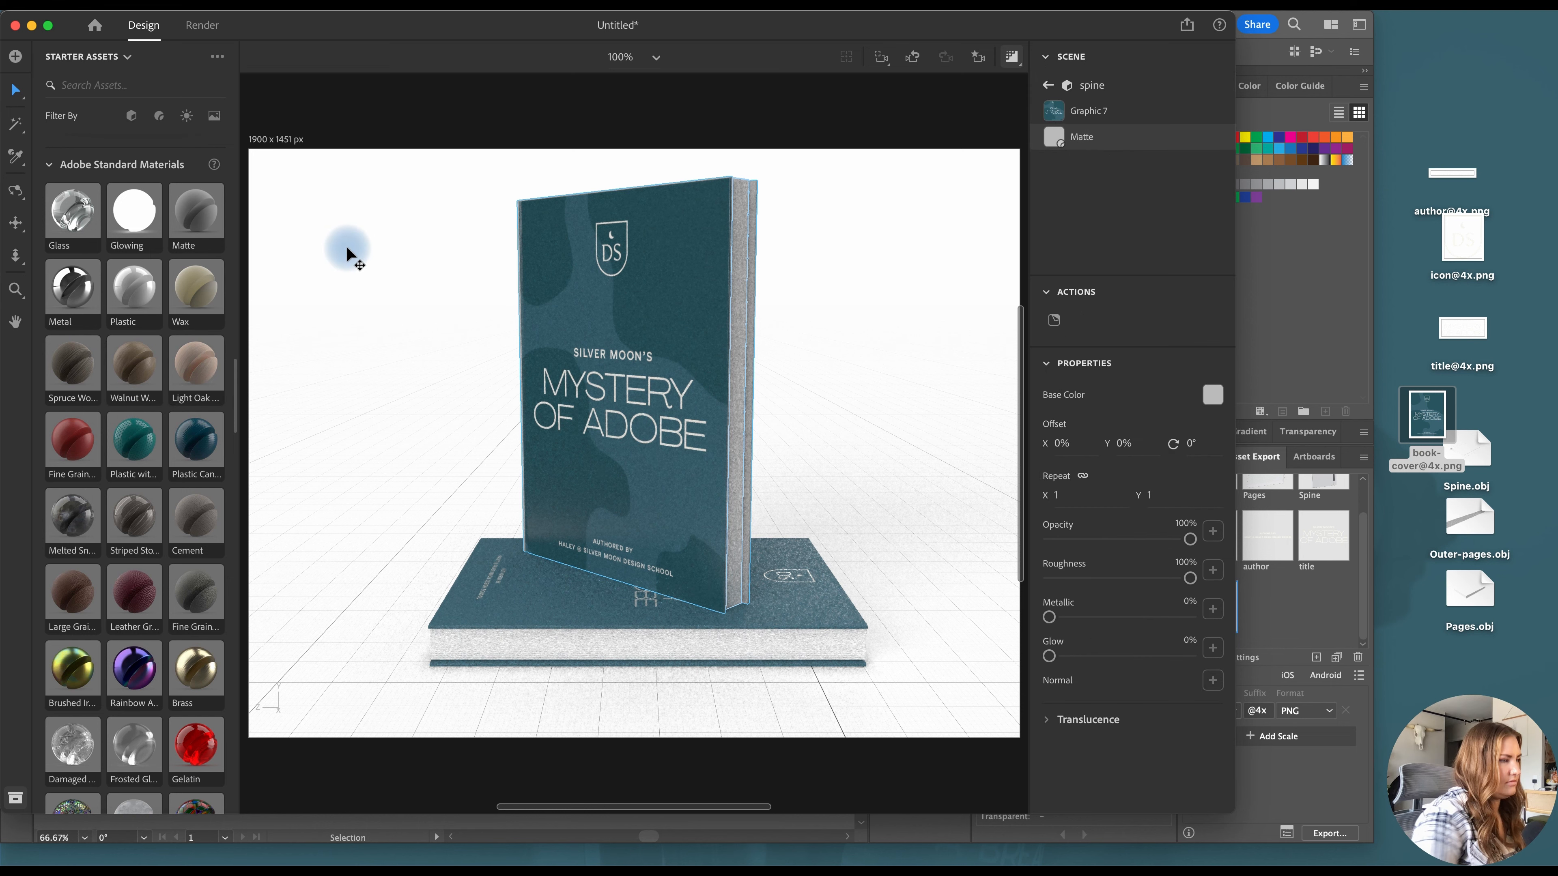
left_click(776, 288)
Add the 3-Point Light preset to the scene and compare the books with the render preview on and off
scroll(157, 441, "up", 2)
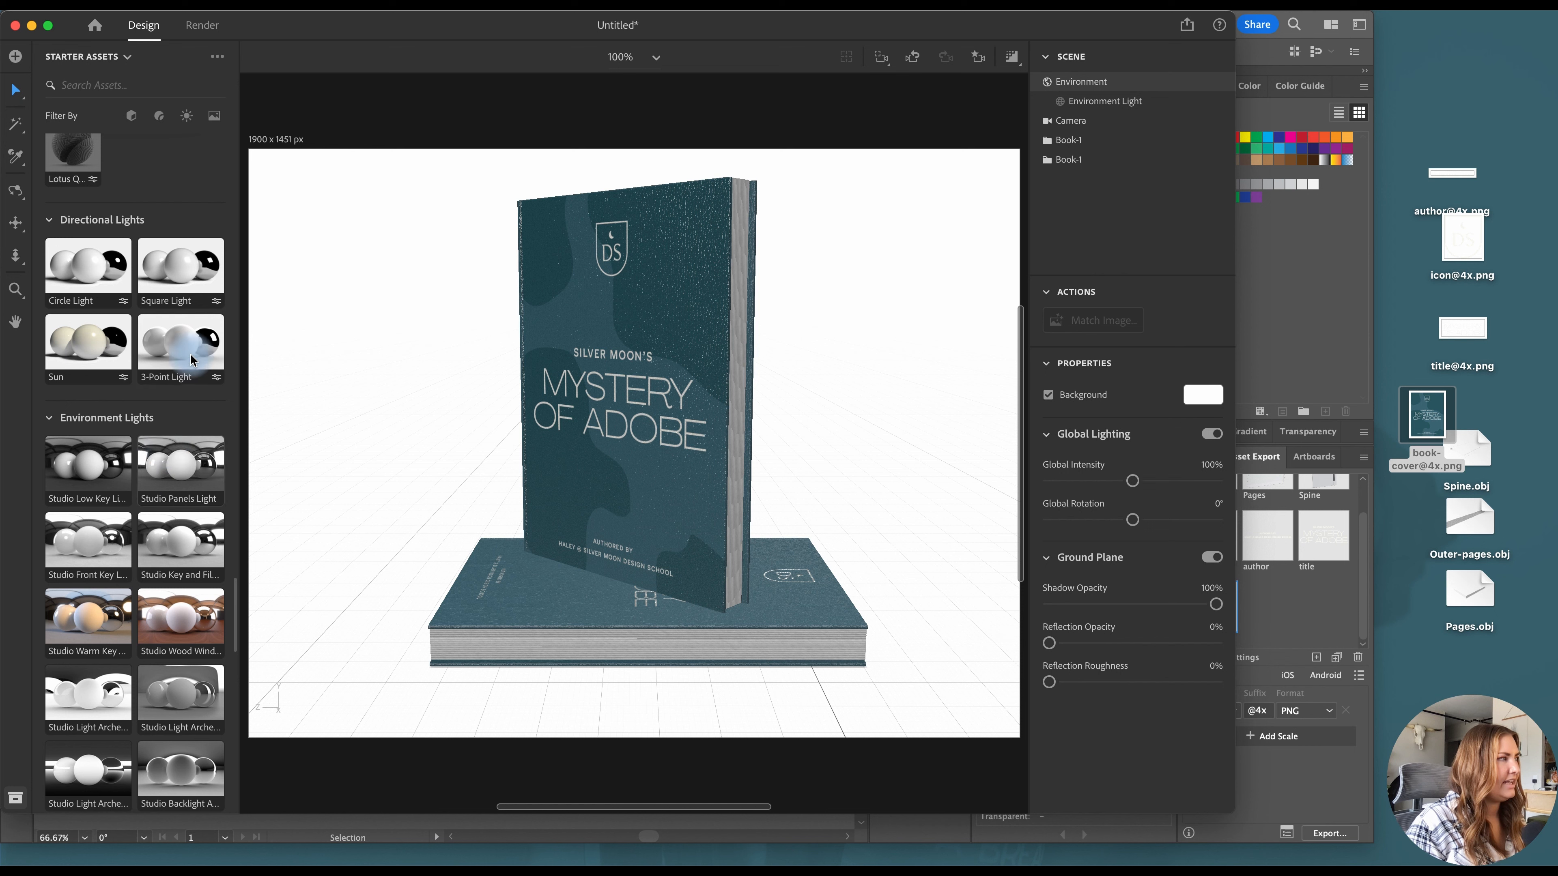
left_click_drag(187, 347, 398, 476)
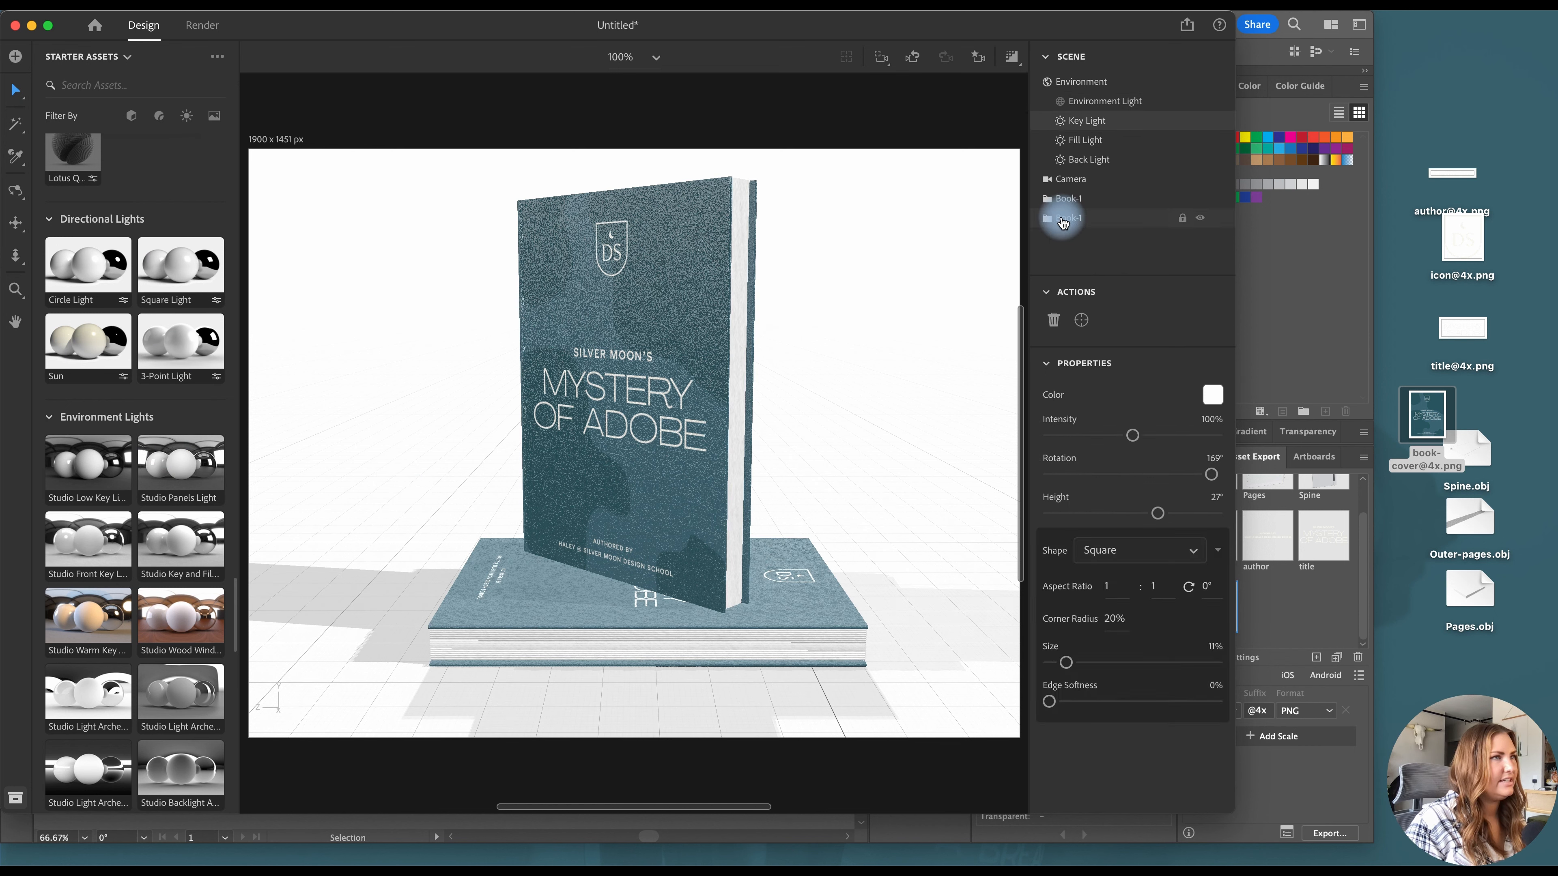
left_click(1014, 59)
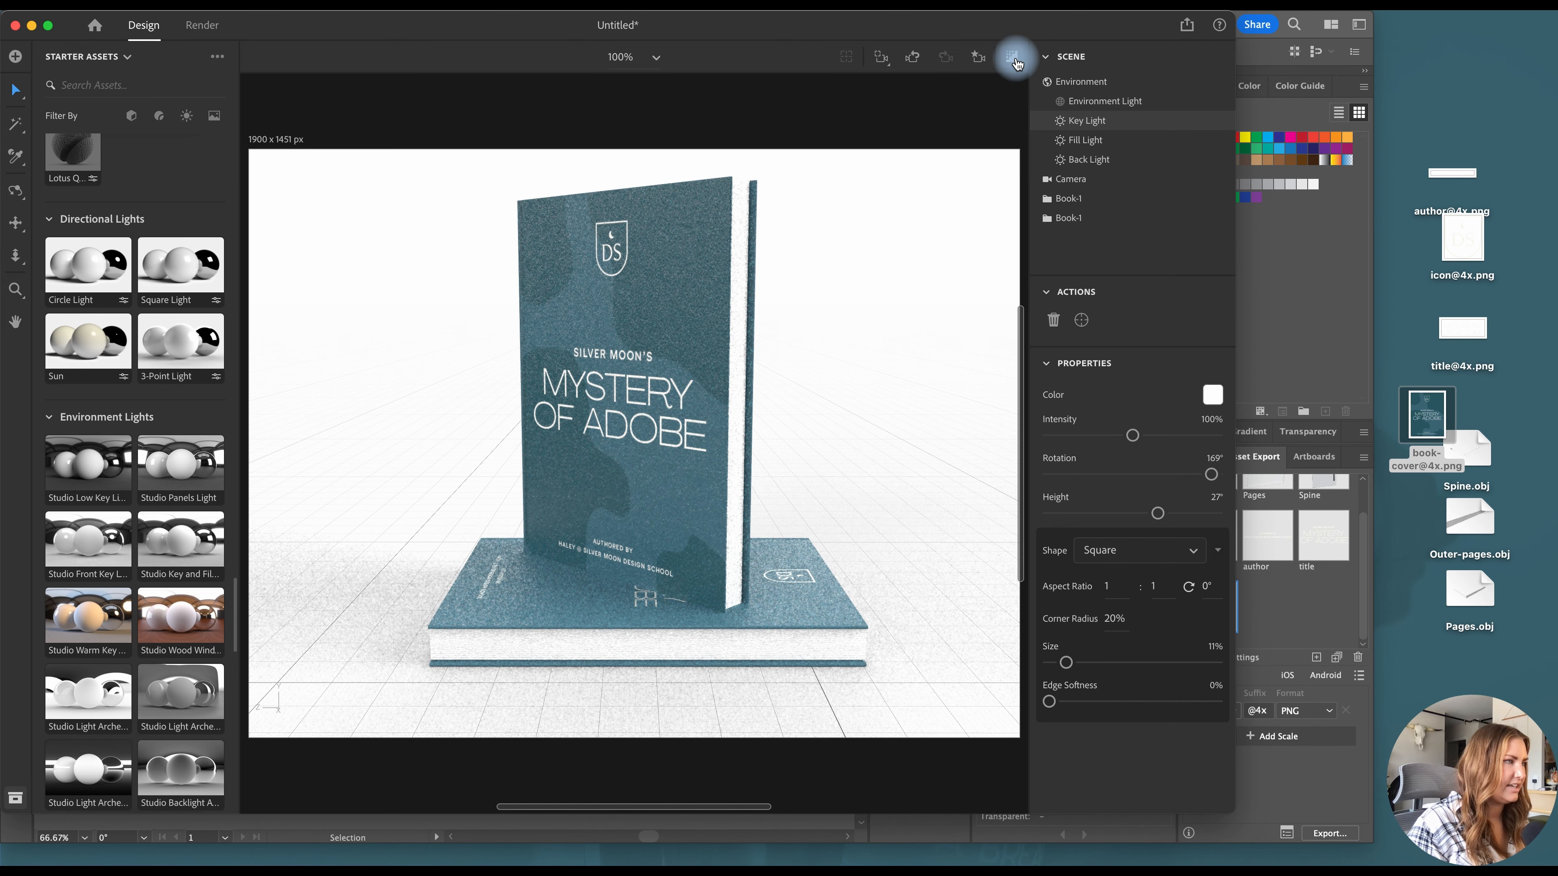
left_click(1014, 60)
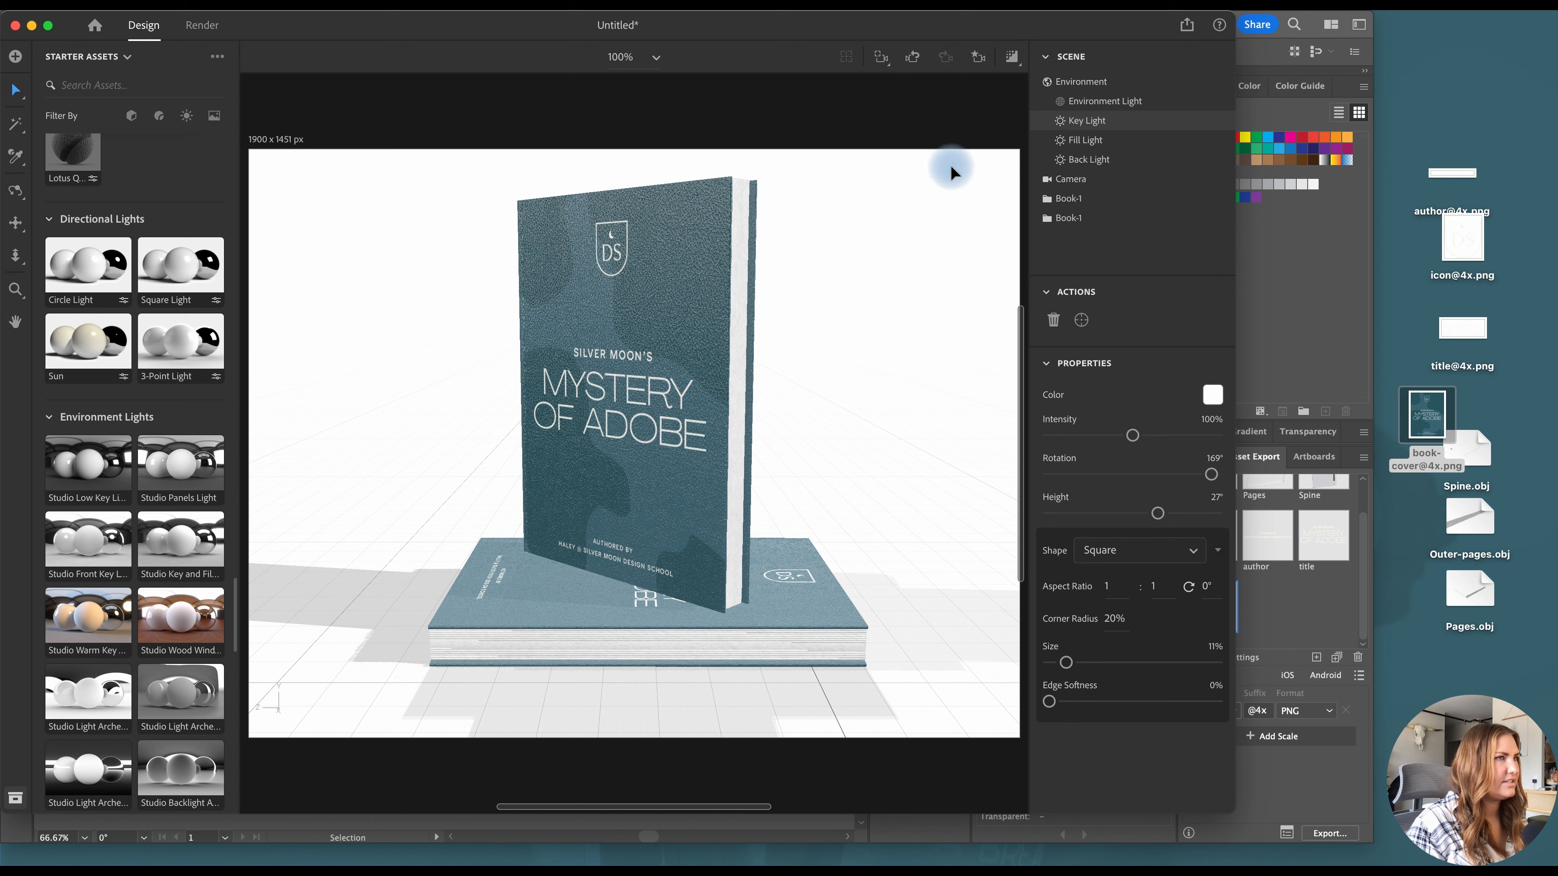
Set the Fill Light's rotation to 30° and its height to 25°
left_click(1097, 144)
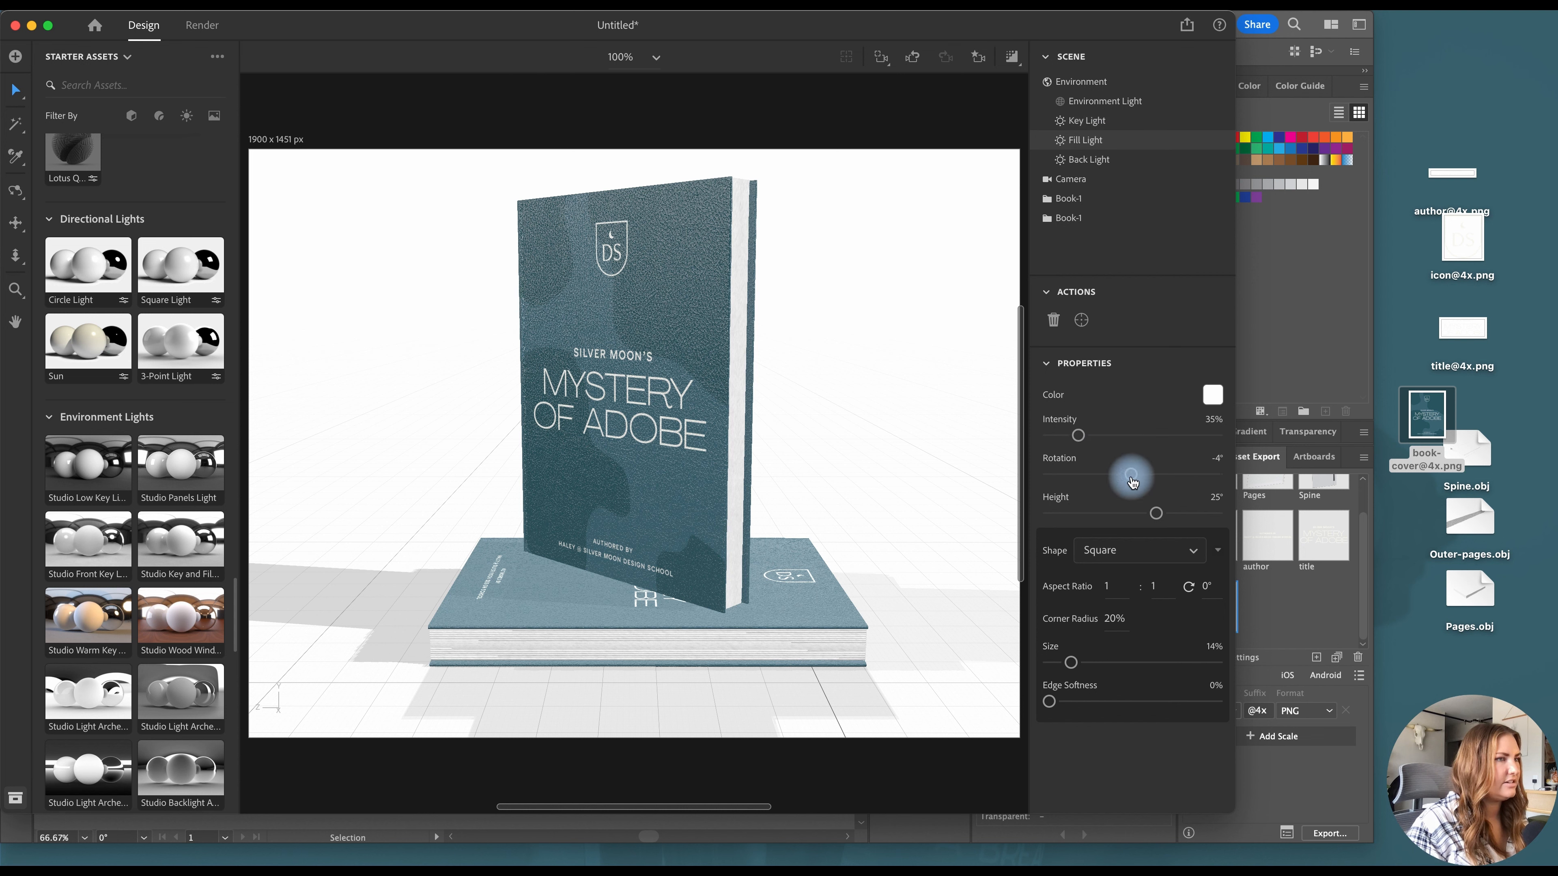
mouse_move(1130, 484)
left_mouse_down()
mouse_move(1115, 485)
mouse_move(1148, 486)
left_mouse_up()
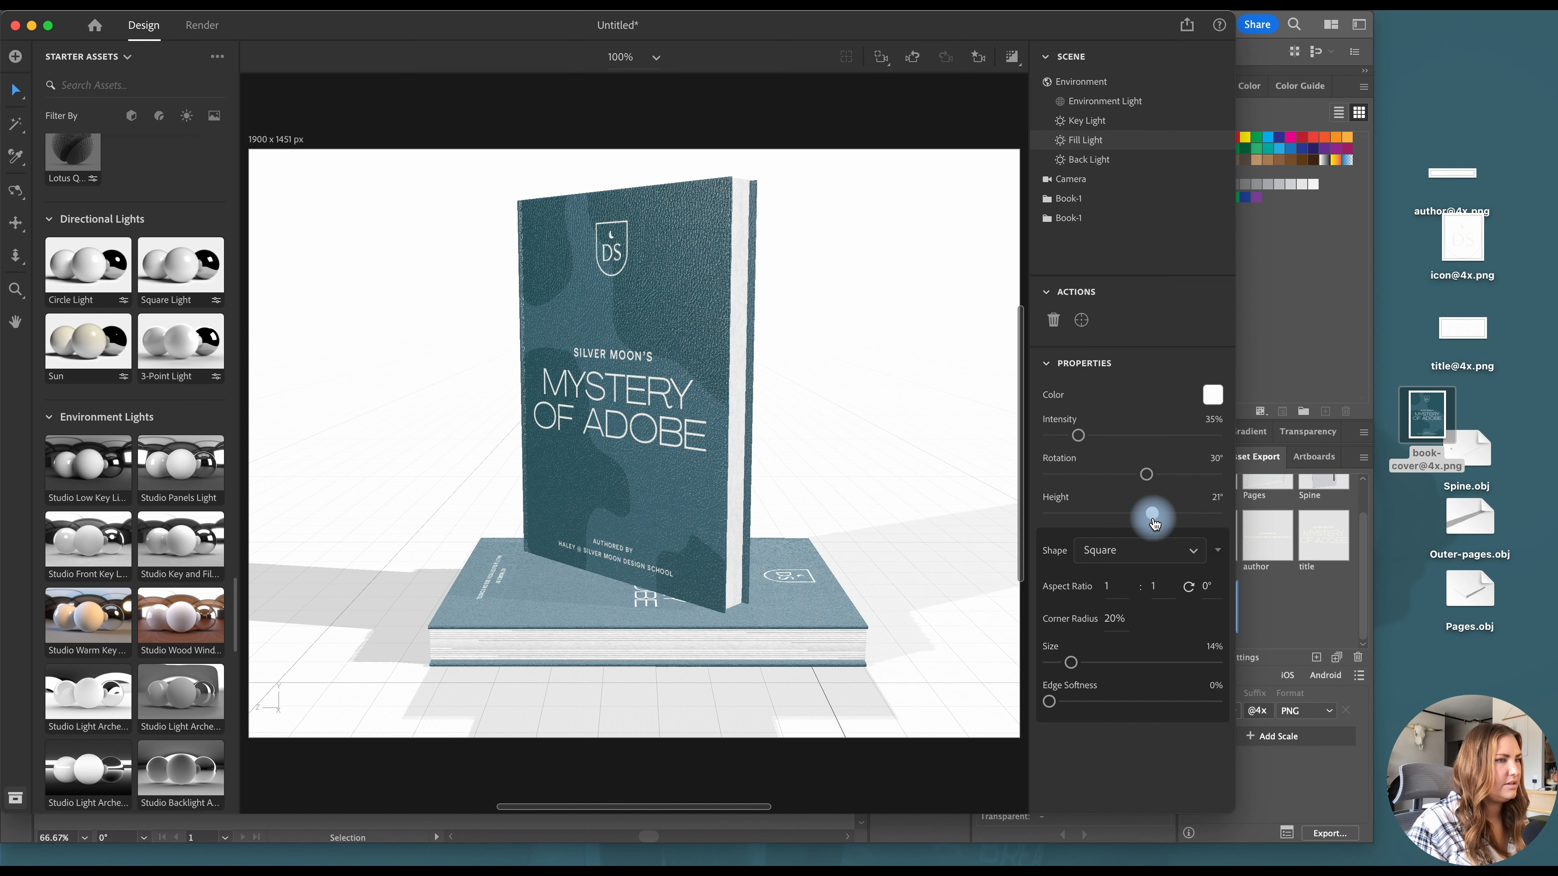
left_click_drag(1162, 522, 1161, 522)
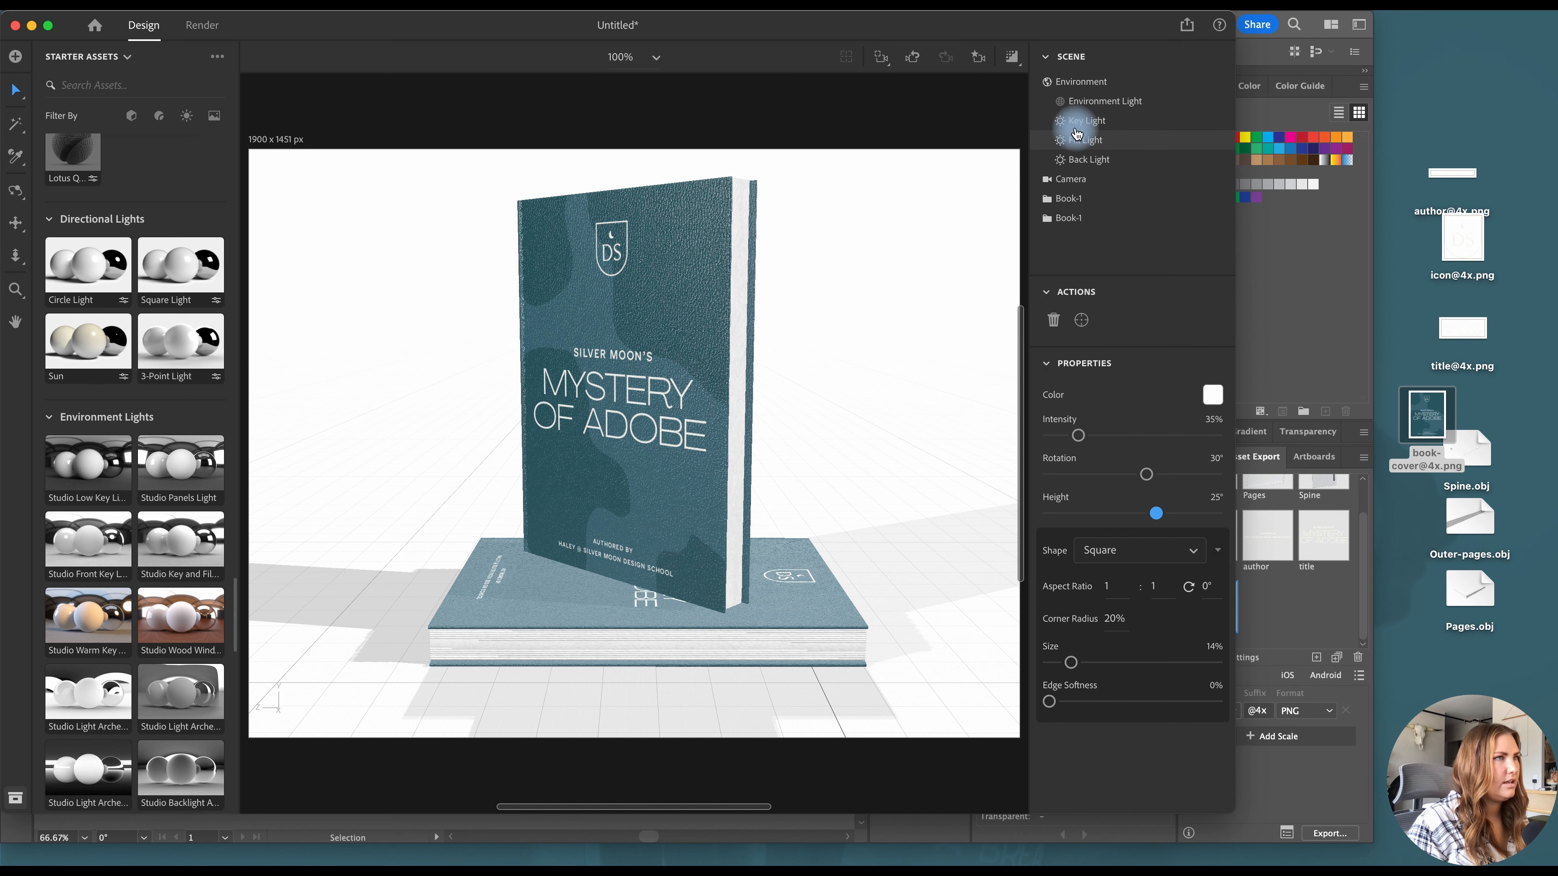
left_click(1081, 103)
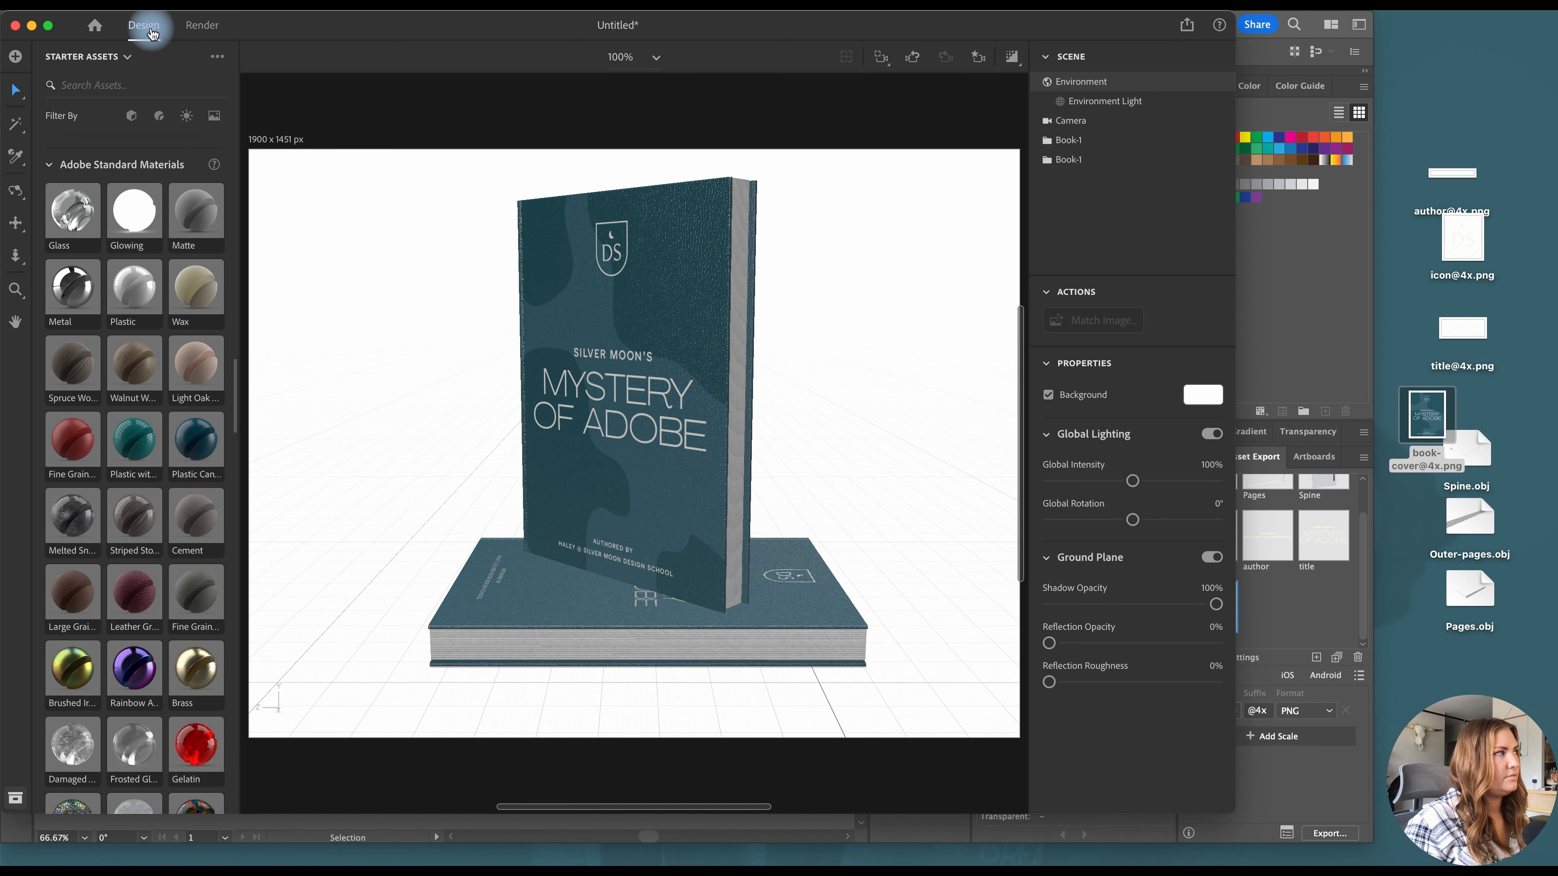
Set up rendering for the Angle-1 and Front views without Current View, and review the export filename and PSD format
left_click(201, 26)
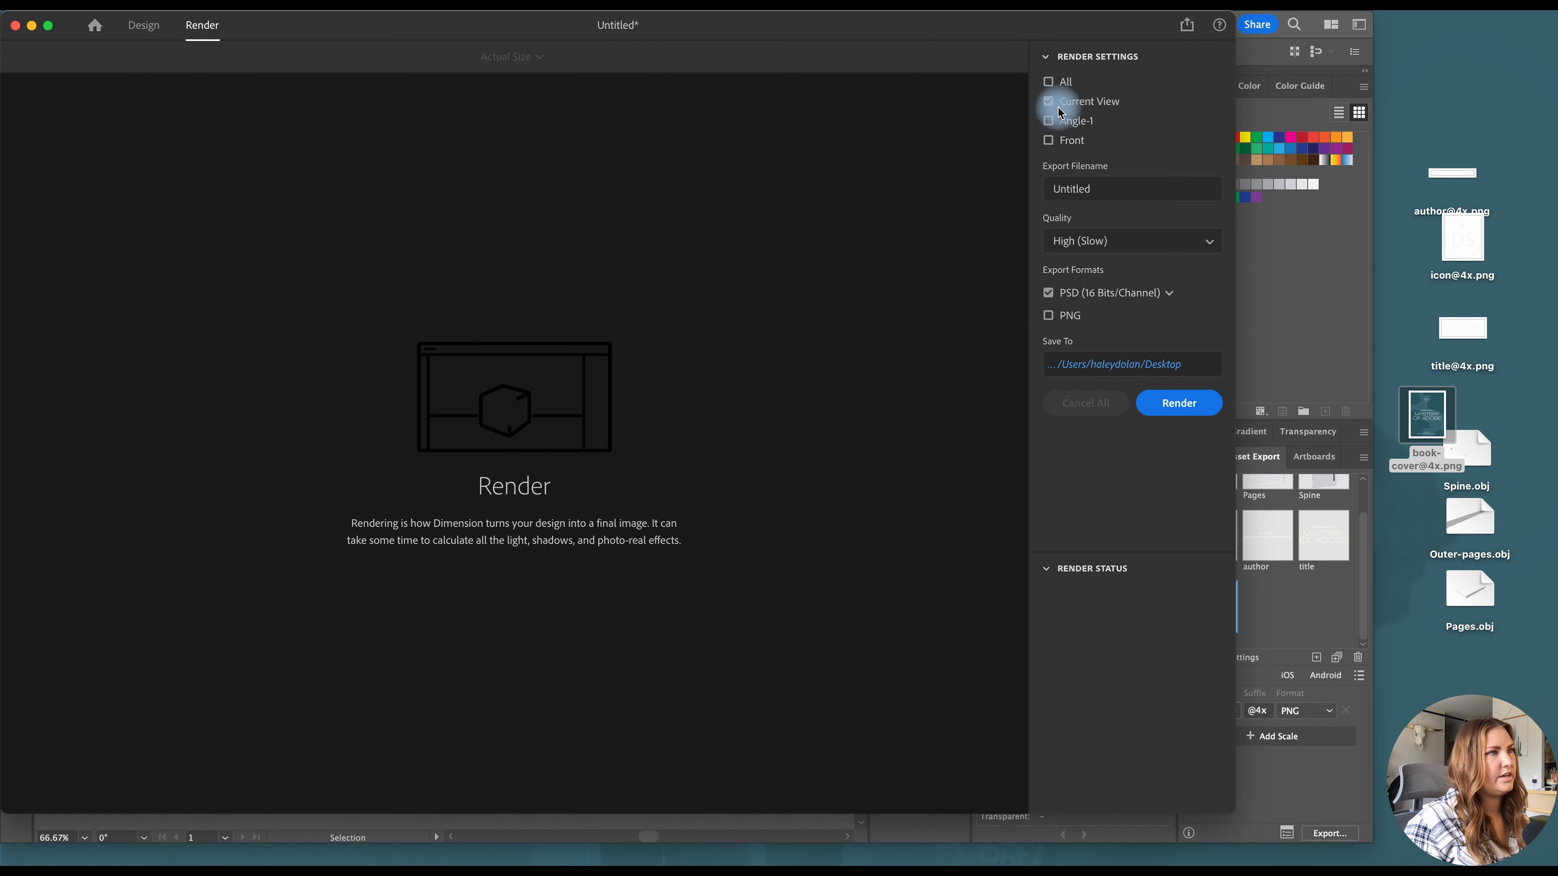
left_click(1048, 121)
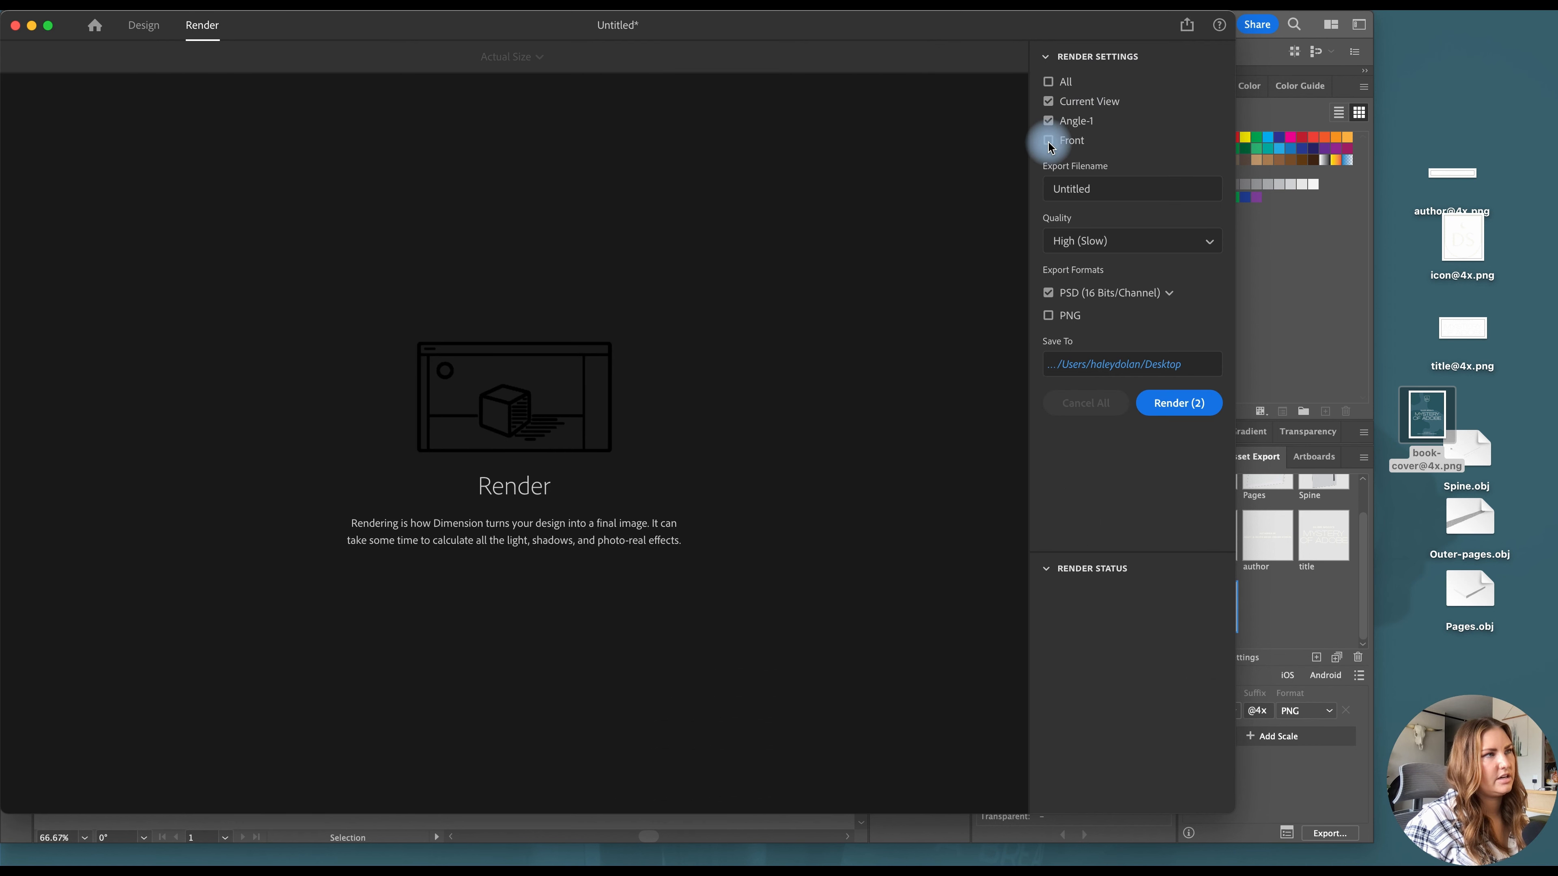
left_click(1048, 141)
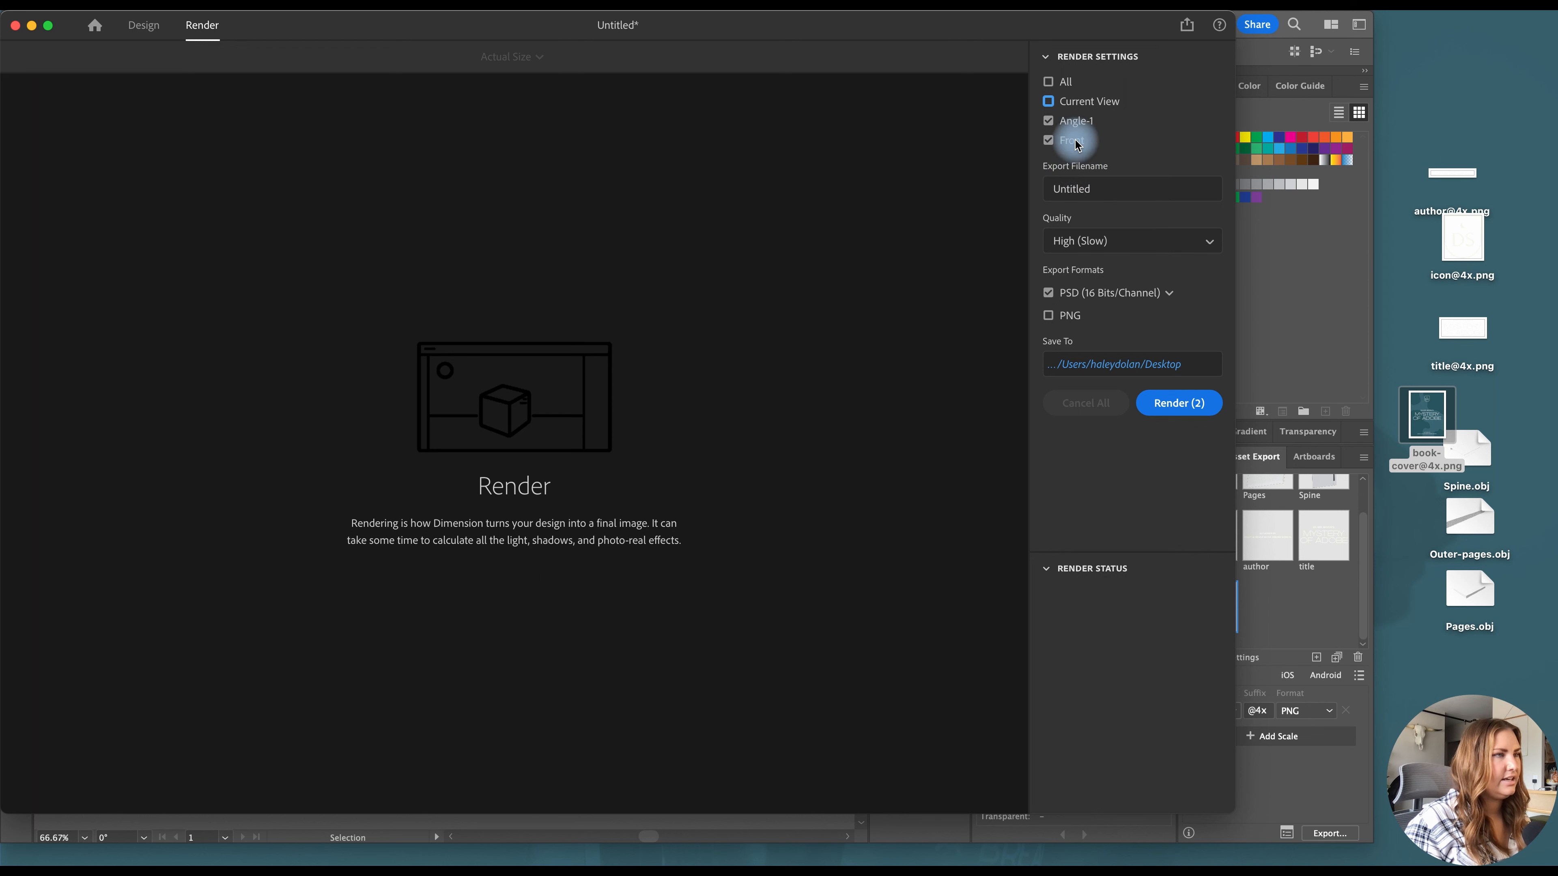
left_click_drag(1095, 191, 1053, 193)
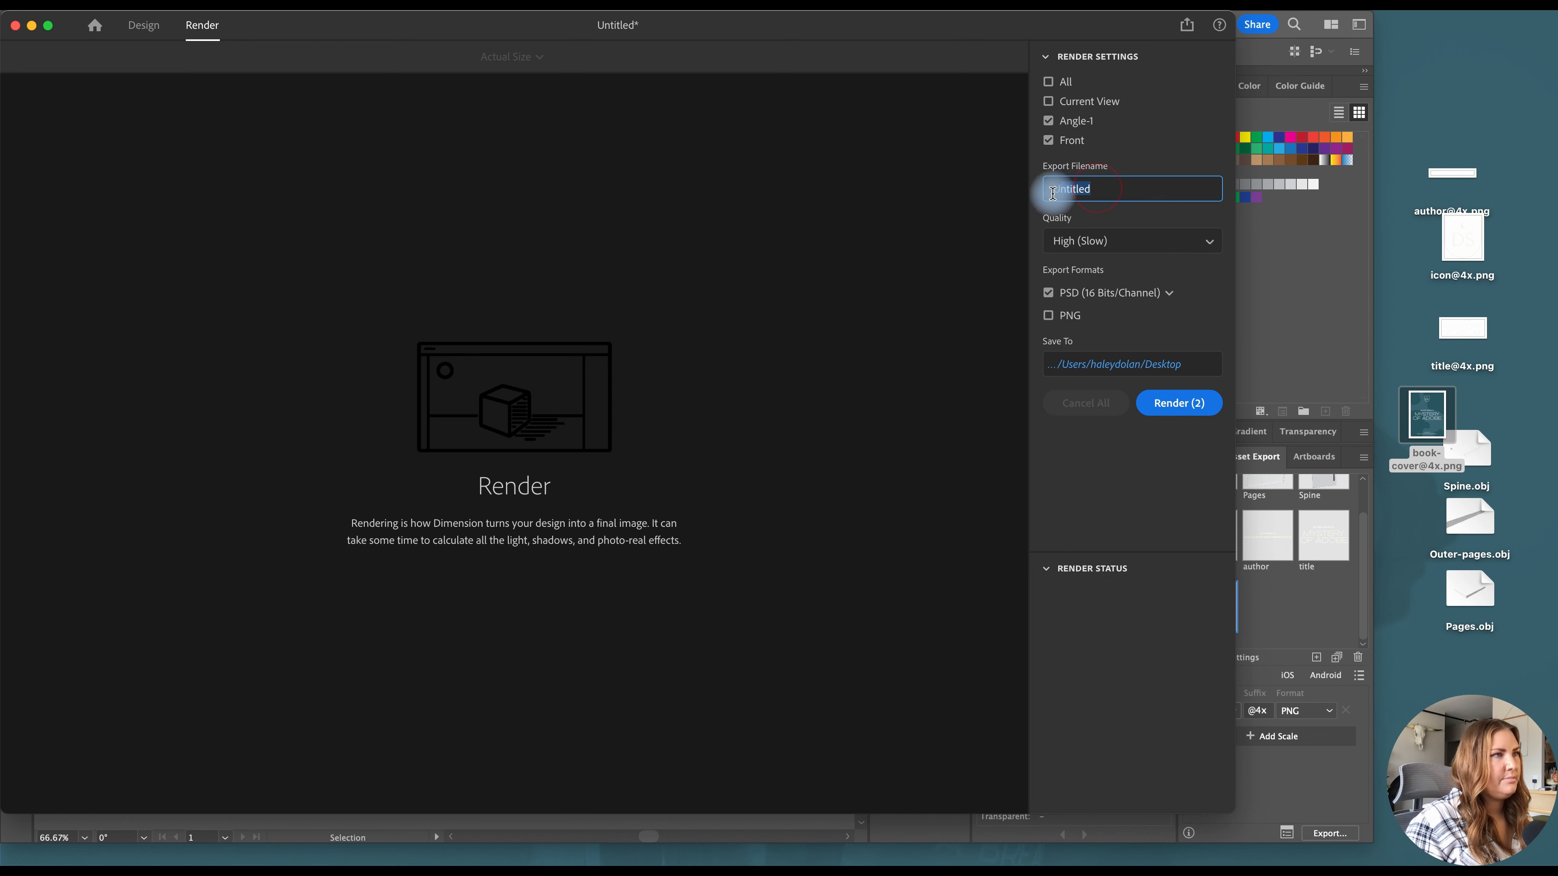
left_click(1097, 191)
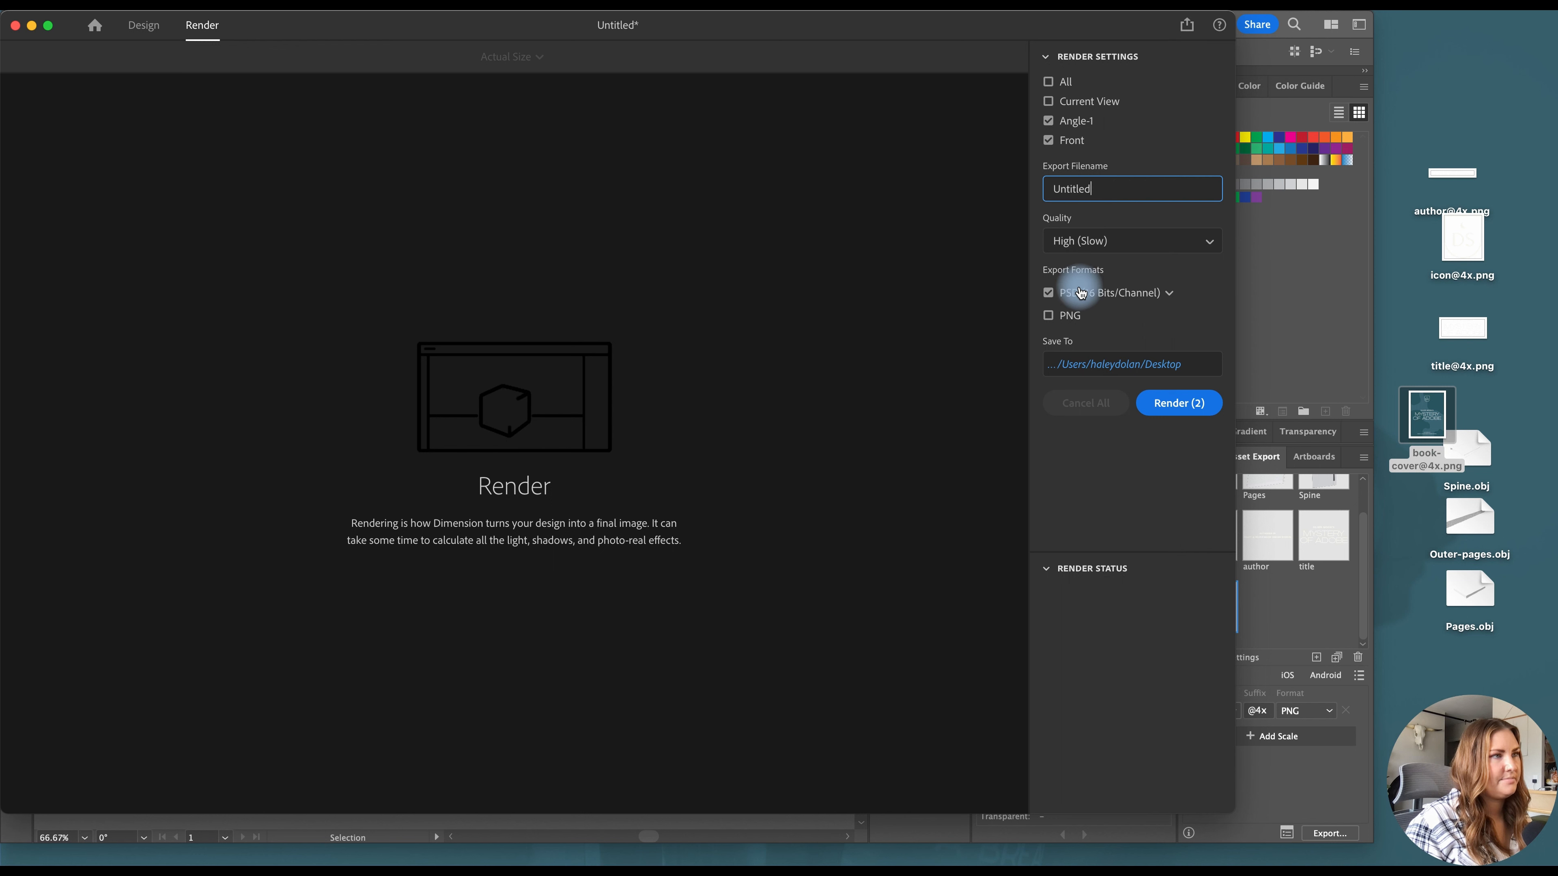
left_click(1049, 292)
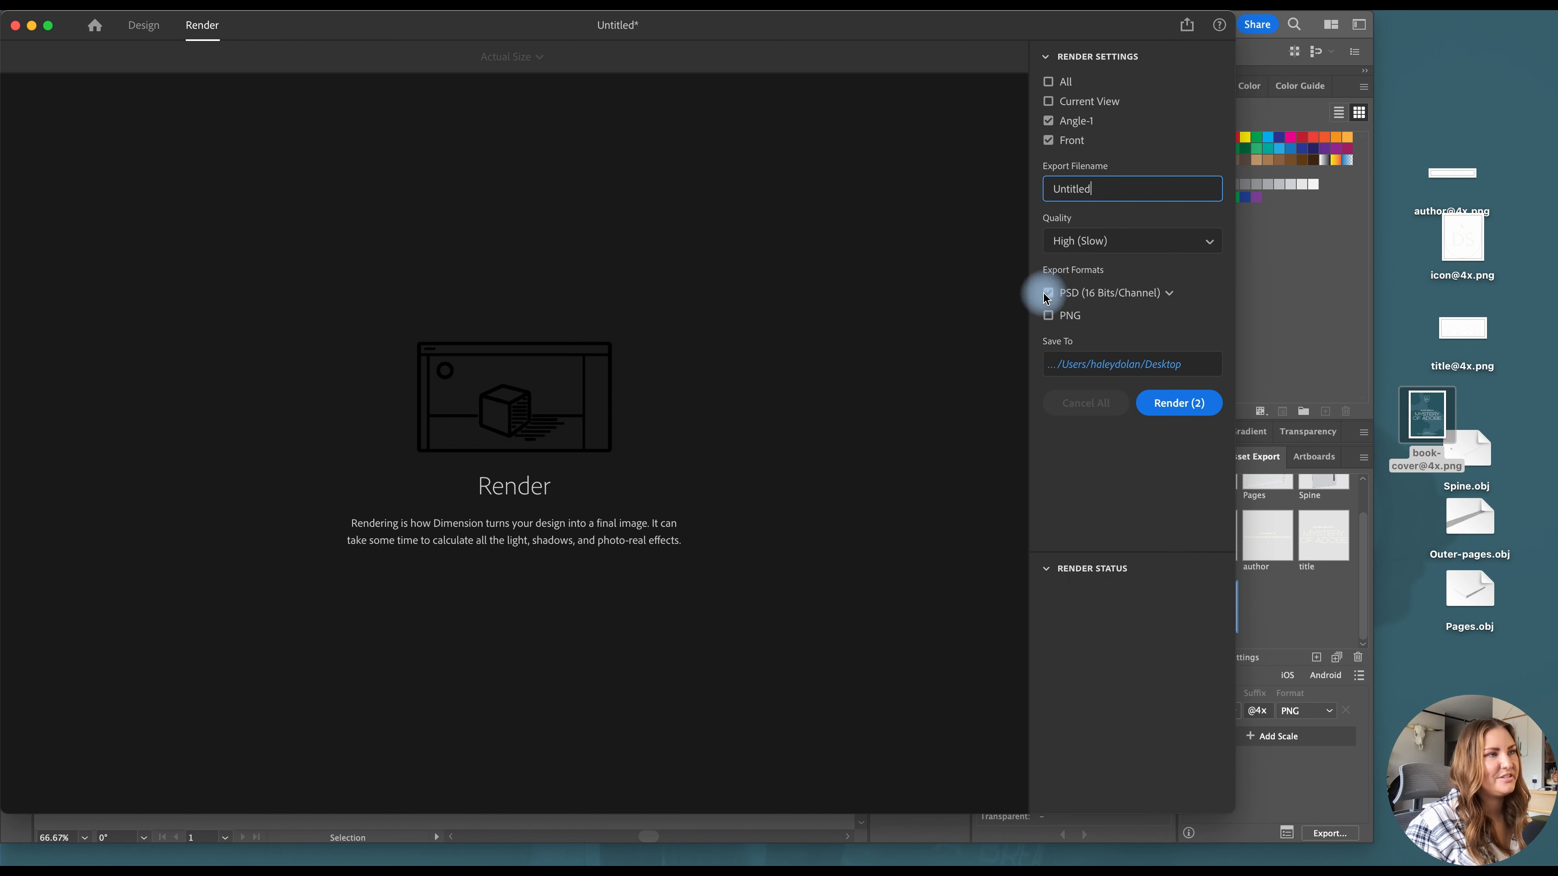